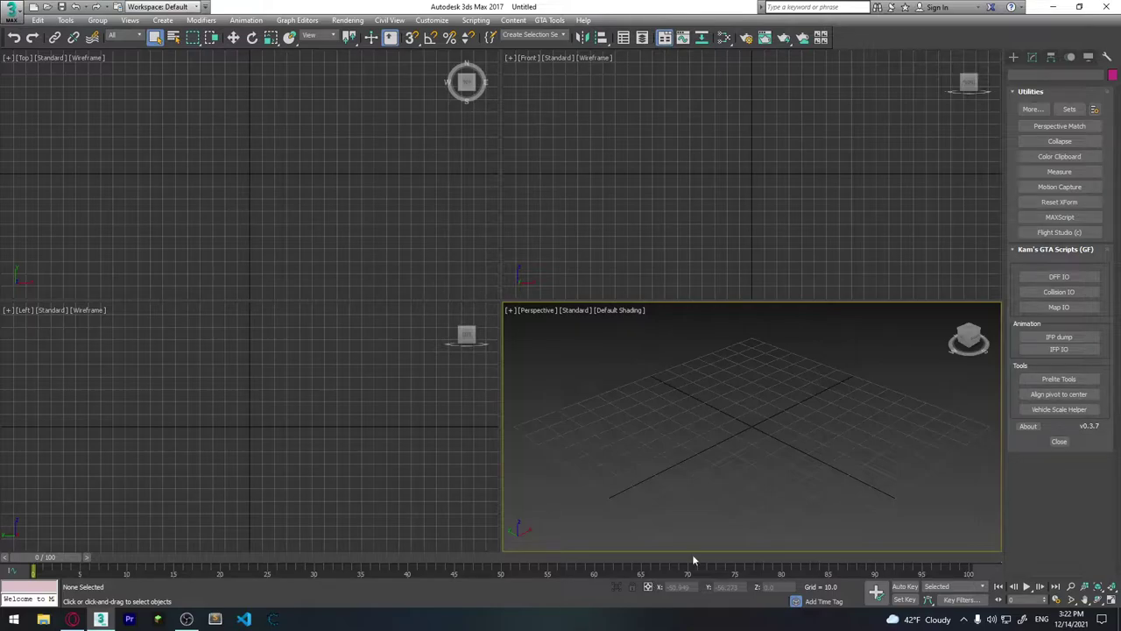
Create a 4×4-segment plane in the Top viewport, then open reference image 1.jpg in Photo Viewer.
{"action": "left_click", "coordinate": [1014, 56]}
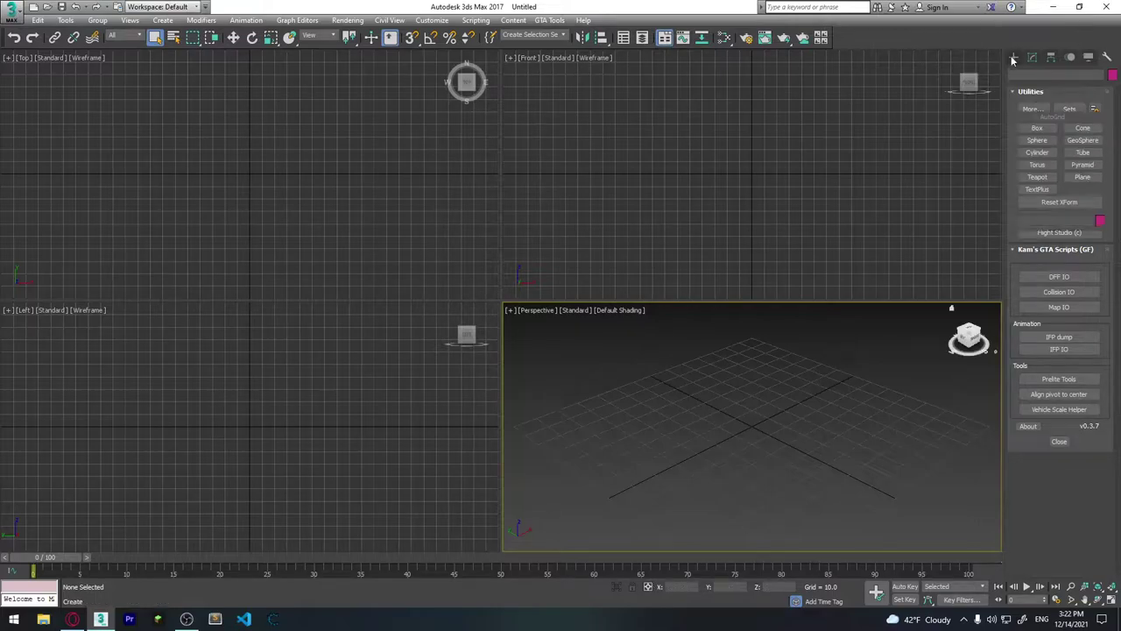
{"action": "left_click", "coordinate": [1083, 176]}
{"action": "mouse_move", "coordinate": [686, 403]}
{"action": "left_mouse_down"}
{"action": "mouse_move", "coordinate": [729, 508]}
{"action": "mouse_move", "coordinate": [693, 541]}
{"action": "left_mouse_up"}
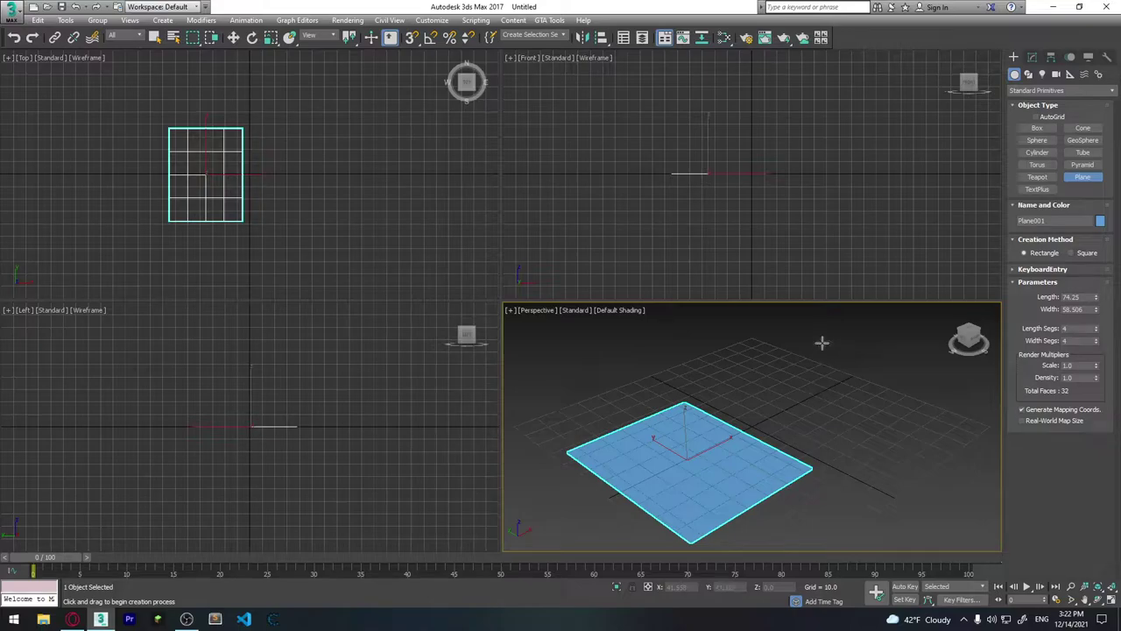
{"action": "left_click", "coordinate": [1053, 7]}
{"action": "double_click", "coordinate": [193, 145]}
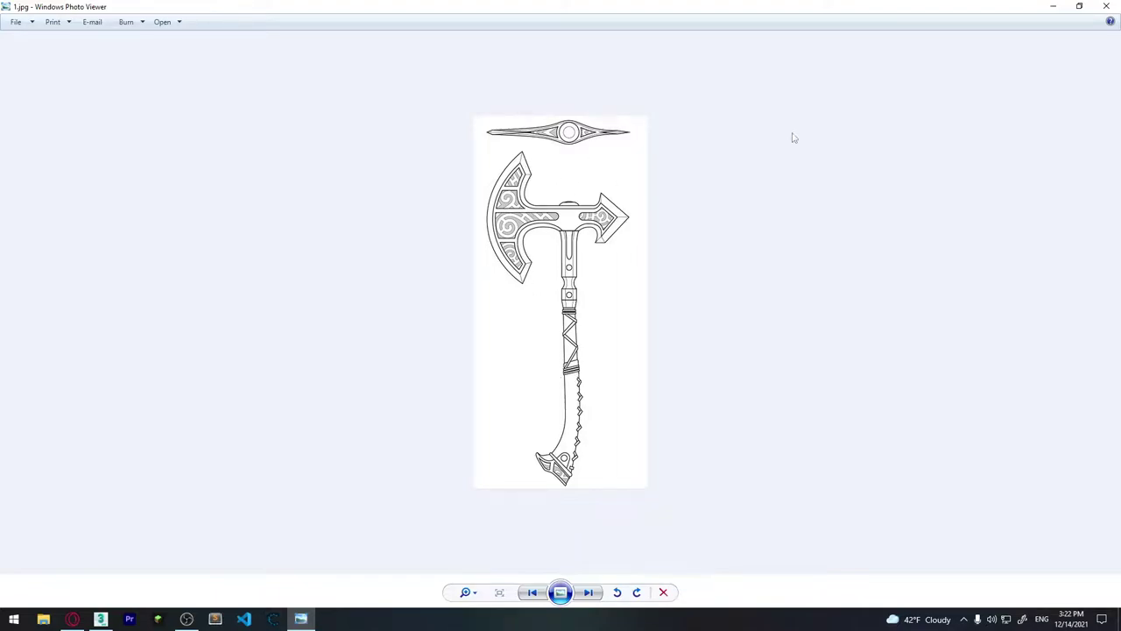
Close Photo Viewer, read 1.jpg's 298 × 640 dimensions in its Properties Details, and return to 3ds Max.
{"action": "left_click", "coordinate": [1107, 6]}
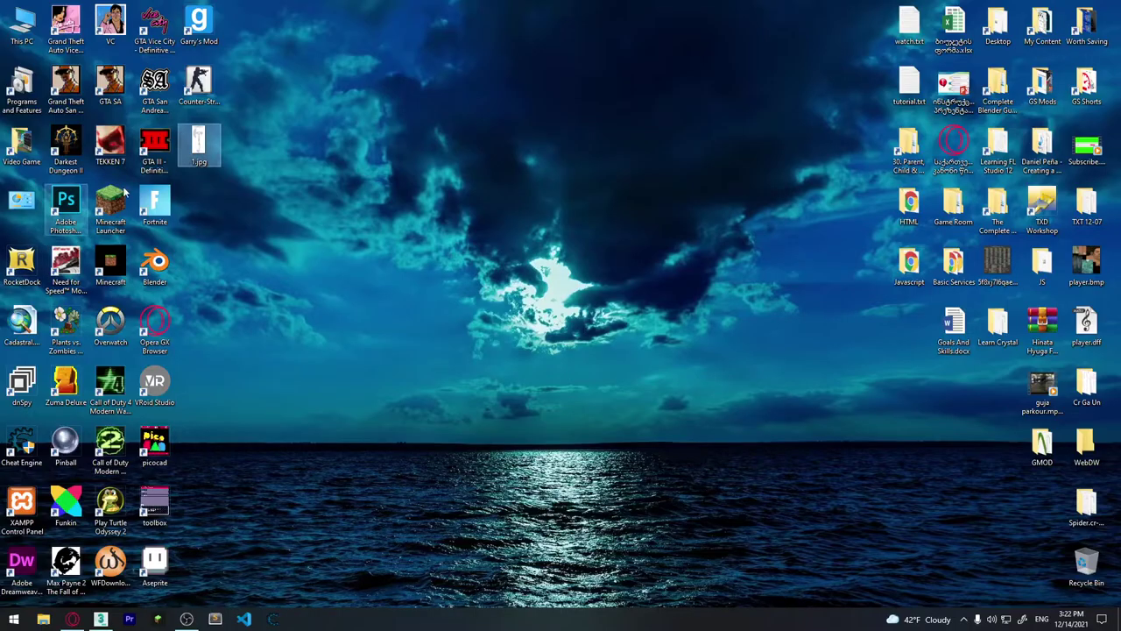
{"action": "right_click", "coordinate": [201, 131]}
{"action": "left_click", "coordinate": [255, 516]}
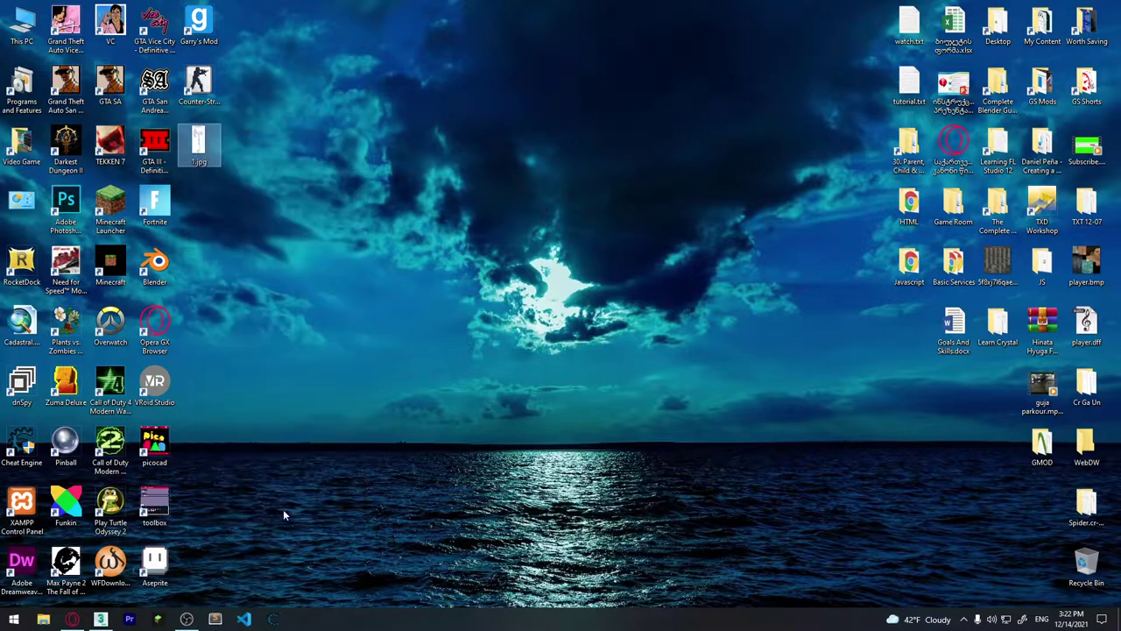
{"action": "left_click", "coordinate": [281, 159]}
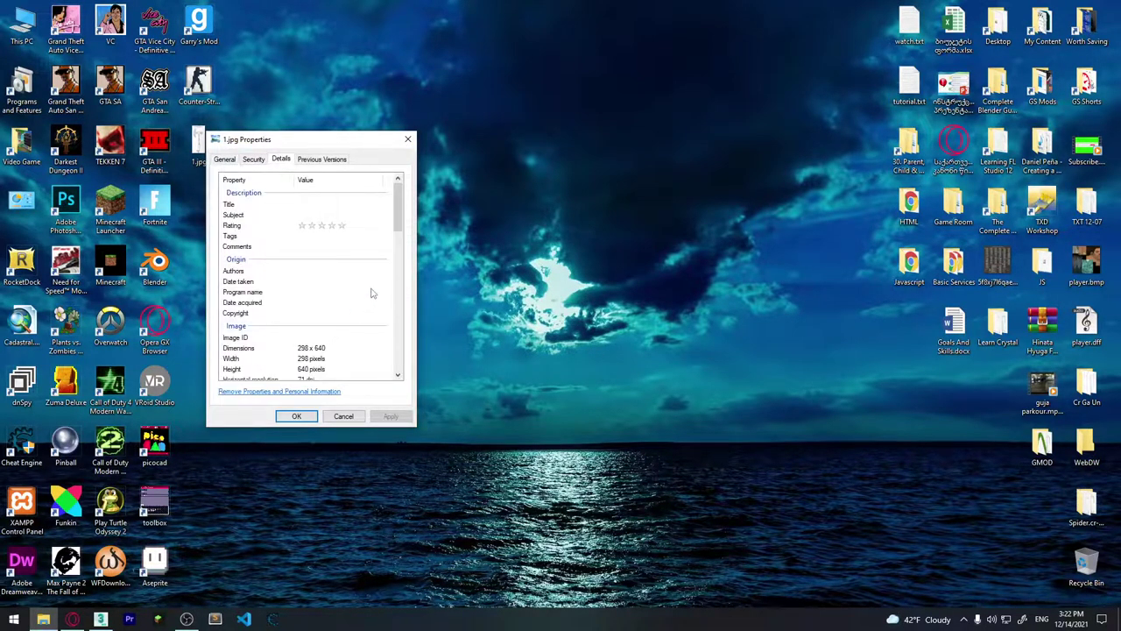
{"action": "scroll", "coordinate": [370, 292], "scroll_direction": "down", "scroll_amount": 3}
{"action": "left_click", "coordinate": [310, 232]}
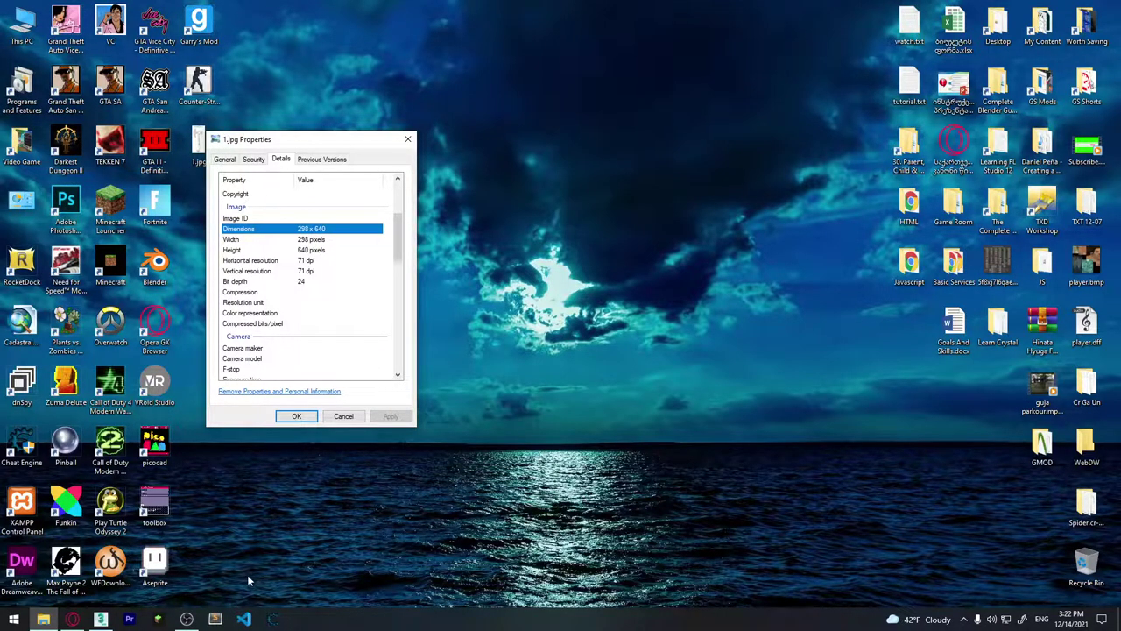
{"action": "left_click", "coordinate": [100, 619]}
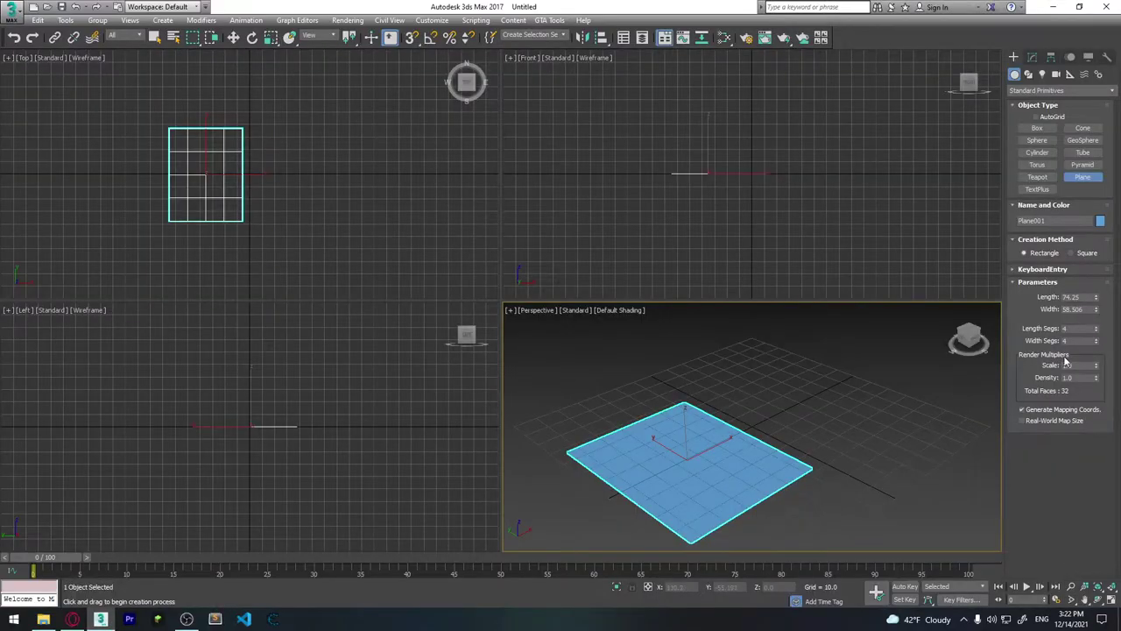
Set the plane's Length to 640 and Width to 298 to match the reference image.
{"action": "left_click", "coordinate": [1078, 297]}
{"action": "left_click", "coordinate": [48, 618]}
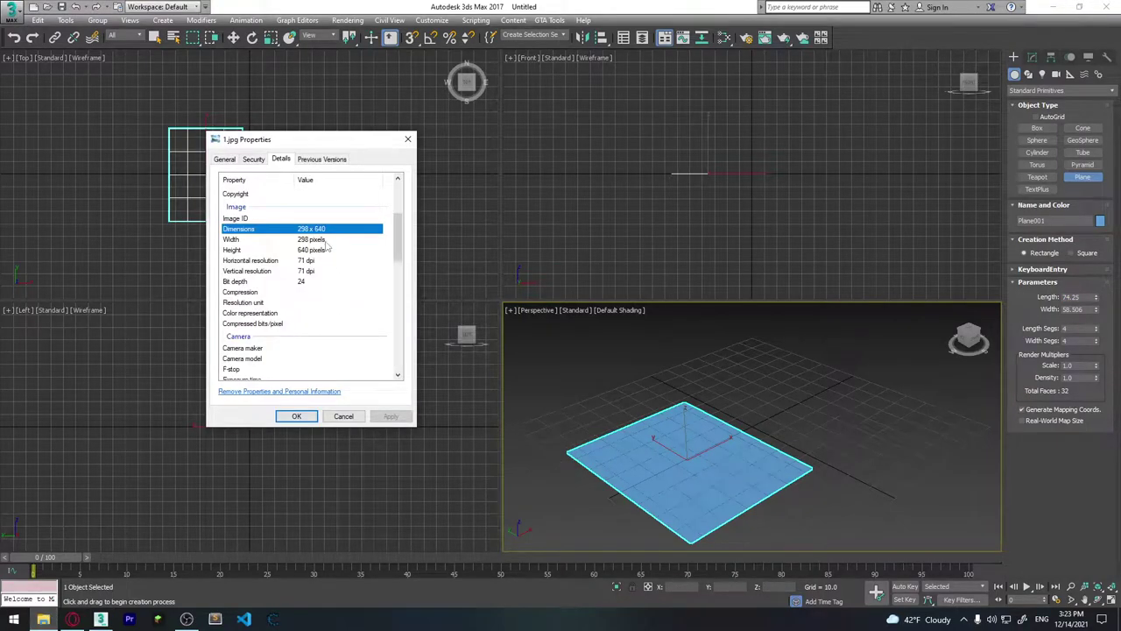
{"action": "left_click", "coordinate": [964, 304]}
{"action": "type", "text": "2"}
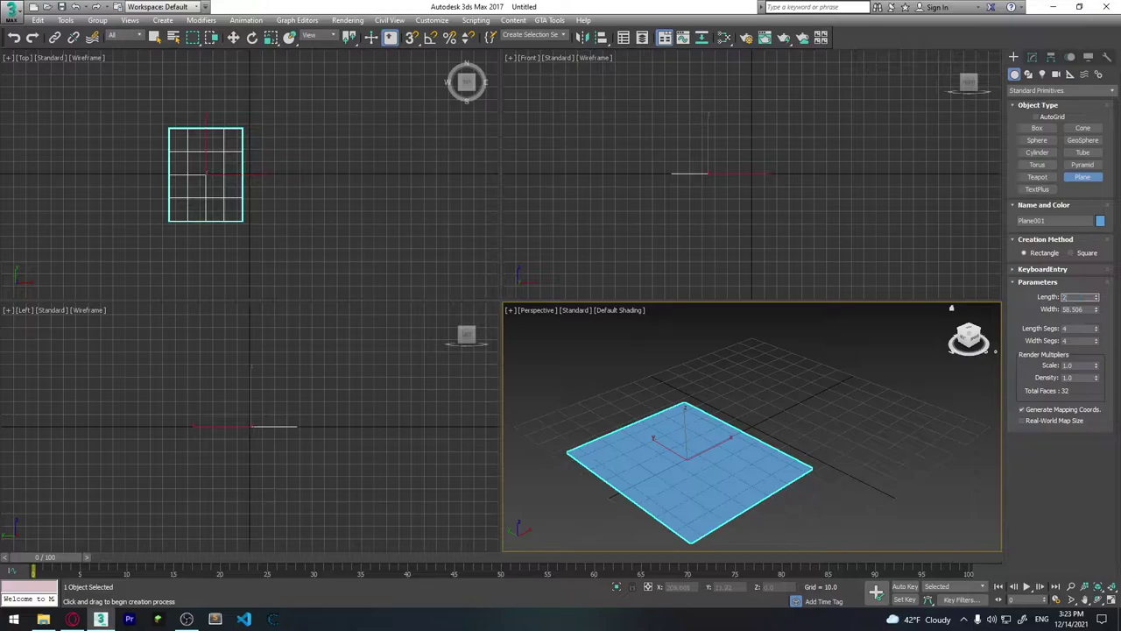
{"action": "type", "text": "98"}
{"action": "key", "text": "Return"}
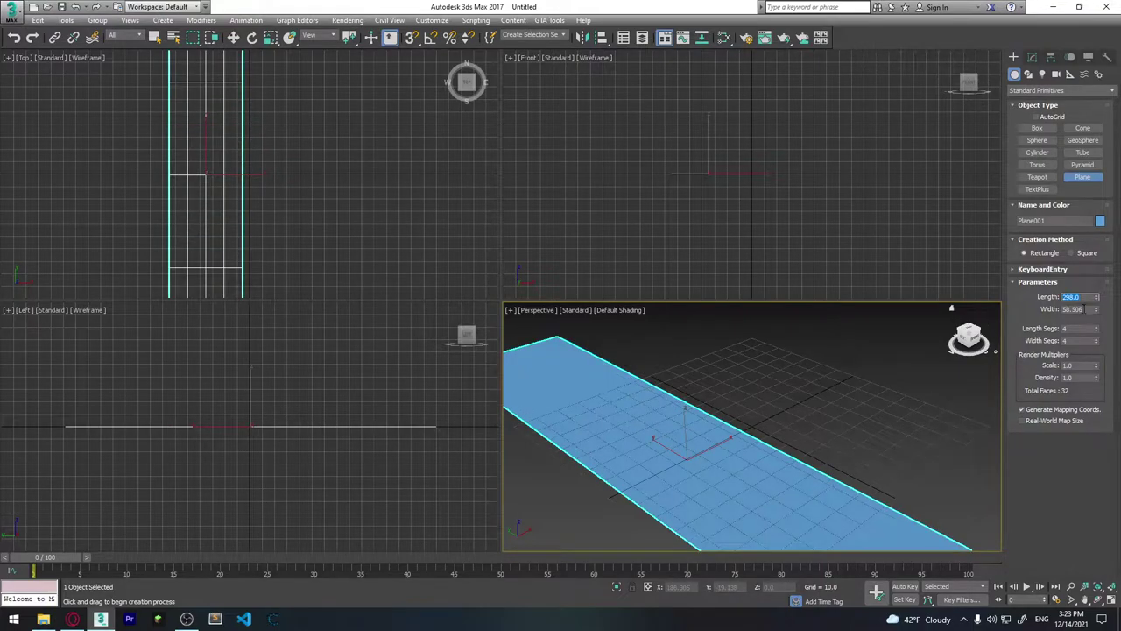
{"action": "left_click", "coordinate": [43, 620]}
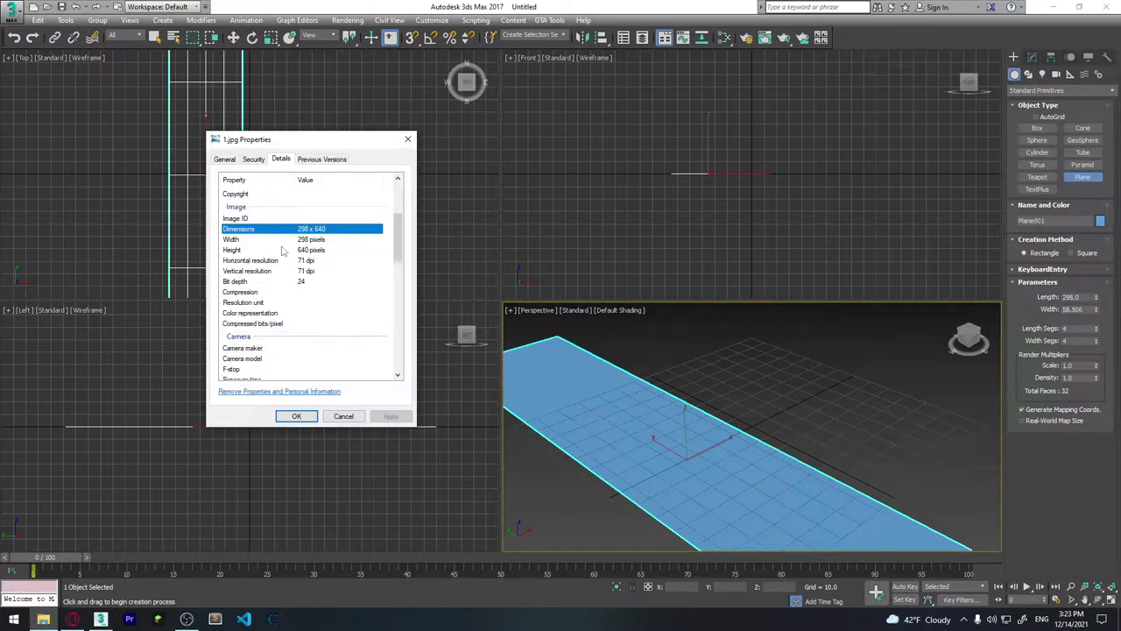
{"action": "left_click", "coordinate": [1088, 298]}
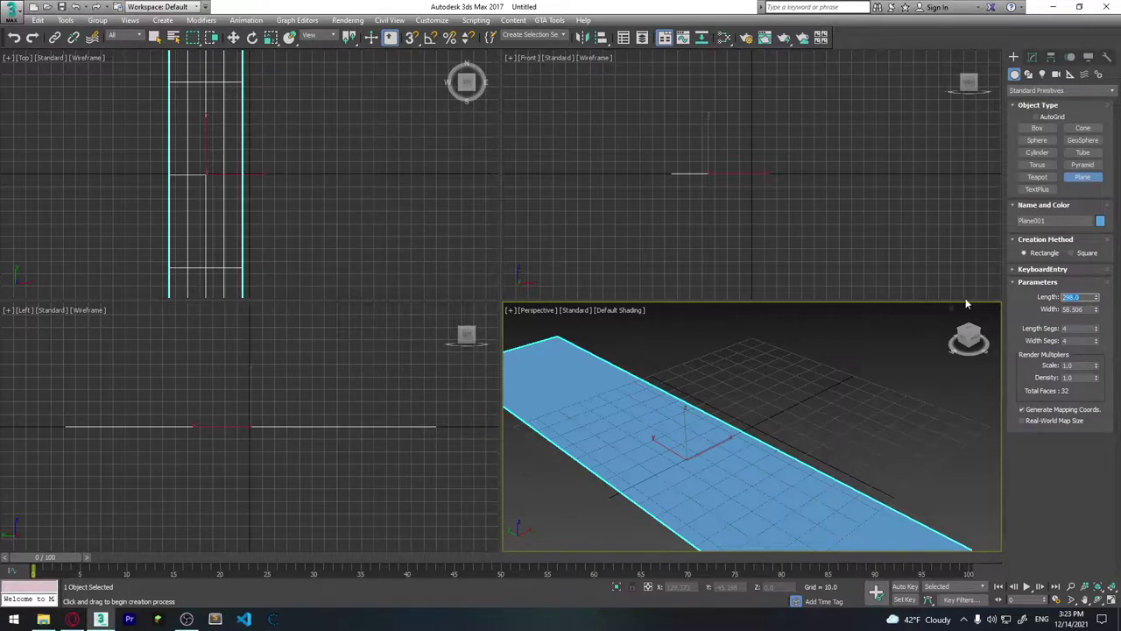
{"action": "key", "text": "BackSpace"}
{"action": "type", "text": "640"}
{"action": "key", "text": "Return"}
{"action": "left_click", "coordinate": [1089, 310]}
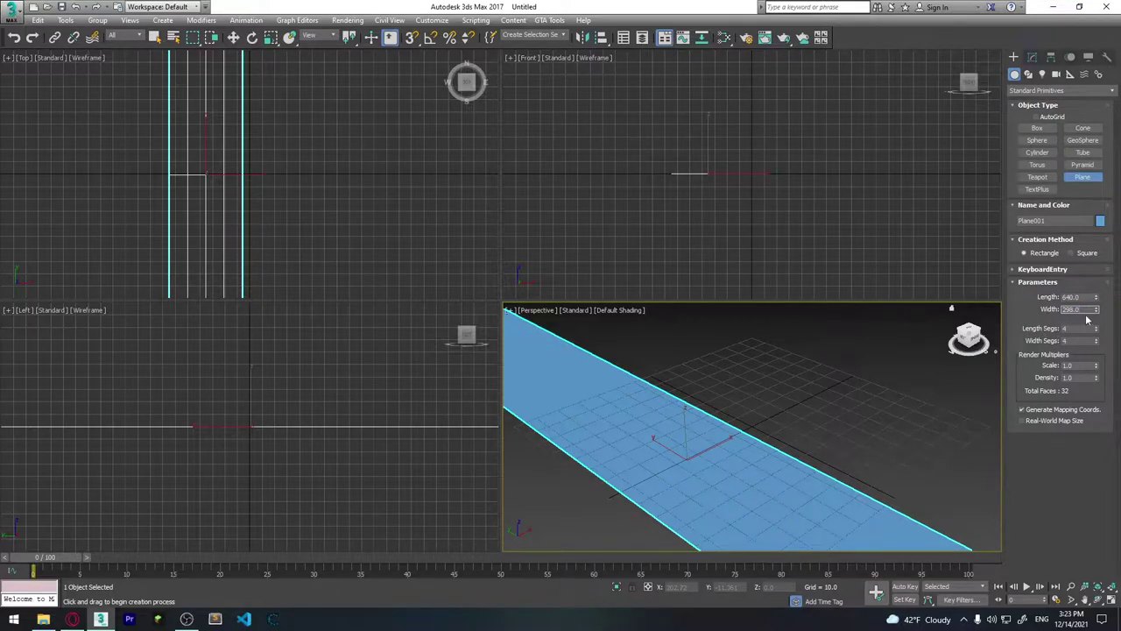
Rotate the plane to exactly 90° on X so it stands upright.
{"action": "key", "text": "z"}
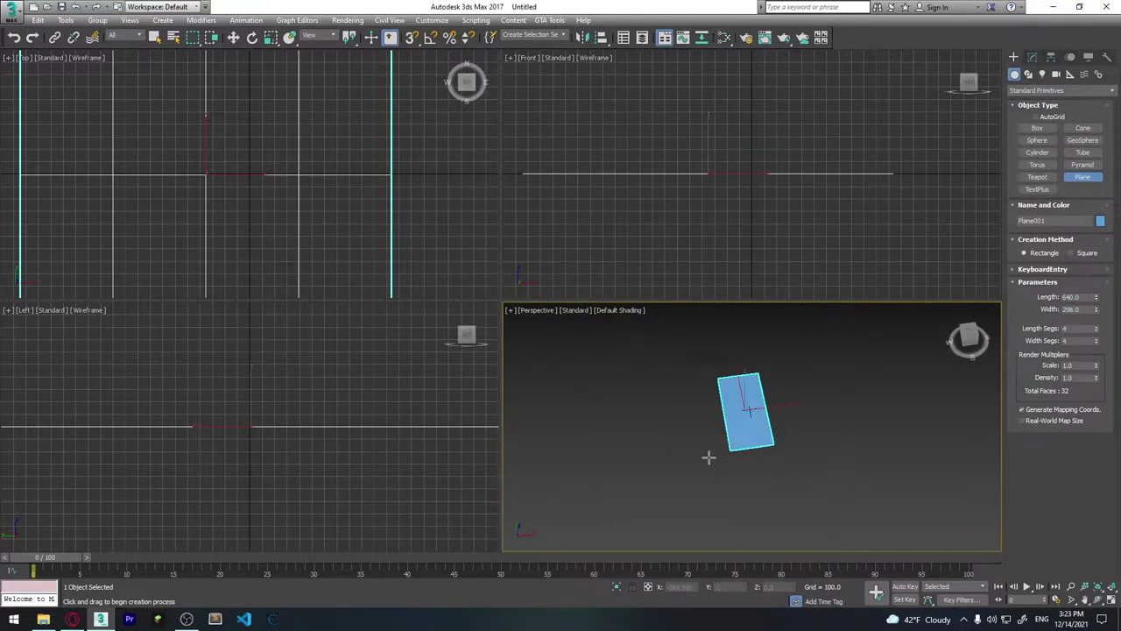
{"action": "middle_click_drag", "start_coordinate": [711, 462], "coordinate": [777, 421], "text": "alt"}
{"action": "scroll", "coordinate": [776, 428], "scroll_direction": "up", "scroll_amount": 4}
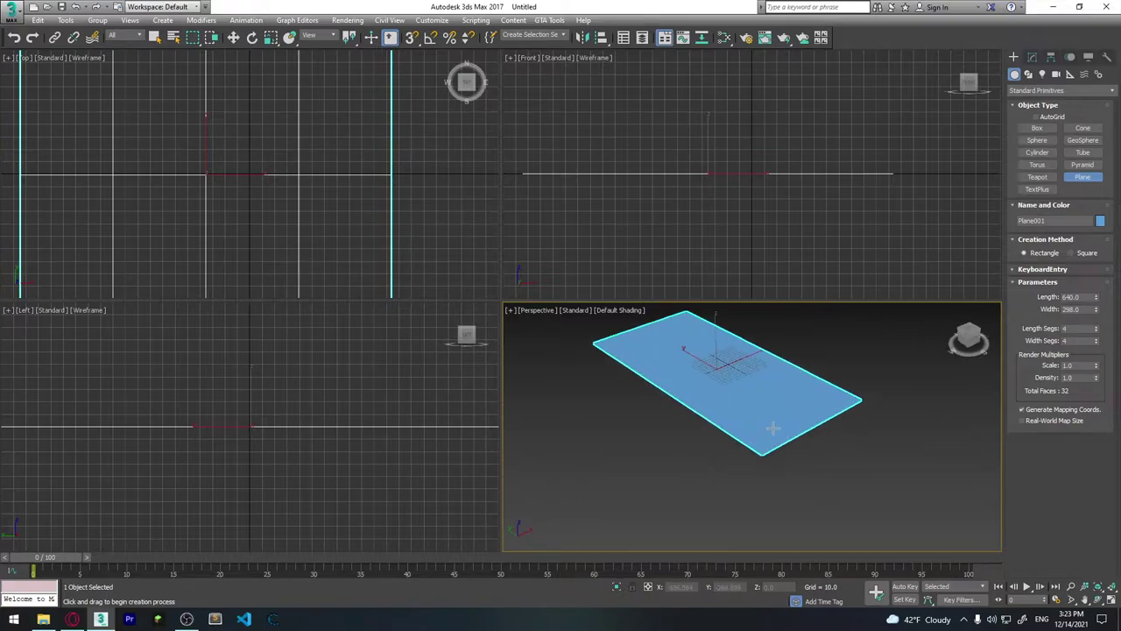
{"action": "middle_click_drag", "start_coordinate": [751, 372], "coordinate": [743, 428]}
{"action": "key", "text": "e"}
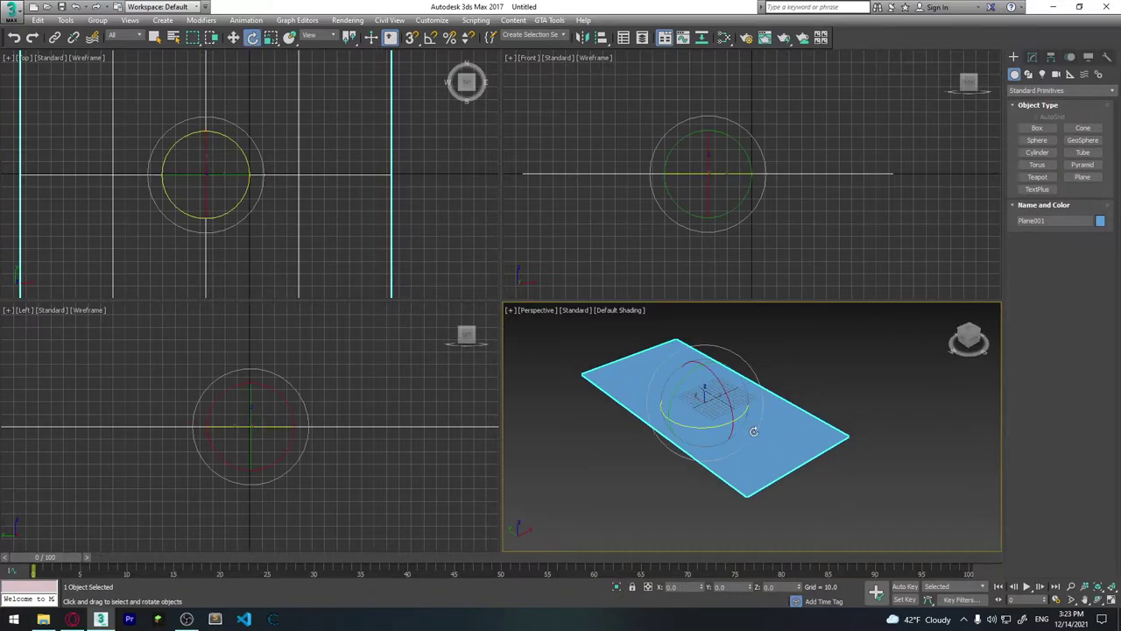
{"action": "left_click_drag", "start_coordinate": [715, 378], "coordinate": [767, 471]}
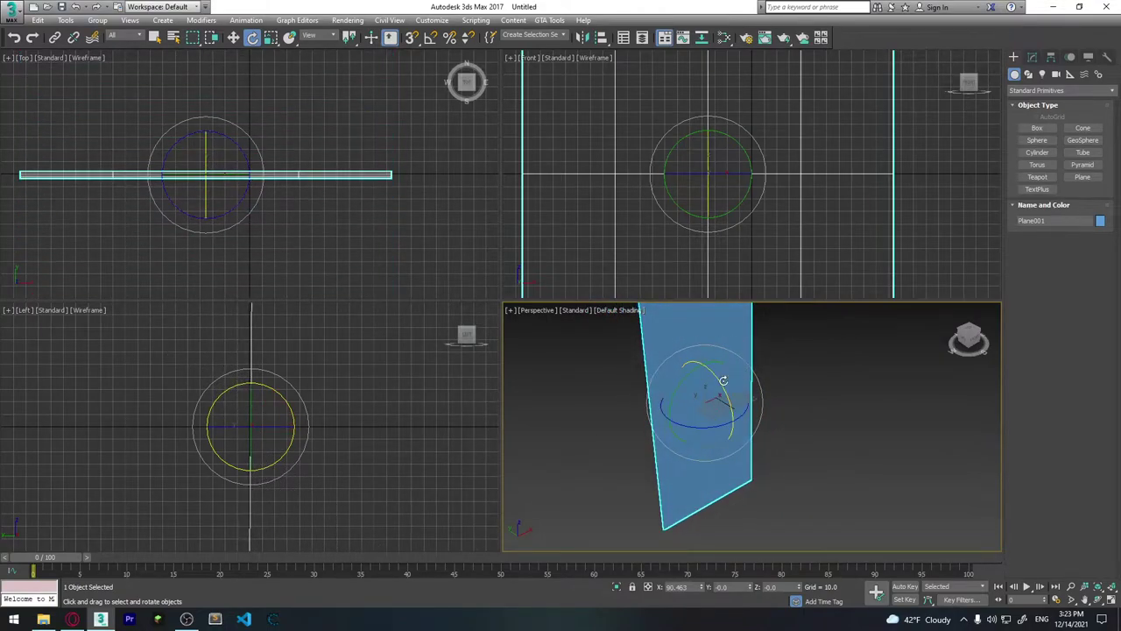
{"action": "double_click", "coordinate": [690, 587]}
{"action": "type", "text": "90"}
{"action": "key", "text": "Return"}
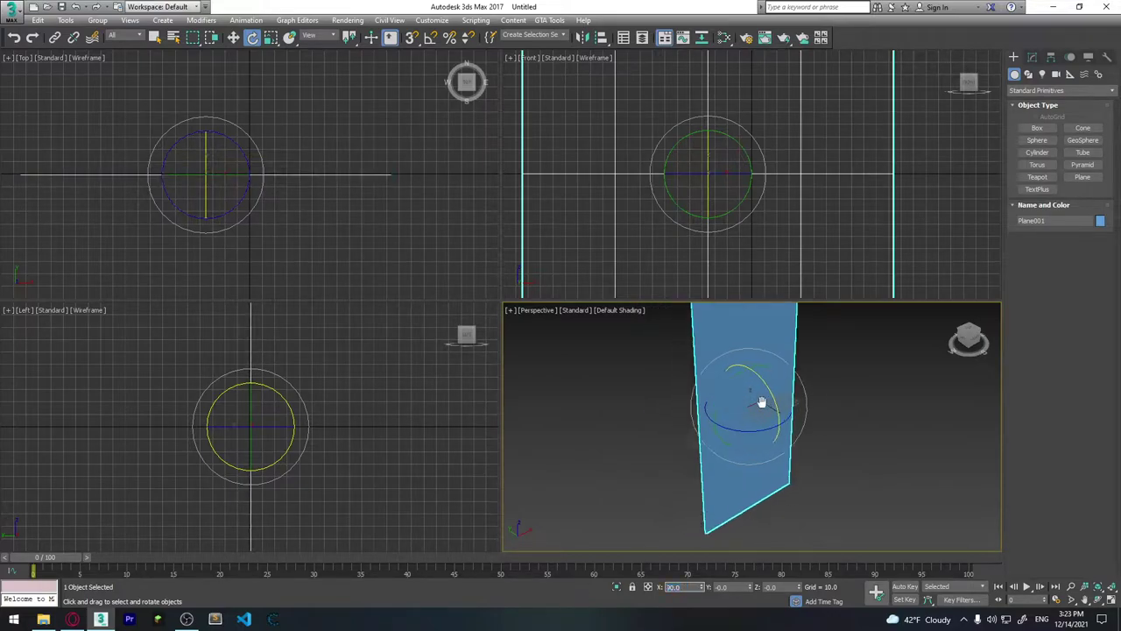
{"action": "scroll", "coordinate": [753, 403], "scroll_direction": "down", "scroll_amount": 3}
{"action": "scroll", "coordinate": [718, 419], "scroll_direction": "up", "scroll_amount": 5}
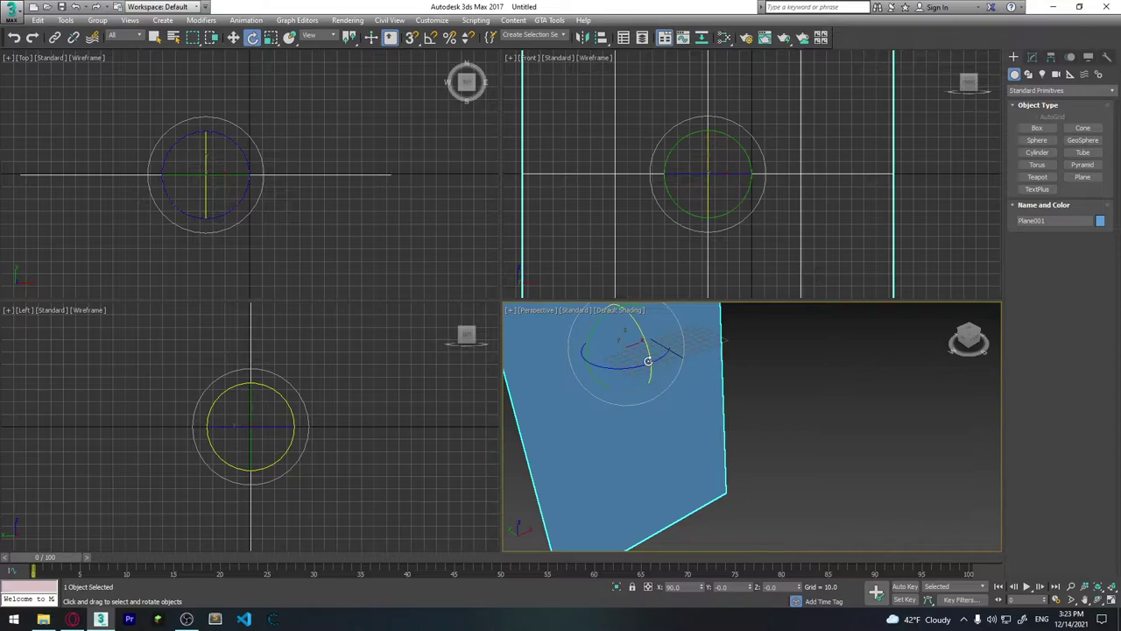
{"action": "middle_click_drag", "start_coordinate": [646, 359], "coordinate": [798, 445]}
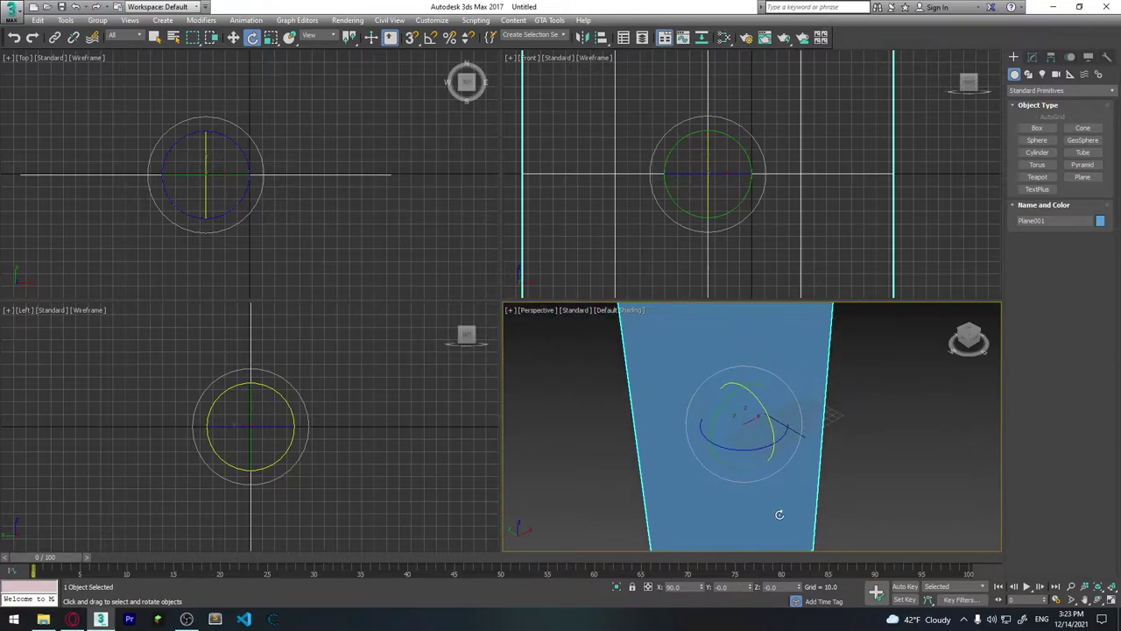
Zero the plane's position, then move it to Y 183.93 and Z about 292.8.
{"action": "key", "text": "w"}
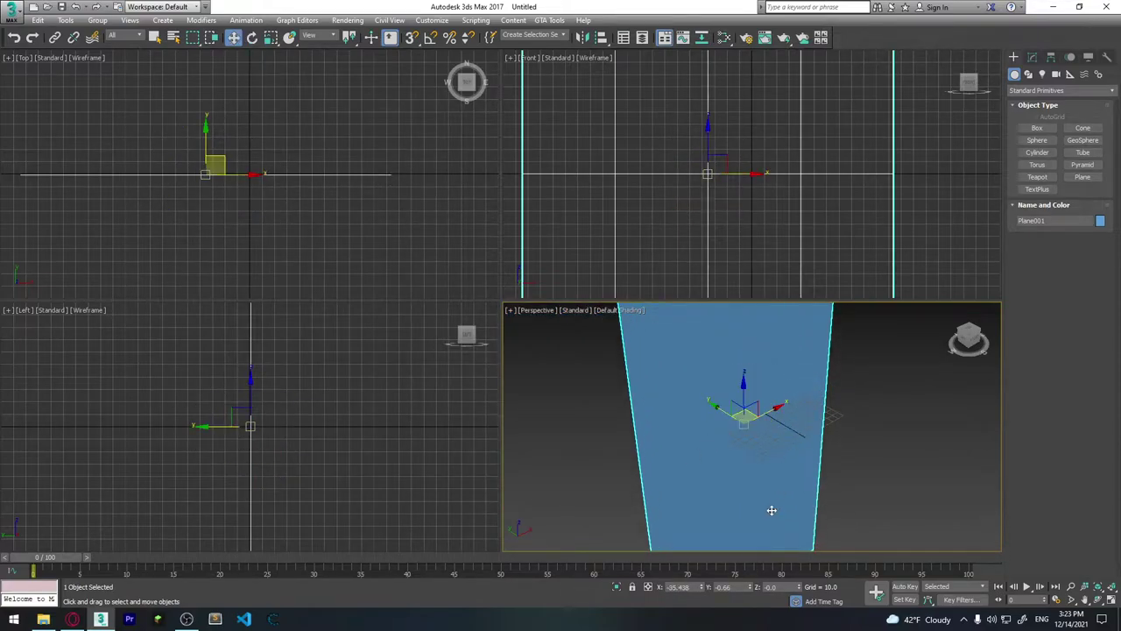
{"action": "right_click", "coordinate": [703, 588]}
{"action": "right_click", "coordinate": [750, 588]}
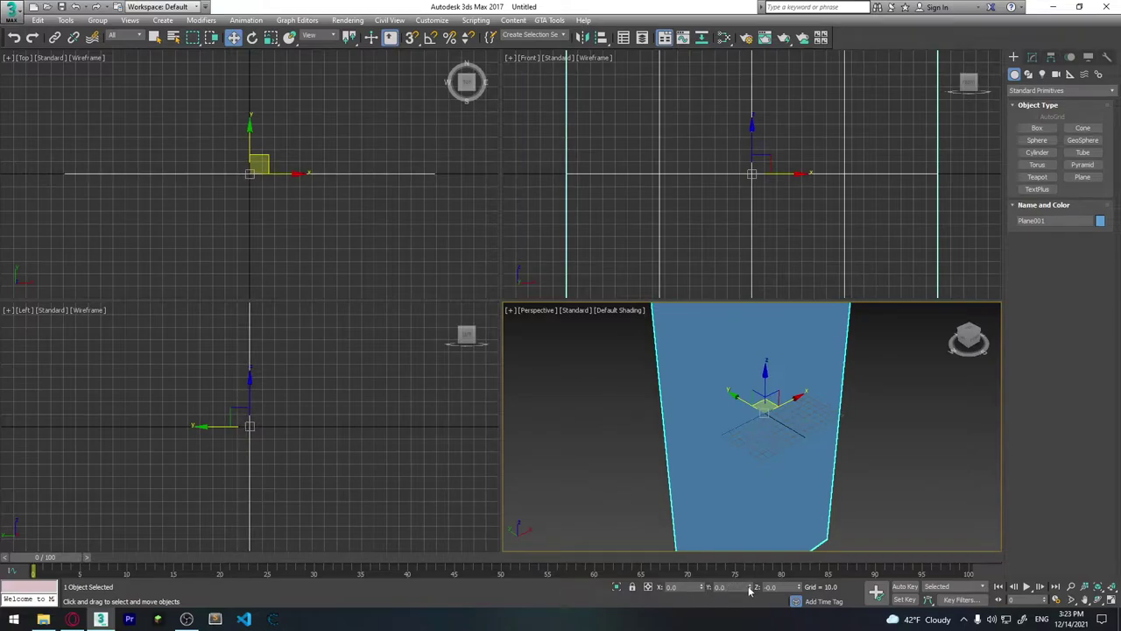
{"action": "right_click", "coordinate": [797, 594]}
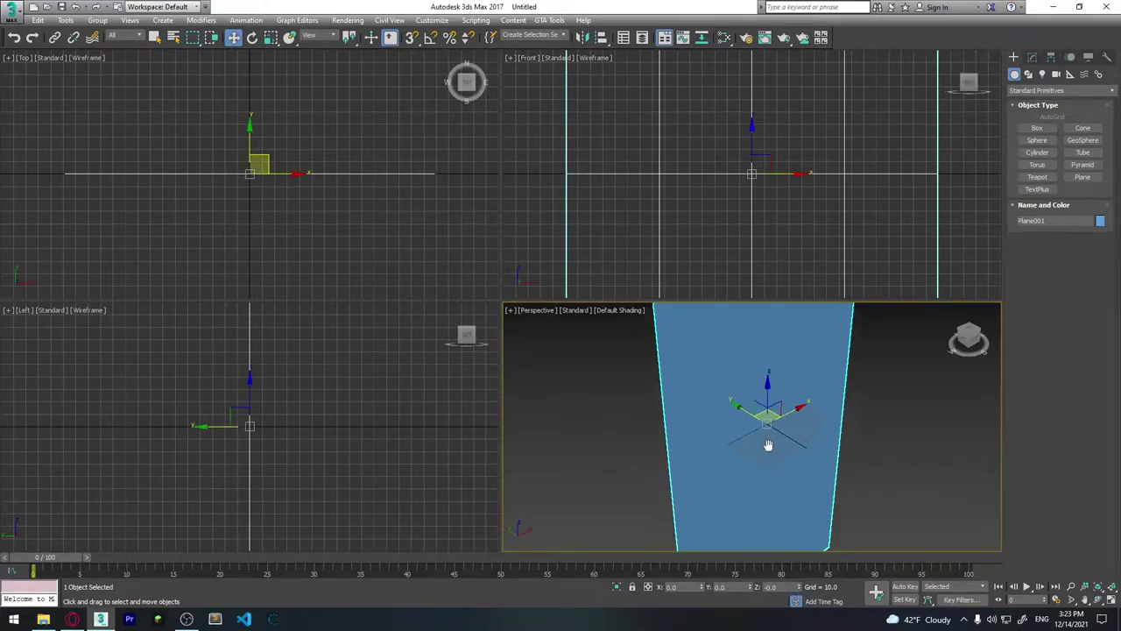
{"action": "middle_click_drag", "start_coordinate": [768, 445], "coordinate": [781, 427]}
{"action": "left_click_drag", "start_coordinate": [781, 426], "coordinate": [686, 373]}
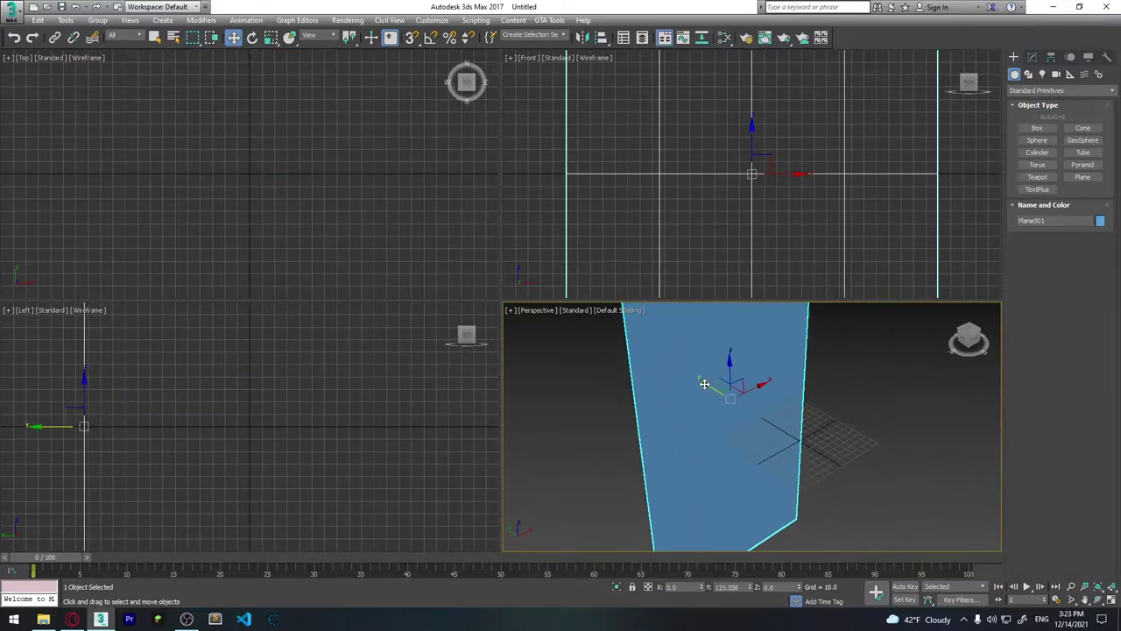
{"action": "left_click_drag", "start_coordinate": [708, 382], "coordinate": [755, 427]}
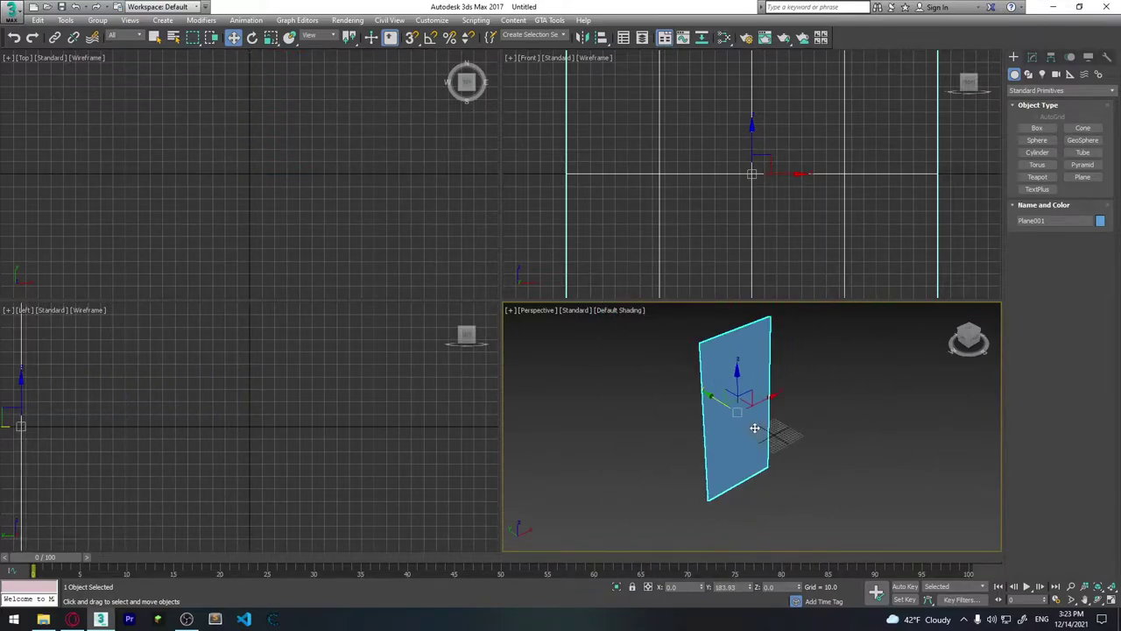
{"action": "middle_click_drag", "start_coordinate": [840, 446], "coordinate": [784, 415], "text": "alt"}
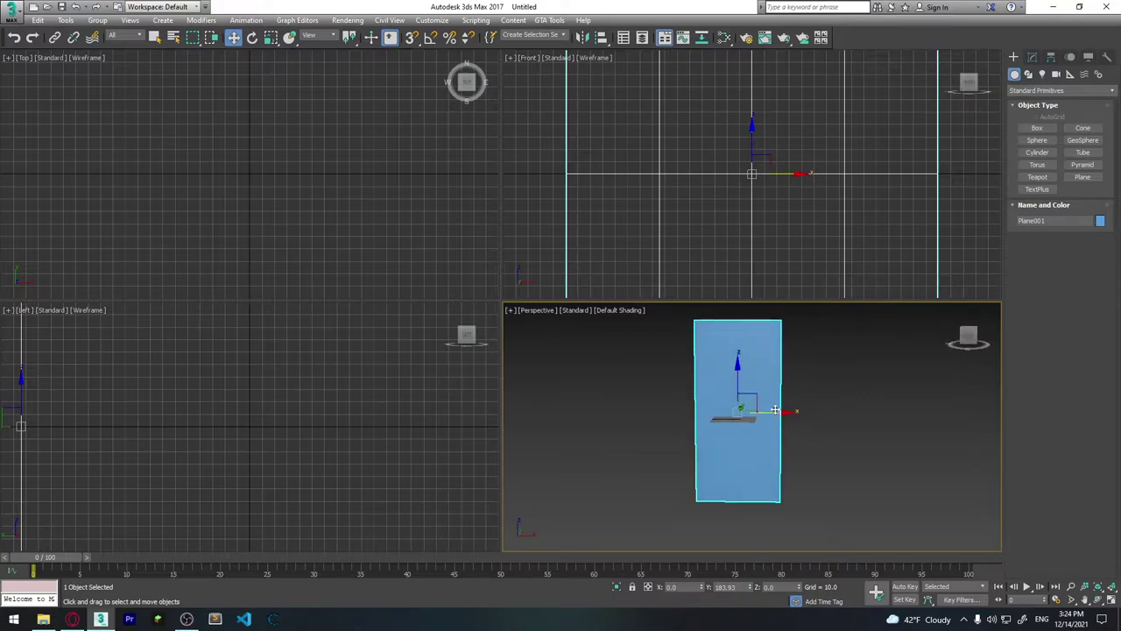
{"action": "left_click_drag", "start_coordinate": [734, 375], "coordinate": [731, 291]}
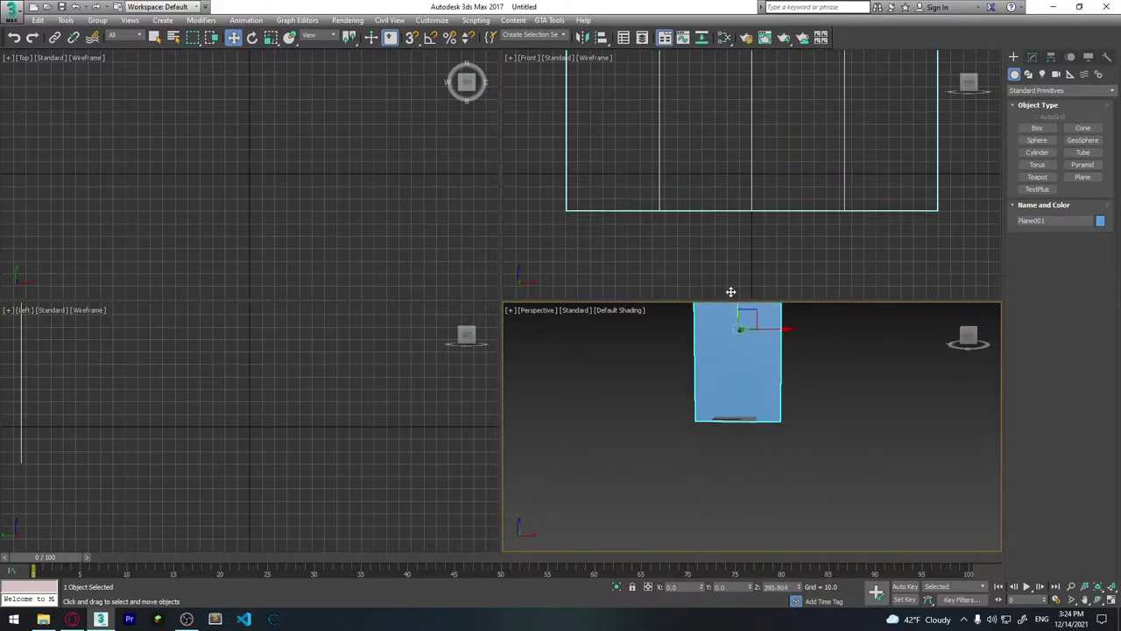
{"action": "middle_click_drag", "start_coordinate": [731, 290], "coordinate": [788, 472]}
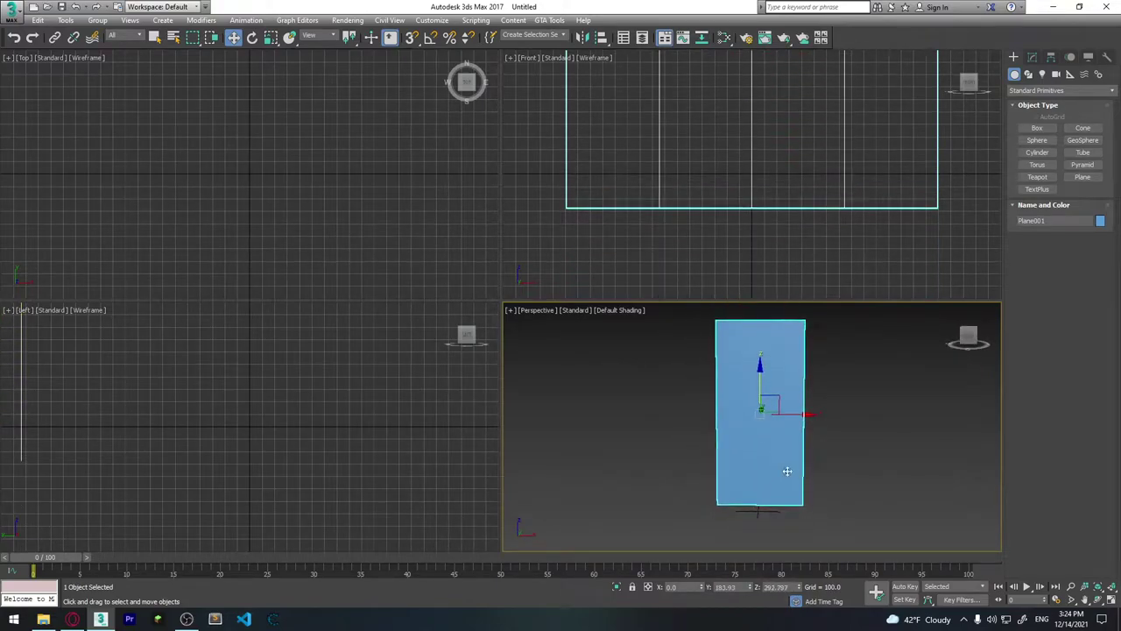
{"action": "left_click", "coordinate": [1054, 6]}
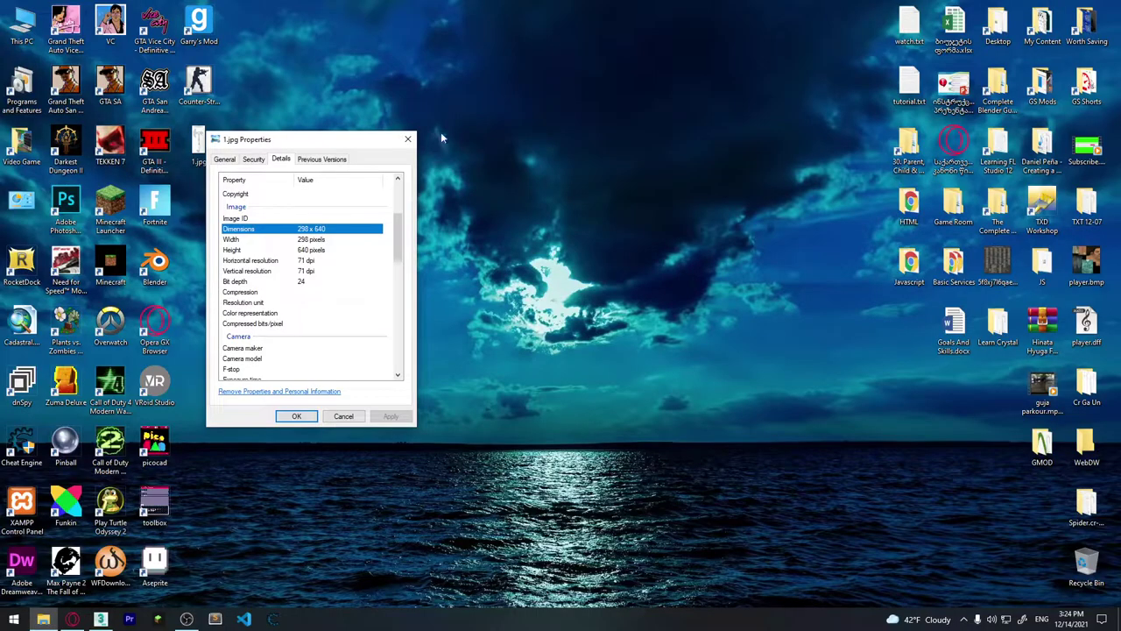
Apply 1.jpg to the upright plane as a texture and frame it in Perspective and Front.
{"action": "left_click", "coordinate": [408, 137]}
{"action": "mouse_move", "coordinate": [198, 144]}
{"action": "left_mouse_down"}
{"action": "mouse_move", "coordinate": [285, 231]}
{"action": "mouse_move", "coordinate": [775, 465]}
{"action": "left_mouse_up"}
{"action": "left_click_drag", "start_coordinate": [771, 377], "coordinate": [773, 380]}
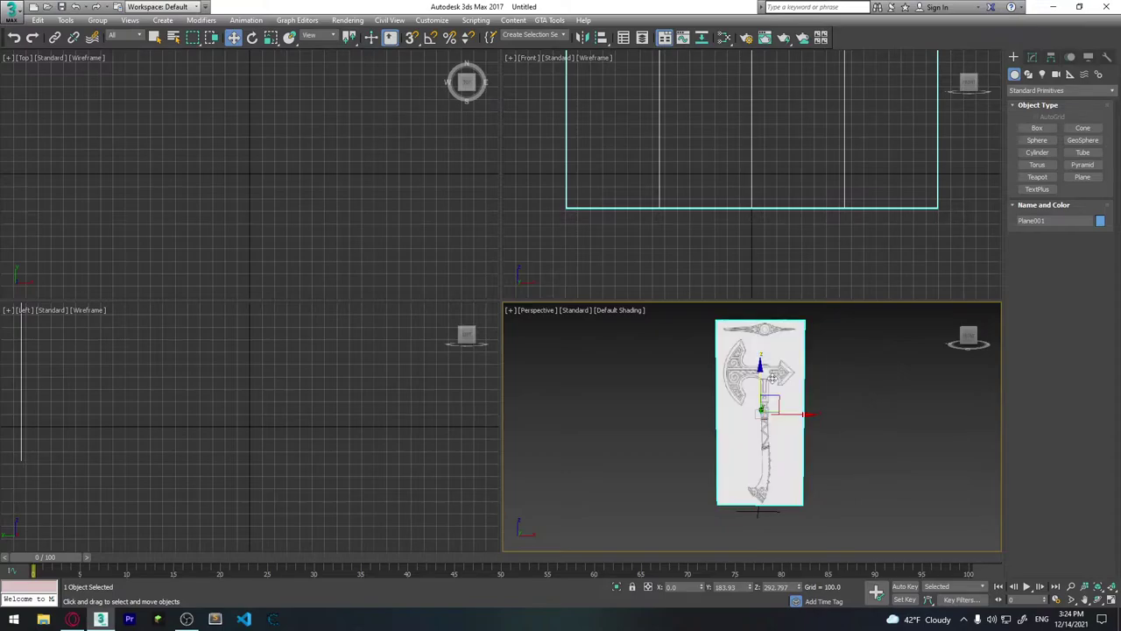
{"action": "left_click", "coordinate": [884, 410]}
{"action": "scroll", "coordinate": [771, 359], "scroll_direction": "up", "scroll_amount": 4}
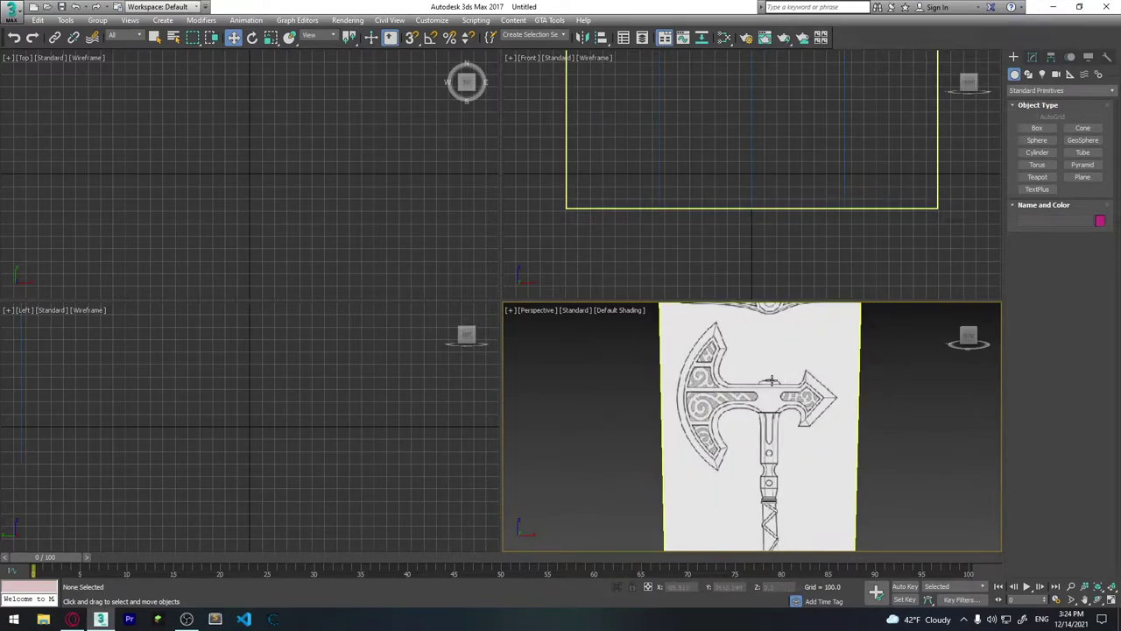
{"action": "scroll", "coordinate": [790, 448], "scroll_direction": "down", "scroll_amount": 4}
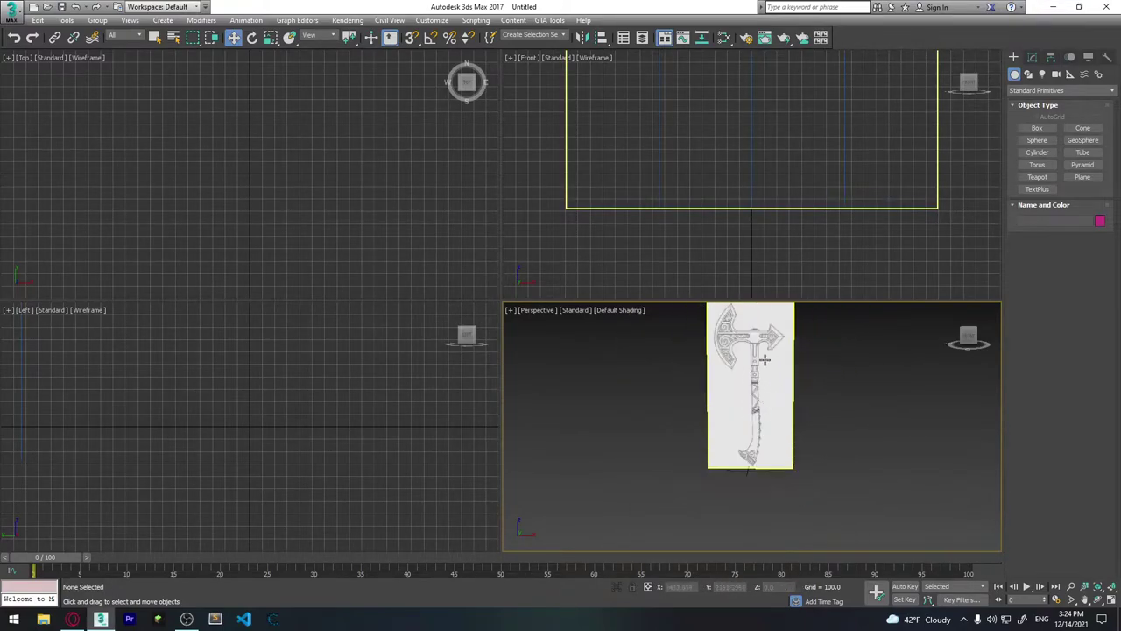
{"action": "middle_click_drag", "start_coordinate": [774, 426], "coordinate": [763, 449]}
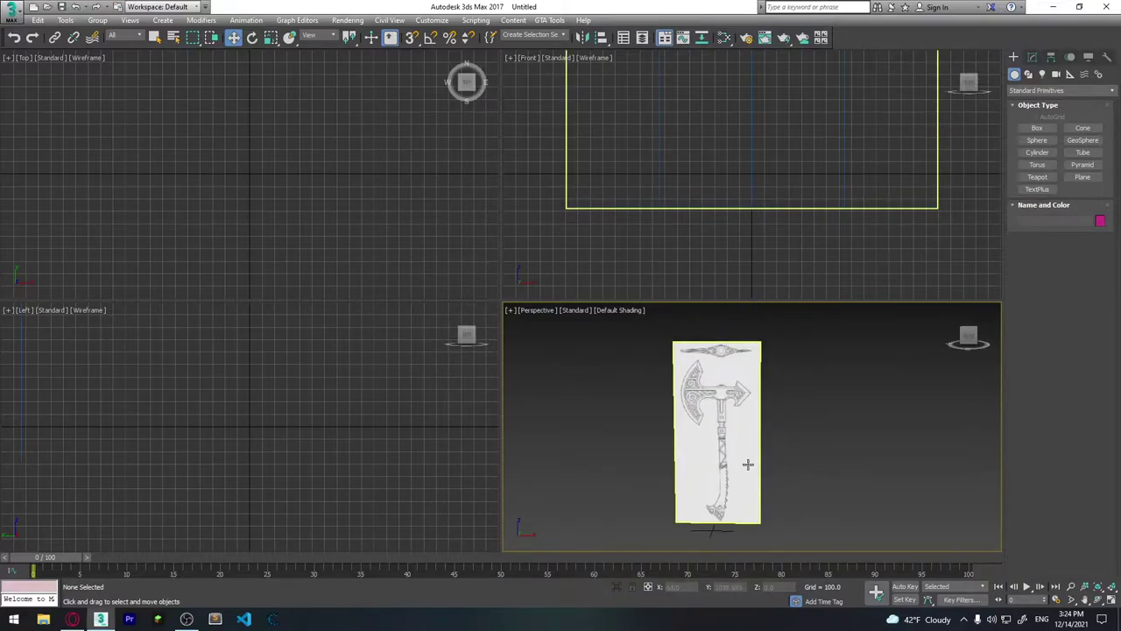
{"action": "scroll", "coordinate": [746, 463], "scroll_direction": "up", "scroll_amount": 3}
{"action": "scroll", "coordinate": [751, 216], "scroll_direction": "down", "scroll_amount": 4}
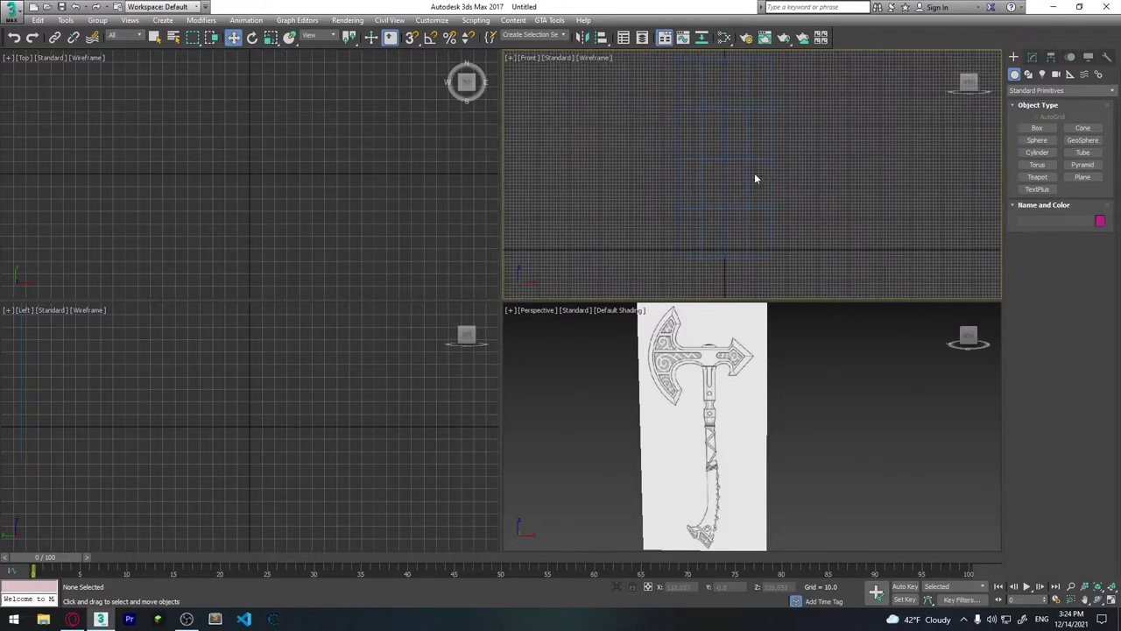
{"action": "scroll", "coordinate": [753, 175], "scroll_direction": "down", "scroll_amount": 2}
{"action": "middle_click_drag", "start_coordinate": [719, 167], "coordinate": [681, 203]}
{"action": "scroll", "coordinate": [682, 204], "scroll_direction": "up", "scroll_amount": 2}
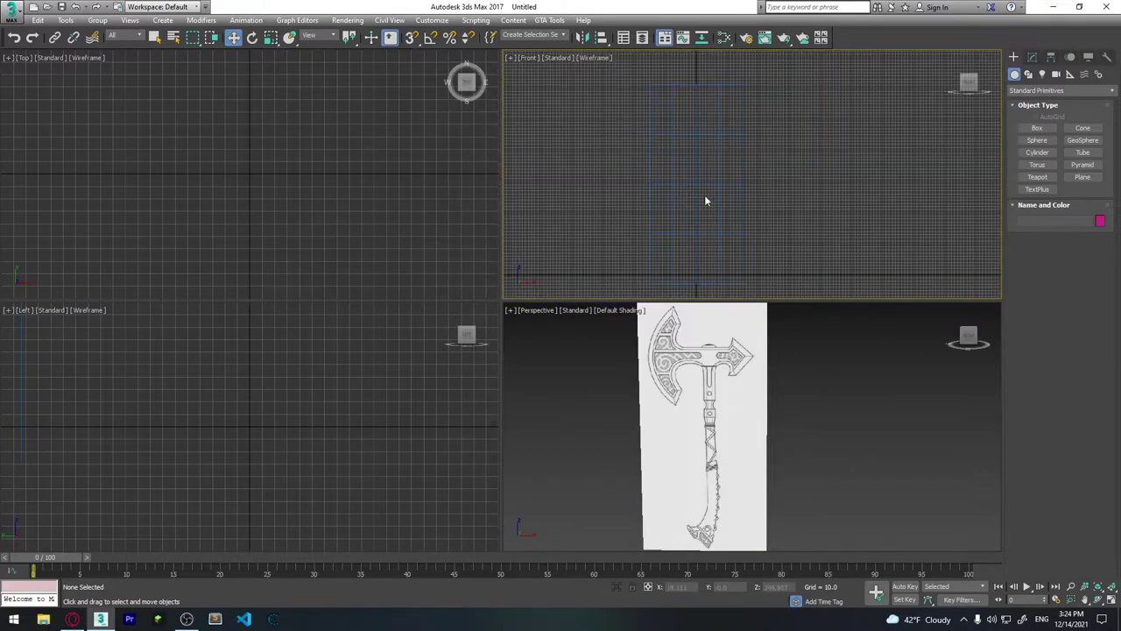
Maximize the Front viewport with Default Shading and frame the axe reference.
{"action": "key", "text": "alt+w"}
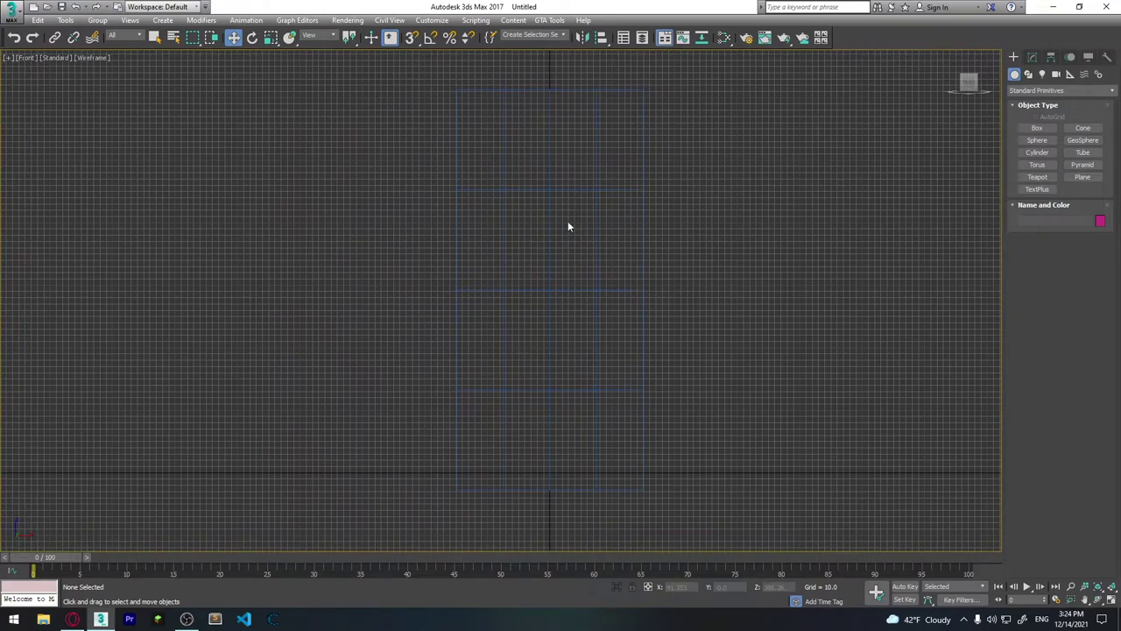
{"action": "left_click", "coordinate": [90, 59]}
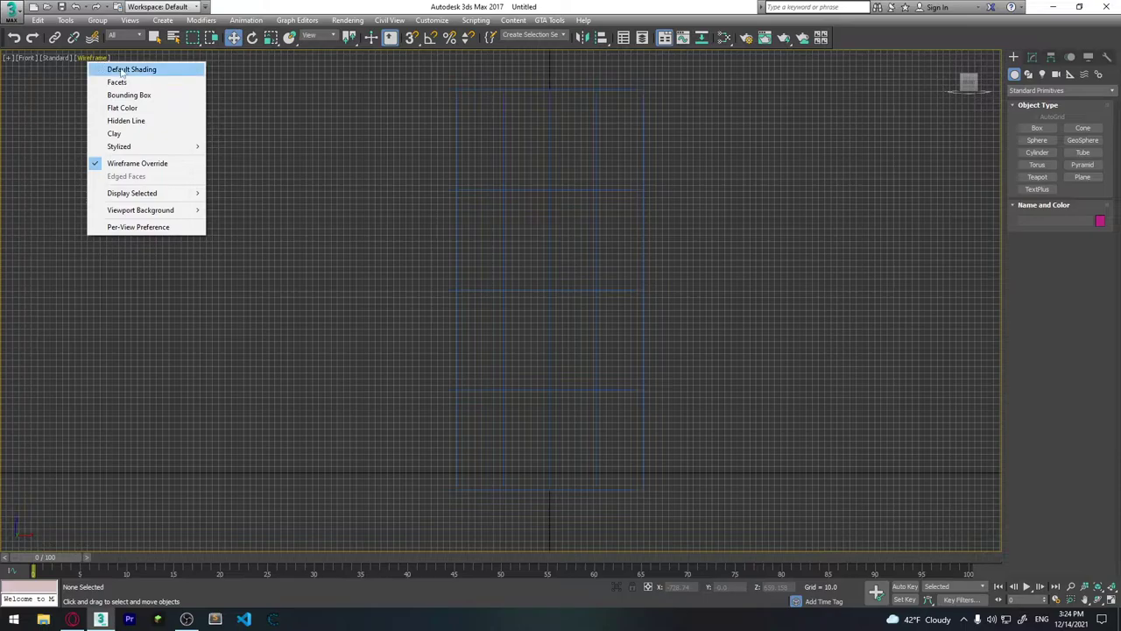
{"action": "left_click", "coordinate": [120, 70]}
{"action": "middle_click_drag", "start_coordinate": [560, 284], "coordinate": [533, 323]}
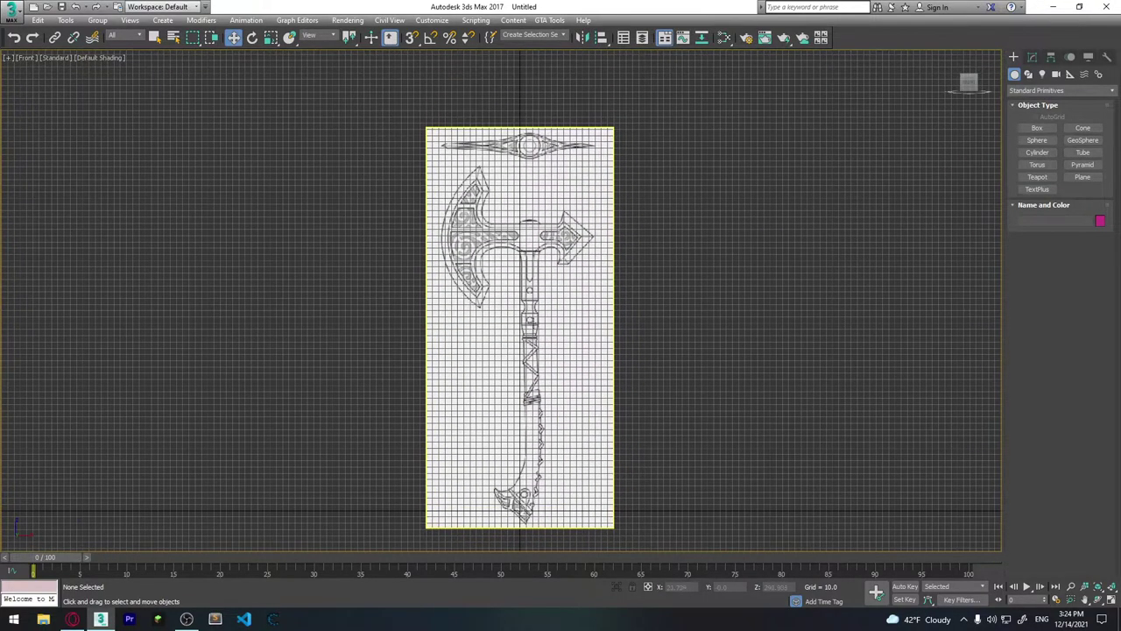
{"action": "scroll", "coordinate": [581, 418], "scroll_direction": "up", "scroll_amount": 5}
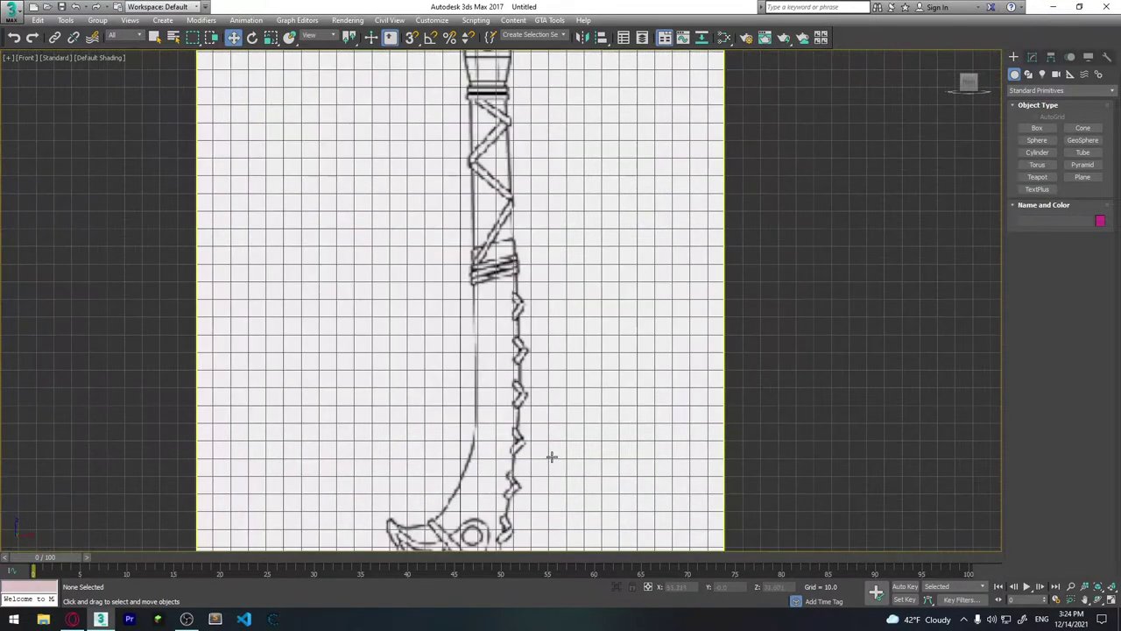
{"action": "mouse_move", "coordinate": [551, 455]}
{"action": "middle_mouse_down"}
{"action": "mouse_move", "coordinate": [565, 292]}
{"action": "mouse_move", "coordinate": [543, 456]}
{"action": "middle_mouse_up"}
{"action": "middle_click_drag", "start_coordinate": [535, 263], "coordinate": [528, 383]}
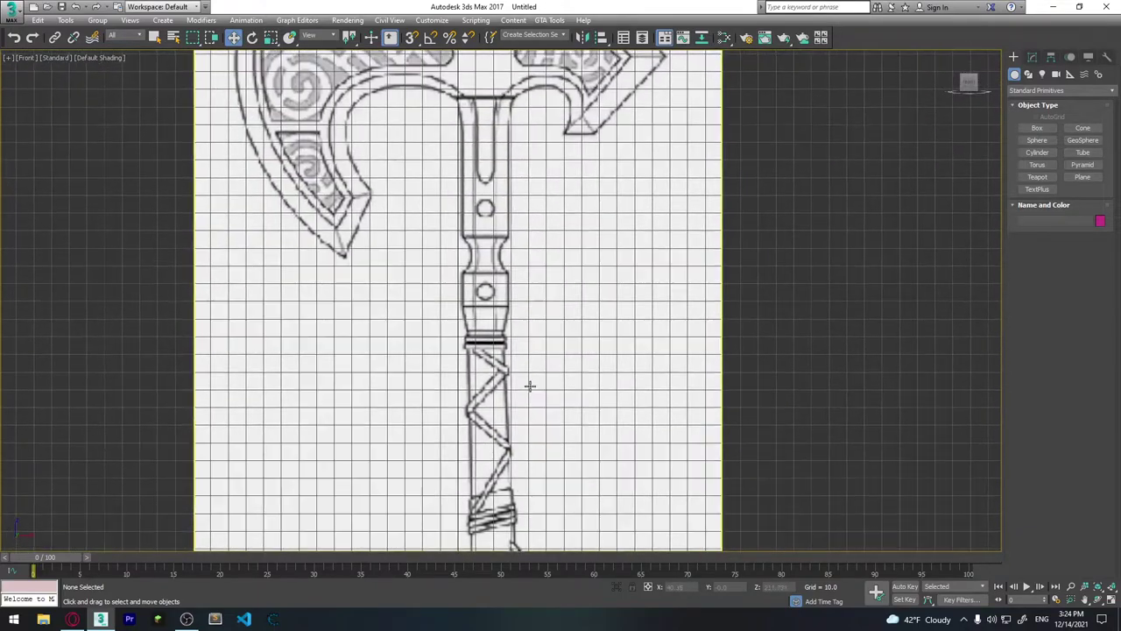
{"action": "middle_click_drag", "start_coordinate": [526, 306], "coordinate": [509, 489]}
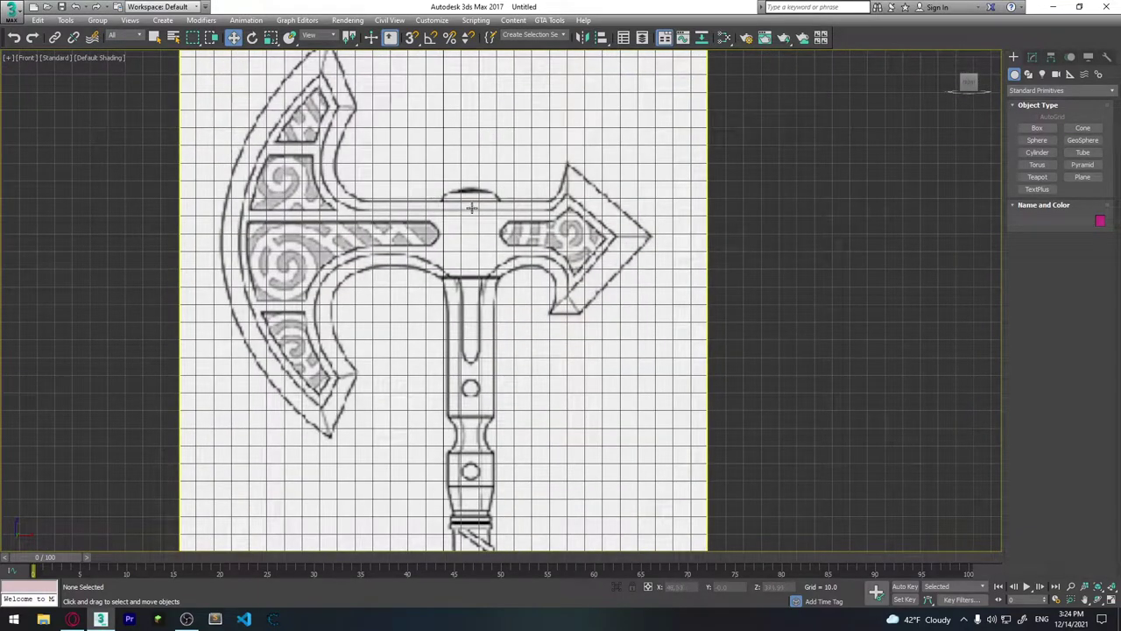
{"action": "middle_click_drag", "start_coordinate": [546, 388], "coordinate": [537, 310]}
Create a 77.98 × 28.416 × 11.895 box over the upper handle and view it in Perspective.
{"action": "left_click", "coordinate": [1037, 152]}
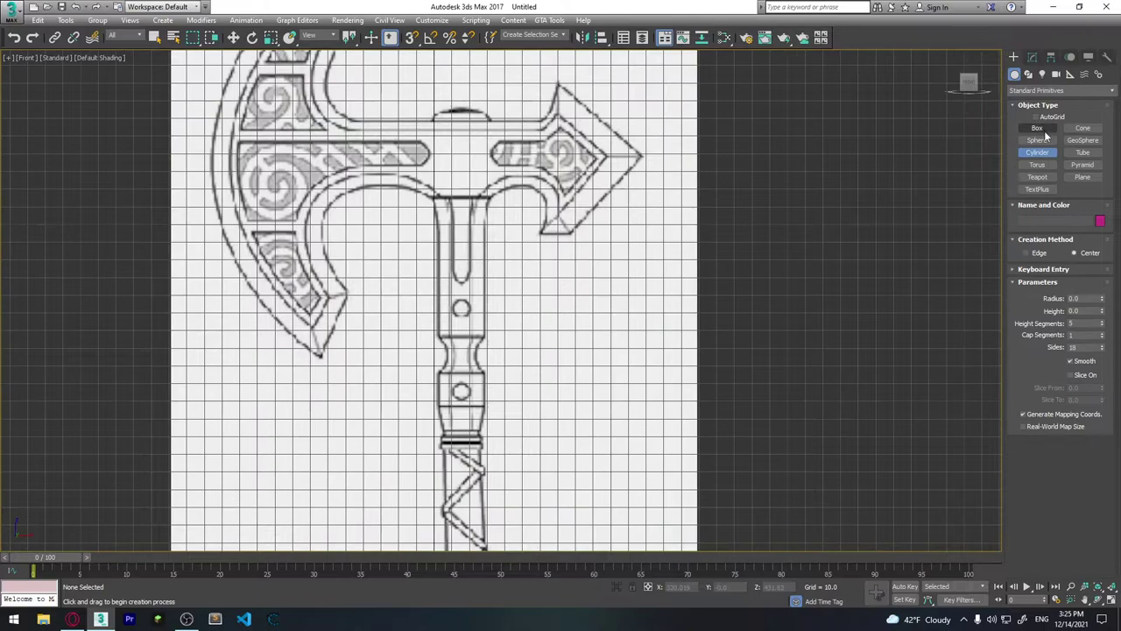
{"action": "left_click", "coordinate": [1037, 128]}
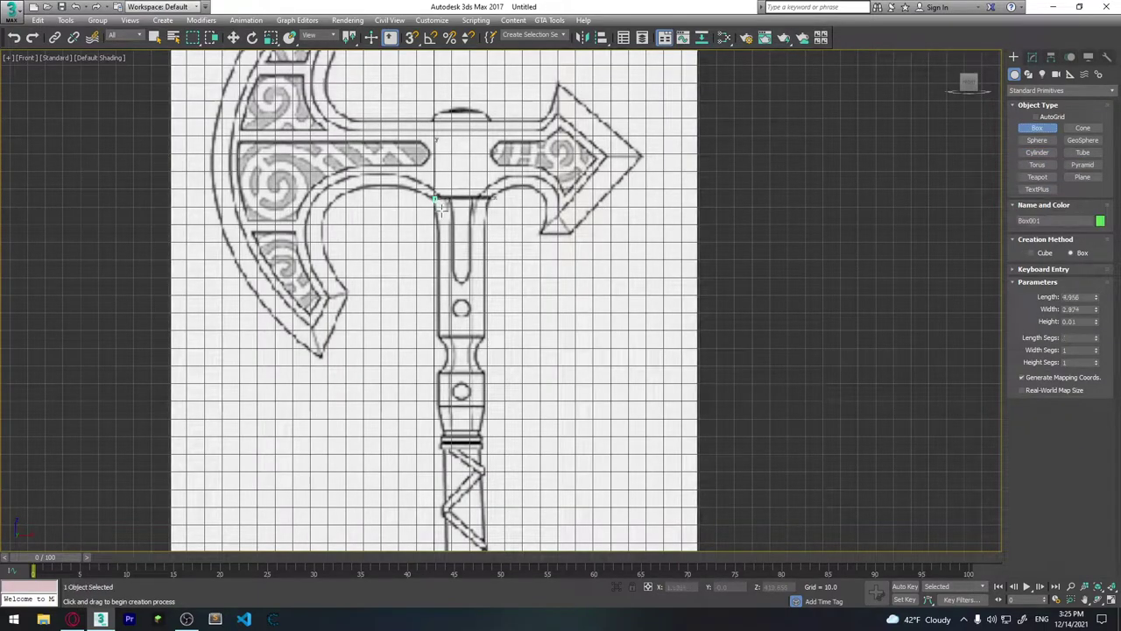
{"action": "mouse_move", "coordinate": [435, 196]}
{"action": "left_mouse_down"}
{"action": "mouse_move", "coordinate": [487, 305]}
{"action": "mouse_move", "coordinate": [485, 335]}
{"action": "left_mouse_up"}
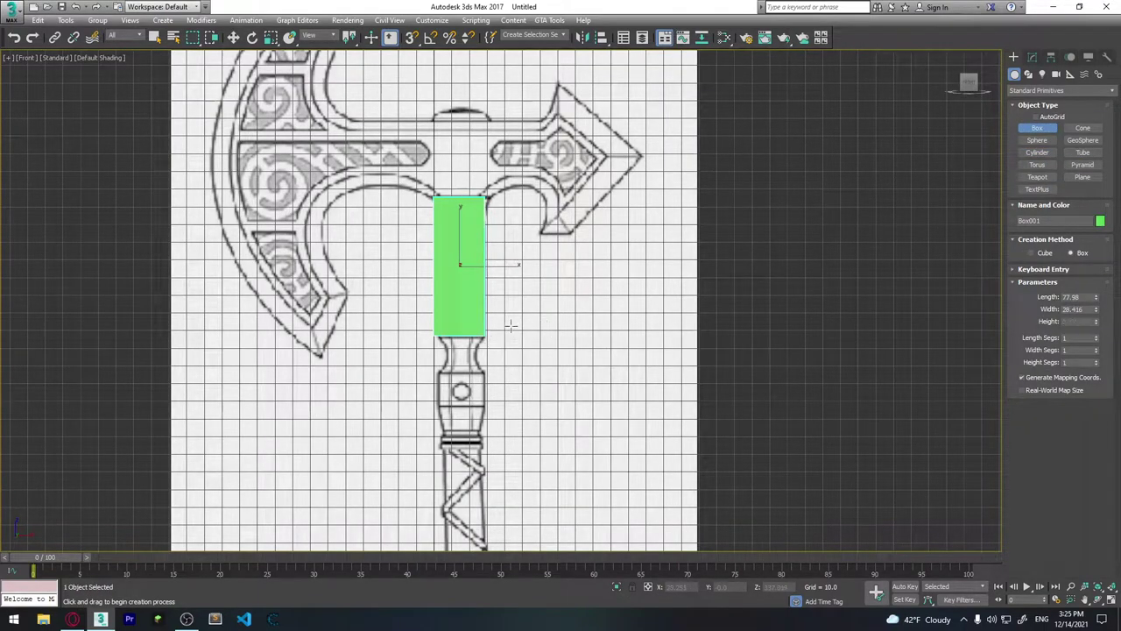
{"action": "left_click", "coordinate": [426, 314]}
{"action": "key", "text": "alt+w"}
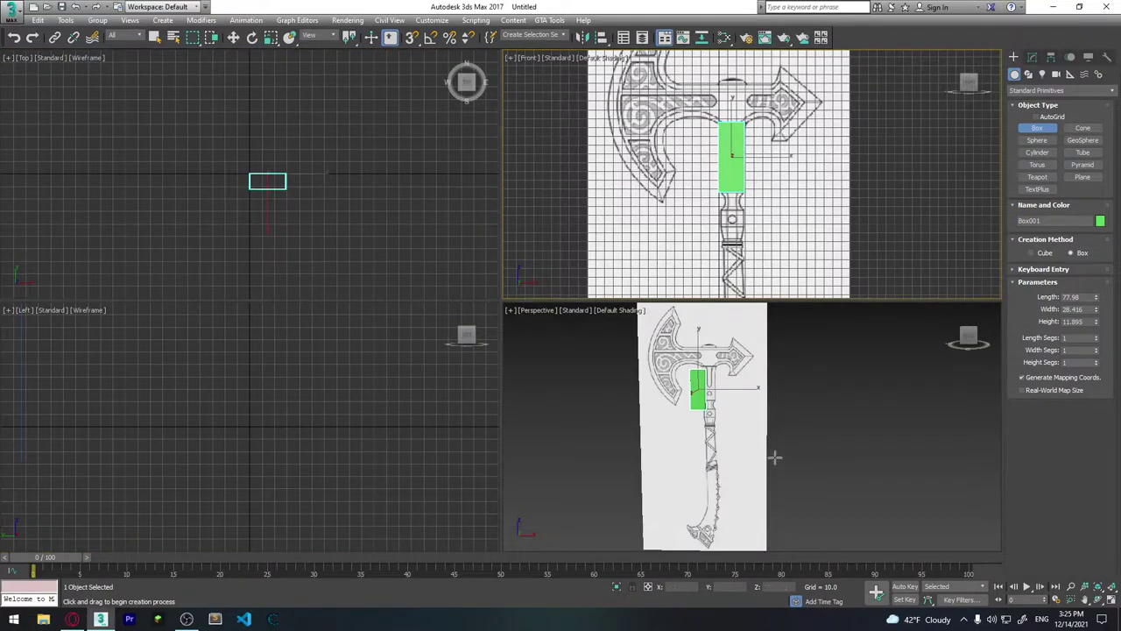
{"action": "mouse_move", "coordinate": [690, 424]}
{"action": "middle_mouse_down", "text": "alt"}
{"action": "mouse_move", "coordinate": [689, 402]}
{"action": "mouse_move", "coordinate": [657, 395]}
{"action": "mouse_move", "coordinate": [666, 386]}
{"action": "middle_mouse_up", "text": "alt"}
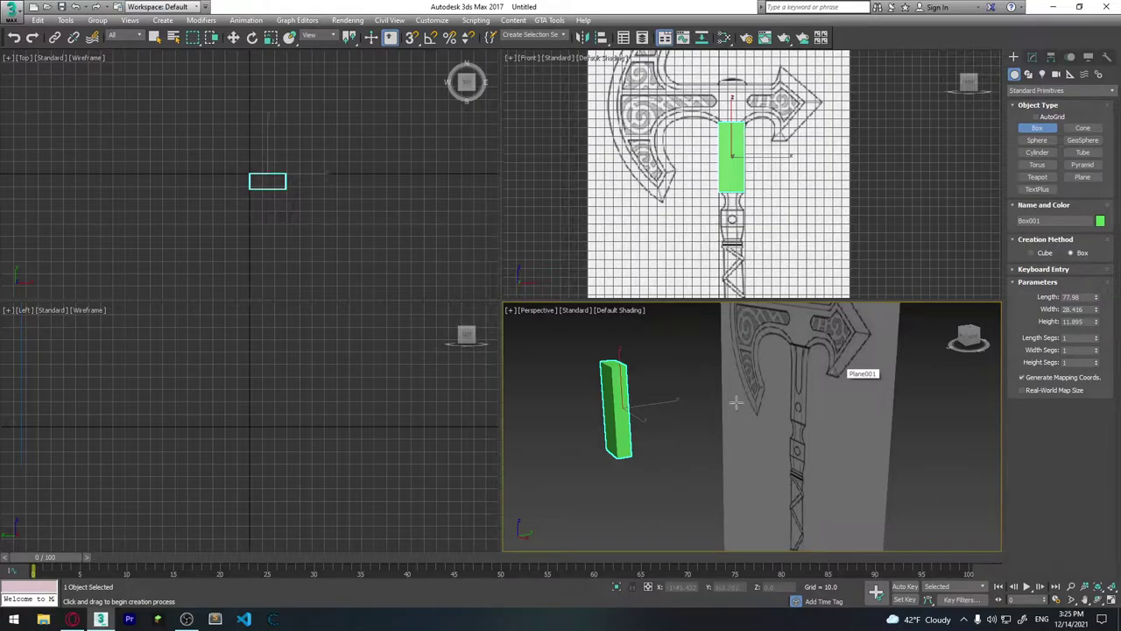
{"action": "mouse_move", "coordinate": [640, 464]}
{"action": "middle_mouse_down", "text": "alt"}
{"action": "mouse_move", "coordinate": [656, 439]}
{"action": "mouse_move", "coordinate": [620, 419]}
{"action": "middle_mouse_up", "text": "alt"}
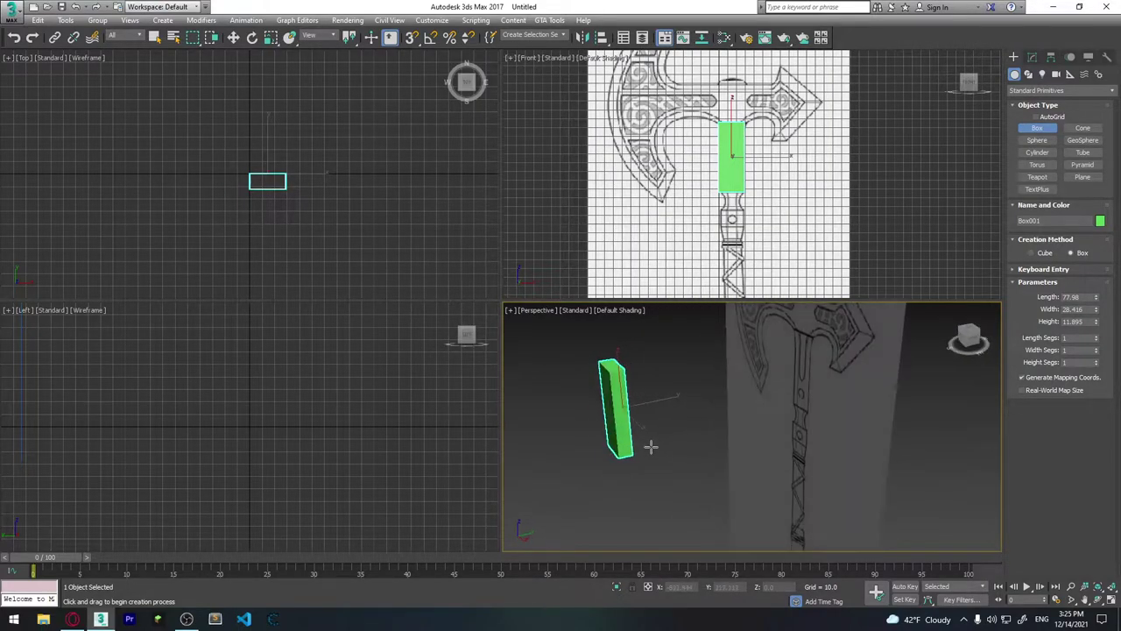
{"action": "right_click", "coordinate": [631, 412]}
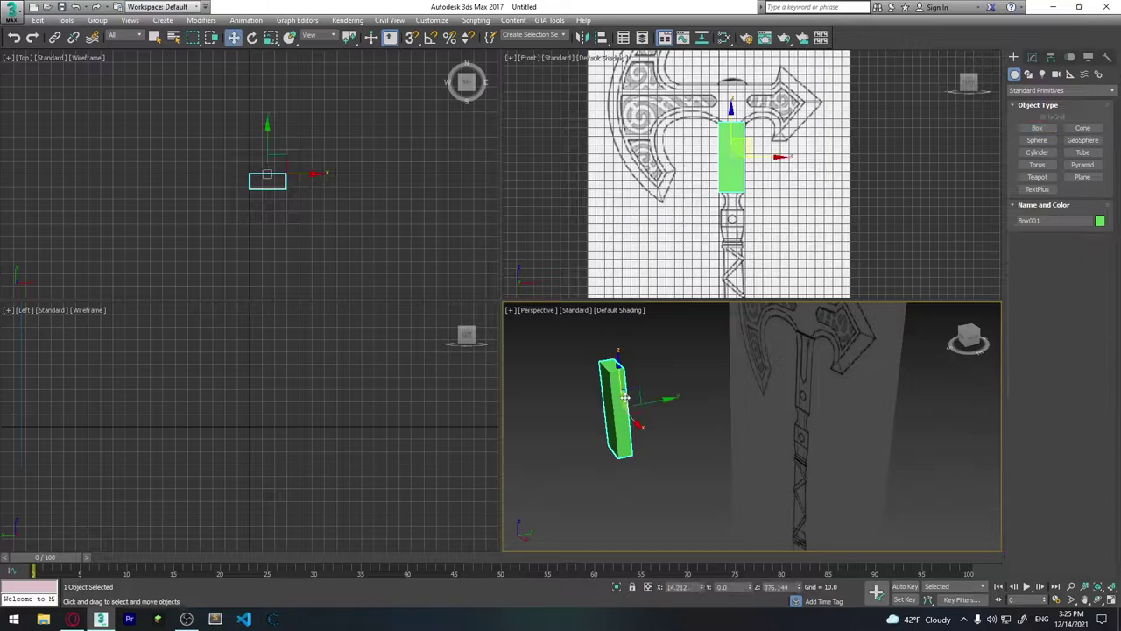
Convert the box to an Editable Poly and adjust its vertices to widen it.
{"action": "right_click", "coordinate": [720, 394]}
{"action": "left_click", "coordinate": [762, 523]}
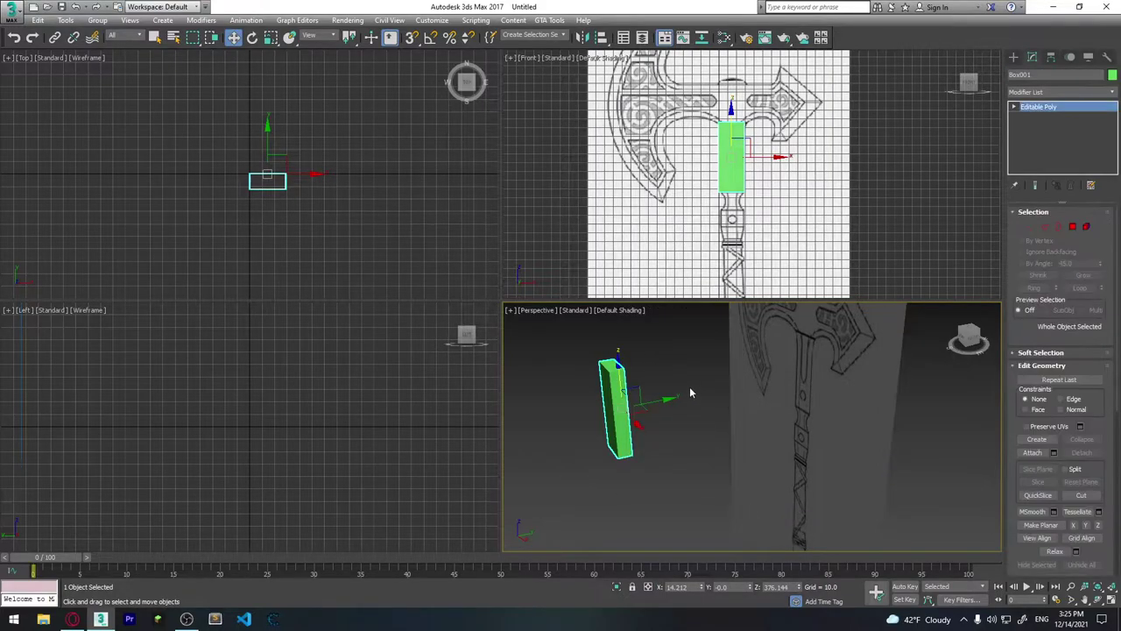
{"action": "key", "text": "1"}
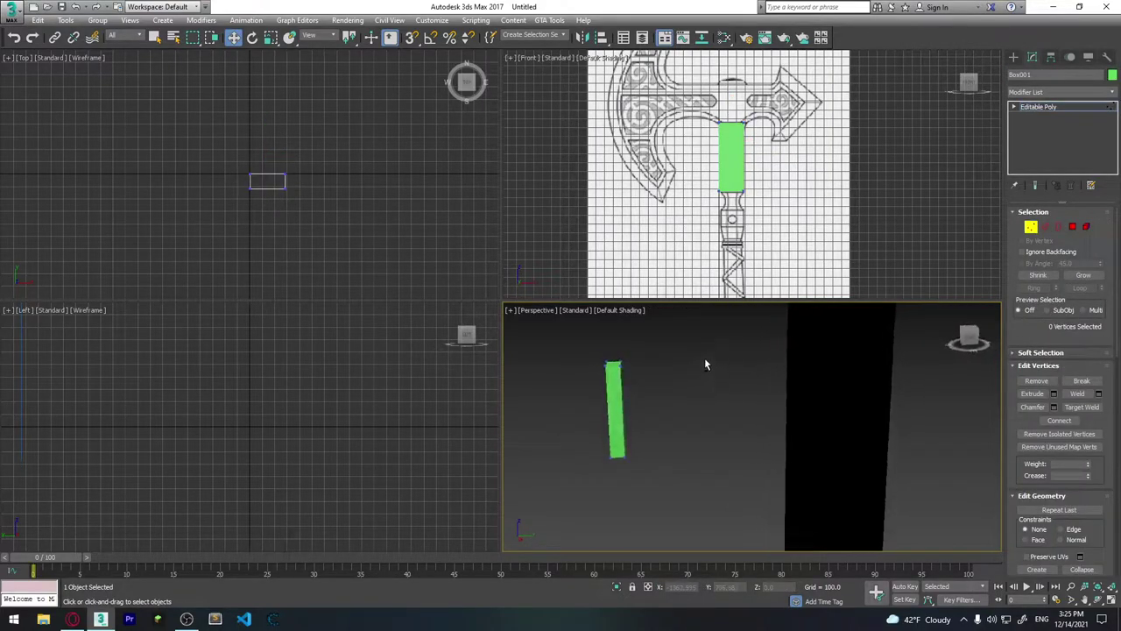
{"action": "key", "text": "F4"}
{"action": "left_click_drag", "start_coordinate": [658, 341], "coordinate": [618, 482]}
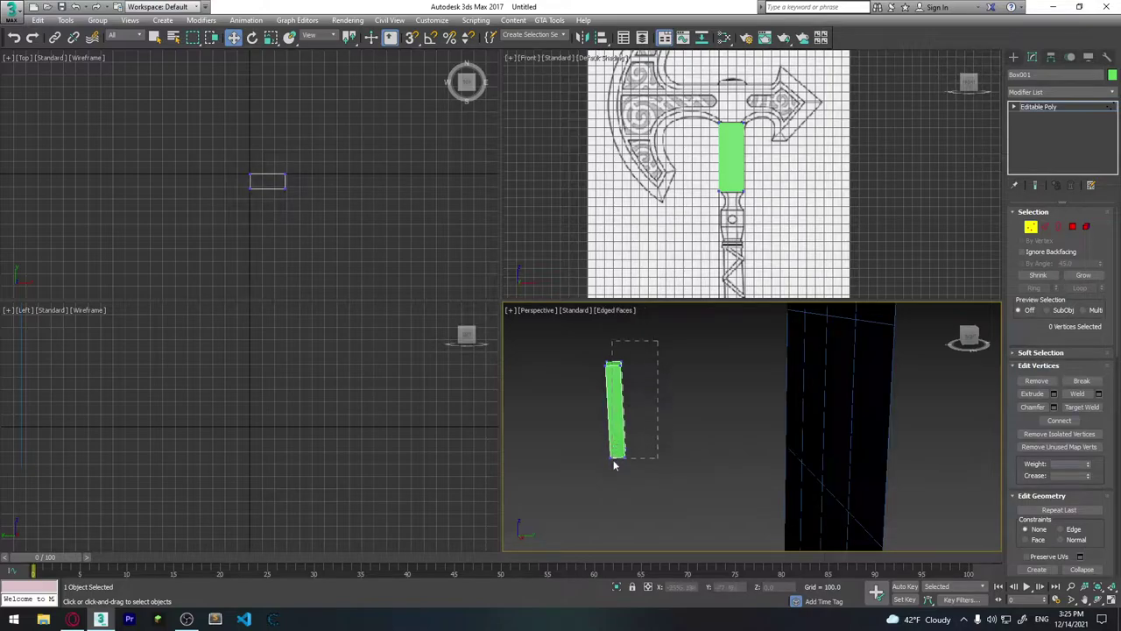
{"action": "left_click_drag", "start_coordinate": [657, 407], "coordinate": [672, 408]}
{"action": "mouse_move", "coordinate": [672, 408]}
{"action": "middle_mouse_down", "text": "alt"}
{"action": "mouse_move", "coordinate": [711, 449]}
{"action": "mouse_move", "coordinate": [743, 451]}
{"action": "middle_mouse_up", "text": "alt"}
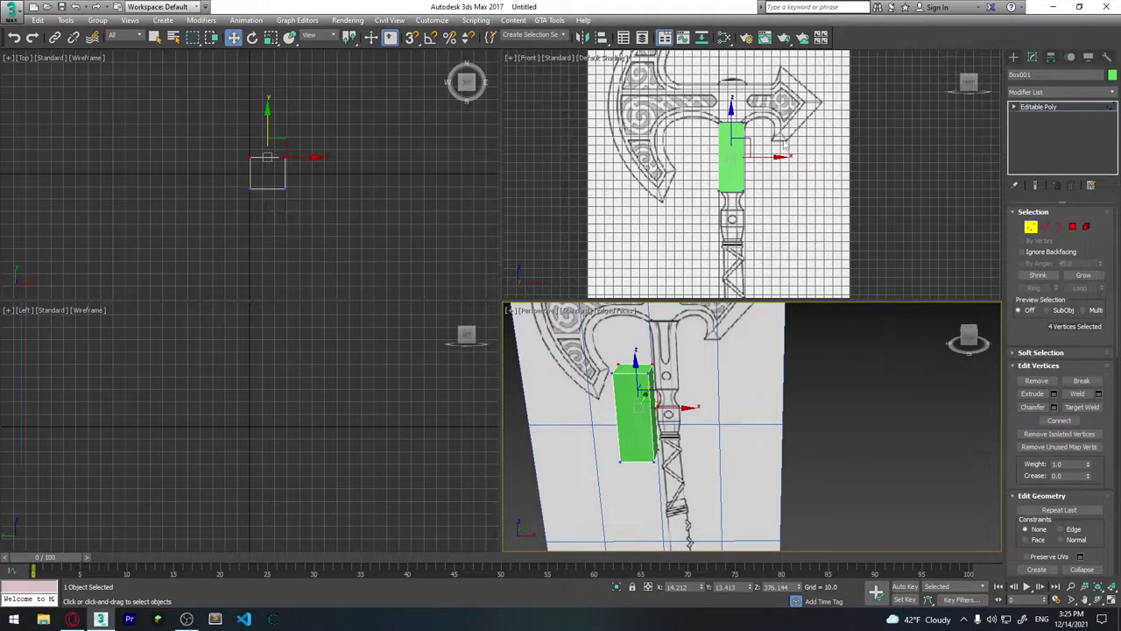
Make the box see-through and align its left and top vertices to the handle below the collar.
{"action": "middle_click_drag", "start_coordinate": [773, 175], "coordinate": [766, 176]}
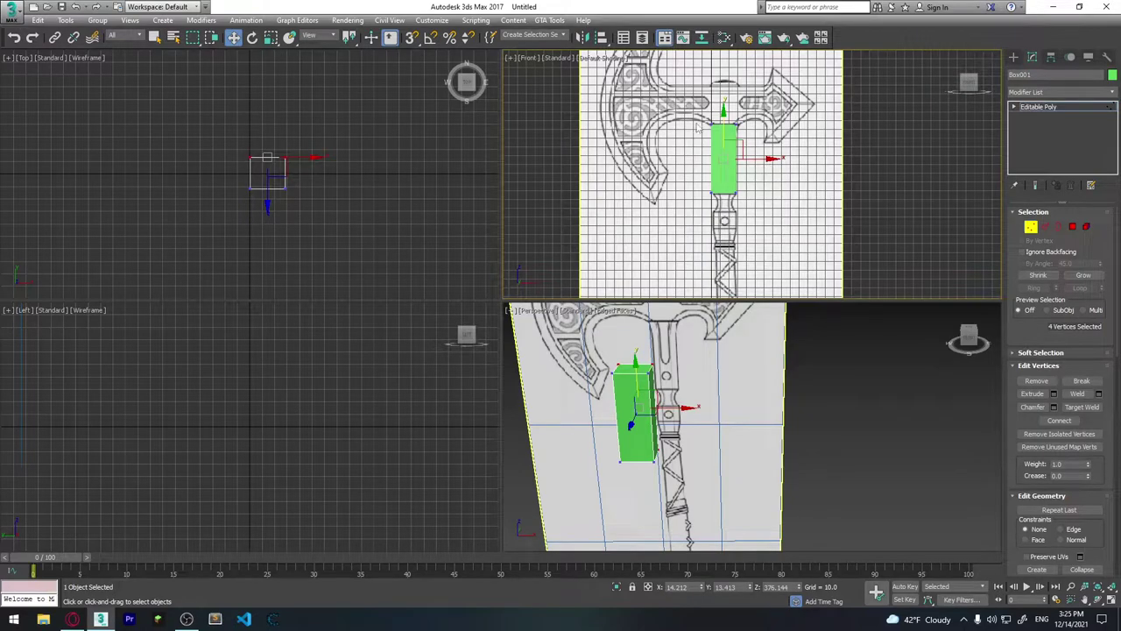
{"action": "key", "text": "alt+w"}
{"action": "scroll", "coordinate": [581, 339], "scroll_direction": "up", "scroll_amount": 3}
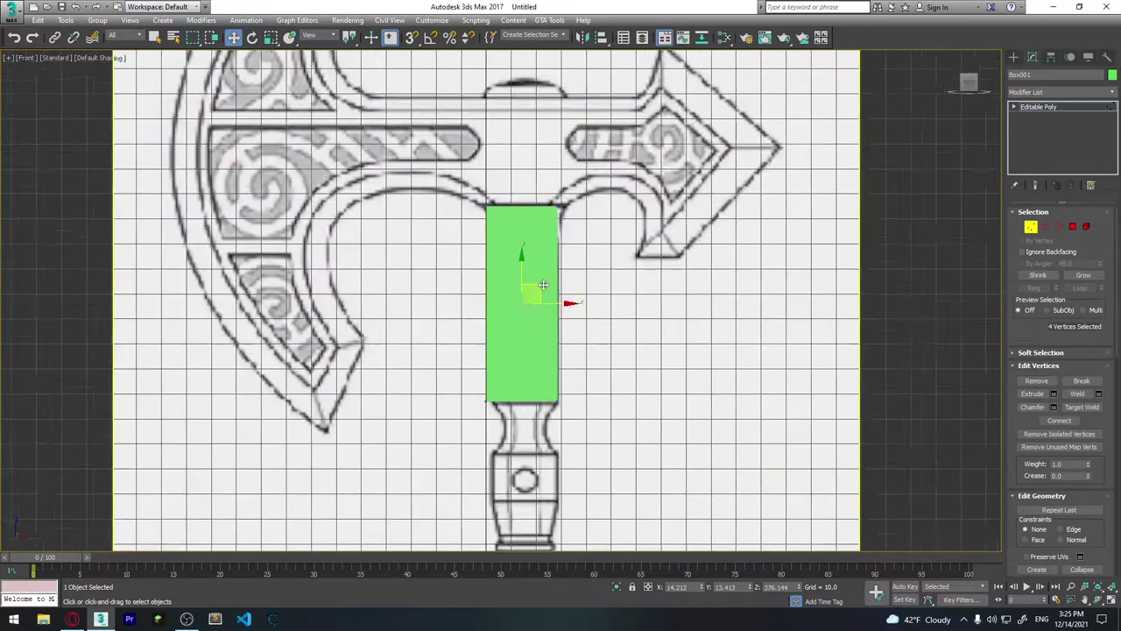
{"action": "left_click", "coordinate": [561, 173]}
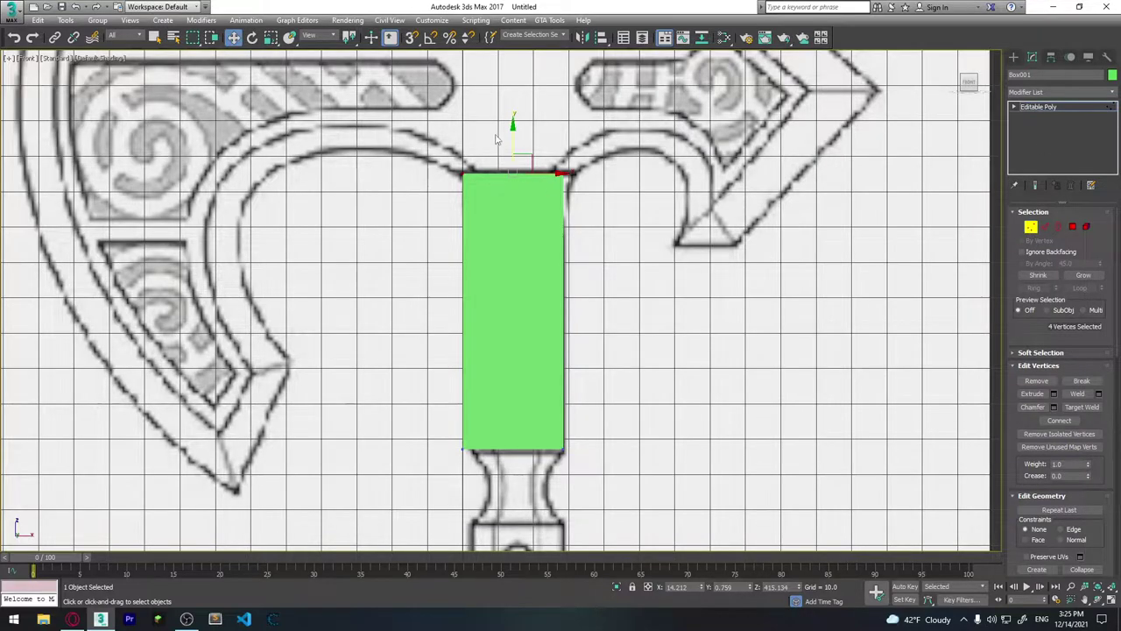
{"action": "left_click_drag", "start_coordinate": [513, 151], "coordinate": [515, 156]}
{"action": "key", "text": "alt+x"}
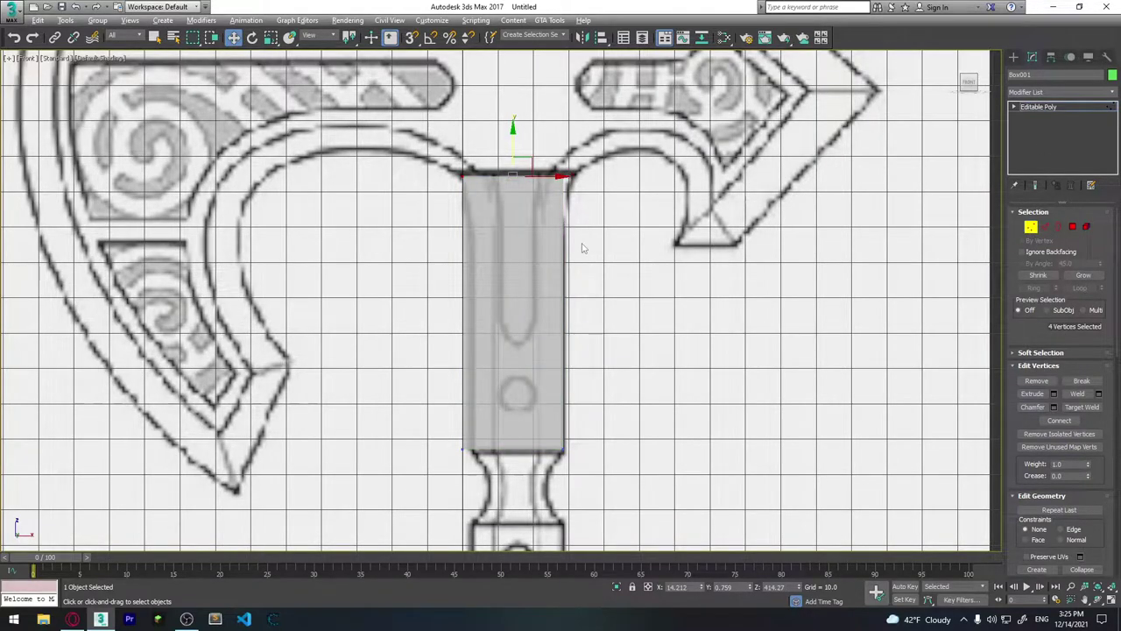
{"action": "left_click_drag", "start_coordinate": [430, 167], "coordinate": [482, 460]}
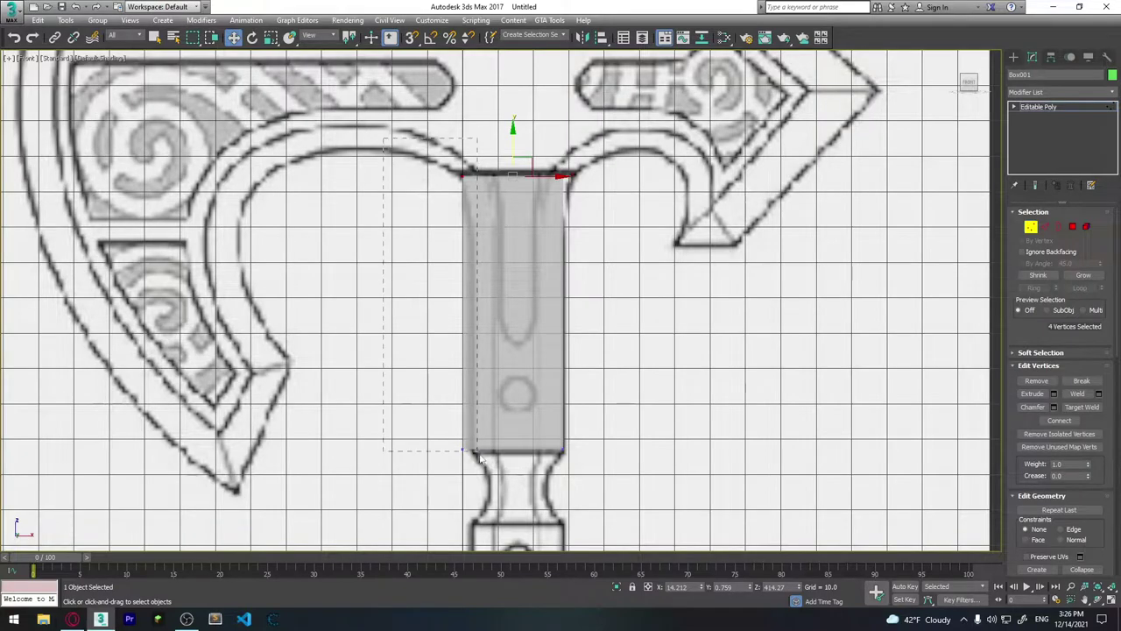
{"action": "left_click_drag", "start_coordinate": [503, 312], "coordinate": [507, 313]}
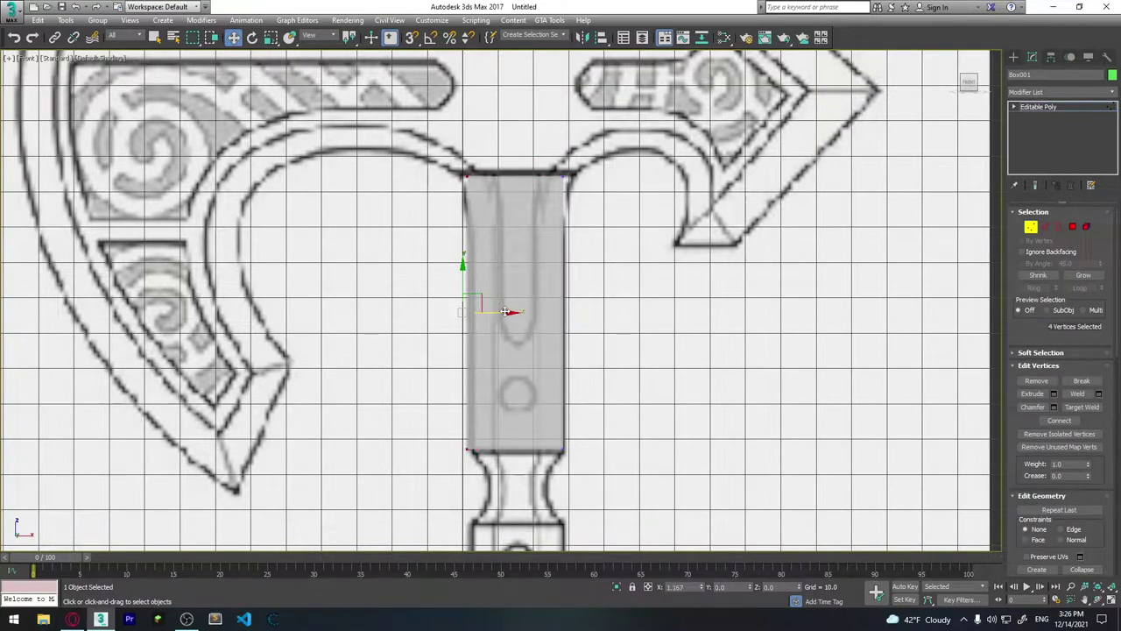
{"action": "left_click_drag", "start_coordinate": [450, 166], "coordinate": [561, 191]}
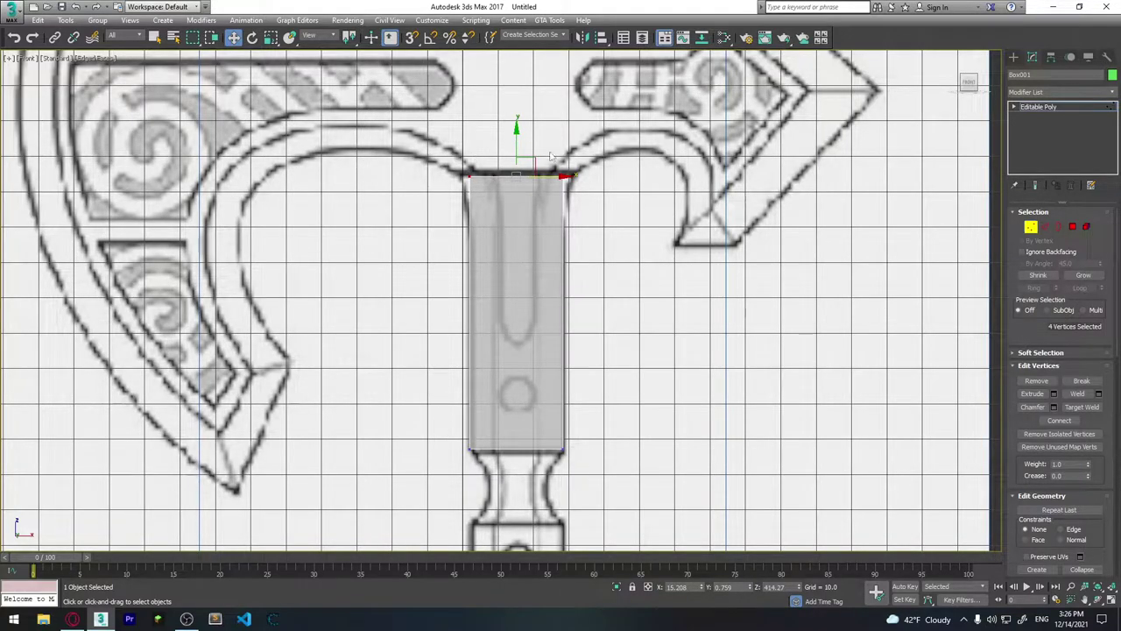
{"action": "left_click_drag", "start_coordinate": [516, 132], "coordinate": [517, 171]}
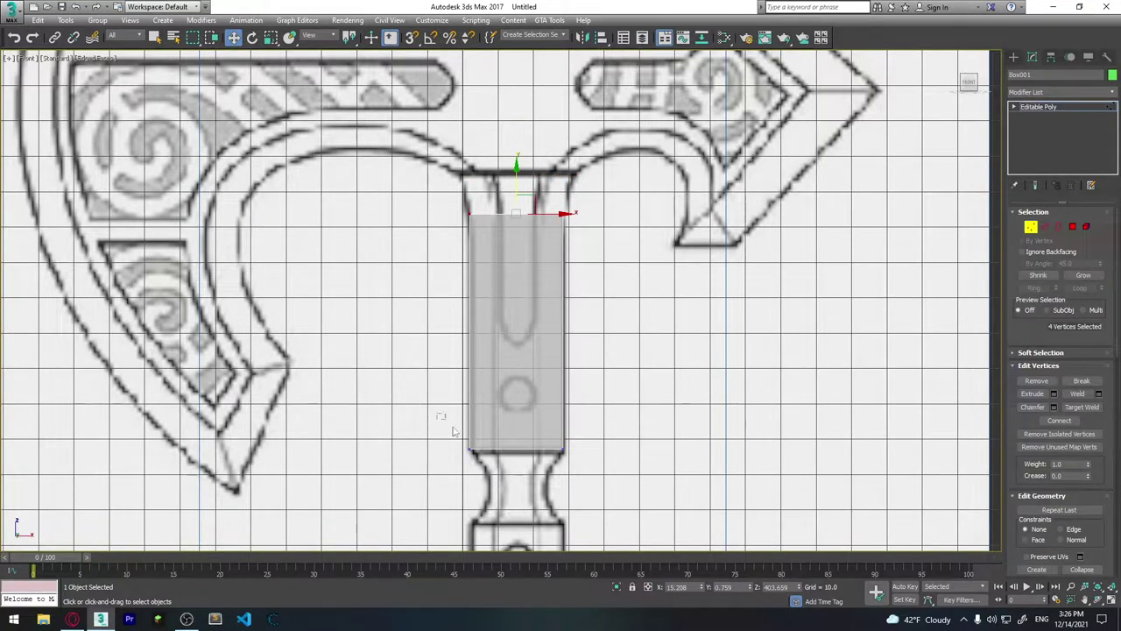
Select the bottom vertices, reframe the box top in Front view, and enter Edge mode.
{"action": "left_click_drag", "start_coordinate": [453, 431], "coordinate": [583, 460]}
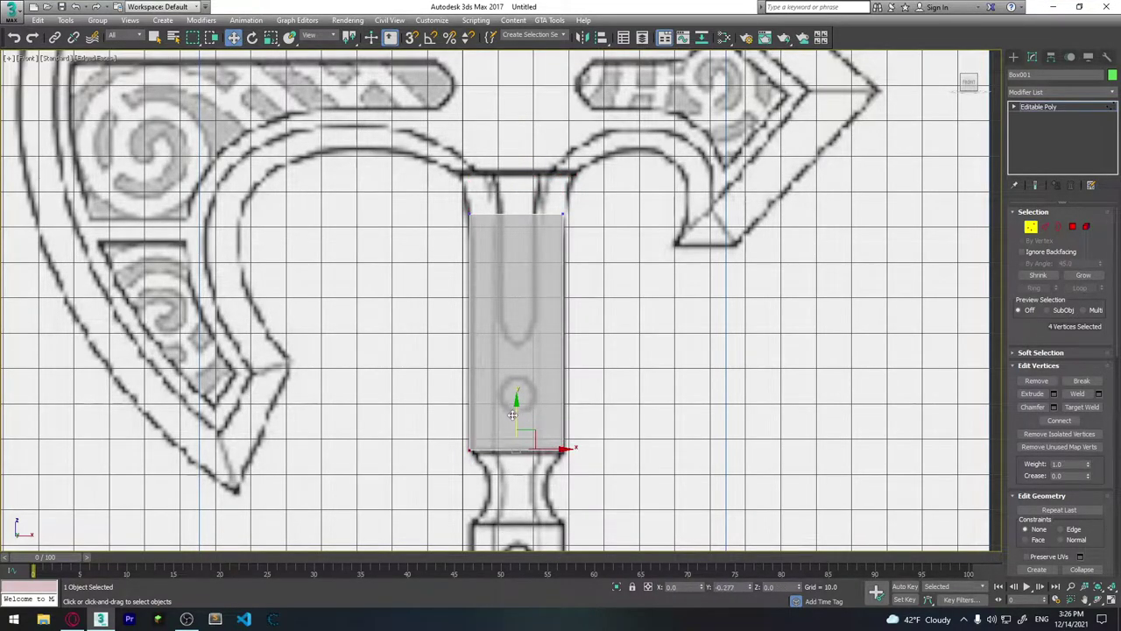
{"action": "middle_click_drag", "start_coordinate": [560, 368], "coordinate": [541, 429]}
{"action": "scroll", "coordinate": [492, 300], "scroll_direction": "up", "scroll_amount": 3}
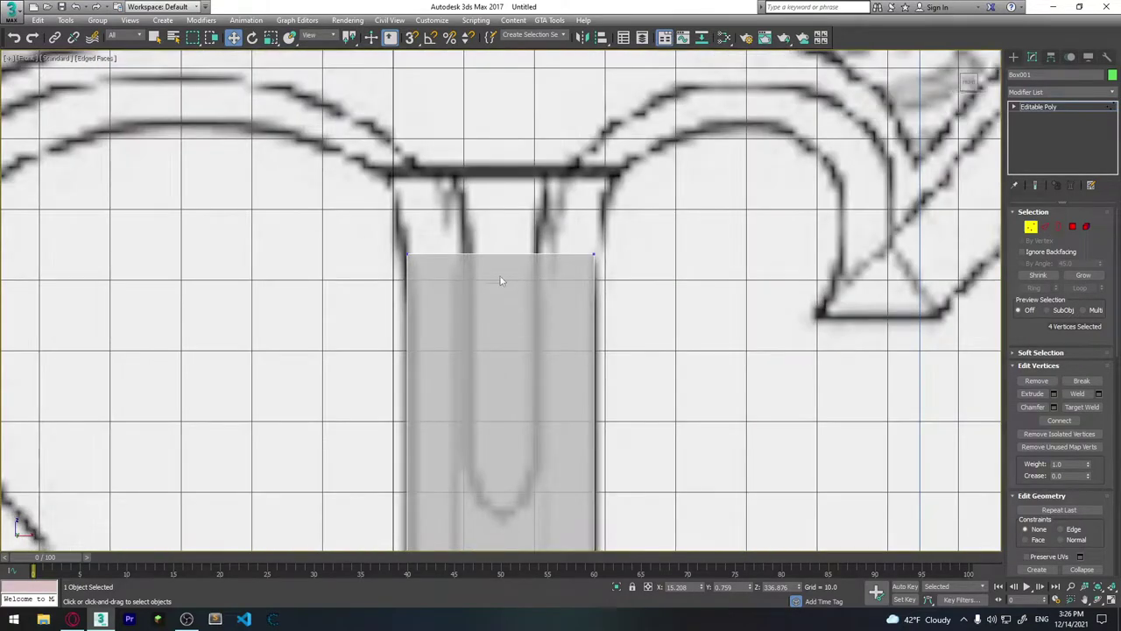
{"action": "scroll", "coordinate": [501, 278], "scroll_direction": "down", "scroll_amount": 2}
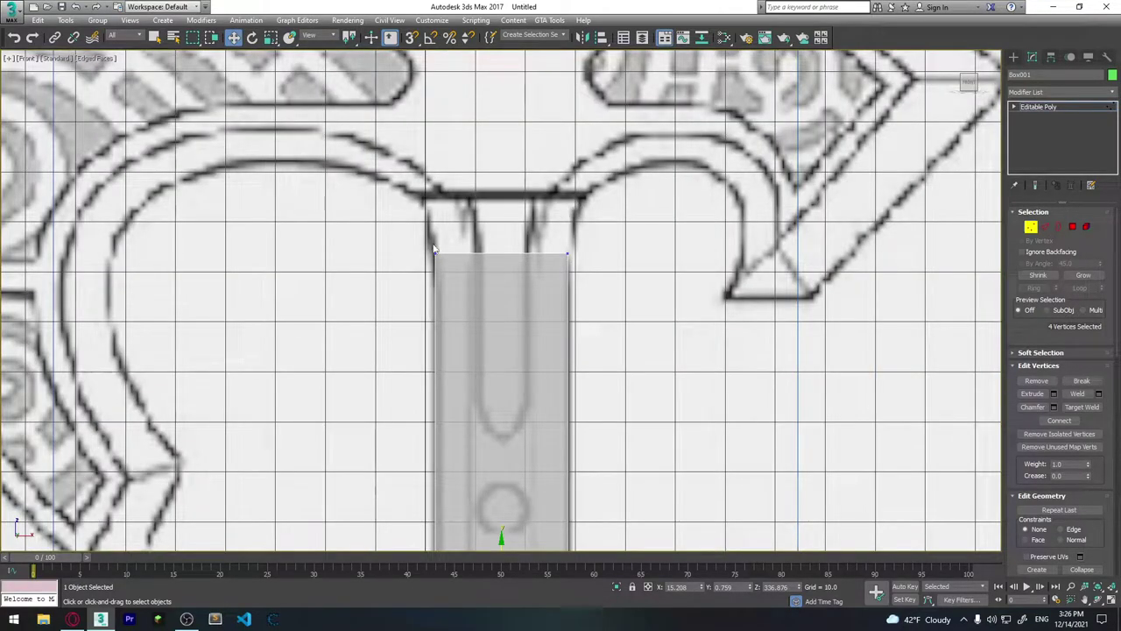
{"action": "scroll", "coordinate": [543, 306], "scroll_direction": "down", "scroll_amount": 2}
{"action": "key", "text": "2"}
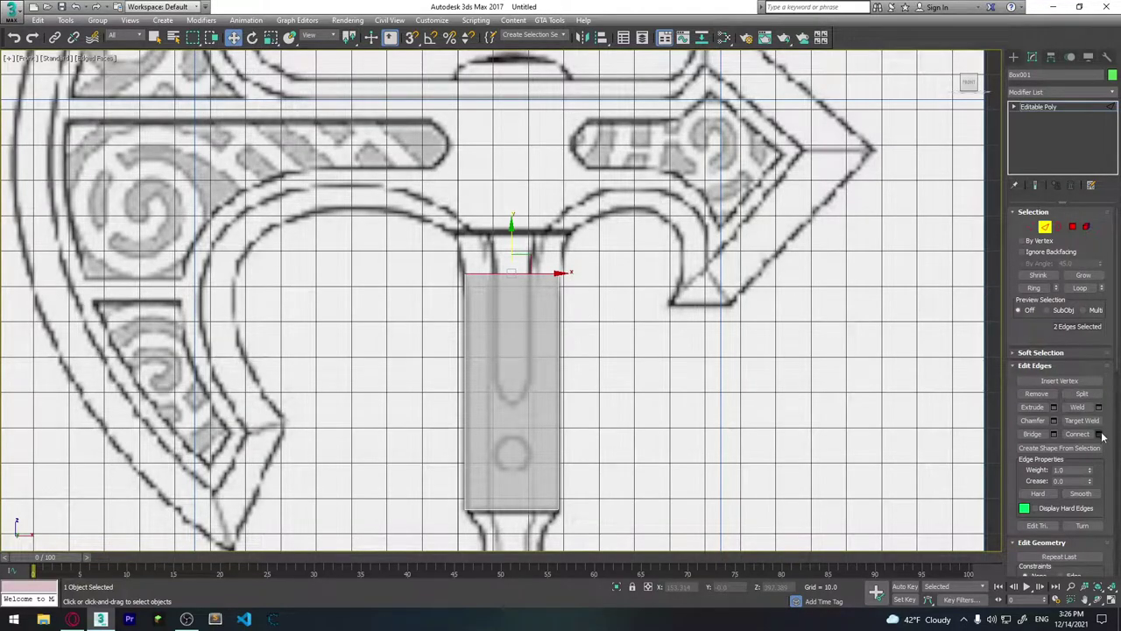
Connect the two vertical edges with a new horizontal edge loop slid near the top.
{"action": "left_click_drag", "start_coordinate": [440, 412], "coordinate": [433, 382]}
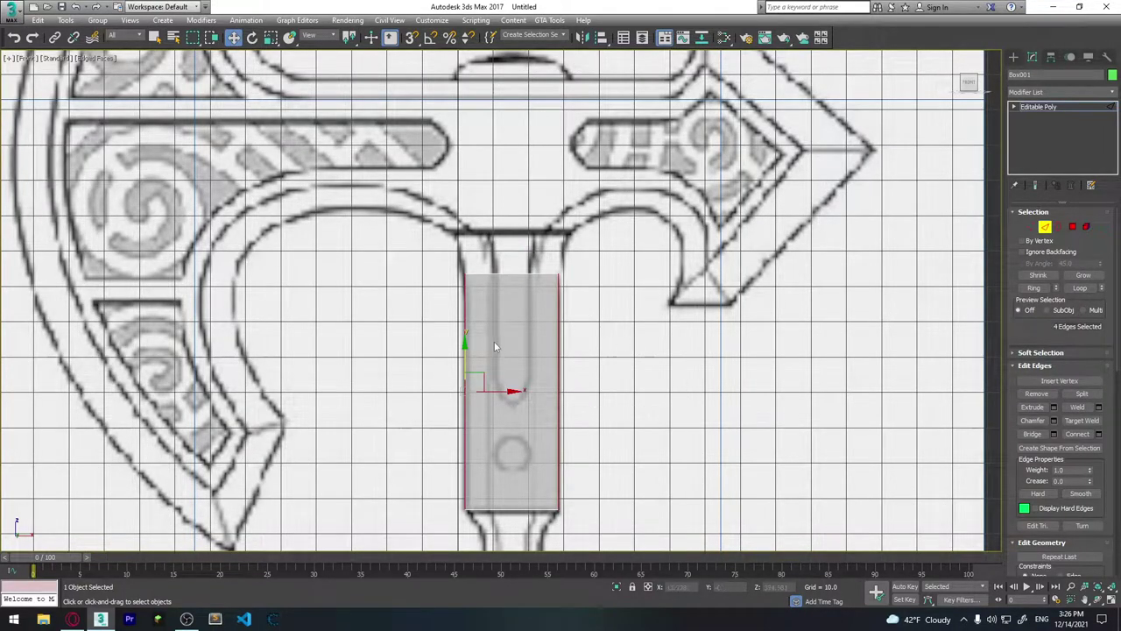
{"action": "left_click", "coordinate": [1099, 438]}
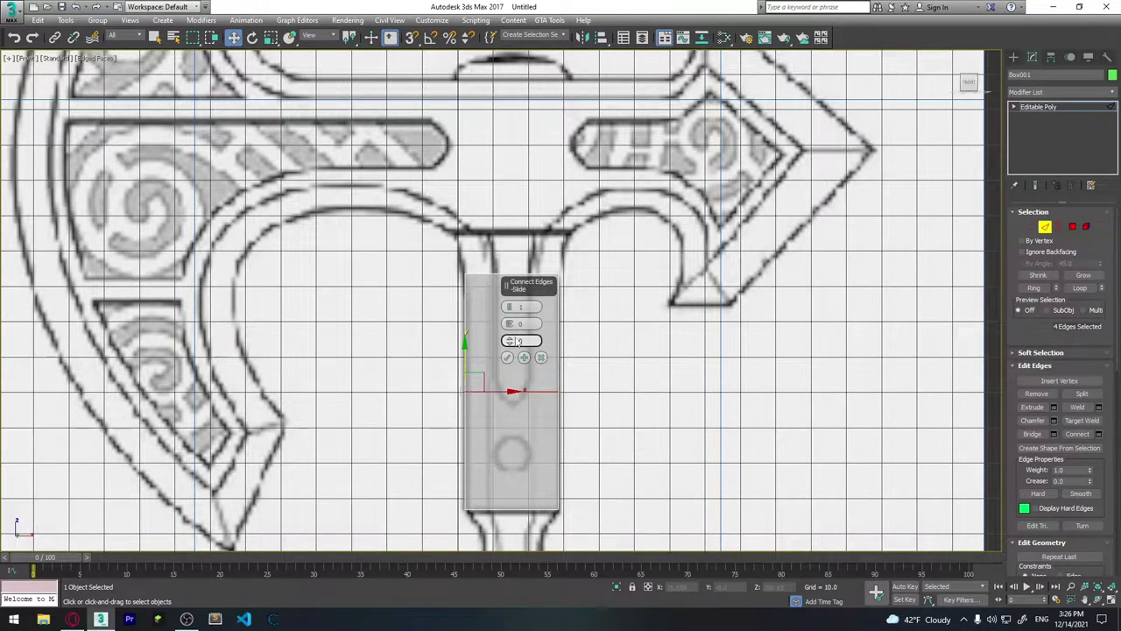
{"action": "mouse_move", "coordinate": [517, 324]}
{"action": "left_mouse_down"}
{"action": "mouse_move", "coordinate": [510, 340]}
{"action": "mouse_move", "coordinate": [505, 144]}
{"action": "left_mouse_up"}
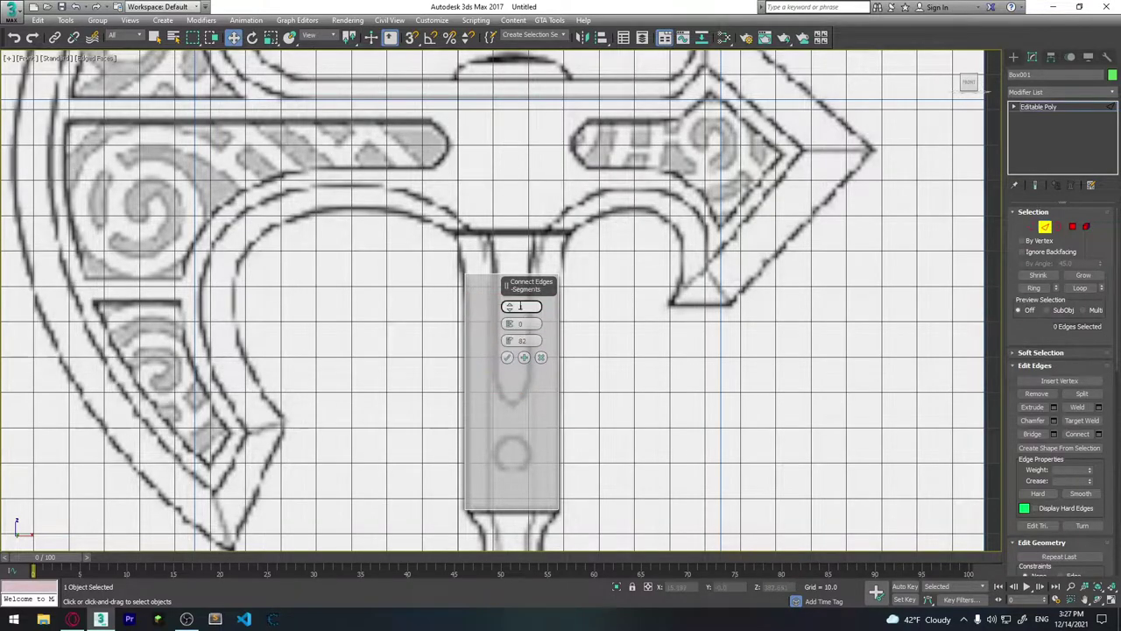
{"action": "left_click", "coordinate": [507, 358]}
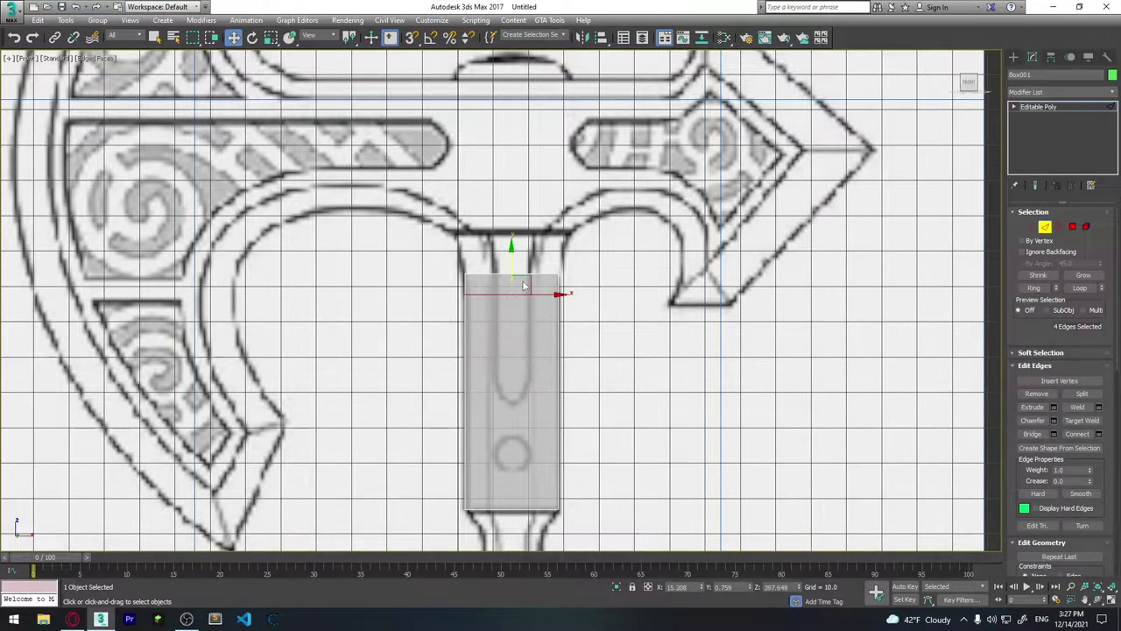
{"action": "scroll", "coordinate": [507, 303], "scroll_direction": "up", "scroll_amount": 3}
{"action": "scroll", "coordinate": [506, 296], "scroll_direction": "up", "scroll_amount": 2}
Raise the top and middle vertices and pull the top corners outward to flare the top.
{"action": "left_click", "coordinate": [1031, 227]}
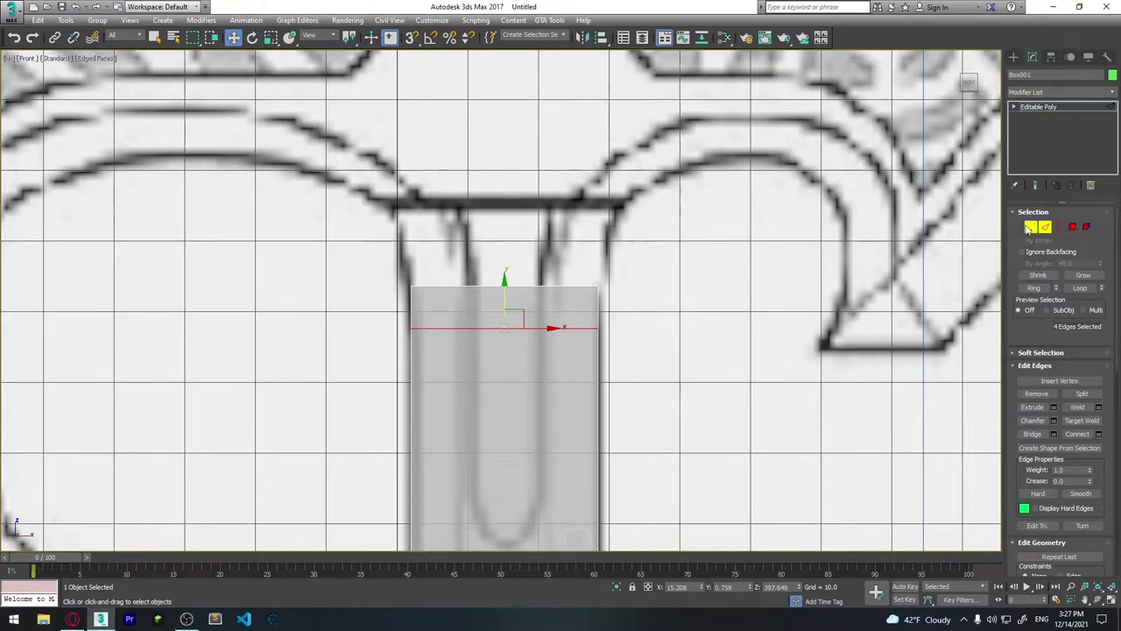
{"action": "left_click_drag", "start_coordinate": [621, 317], "coordinate": [622, 317]}
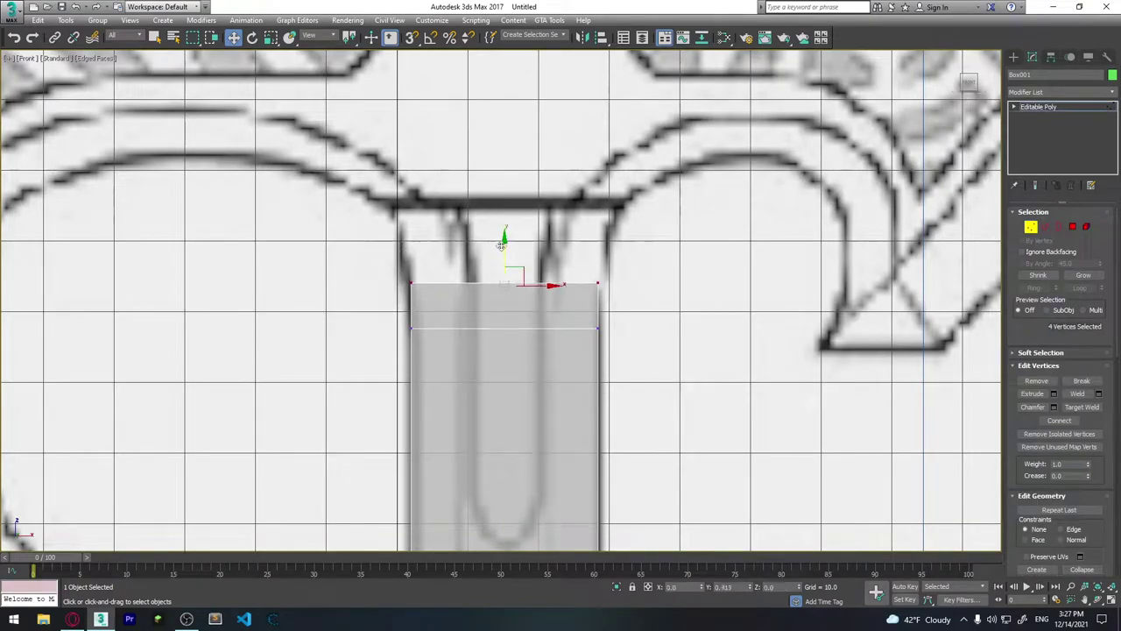
{"action": "left_click_drag", "start_coordinate": [502, 278], "coordinate": [502, 196]}
{"action": "left_click_drag", "start_coordinate": [424, 323], "coordinate": [609, 338]}
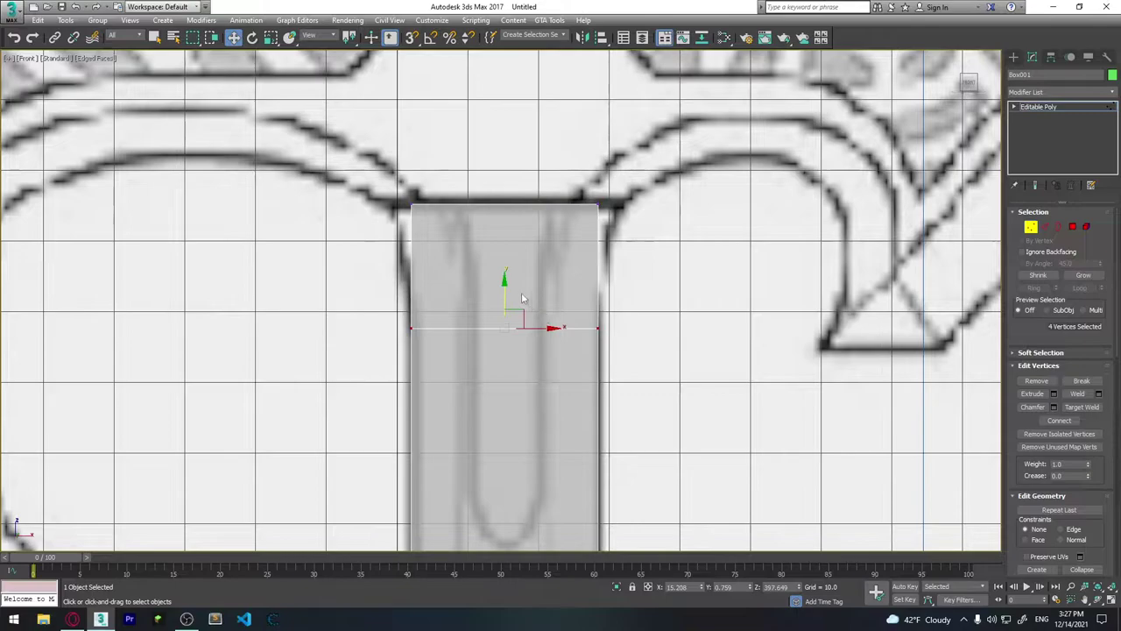
{"action": "left_click_drag", "start_coordinate": [501, 286], "coordinate": [503, 238]}
{"action": "mouse_move", "coordinate": [391, 192]}
{"action": "left_mouse_down"}
{"action": "mouse_move", "coordinate": [428, 216]}
{"action": "mouse_move", "coordinate": [441, 205]}
{"action": "left_mouse_up"}
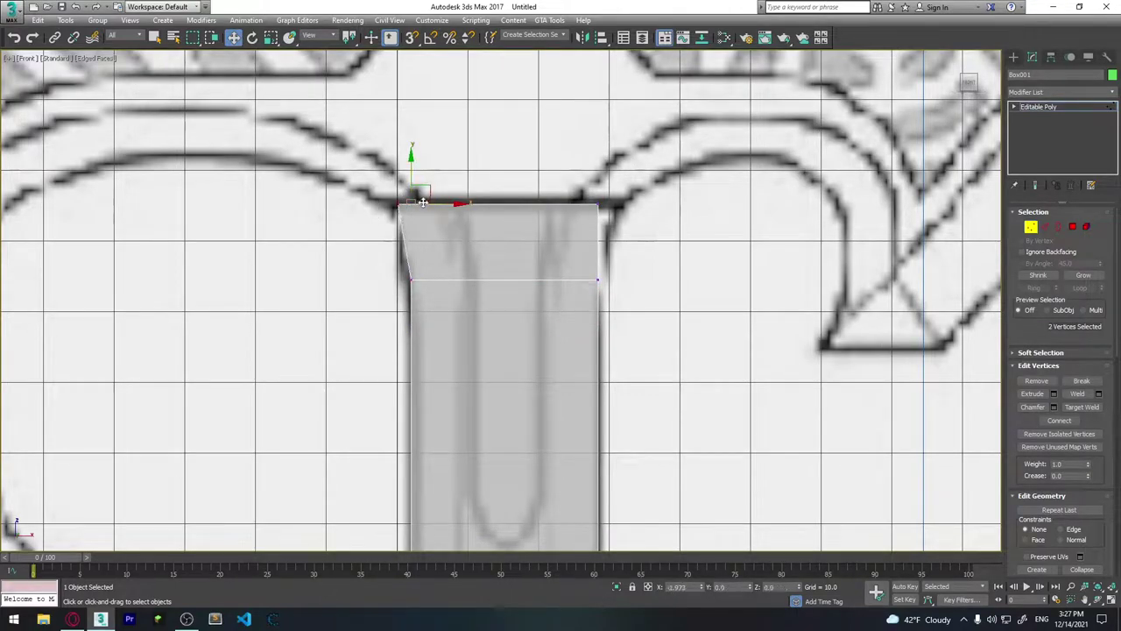
{"action": "mouse_move", "coordinate": [595, 208]}
{"action": "left_mouse_down"}
{"action": "mouse_move", "coordinate": [613, 223]}
{"action": "mouse_move", "coordinate": [640, 205]}
{"action": "left_mouse_up"}
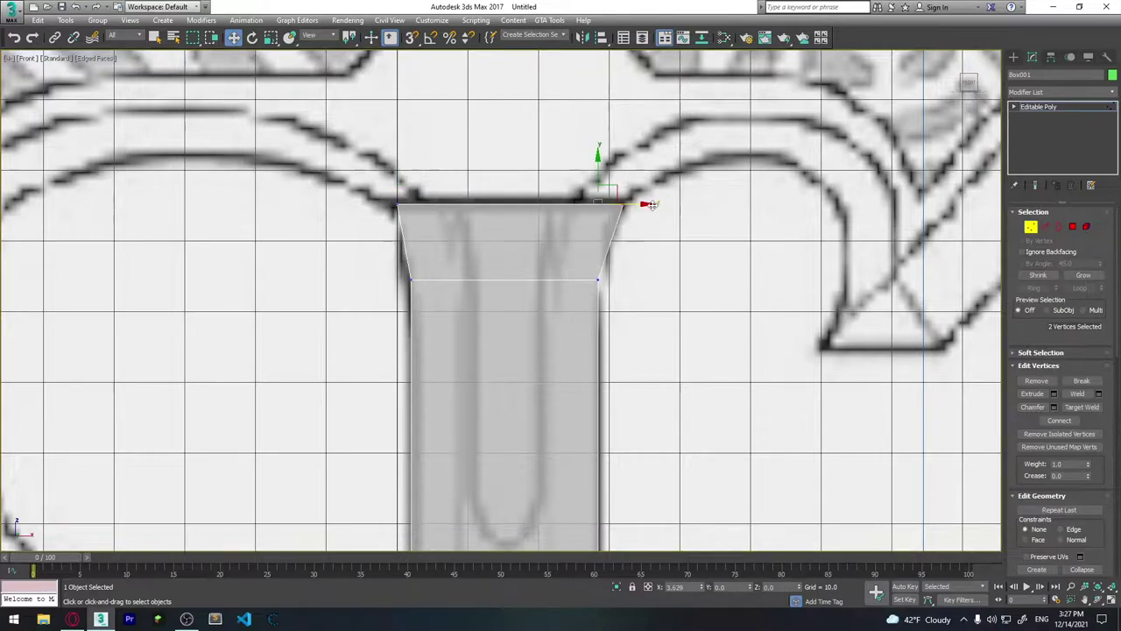
{"action": "scroll", "coordinate": [561, 301], "scroll_direction": "down", "scroll_amount": 2}
{"action": "scroll", "coordinate": [563, 301], "scroll_direction": "down", "scroll_amount": 3}
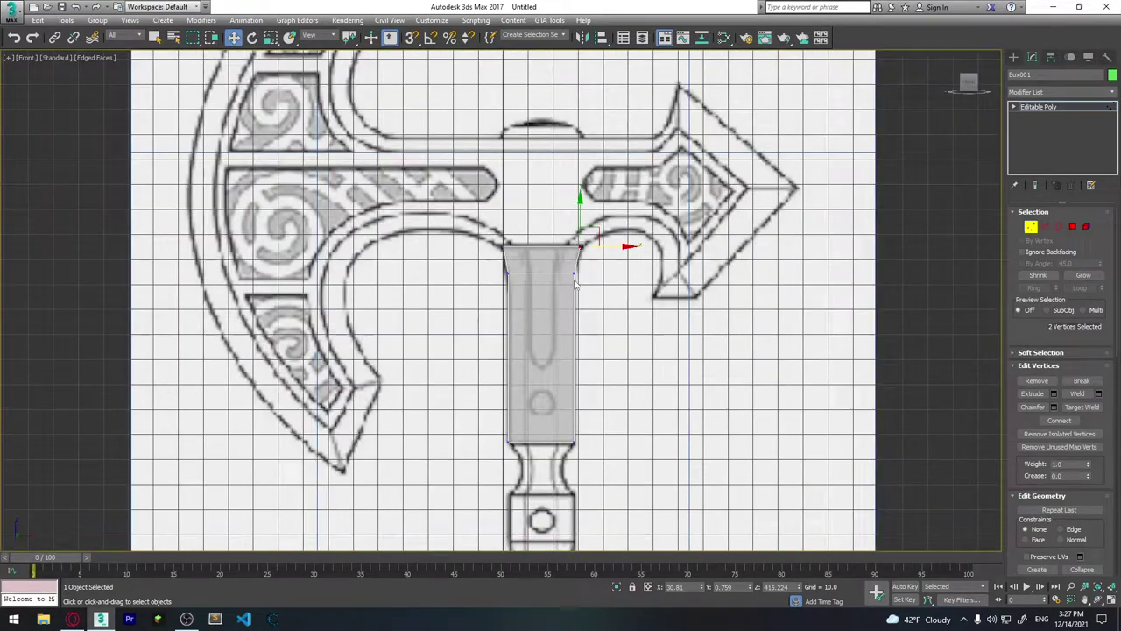
{"action": "left_click", "coordinate": [674, 344]}
{"action": "scroll", "coordinate": [500, 388], "scroll_direction": "up", "scroll_amount": 1}
{"action": "scroll", "coordinate": [500, 359], "scroll_direction": "up", "scroll_amount": 4}
{"action": "scroll", "coordinate": [508, 357], "scroll_direction": "up", "scroll_amount": 1}
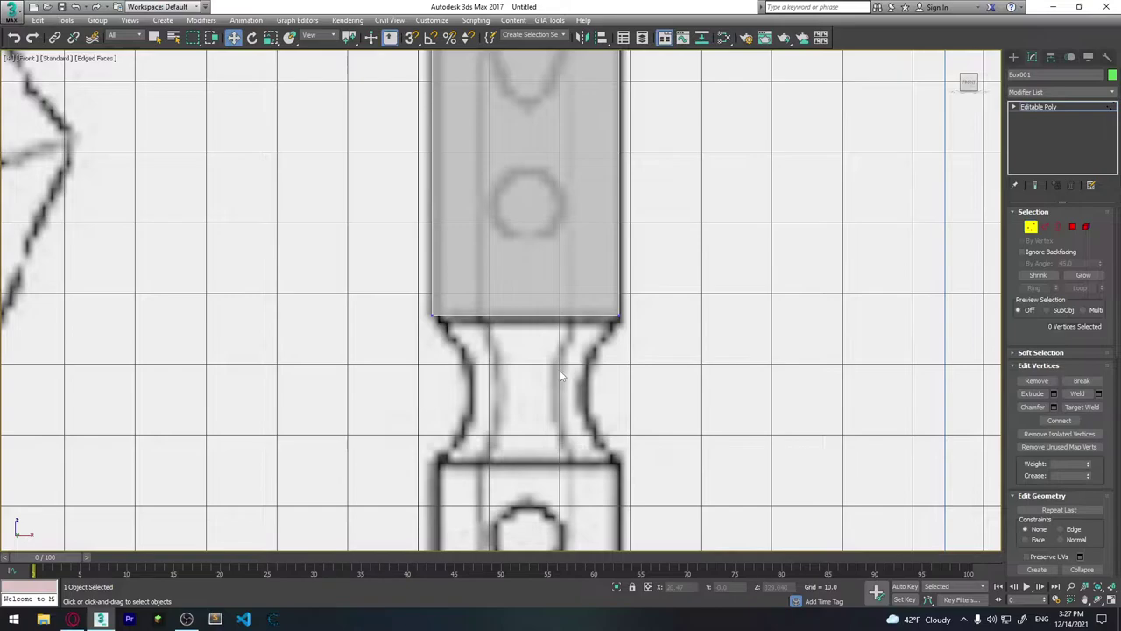
Extrude the box's bottom polygon down by 10.
{"action": "scroll", "coordinate": [562, 377], "scroll_direction": "down", "scroll_amount": 4}
{"action": "scroll", "coordinate": [524, 357], "scroll_direction": "up", "scroll_amount": 2}
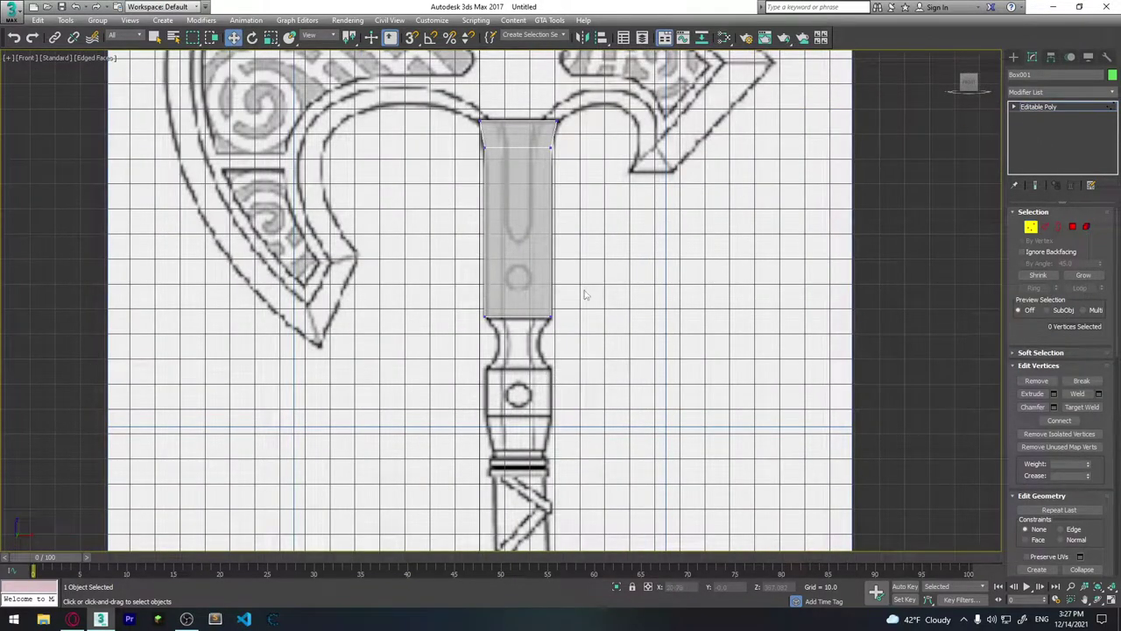
{"action": "key", "text": "alt+w"}
{"action": "mouse_move", "coordinate": [666, 420]}
{"action": "middle_mouse_down"}
{"action": "mouse_move", "coordinate": [580, 367]}
{"action": "mouse_move", "coordinate": [575, 325]}
{"action": "mouse_move", "coordinate": [620, 269]}
{"action": "middle_mouse_up"}
{"action": "key", "text": "alt+w"}
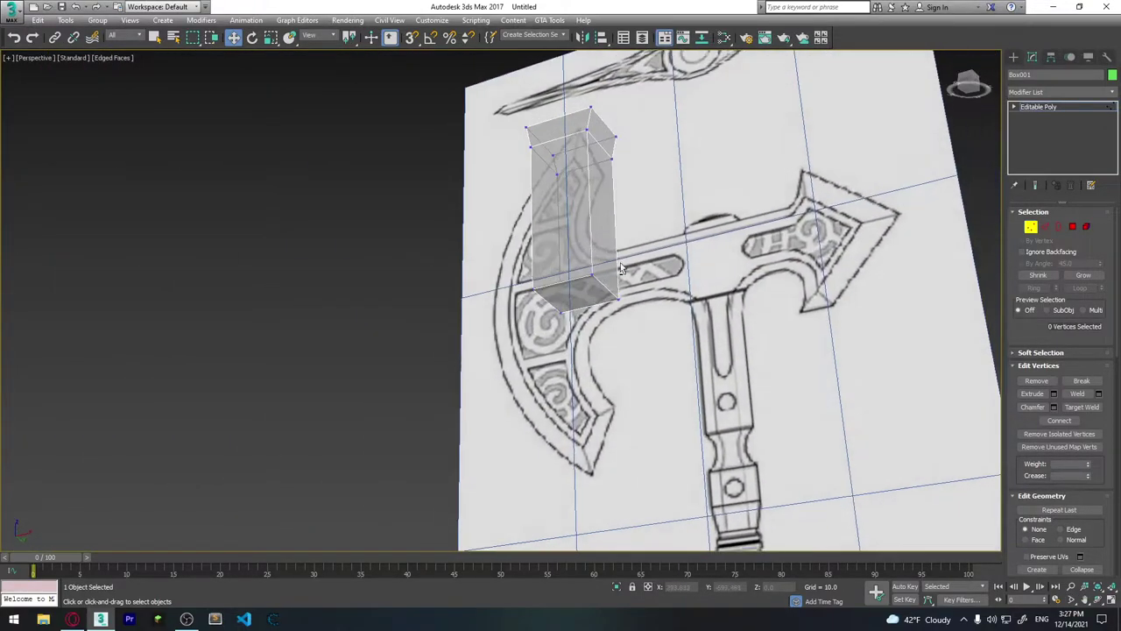
{"action": "left_click", "coordinate": [1071, 227]}
{"action": "left_click", "coordinate": [578, 292]}
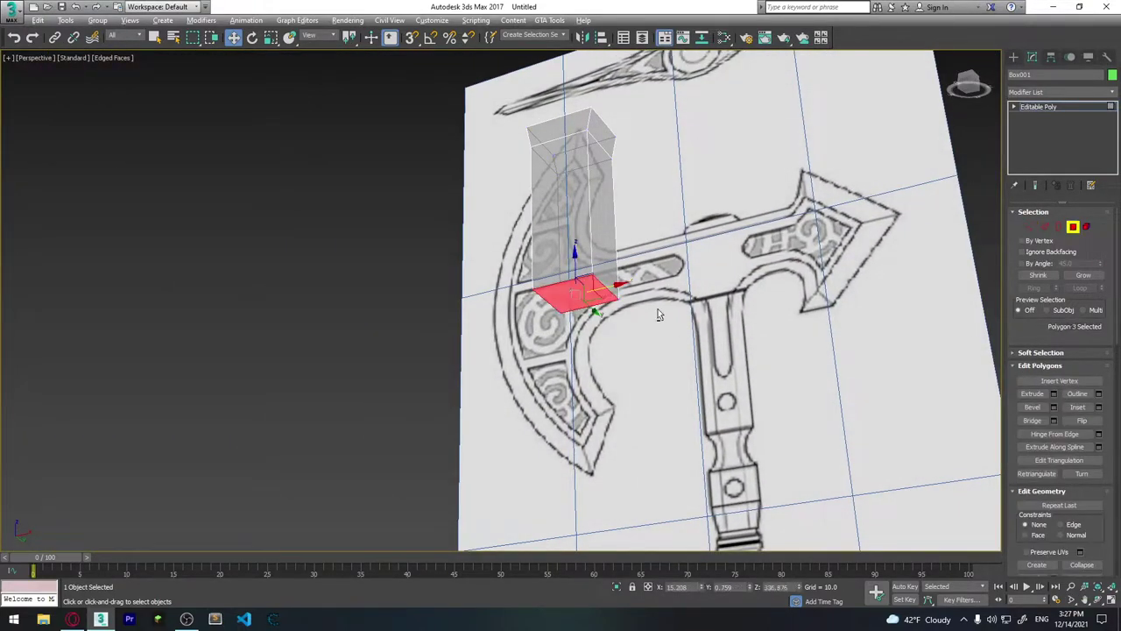
{"action": "middle_click_drag", "start_coordinate": [656, 316], "coordinate": [667, 331], "text": "alt"}
{"action": "left_click", "coordinate": [1054, 393]}
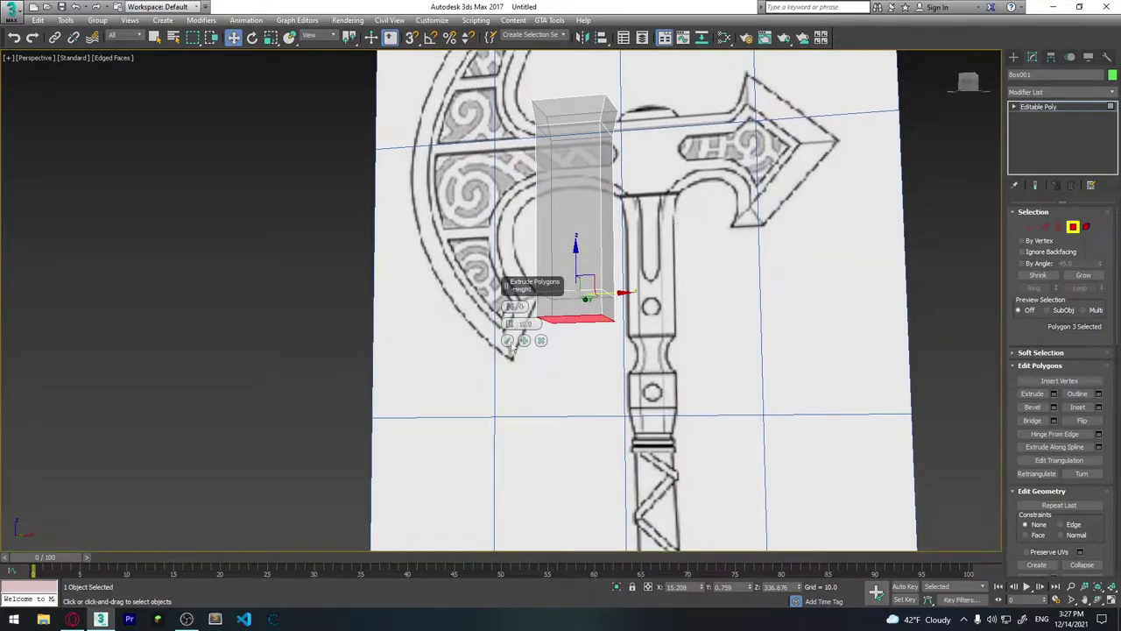
{"action": "left_click", "coordinate": [508, 341]}
Scale the four new bottom vertices inward on X to follow the narrowing handle.
{"action": "key", "text": "alt+w"}
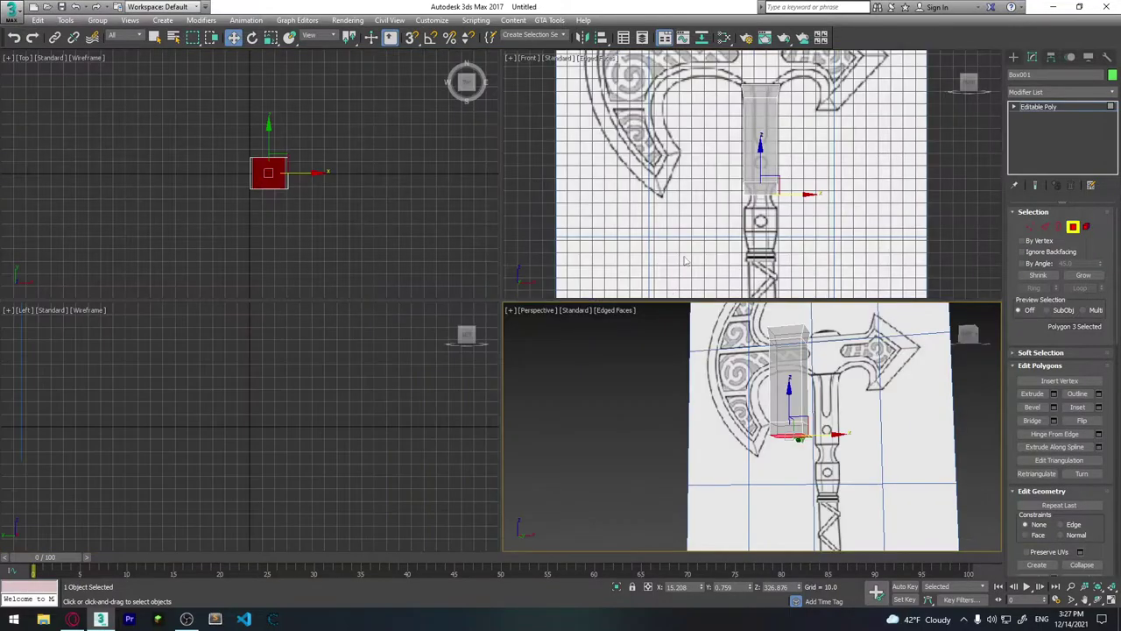
{"action": "scroll", "coordinate": [686, 260], "scroll_direction": "up", "scroll_amount": 2}
{"action": "key", "text": "alt+w"}
{"action": "scroll", "coordinate": [488, 300], "scroll_direction": "up", "scroll_amount": 2}
{"action": "scroll", "coordinate": [481, 312], "scroll_direction": "up", "scroll_amount": 3}
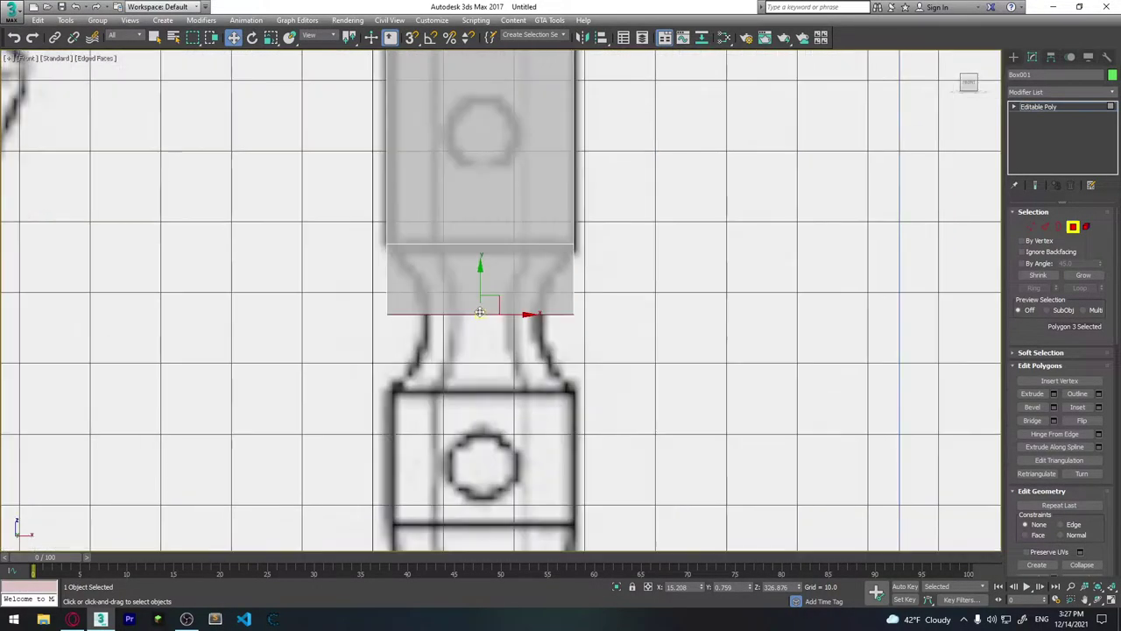
{"action": "left_click", "coordinate": [1031, 227]}
{"action": "left_click_drag", "start_coordinate": [637, 401], "coordinate": [353, 291]}
{"action": "key", "text": "r"}
{"action": "mouse_move", "coordinate": [517, 313]}
{"action": "left_mouse_down"}
{"action": "mouse_move", "coordinate": [488, 313]}
{"action": "mouse_move", "coordinate": [528, 282]}
{"action": "left_mouse_up"}
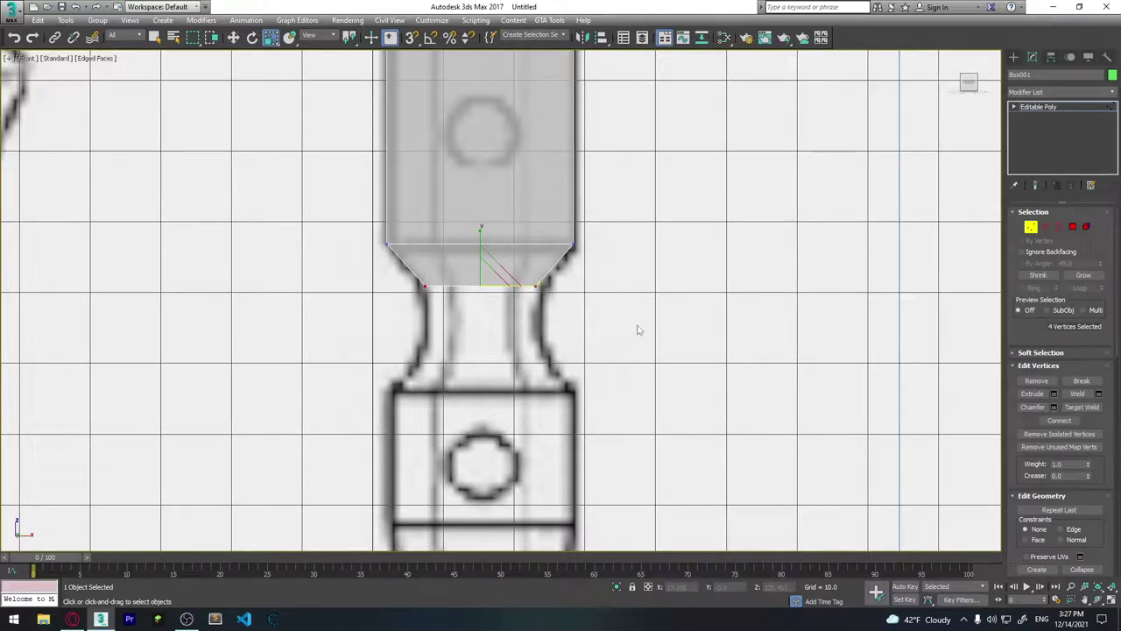
{"action": "left_click", "coordinate": [506, 331]}
{"action": "key", "text": "alt+w"}
{"action": "middle_click_drag", "start_coordinate": [614, 343], "coordinate": [732, 389], "text": "alt"}
Delete the bottom polygon at the handle's tapered end.
{"action": "scroll", "coordinate": [733, 389], "scroll_direction": "up", "scroll_amount": 3}
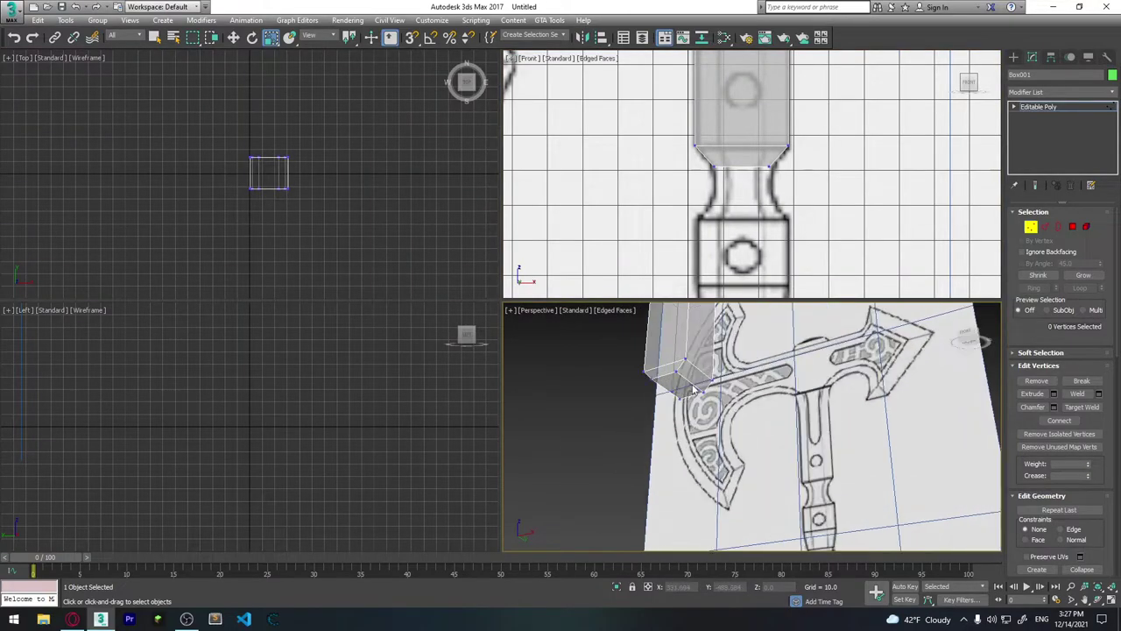
{"action": "left_click", "coordinate": [1075, 228]}
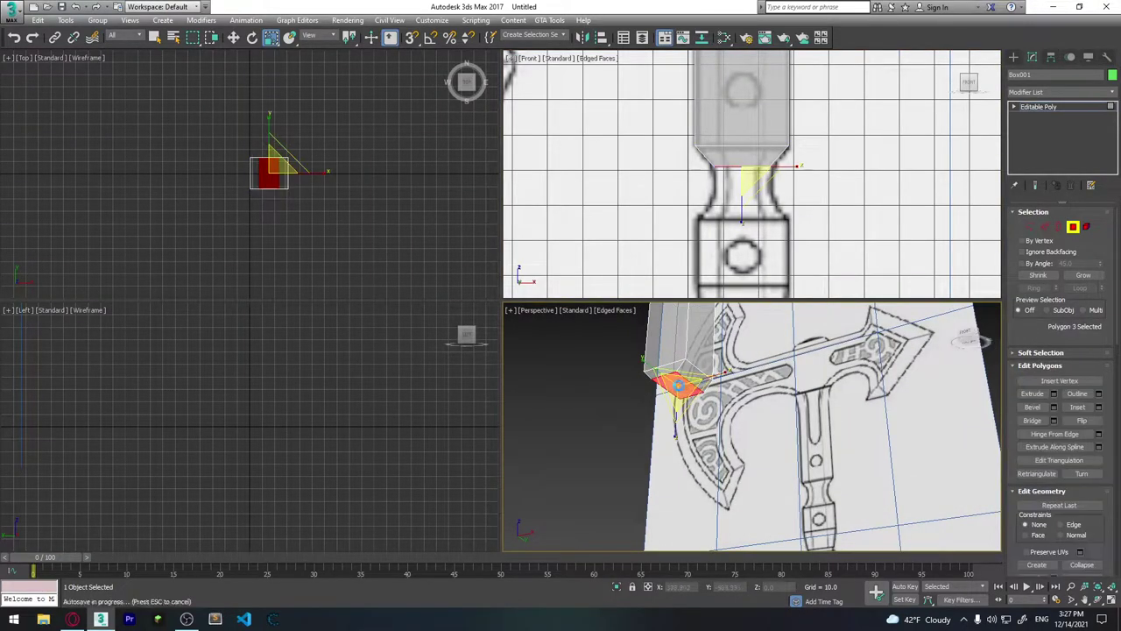
{"action": "left_click", "coordinate": [676, 520]}
Maximize the Front view and select the open bottom border, ready to move.
{"action": "mouse_move", "coordinate": [683, 424]}
{"action": "middle_mouse_down", "text": "alt"}
{"action": "mouse_move", "coordinate": [727, 388]}
{"action": "mouse_move", "coordinate": [732, 417]}
{"action": "middle_mouse_up", "text": "alt"}
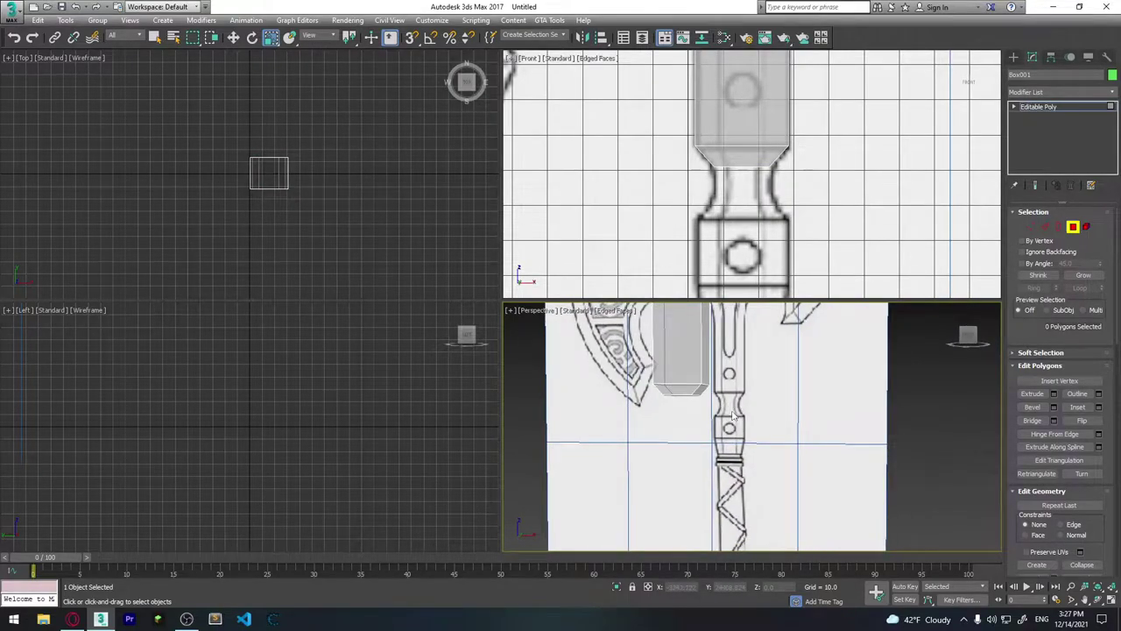
{"action": "scroll", "coordinate": [729, 390], "scroll_direction": "down", "scroll_amount": 3}
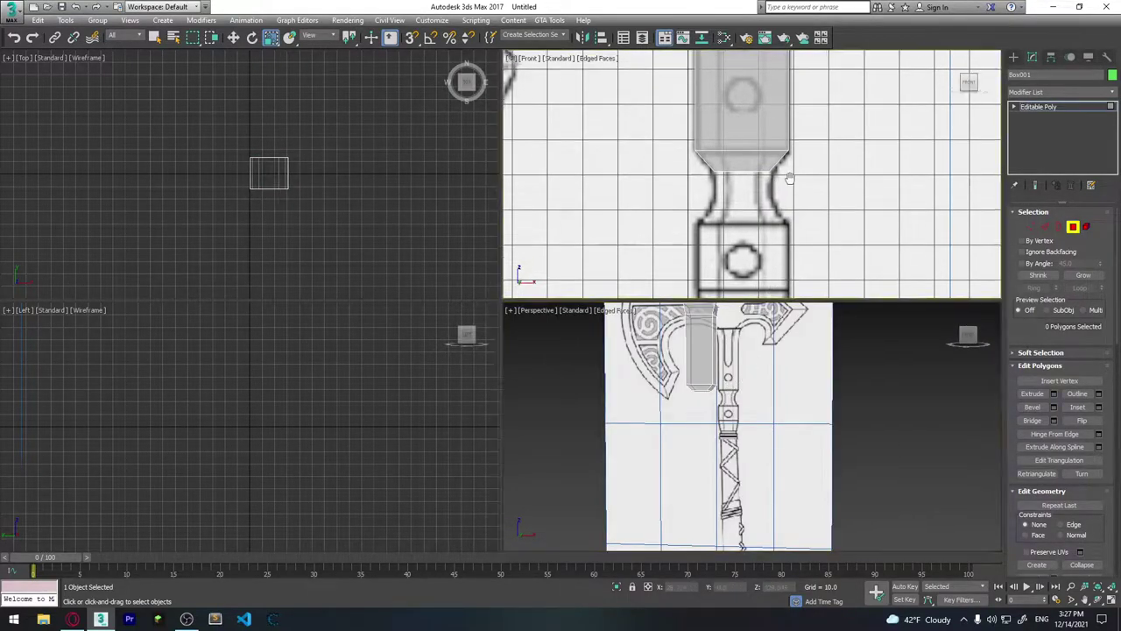
{"action": "mouse_move", "coordinate": [793, 175]}
{"action": "middle_mouse_down"}
{"action": "mouse_move", "coordinate": [778, 194]}
{"action": "mouse_move", "coordinate": [811, 191]}
{"action": "middle_mouse_up"}
{"action": "key", "text": "alt+w"}
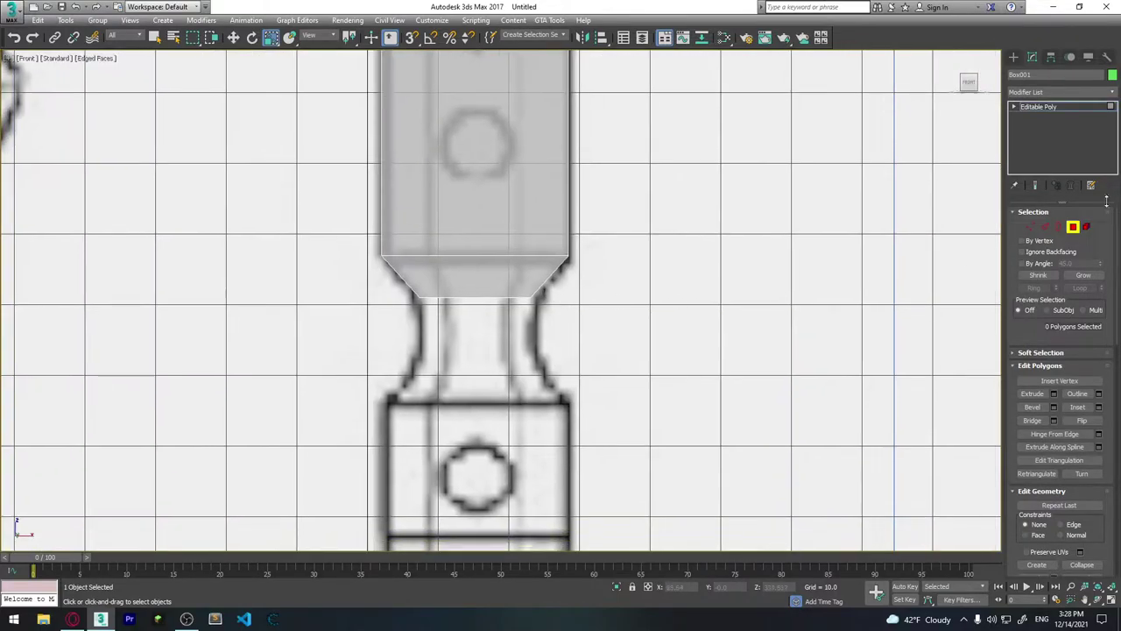
{"action": "left_click", "coordinate": [1059, 227]}
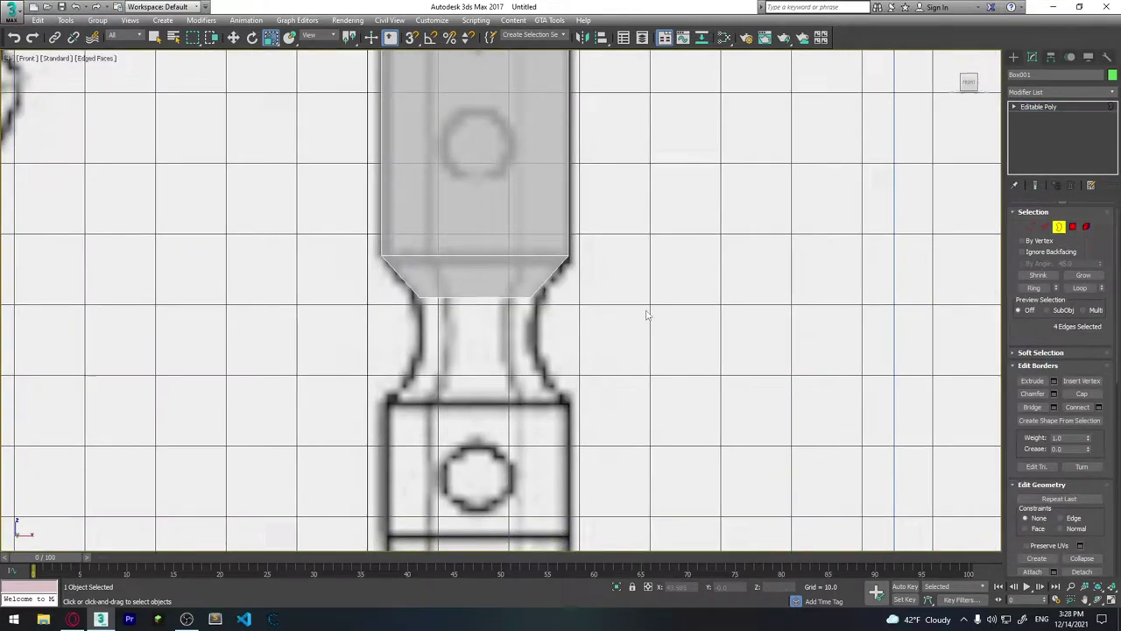
{"action": "left_click", "coordinate": [495, 298]}
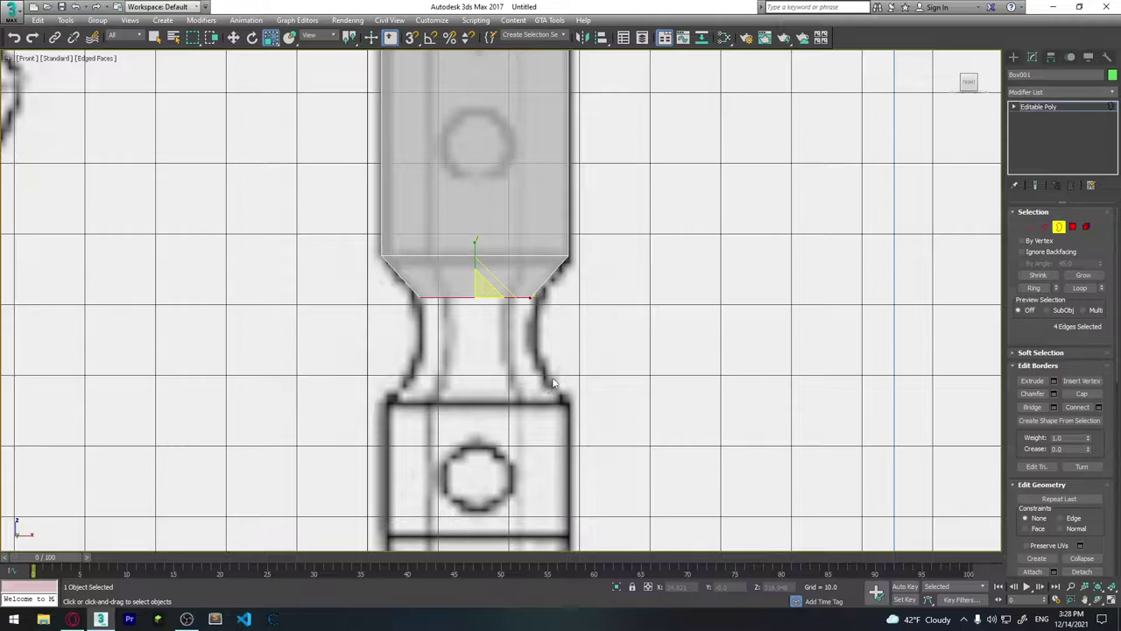
{"action": "key", "text": "shift+w"}
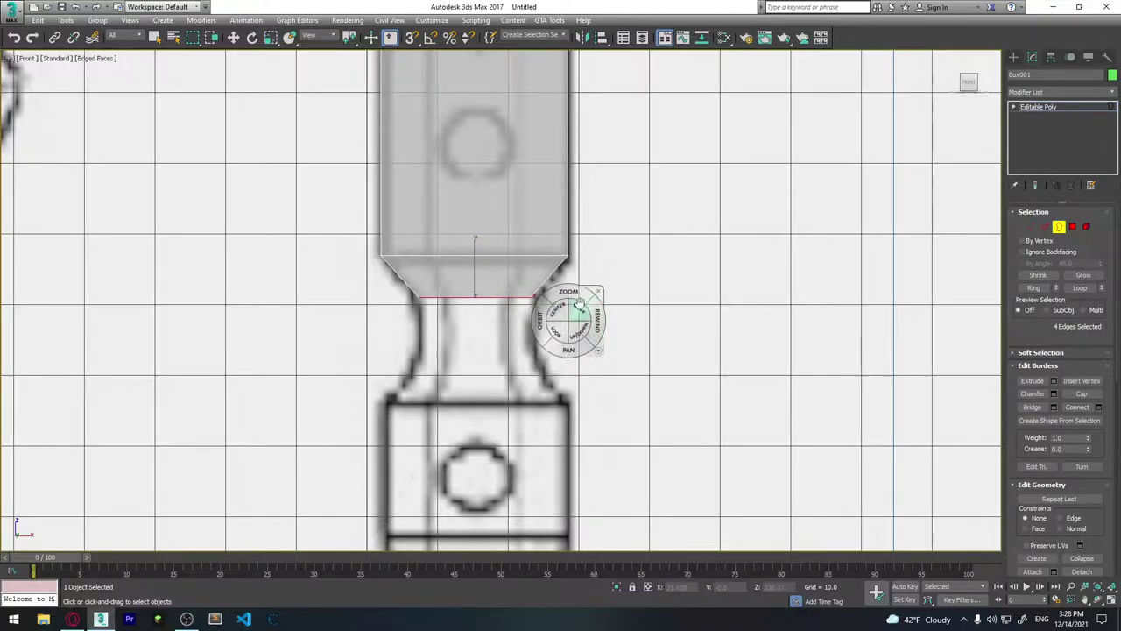
Extrude the bottom border down into a new band and scale its loop narrower.
{"action": "key", "text": "w"}
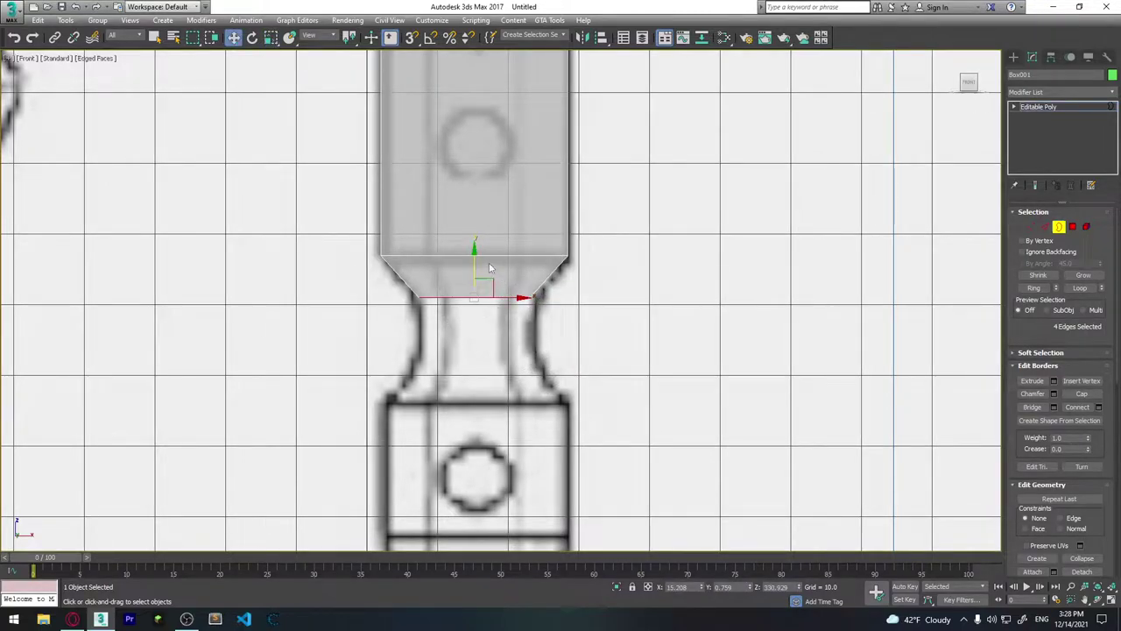
{"action": "left_click_drag", "start_coordinate": [474, 255], "coordinate": [472, 297], "text": "shift"}
{"action": "key", "text": "r"}
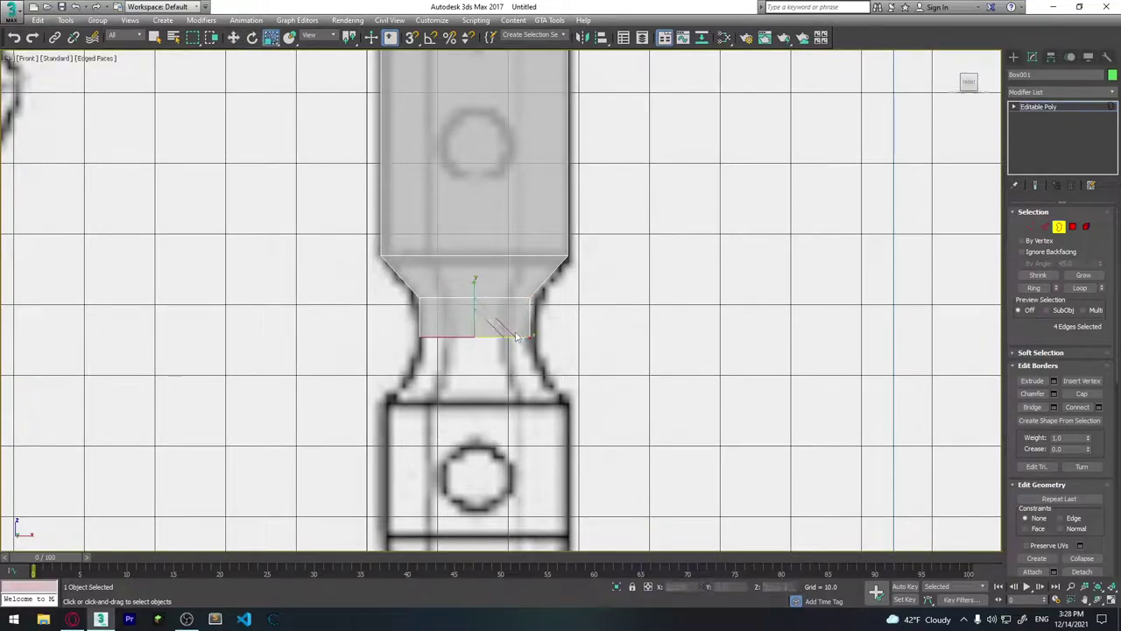
{"action": "left_click_drag", "start_coordinate": [521, 339], "coordinate": [517, 338]}
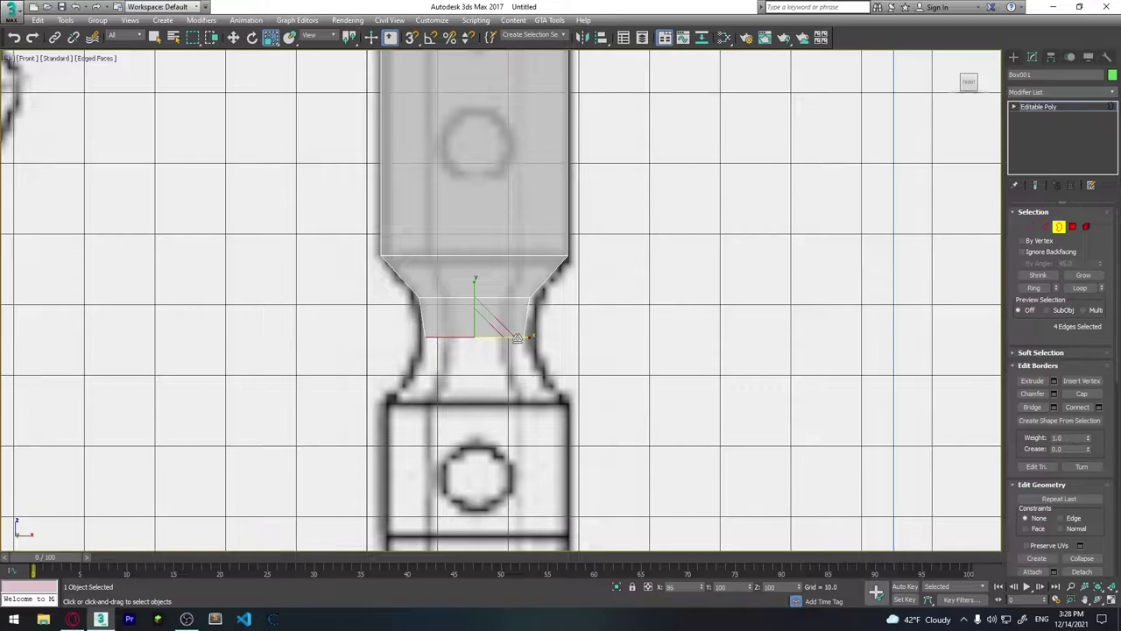
Adjust the new band's top and bottom vertices at Vertex level.
{"action": "left_click", "coordinate": [1031, 227]}
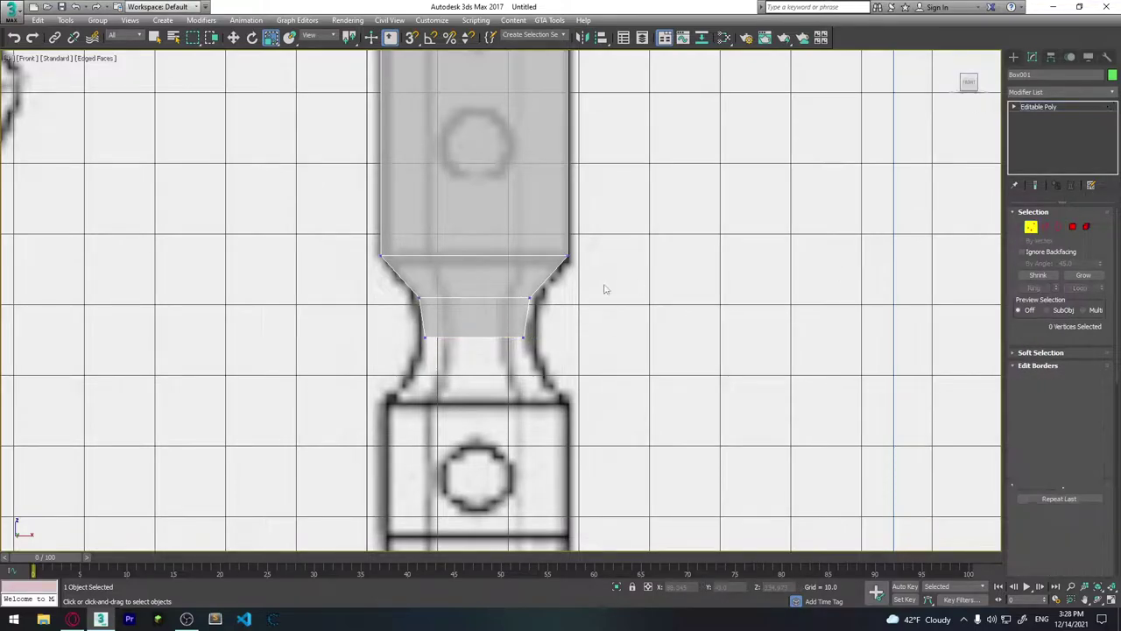
{"action": "left_click_drag", "start_coordinate": [481, 302], "coordinate": [551, 305]}
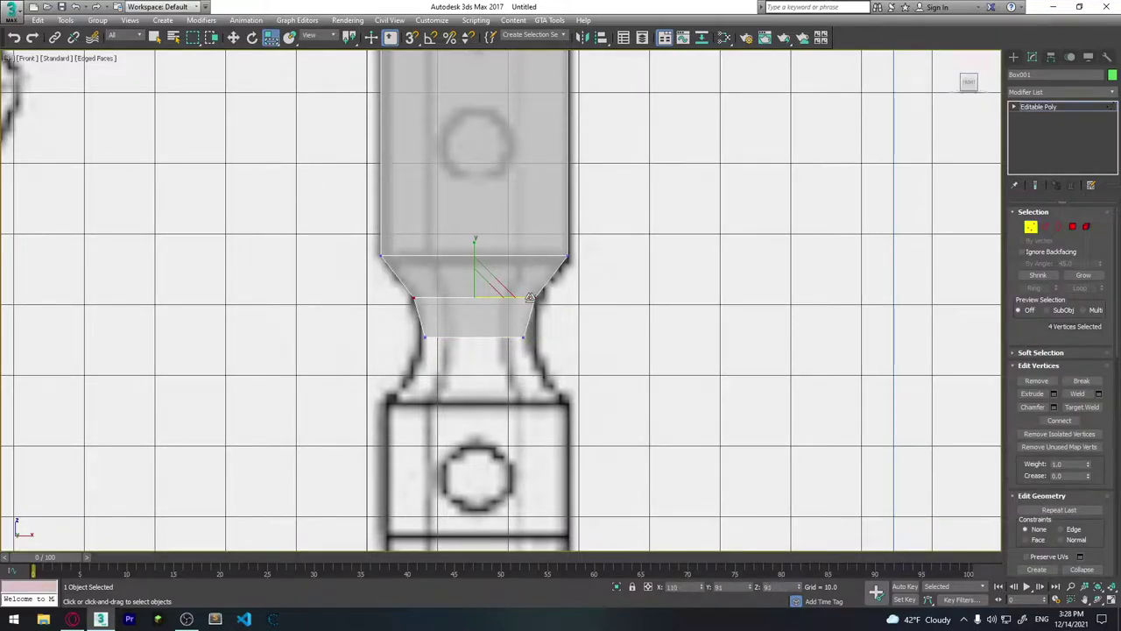
{"action": "left_click_drag", "start_coordinate": [421, 332], "coordinate": [419, 332]}
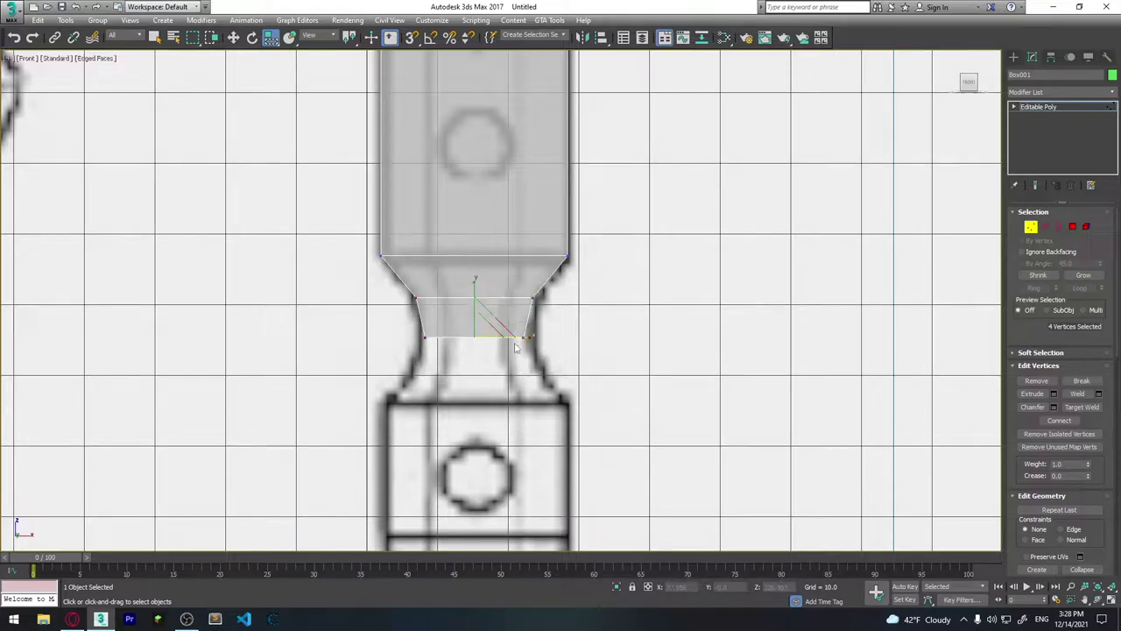
Extrude a second band downward from the border and scale its bottom loop wider to flare.
{"action": "left_click", "coordinate": [1056, 228]}
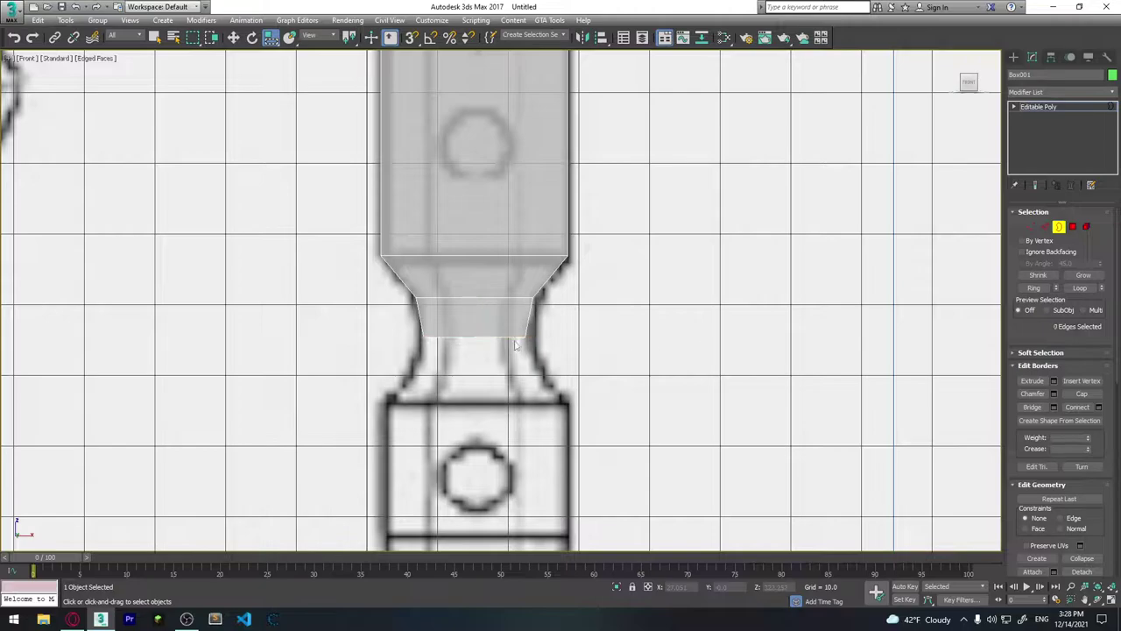
{"action": "key", "text": "w"}
{"action": "mouse_move", "coordinate": [486, 321]}
{"action": "left_mouse_down", "text": "shift"}
{"action": "mouse_move", "coordinate": [487, 349]}
{"action": "mouse_move", "coordinate": [543, 368]}
{"action": "mouse_move", "coordinate": [534, 396]}
{"action": "mouse_move", "coordinate": [552, 401]}
{"action": "left_mouse_up", "text": "shift"}
{"action": "key", "text": "r"}
{"action": "key", "text": "w"}
{"action": "key", "text": "r"}
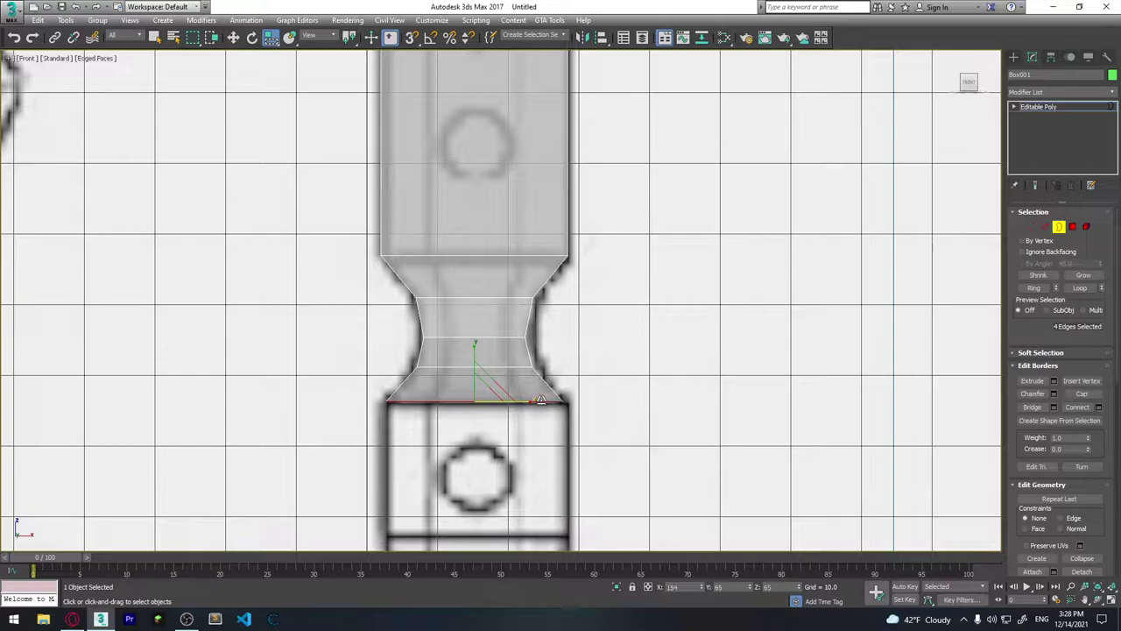
{"action": "middle_click_drag", "start_coordinate": [521, 416], "coordinate": [511, 317]}
Extrude two strips down over the square block and taper the lower section inward.
{"action": "key", "text": "w"}
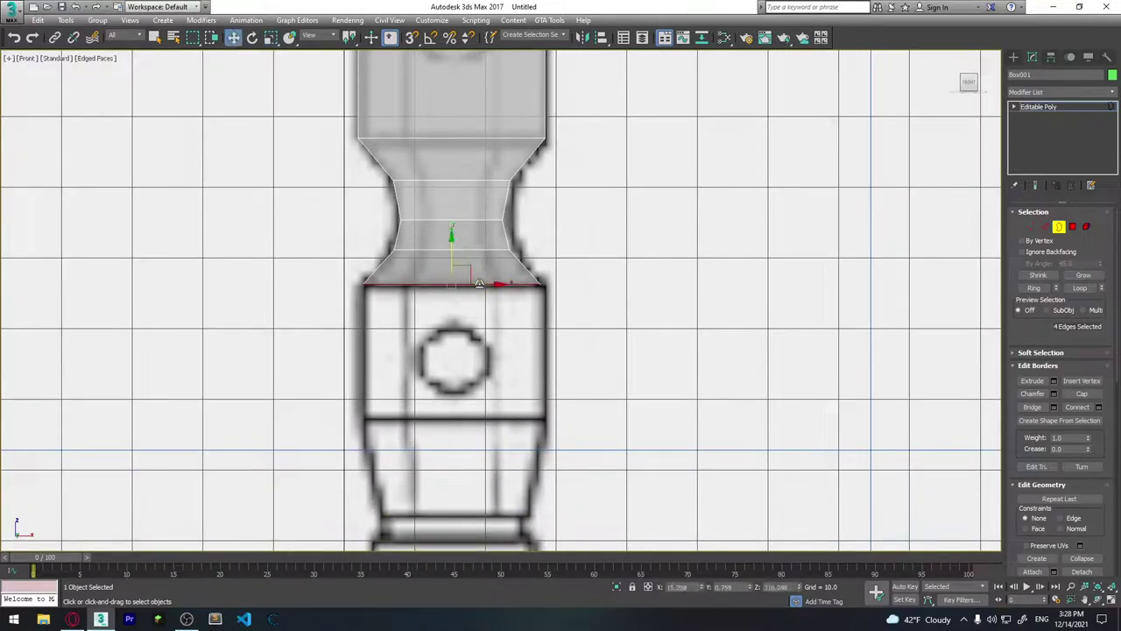
{"action": "left_click_drag", "start_coordinate": [452, 254], "coordinate": [457, 412], "text": "shift"}
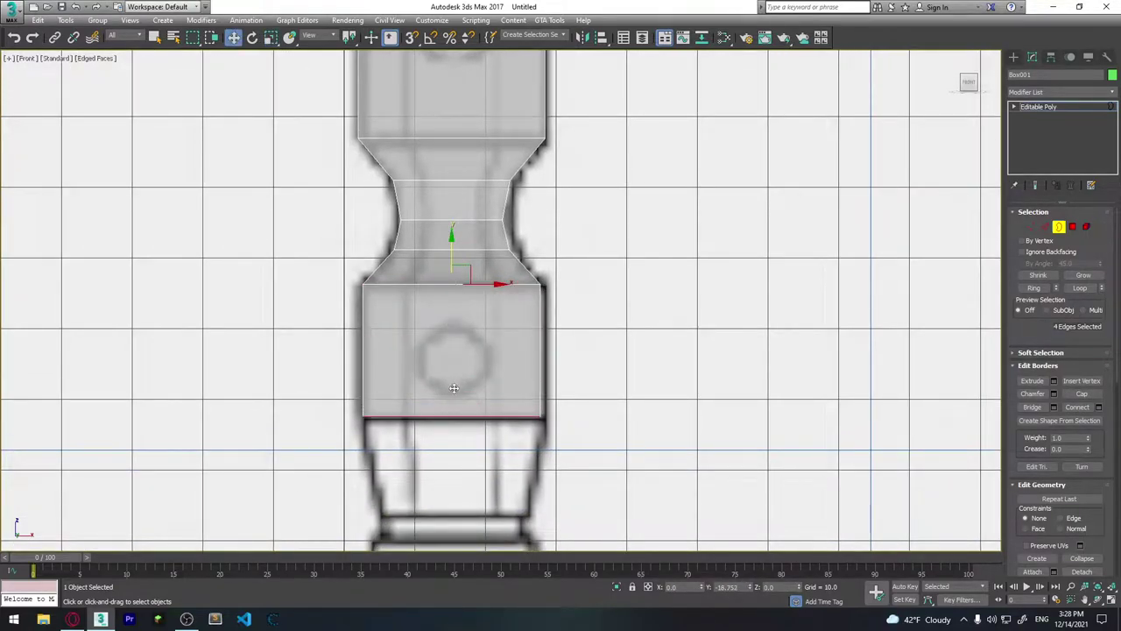
{"action": "middle_click_drag", "start_coordinate": [473, 445], "coordinate": [453, 289]}
{"action": "left_click_drag", "start_coordinate": [430, 232], "coordinate": [430, 329], "text": "shift"}
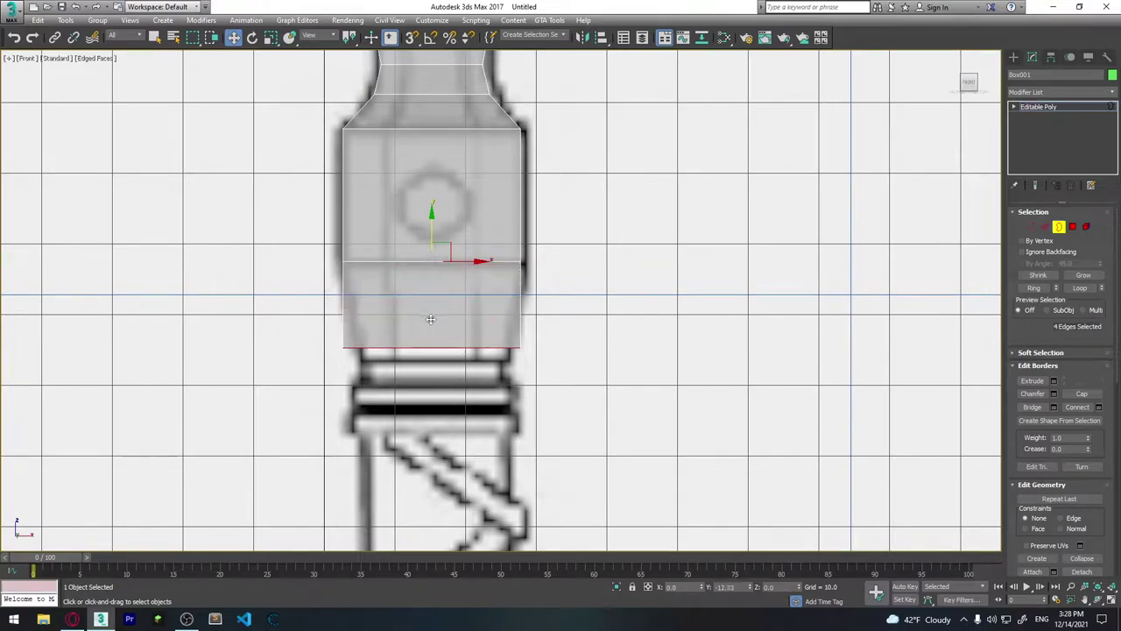
{"action": "key", "text": "r"}
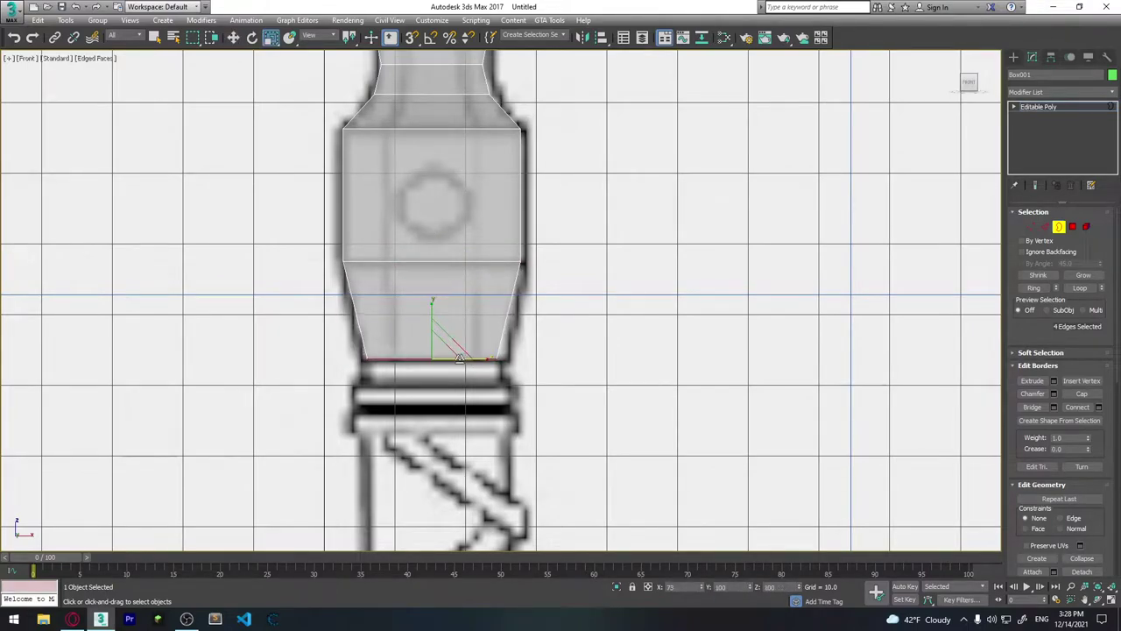
{"action": "left_click_drag", "start_coordinate": [475, 359], "coordinate": [482, 372]}
Extrude and lengthen further strips below the taper, undoing the extra ones.
{"action": "key", "text": "w"}
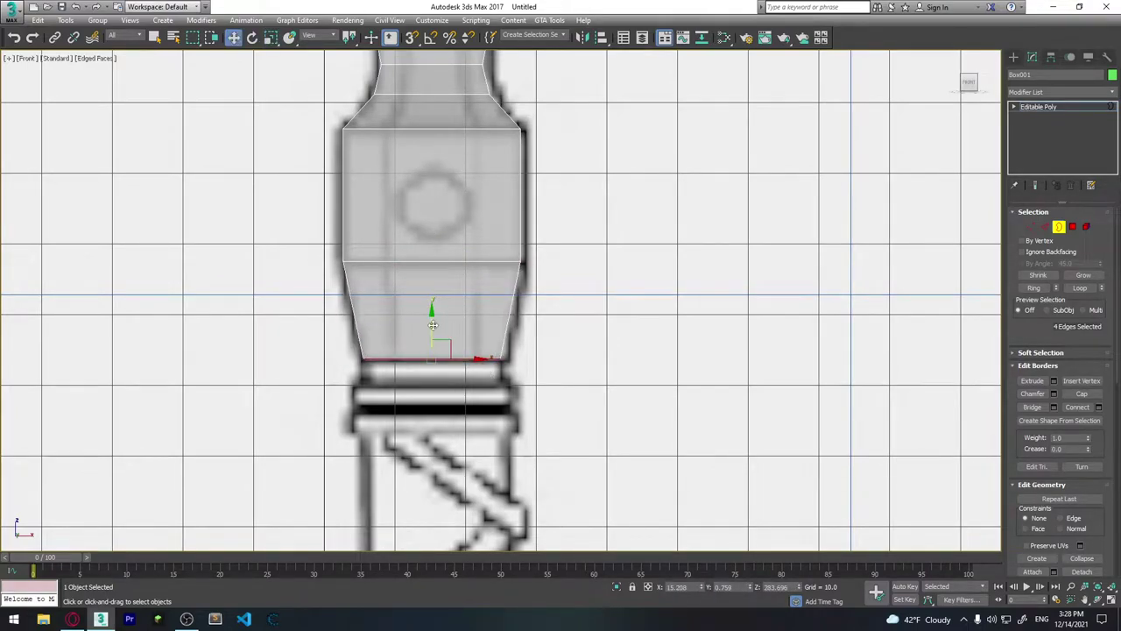
{"action": "left_click_drag", "start_coordinate": [433, 325], "coordinate": [429, 331], "text": "shift"}
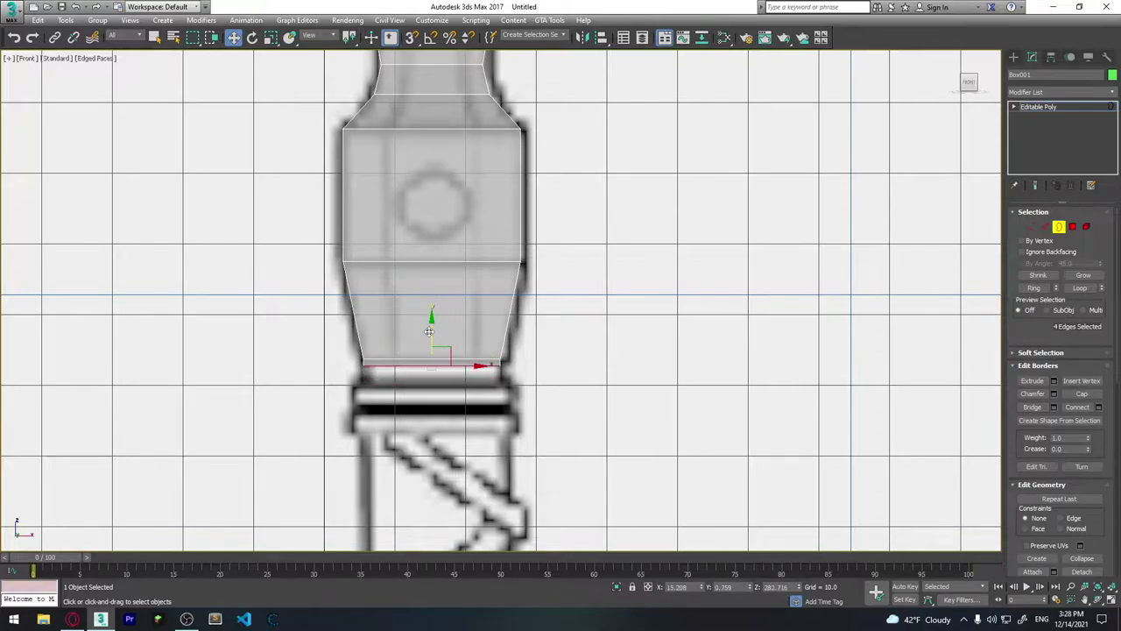
{"action": "key", "text": "ctrl+z"}
{"action": "left_click_drag", "start_coordinate": [432, 322], "coordinate": [431, 344], "text": "shift"}
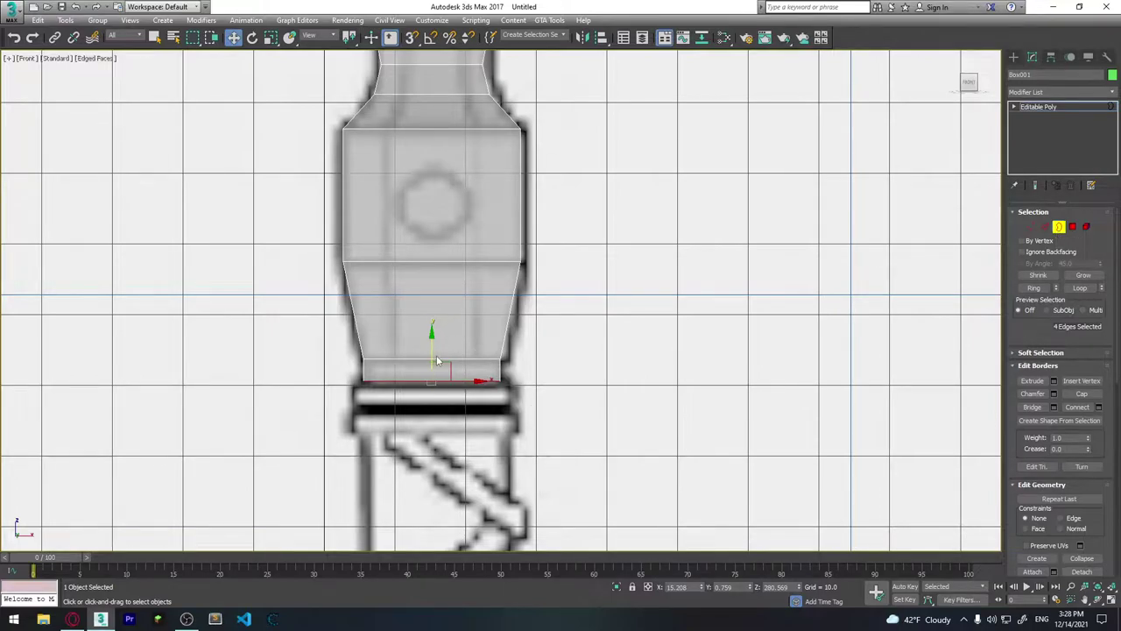
{"action": "left_click_drag", "start_coordinate": [446, 377], "coordinate": [446, 382]}
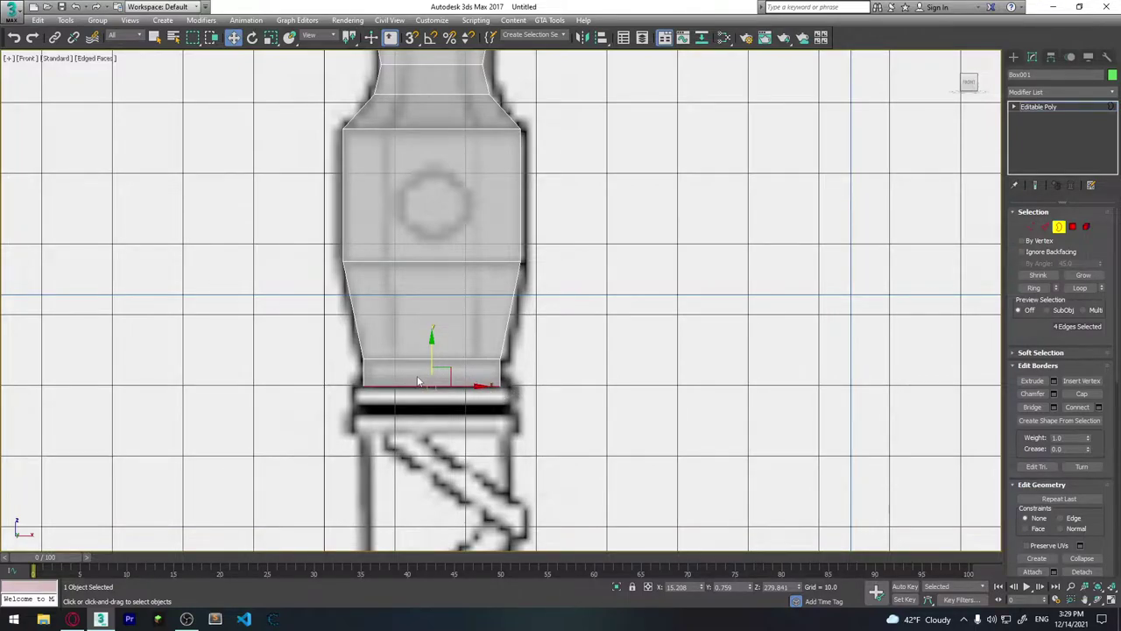
{"action": "left_click_drag", "start_coordinate": [431, 348], "coordinate": [431, 368], "text": "shift"}
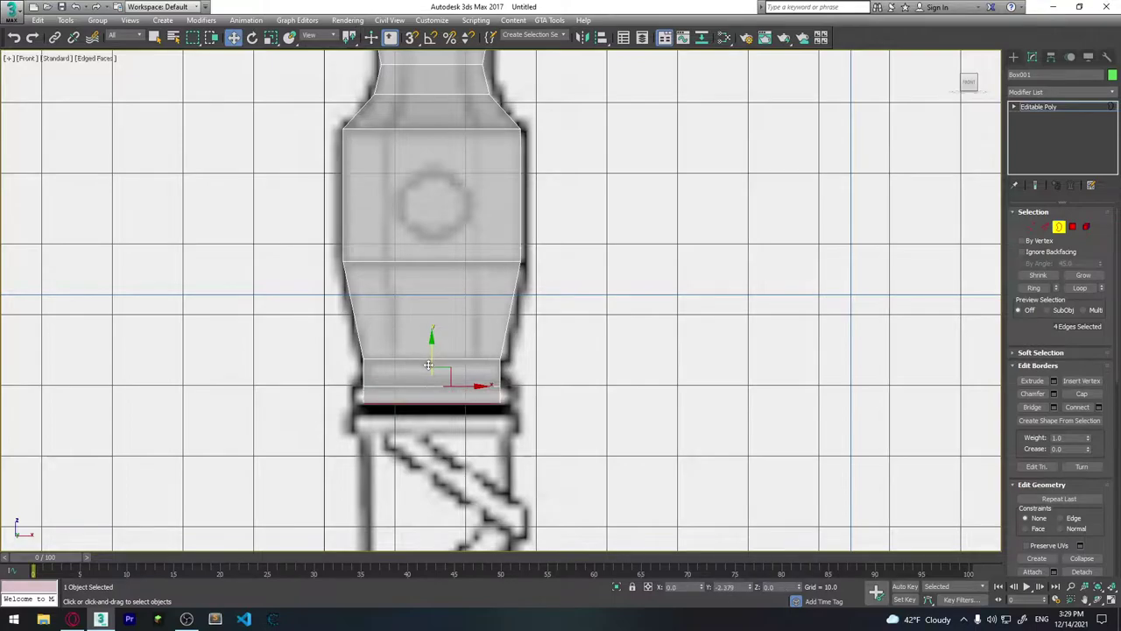
{"action": "key", "text": "1"}
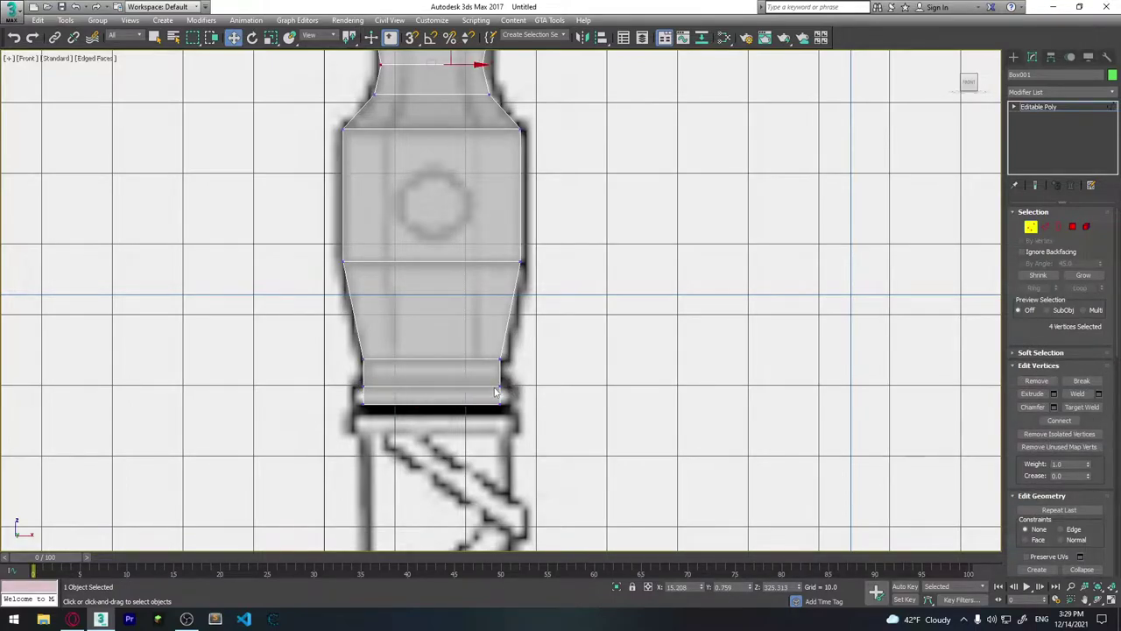
{"action": "key", "text": "ctrl+z"}
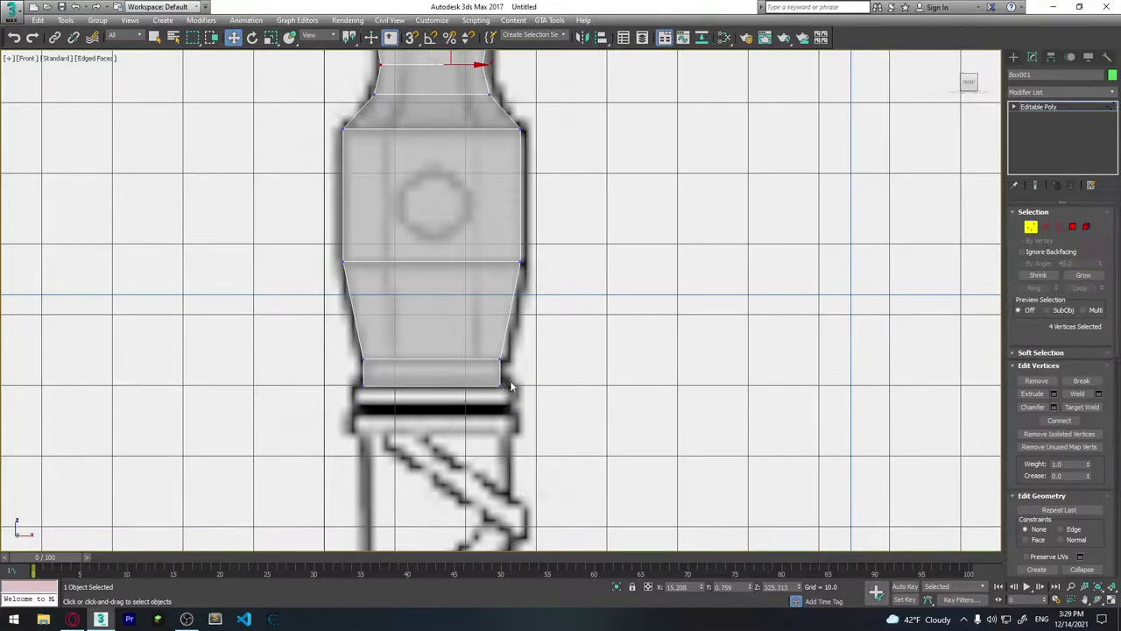
Connect the bottom strip's side edges, sliding the new edge loop near its bottom.
{"action": "left_click", "coordinate": [1045, 227]}
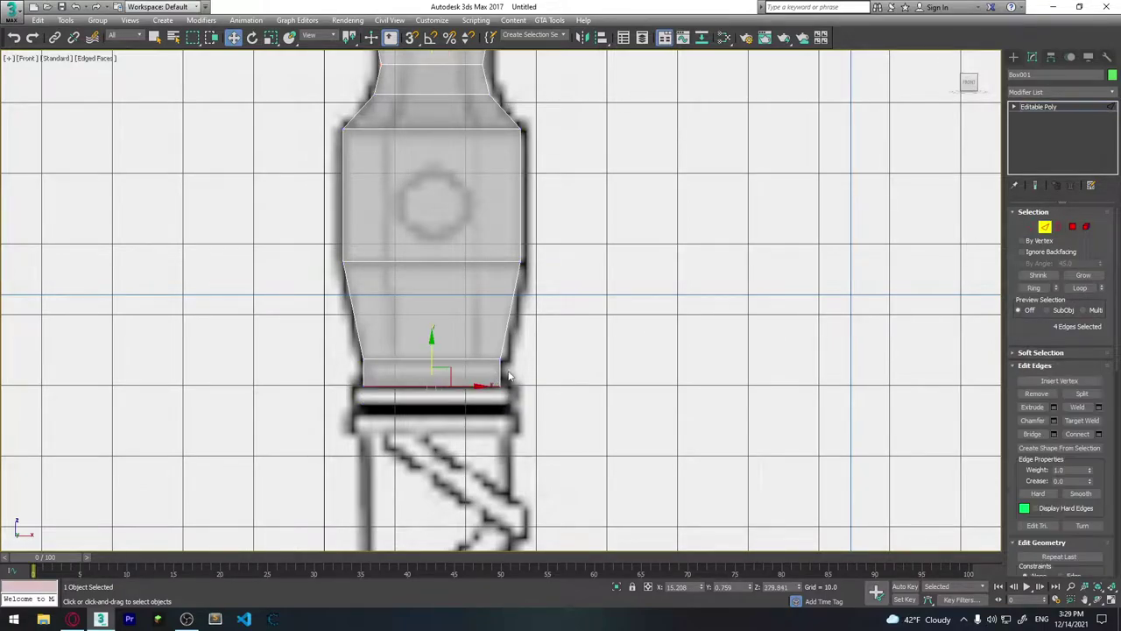
{"action": "left_click_drag", "start_coordinate": [392, 379], "coordinate": [393, 380]}
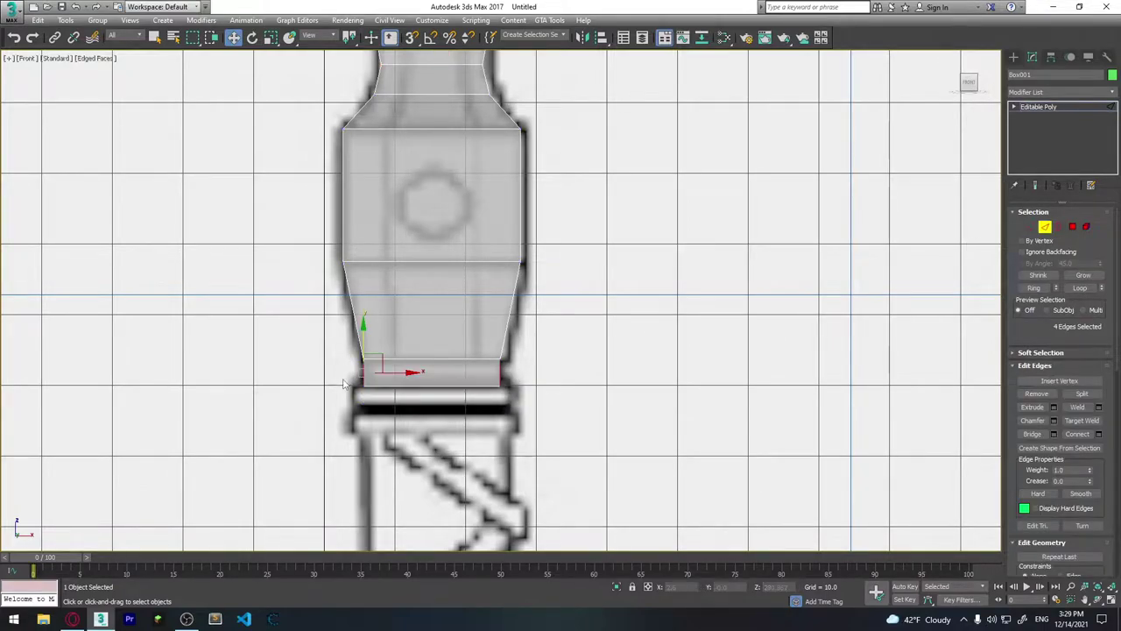
{"action": "left_click", "coordinate": [1102, 434]}
{"action": "left_click_drag", "start_coordinate": [508, 341], "coordinate": [507, 352]}
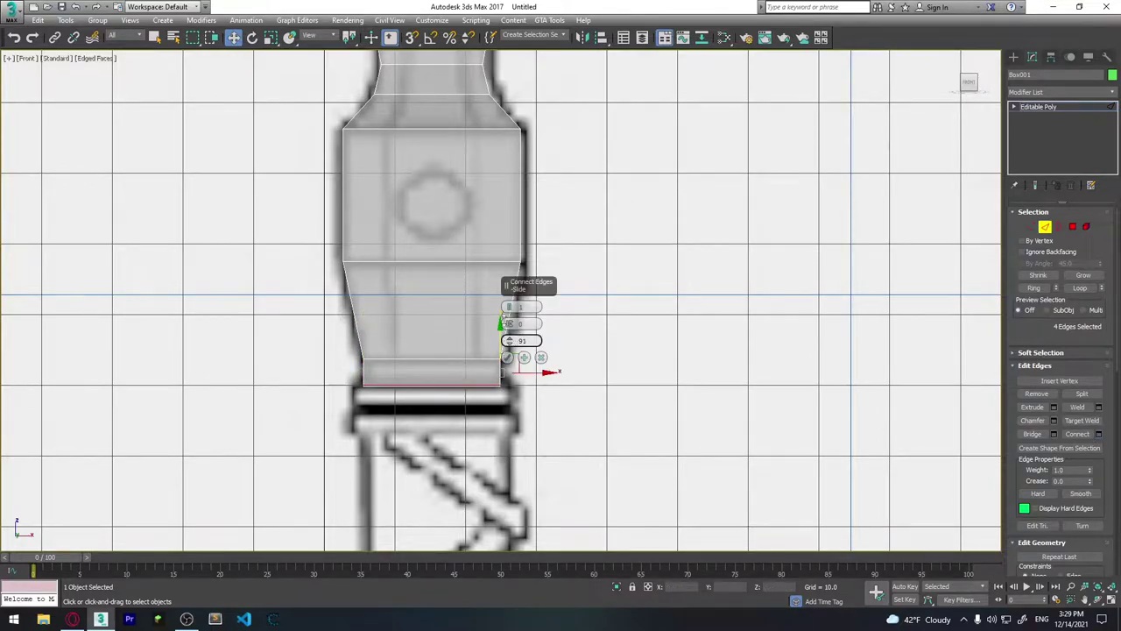
{"action": "left_click", "coordinate": [509, 358]}
Scale the mesh's bottom vertices wider to match the reference.
{"action": "scroll", "coordinate": [418, 399], "scroll_direction": "up", "scroll_amount": 6}
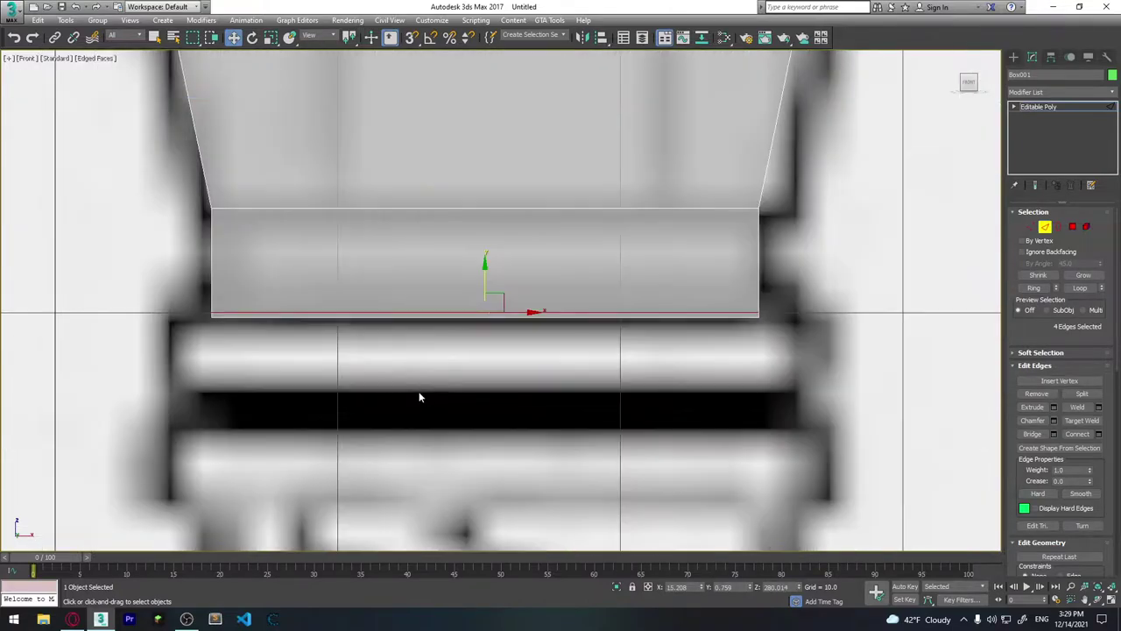
{"action": "key", "text": "1"}
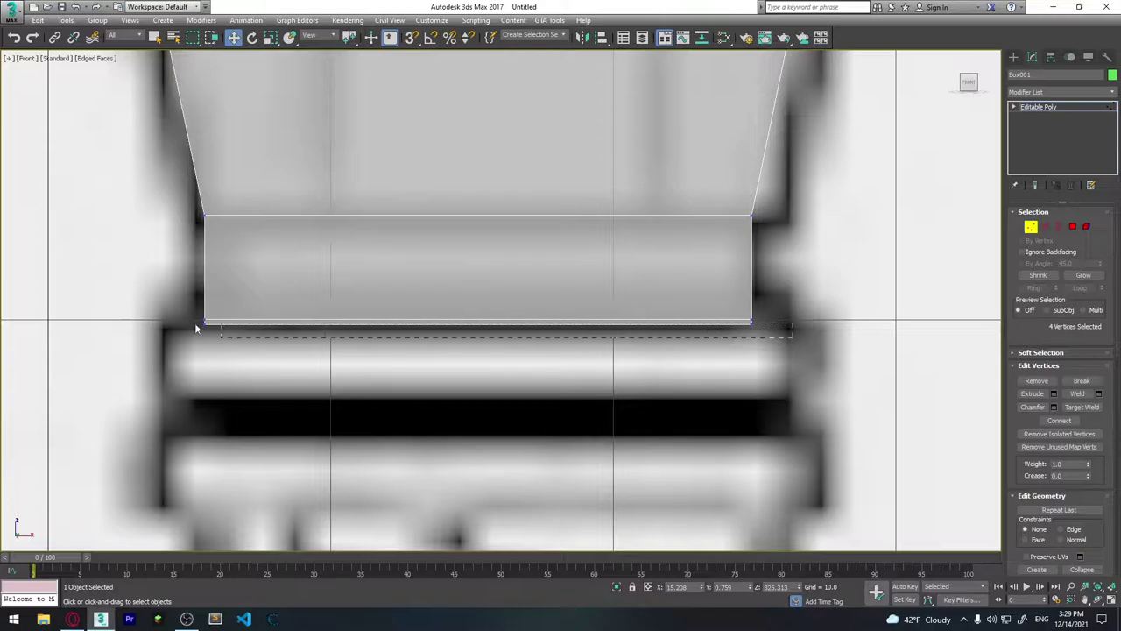
{"action": "left_click_drag", "start_coordinate": [197, 326], "coordinate": [138, 328]}
{"action": "key", "text": "r"}
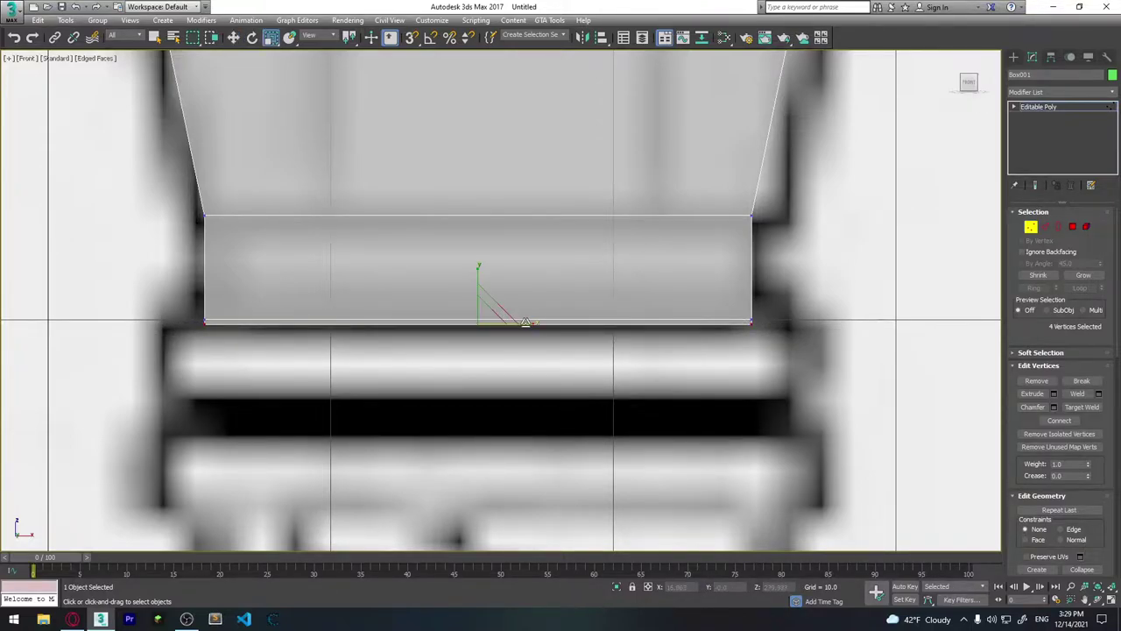
{"action": "left_click_drag", "start_coordinate": [524, 326], "coordinate": [531, 323]}
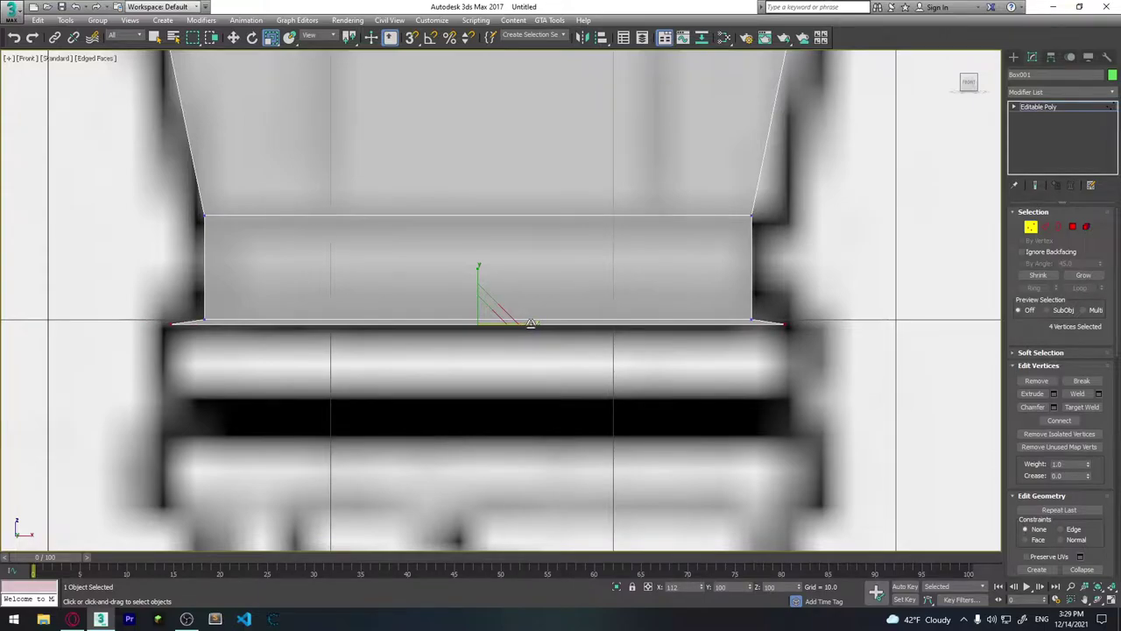
{"action": "left_click_drag", "start_coordinate": [531, 323], "coordinate": [533, 323]}
Extrude new bands beneath the block, lowering and narrowing the bottom border.
{"action": "left_click", "coordinate": [1060, 227]}
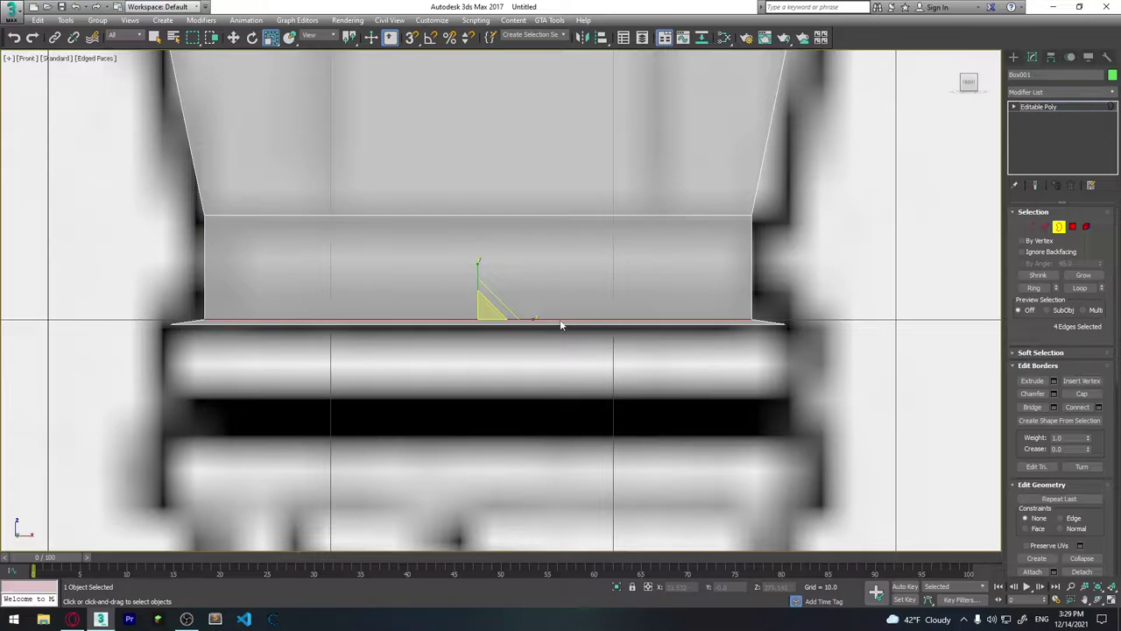
{"action": "left_click_drag", "start_coordinate": [571, 324], "coordinate": [568, 374], "text": "shift"}
{"action": "key", "text": "w"}
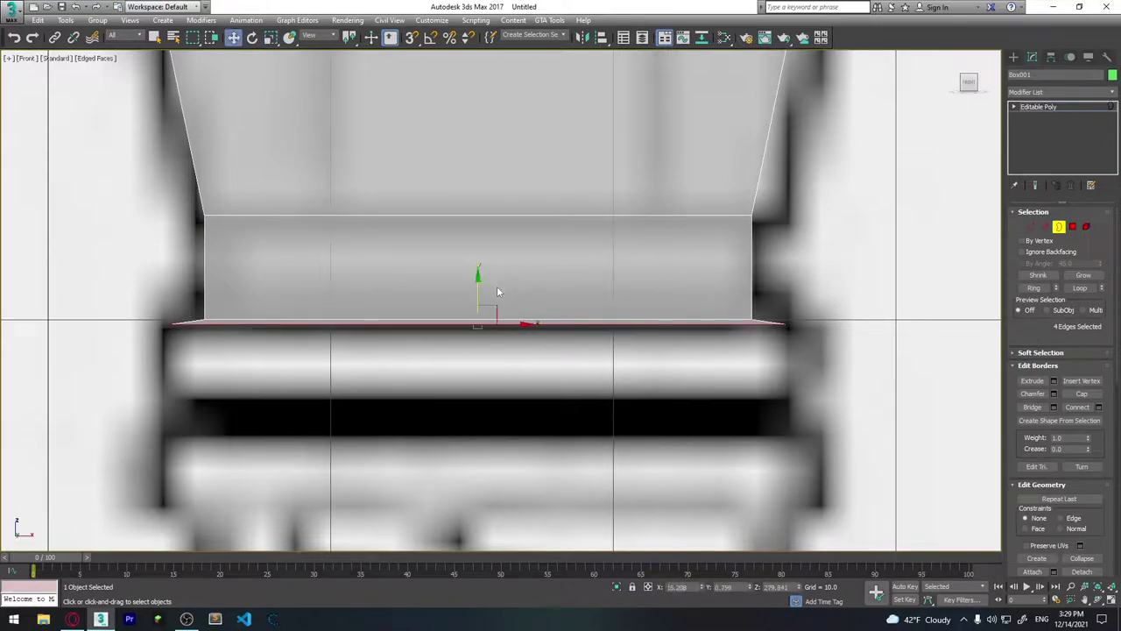
{"action": "left_click_drag", "start_coordinate": [478, 285], "coordinate": [471, 358], "text": "shift"}
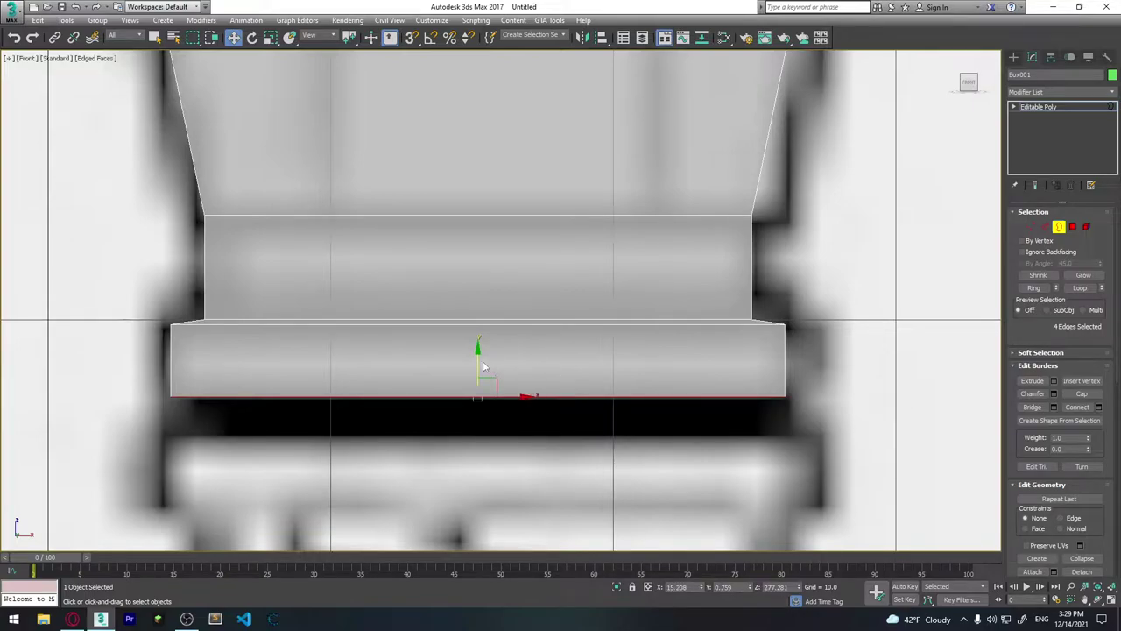
{"action": "left_click_drag", "start_coordinate": [478, 357], "coordinate": [478, 365]}
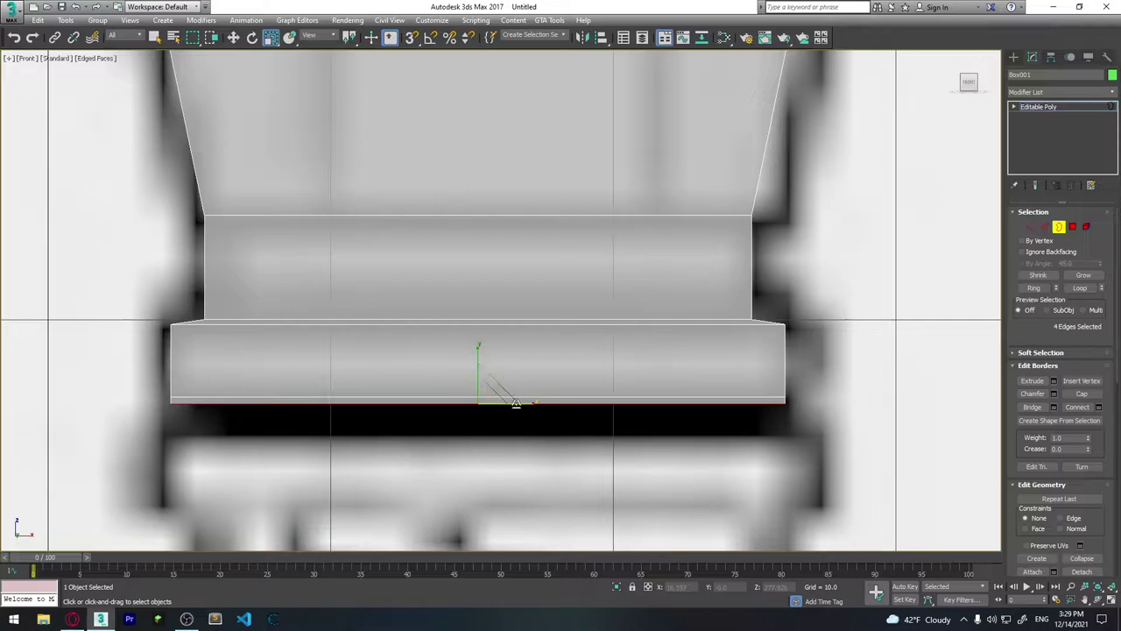
{"action": "left_click_drag", "start_coordinate": [514, 398], "coordinate": [514, 404]}
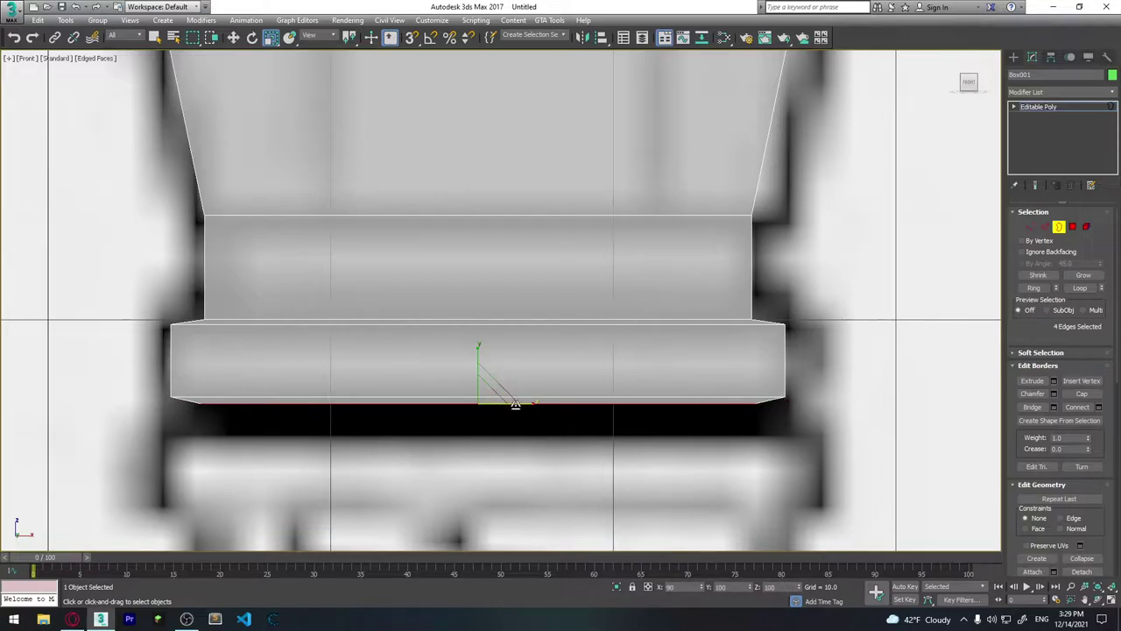
{"action": "key", "text": "w"}
{"action": "left_click_drag", "start_coordinate": [477, 372], "coordinate": [474, 399], "text": "shift"}
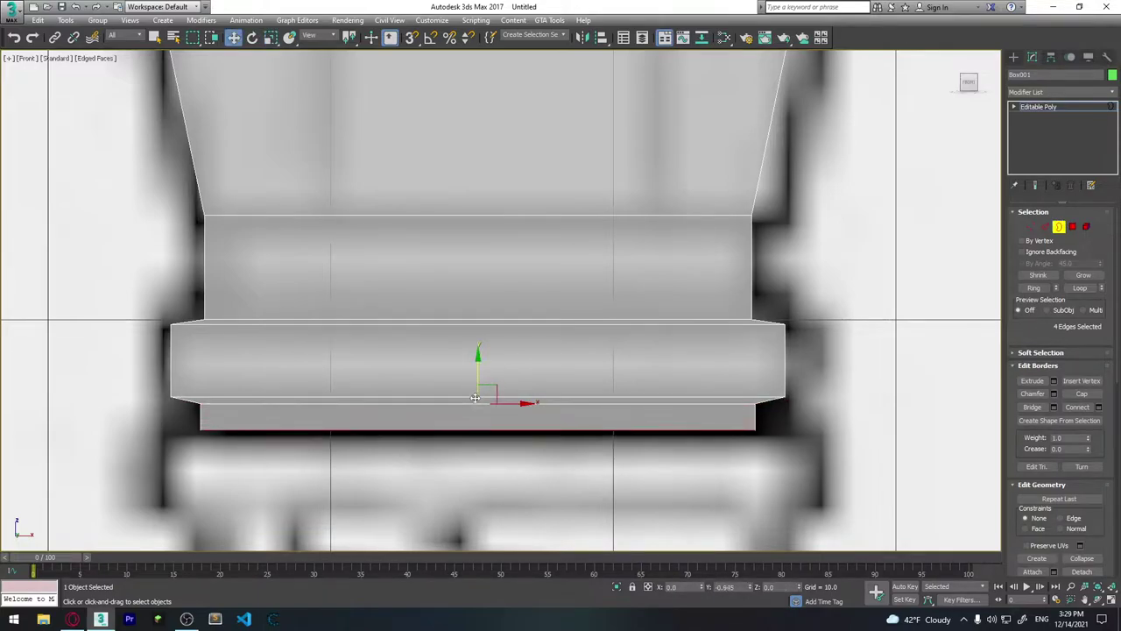
Stretch the bottom border along X to about 118% and restore the four-viewport layout.
{"action": "middle_click_drag", "start_coordinate": [495, 405], "coordinate": [524, 311]}
{"action": "key", "text": "r"}
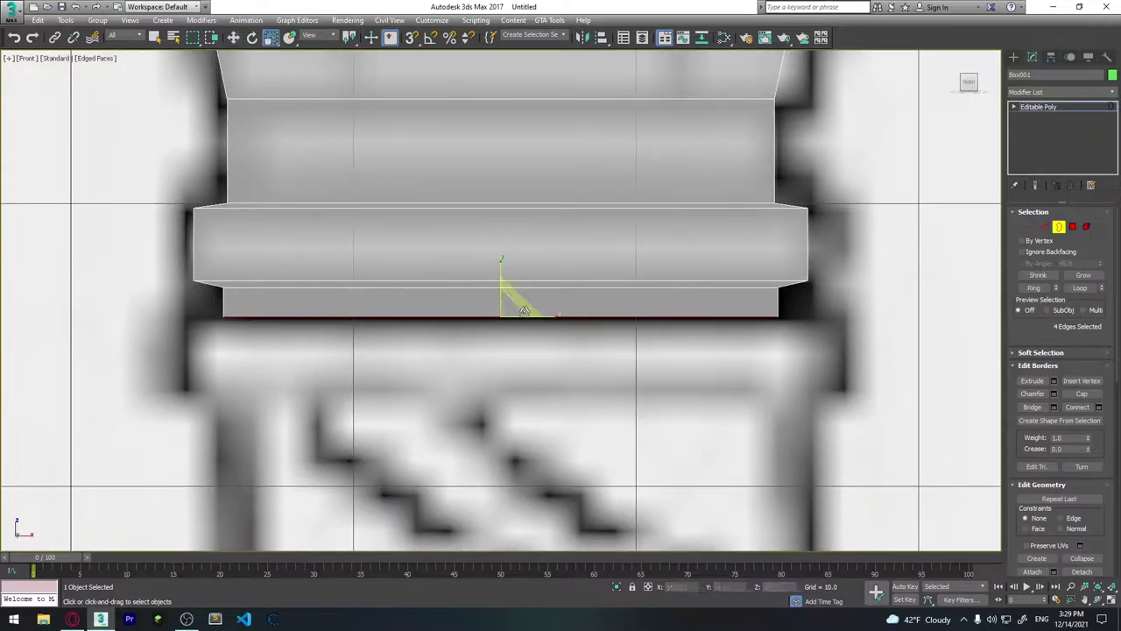
{"action": "key", "text": "w"}
{"action": "key", "text": "r"}
{"action": "left_click_drag", "start_coordinate": [539, 314], "coordinate": [554, 314]}
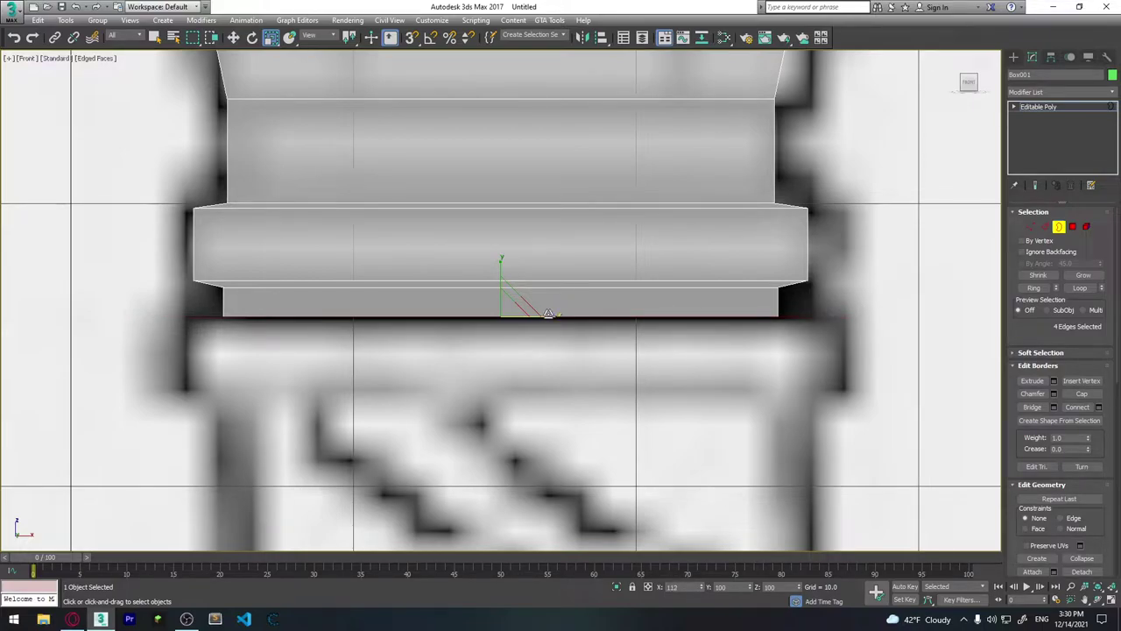
{"action": "left_click_drag", "start_coordinate": [547, 314], "coordinate": [544, 313]}
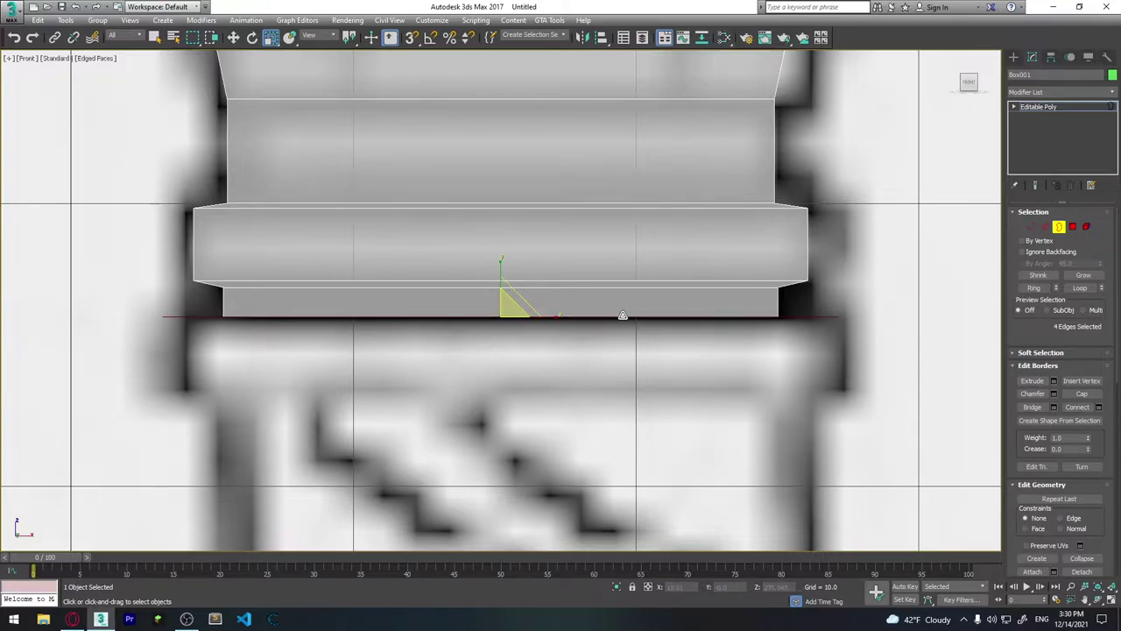
{"action": "key", "text": "alt+w"}
Zoom and orbit the Perspective view, then rescale the bottom border loop along X to about 118%.
{"action": "scroll", "coordinate": [701, 433], "scroll_direction": "up", "scroll_amount": 3}
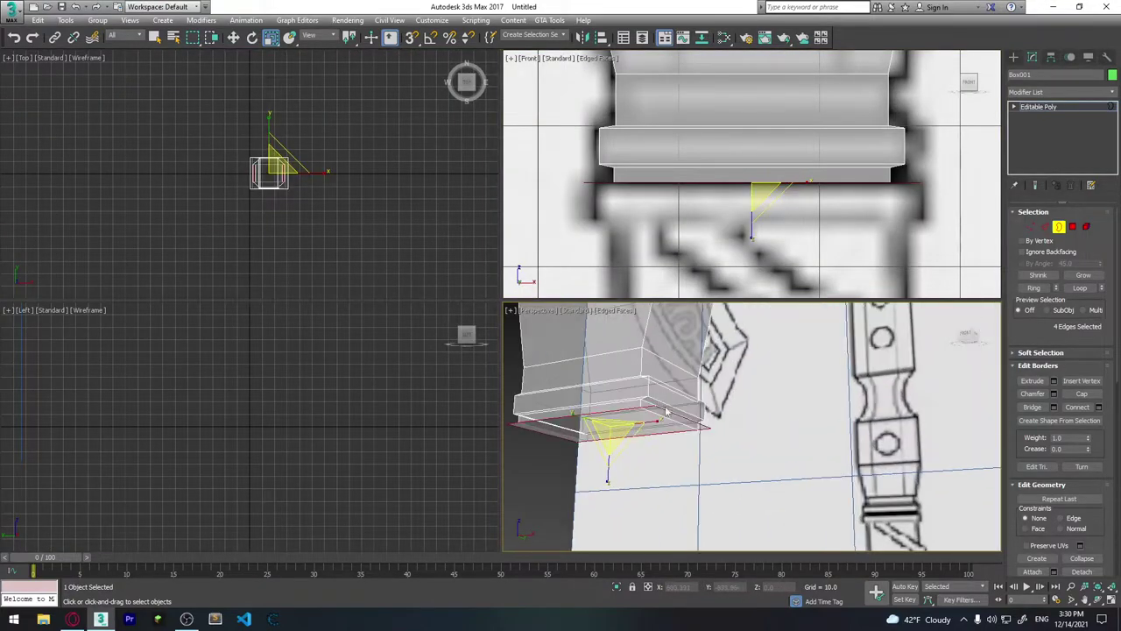
{"action": "scroll", "coordinate": [693, 447], "scroll_direction": "up", "scroll_amount": 2}
{"action": "scroll", "coordinate": [685, 460], "scroll_direction": "up", "scroll_amount": 1}
{"action": "middle_click_drag", "start_coordinate": [685, 460], "coordinate": [605, 438], "text": "alt"}
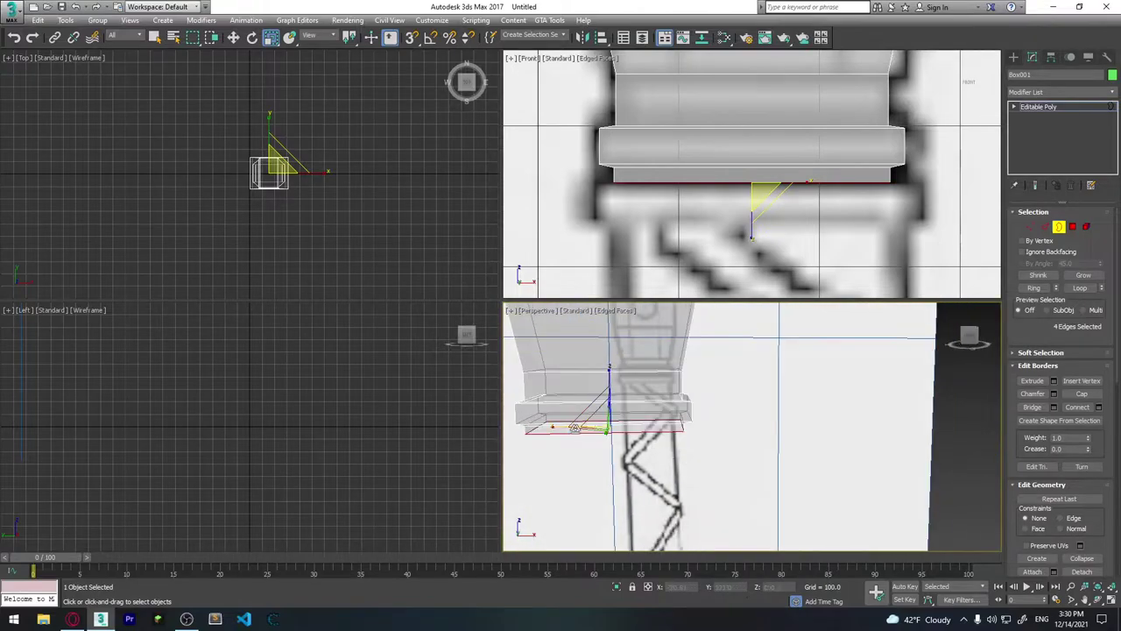
{"action": "left_click_drag", "start_coordinate": [550, 426], "coordinate": [559, 426]}
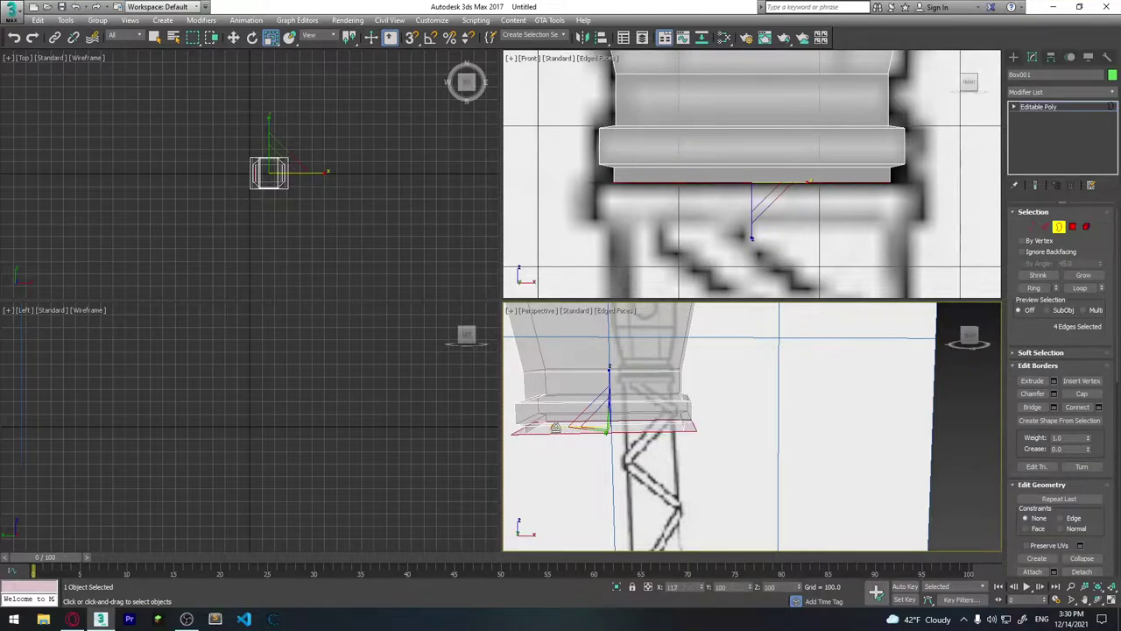
{"action": "left_click_drag", "start_coordinate": [552, 431], "coordinate": [556, 427]}
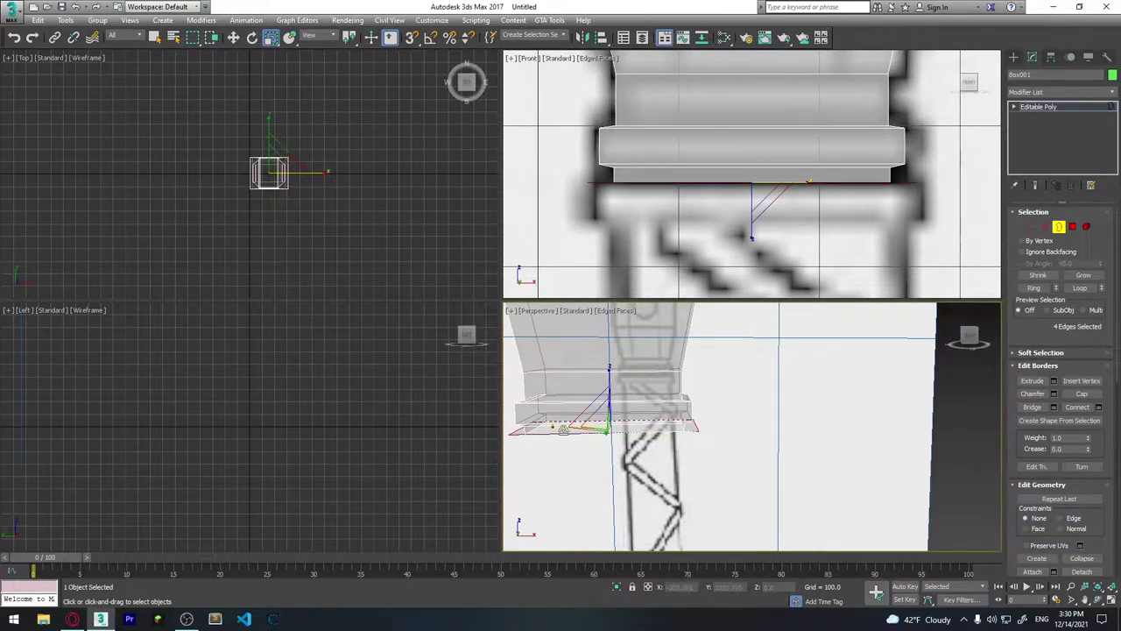
Maximize the Front view, nudge the bottom border down and pull it in horizontally.
{"action": "key", "text": "alt+w"}
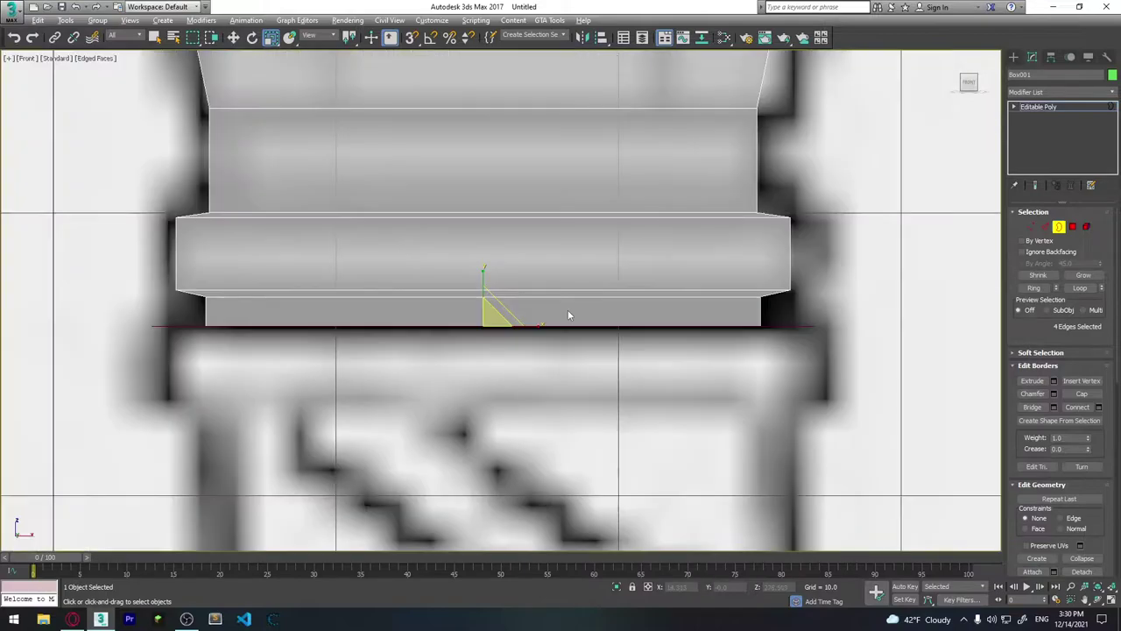
{"action": "middle_click_drag", "start_coordinate": [570, 313], "coordinate": [601, 305]}
{"action": "key", "text": "w"}
{"action": "left_click_drag", "start_coordinate": [511, 285], "coordinate": [514, 291]}
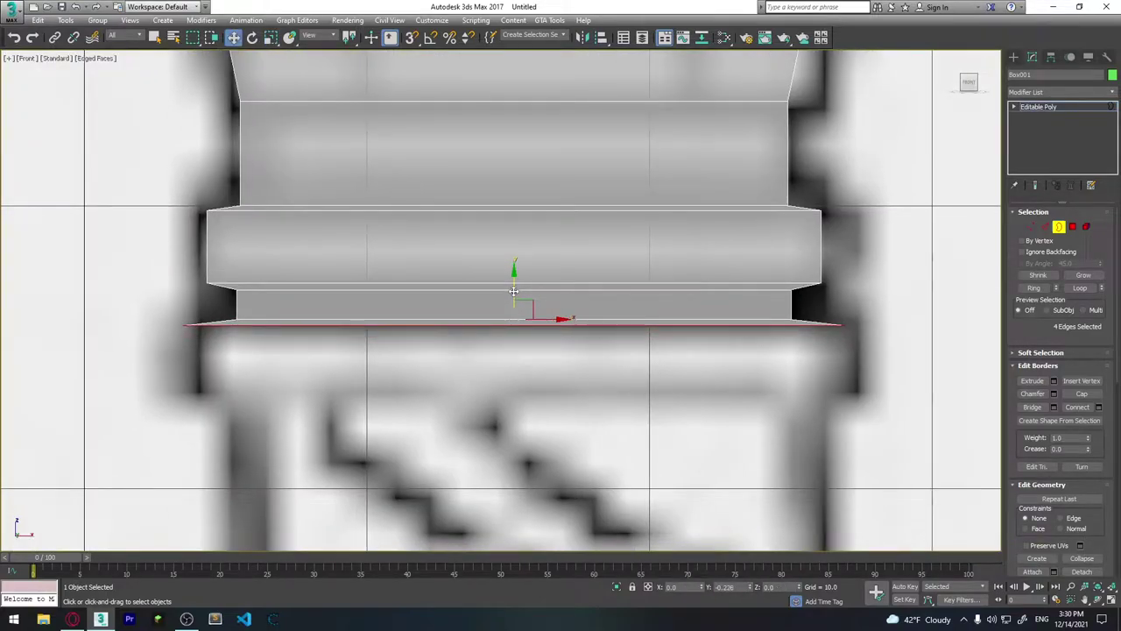
{"action": "key", "text": "r"}
{"action": "left_click_drag", "start_coordinate": [568, 323], "coordinate": [557, 322]}
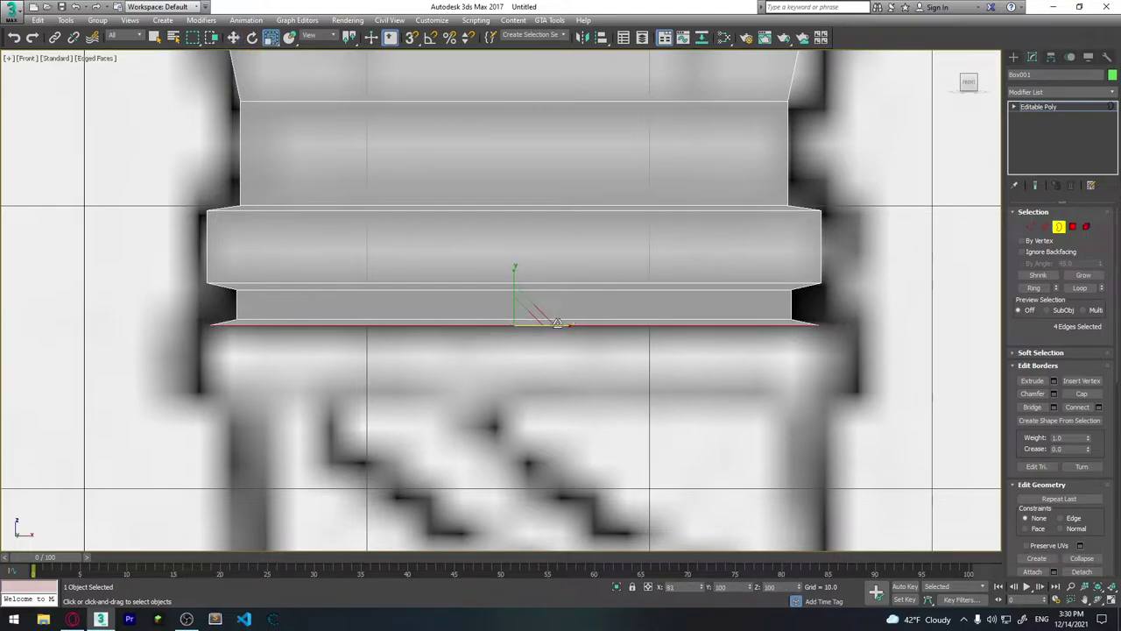
Extrude a new band of faces downward below the flared ring.
{"action": "key", "text": "w"}
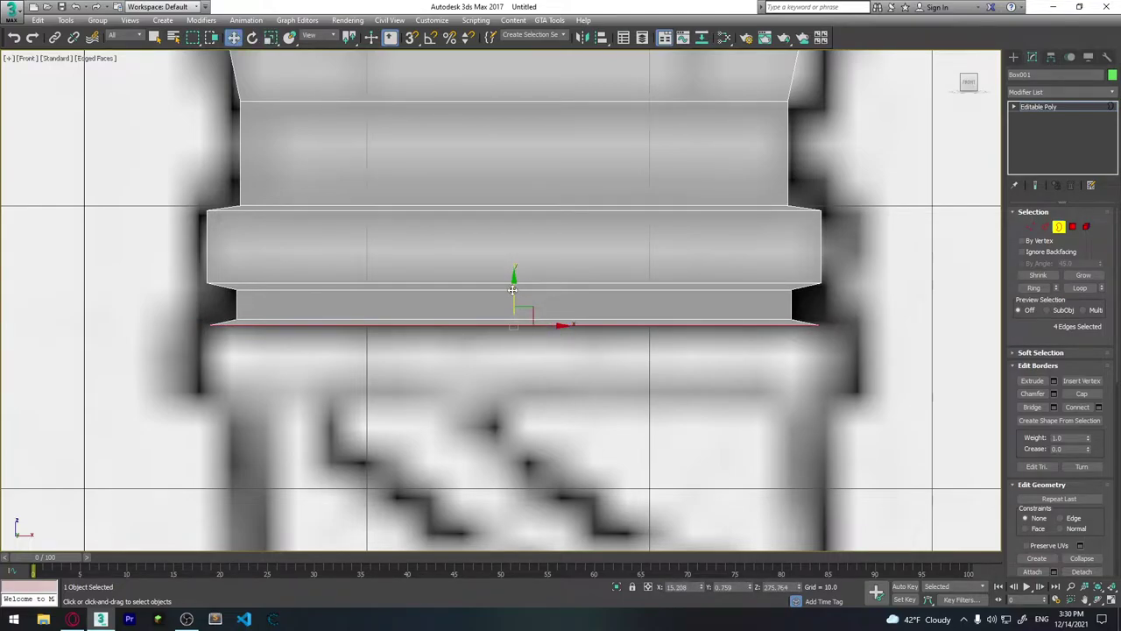
{"action": "left_click_drag", "start_coordinate": [513, 290], "coordinate": [524, 365], "text": "shift"}
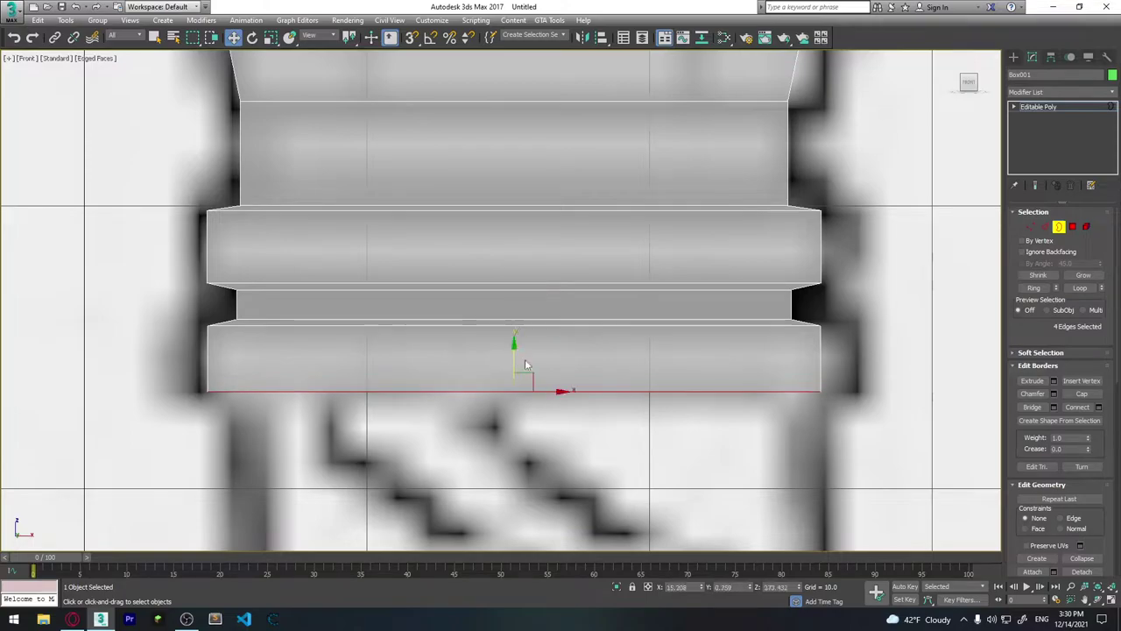
{"action": "scroll", "coordinate": [525, 364], "scroll_direction": "down", "scroll_amount": 5}
{"action": "middle_click_drag", "start_coordinate": [525, 364], "coordinate": [536, 158]}
{"action": "scroll", "coordinate": [536, 244], "scroll_direction": "down", "scroll_amount": 2}
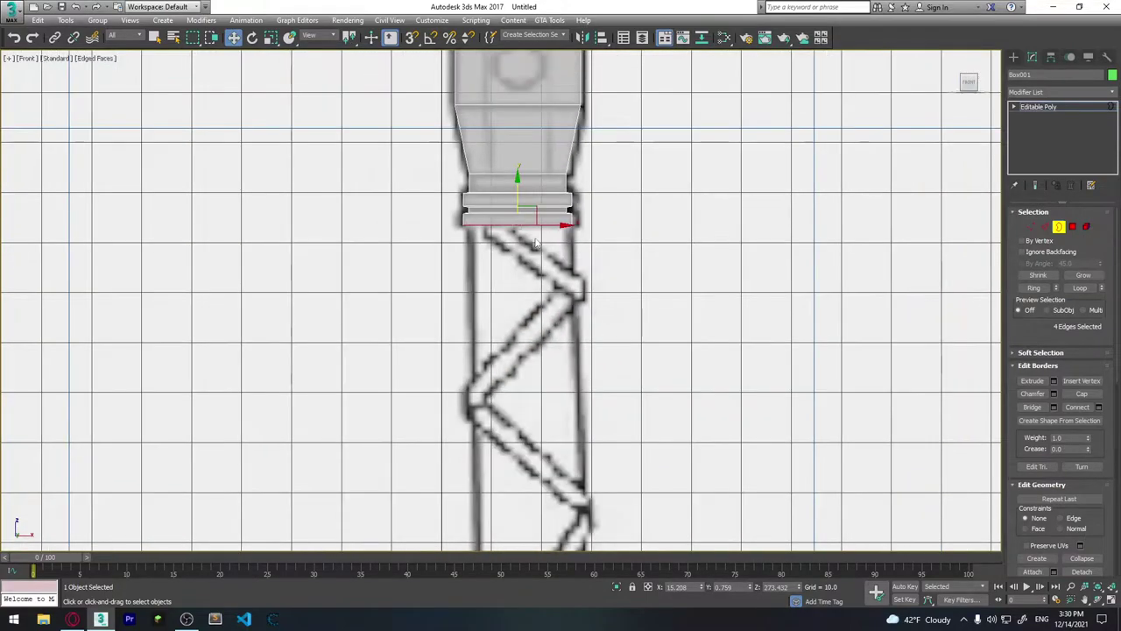
{"action": "scroll", "coordinate": [534, 227], "scroll_direction": "up", "scroll_amount": 4}
{"action": "scroll", "coordinate": [536, 236], "scroll_direction": "down", "scroll_amount": 1}
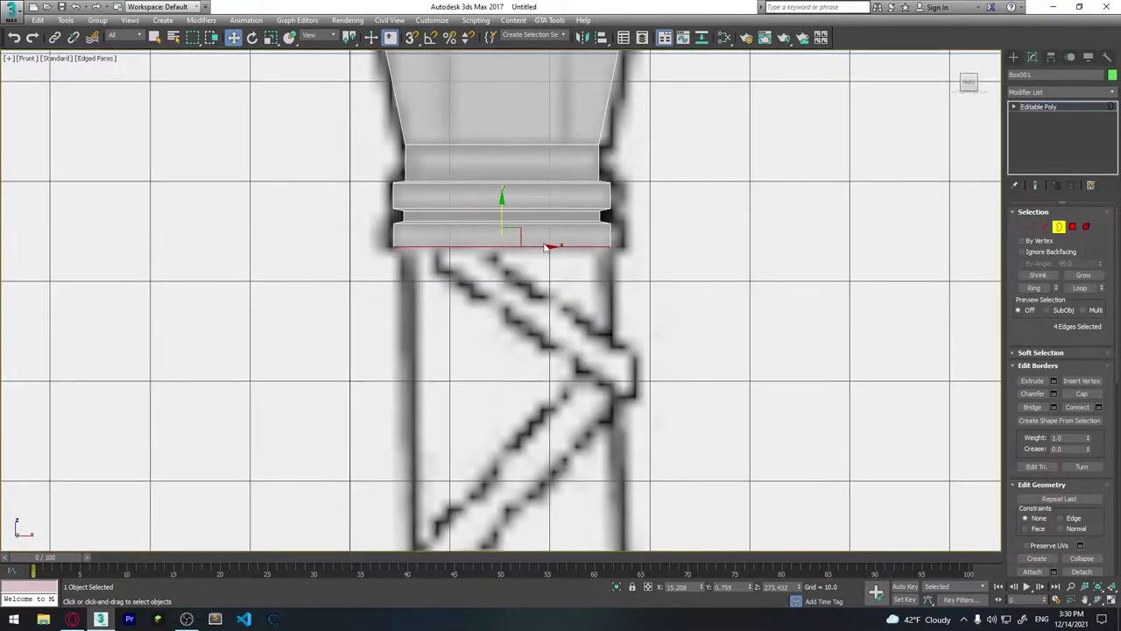
{"action": "scroll", "coordinate": [545, 247], "scroll_direction": "up", "scroll_amount": 2}
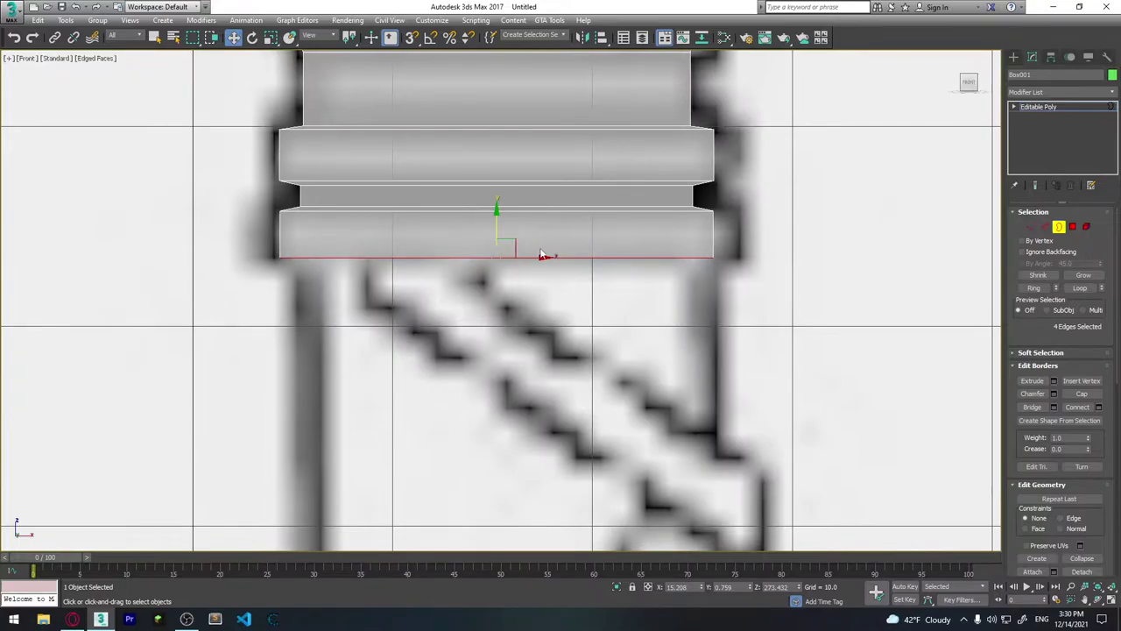
Lower the new bottom border slightly and taper it inward.
{"action": "left_click_drag", "start_coordinate": [495, 226], "coordinate": [495, 232]}
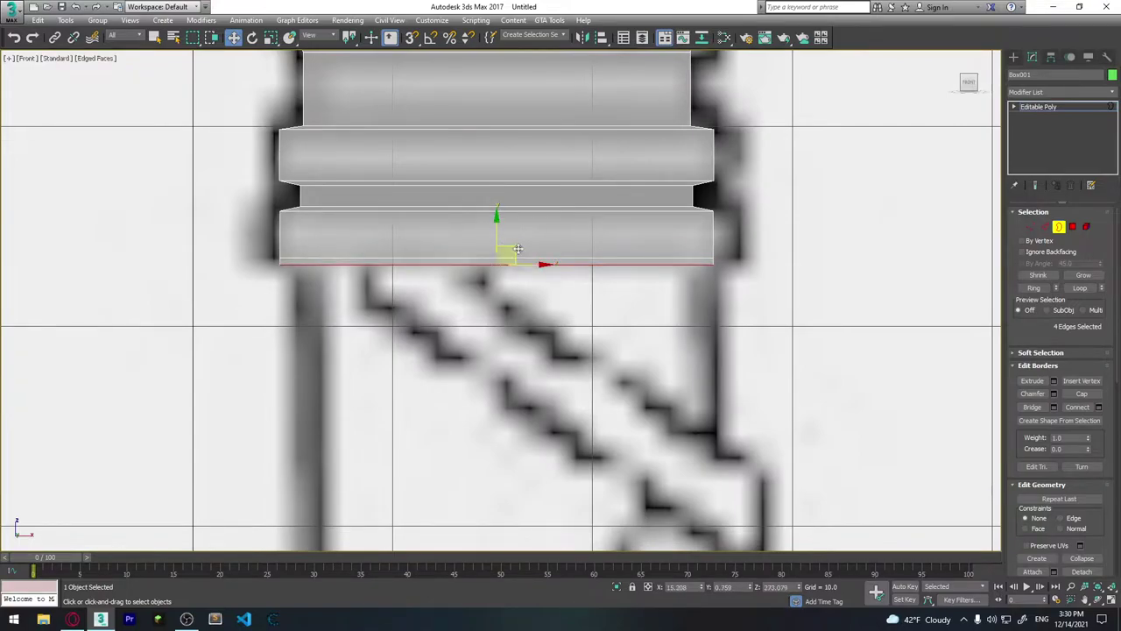
{"action": "key", "text": "r"}
{"action": "left_click_drag", "start_coordinate": [546, 261], "coordinate": [539, 276]}
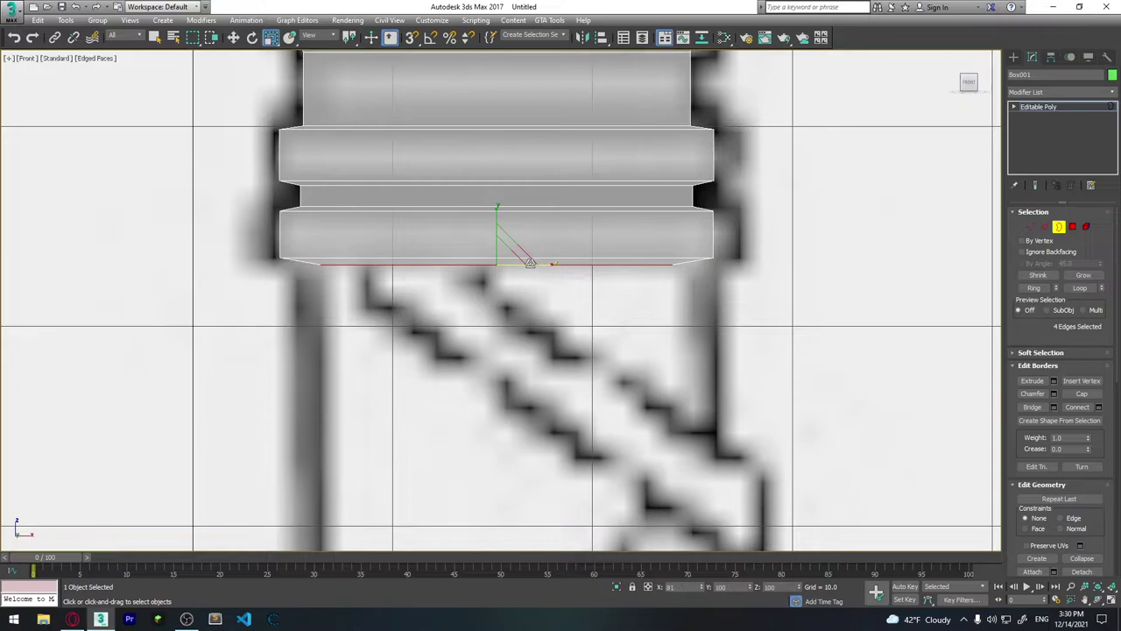
{"action": "middle_click_drag", "start_coordinate": [596, 326], "coordinate": [566, 314]}
{"action": "key", "text": "w"}
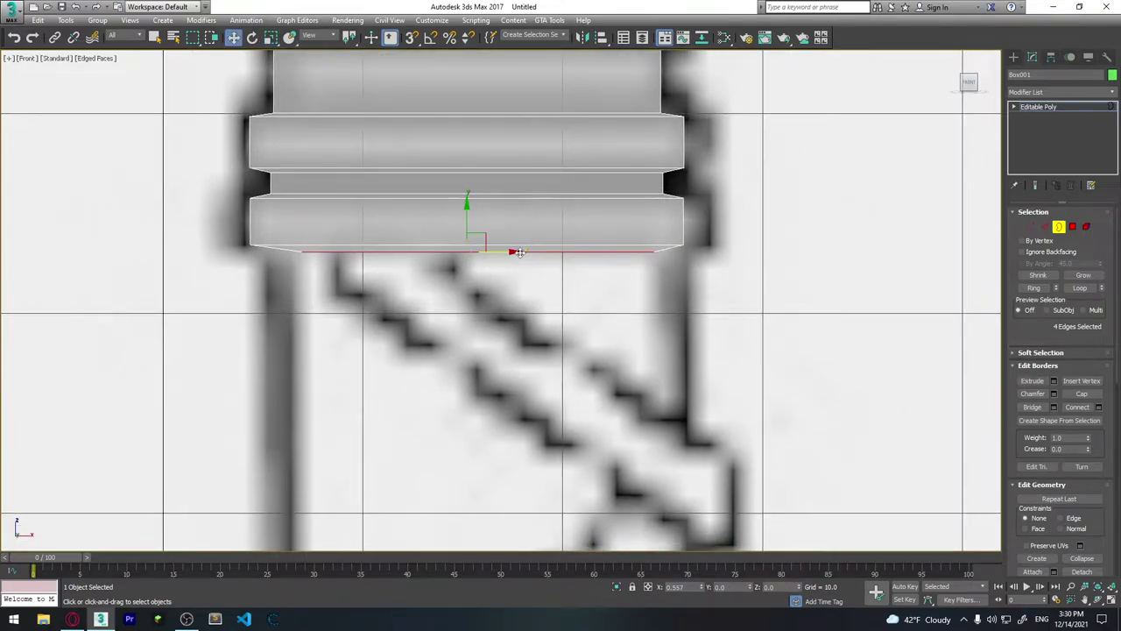
{"action": "scroll", "coordinate": [552, 280], "scroll_direction": "down", "scroll_amount": 5}
{"action": "middle_click_drag", "start_coordinate": [534, 353], "coordinate": [469, 222]}
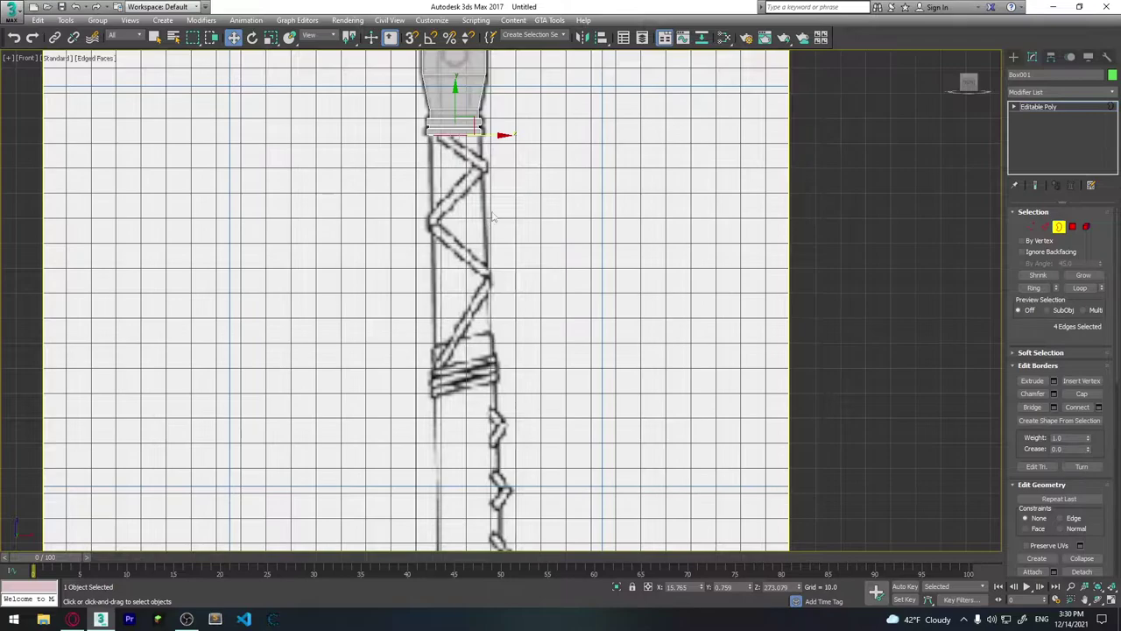
Extrude a long section down to the wrapped band and rotate its bottom edge to a slant.
{"action": "mouse_move", "coordinate": [454, 100]}
{"action": "left_mouse_down", "text": "shift"}
{"action": "mouse_move", "coordinate": [467, 308]}
{"action": "mouse_move", "coordinate": [469, 298]}
{"action": "left_mouse_up", "text": "shift"}
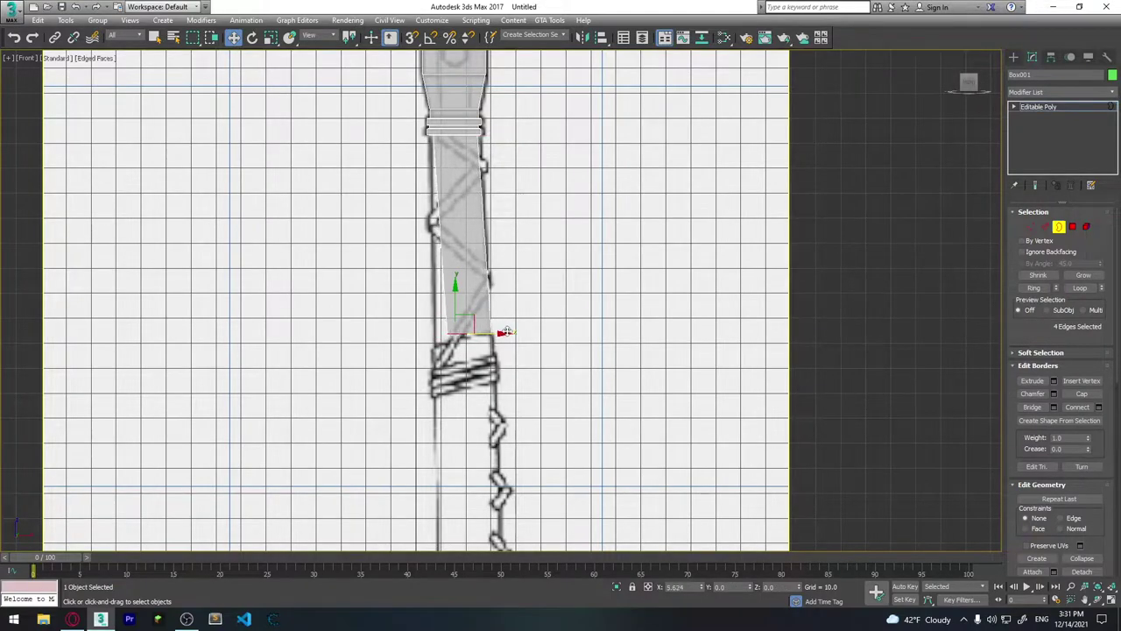
{"action": "key", "text": "e"}
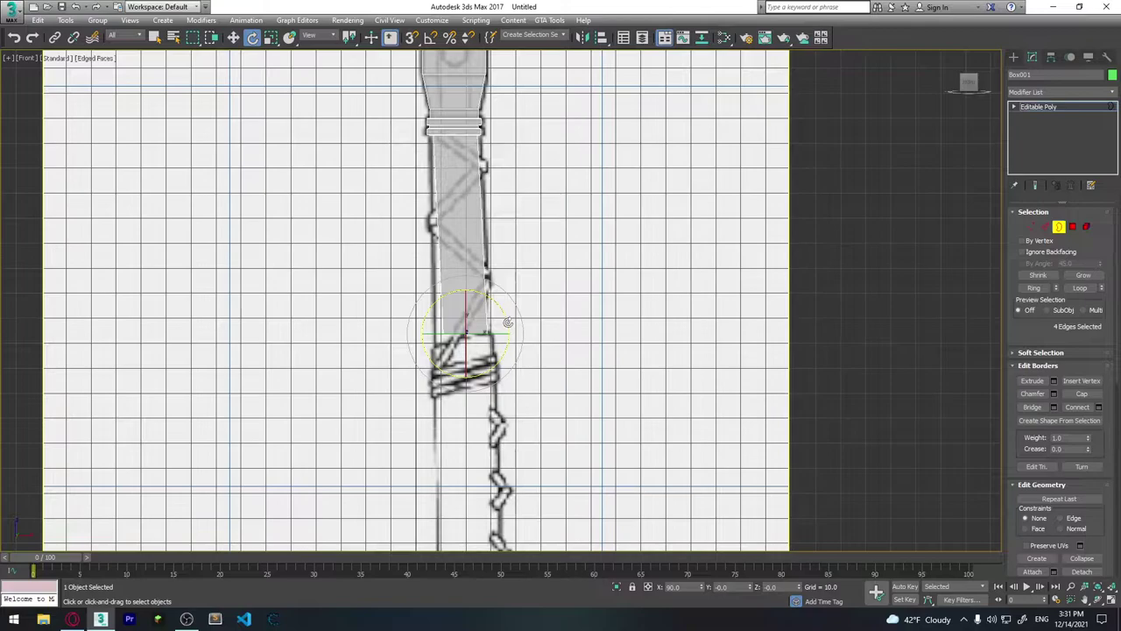
{"action": "left_click_drag", "start_coordinate": [508, 322], "coordinate": [505, 303]}
{"action": "key", "text": "w"}
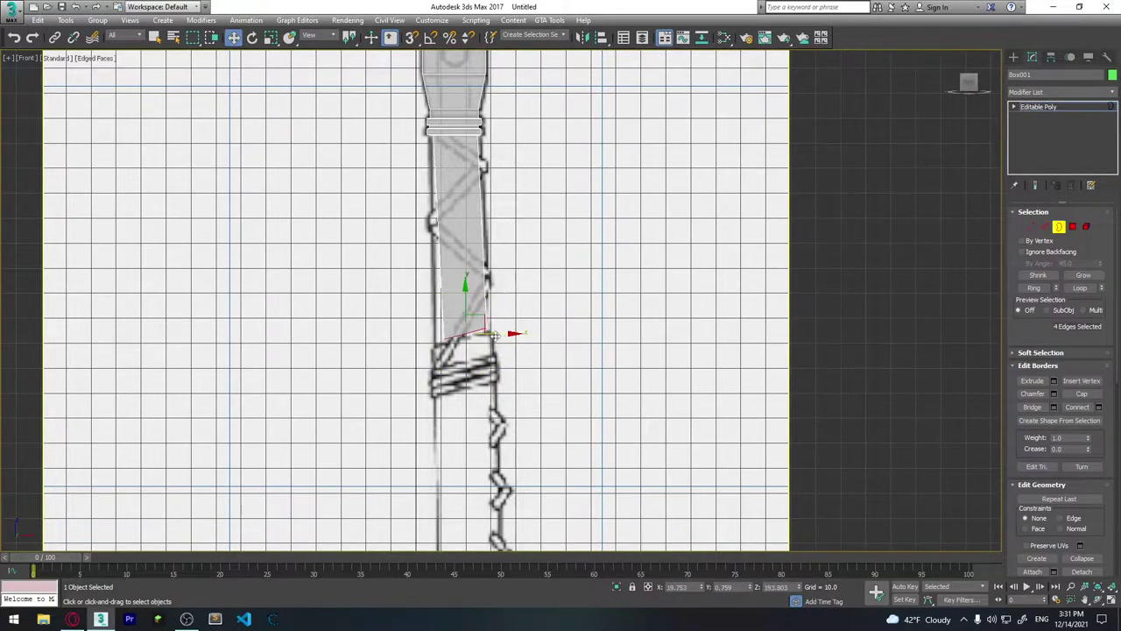
Move the bottom corner vertices out and down to follow the reference.
{"action": "scroll", "coordinate": [482, 346], "scroll_direction": "up", "scroll_amount": 3}
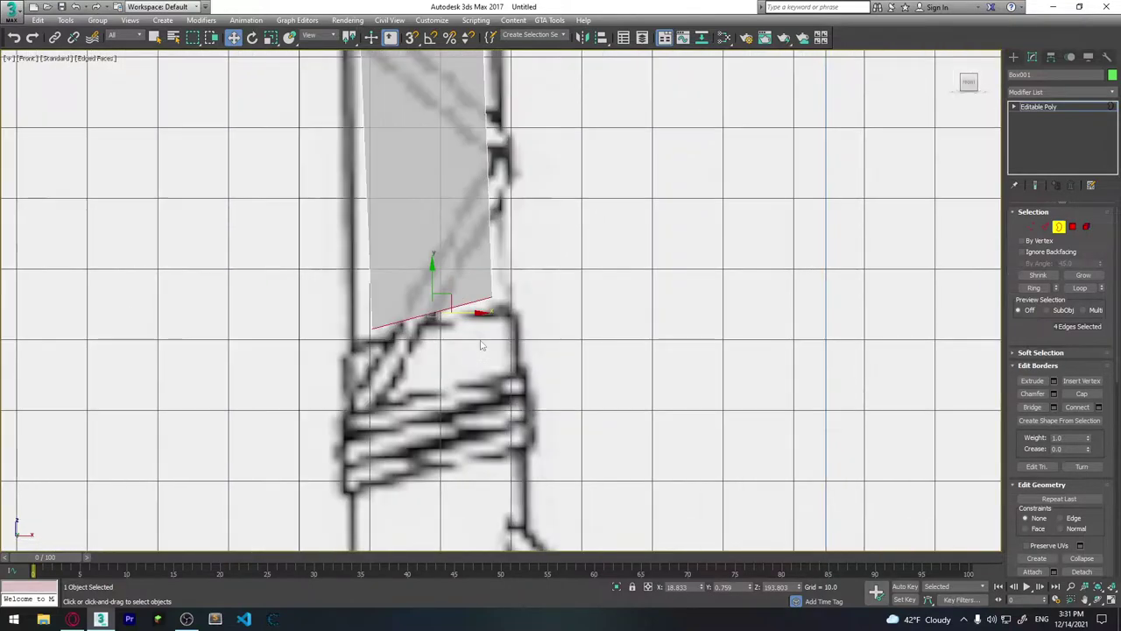
{"action": "middle_click_drag", "start_coordinate": [480, 345], "coordinate": [473, 368]}
{"action": "left_click", "coordinate": [1031, 226]}
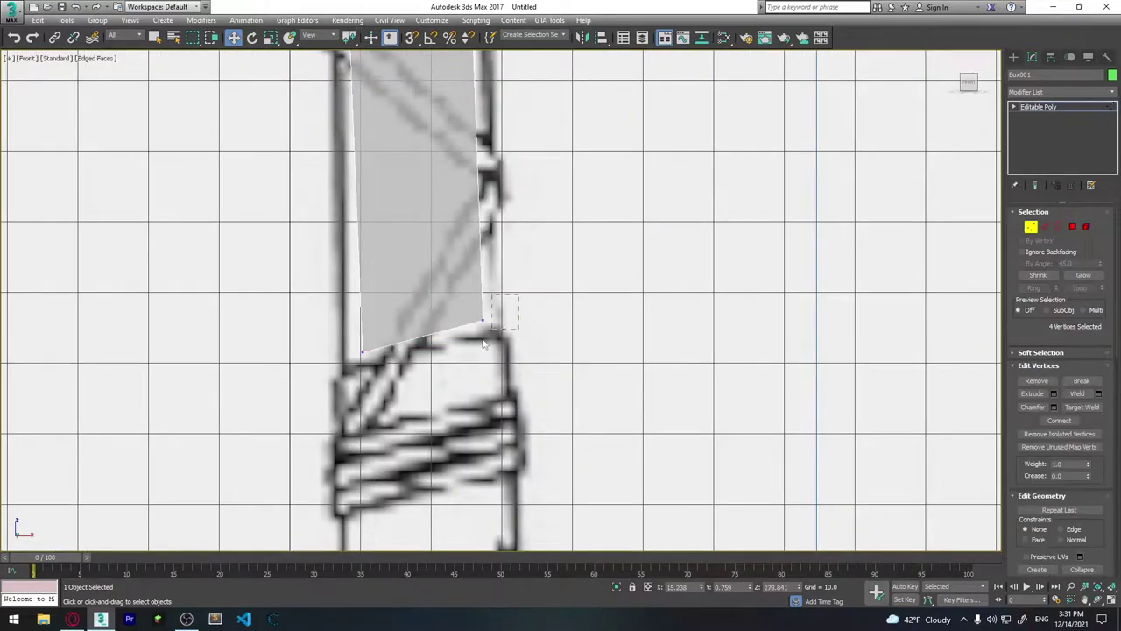
{"action": "mouse_move", "coordinate": [512, 298]}
{"action": "left_mouse_down"}
{"action": "mouse_move", "coordinate": [478, 341]}
{"action": "mouse_move", "coordinate": [539, 318]}
{"action": "mouse_move", "coordinate": [500, 309]}
{"action": "left_mouse_up"}
{"action": "mouse_move", "coordinate": [337, 329]}
{"action": "left_mouse_down"}
{"action": "mouse_move", "coordinate": [384, 377]}
{"action": "mouse_move", "coordinate": [372, 353]}
{"action": "mouse_move", "coordinate": [387, 367]}
{"action": "left_mouse_up"}
{"action": "scroll", "coordinate": [408, 295], "scroll_direction": "down", "scroll_amount": 2}
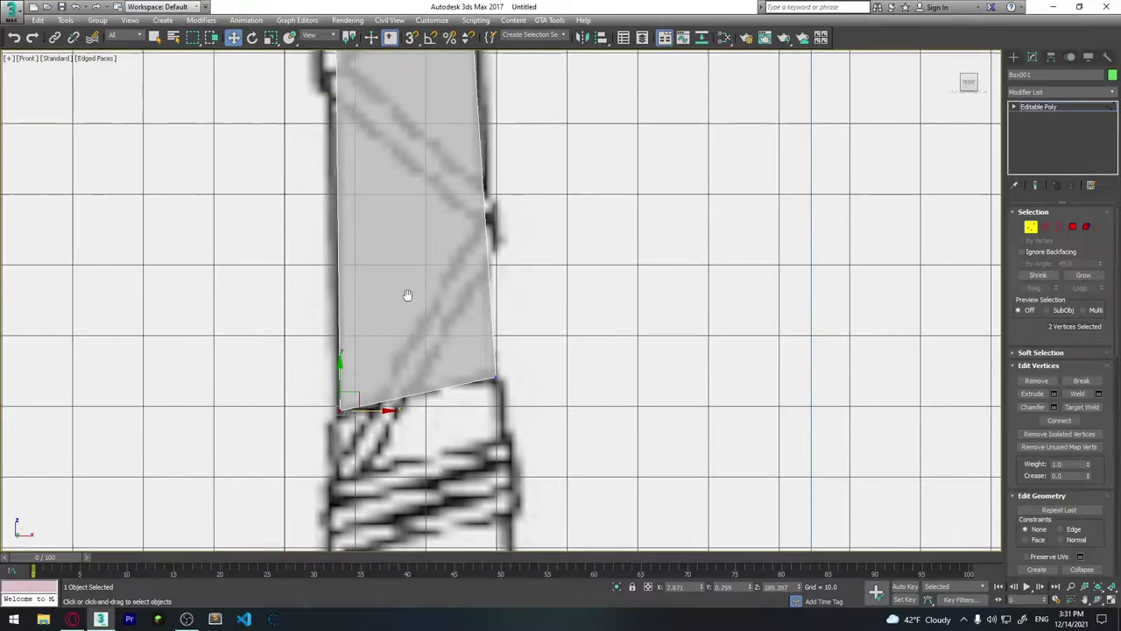
{"action": "scroll", "coordinate": [395, 268], "scroll_direction": "down", "scroll_amount": 3}
{"action": "scroll", "coordinate": [381, 290], "scroll_direction": "up", "scroll_amount": 2}
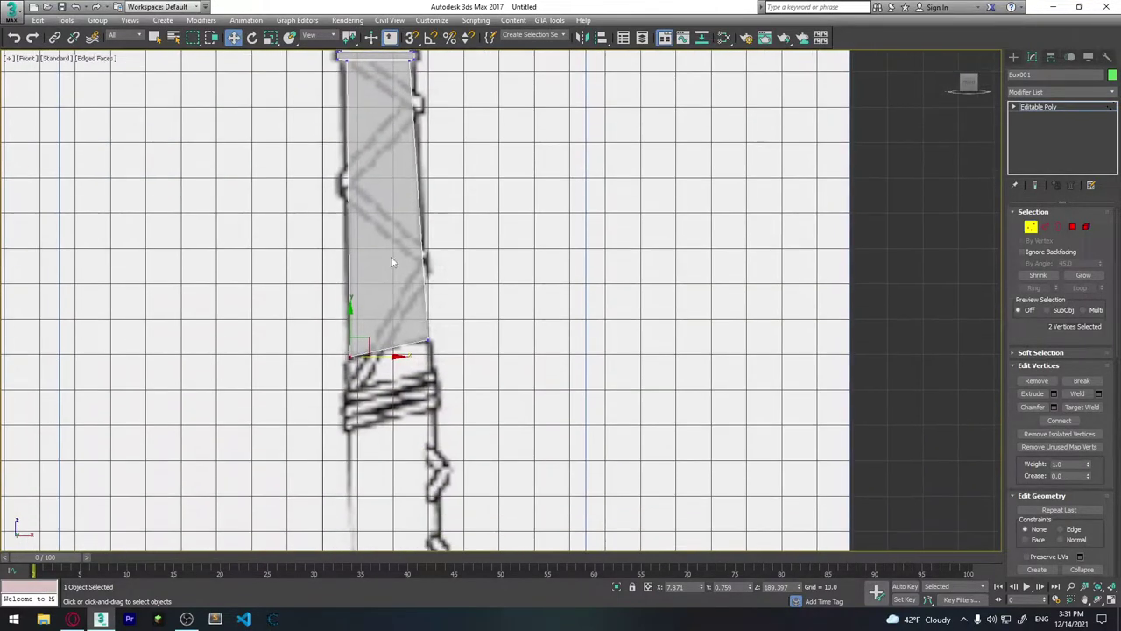
{"action": "scroll", "coordinate": [393, 260], "scroll_direction": "up", "scroll_amount": 2}
{"action": "scroll", "coordinate": [356, 226], "scroll_direction": "up", "scroll_amount": 2}
{"action": "scroll", "coordinate": [351, 237], "scroll_direction": "down", "scroll_amount": 1}
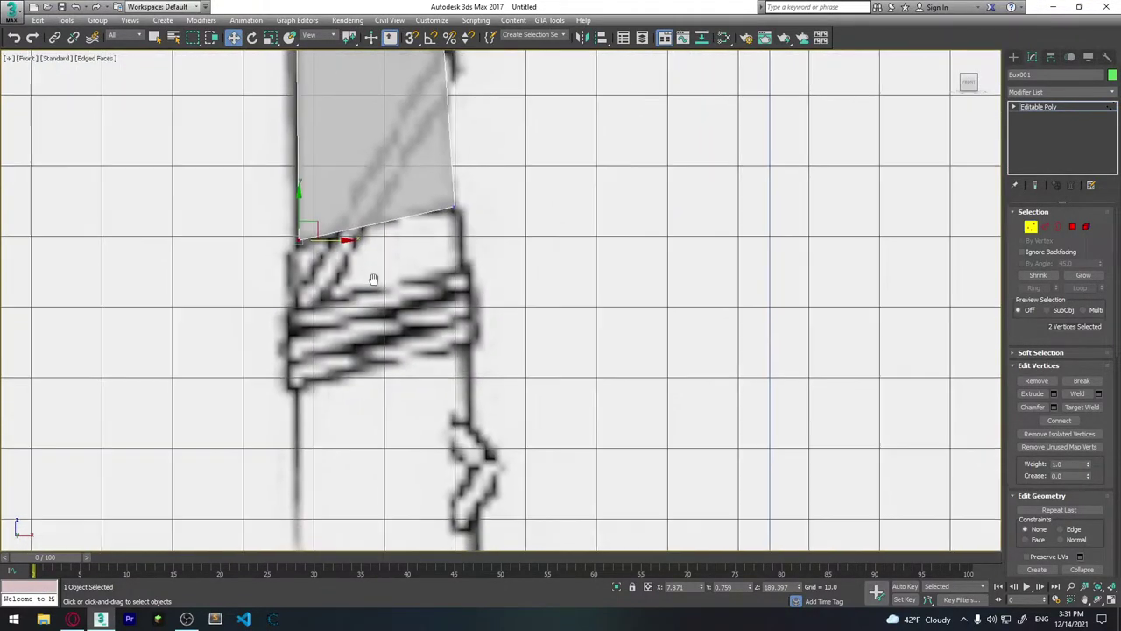
{"action": "scroll", "coordinate": [358, 228], "scroll_direction": "down", "scroll_amount": 2}
{"action": "scroll", "coordinate": [377, 235], "scroll_direction": "down", "scroll_amount": 5}
{"action": "middle_click_drag", "start_coordinate": [383, 238], "coordinate": [373, 193]}
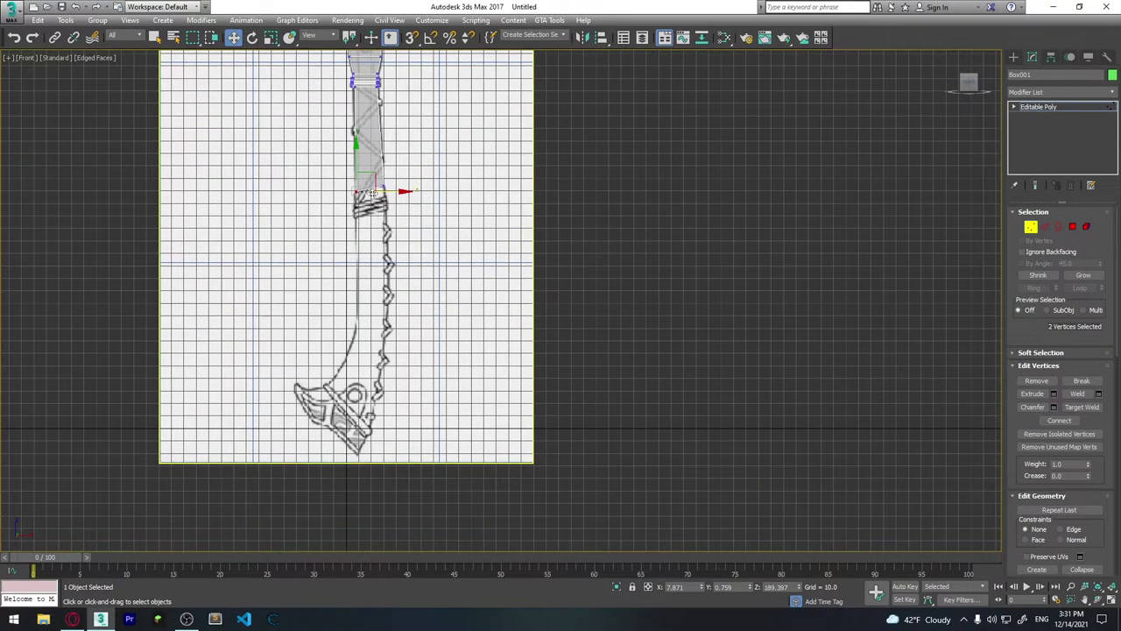
{"action": "scroll", "coordinate": [382, 214], "scroll_direction": "up", "scroll_amount": 1}
{"action": "scroll", "coordinate": [377, 219], "scroll_direction": "up", "scroll_amount": 5}
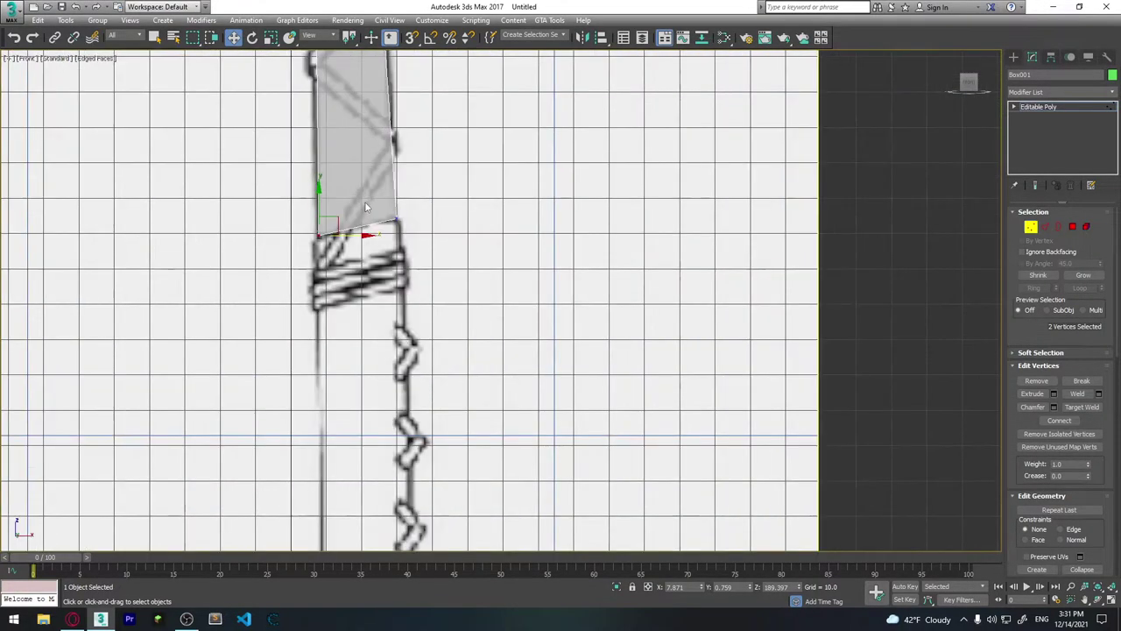
{"action": "scroll", "coordinate": [373, 227], "scroll_direction": "up", "scroll_amount": 3}
Select the handle's bottom border and lower it slightly.
{"action": "left_click", "coordinate": [1059, 227]}
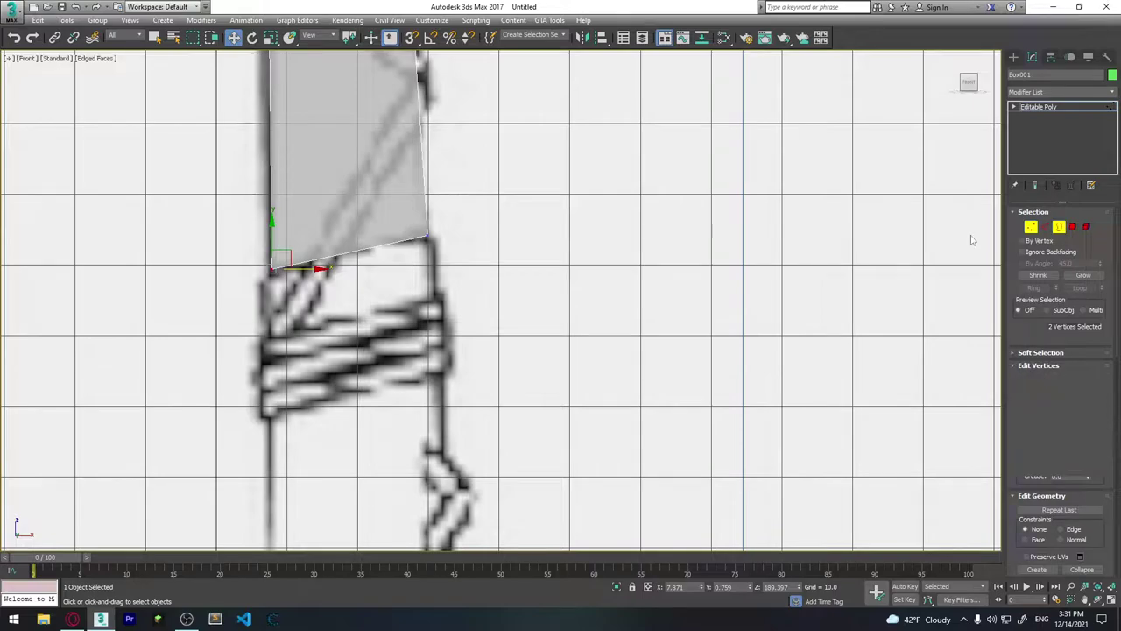
{"action": "left_click", "coordinate": [372, 246]}
{"action": "scroll", "coordinate": [369, 245], "scroll_direction": "down", "scroll_amount": 4}
{"action": "scroll", "coordinate": [377, 254], "scroll_direction": "up", "scroll_amount": 2}
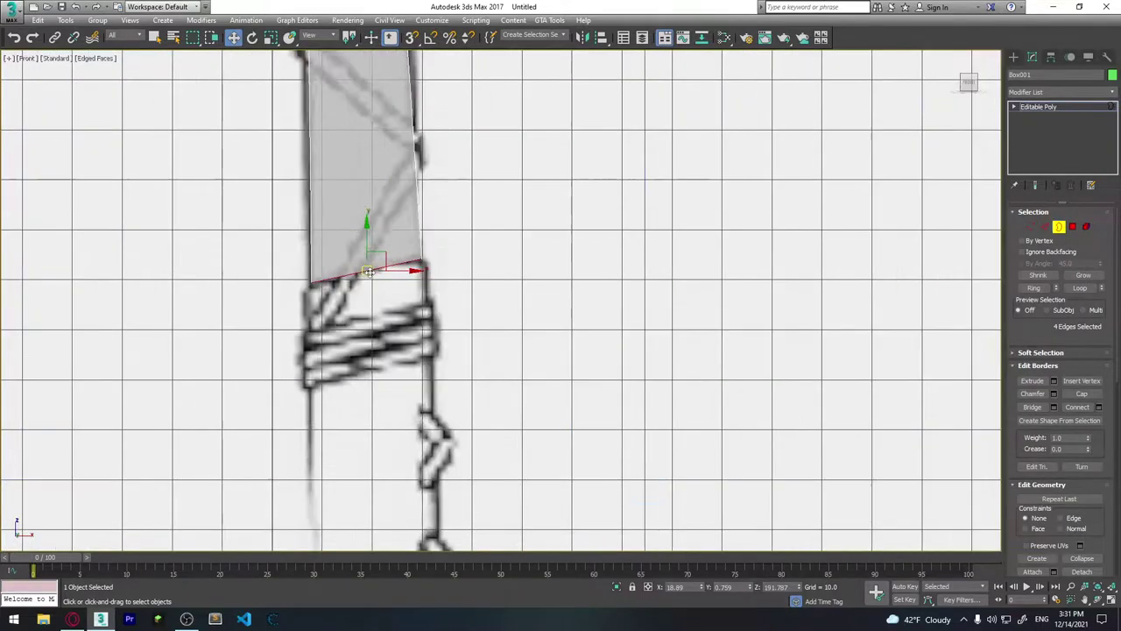
{"action": "scroll", "coordinate": [384, 280], "scroll_direction": "up", "scroll_amount": 4}
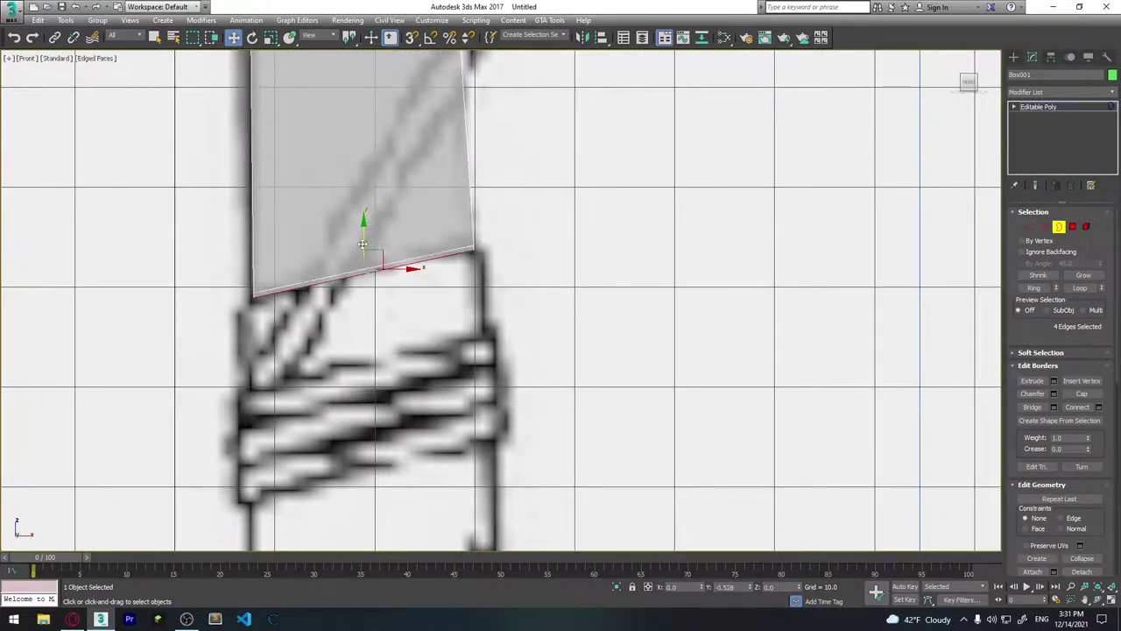
{"action": "left_click_drag", "start_coordinate": [363, 237], "coordinate": [362, 248]}
Select the bottom edge's right and left corner vertices, then return to Border level.
{"action": "key", "text": "r"}
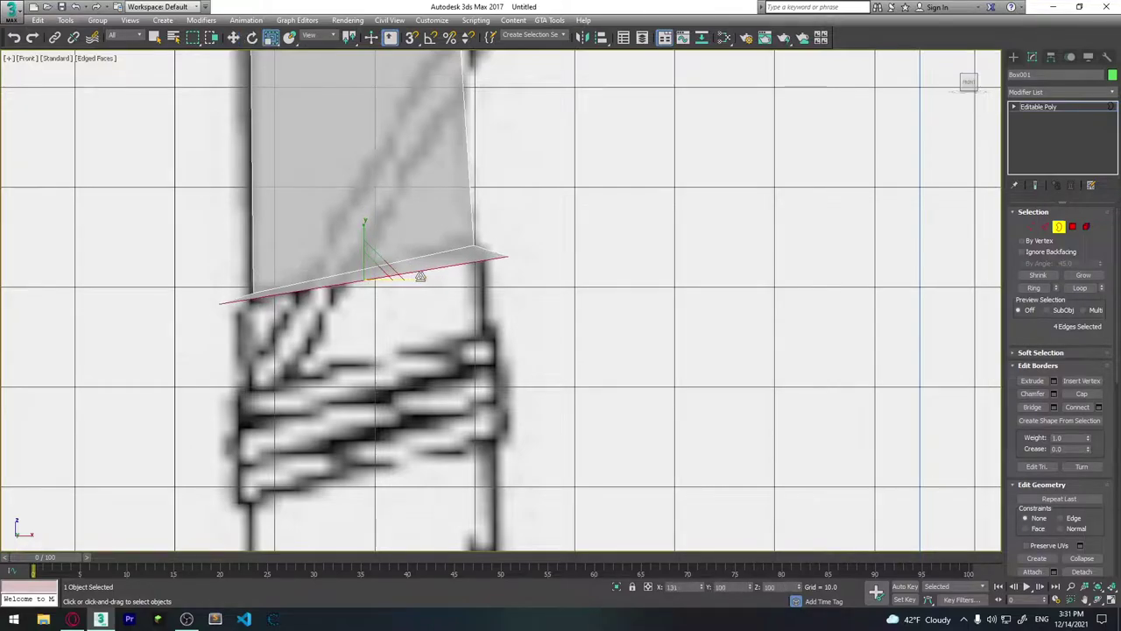
{"action": "left_click", "coordinate": [1030, 227]}
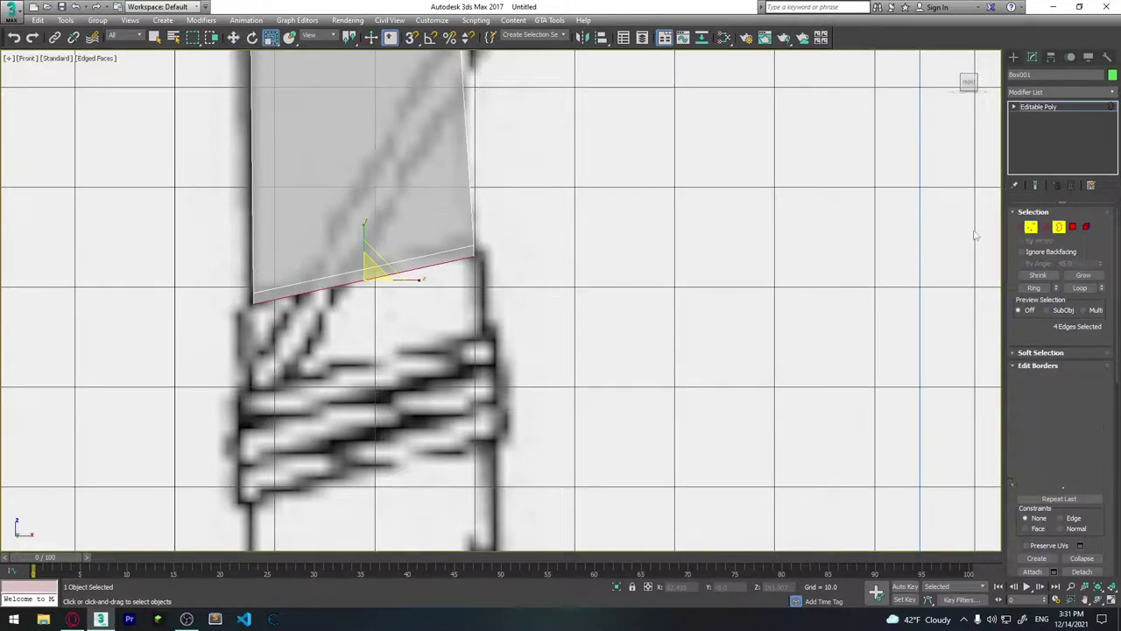
{"action": "left_click_drag", "start_coordinate": [466, 260], "coordinate": [467, 257]}
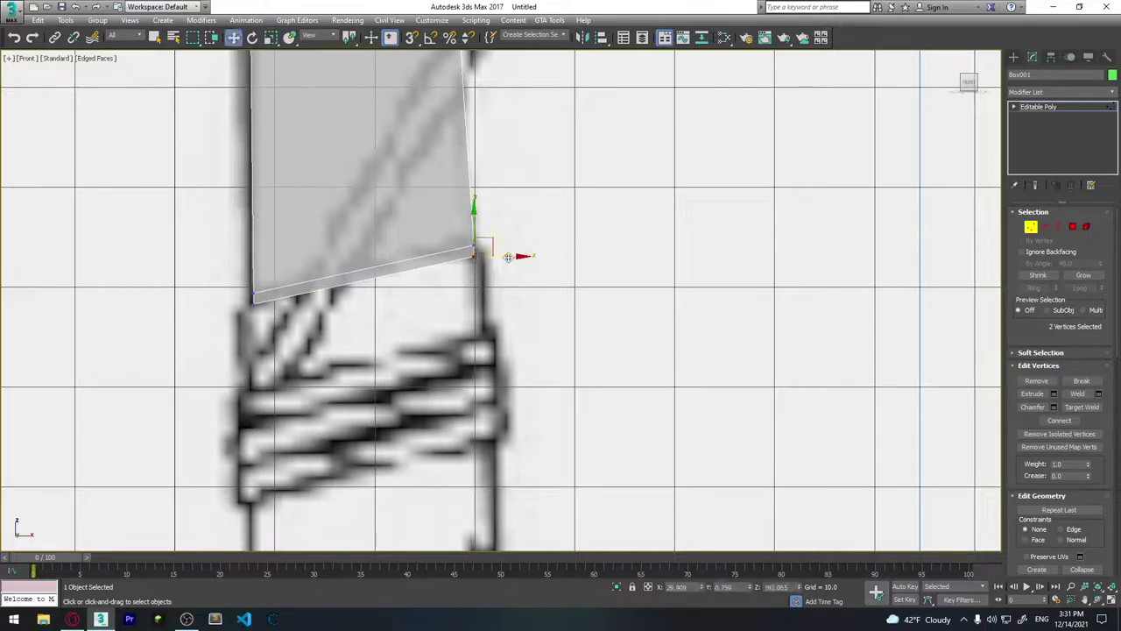
{"action": "key", "text": "w"}
{"action": "mouse_move", "coordinate": [234, 312]}
{"action": "left_mouse_down"}
{"action": "mouse_move", "coordinate": [270, 289]}
{"action": "mouse_move", "coordinate": [265, 308]}
{"action": "left_mouse_up"}
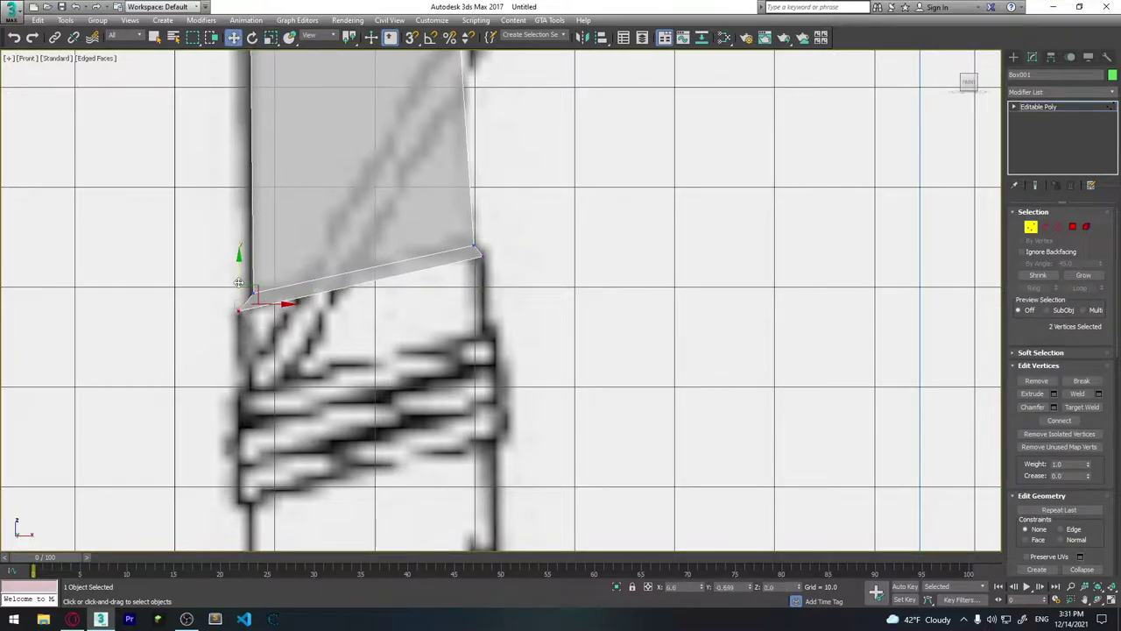
{"action": "scroll", "coordinate": [375, 349], "scroll_direction": "down", "scroll_amount": 3}
{"action": "scroll", "coordinate": [375, 348], "scroll_direction": "up", "scroll_amount": 3}
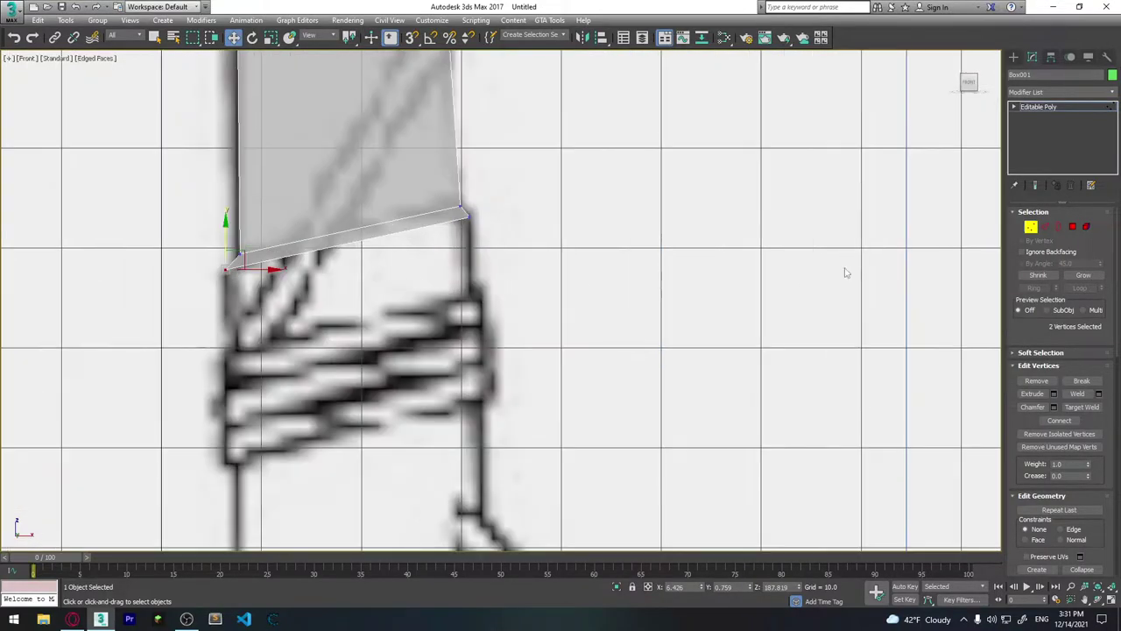
{"action": "left_click", "coordinate": [1057, 226]}
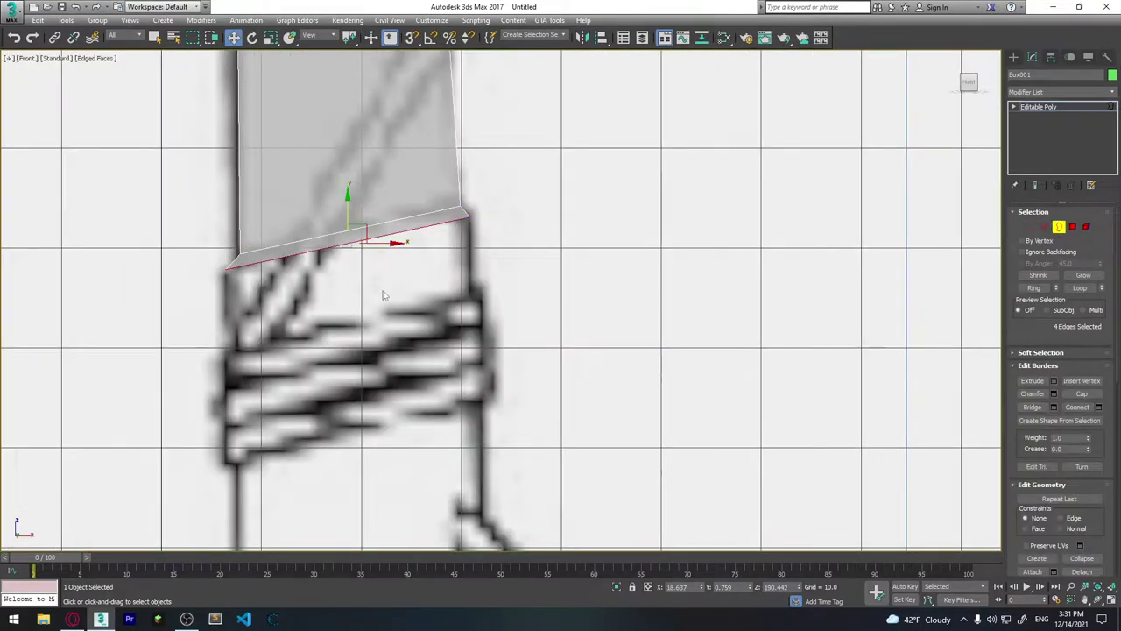
{"action": "scroll", "coordinate": [382, 252], "scroll_direction": "down", "scroll_amount": 5}
Shift-drag the bottom border down over the wrapped binding, then pull it further down the lower handle.
{"action": "scroll", "coordinate": [381, 252], "scroll_direction": "up", "scroll_amount": 2}
{"action": "scroll", "coordinate": [380, 252], "scroll_direction": "up", "scroll_amount": 4}
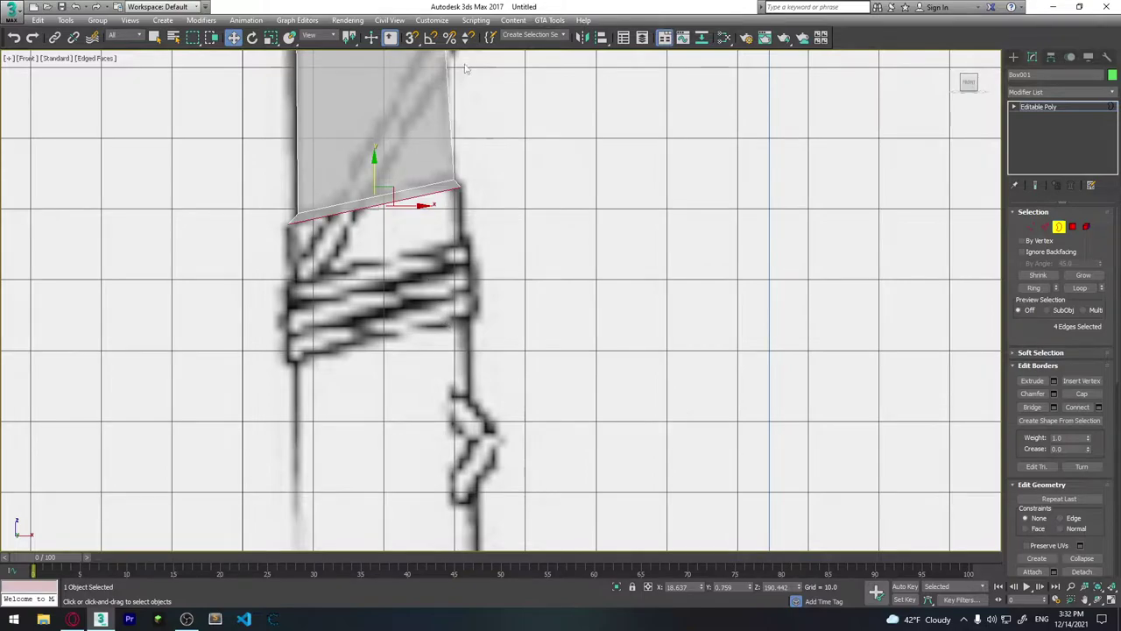
{"action": "left_click_drag", "start_coordinate": [373, 165], "coordinate": [404, 386], "text": "shift"}
{"action": "scroll", "coordinate": [385, 262], "scroll_direction": "down", "scroll_amount": 3}
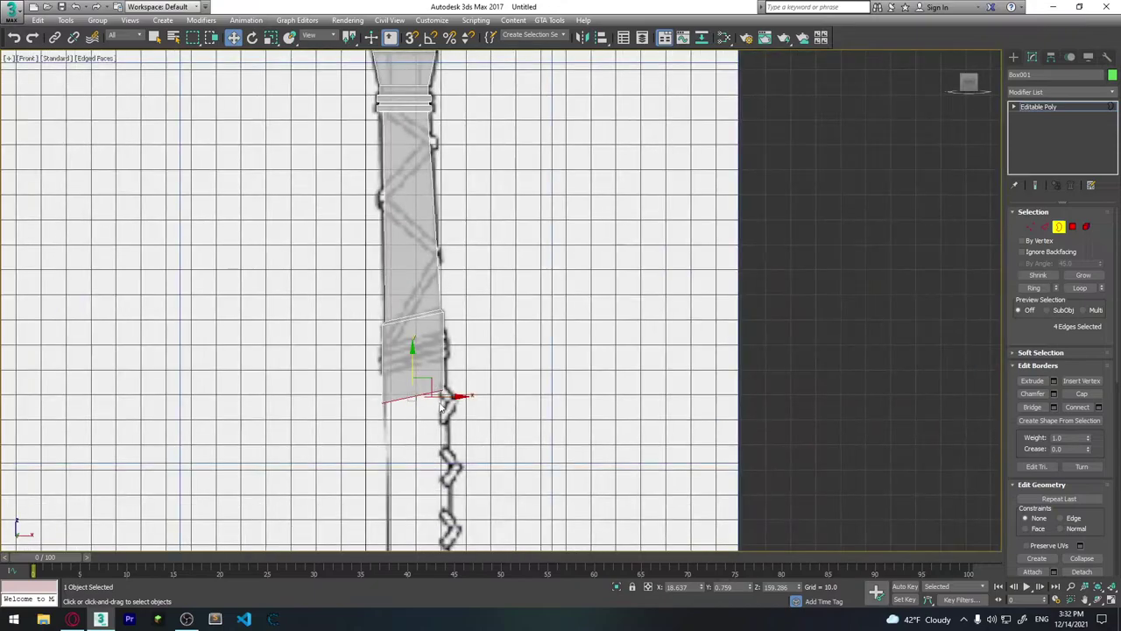
{"action": "scroll", "coordinate": [380, 231], "scroll_direction": "down", "scroll_amount": 3}
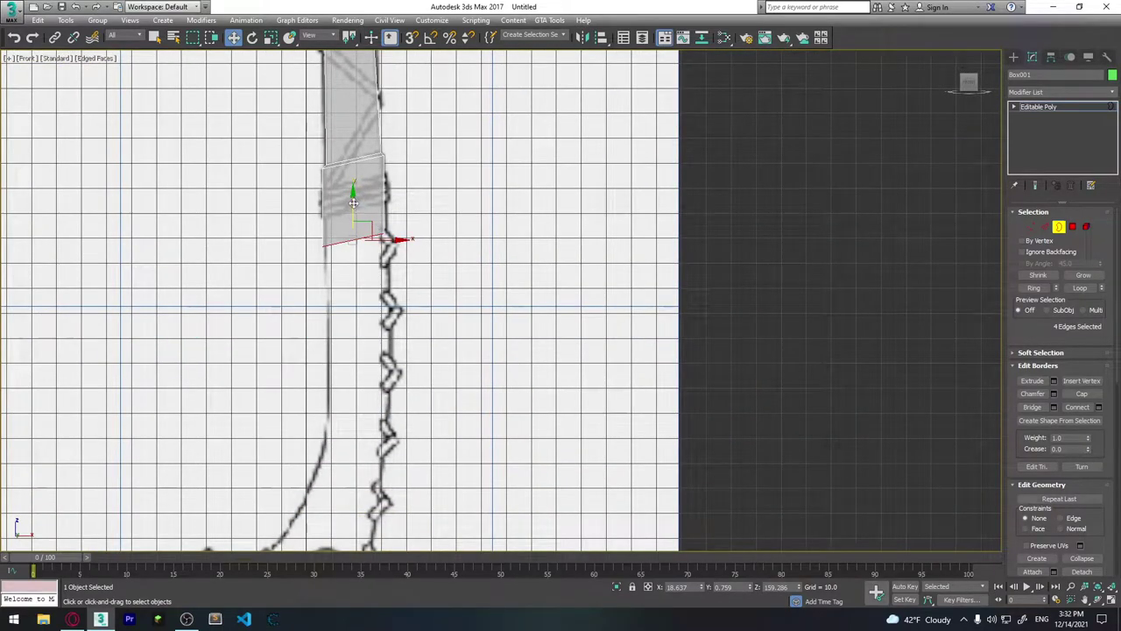
{"action": "left_click_drag", "start_coordinate": [353, 202], "coordinate": [410, 413]}
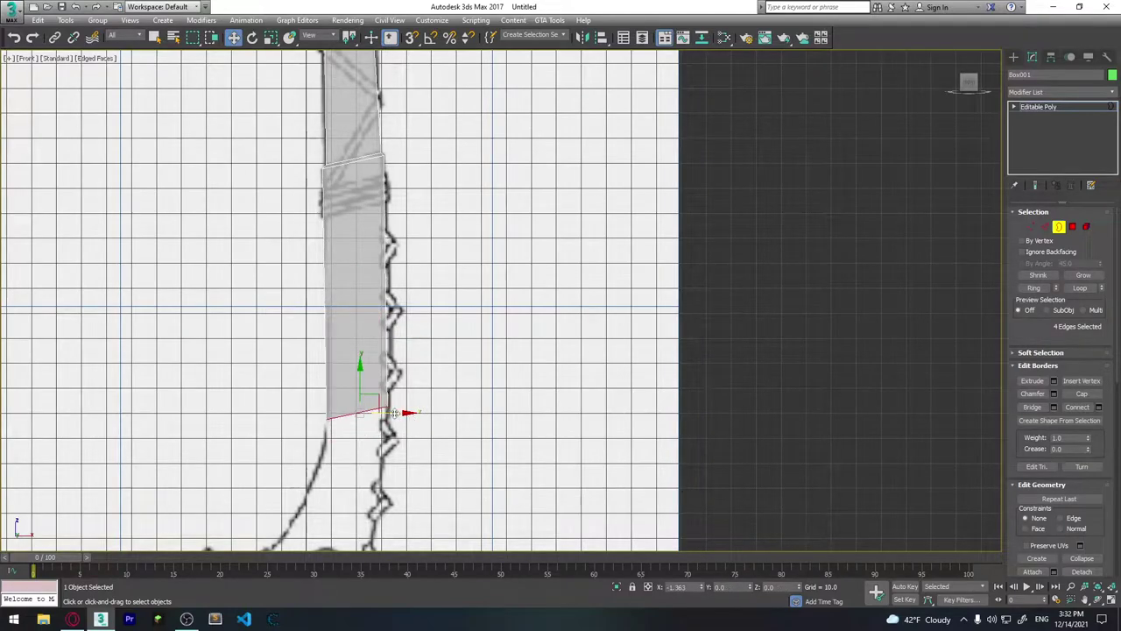
Rotate the handle's tilted bottom border until it is level.
{"action": "key", "text": "e"}
{"action": "left_click_drag", "start_coordinate": [404, 402], "coordinate": [406, 406]}
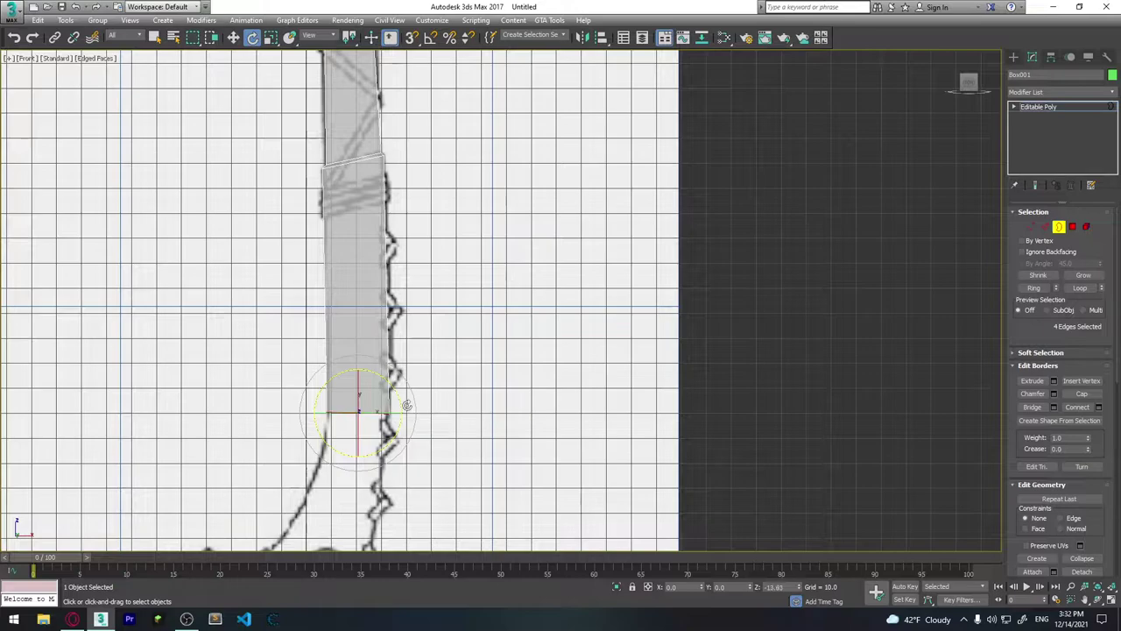
{"action": "scroll", "coordinate": [406, 404], "scroll_direction": "down", "scroll_amount": 3}
{"action": "scroll", "coordinate": [421, 300], "scroll_direction": "up", "scroll_amount": 6}
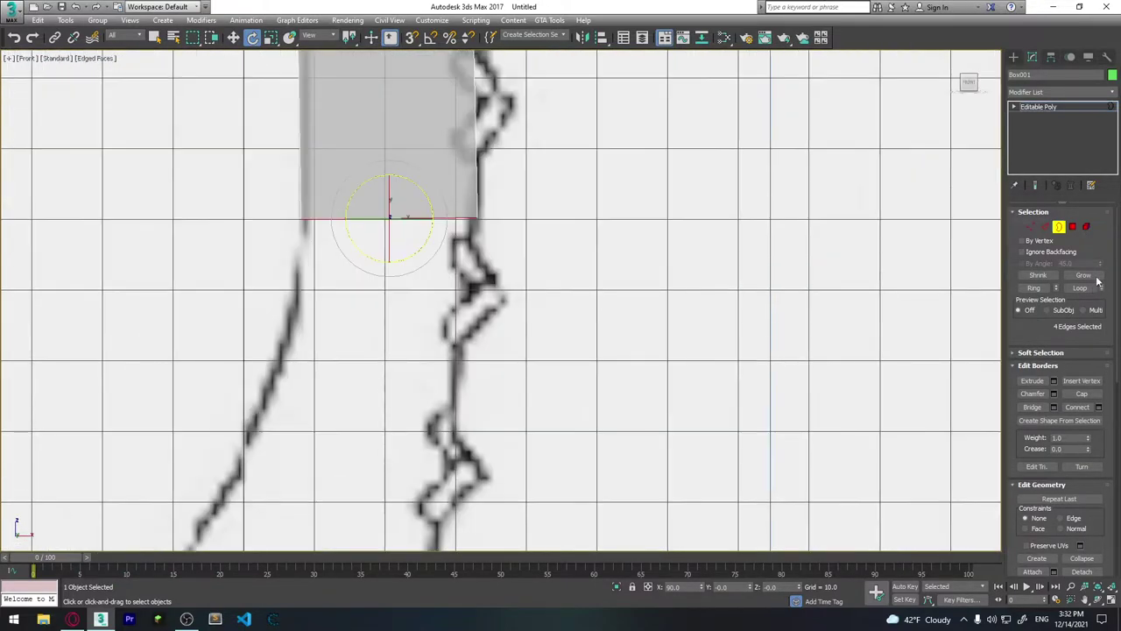
Shift-drag the bottom border down into another row of faces, then slide it left along X.
{"action": "key", "text": "w"}
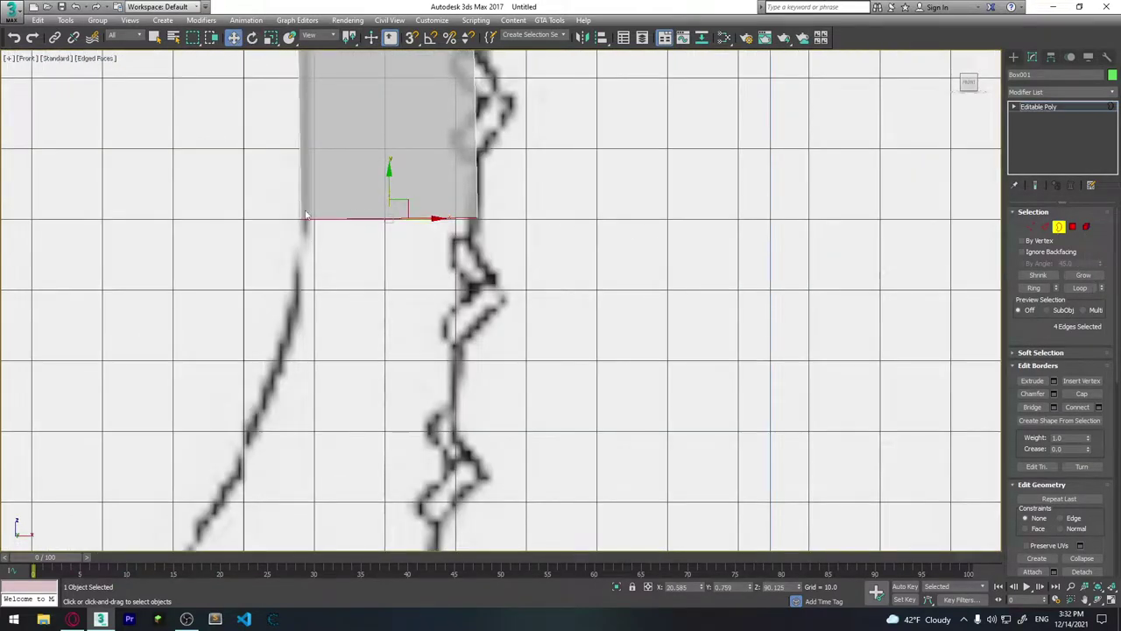
{"action": "scroll", "coordinate": [419, 230], "scroll_direction": "down", "scroll_amount": 2}
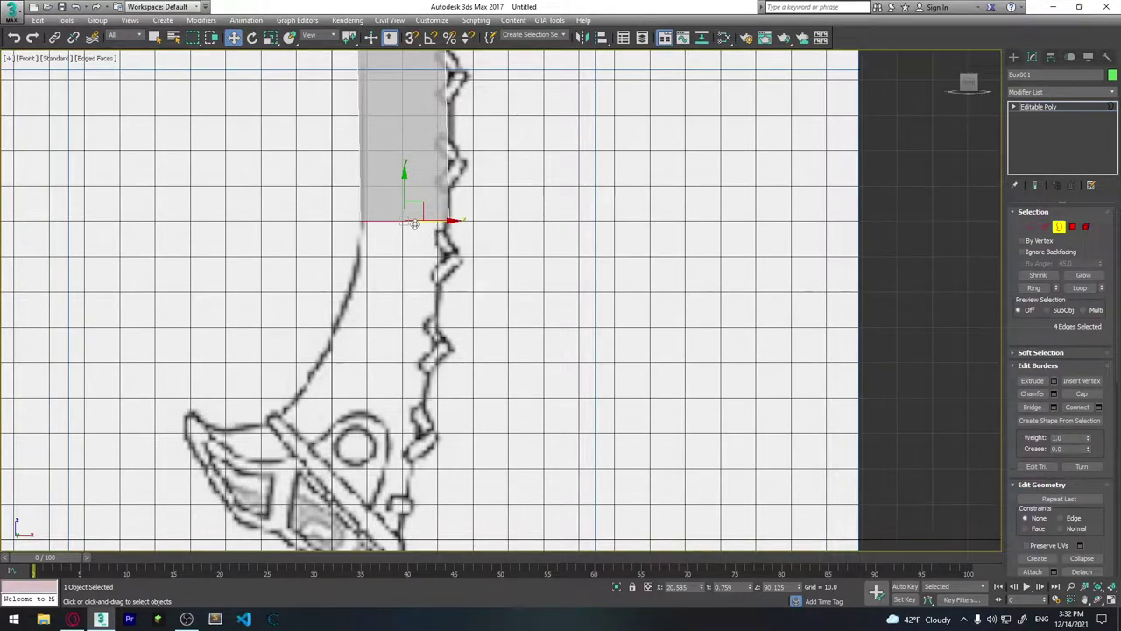
{"action": "left_click_drag", "start_coordinate": [406, 188], "coordinate": [399, 243], "text": "shift"}
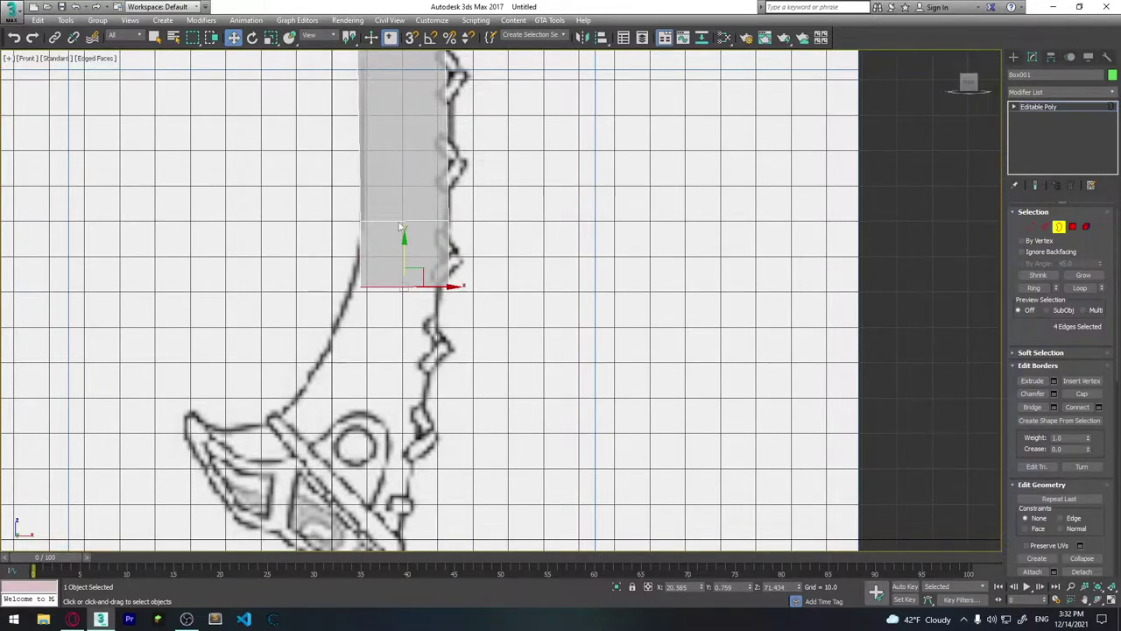
{"action": "left_click_drag", "start_coordinate": [447, 286], "coordinate": [437, 287]}
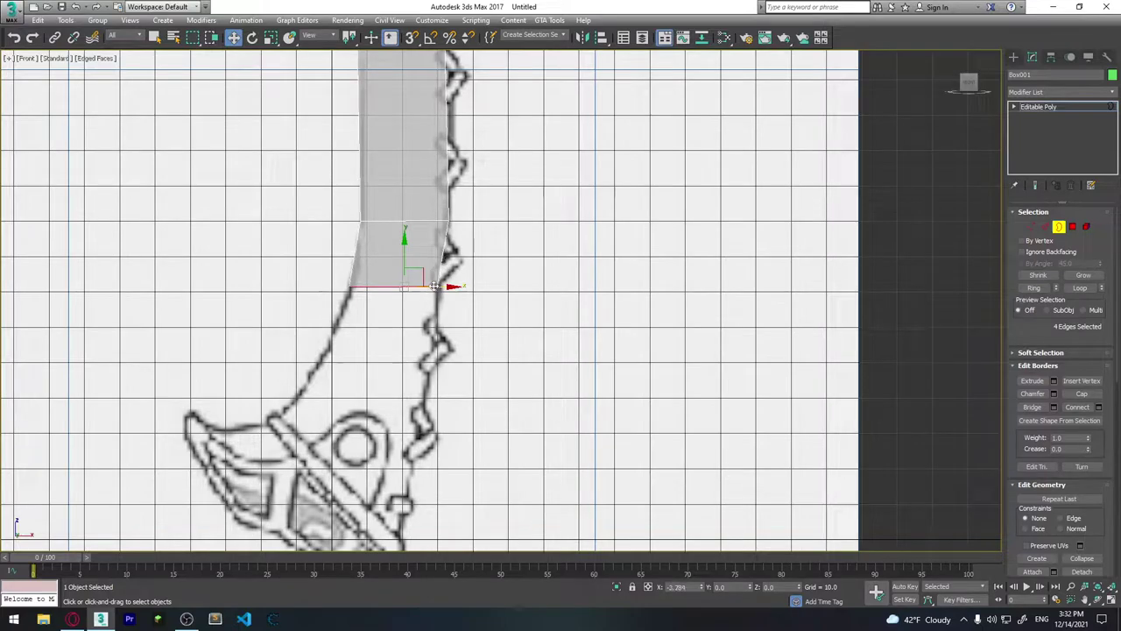
Tilt the bottom edges clockwise to match the hilt's curve.
{"action": "middle_click_drag", "start_coordinate": [435, 287], "coordinate": [488, 231]}
{"action": "key", "text": "e"}
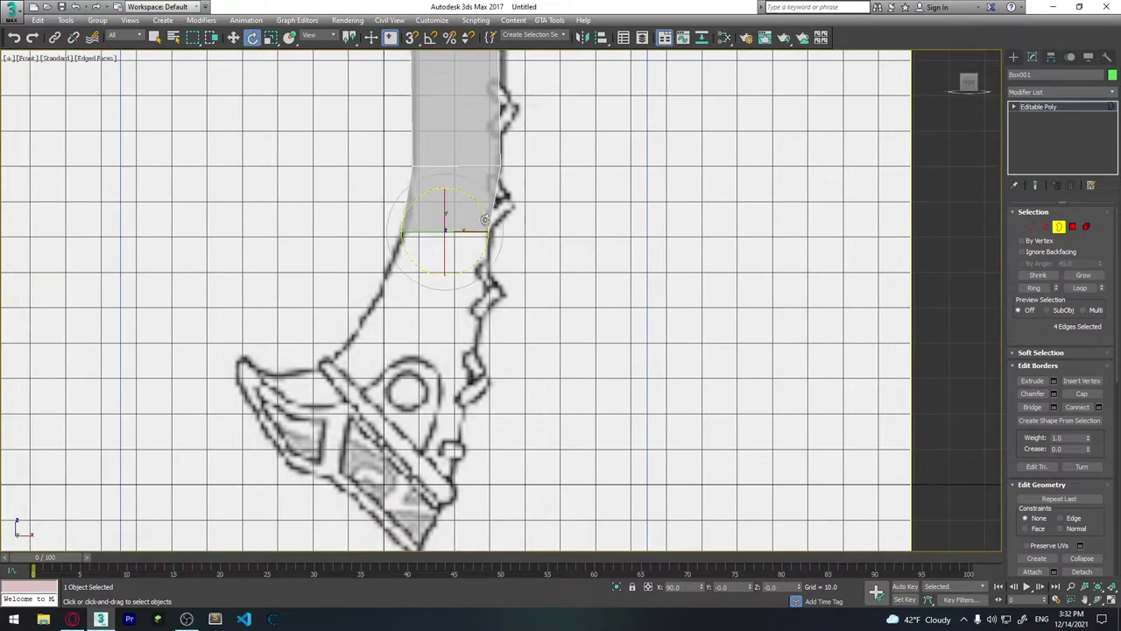
{"action": "left_click_drag", "start_coordinate": [485, 219], "coordinate": [484, 238]}
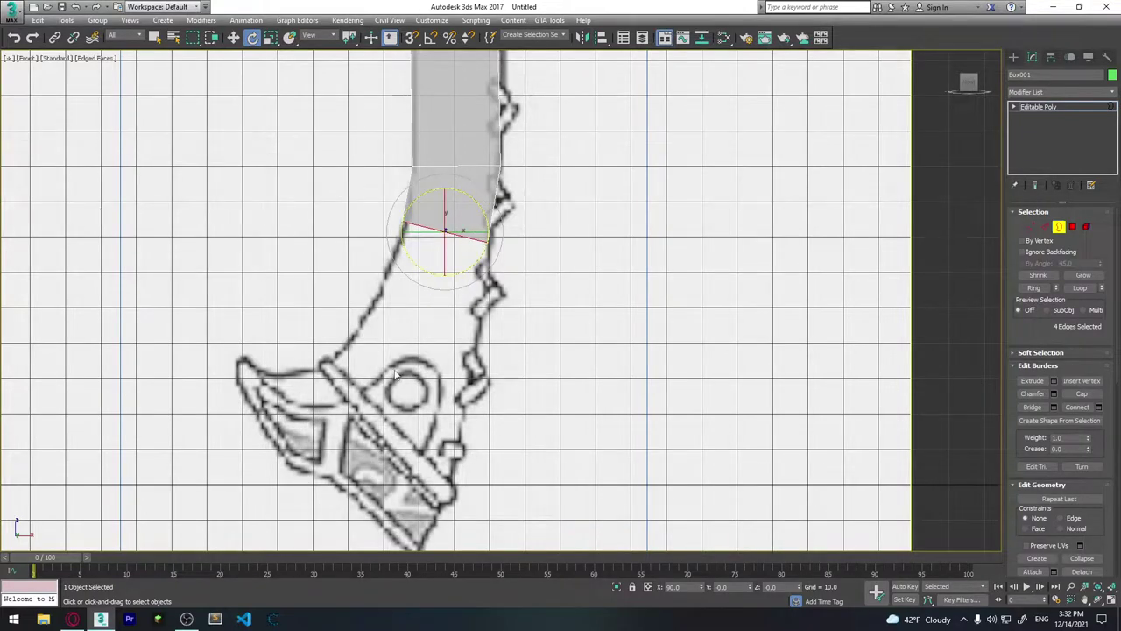
{"action": "key", "text": "w"}
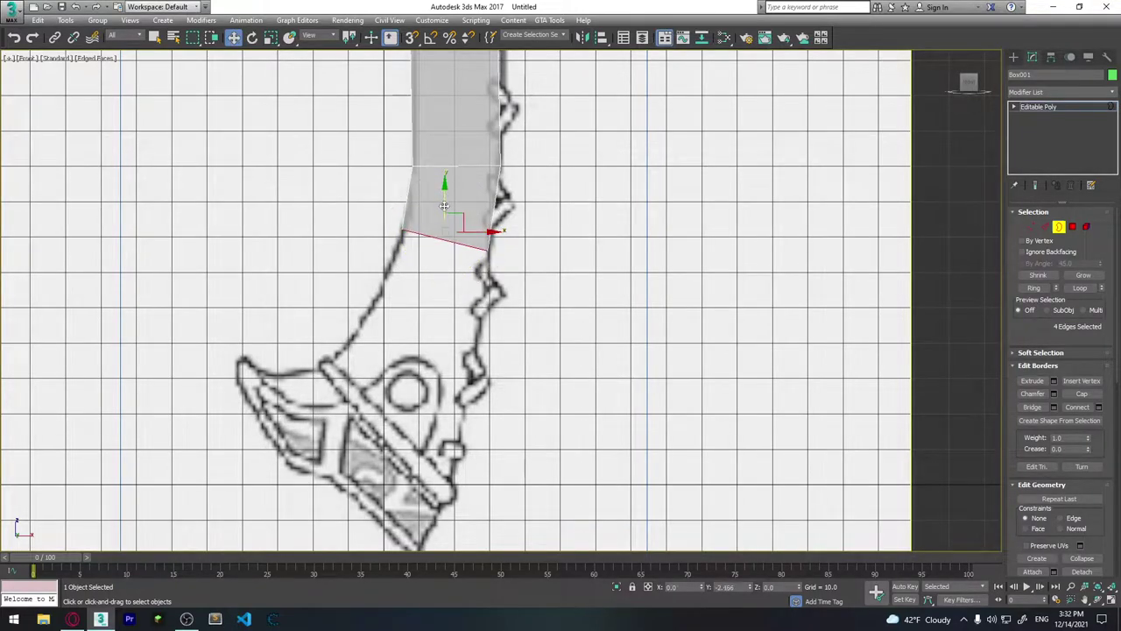
Extrude a new row of faces downward and shift the bottom border up and right.
{"action": "scroll", "coordinate": [478, 240], "scroll_direction": "up", "scroll_amount": 1}
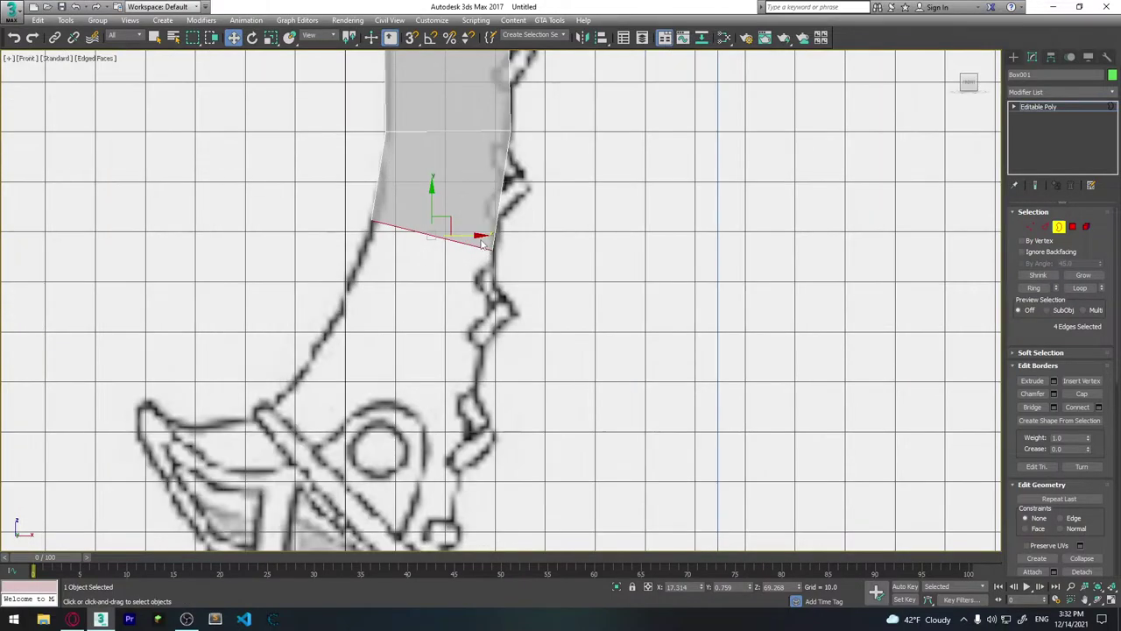
{"action": "scroll", "coordinate": [460, 235], "scroll_direction": "up", "scroll_amount": 1}
{"action": "scroll", "coordinate": [458, 234], "scroll_direction": "down", "scroll_amount": 1}
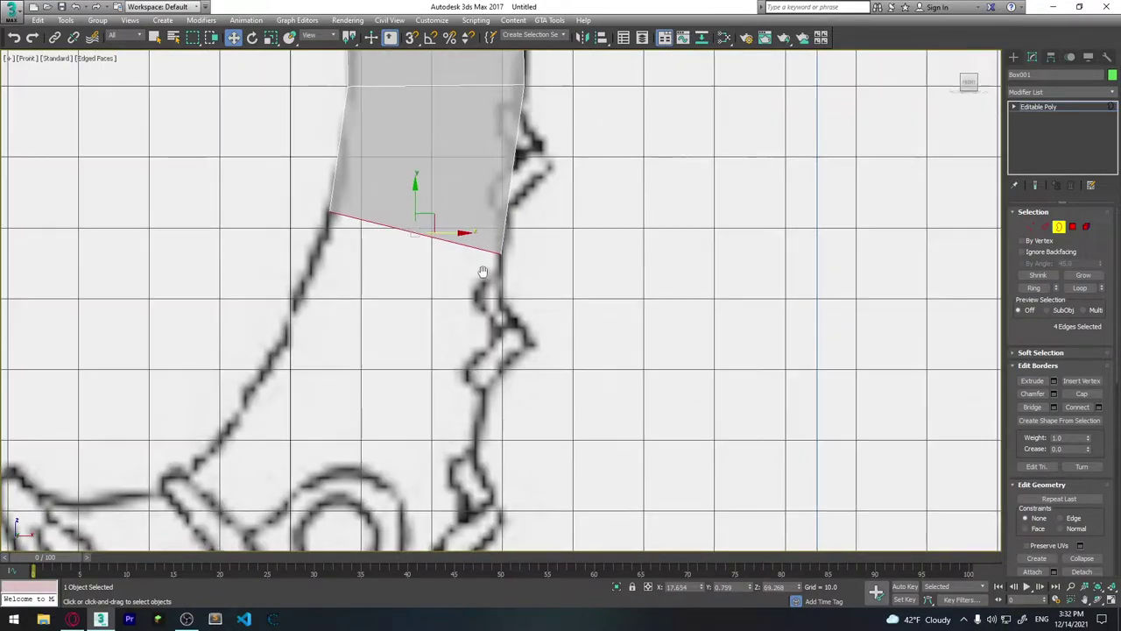
{"action": "scroll", "coordinate": [482, 263], "scroll_direction": "down", "scroll_amount": 2}
{"action": "scroll", "coordinate": [499, 224], "scroll_direction": "down", "scroll_amount": 2}
{"action": "middle_click_drag", "start_coordinate": [500, 224], "coordinate": [518, 215]}
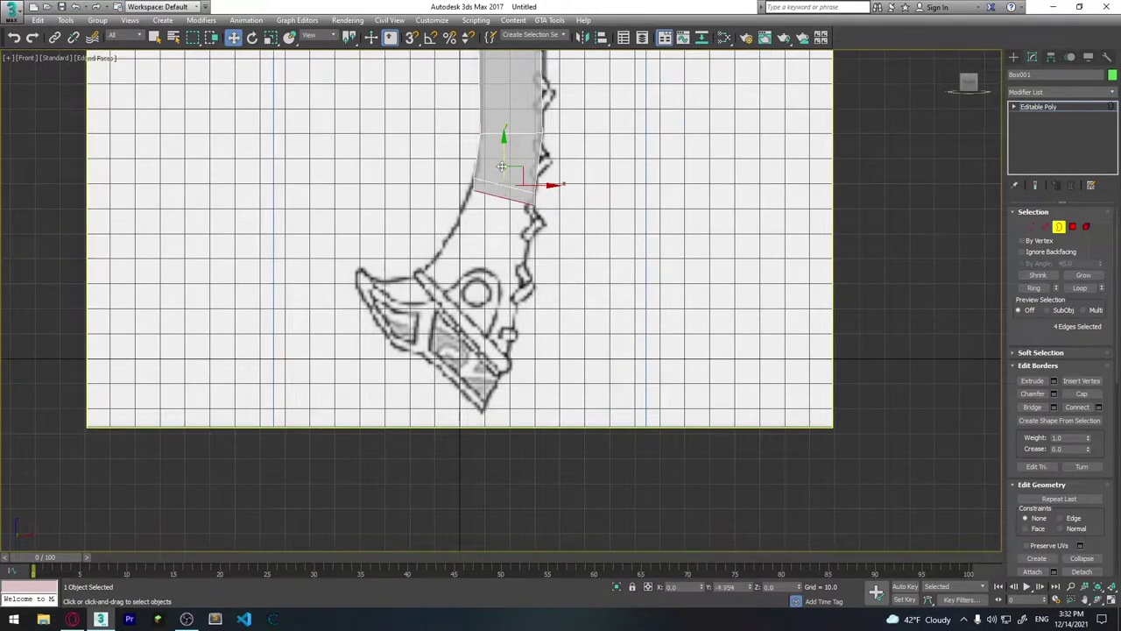
{"action": "mouse_move", "coordinate": [536, 191]}
{"action": "left_mouse_down", "text": "shift"}
{"action": "mouse_move", "coordinate": [536, 248]}
{"action": "mouse_move", "coordinate": [514, 248]}
{"action": "left_mouse_up", "text": "shift"}
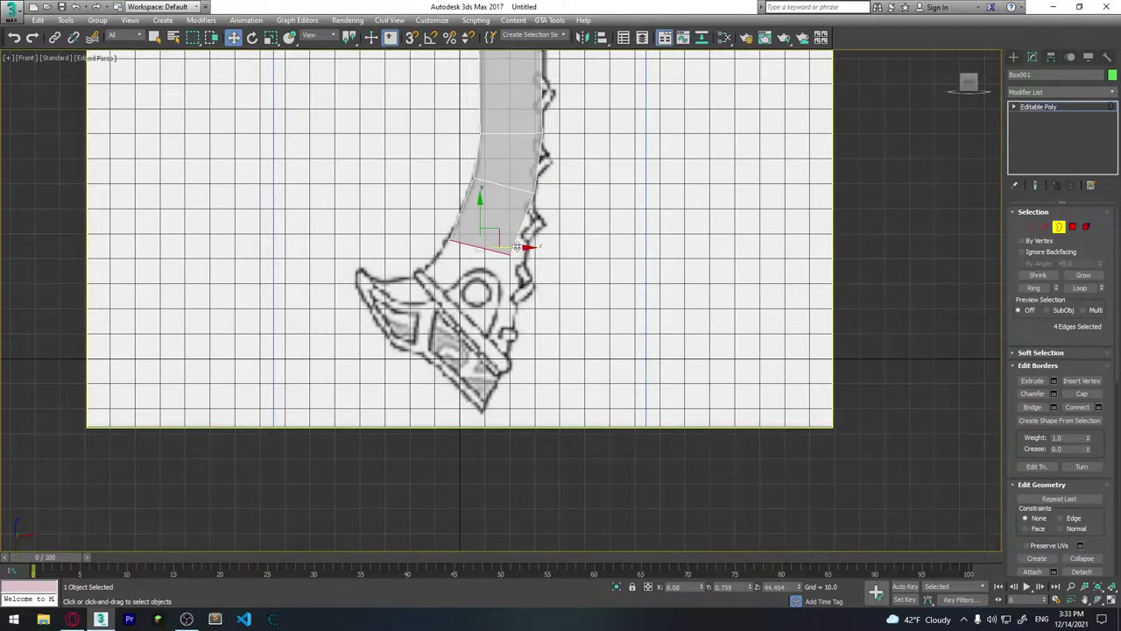
{"action": "scroll", "coordinate": [513, 248], "scroll_direction": "up", "scroll_amount": 2}
{"action": "left_click_drag", "start_coordinate": [449, 219], "coordinate": [464, 182]}
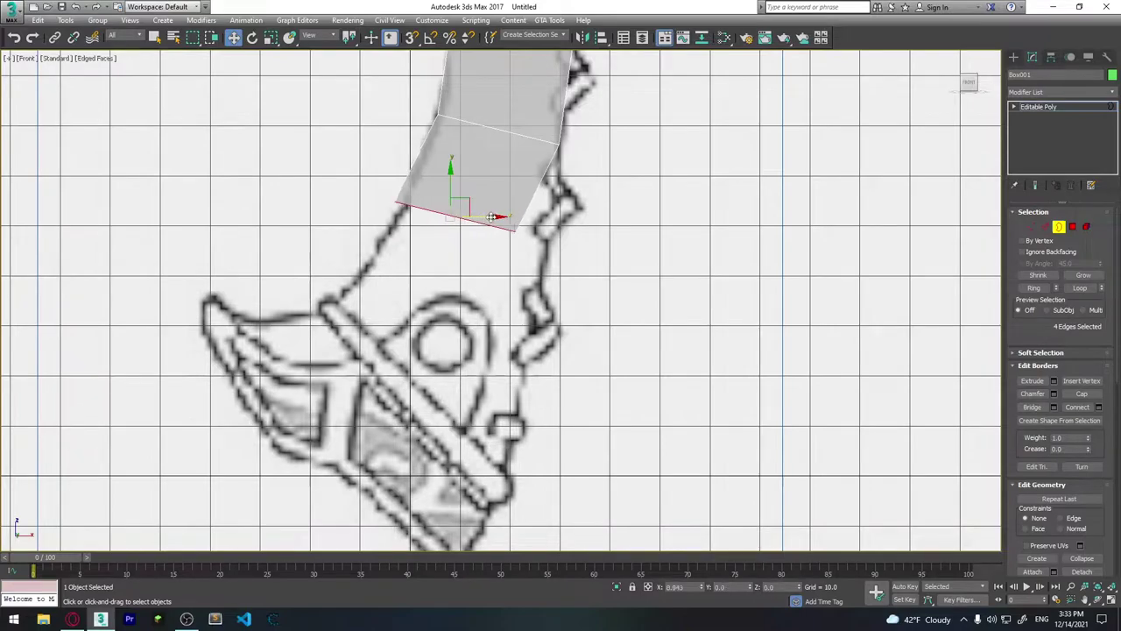
Adjust the bottom-right corner vertices, then extrude another row of faces downward.
{"action": "left_click", "coordinate": [1030, 227]}
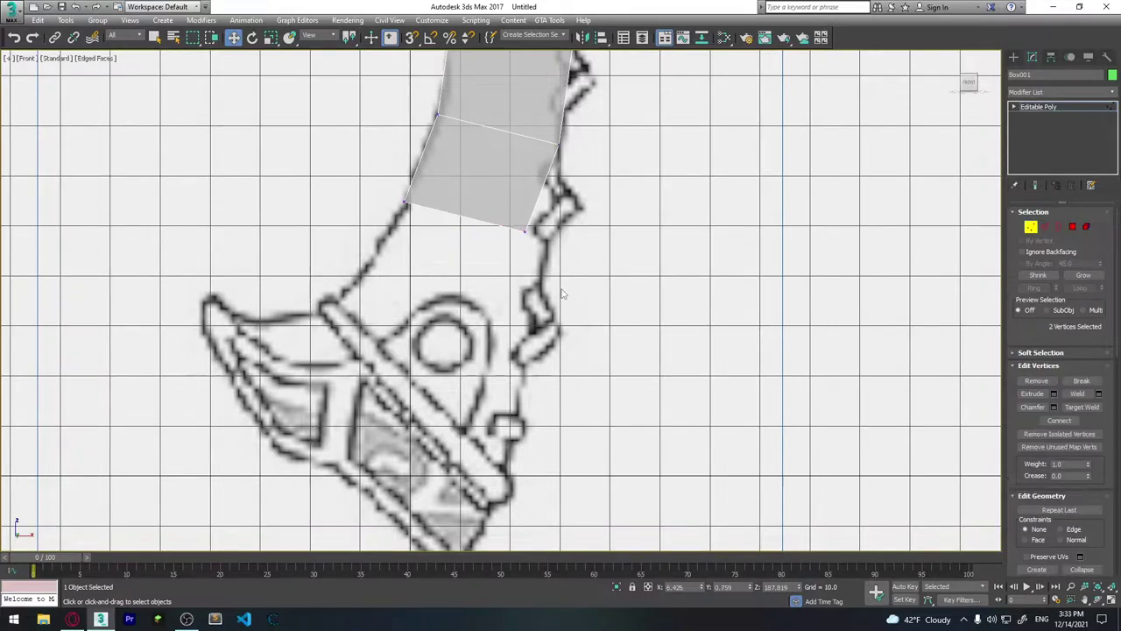
{"action": "mouse_move", "coordinate": [508, 214]}
{"action": "left_mouse_down"}
{"action": "mouse_move", "coordinate": [570, 261]}
{"action": "mouse_move", "coordinate": [583, 230]}
{"action": "mouse_move", "coordinate": [545, 225]}
{"action": "left_mouse_up"}
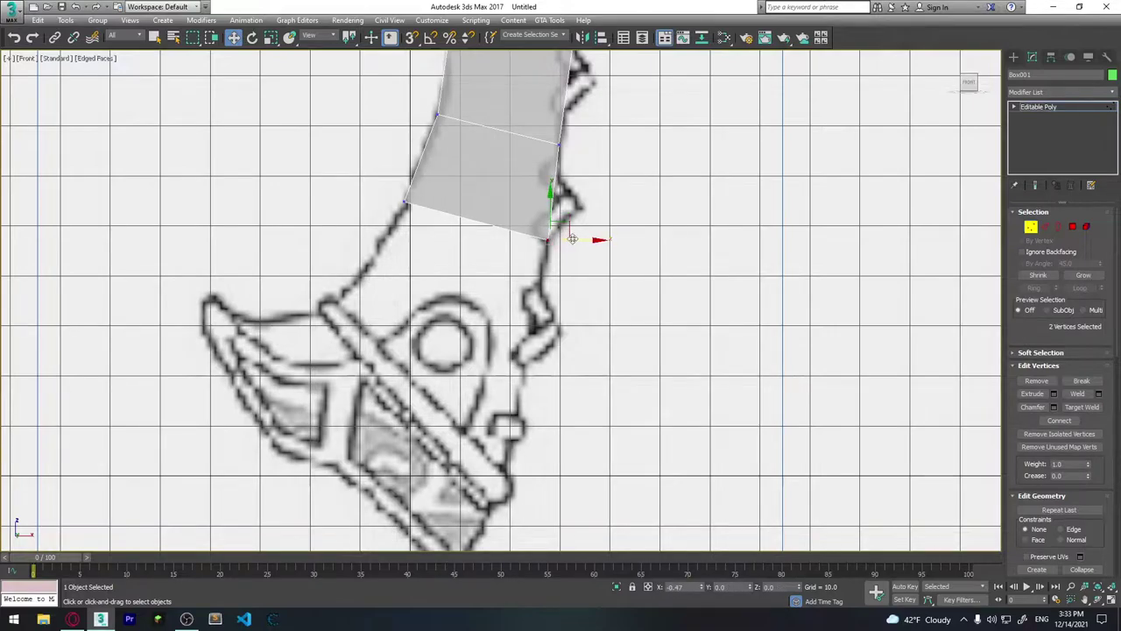
{"action": "left_click", "coordinate": [1059, 228]}
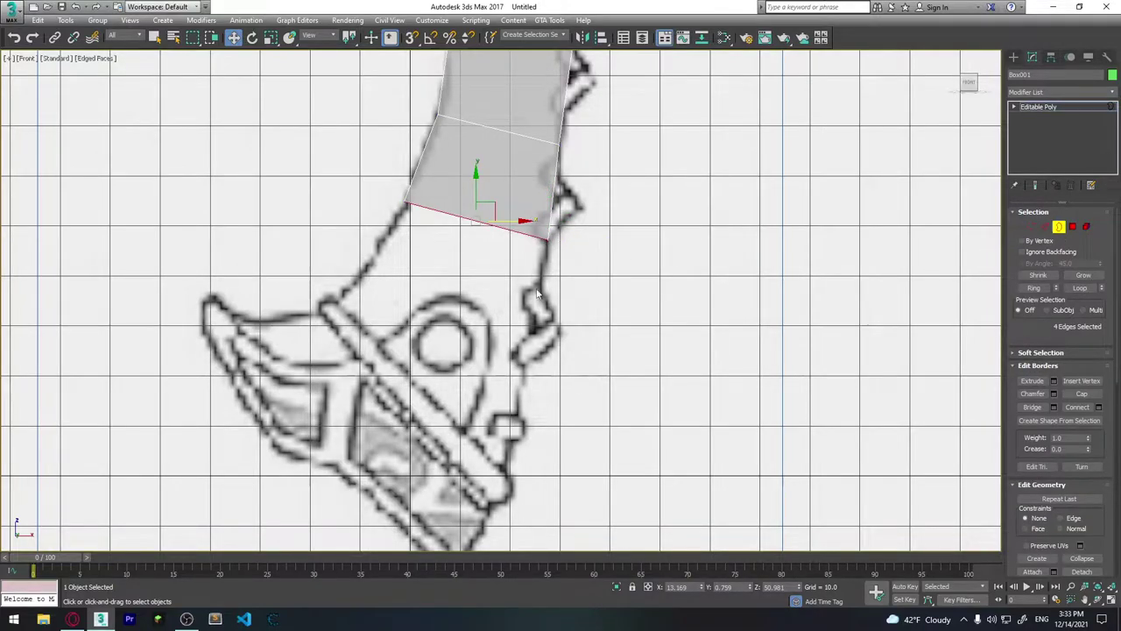
{"action": "middle_click_drag", "start_coordinate": [537, 295], "coordinate": [600, 261]}
{"action": "left_click_drag", "start_coordinate": [538, 175], "coordinate": [560, 281], "text": "shift"}
{"action": "key", "text": "e"}
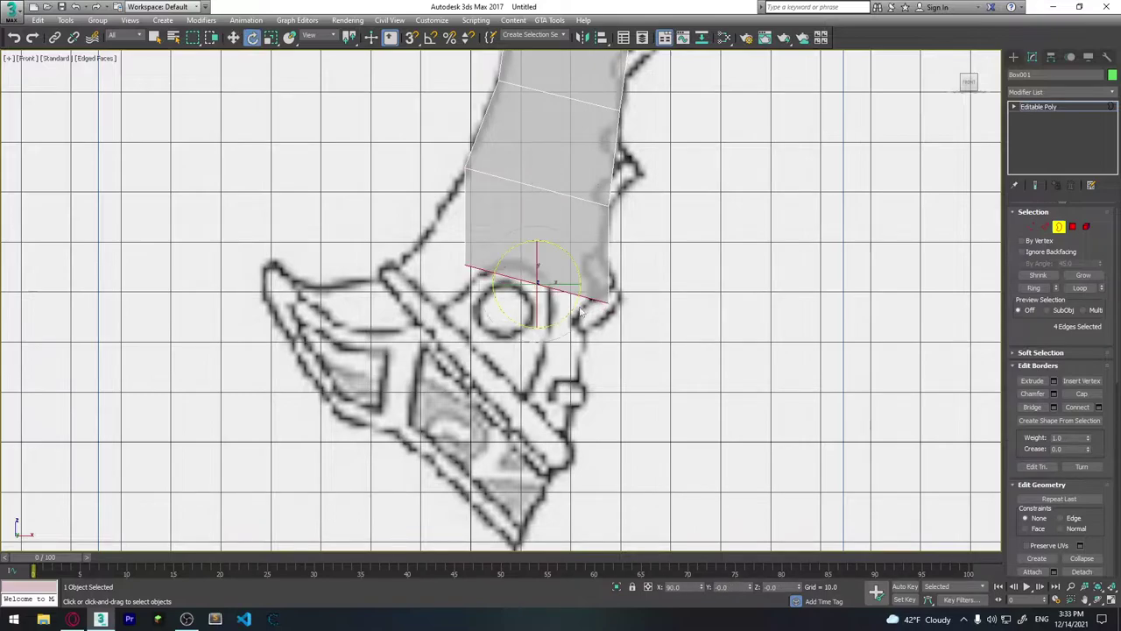
{"action": "key", "text": "w"}
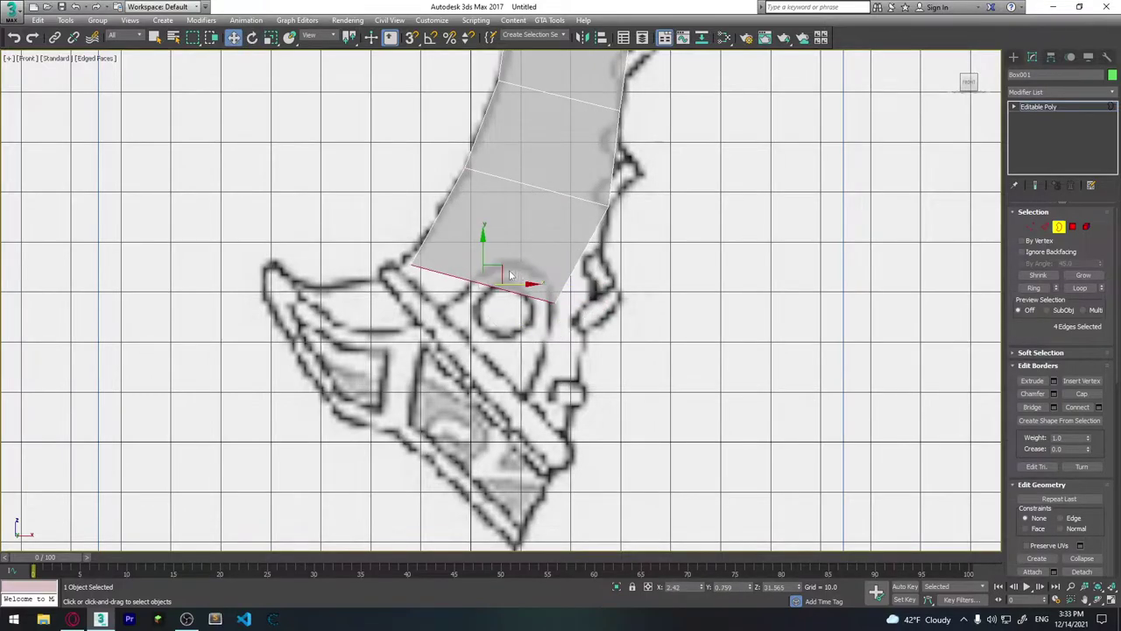
Pull the lower-right corner vertices down onto the reference outline.
{"action": "key", "text": "1"}
{"action": "left_click_drag", "start_coordinate": [607, 205], "coordinate": [579, 318]}
{"action": "left_click", "coordinate": [1059, 228]}
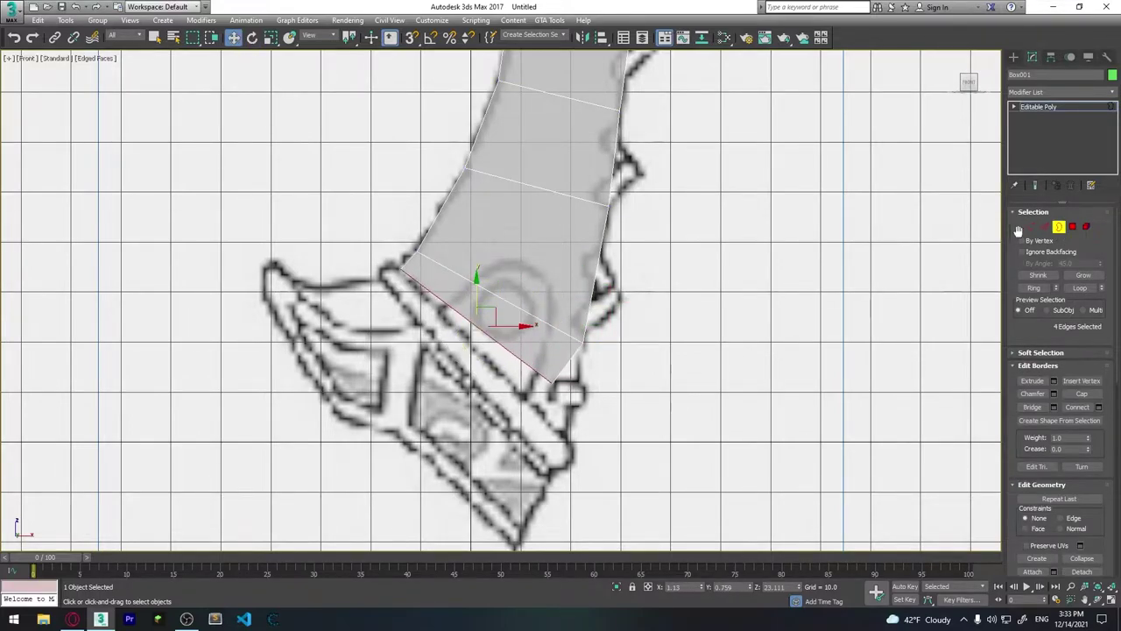
{"action": "key", "text": "1"}
{"action": "left_click", "coordinate": [552, 378]}
{"action": "left_click_drag", "start_coordinate": [578, 379], "coordinate": [597, 438]}
{"action": "middle_click_drag", "start_coordinate": [598, 438], "coordinate": [581, 394]}
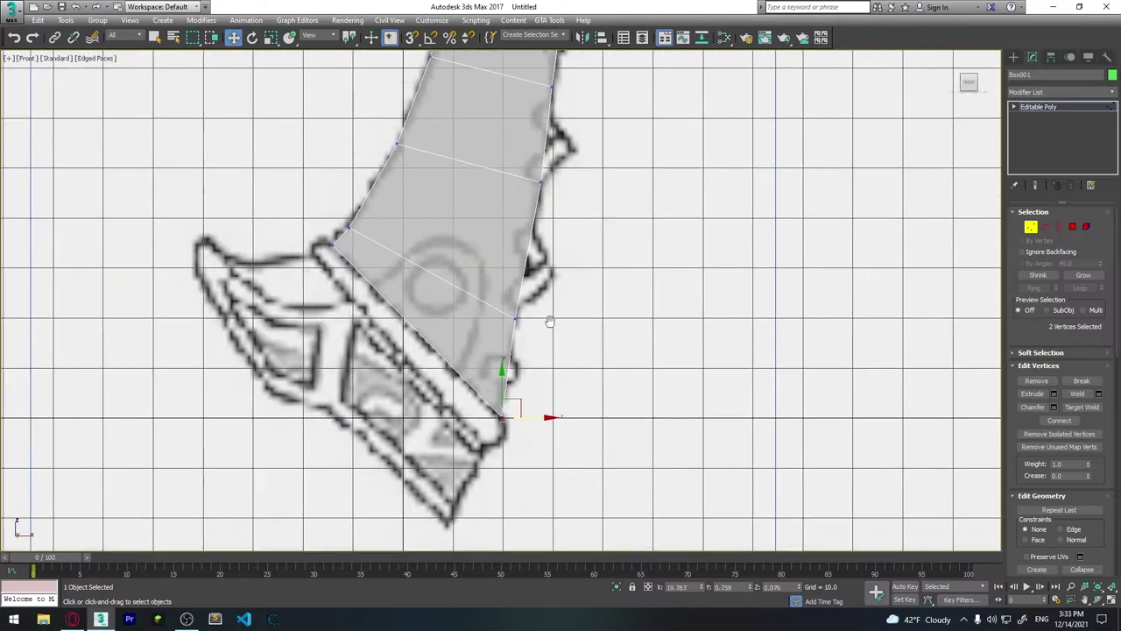
Move the corner vertices at the handle's lower tip left and down onto the outline.
{"action": "key", "text": "3"}
{"action": "left_click", "coordinate": [1032, 228]}
{"action": "scroll", "coordinate": [413, 181], "scroll_direction": "up", "scroll_amount": 4}
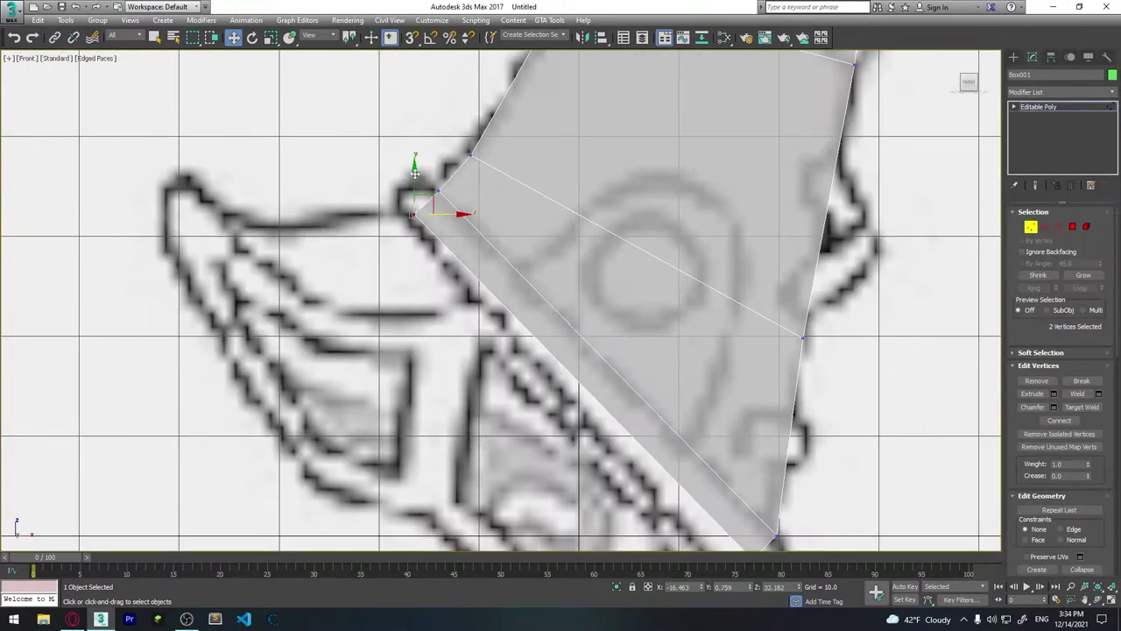
{"action": "middle_click_drag", "start_coordinate": [722, 496], "coordinate": [529, 279]}
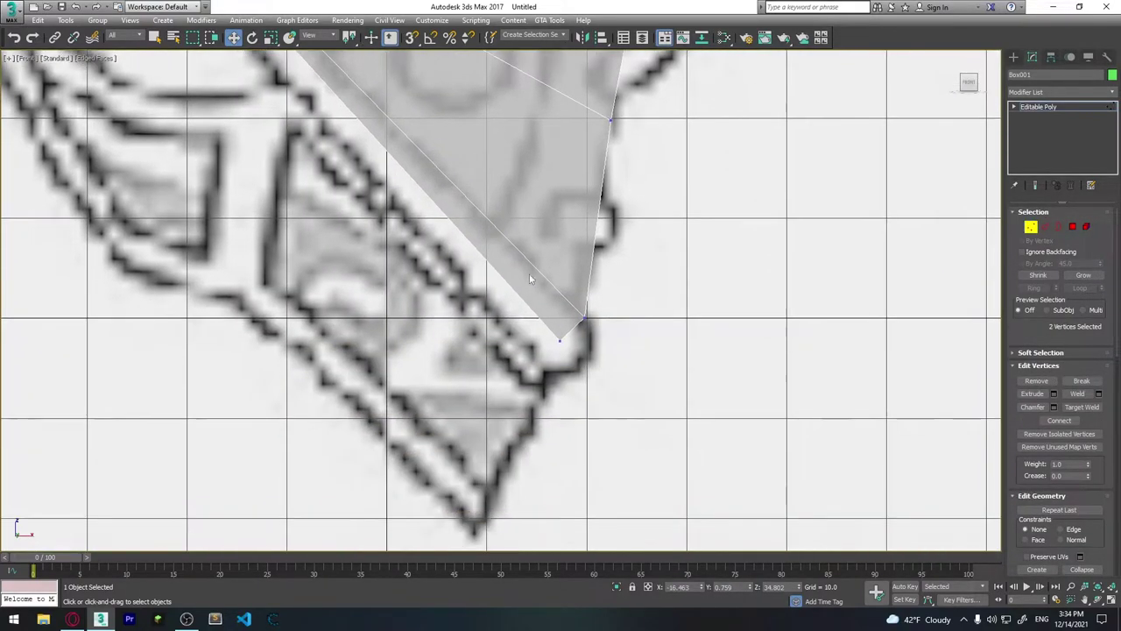
{"action": "scroll", "coordinate": [586, 340], "scroll_direction": "down", "scroll_amount": 2}
{"action": "key", "text": "3"}
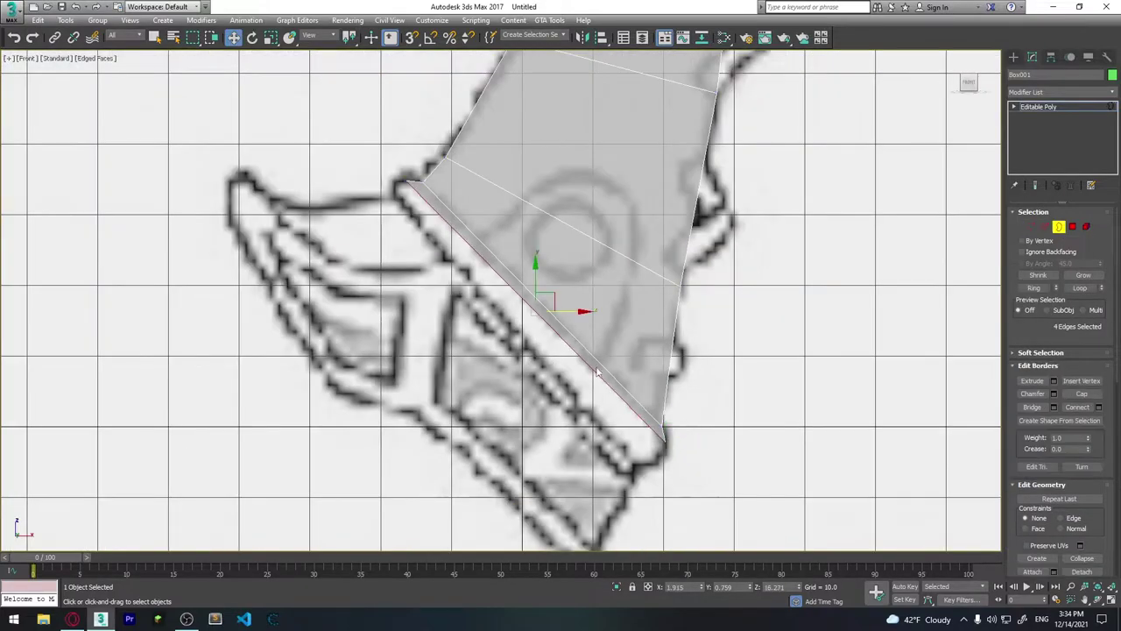
{"action": "scroll", "coordinate": [567, 320], "scroll_direction": "up", "scroll_amount": 2}
{"action": "key", "text": "1"}
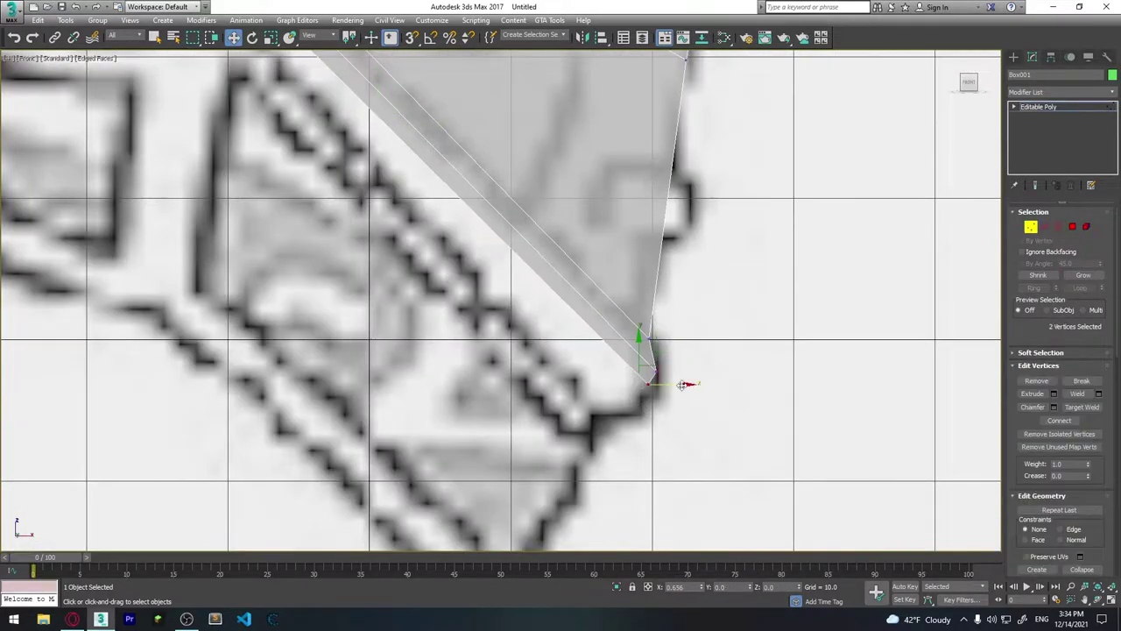
{"action": "scroll", "coordinate": [511, 261], "scroll_direction": "up", "scroll_amount": 3}
{"action": "scroll", "coordinate": [503, 251], "scroll_direction": "down", "scroll_amount": 2}
{"action": "key", "text": "3"}
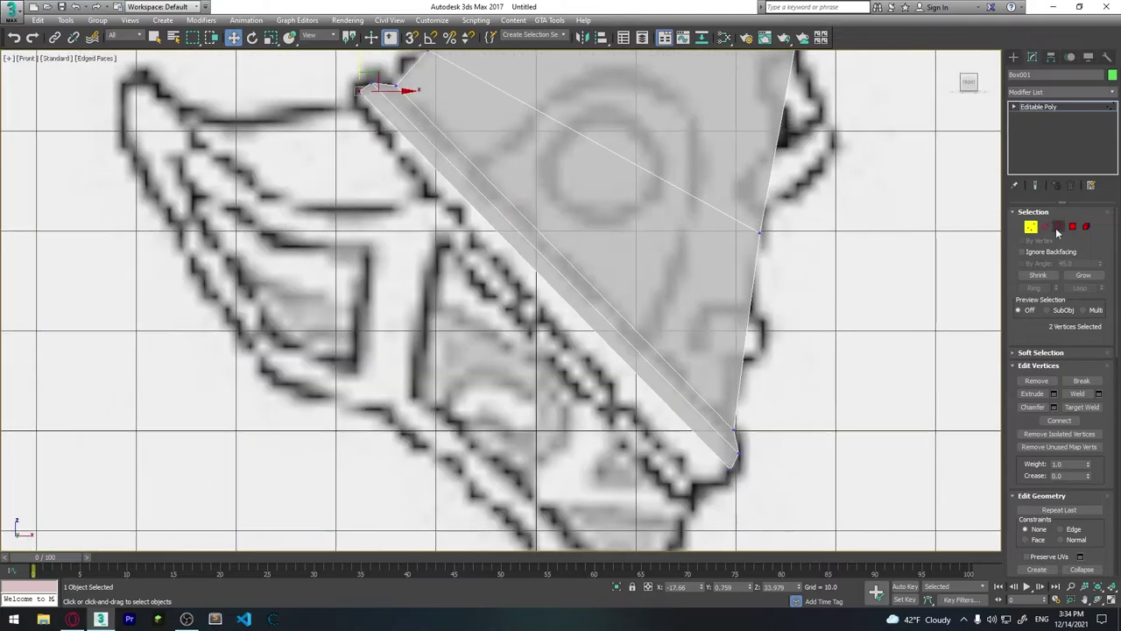
{"action": "scroll", "coordinate": [408, 209], "scroll_direction": "up", "scroll_amount": 3}
{"action": "key", "text": "1"}
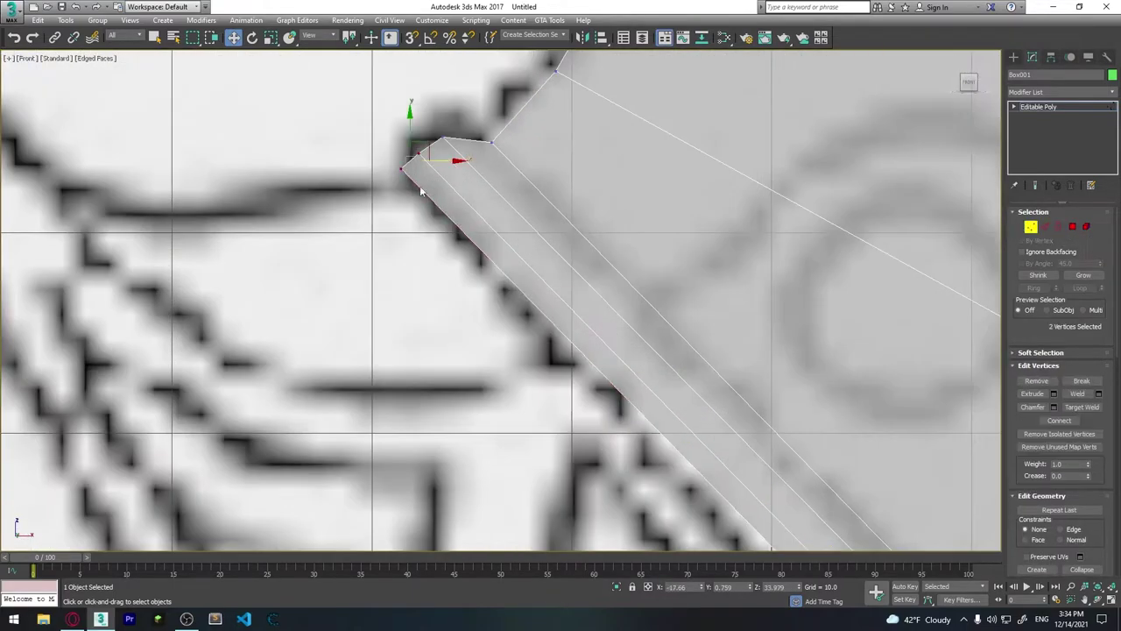
{"action": "scroll", "coordinate": [525, 344], "scroll_direction": "up", "scroll_amount": 2}
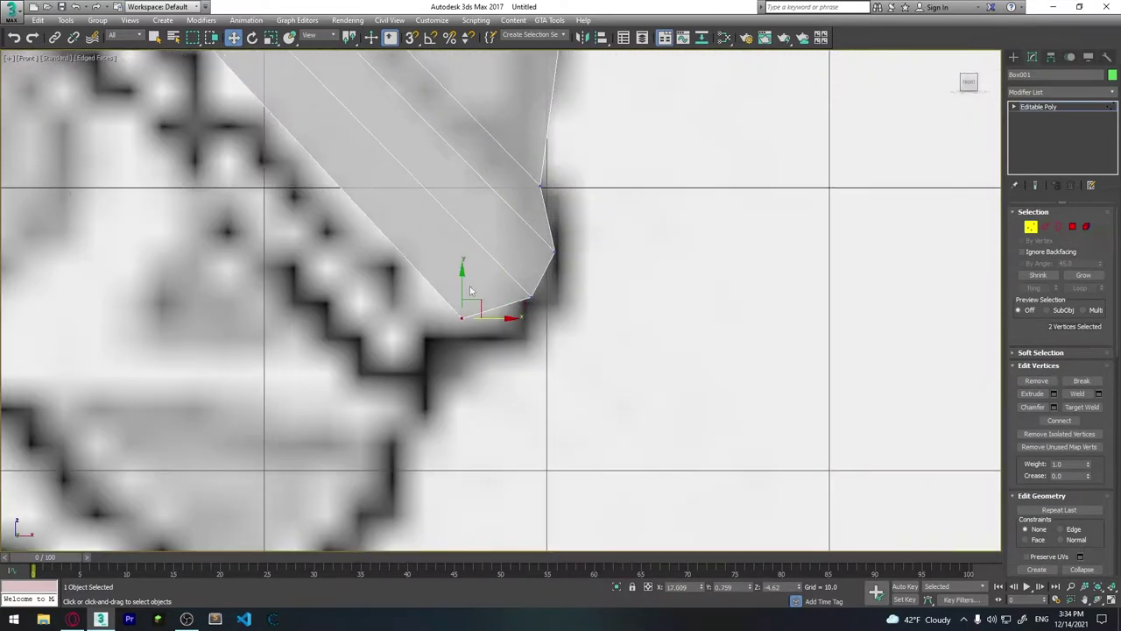
{"action": "left_click_drag", "start_coordinate": [525, 344], "coordinate": [477, 349]}
Pull the bottom vertex down to the reference tip and nudge the neighbouring vertices into place.
{"action": "scroll", "coordinate": [477, 349], "scroll_direction": "down", "scroll_amount": 3}
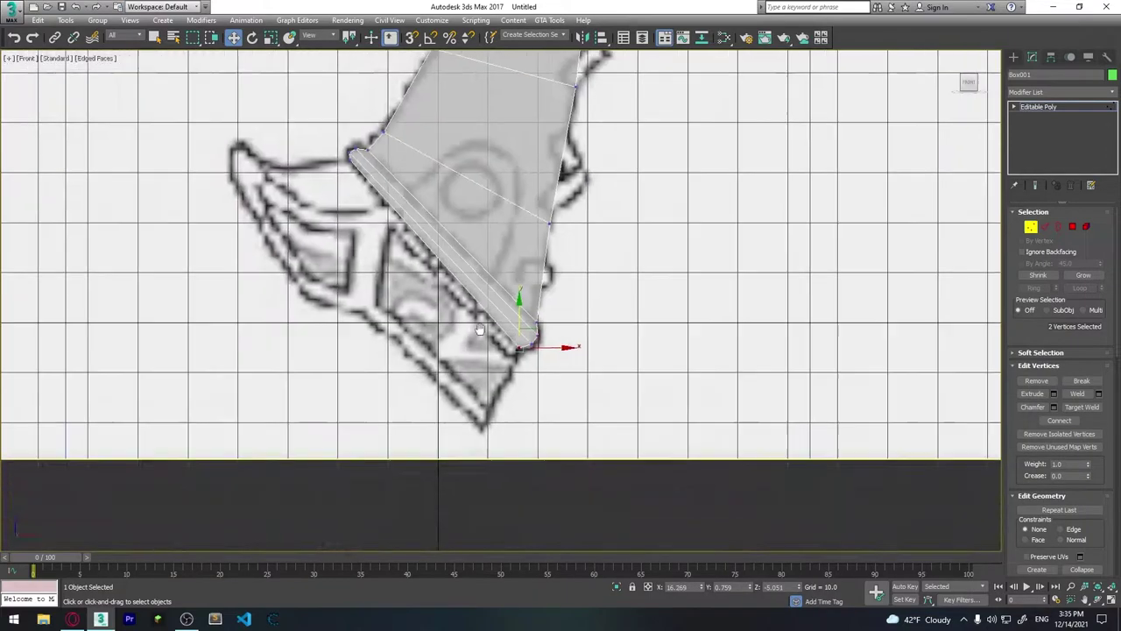
{"action": "scroll", "coordinate": [454, 230], "scroll_direction": "up", "scroll_amount": 2}
{"action": "key", "text": "3"}
{"action": "key", "text": "1"}
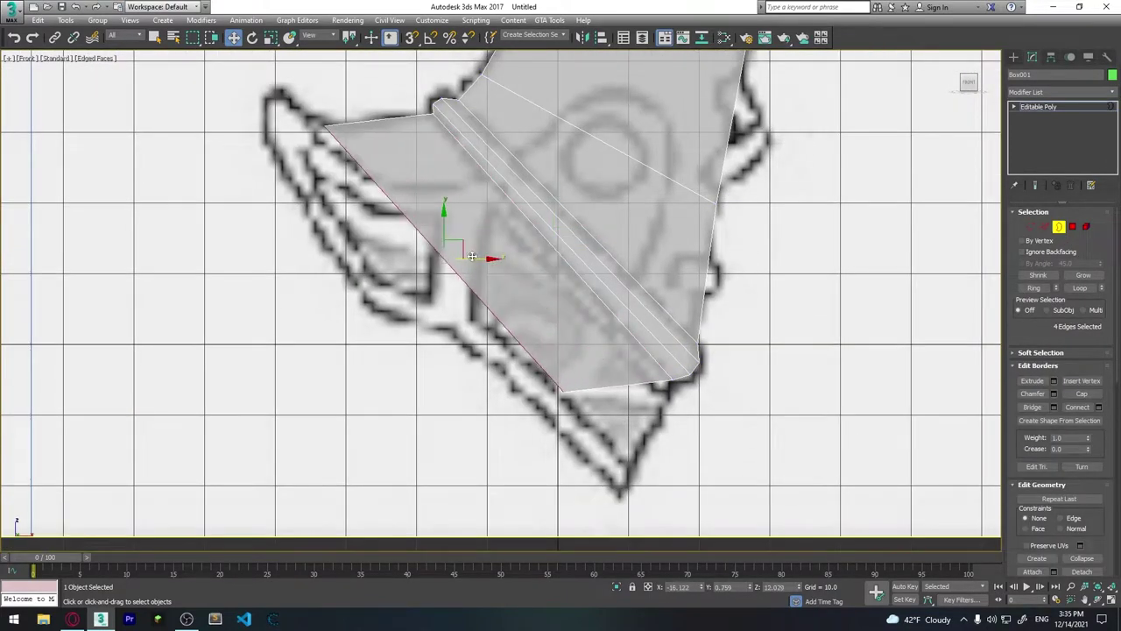
{"action": "scroll", "coordinate": [613, 351], "scroll_direction": "up", "scroll_amount": 1}
{"action": "left_click_drag", "start_coordinate": [684, 341], "coordinate": [685, 418]}
{"action": "scroll", "coordinate": [684, 417], "scroll_direction": "down", "scroll_amount": 3}
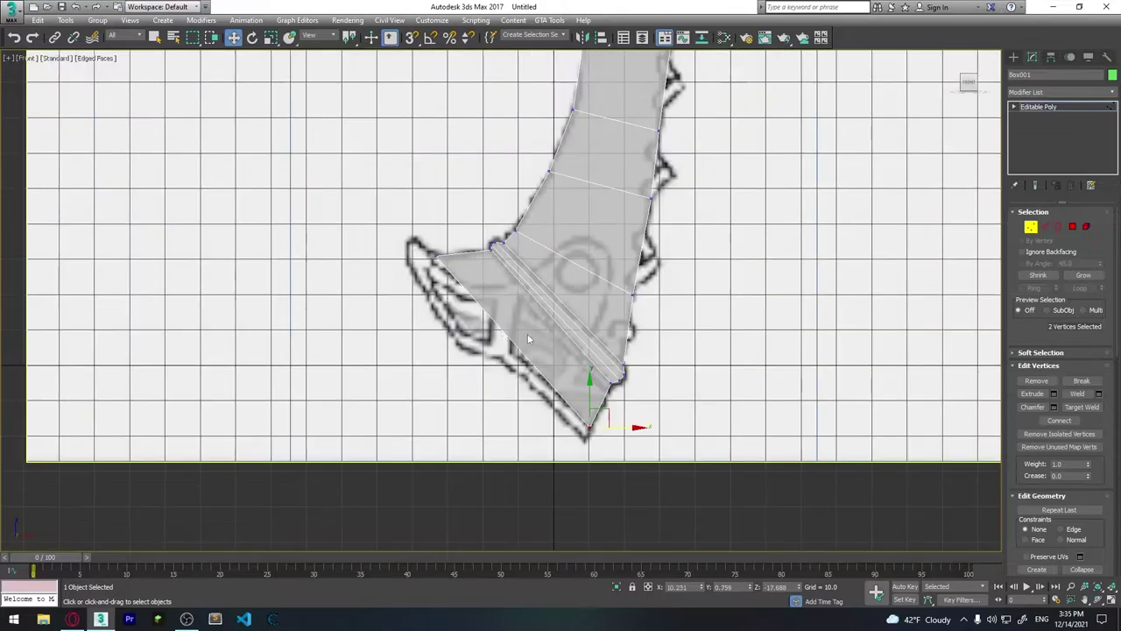
{"action": "scroll", "coordinate": [631, 377], "scroll_direction": "up", "scroll_amount": 3}
{"action": "scroll", "coordinate": [631, 377], "scroll_direction": "down", "scroll_amount": 2}
{"action": "left_click_drag", "start_coordinate": [629, 386], "coordinate": [629, 370]}
Position the corner vertex on the narrow rim outline and frame the selection closely.
{"action": "scroll", "coordinate": [629, 370], "scroll_direction": "up", "scroll_amount": 2}
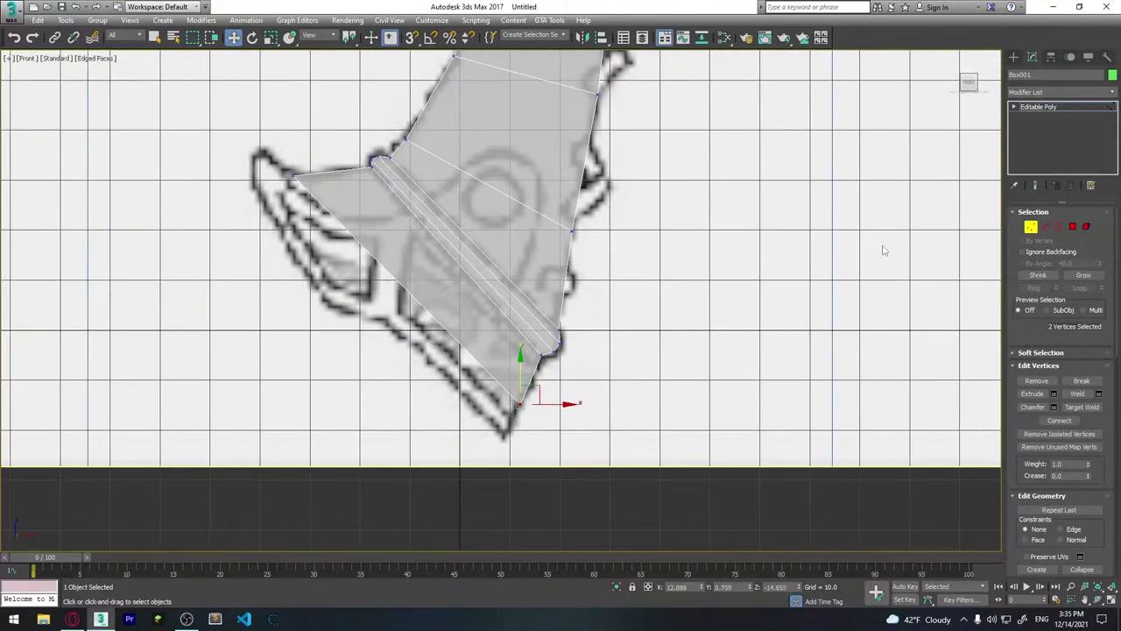
{"action": "key", "text": "3"}
{"action": "scroll", "coordinate": [613, 350], "scroll_direction": "up", "scroll_amount": 2}
{"action": "key", "text": "1"}
{"action": "mouse_move", "coordinate": [368, 179]}
{"action": "left_mouse_down"}
{"action": "mouse_move", "coordinate": [368, 135]}
{"action": "mouse_move", "coordinate": [426, 160]}
{"action": "mouse_move", "coordinate": [394, 140]}
{"action": "mouse_move", "coordinate": [407, 151]}
{"action": "left_mouse_up"}
{"action": "key", "text": "z"}
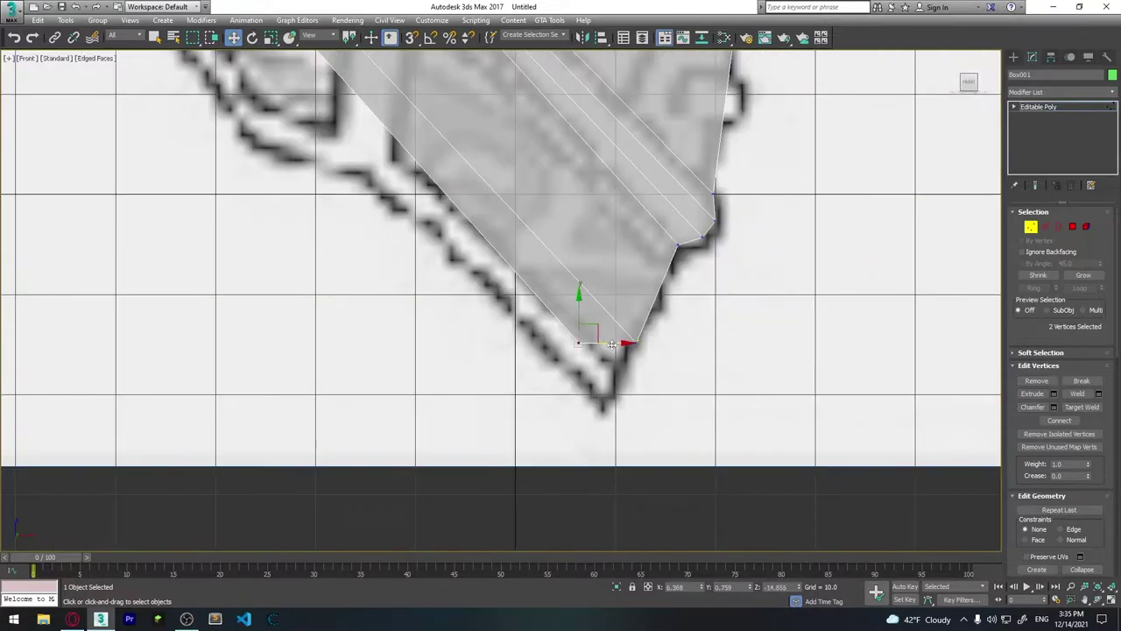
{"action": "scroll", "coordinate": [516, 345], "scroll_direction": "down", "scroll_amount": 3}
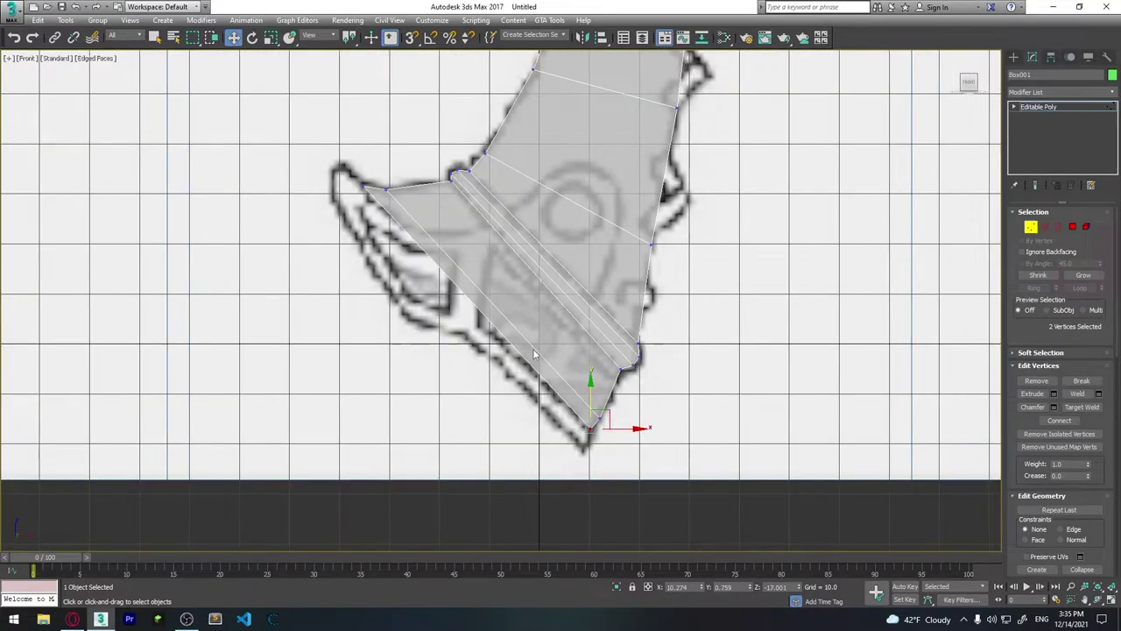
{"action": "key", "text": "z"}
{"action": "scroll", "coordinate": [453, 370], "scroll_direction": "down", "scroll_amount": 3}
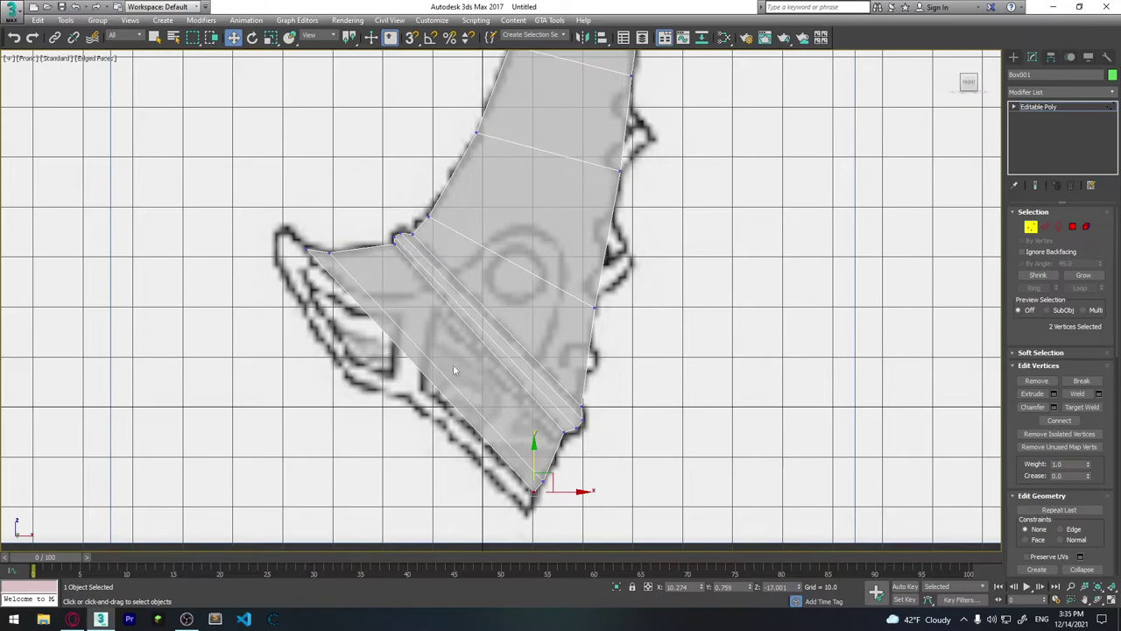
{"action": "scroll", "coordinate": [529, 324], "scroll_direction": "down", "scroll_amount": 3}
{"action": "scroll", "coordinate": [529, 323], "scroll_direction": "down", "scroll_amount": 1}
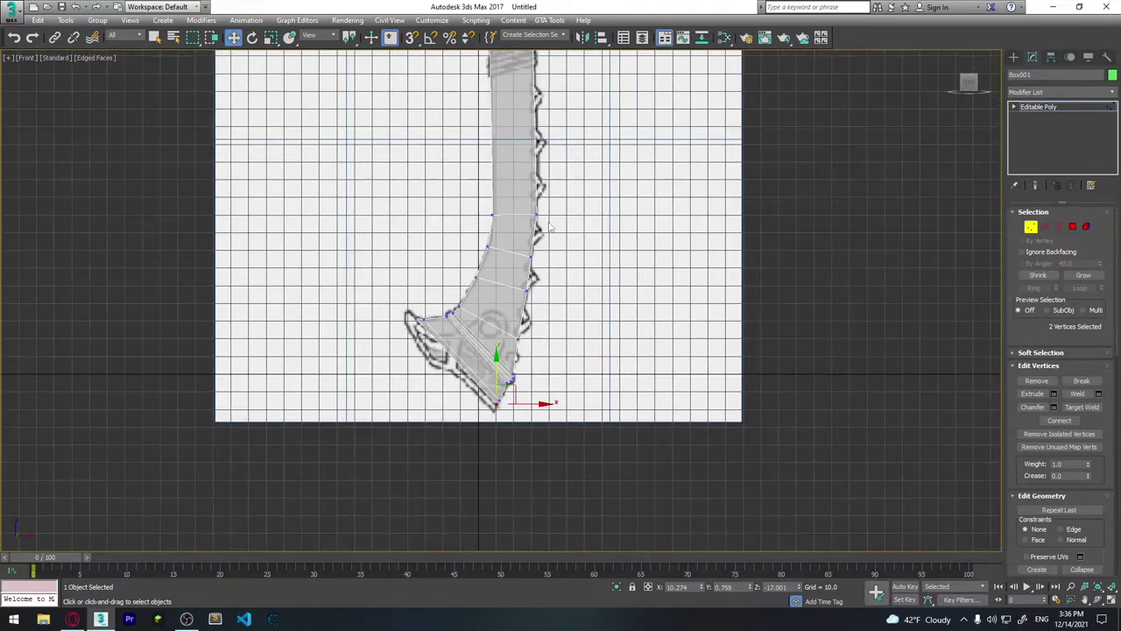
Bring the axe head into view above the shaft and restore the four-viewport layout.
{"action": "middle_click_drag", "start_coordinate": [496, 158], "coordinate": [495, 317]}
{"action": "middle_click_drag", "start_coordinate": [495, 238], "coordinate": [486, 357]}
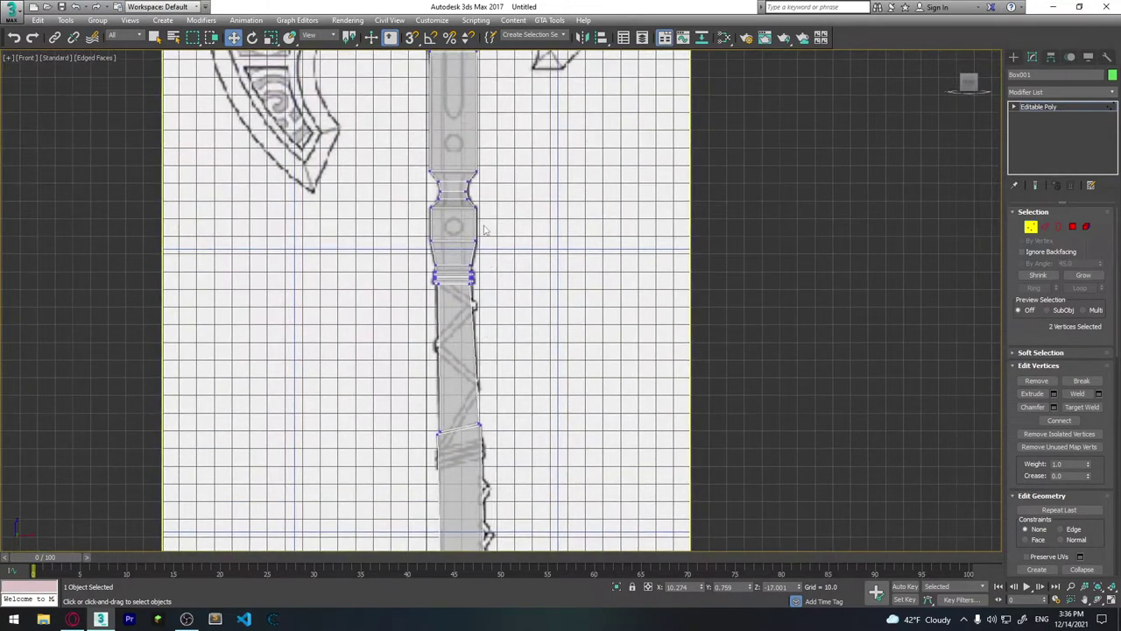
{"action": "mouse_move", "coordinate": [486, 230]}
{"action": "middle_mouse_down"}
{"action": "mouse_move", "coordinate": [481, 341]}
{"action": "mouse_move", "coordinate": [480, 265]}
{"action": "mouse_move", "coordinate": [480, 325]}
{"action": "middle_mouse_up"}
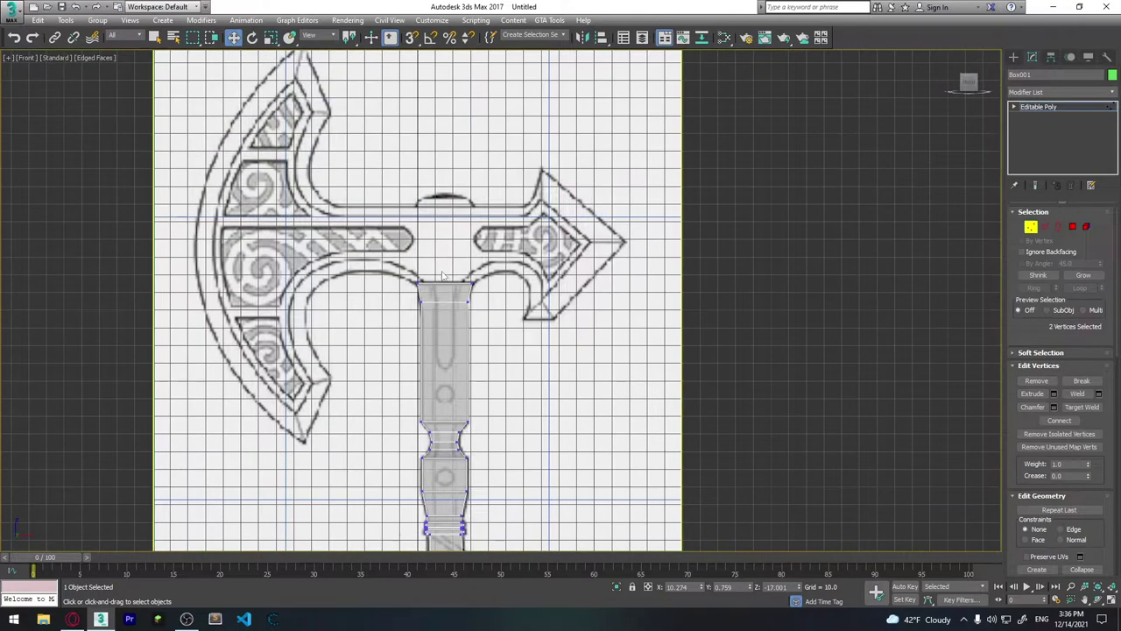
{"action": "scroll", "coordinate": [441, 276], "scroll_direction": "up", "scroll_amount": 5}
{"action": "scroll", "coordinate": [426, 304], "scroll_direction": "up", "scroll_amount": 1}
{"action": "scroll", "coordinate": [426, 304], "scroll_direction": "down", "scroll_amount": 3}
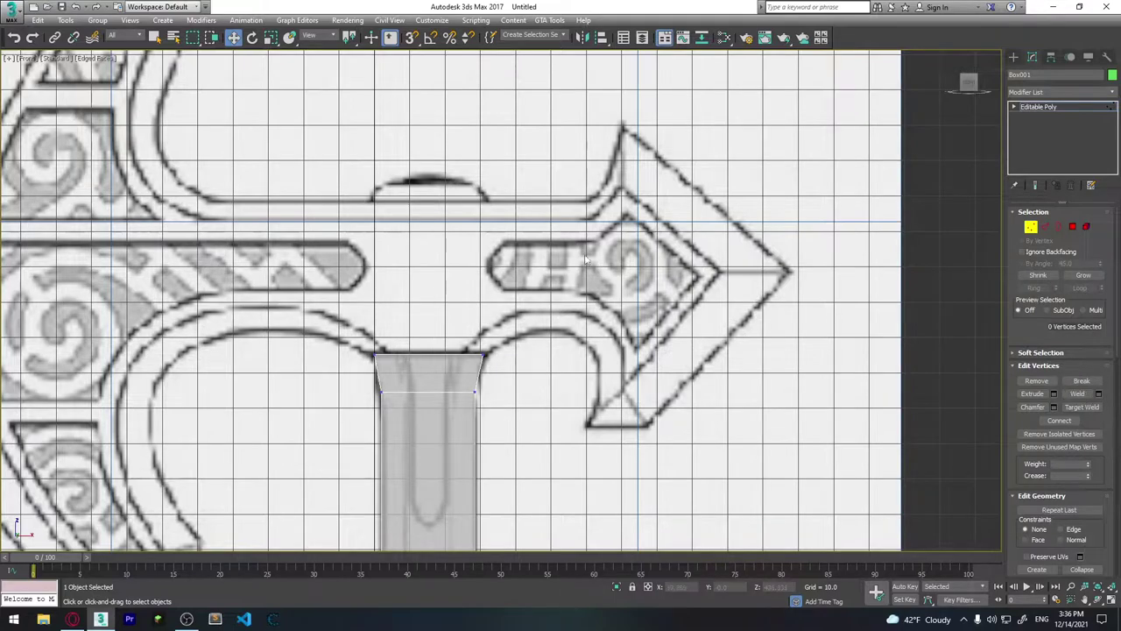
{"action": "key", "text": "alt+w"}
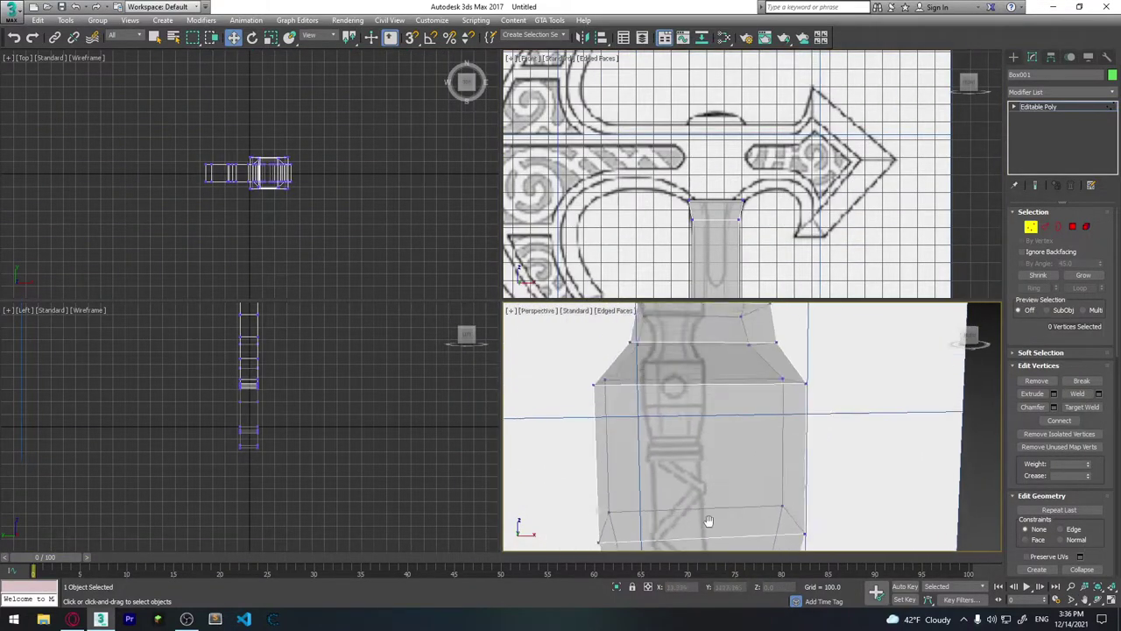
Delete the handle's top cap polygon in the Perspective view.
{"action": "middle_click_drag", "start_coordinate": [705, 336], "coordinate": [1008, 276], "text": "alt"}
{"action": "left_click", "coordinate": [1073, 227]}
{"action": "left_click", "coordinate": [705, 376]}
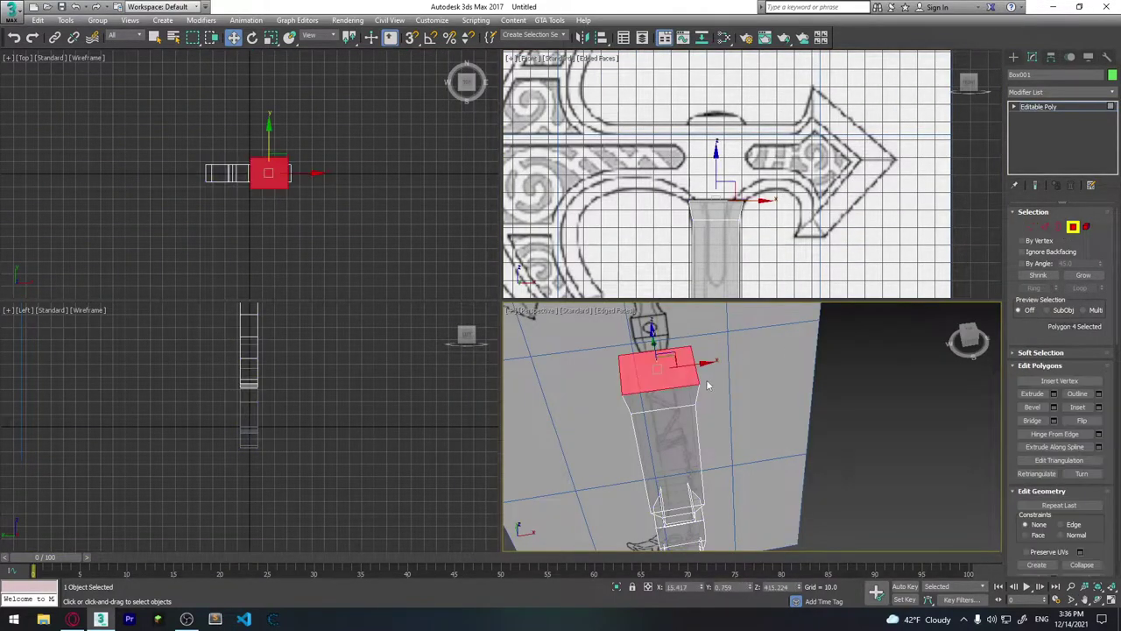
{"action": "key", "text": "Delete"}
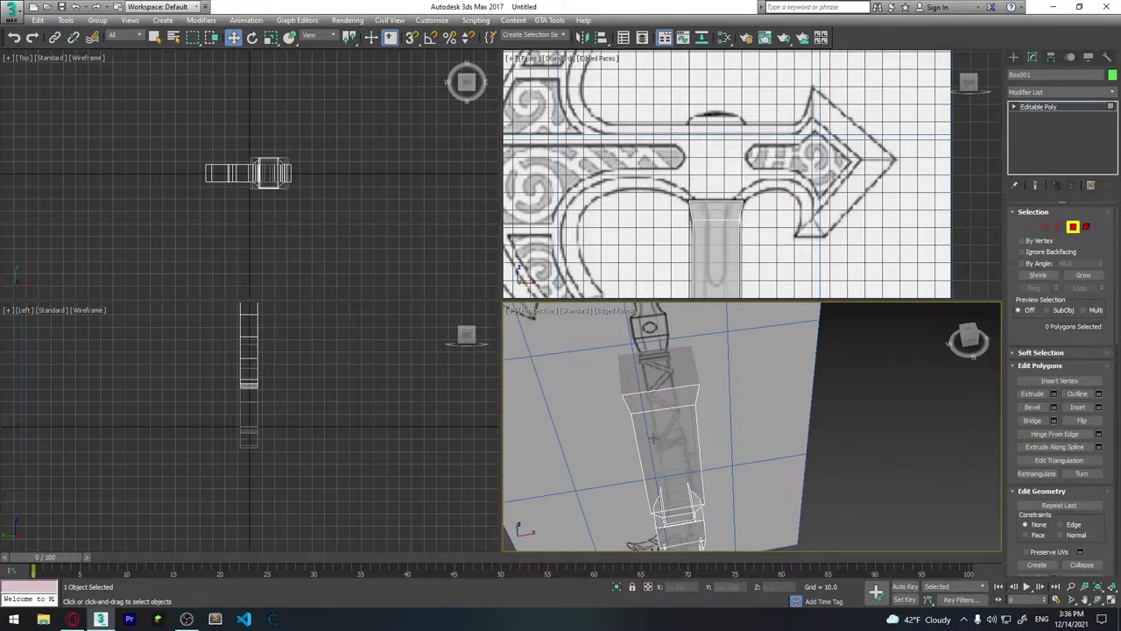
Orbit to a straight-on view and maximize the Front viewport.
{"action": "middle_click_drag", "start_coordinate": [712, 392], "coordinate": [736, 368], "text": "alt"}
{"action": "scroll", "coordinate": [723, 236], "scroll_direction": "up", "scroll_amount": 2}
{"action": "scroll", "coordinate": [723, 222], "scroll_direction": "up", "scroll_amount": 1}
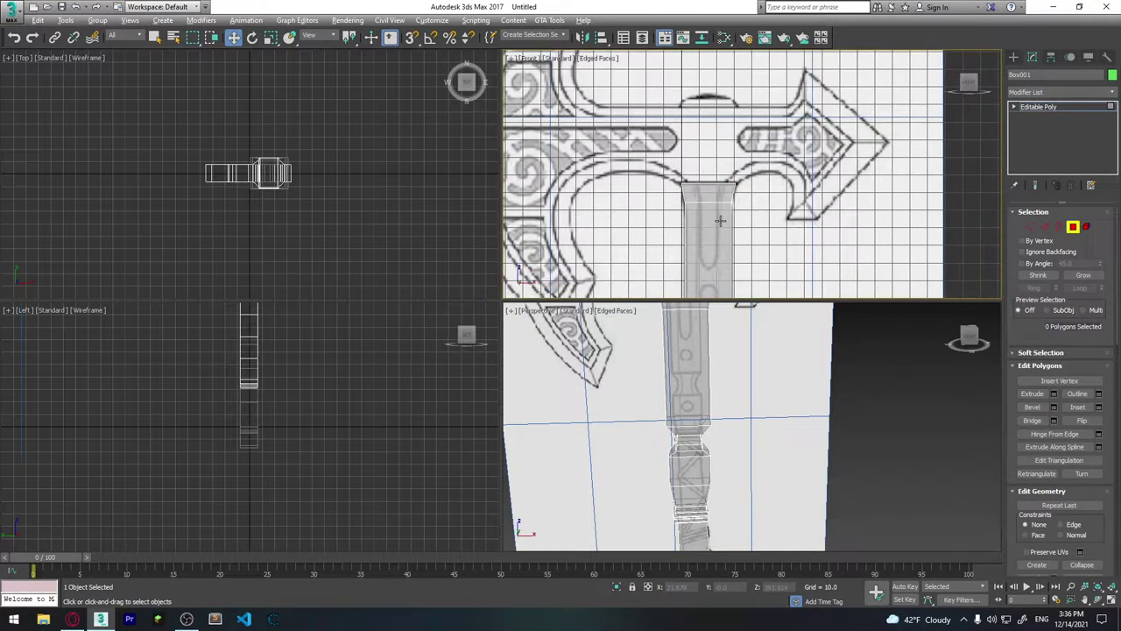
{"action": "key", "text": "alt+w"}
{"action": "scroll", "coordinate": [424, 278], "scroll_direction": "up", "scroll_amount": 4}
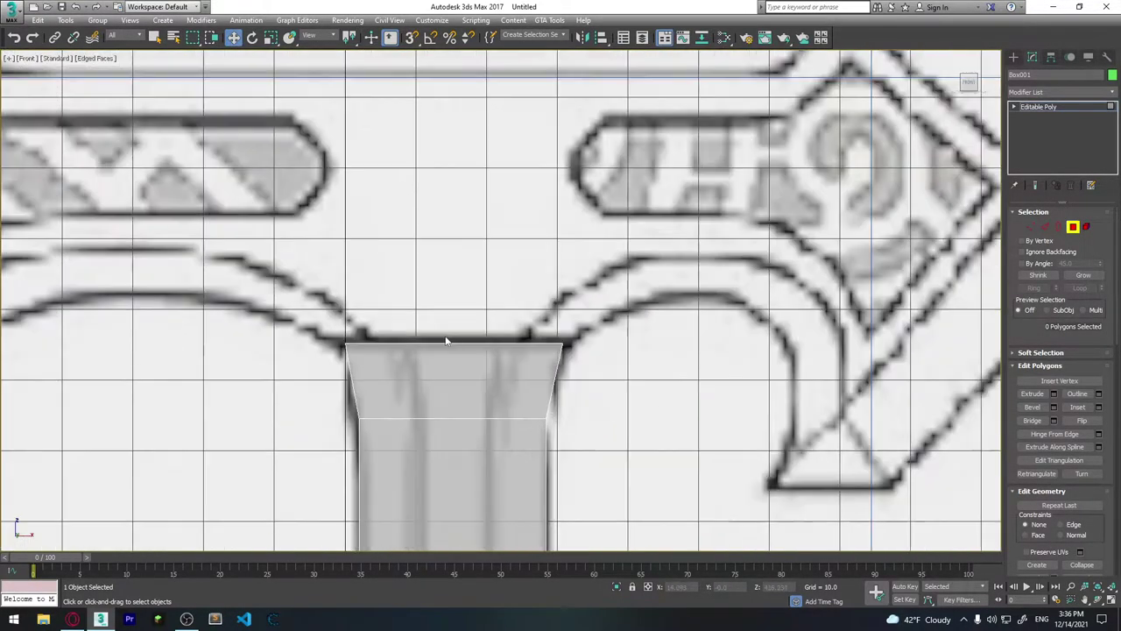
Extrude the handle's open top border upward and scale the new section narrower.
{"action": "left_click", "coordinate": [1059, 227]}
{"action": "left_click", "coordinate": [455, 348]}
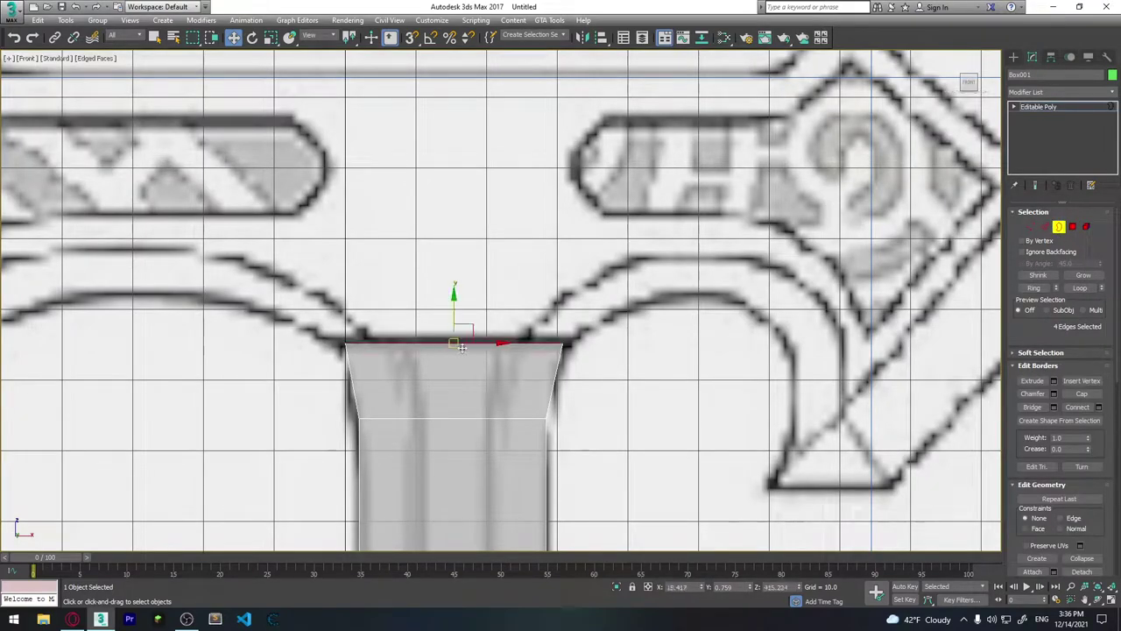
{"action": "left_click_drag", "start_coordinate": [459, 317], "coordinate": [450, 186], "text": "shift"}
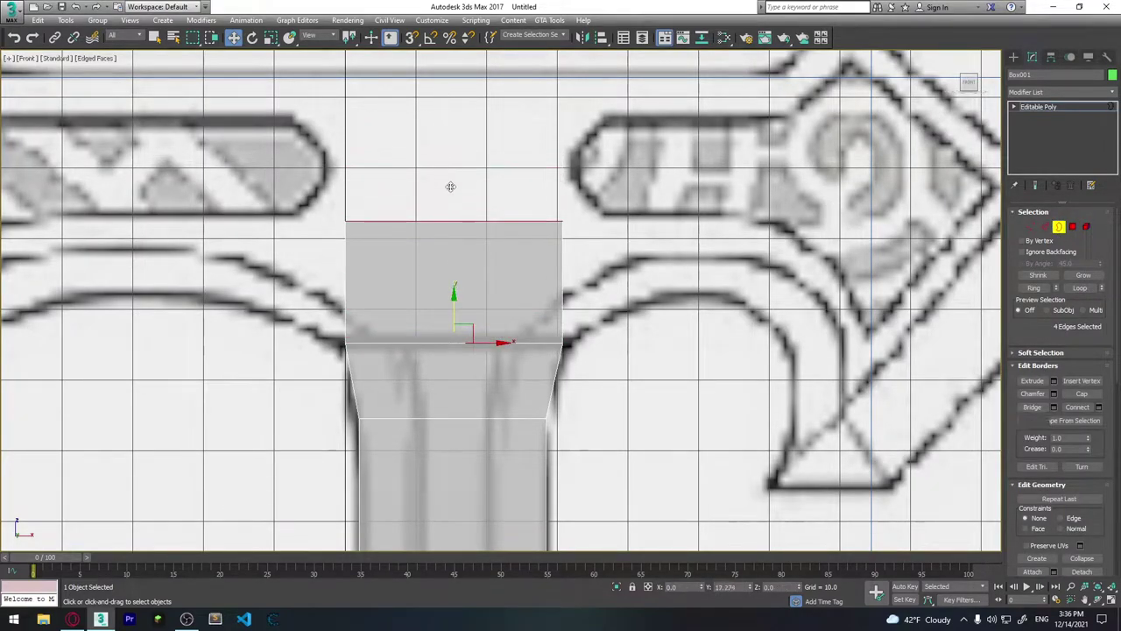
{"action": "key", "text": "r"}
{"action": "left_click_drag", "start_coordinate": [500, 221], "coordinate": [489, 222]}
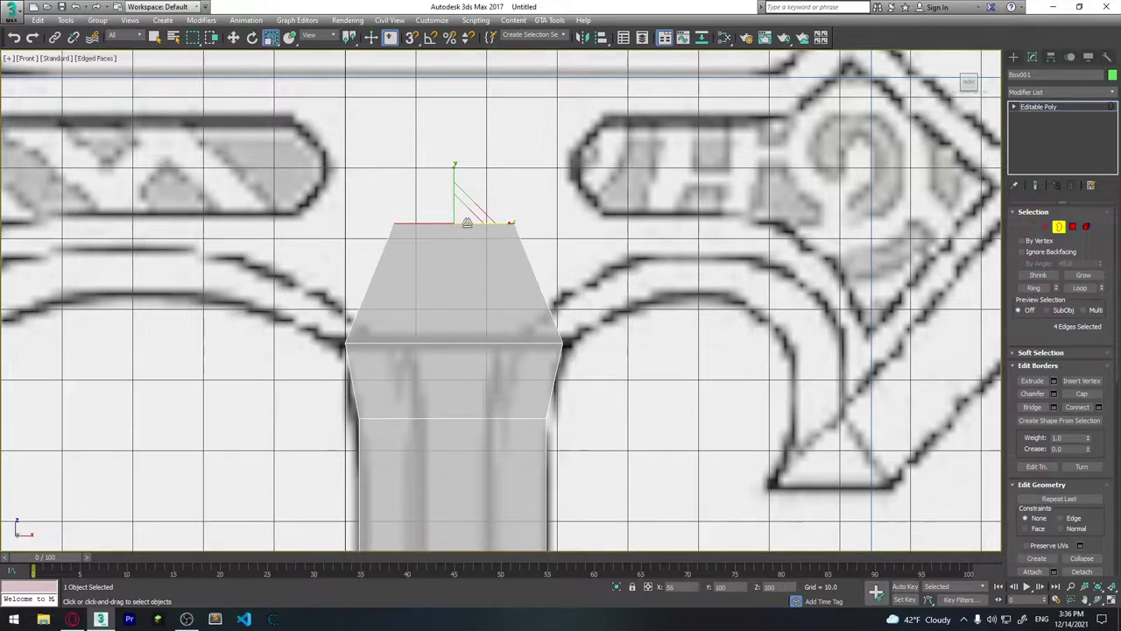
{"action": "key", "text": "w"}
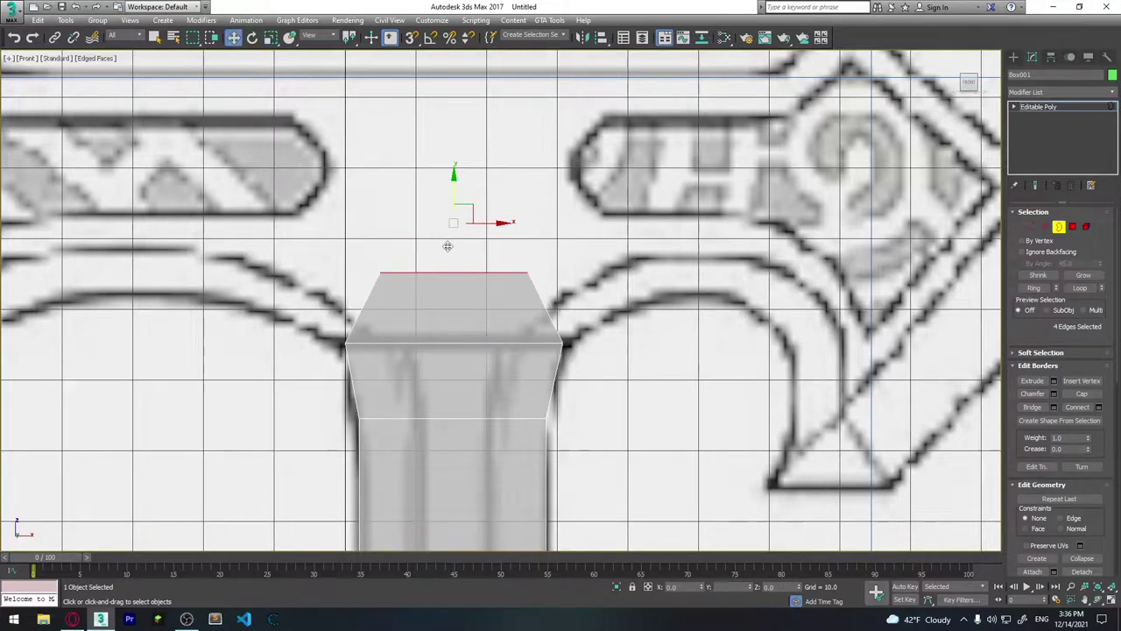
Extrude another section up from the top border and raise its edge loop higher.
{"action": "middle_click_drag", "start_coordinate": [445, 245], "coordinate": [515, 336]}
{"action": "scroll", "coordinate": [514, 336], "scroll_direction": "down", "scroll_amount": 2}
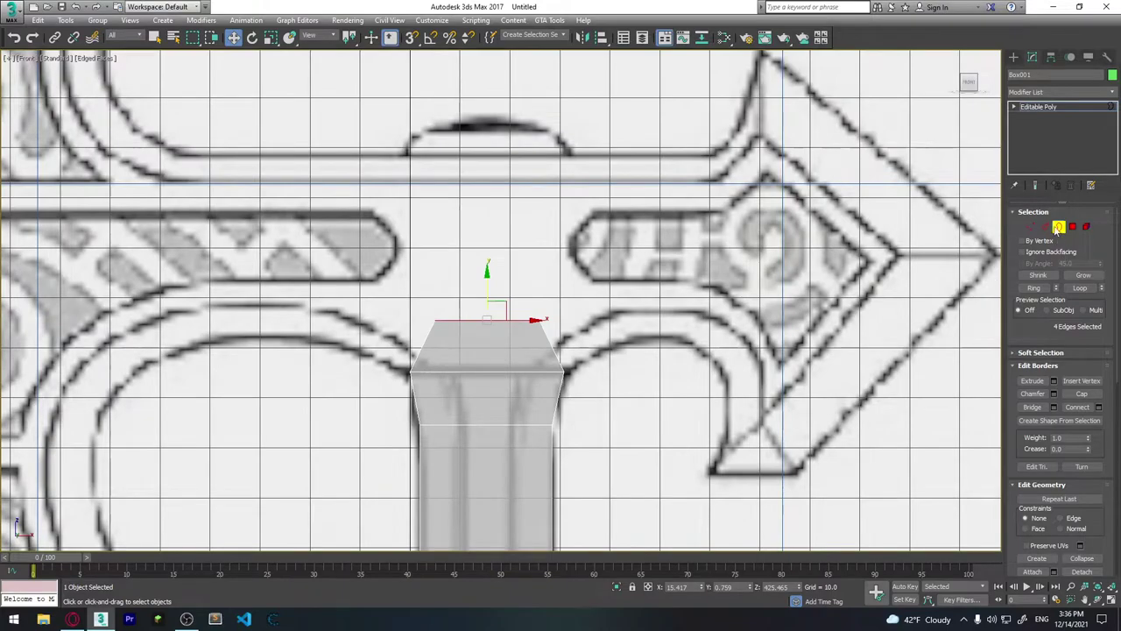
{"action": "left_click_drag", "start_coordinate": [487, 282], "coordinate": [478, 168], "text": "shift"}
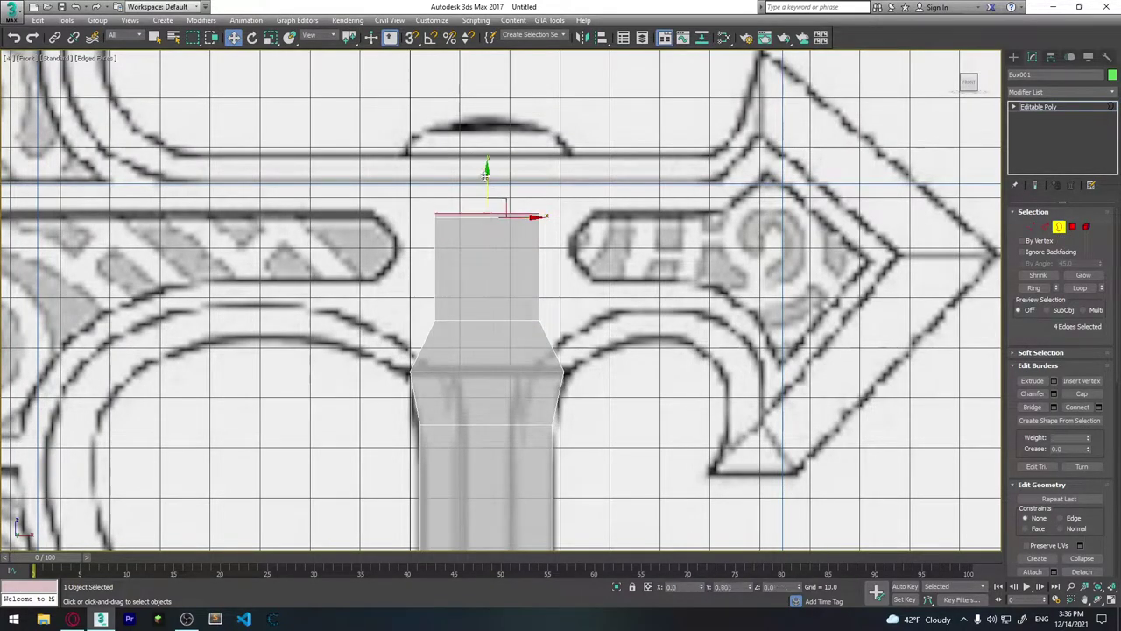
{"action": "left_click_drag", "start_coordinate": [486, 175], "coordinate": [486, 144]}
{"action": "key", "text": "r"}
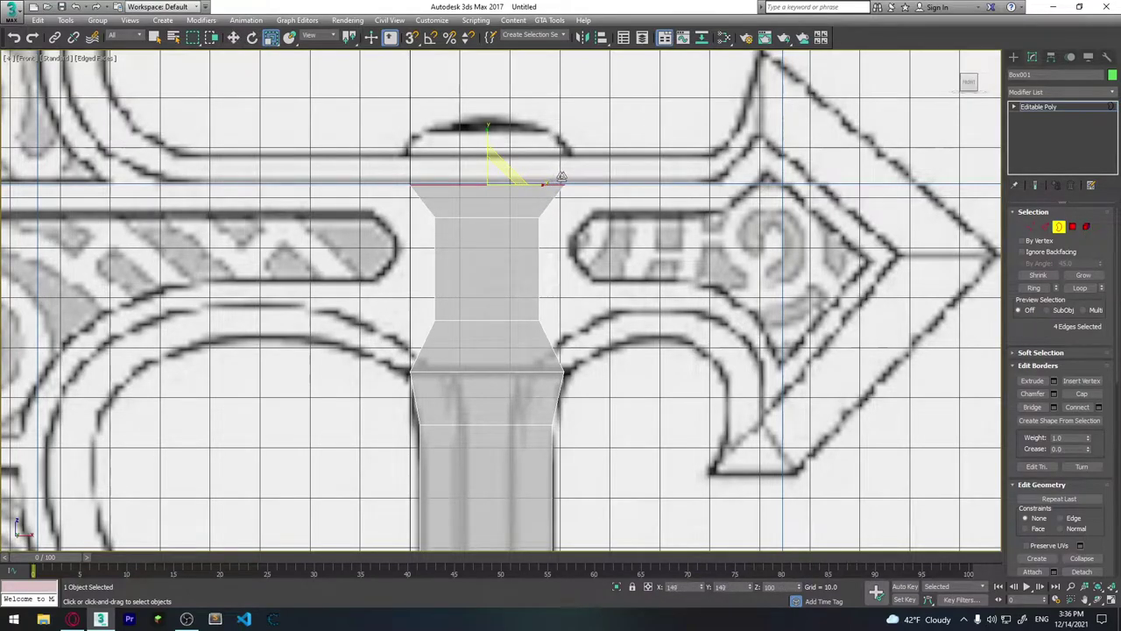
{"action": "key", "text": "w"}
Add two more thin bands above the top and narrow the border slightly.
{"action": "left_click_drag", "start_coordinate": [487, 172], "coordinate": [481, 136], "text": "shift"}
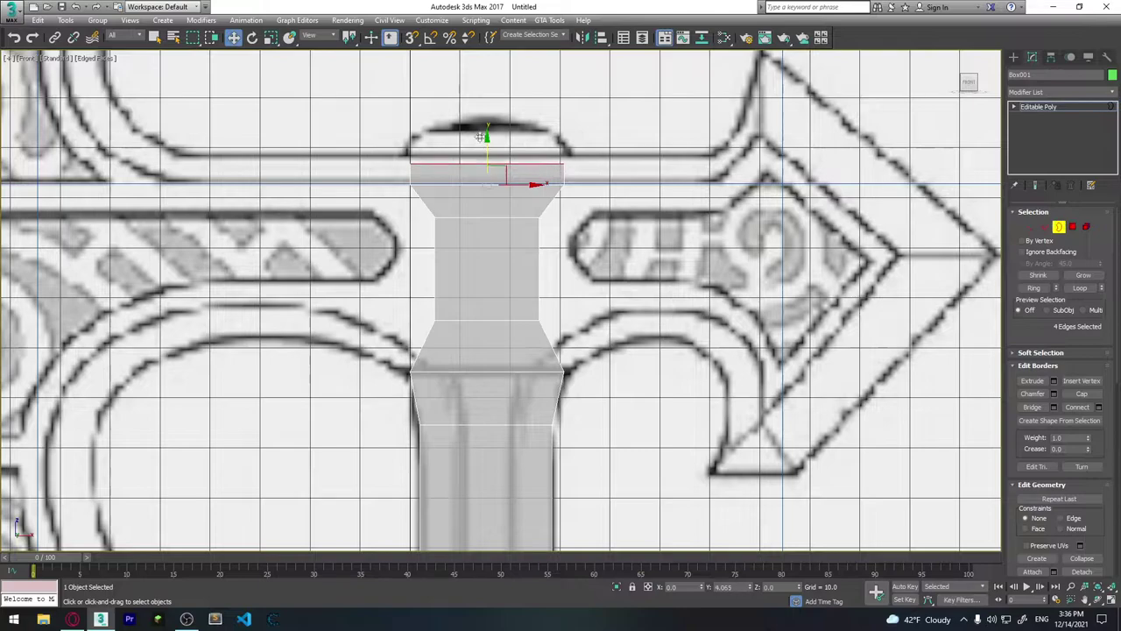
{"action": "key", "text": "r"}
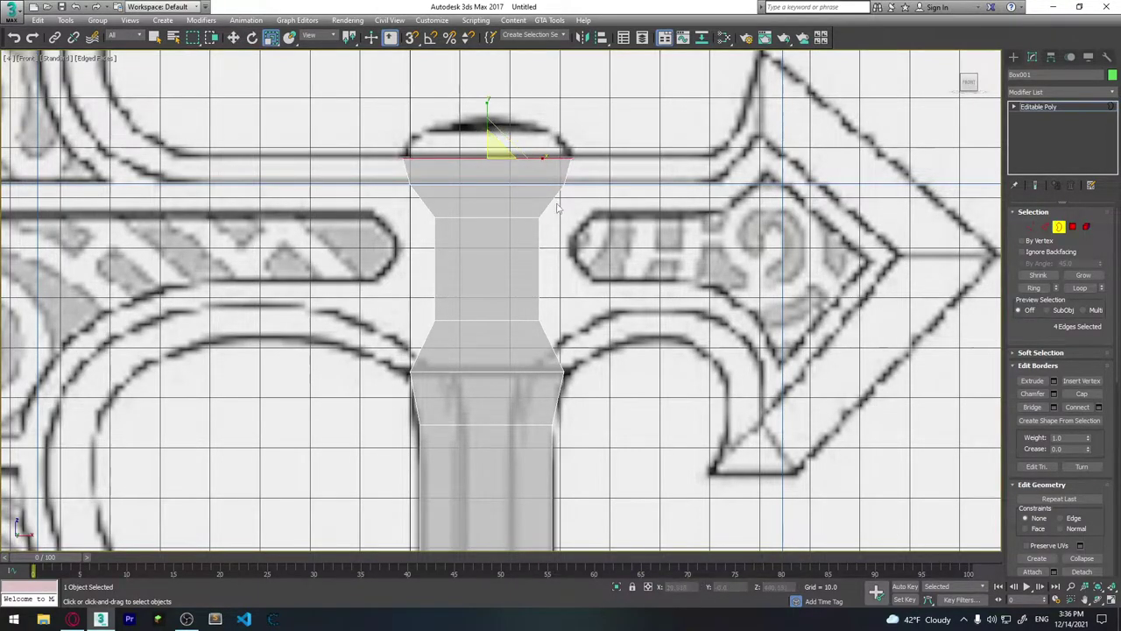
{"action": "scroll", "coordinate": [465, 196], "scroll_direction": "up", "scroll_amount": 3}
{"action": "left_click_drag", "start_coordinate": [511, 204], "coordinate": [497, 174], "text": "shift"}
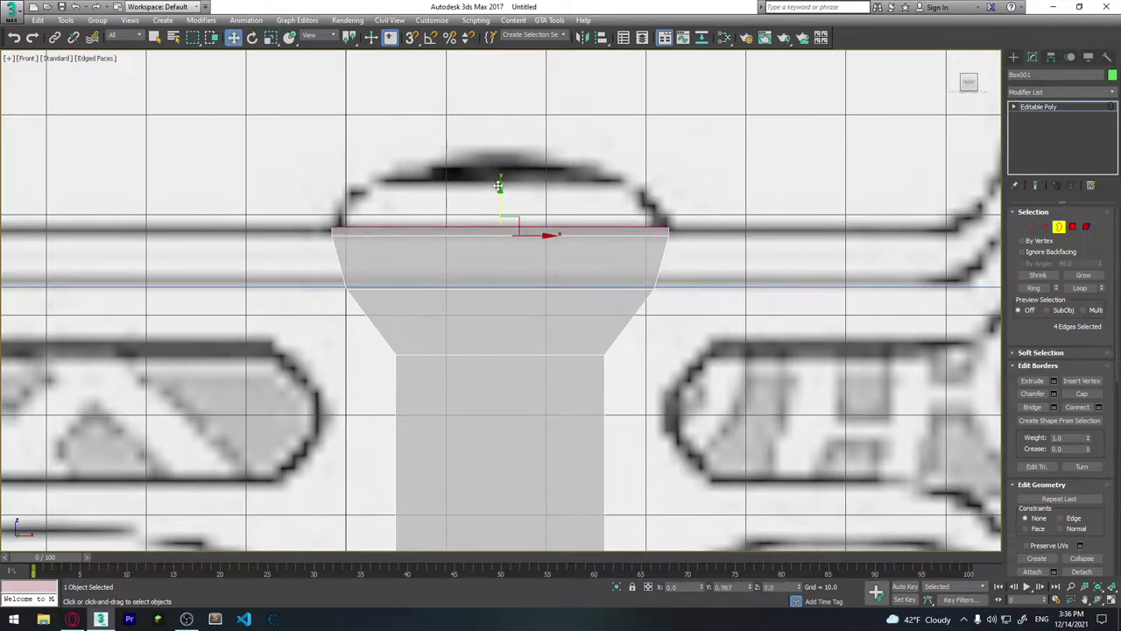
{"action": "key", "text": "r"}
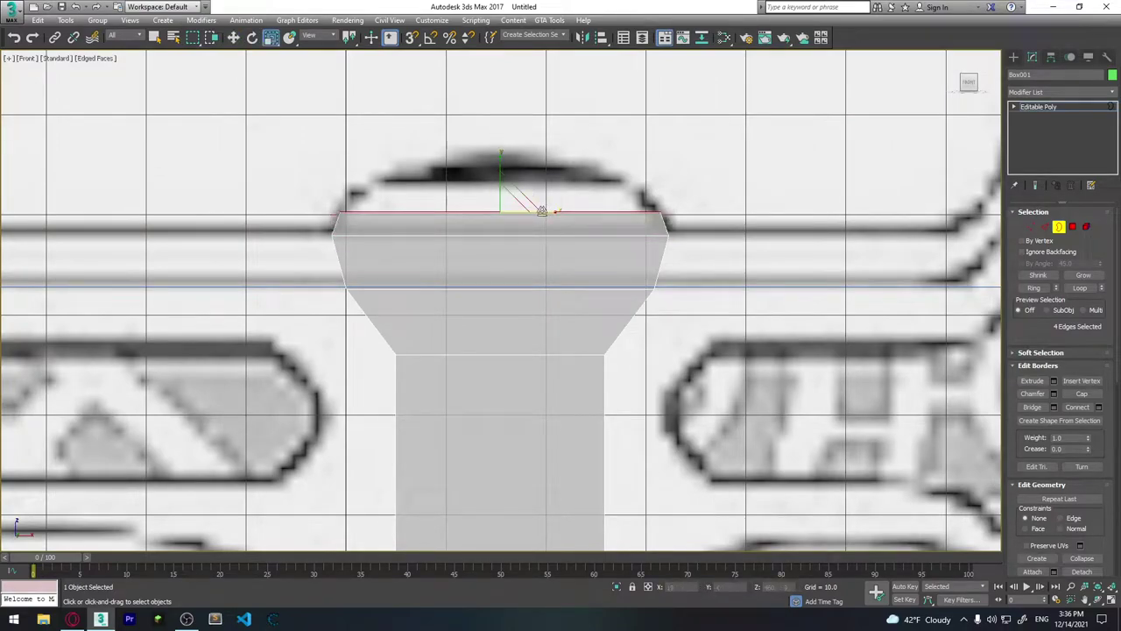
{"action": "left_click_drag", "start_coordinate": [542, 211], "coordinate": [498, 142]}
{"action": "key", "text": "w"}
Continue raising and scaling the top border to taper the domed cap.
{"action": "key", "text": "r"}
{"action": "key", "text": "w"}
{"action": "key", "text": "r"}
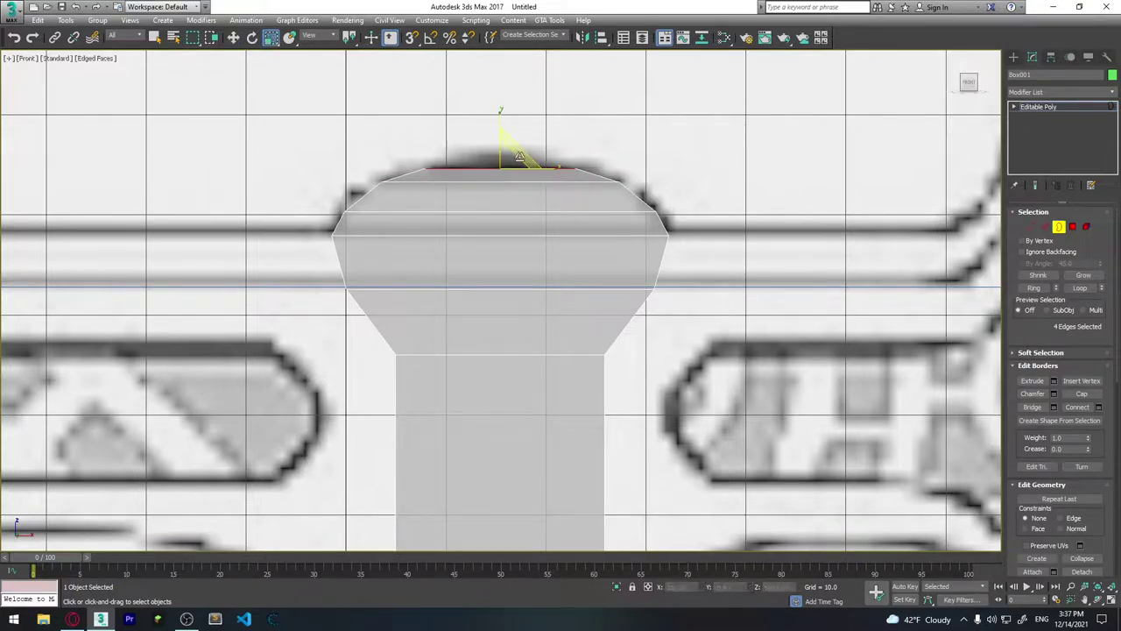
{"action": "key", "text": "w"}
{"action": "key", "text": "r"}
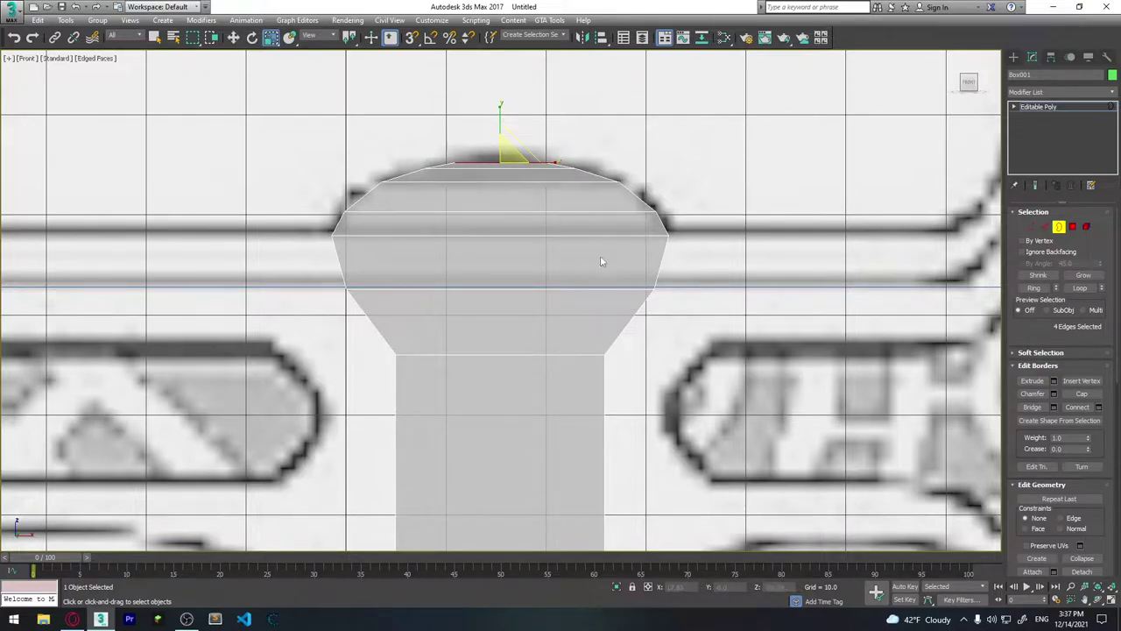
{"action": "scroll", "coordinate": [604, 262], "scroll_direction": "down", "scroll_amount": 1}
{"action": "scroll", "coordinate": [614, 268], "scroll_direction": "down", "scroll_amount": 3}
{"action": "scroll", "coordinate": [596, 245], "scroll_direction": "down", "scroll_amount": 2}
Restore the four-viewport layout and orbit the Perspective view around the handle.
{"action": "scroll", "coordinate": [566, 196], "scroll_direction": "up", "scroll_amount": 2}
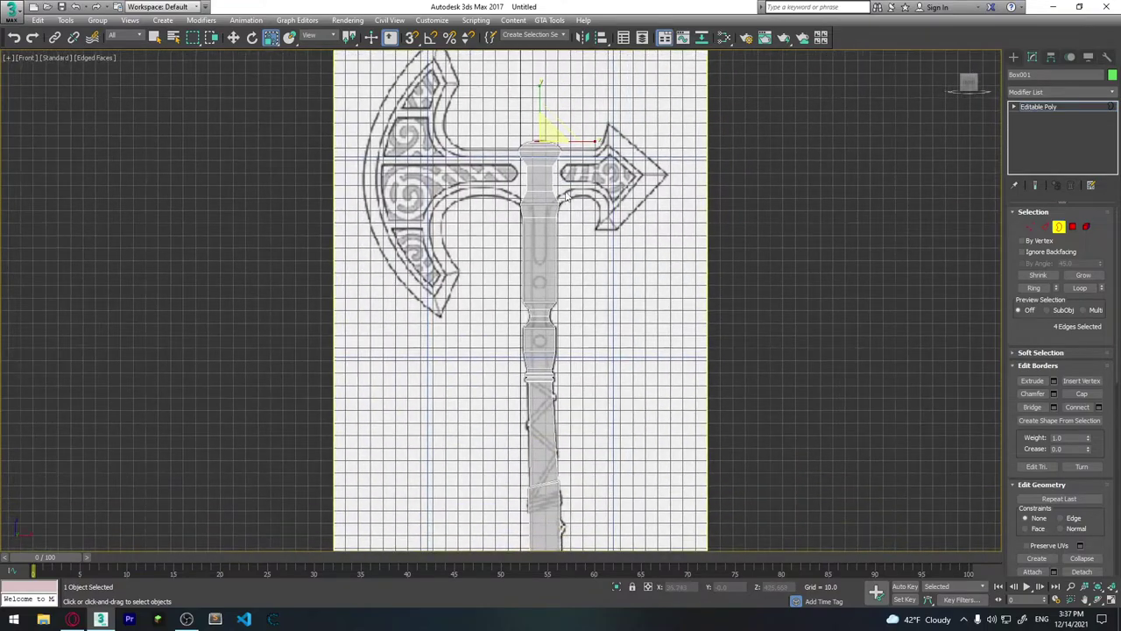
{"action": "scroll", "coordinate": [552, 211], "scroll_direction": "down", "scroll_amount": 2}
{"action": "scroll", "coordinate": [536, 225], "scroll_direction": "down", "scroll_amount": 2}
{"action": "key", "text": "alt+w"}
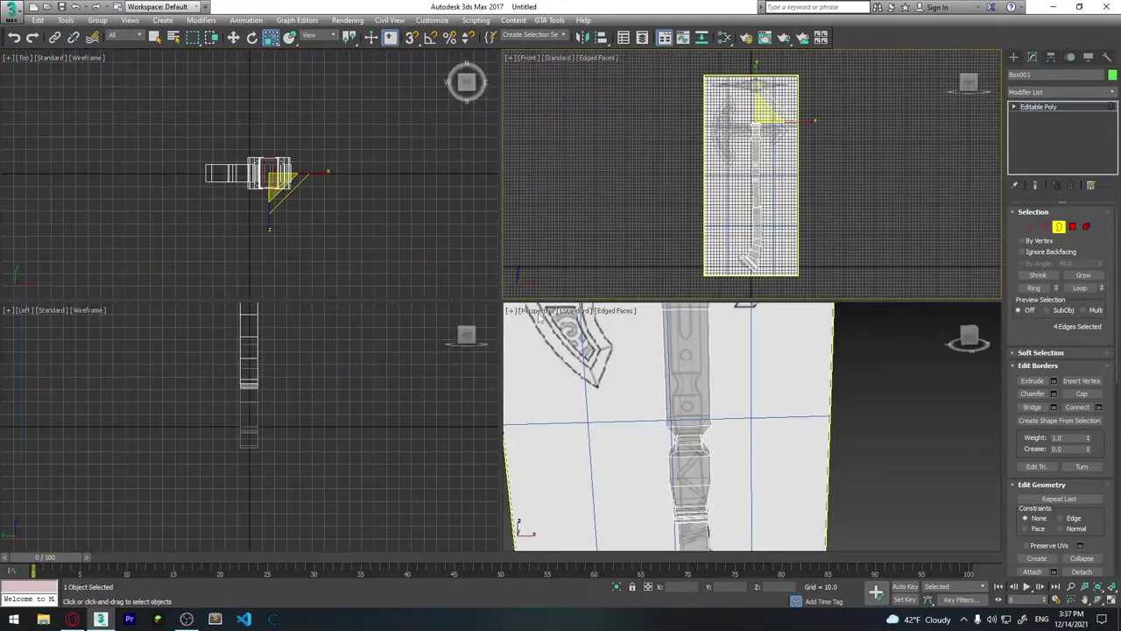
{"action": "mouse_move", "coordinate": [771, 429]}
{"action": "middle_mouse_down", "text": "alt"}
{"action": "mouse_move", "coordinate": [708, 456]}
{"action": "mouse_move", "coordinate": [652, 427]}
{"action": "mouse_move", "coordinate": [684, 464]}
{"action": "mouse_move", "coordinate": [751, 435]}
{"action": "mouse_move", "coordinate": [760, 494]}
{"action": "mouse_move", "coordinate": [697, 428]}
{"action": "mouse_move", "coordinate": [769, 458]}
{"action": "mouse_move", "coordinate": [790, 482]}
{"action": "mouse_move", "coordinate": [841, 438]}
{"action": "mouse_move", "coordinate": [696, 458]}
{"action": "mouse_move", "coordinate": [616, 438]}
{"action": "mouse_move", "coordinate": [668, 448]}
{"action": "mouse_move", "coordinate": [720, 490]}
{"action": "middle_mouse_up", "text": "alt"}
{"action": "scroll", "coordinate": [668, 447], "scroll_direction": "down", "scroll_amount": 5}
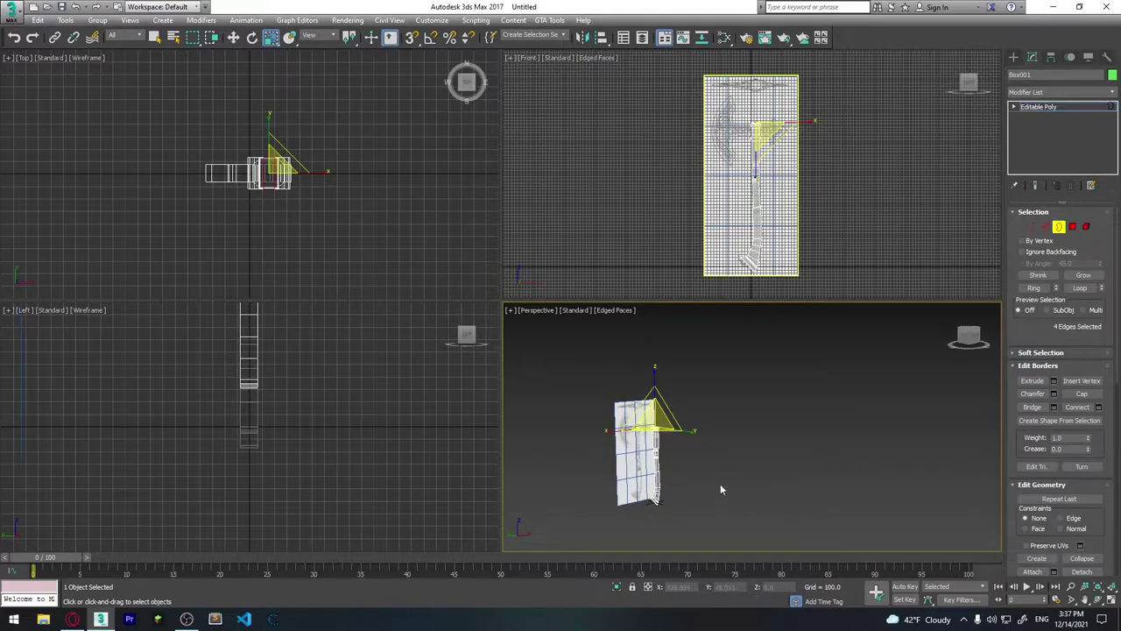
{"action": "scroll", "coordinate": [721, 482], "scroll_direction": "up", "scroll_amount": 3}
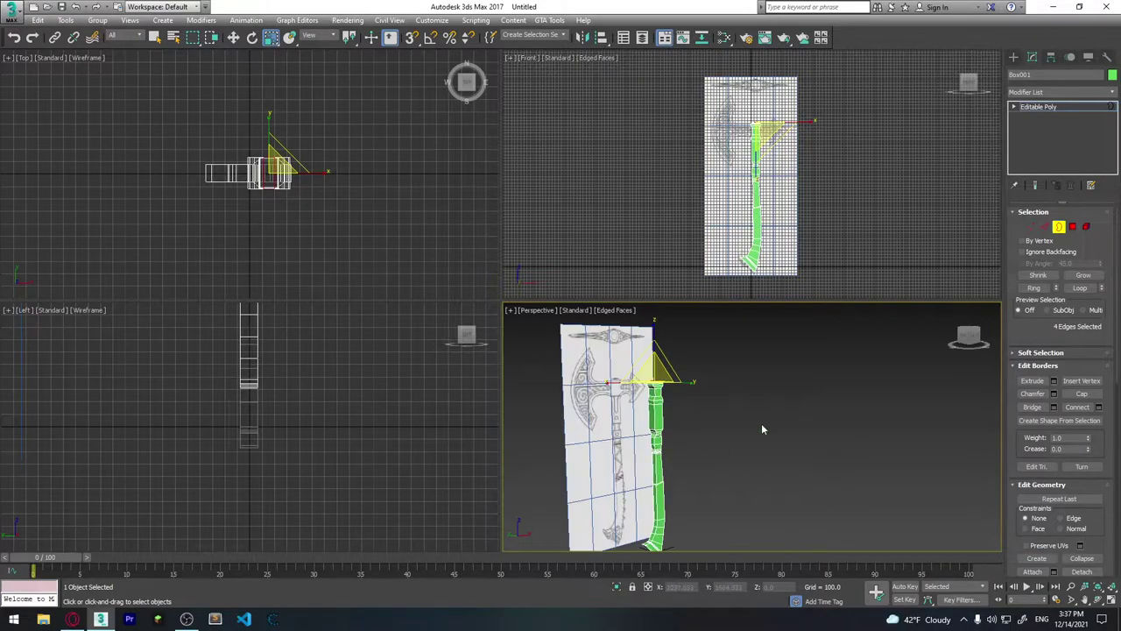
Switch to Edge level and try out ring and loop selections at the handle top.
{"action": "left_click", "coordinate": [699, 392]}
{"action": "key", "text": "2"}
{"action": "scroll", "coordinate": [631, 368], "scroll_direction": "up", "scroll_amount": 2}
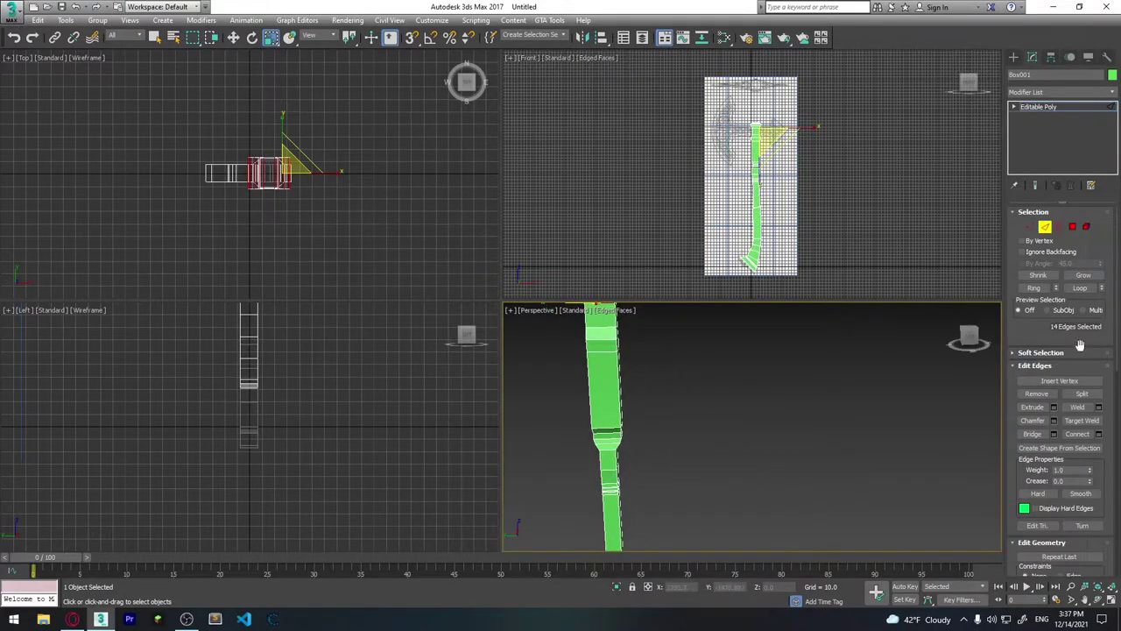
{"action": "left_click", "coordinate": [1035, 288]}
{"action": "mouse_move", "coordinate": [687, 444]}
{"action": "middle_mouse_down", "text": "alt"}
{"action": "mouse_move", "coordinate": [701, 425]}
{"action": "mouse_move", "coordinate": [566, 450]}
{"action": "mouse_move", "coordinate": [682, 432]}
{"action": "mouse_move", "coordinate": [720, 386]}
{"action": "mouse_move", "coordinate": [636, 438]}
{"action": "mouse_move", "coordinate": [648, 413]}
{"action": "middle_mouse_up", "text": "alt"}
{"action": "left_click", "coordinate": [720, 387]}
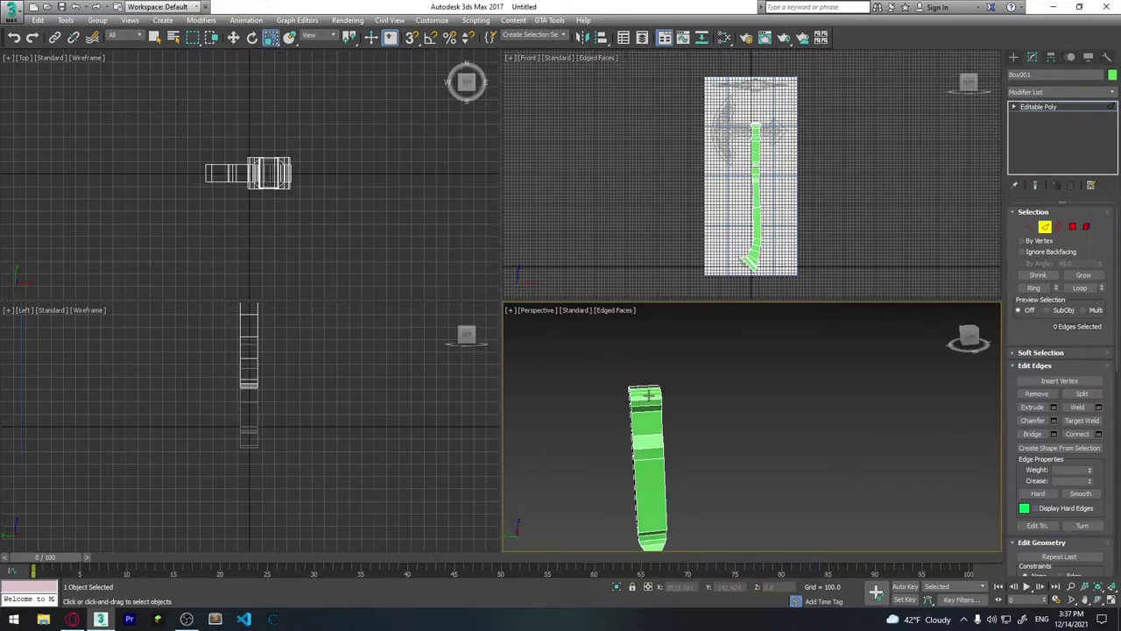
{"action": "left_click", "coordinate": [648, 395]}
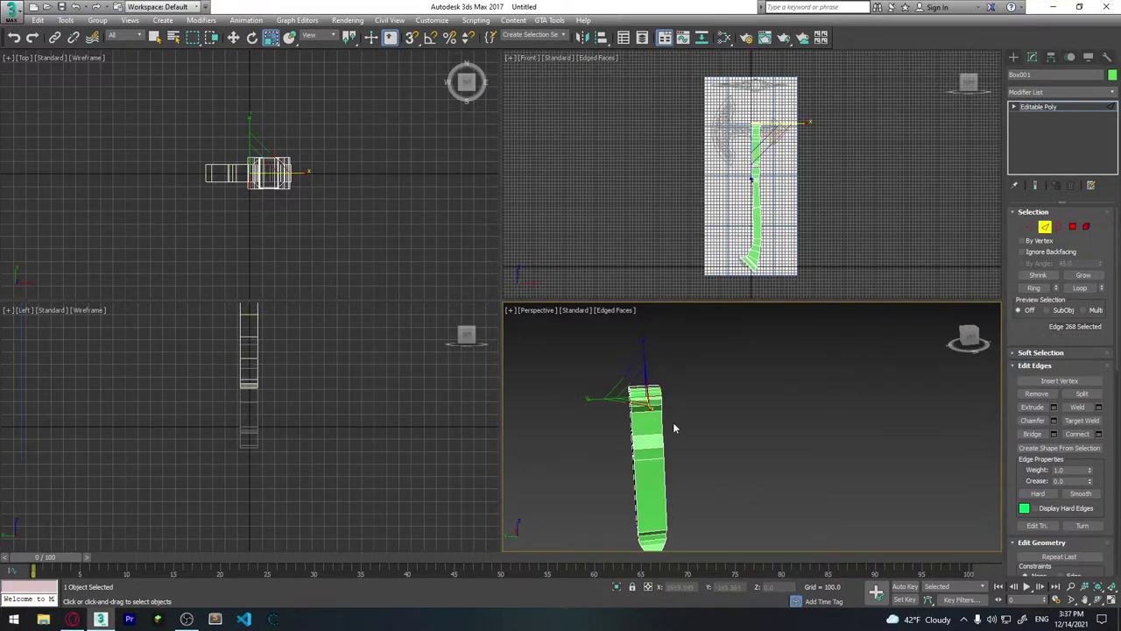
{"action": "left_click", "coordinate": [653, 400], "text": "shift"}
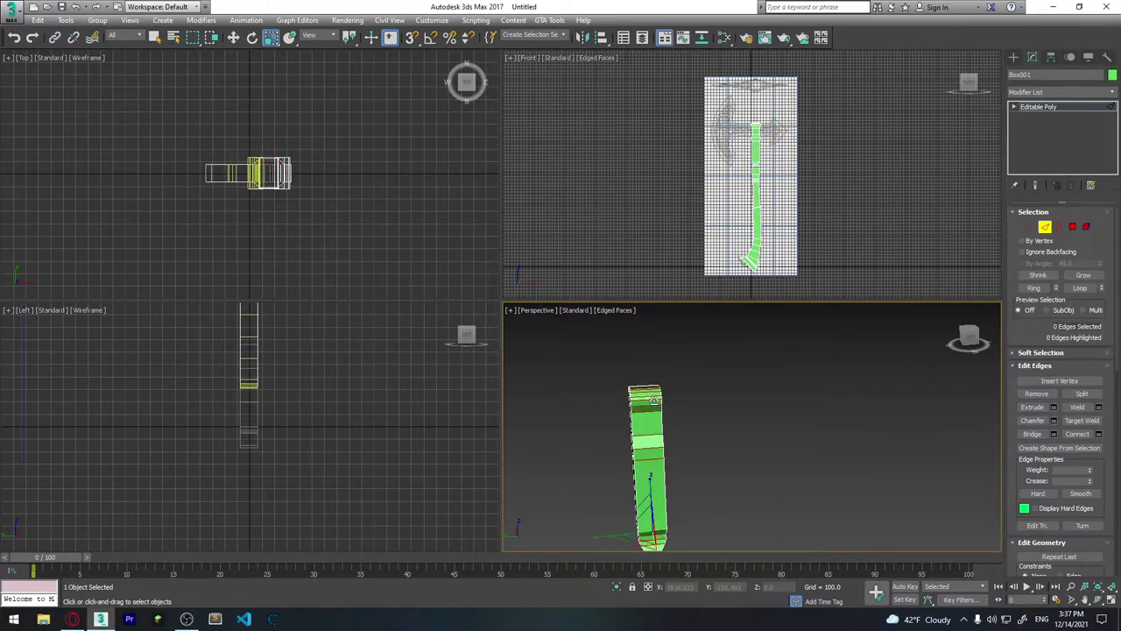
{"action": "mouse_move", "coordinate": [751, 396]}
{"action": "middle_mouse_down", "text": "alt"}
{"action": "mouse_move", "coordinate": [741, 460]}
{"action": "mouse_move", "coordinate": [632, 443]}
{"action": "mouse_move", "coordinate": [610, 406]}
{"action": "mouse_move", "coordinate": [611, 458]}
{"action": "mouse_move", "coordinate": [730, 436]}
{"action": "mouse_move", "coordinate": [711, 533]}
{"action": "mouse_move", "coordinate": [693, 475]}
{"action": "mouse_move", "coordinate": [678, 496]}
{"action": "mouse_move", "coordinate": [692, 470]}
{"action": "mouse_move", "coordinate": [676, 424]}
{"action": "middle_mouse_up", "text": "alt"}
{"action": "left_click", "coordinate": [692, 475]}
{"action": "scroll", "coordinate": [693, 470], "scroll_direction": "up", "scroll_amount": 2}
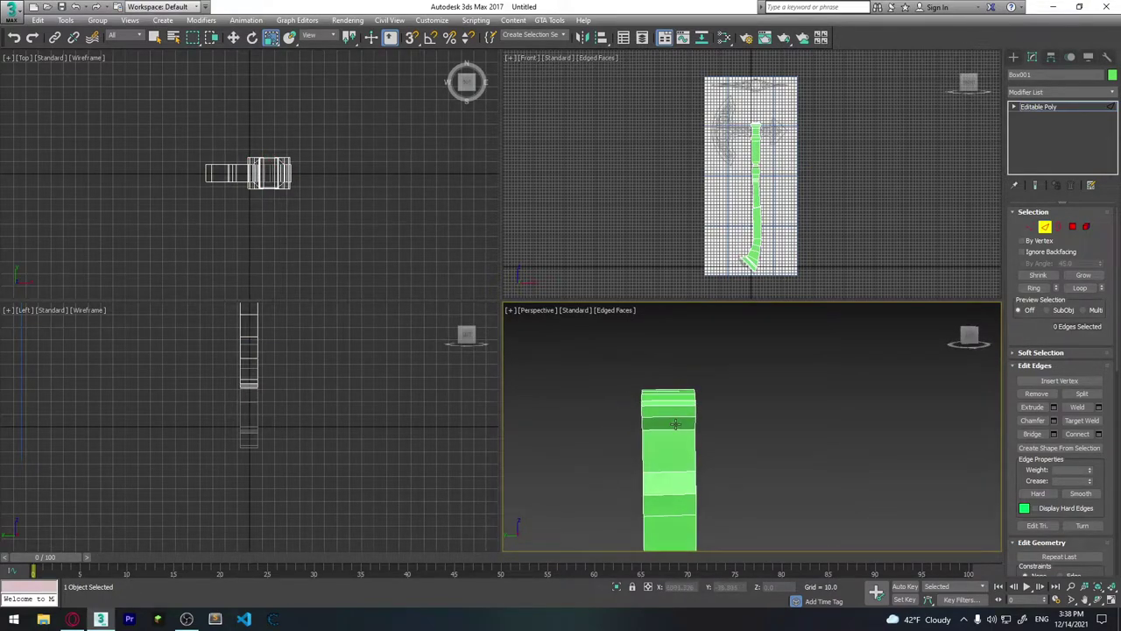
Double-click the edge loop near the handle top and grow it with Ring to 74 edges.
{"action": "double_click", "coordinate": [673, 432]}
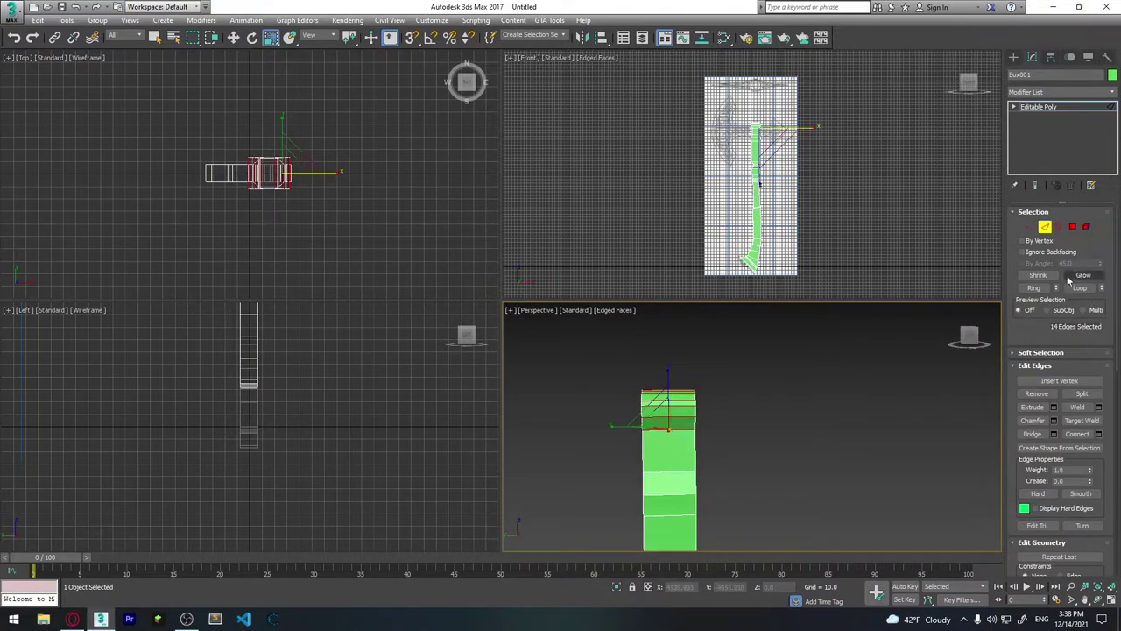
{"action": "left_click", "coordinate": [1035, 288]}
{"action": "mouse_move", "coordinate": [728, 419]}
{"action": "middle_mouse_down", "text": "alt"}
{"action": "mouse_move", "coordinate": [599, 406]}
{"action": "mouse_move", "coordinate": [769, 377]}
{"action": "mouse_move", "coordinate": [750, 444]}
{"action": "mouse_move", "coordinate": [764, 529]}
{"action": "middle_mouse_up", "text": "alt"}
{"action": "scroll", "coordinate": [600, 406], "scroll_direction": "down", "scroll_amount": 2}
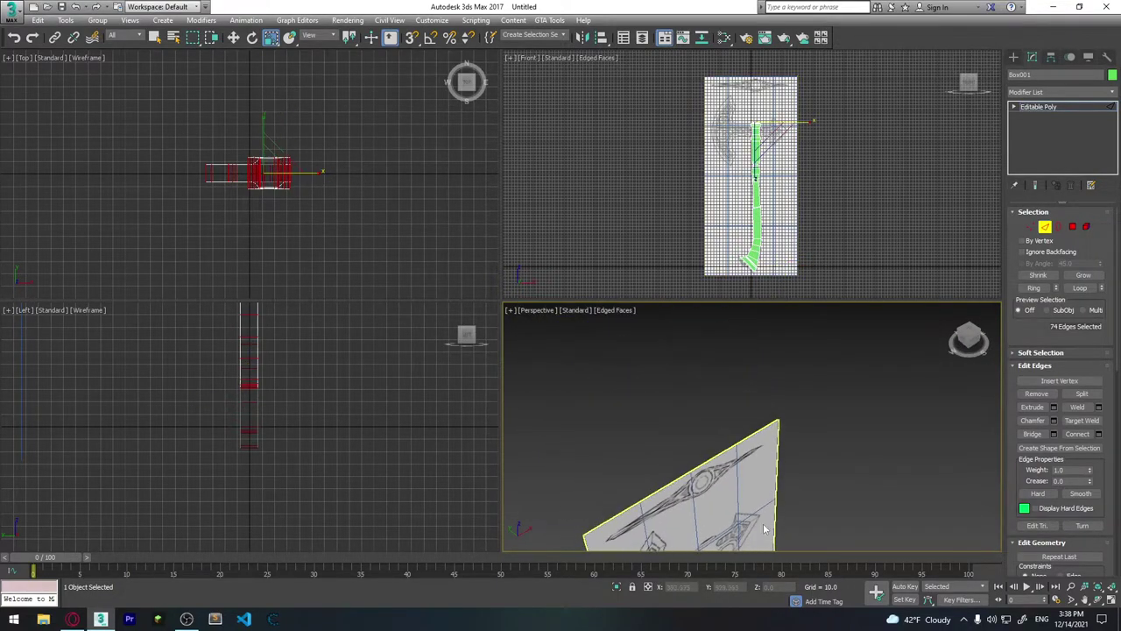
{"action": "key", "text": "shift+z"}
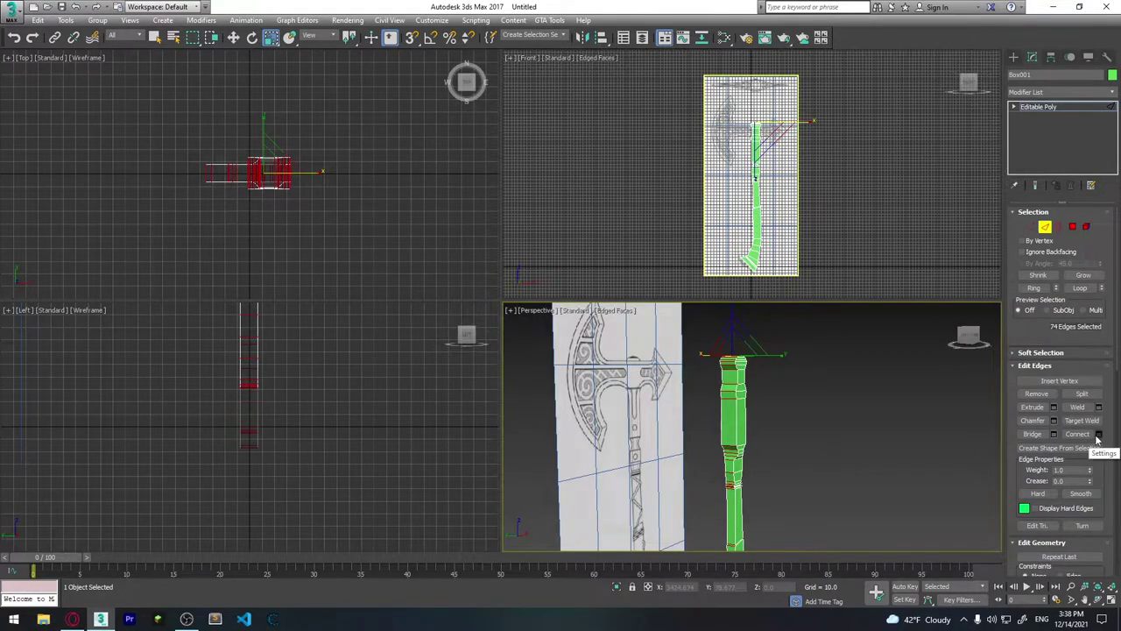
Open the Connect settings for the handle's edge ring and orbit to a side-on view.
{"action": "left_click", "coordinate": [1098, 434]}
{"action": "middle_click_drag", "start_coordinate": [740, 407], "coordinate": [771, 422], "text": "alt"}
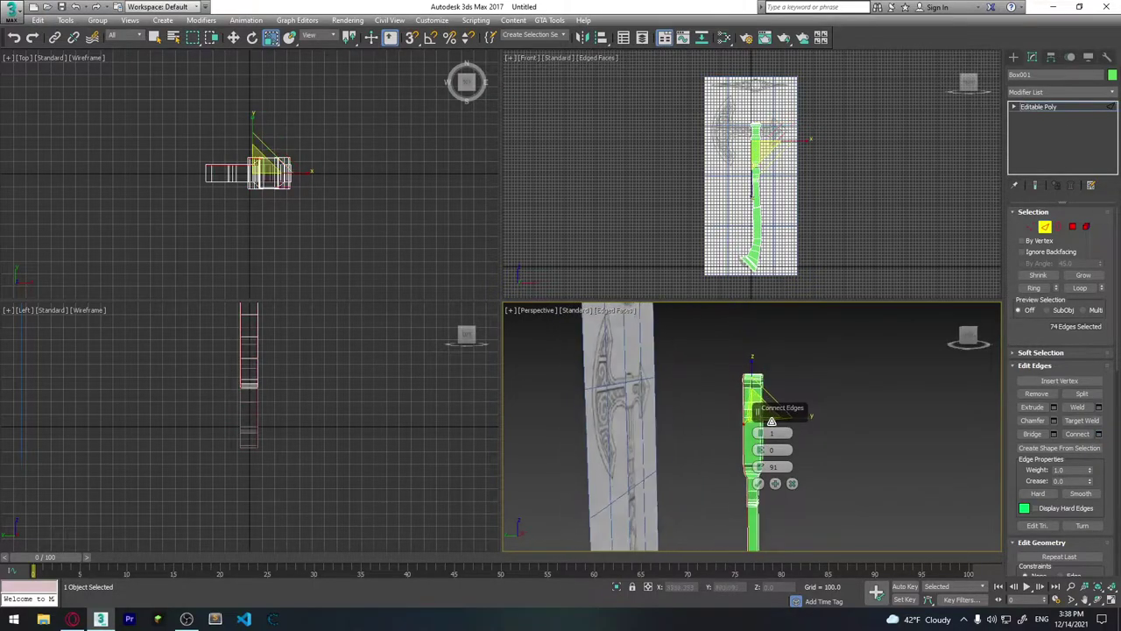
{"action": "middle_click_drag", "start_coordinate": [862, 388], "coordinate": [771, 411], "text": "alt"}
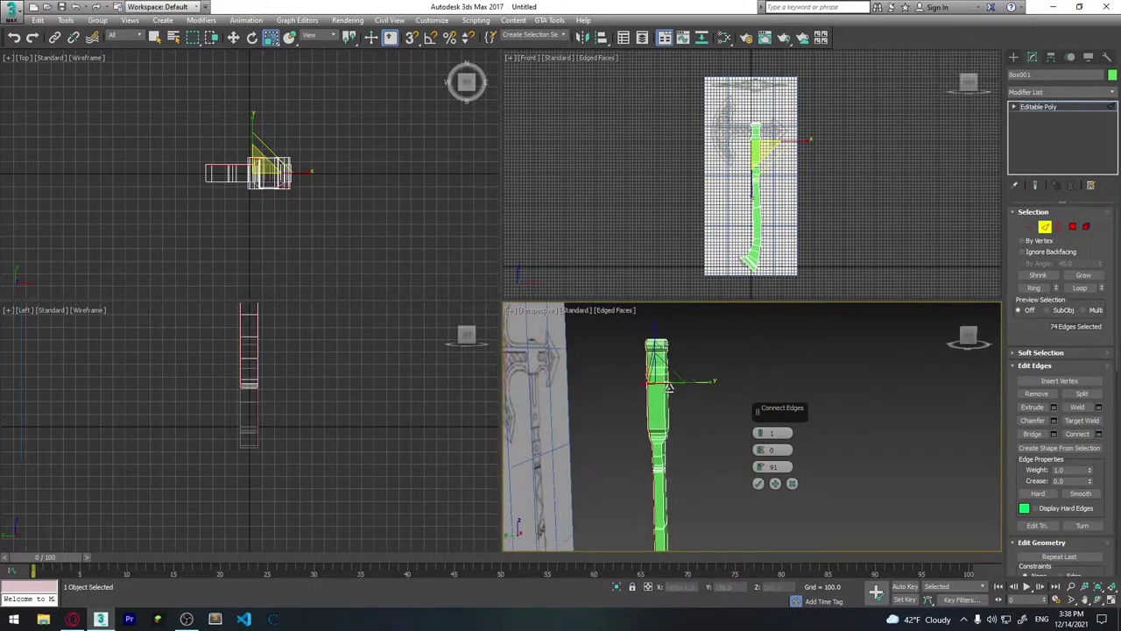
{"action": "right_click", "coordinate": [766, 474]}
{"action": "left_click", "coordinate": [822, 333]}
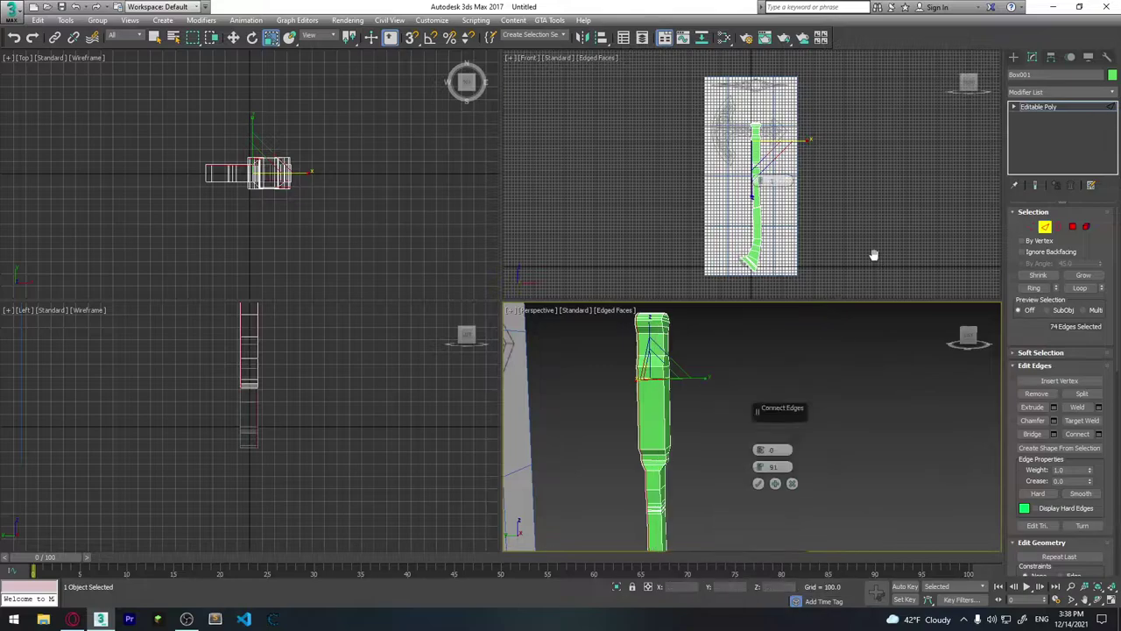
{"action": "right_click", "coordinate": [871, 253]}
{"action": "middle_click_drag", "start_coordinate": [674, 371], "coordinate": [721, 430], "text": "alt"}
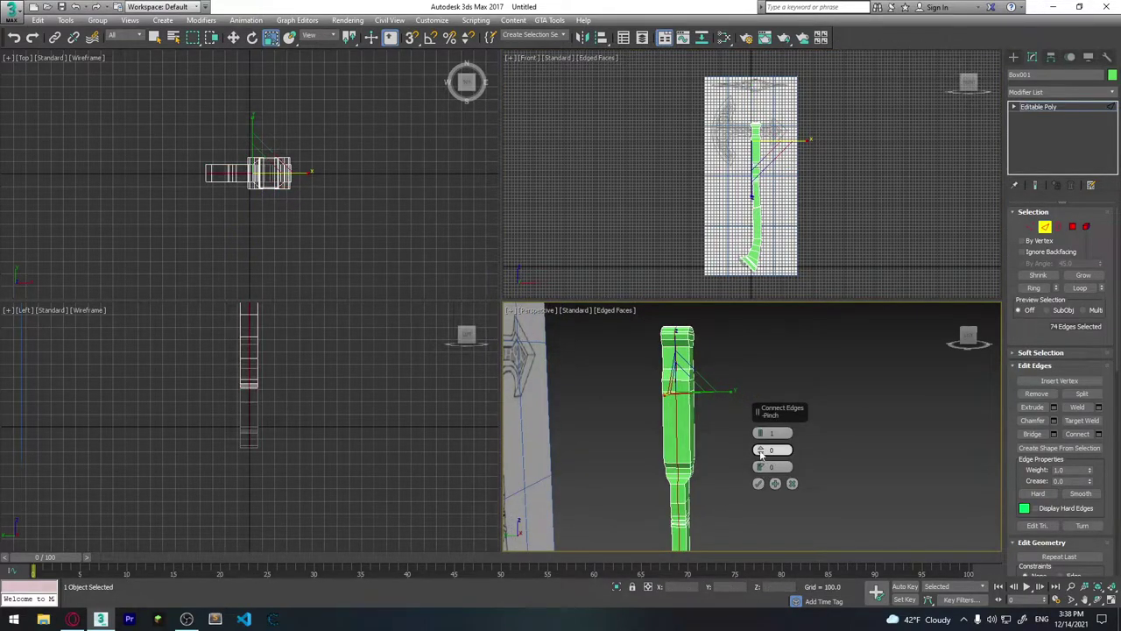
{"action": "right_click", "coordinate": [757, 437]}
{"action": "left_click", "coordinate": [896, 403]}
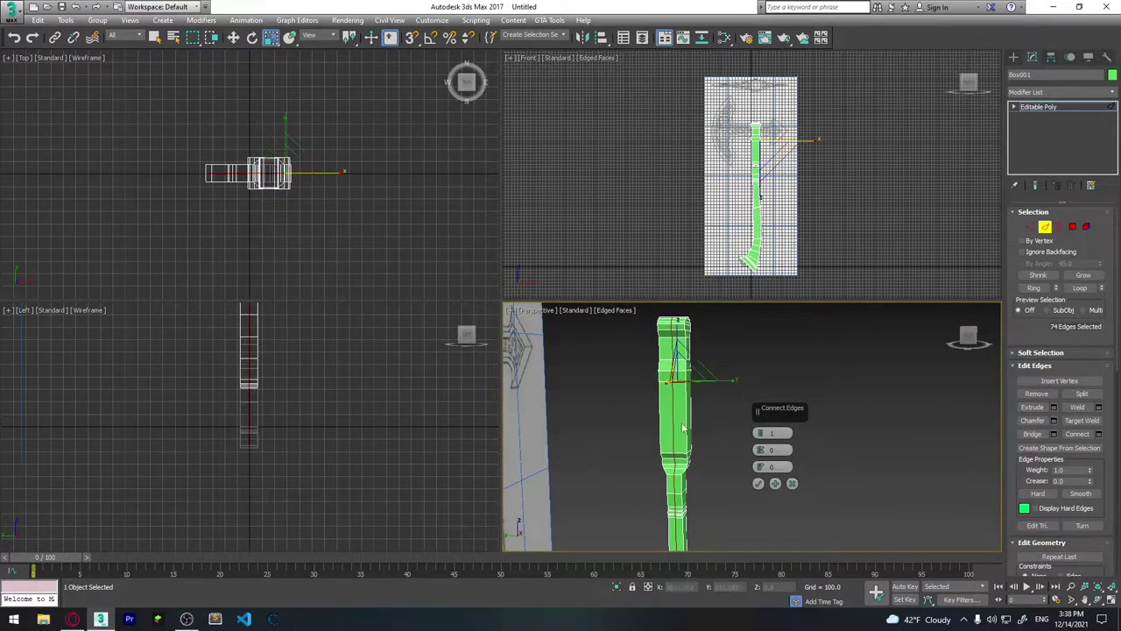
Add one edge loop with Segments 1, Pinch 0, Slide 0, then clear the edge selection.
{"action": "middle_click_drag", "start_coordinate": [697, 422], "coordinate": [680, 352]}
{"action": "scroll", "coordinate": [714, 397], "scroll_direction": "up", "scroll_amount": 3}
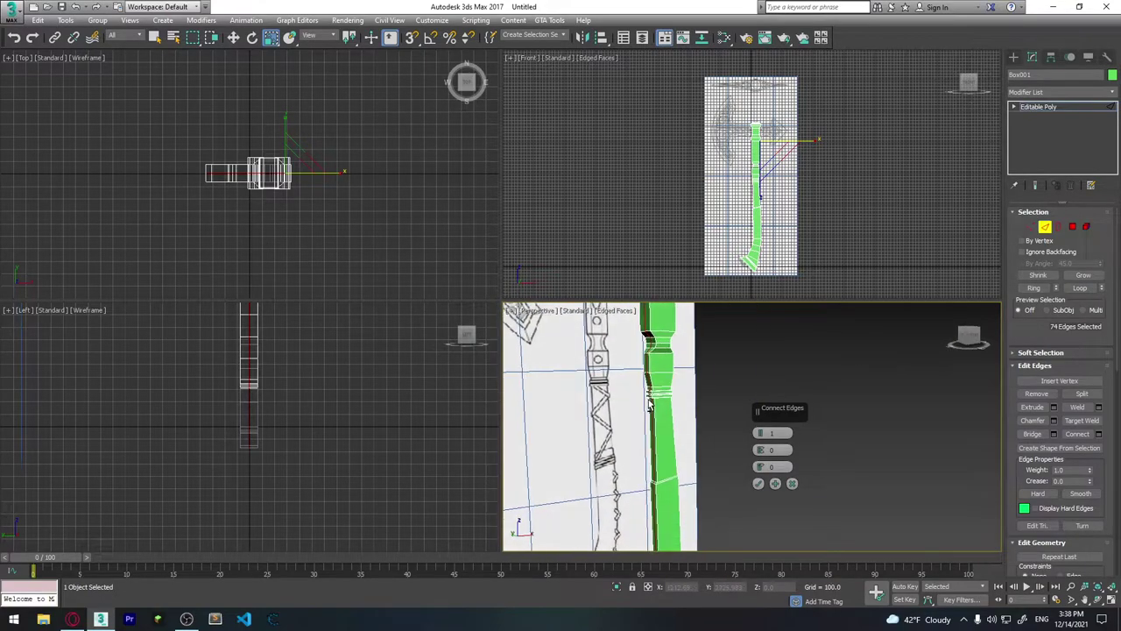
{"action": "scroll", "coordinate": [571, 349], "scroll_direction": "down", "scroll_amount": 2}
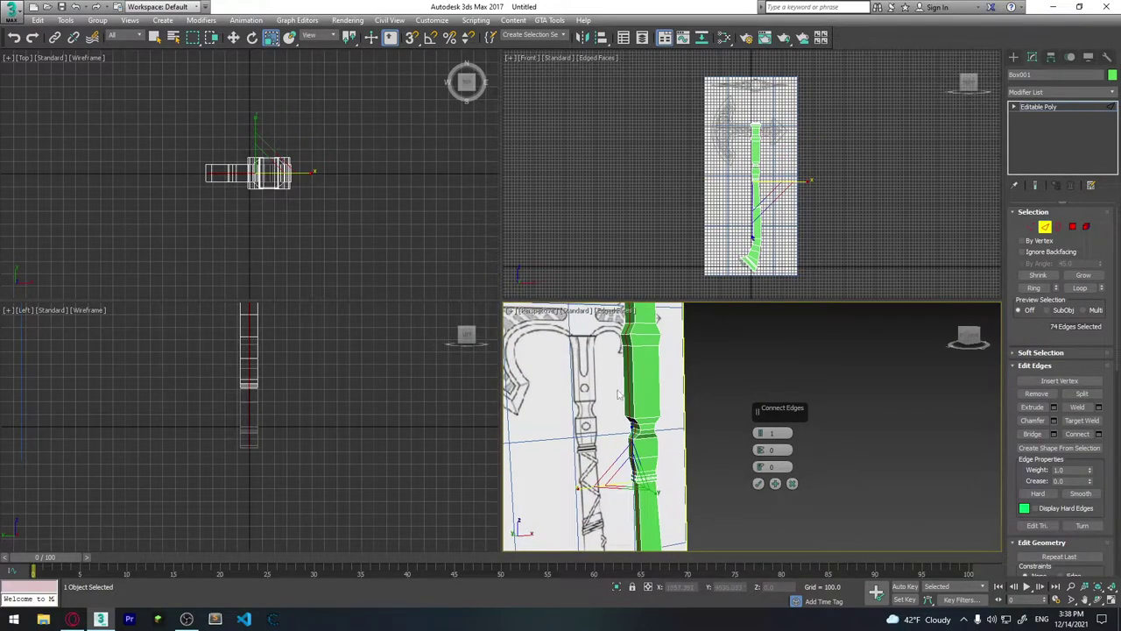
{"action": "scroll", "coordinate": [642, 375], "scroll_direction": "down", "scroll_amount": 1}
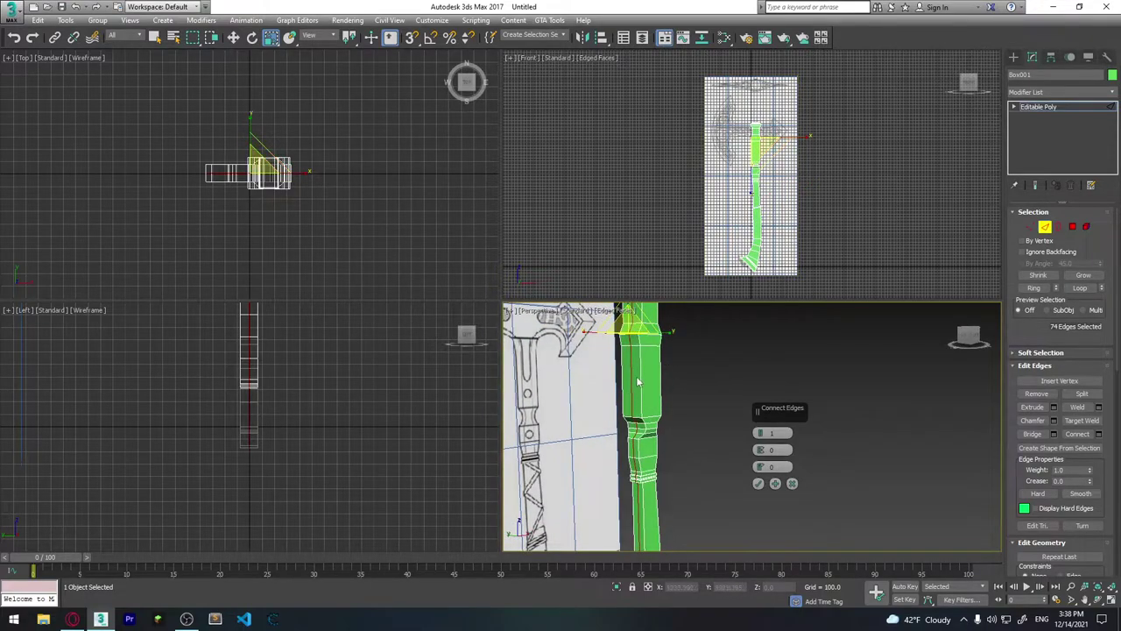
{"action": "scroll", "coordinate": [642, 396], "scroll_direction": "up", "scroll_amount": 2}
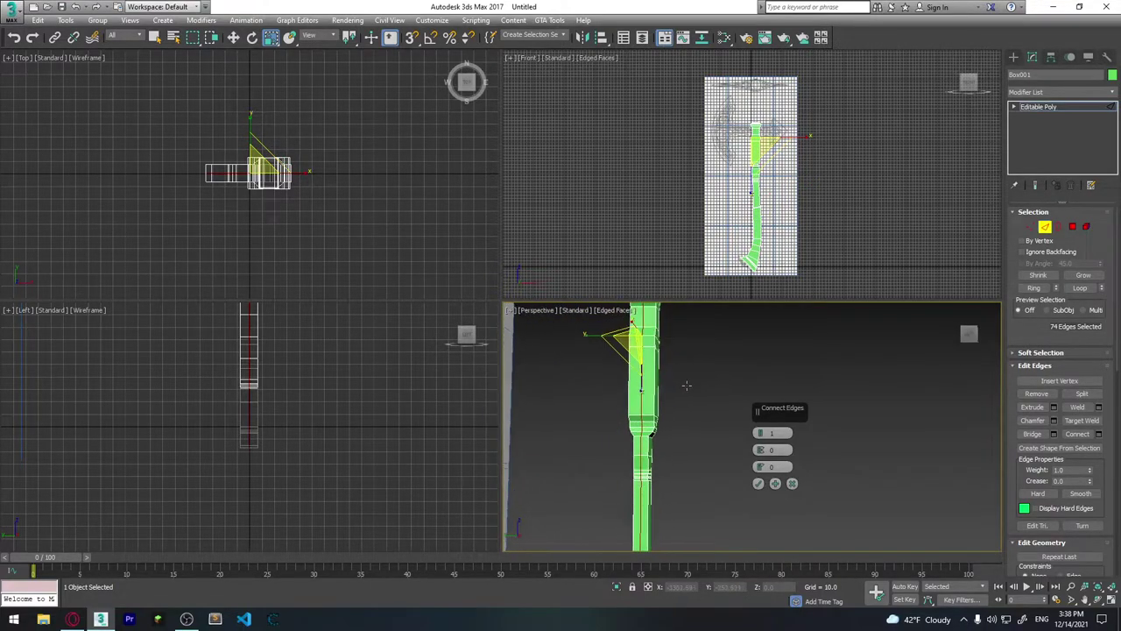
{"action": "scroll", "coordinate": [601, 398], "scroll_direction": "up", "scroll_amount": 1}
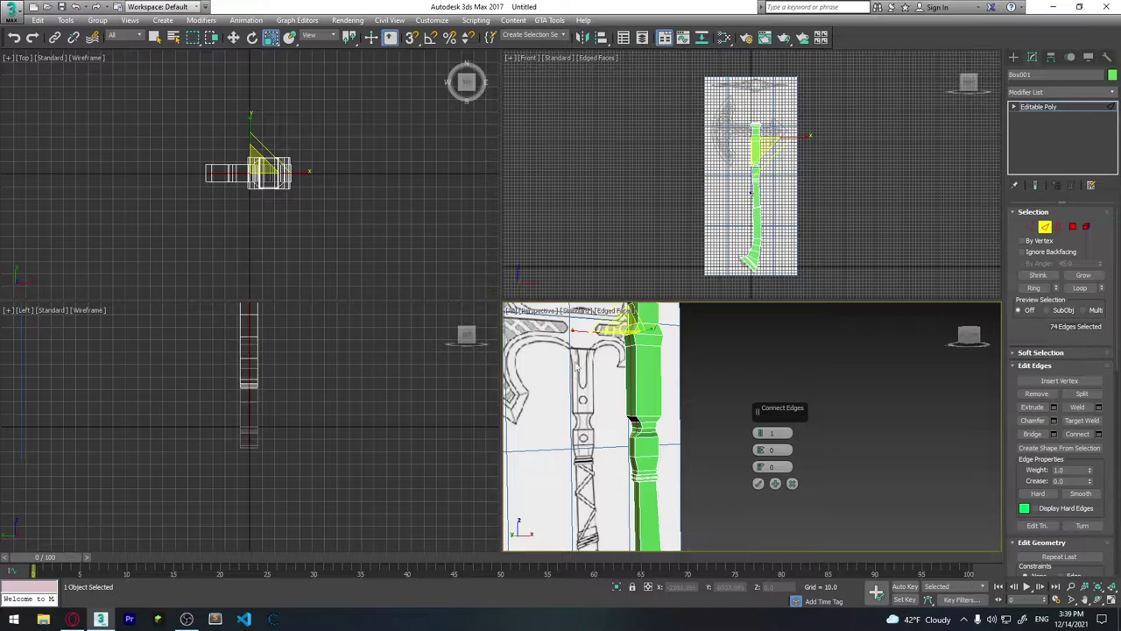
{"action": "left_click_drag", "start_coordinate": [624, 329], "coordinate": [649, 412]}
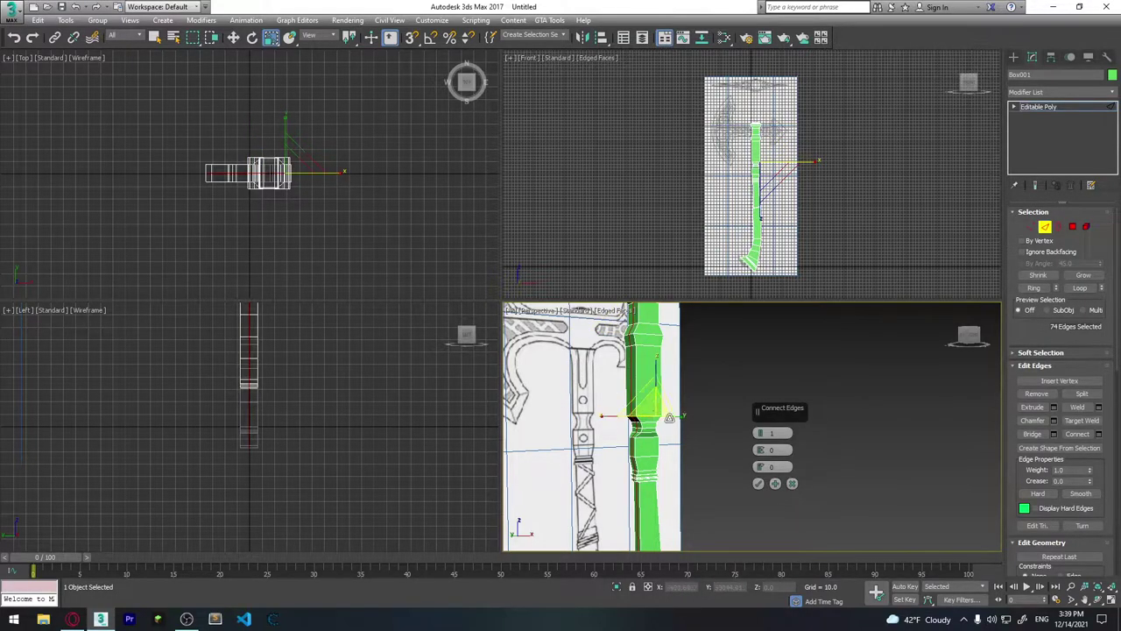
{"action": "mouse_move", "coordinate": [651, 439]}
{"action": "middle_mouse_down", "text": "alt"}
{"action": "mouse_move", "coordinate": [761, 432]}
{"action": "mouse_move", "coordinate": [693, 436]}
{"action": "middle_mouse_up", "text": "alt"}
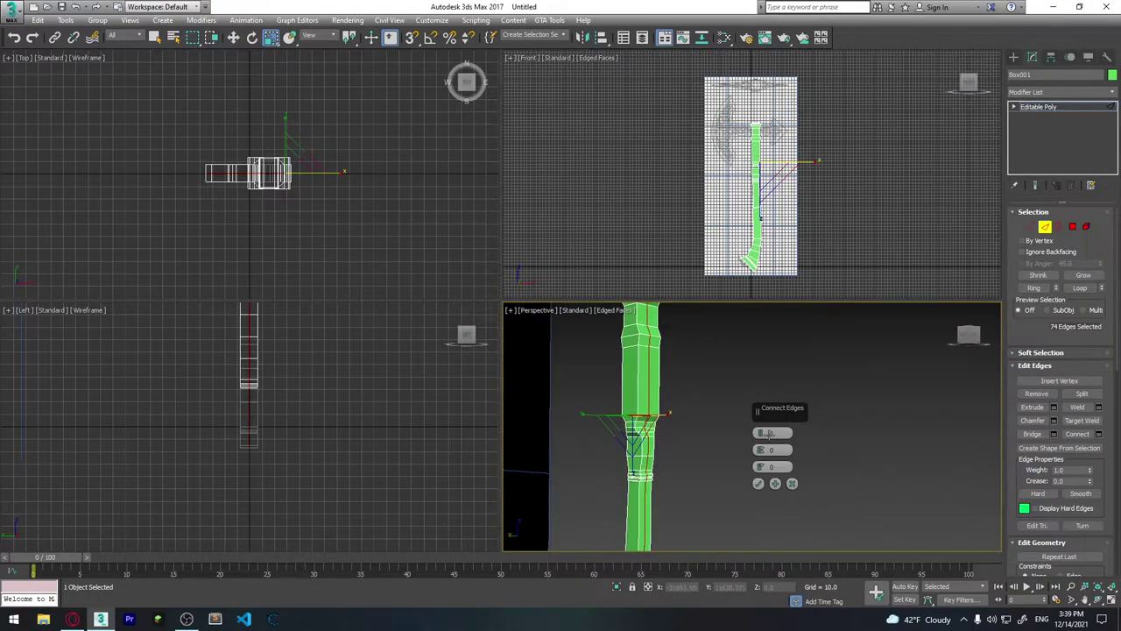
{"action": "left_click", "coordinate": [759, 484]}
{"action": "middle_click_drag", "start_coordinate": [672, 496], "coordinate": [684, 473], "text": "alt"}
Frame the handle in all views and select the edge ring on its flared section.
{"action": "key", "text": "ctrl+shift+z"}
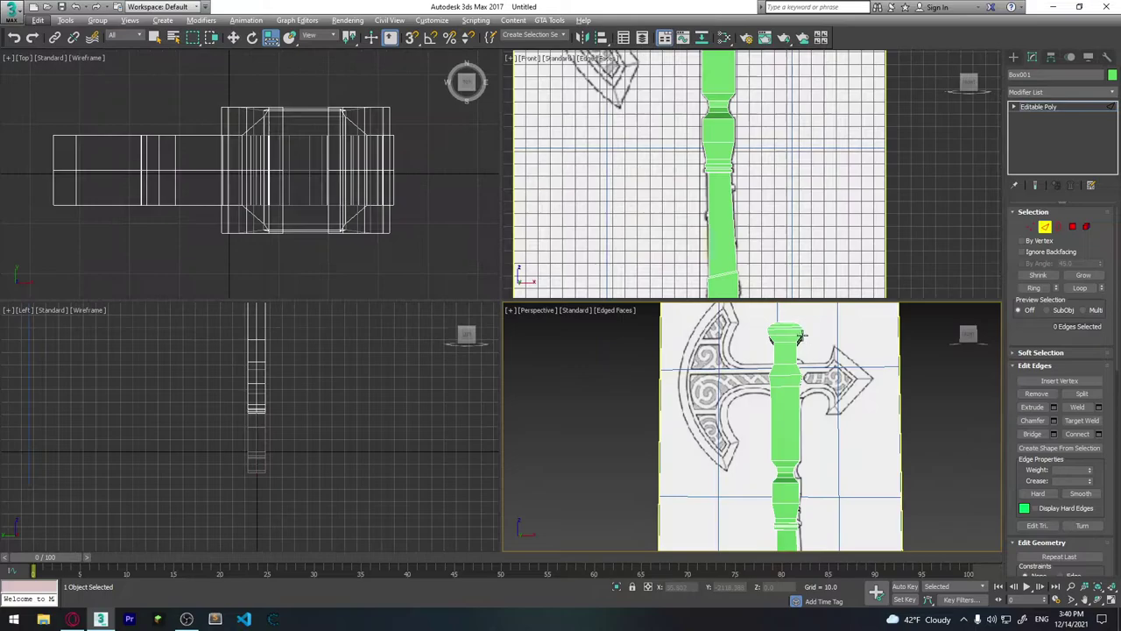
{"action": "middle_click_drag", "start_coordinate": [771, 420], "coordinate": [793, 412], "text": "alt"}
{"action": "scroll", "coordinate": [793, 410], "scroll_direction": "up", "scroll_amount": 2}
{"action": "scroll", "coordinate": [797, 409], "scroll_direction": "up", "scroll_amount": 3}
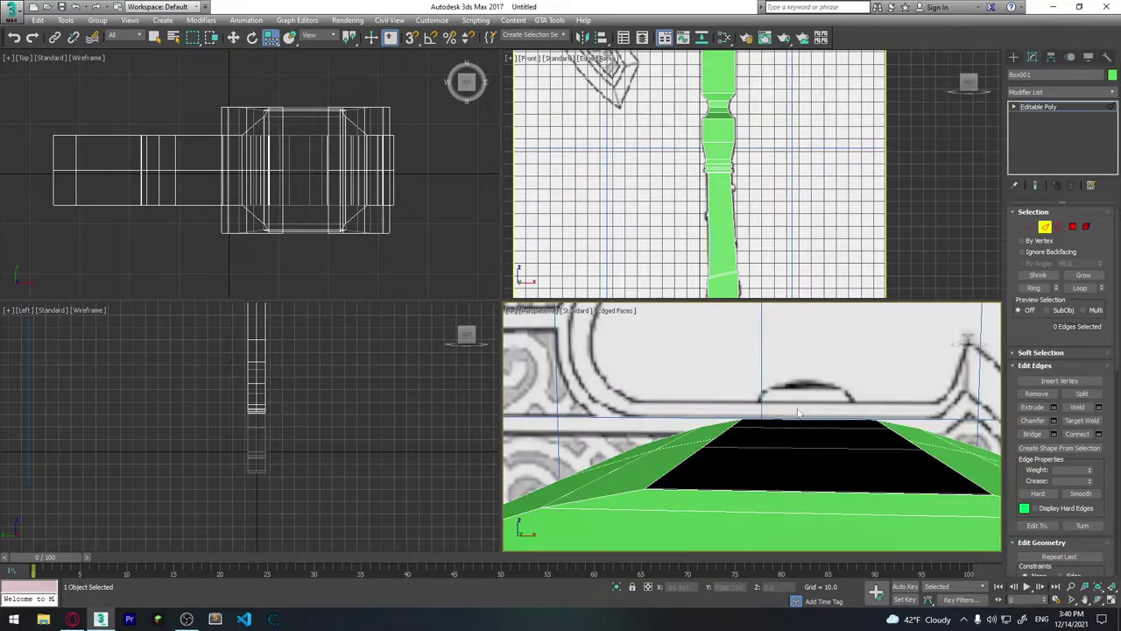
{"action": "scroll", "coordinate": [810, 406], "scroll_direction": "down", "scroll_amount": 2}
{"action": "left_click", "coordinate": [804, 440]}
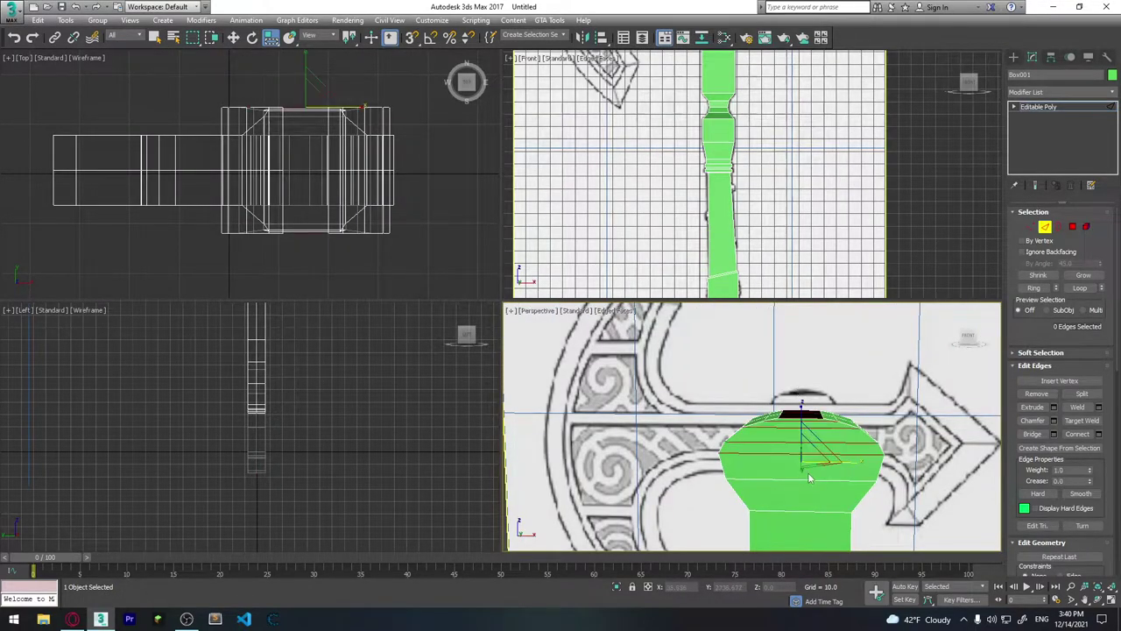
{"action": "left_click", "coordinate": [1041, 289]}
Deselect unwanted edges and connect the remaining ring with 2 segments.
{"action": "mouse_move", "coordinate": [814, 385]}
{"action": "middle_mouse_down", "text": "alt"}
{"action": "mouse_move", "coordinate": [799, 440]}
{"action": "mouse_move", "coordinate": [756, 446]}
{"action": "mouse_move", "coordinate": [770, 497]}
{"action": "middle_mouse_up", "text": "alt"}
{"action": "middle_click_drag", "start_coordinate": [755, 454], "coordinate": [747, 515]}
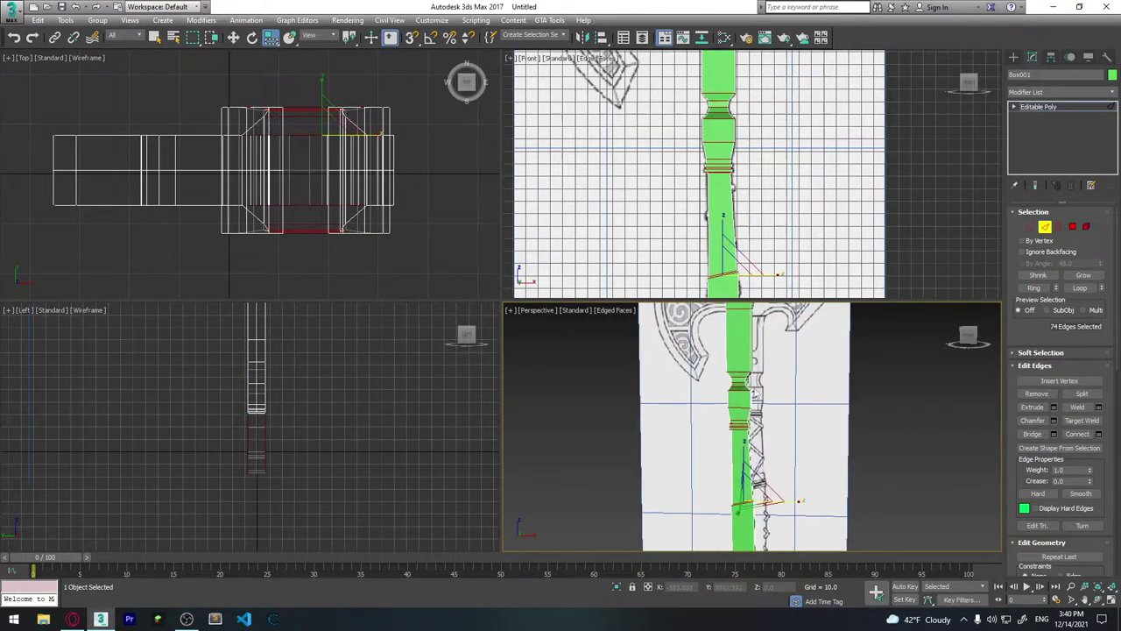
{"action": "left_click", "coordinate": [749, 344]}
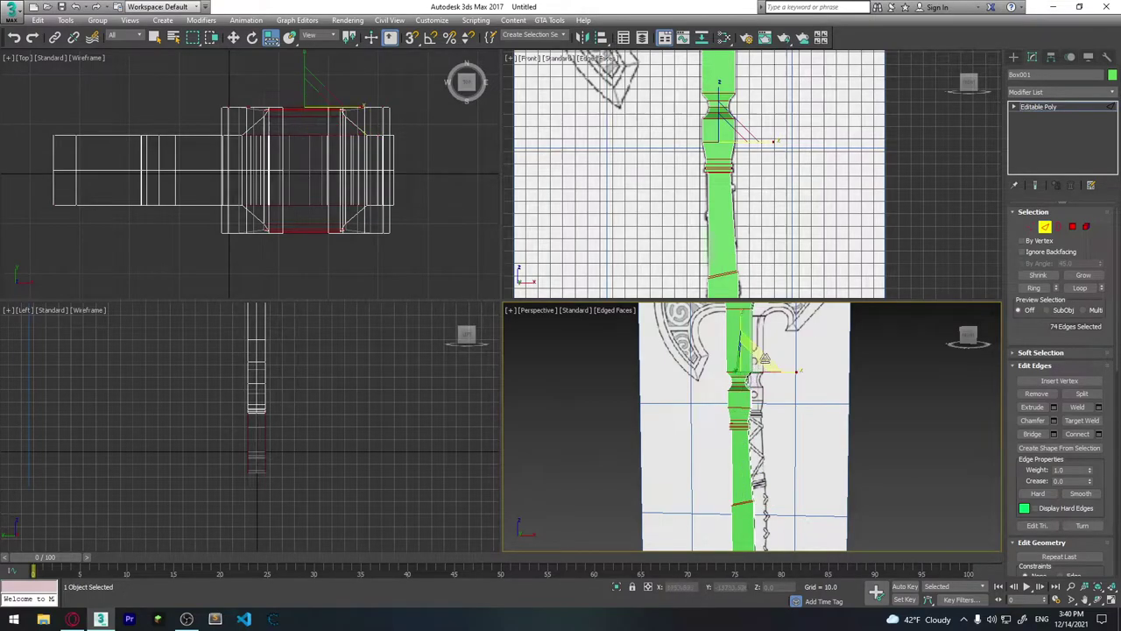
{"action": "left_click", "coordinate": [1095, 436]}
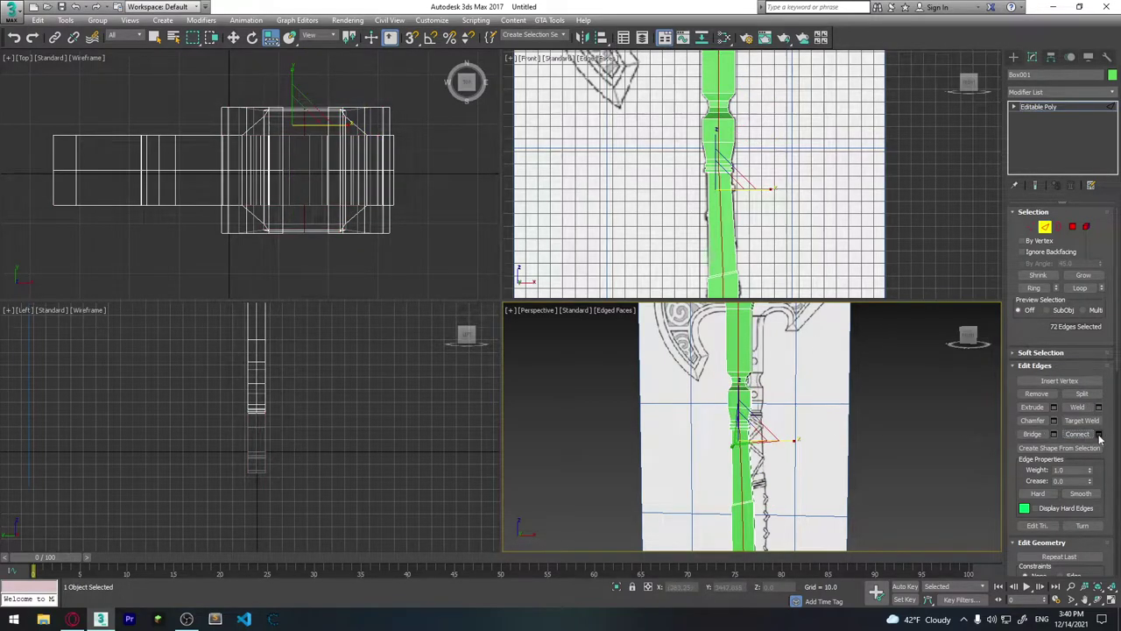
{"action": "left_click", "coordinate": [1099, 435]}
{"action": "left_click_drag", "start_coordinate": [761, 433], "coordinate": [762, 427]}
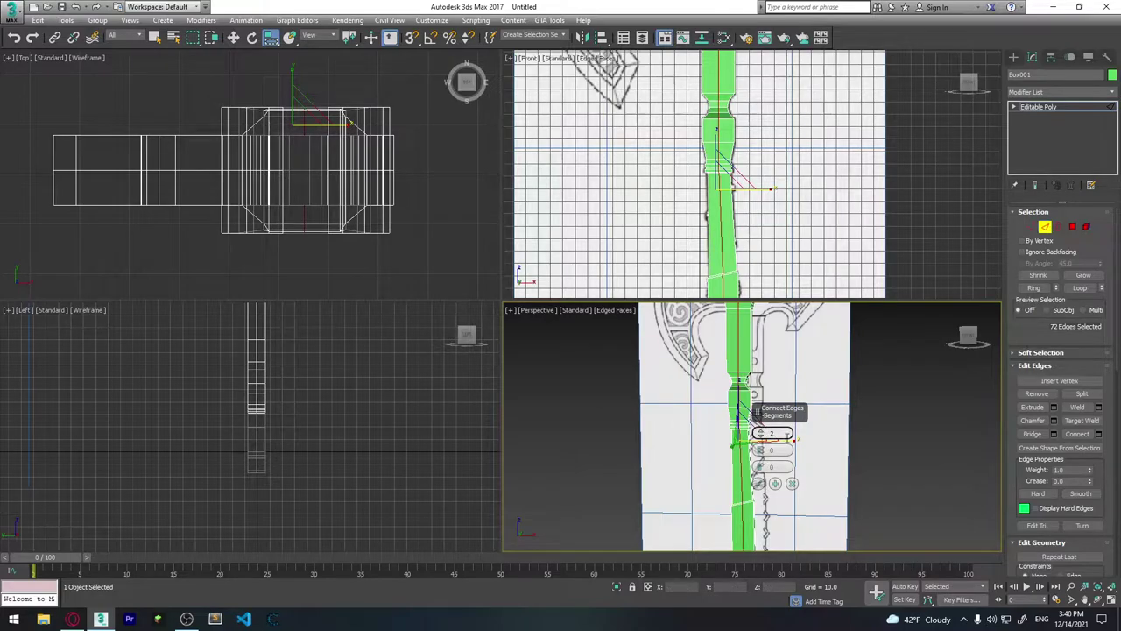
{"action": "left_click", "coordinate": [759, 483]}
Clear the edge selection, then undo to restore the previous edge ring.
{"action": "scroll", "coordinate": [743, 340], "scroll_direction": "up", "scroll_amount": 2}
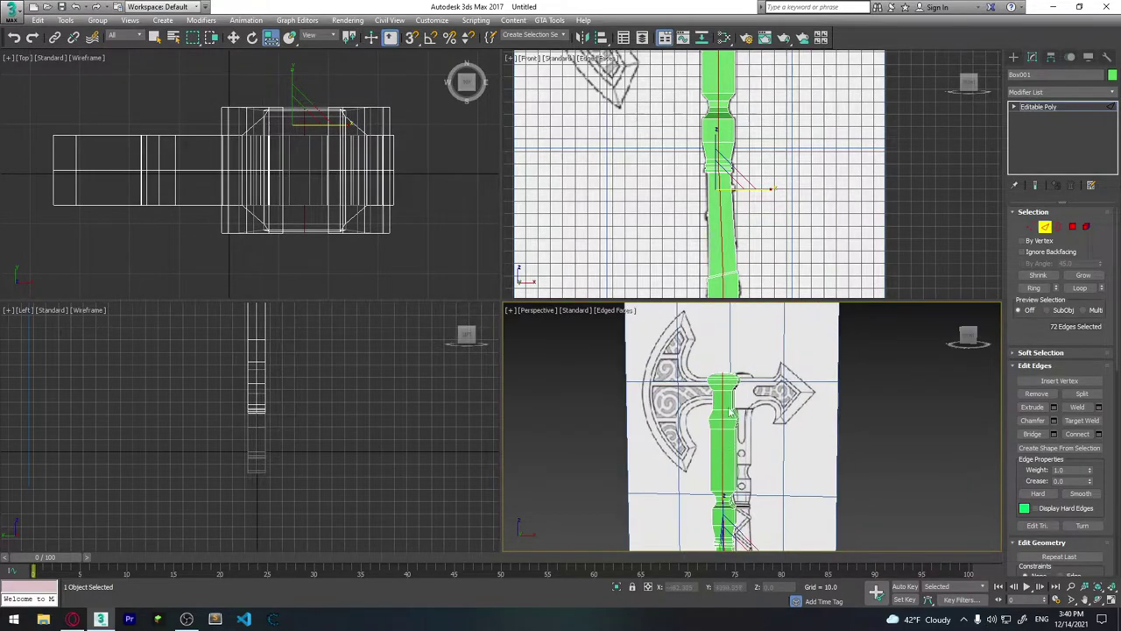
{"action": "scroll", "coordinate": [754, 359], "scroll_direction": "up", "scroll_amount": 3}
{"action": "scroll", "coordinate": [771, 386], "scroll_direction": "up", "scroll_amount": 3}
{"action": "middle_click_drag", "start_coordinate": [777, 399], "coordinate": [727, 401], "text": "alt"}
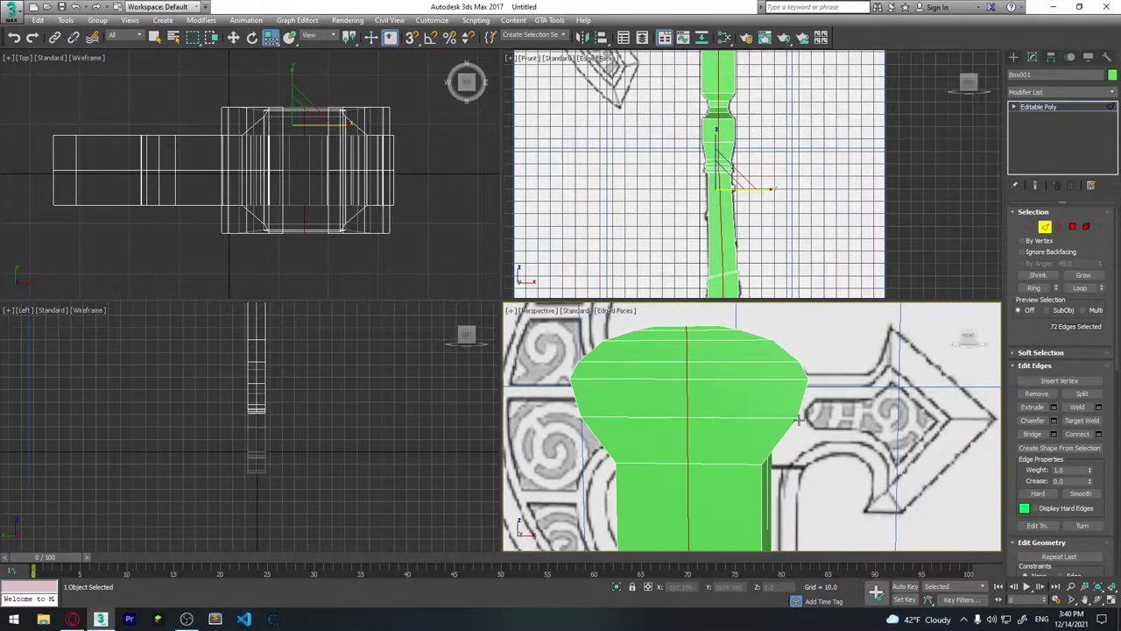
{"action": "left_click", "coordinate": [710, 403]}
{"action": "key", "text": "ctrl+z"}
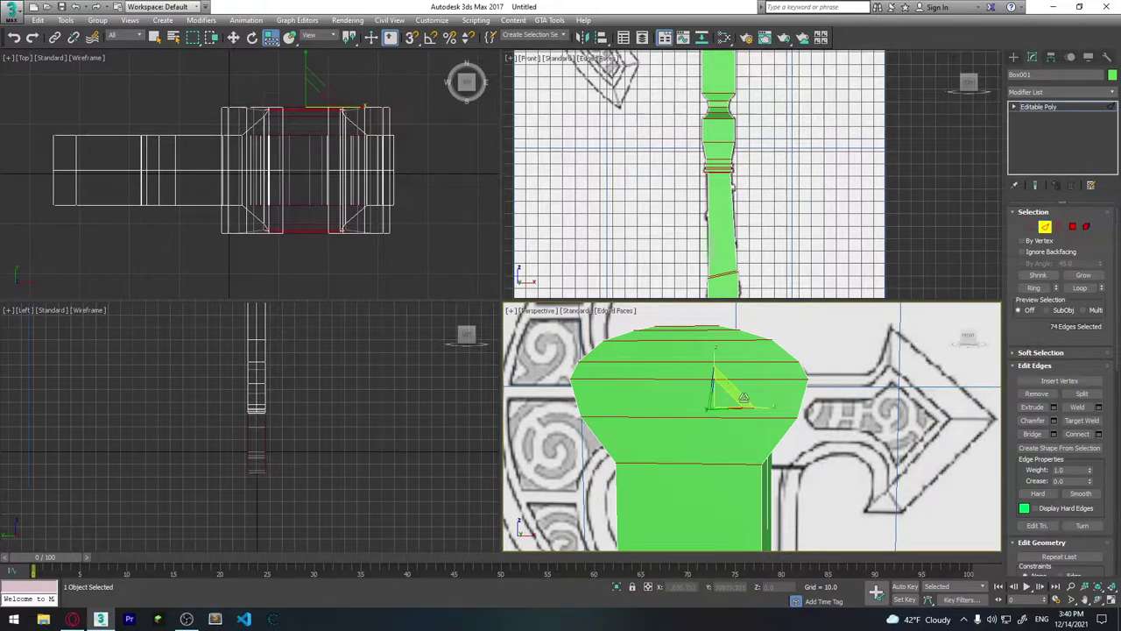
Connect the 74-edge ring with 2 segments, adding two lengthwise loops along the handle.
{"action": "scroll", "coordinate": [745, 403], "scroll_direction": "down", "scroll_amount": 3}
{"action": "mouse_move", "coordinate": [786, 440]}
{"action": "middle_mouse_down", "text": "alt"}
{"action": "mouse_move", "coordinate": [710, 442]}
{"action": "mouse_move", "coordinate": [784, 440]}
{"action": "middle_mouse_up", "text": "alt"}
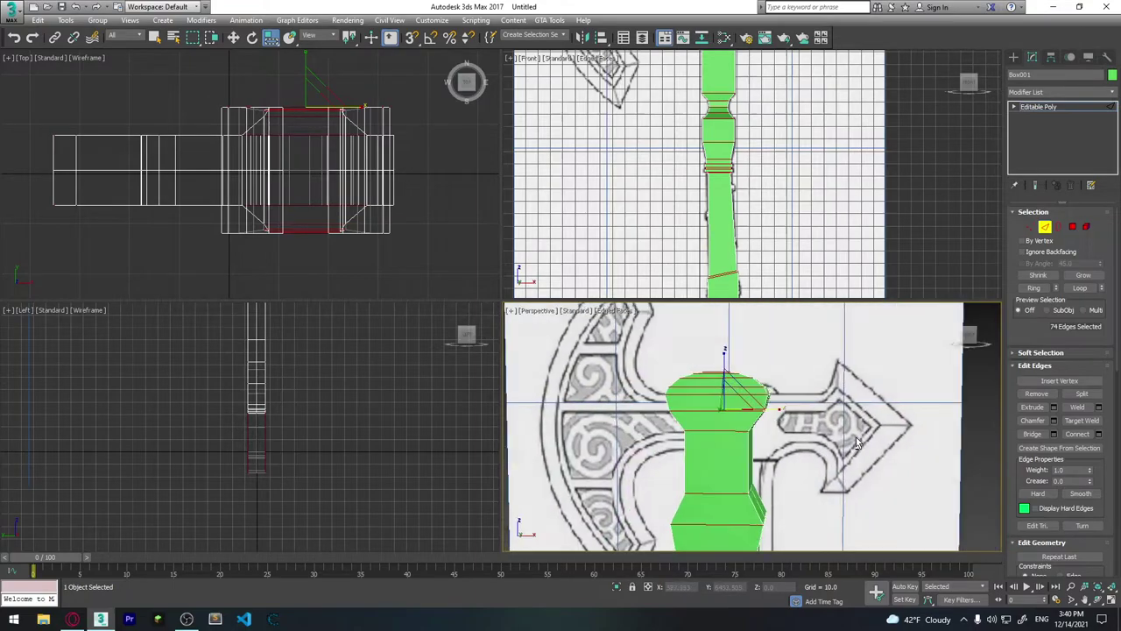
{"action": "left_click", "coordinate": [1099, 434]}
{"action": "middle_click_drag", "start_coordinate": [746, 417], "coordinate": [761, 433], "text": "alt"}
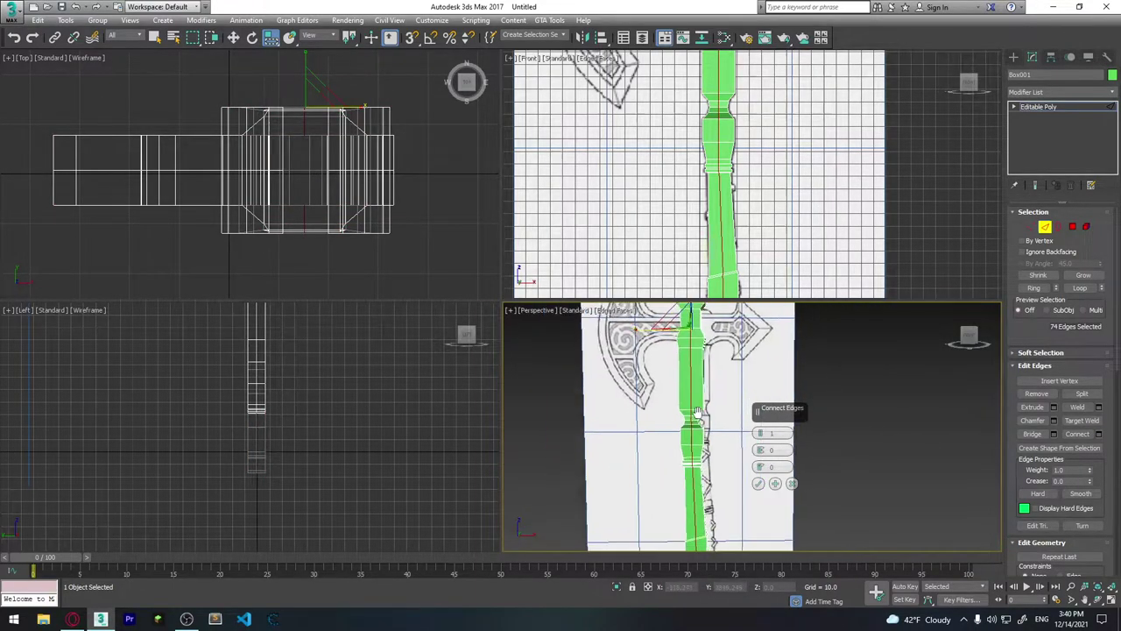
{"action": "left_click", "coordinate": [760, 431]}
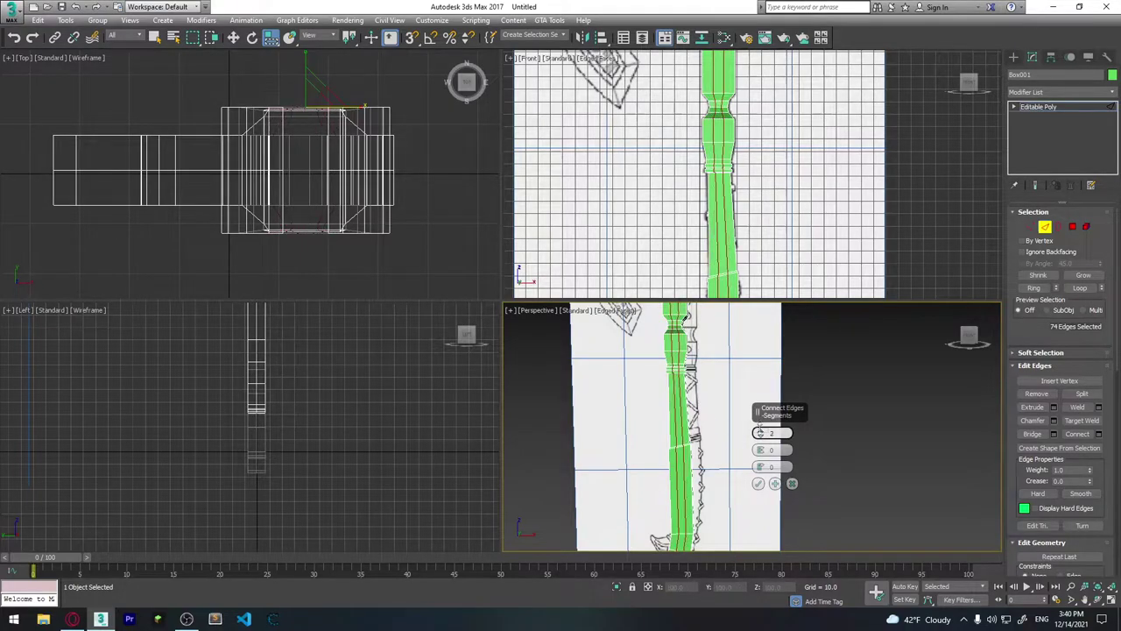
{"action": "left_click", "coordinate": [758, 483]}
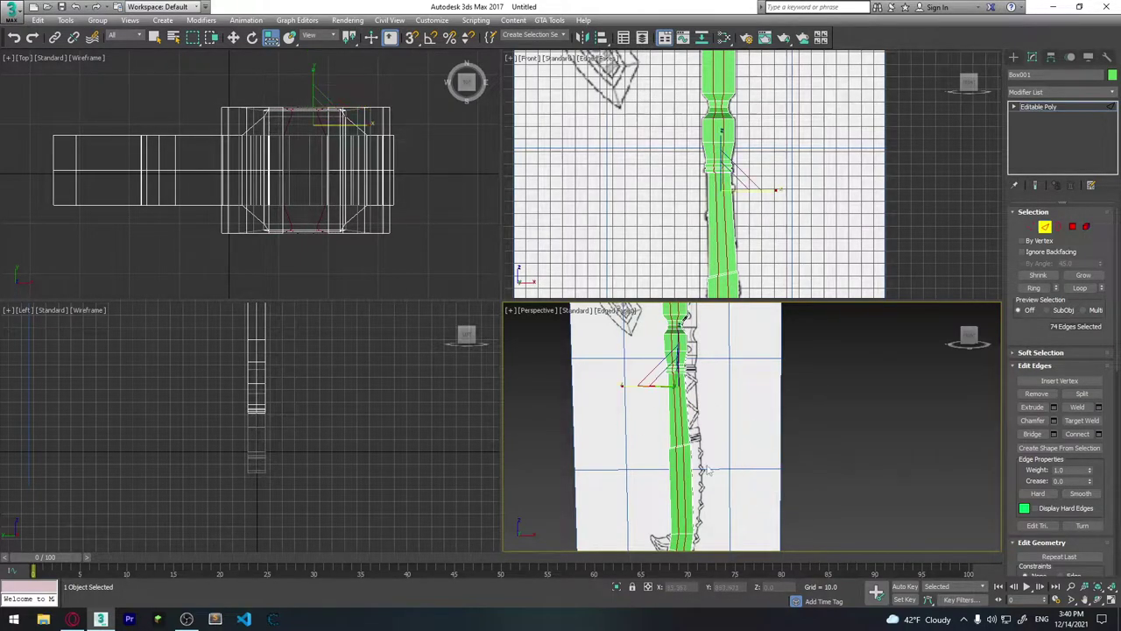
{"action": "mouse_move", "coordinate": [759, 483]}
{"action": "middle_mouse_down", "text": "alt"}
{"action": "mouse_move", "coordinate": [683, 429]}
{"action": "mouse_move", "coordinate": [701, 412]}
{"action": "mouse_move", "coordinate": [683, 429]}
{"action": "middle_mouse_up", "text": "alt"}
{"action": "scroll", "coordinate": [701, 412], "scroll_direction": "up", "scroll_amount": 3}
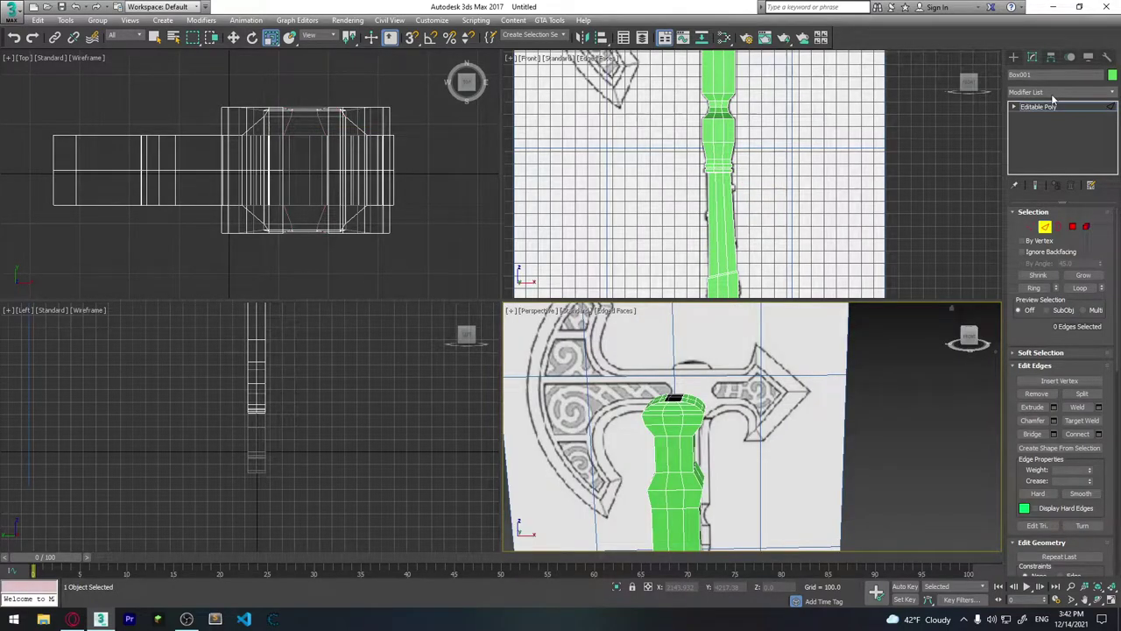
{"action": "left_click", "coordinate": [1056, 93]}
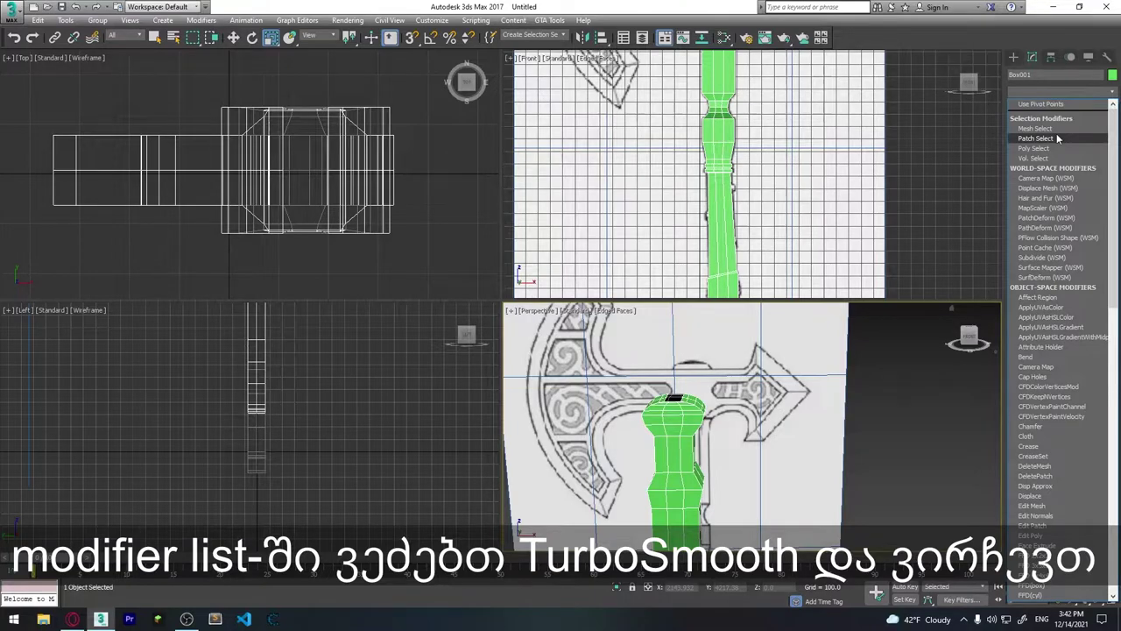
{"action": "type", "text": "tu"}
{"action": "key", "text": "Return"}
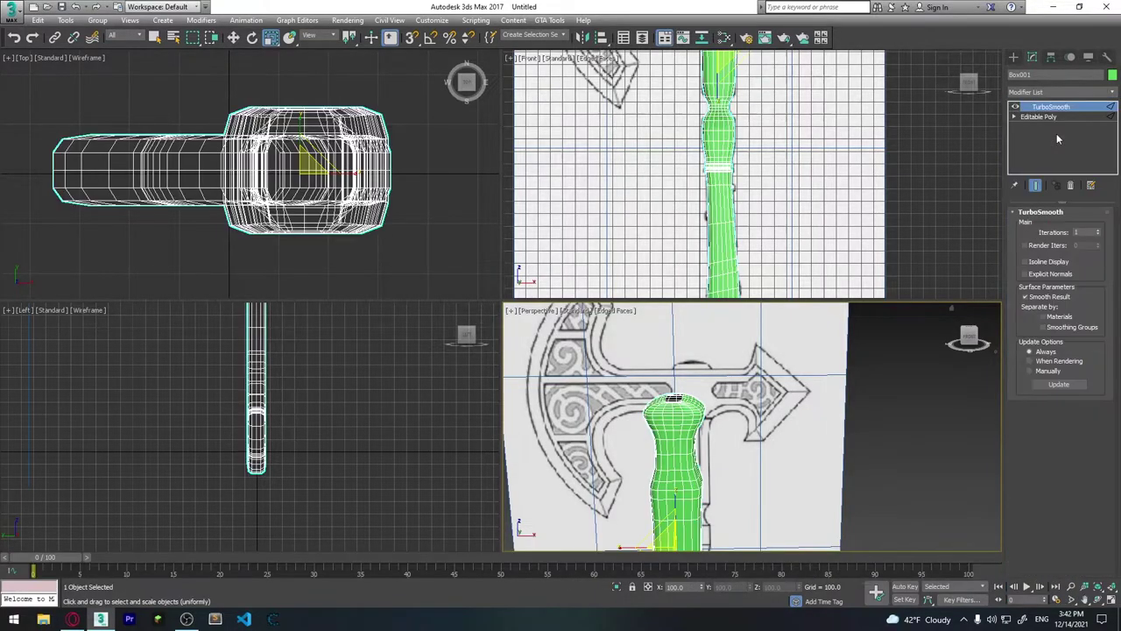
{"action": "middle_click_drag", "start_coordinate": [761, 260], "coordinate": [714, 164]}
{"action": "scroll", "coordinate": [714, 163], "scroll_direction": "down", "scroll_amount": 5}
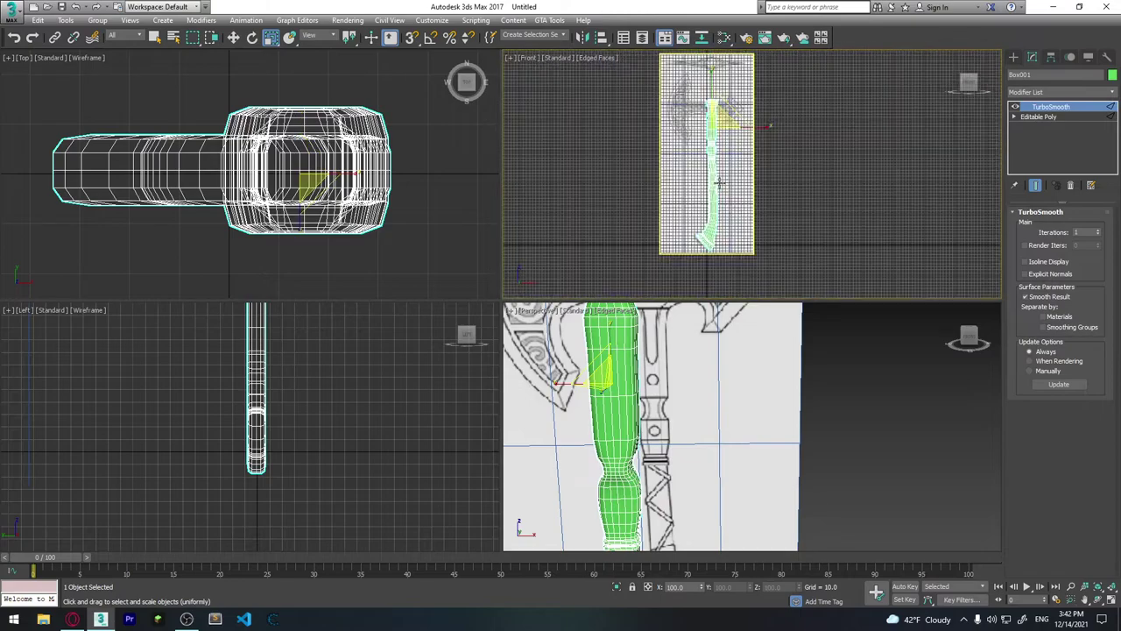
{"action": "scroll", "coordinate": [664, 165], "scroll_direction": "up", "scroll_amount": 1}
{"action": "scroll", "coordinate": [663, 164], "scroll_direction": "up", "scroll_amount": 2}
{"action": "scroll", "coordinate": [663, 164], "scroll_direction": "up", "scroll_amount": 2}
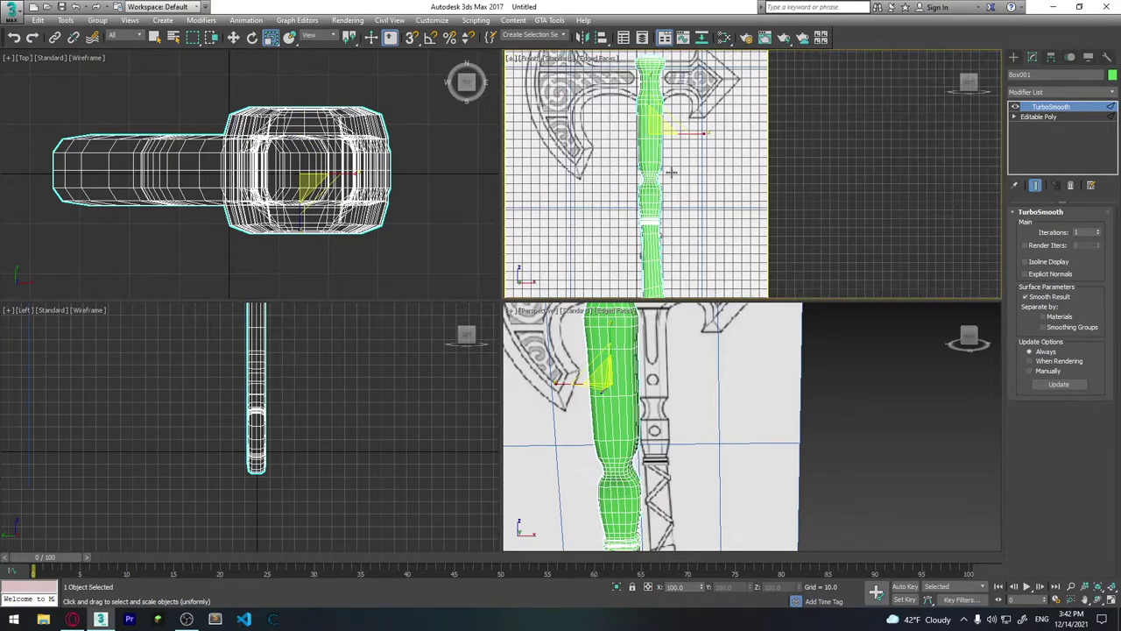
{"action": "mouse_move", "coordinate": [668, 335]}
{"action": "middle_mouse_down", "text": "alt"}
{"action": "mouse_move", "coordinate": [653, 484]}
{"action": "mouse_move", "coordinate": [700, 458]}
{"action": "mouse_move", "coordinate": [682, 412]}
{"action": "mouse_move", "coordinate": [687, 492]}
{"action": "mouse_move", "coordinate": [671, 496]}
{"action": "mouse_move", "coordinate": [663, 416]}
{"action": "middle_mouse_up", "text": "alt"}
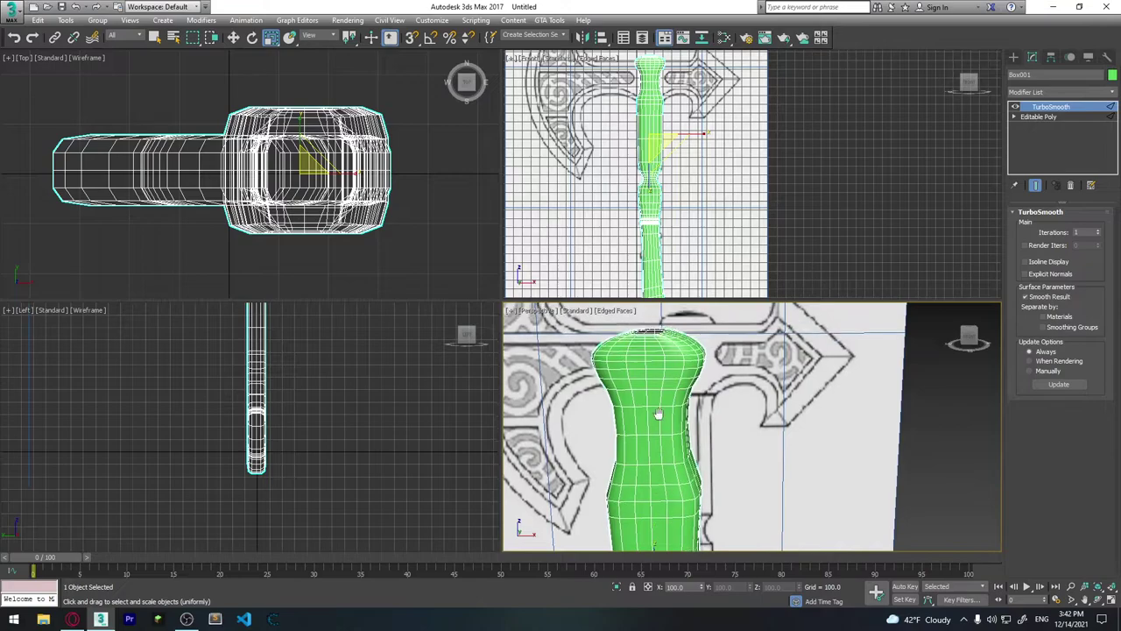
{"action": "key", "text": "alt+w"}
{"action": "key", "text": "alt+w"}
{"action": "scroll", "coordinate": [652, 407], "scroll_direction": "down", "scroll_amount": 2}
{"action": "scroll", "coordinate": [741, 367], "scroll_direction": "down", "scroll_amount": 3}
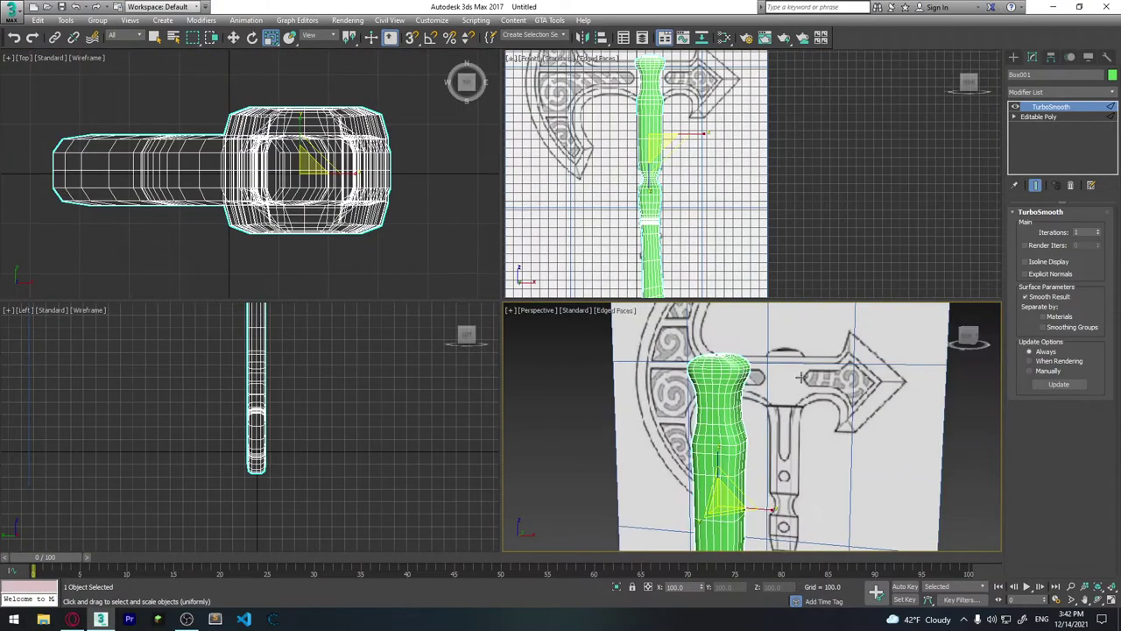
{"action": "right_click", "coordinate": [1046, 110]}
{"action": "left_click", "coordinate": [1052, 125]}
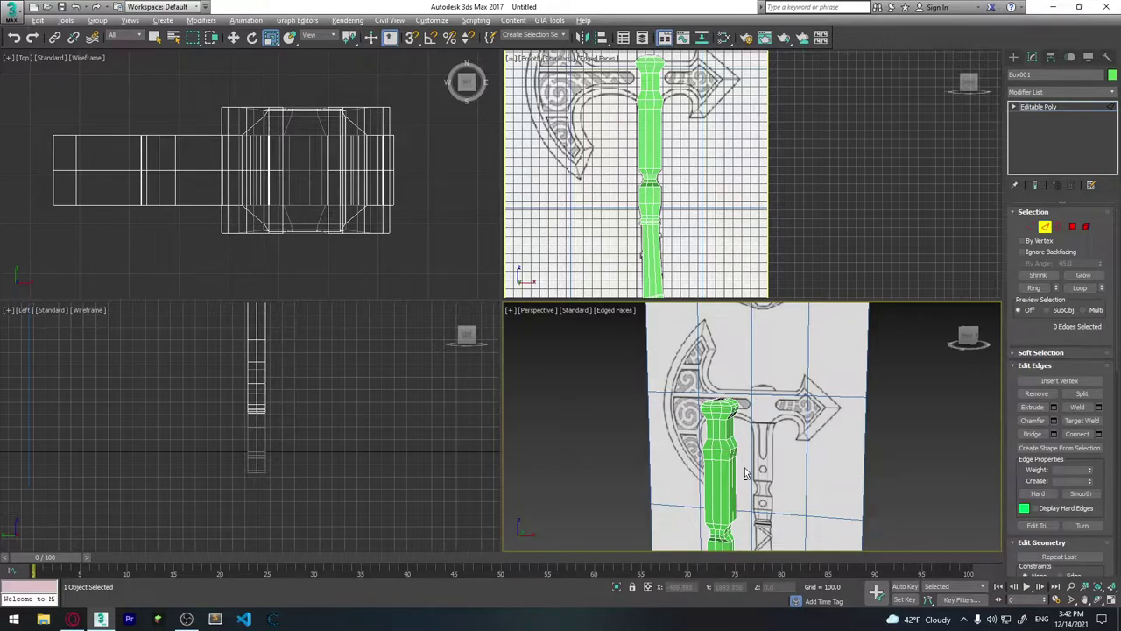
Zoom in on the handle's top end and select one side face there in Polygon mode.
{"action": "scroll", "coordinate": [745, 474], "scroll_direction": "up", "scroll_amount": 2}
{"action": "scroll", "coordinate": [736, 438], "scroll_direction": "up", "scroll_amount": 5}
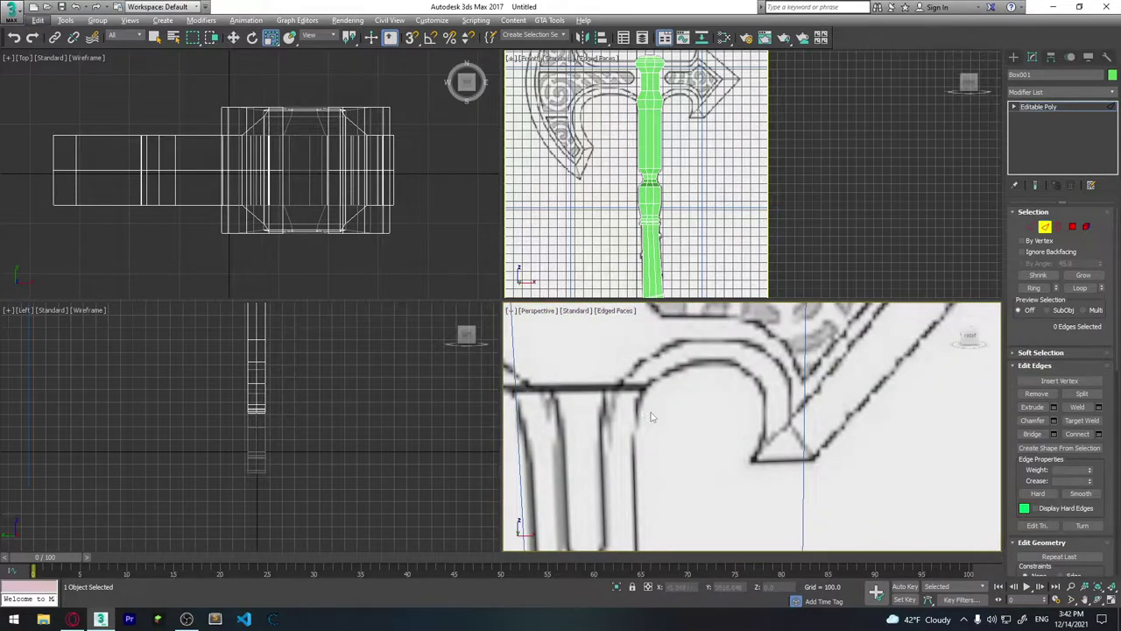
{"action": "scroll", "coordinate": [650, 417], "scroll_direction": "down", "scroll_amount": 5}
{"action": "mouse_move", "coordinate": [701, 421]}
{"action": "middle_mouse_down", "text": "alt"}
{"action": "mouse_move", "coordinate": [801, 443]}
{"action": "mouse_move", "coordinate": [794, 468]}
{"action": "mouse_move", "coordinate": [667, 465]}
{"action": "mouse_move", "coordinate": [679, 464]}
{"action": "mouse_move", "coordinate": [648, 451]}
{"action": "mouse_move", "coordinate": [629, 464]}
{"action": "mouse_move", "coordinate": [686, 466]}
{"action": "mouse_move", "coordinate": [680, 406]}
{"action": "mouse_move", "coordinate": [688, 434]}
{"action": "middle_mouse_up", "text": "alt"}
{"action": "scroll", "coordinate": [629, 464], "scroll_direction": "up", "scroll_amount": 2}
{"action": "scroll", "coordinate": [629, 464], "scroll_direction": "up", "scroll_amount": 2}
{"action": "scroll", "coordinate": [682, 407], "scroll_direction": "up", "scroll_amount": 2}
{"action": "scroll", "coordinate": [682, 406], "scroll_direction": "up", "scroll_amount": 2}
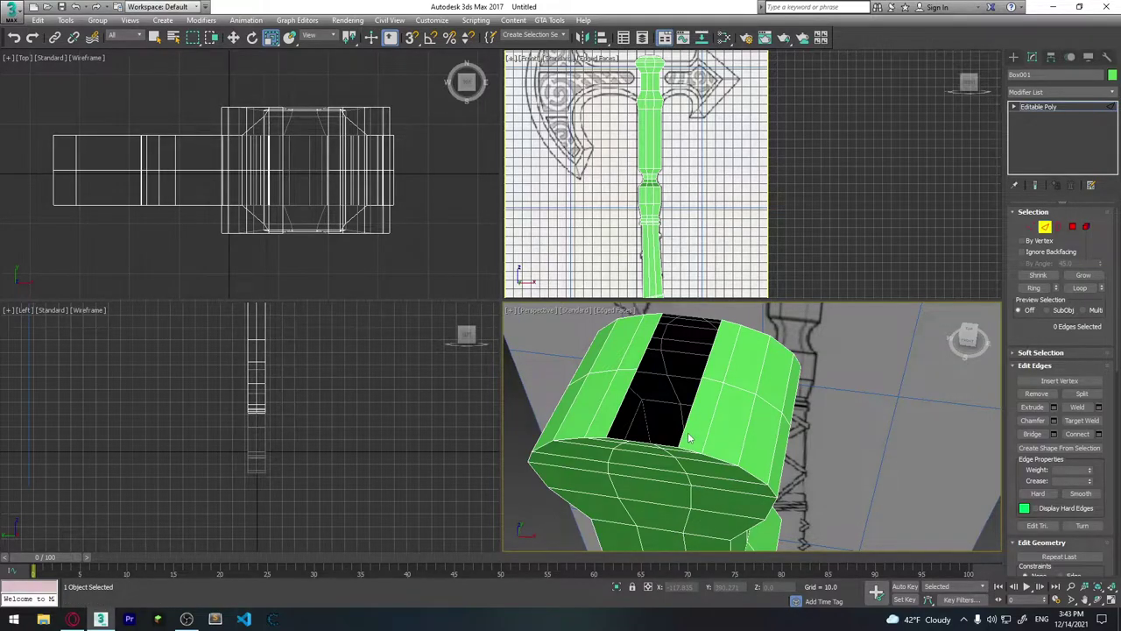
{"action": "key", "text": "4"}
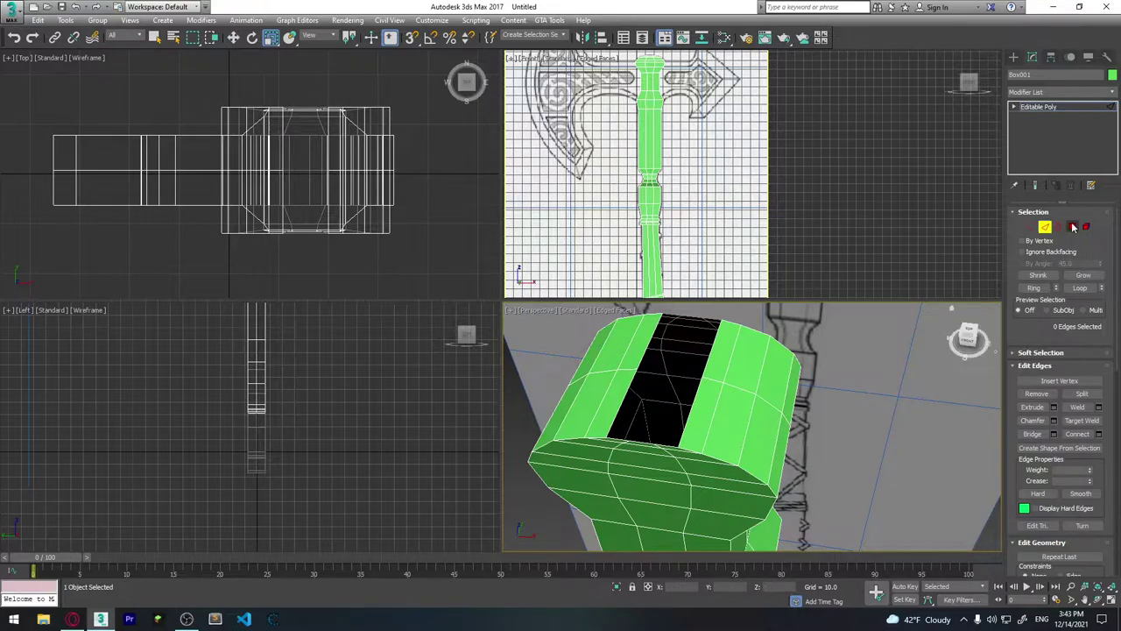
{"action": "left_click", "coordinate": [709, 398]}
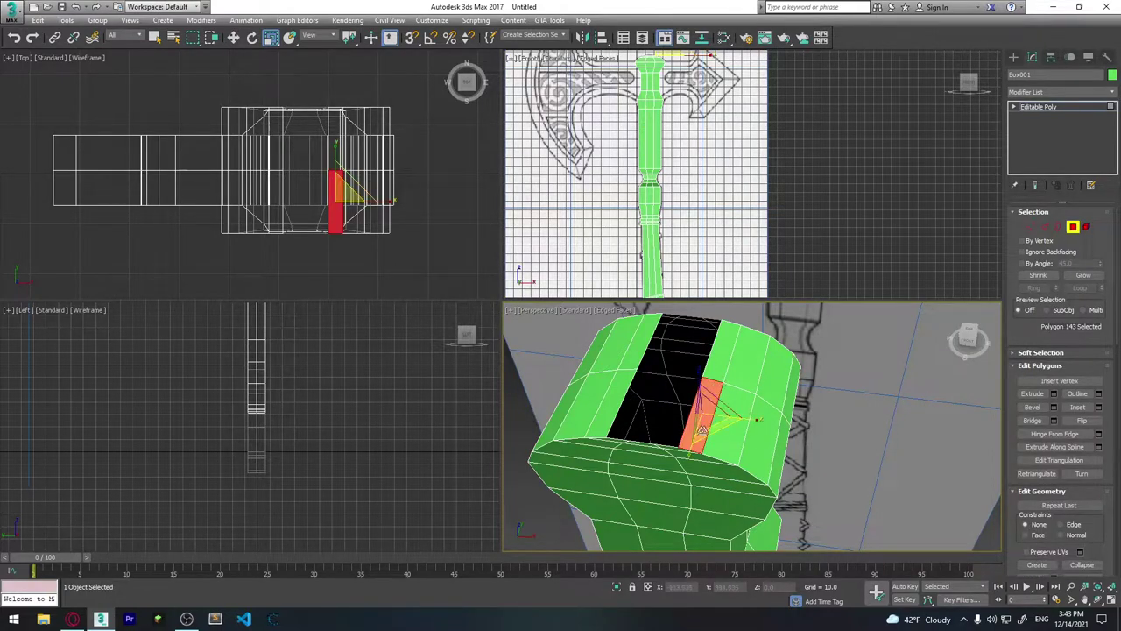
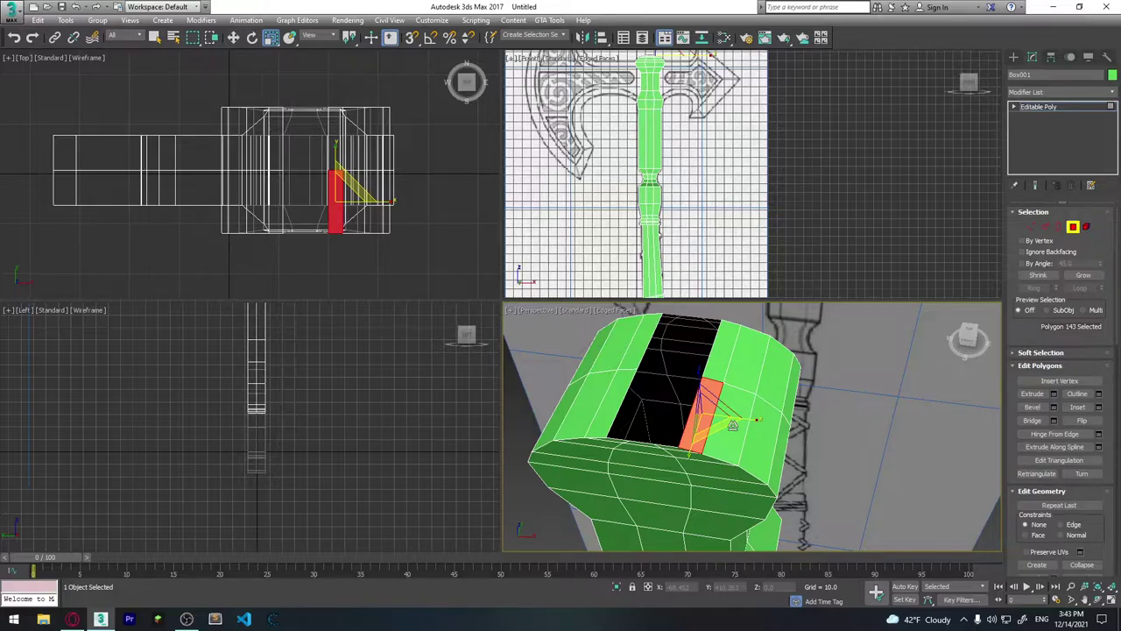
Select the three edges beside the gap and shift them sideways along Y.
{"action": "scroll", "coordinate": [733, 425], "scroll_direction": "up", "scroll_amount": 3}
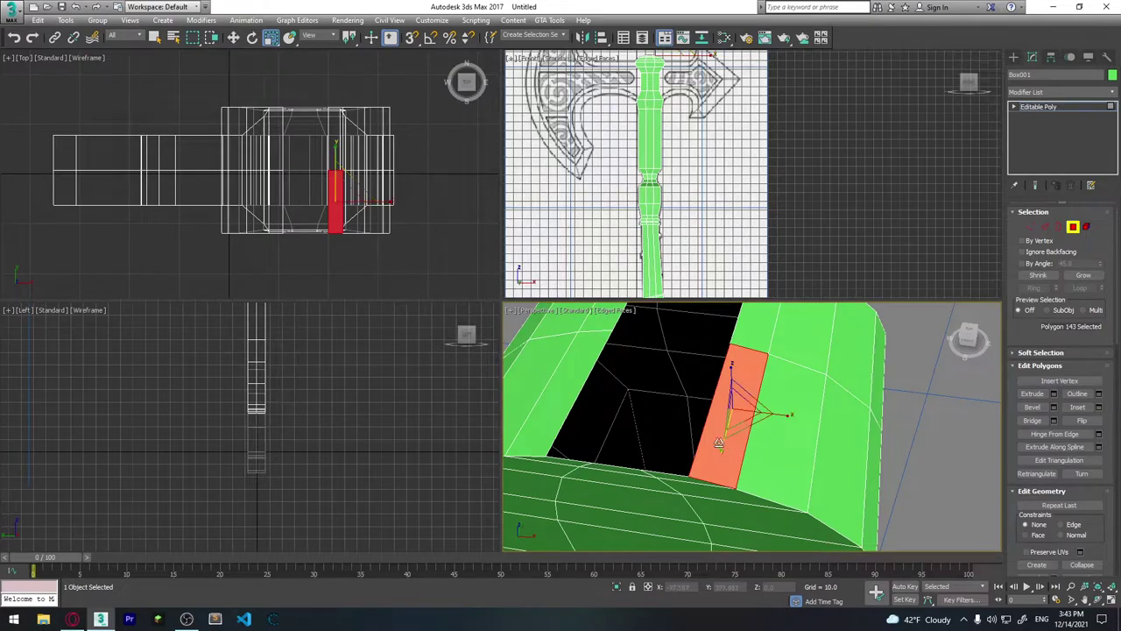
{"action": "mouse_move", "coordinate": [732, 425]}
{"action": "middle_mouse_down", "text": "alt"}
{"action": "mouse_move", "coordinate": [672, 426]}
{"action": "mouse_move", "coordinate": [791, 400]}
{"action": "middle_mouse_up", "text": "alt"}
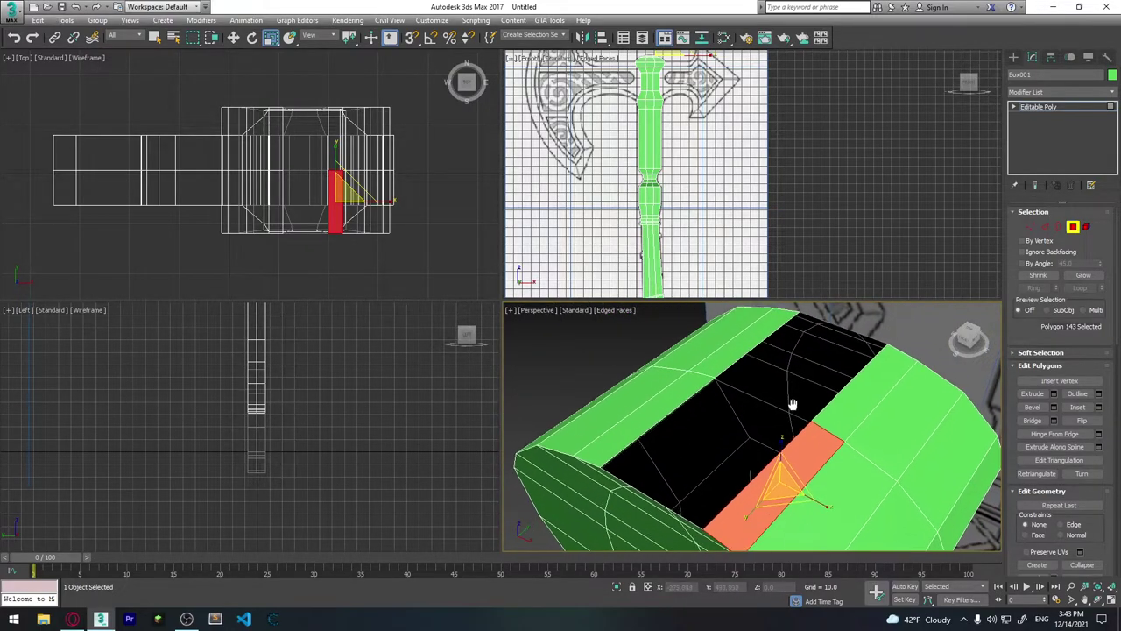
{"action": "left_click", "coordinate": [1046, 227]}
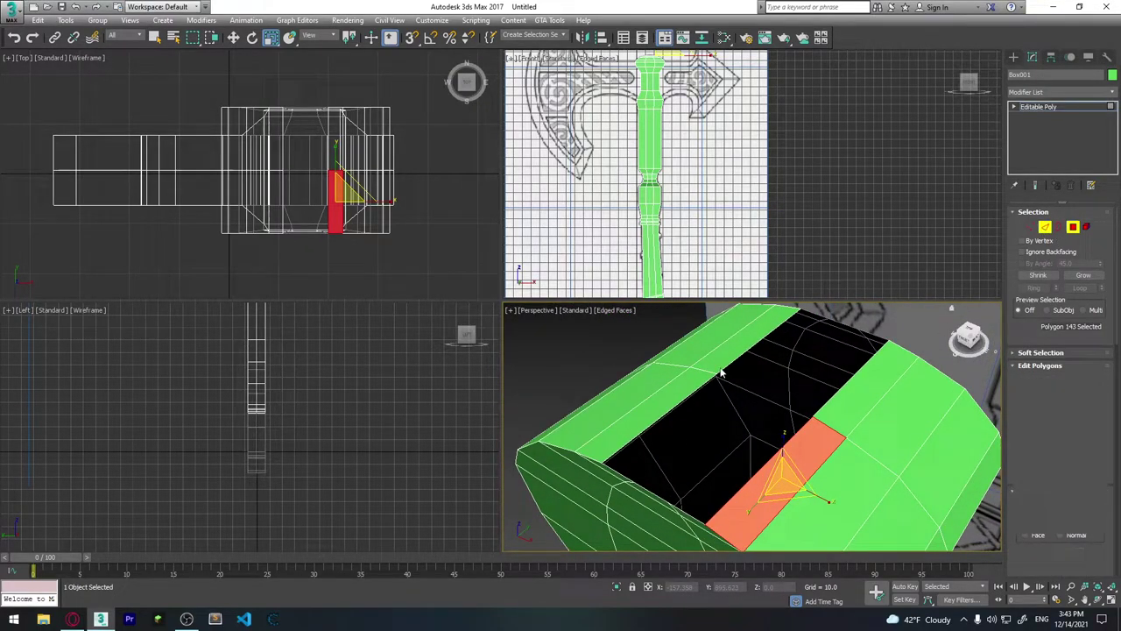
{"action": "left_click", "coordinate": [688, 520]}
{"action": "right_click", "coordinate": [627, 477]}
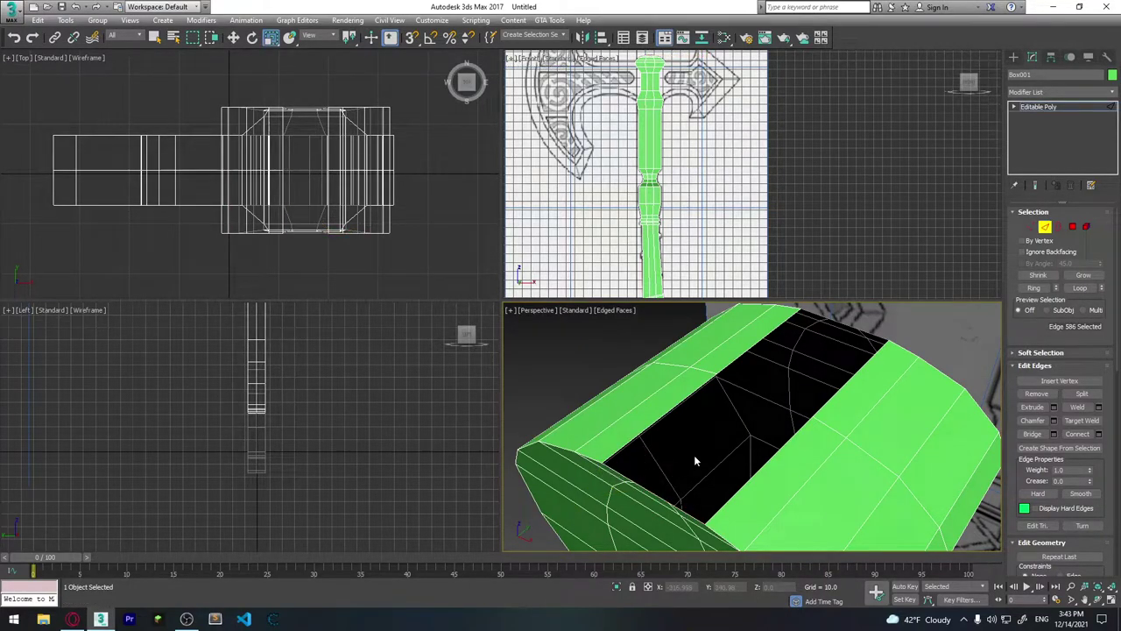
{"action": "left_click", "coordinate": [622, 478]}
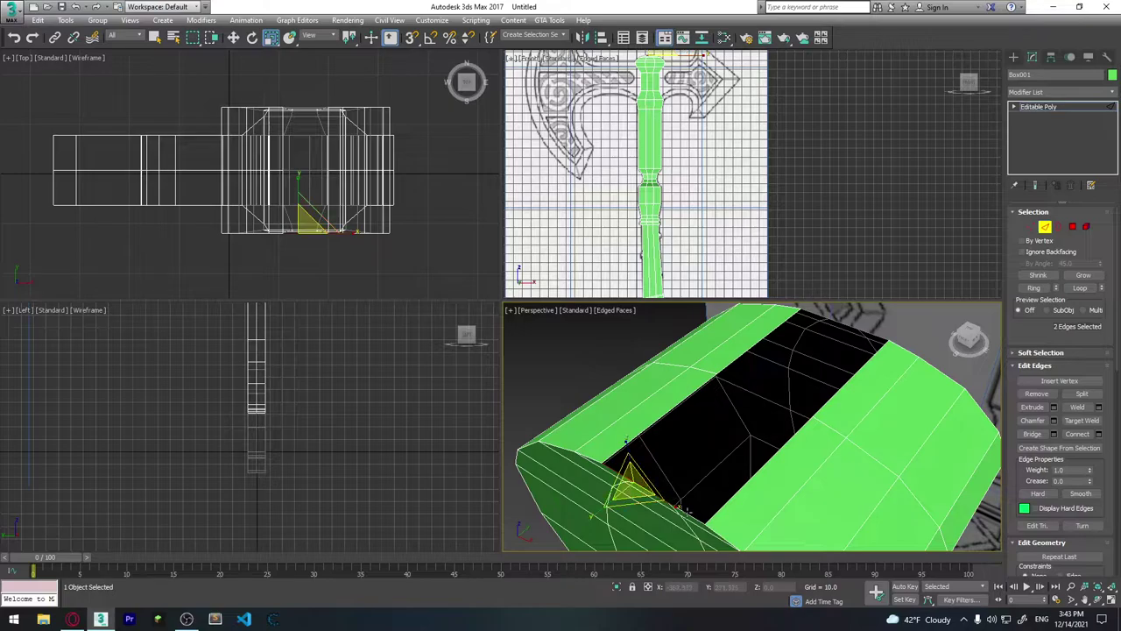
{"action": "middle_click_drag", "start_coordinate": [686, 512], "coordinate": [695, 477], "text": "alt"}
{"action": "key", "text": "w"}
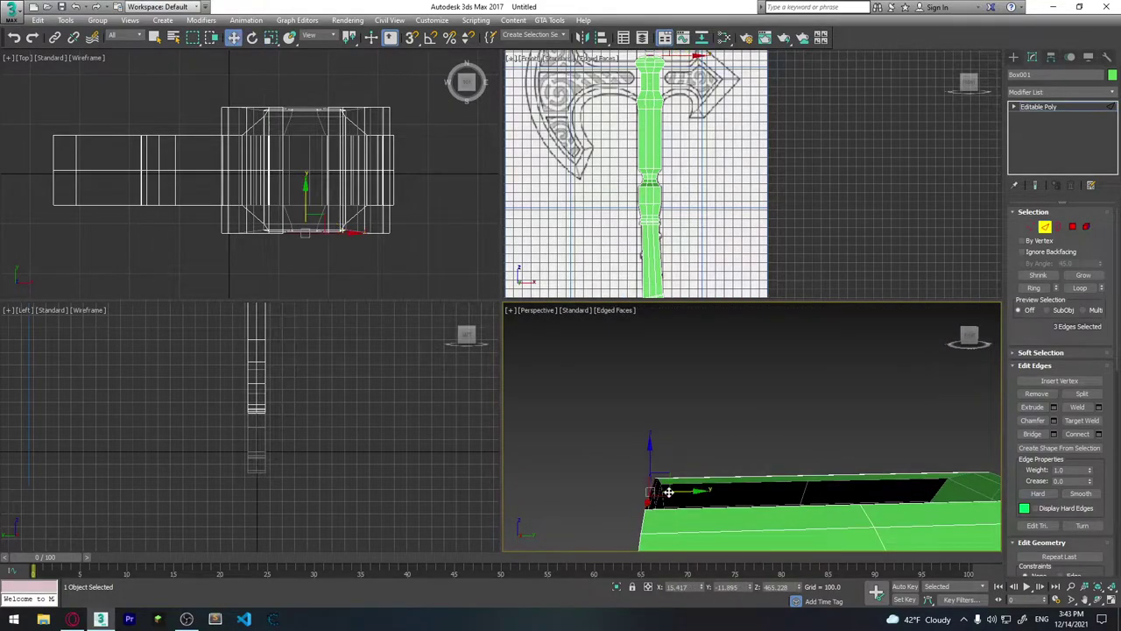
{"action": "left_click_drag", "start_coordinate": [848, 489], "coordinate": [874, 486]}
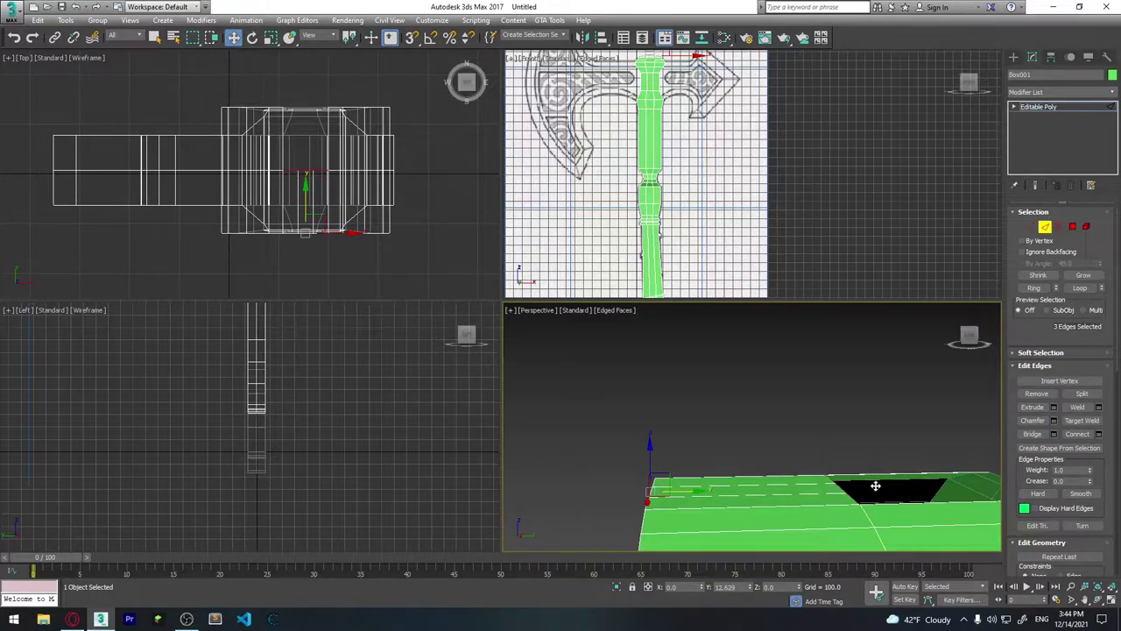
{"action": "mouse_move", "coordinate": [875, 485]}
{"action": "middle_mouse_down", "text": "alt"}
{"action": "mouse_move", "coordinate": [941, 469]}
{"action": "mouse_move", "coordinate": [791, 442]}
{"action": "mouse_move", "coordinate": [639, 493]}
{"action": "mouse_move", "coordinate": [622, 468]}
{"action": "mouse_move", "coordinate": [795, 450]}
{"action": "middle_mouse_up", "text": "alt"}
At Vertex level, select the vertex at the gap corner and make the Top view active.
{"action": "left_click", "coordinate": [1031, 227]}
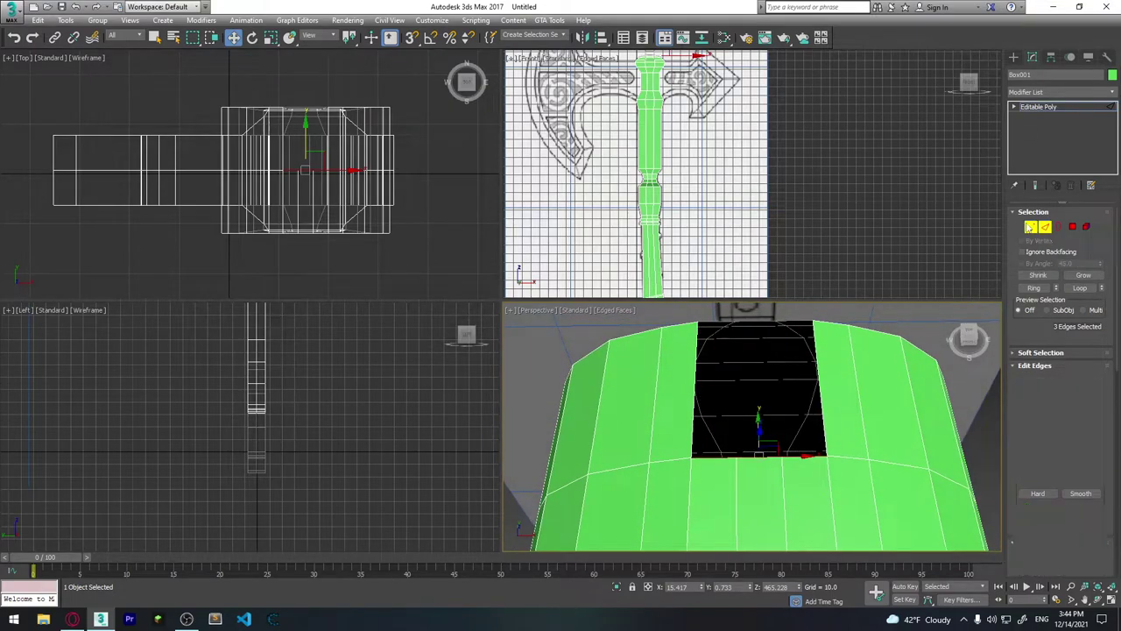
{"action": "scroll", "coordinate": [675, 469], "scroll_direction": "up", "scroll_amount": 5}
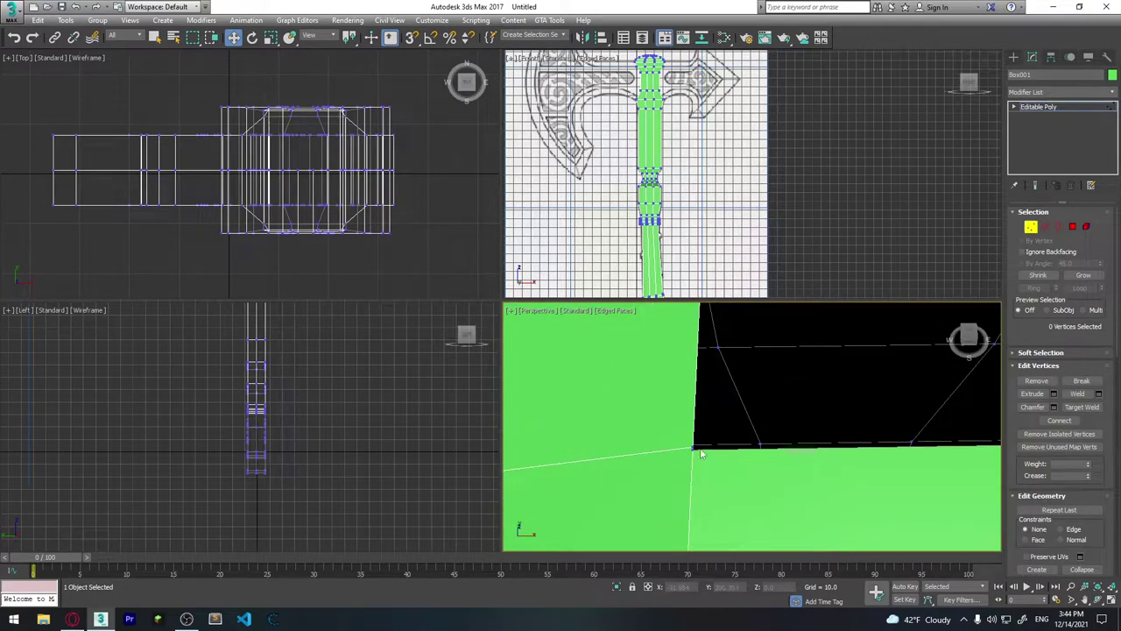
{"action": "left_click", "coordinate": [692, 447]}
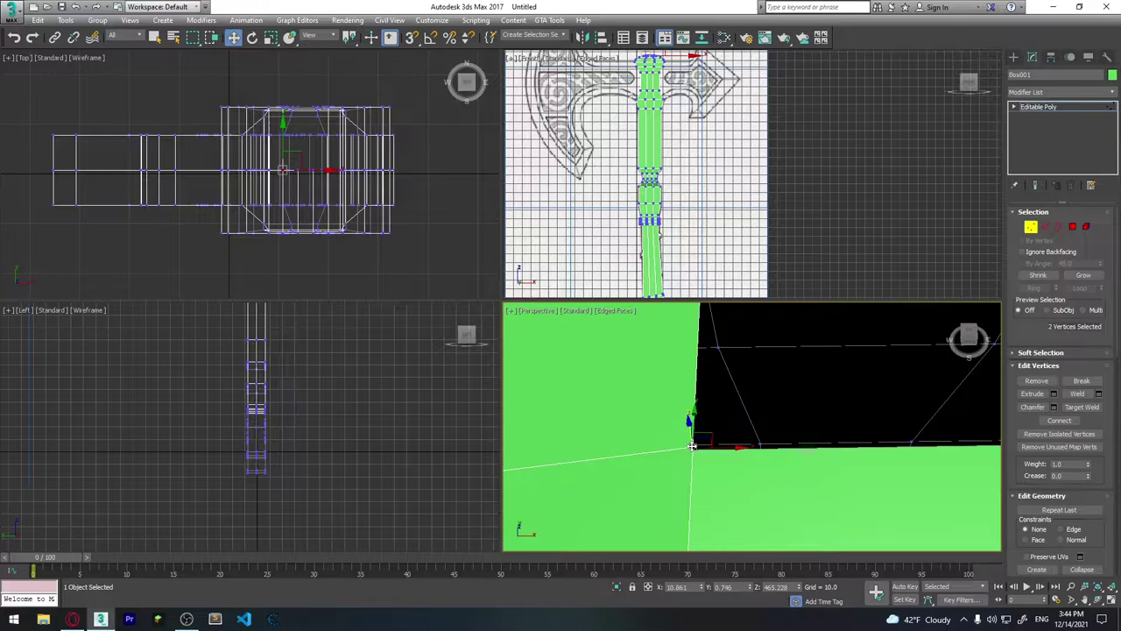
{"action": "middle_click", "coordinate": [140, 124]}
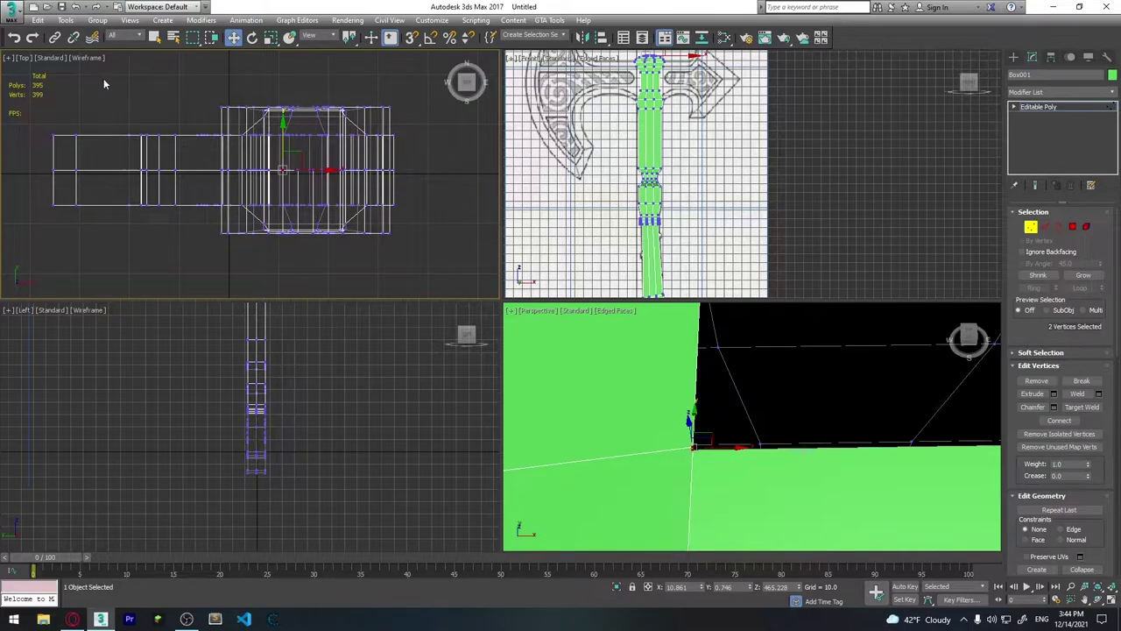
Turn on viewport statistics showing Total + Selection in the Top view.
{"action": "left_click", "coordinate": [130, 20]}
{"action": "left_click", "coordinate": [180, 78]}
{"action": "left_click", "coordinate": [609, 167]}
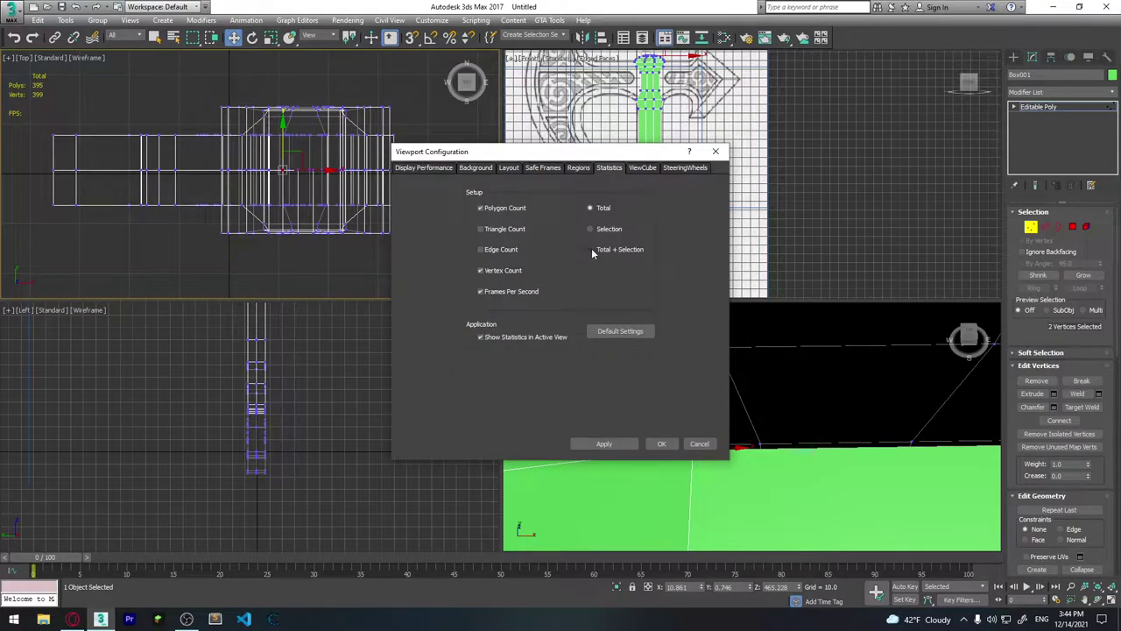
{"action": "left_click", "coordinate": [590, 250]}
{"action": "left_click", "coordinate": [625, 442]}
{"action": "left_click", "coordinate": [662, 443]}
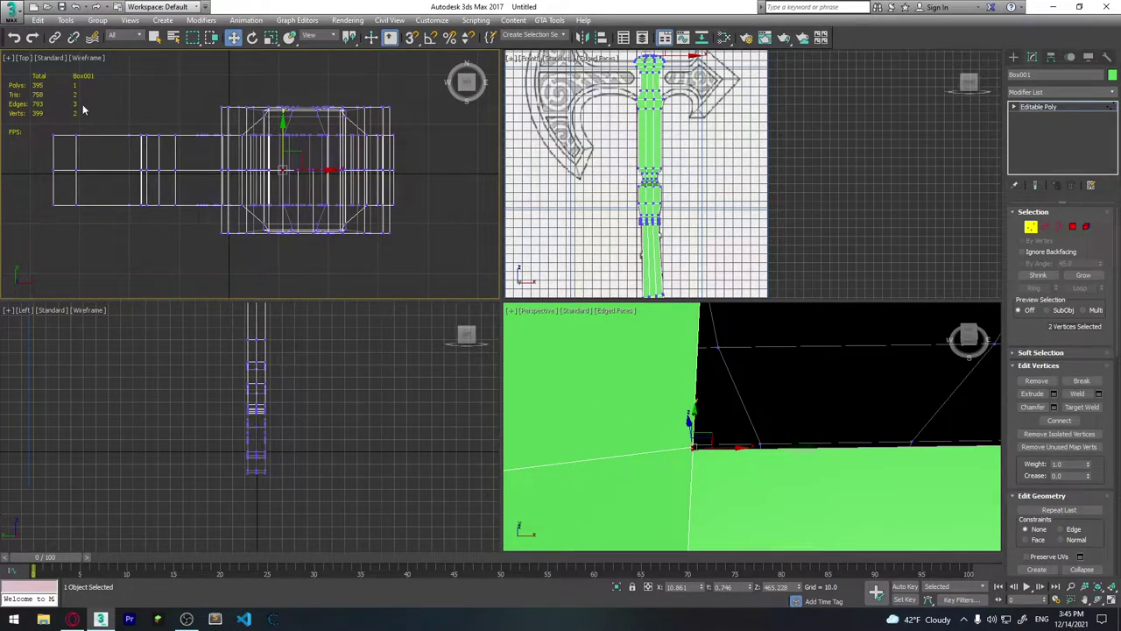
Save the current interface as a custom UI scheme named 'Gu'.
{"action": "left_click", "coordinate": [439, 23]}
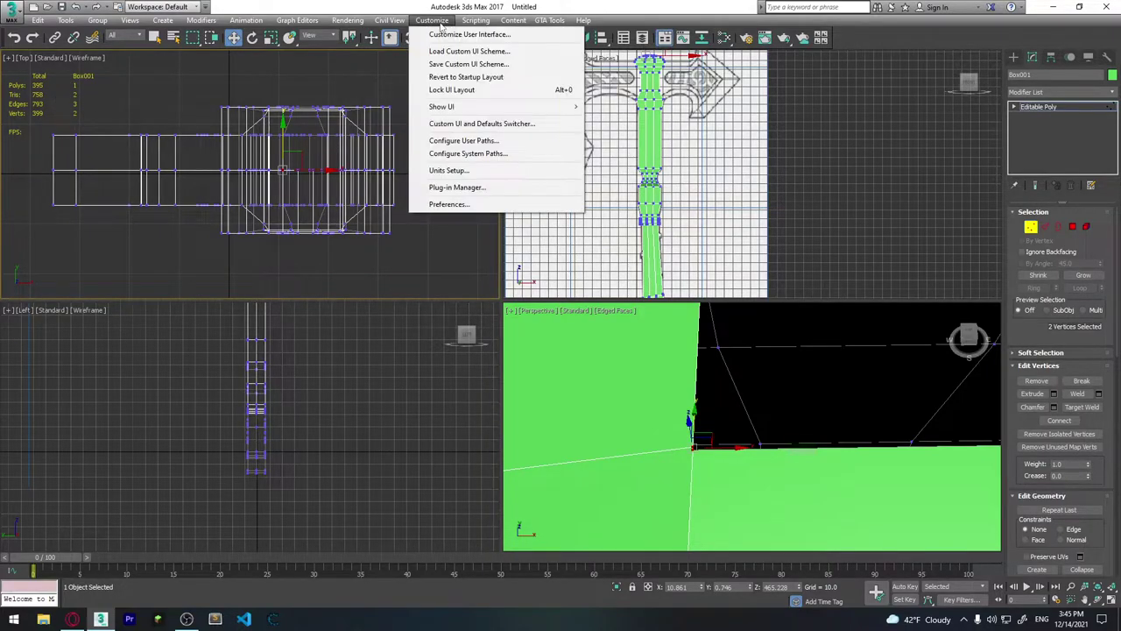
{"action": "left_click", "coordinate": [467, 64]}
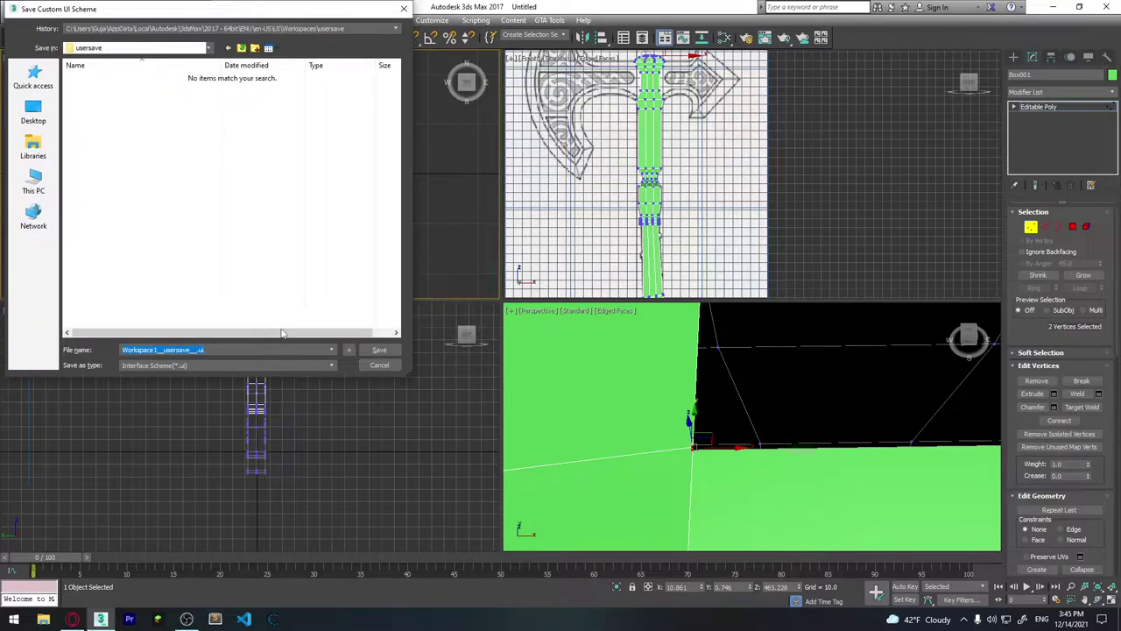
{"action": "type", "text": "GujaUI"}
{"action": "left_click", "coordinate": [373, 350]}
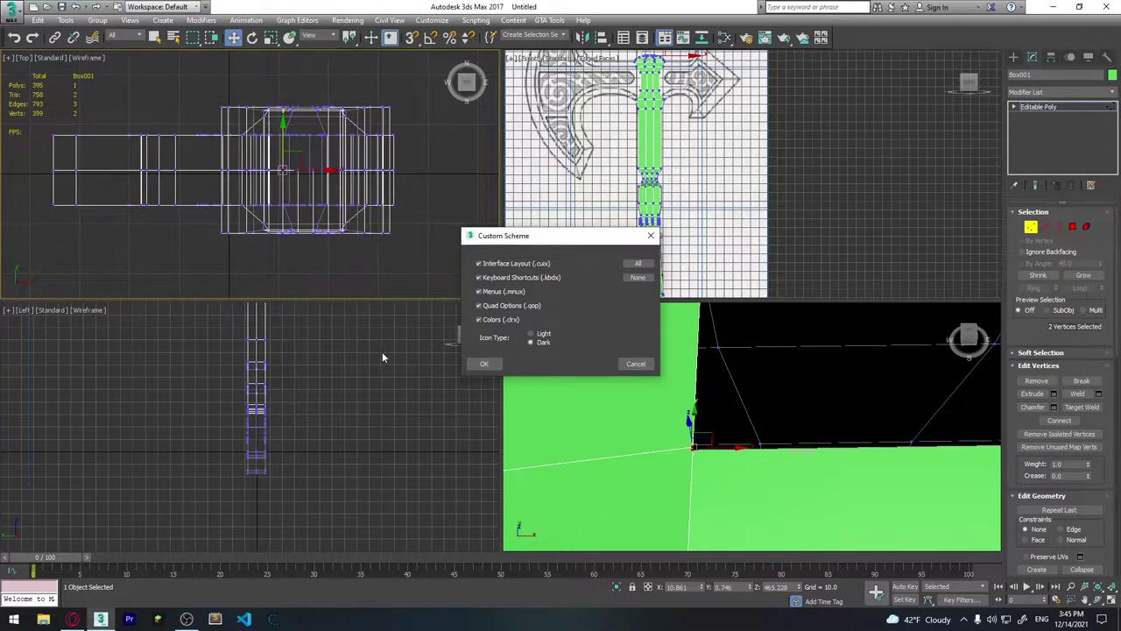
{"action": "left_click", "coordinate": [487, 364]}
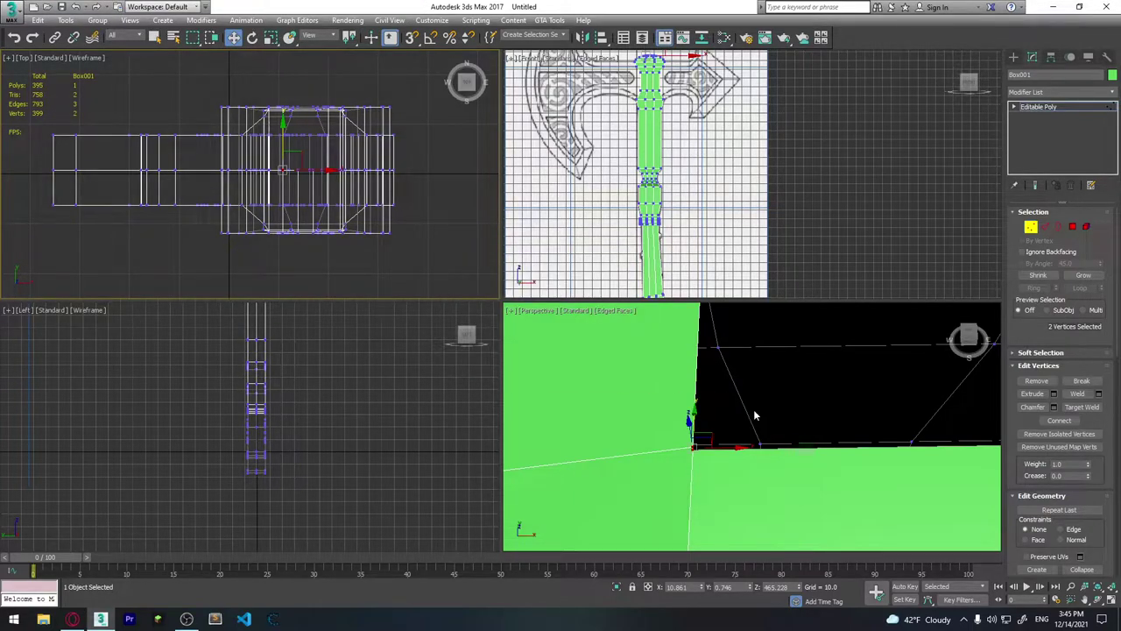
Weld the stray vertex pairs at the gap corner into single vertices.
{"action": "left_click", "coordinate": [1098, 394]}
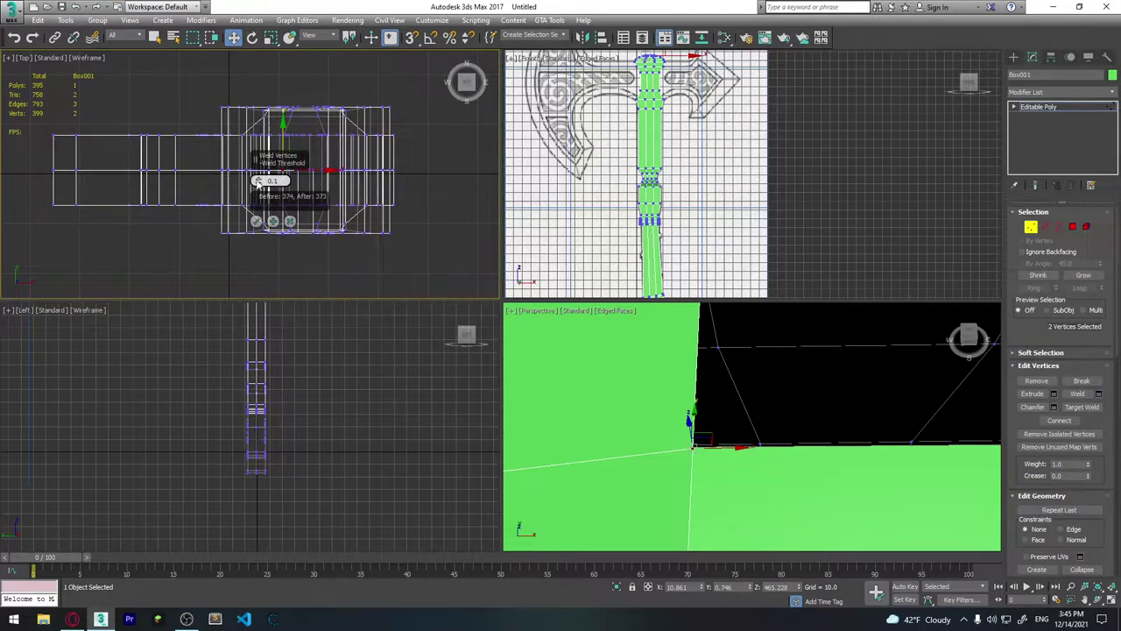
{"action": "left_click", "coordinate": [255, 221]}
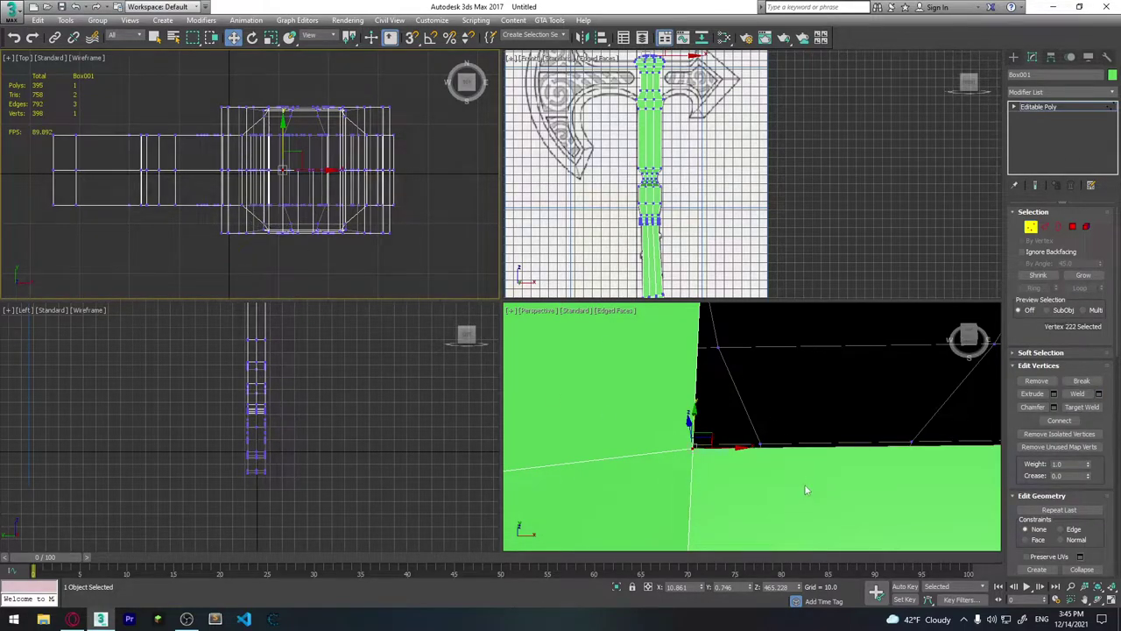
{"action": "mouse_move", "coordinate": [804, 484]}
{"action": "middle_mouse_down", "text": "alt"}
{"action": "mouse_move", "coordinate": [821, 459]}
{"action": "mouse_move", "coordinate": [926, 431]}
{"action": "mouse_move", "coordinate": [708, 437]}
{"action": "mouse_move", "coordinate": [679, 429]}
{"action": "mouse_move", "coordinate": [678, 416]}
{"action": "middle_mouse_up", "text": "alt"}
{"action": "left_click", "coordinate": [670, 409], "text": "ctrl"}
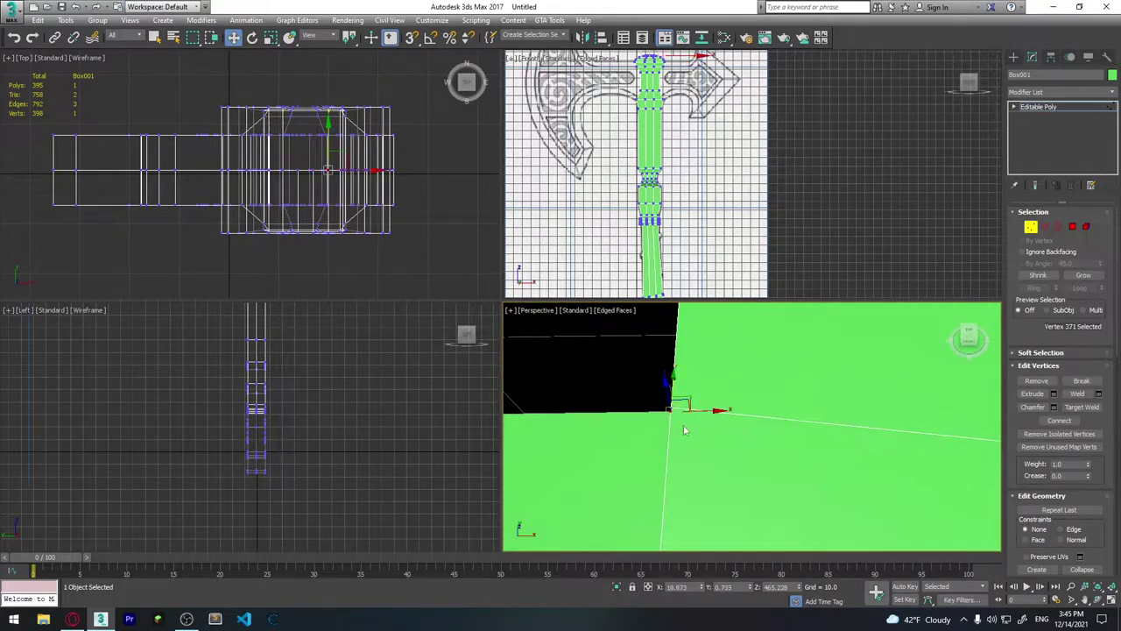
{"action": "left_click", "coordinate": [1098, 393]}
{"action": "left_click", "coordinate": [758, 473]}
{"action": "middle_click_drag", "start_coordinate": [649, 463], "coordinate": [739, 452]}
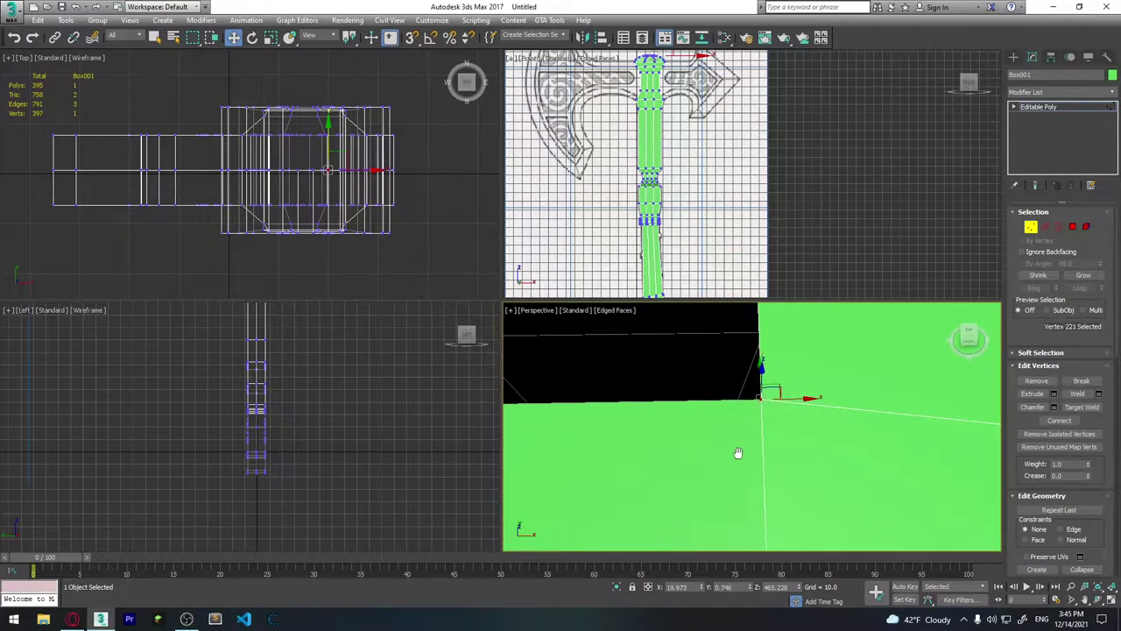
{"action": "scroll", "coordinate": [738, 452], "scroll_direction": "down", "scroll_amount": 1}
{"action": "scroll", "coordinate": [738, 452], "scroll_direction": "down", "scroll_amount": 3}
{"action": "scroll", "coordinate": [727, 473], "scroll_direction": "down", "scroll_amount": 4}
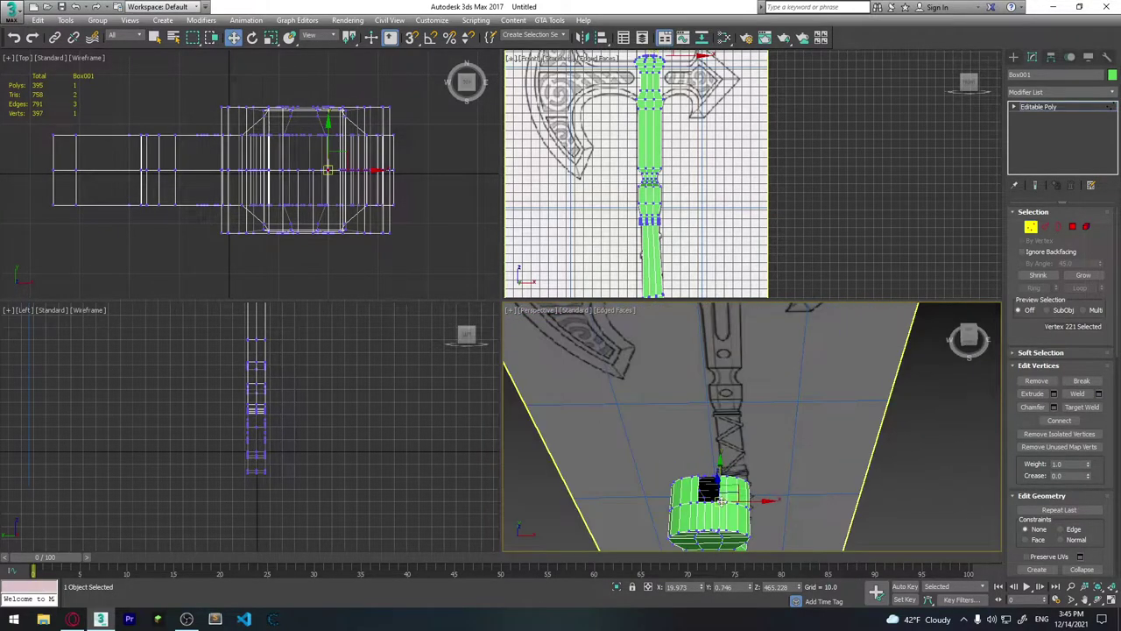
{"action": "scroll", "coordinate": [720, 499], "scroll_direction": "up", "scroll_amount": 3}
{"action": "mouse_move", "coordinate": [720, 499]}
{"action": "middle_mouse_down", "text": "alt"}
{"action": "mouse_move", "coordinate": [713, 429]}
{"action": "mouse_move", "coordinate": [728, 491]}
{"action": "mouse_move", "coordinate": [666, 456]}
{"action": "mouse_move", "coordinate": [778, 502]}
{"action": "mouse_move", "coordinate": [692, 365]}
{"action": "mouse_move", "coordinate": [737, 365]}
{"action": "mouse_move", "coordinate": [701, 388]}
{"action": "middle_mouse_up", "text": "alt"}
Region-select and delete the vertices on one half of the handle, leaving 215 polygons.
{"action": "left_click", "coordinate": [718, 358]}
{"action": "scroll", "coordinate": [701, 341], "scroll_direction": "up", "scroll_amount": 3}
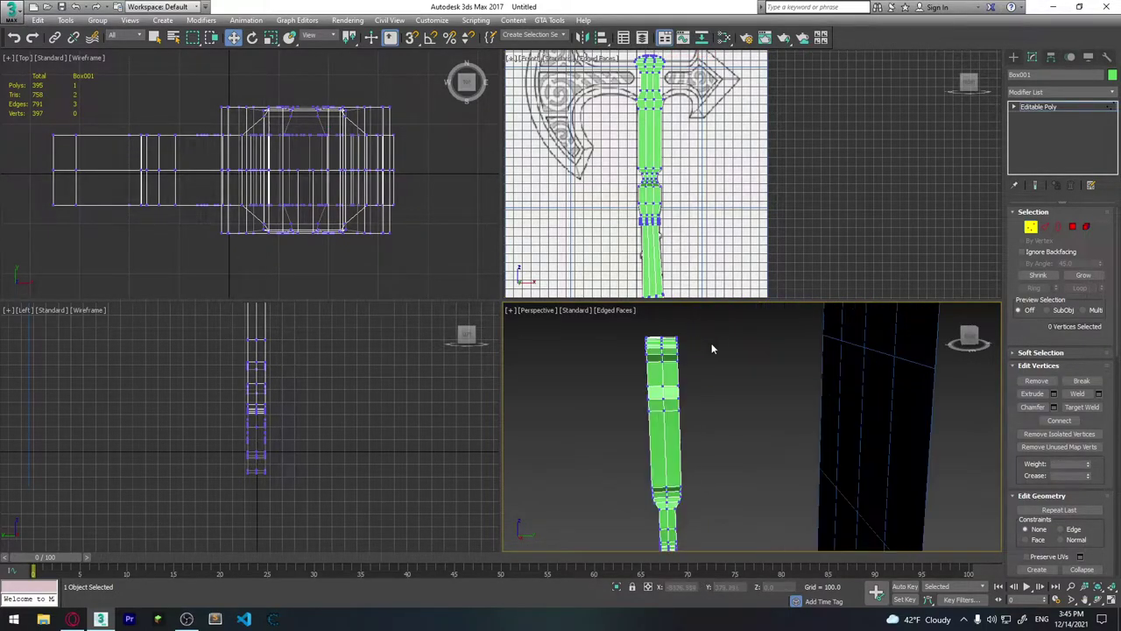
{"action": "left_click_drag", "start_coordinate": [679, 403], "coordinate": [668, 441]}
{"action": "key", "text": "Delete"}
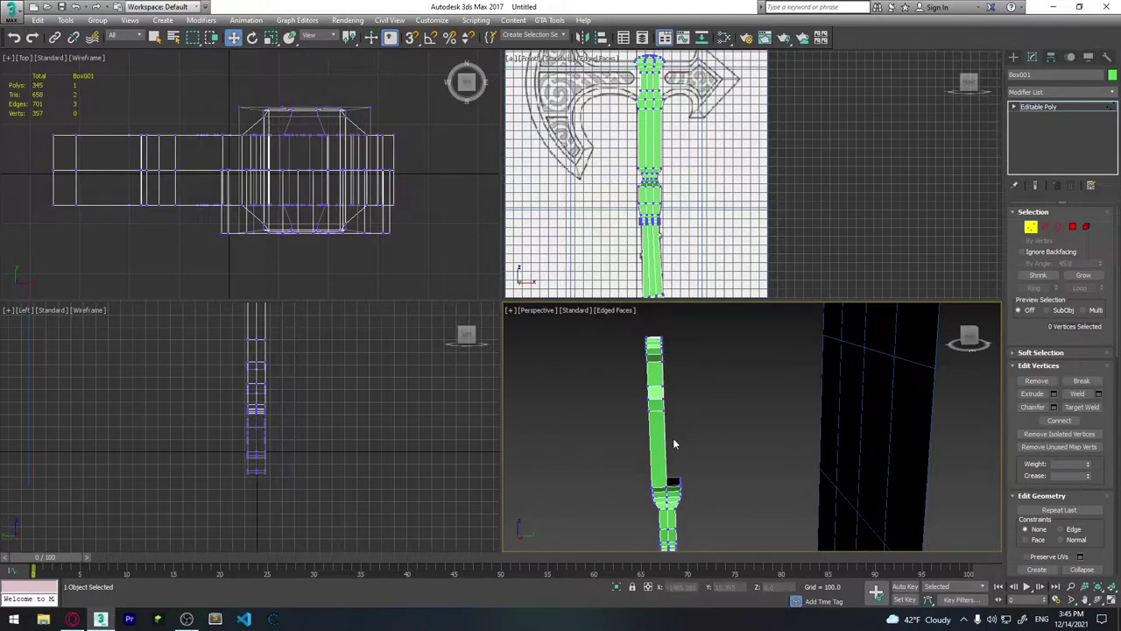
{"action": "mouse_move", "coordinate": [675, 441]}
{"action": "middle_mouse_down"}
{"action": "mouse_move", "coordinate": [662, 394]}
{"action": "mouse_move", "coordinate": [683, 330]}
{"action": "middle_mouse_up"}
{"action": "left_click_drag", "start_coordinate": [682, 323], "coordinate": [663, 394]}
{"action": "key", "text": "Delete"}
{"action": "mouse_move", "coordinate": [660, 375]}
{"action": "middle_mouse_down"}
{"action": "mouse_move", "coordinate": [666, 385]}
{"action": "mouse_move", "coordinate": [674, 348]}
{"action": "middle_mouse_up"}
{"action": "middle_click_drag", "start_coordinate": [651, 357], "coordinate": [665, 362]}
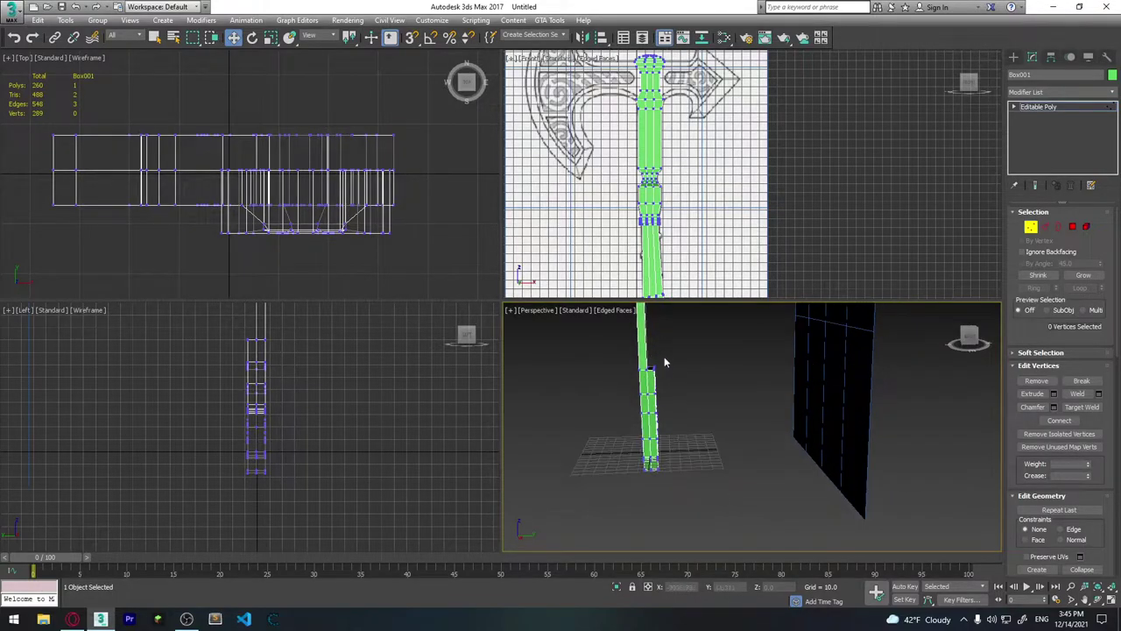
{"action": "key", "text": "ctrl+z"}
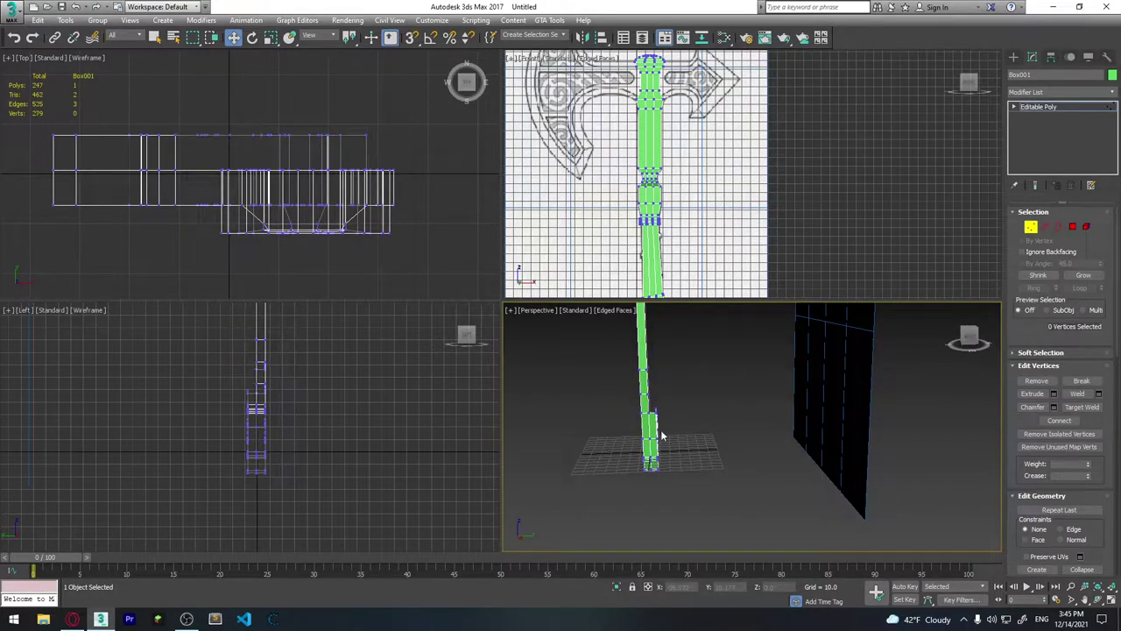
{"action": "middle_click_drag", "start_coordinate": [663, 436], "coordinate": [661, 356]}
{"action": "key", "text": "ctrl+z"}
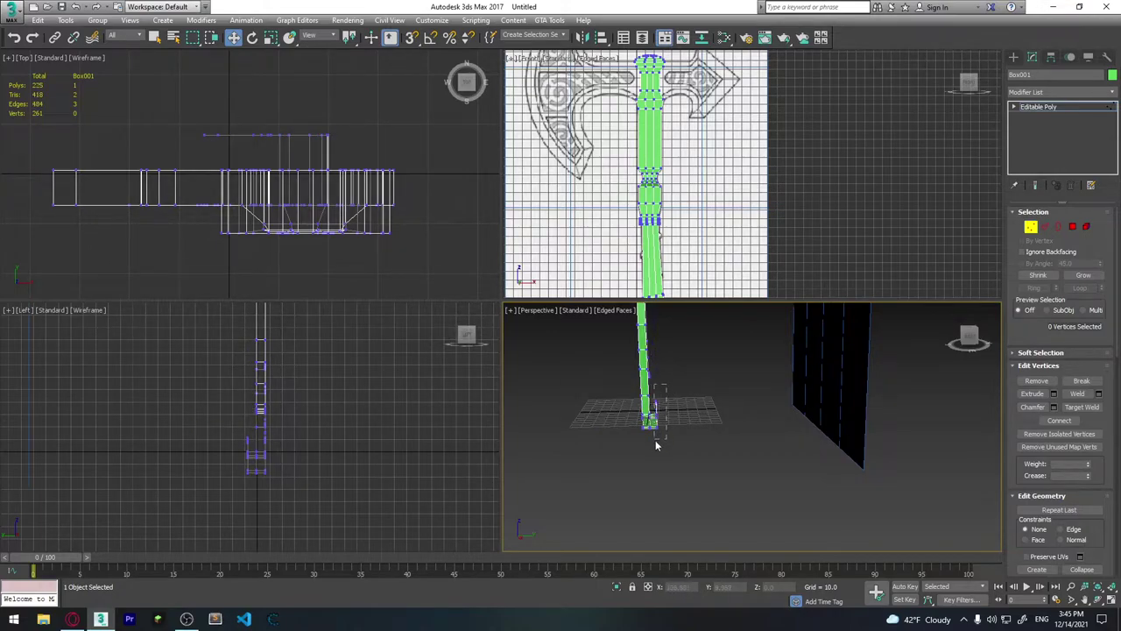
{"action": "key", "text": "ctrl+z"}
{"action": "key", "text": "ctrl+z"}
{"action": "scroll", "coordinate": [671, 426], "scroll_direction": "up", "scroll_amount": 2}
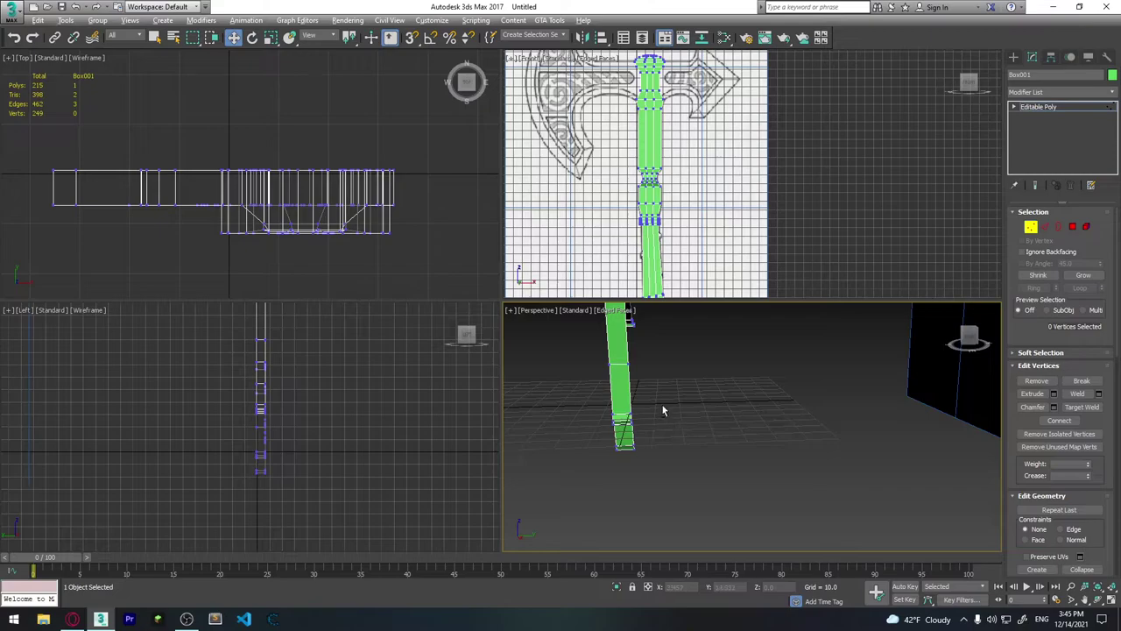
{"action": "mouse_move", "coordinate": [663, 410]}
{"action": "middle_mouse_down", "text": "alt"}
{"action": "mouse_move", "coordinate": [621, 368]}
{"action": "mouse_move", "coordinate": [668, 398]}
{"action": "mouse_move", "coordinate": [786, 400]}
{"action": "mouse_move", "coordinate": [851, 436]}
{"action": "mouse_move", "coordinate": [761, 501]}
{"action": "mouse_move", "coordinate": [741, 382]}
{"action": "mouse_move", "coordinate": [759, 451]}
{"action": "mouse_move", "coordinate": [801, 447]}
{"action": "mouse_move", "coordinate": [745, 407]}
{"action": "middle_mouse_up", "text": "alt"}
{"action": "scroll", "coordinate": [745, 407], "scroll_direction": "up", "scroll_amount": 2}
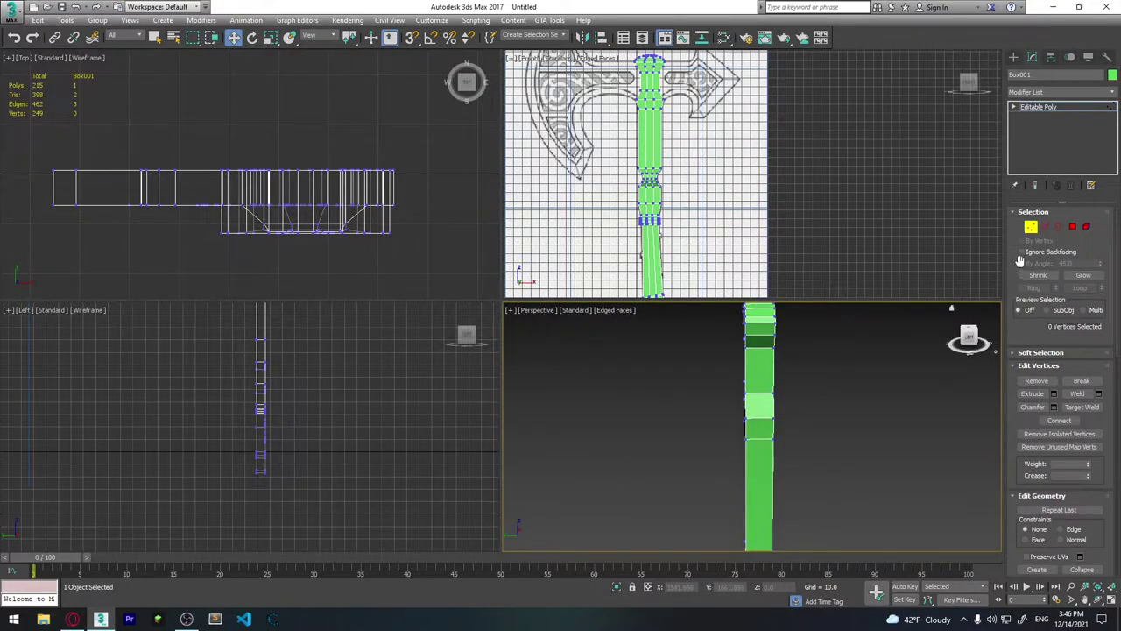
Add a Mirror modifier to the handle with Mirror Axis Z and Copy ticked.
{"action": "left_click", "coordinate": [1032, 227]}
{"action": "left_click", "coordinate": [1040, 92]}
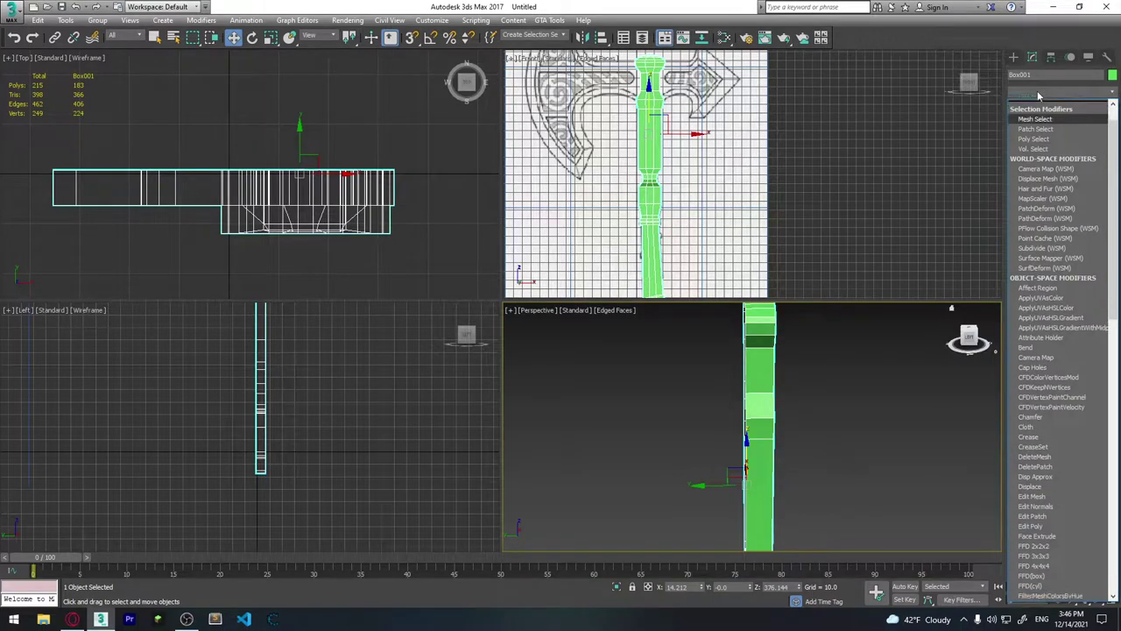
{"action": "type", "text": "mi"}
{"action": "left_click", "coordinate": [1026, 105]}
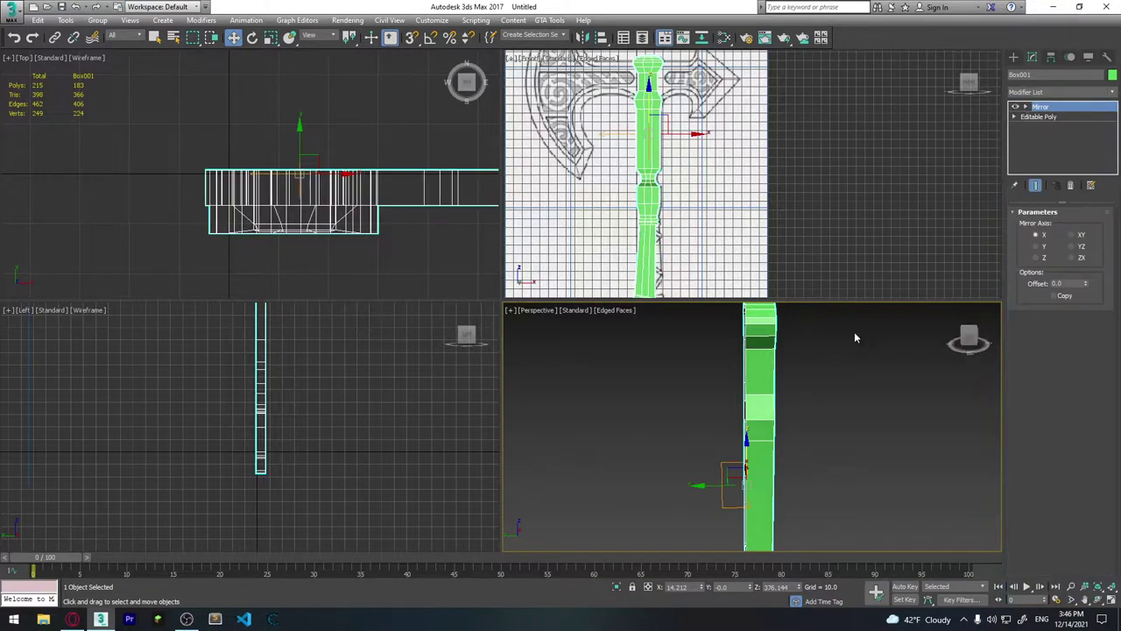
{"action": "mouse_move", "coordinate": [754, 429]}
{"action": "middle_mouse_down", "text": "alt"}
{"action": "mouse_move", "coordinate": [677, 422]}
{"action": "mouse_move", "coordinate": [663, 444]}
{"action": "mouse_move", "coordinate": [719, 438]}
{"action": "middle_mouse_up", "text": "alt"}
{"action": "scroll", "coordinate": [789, 438], "scroll_direction": "down", "scroll_amount": 3}
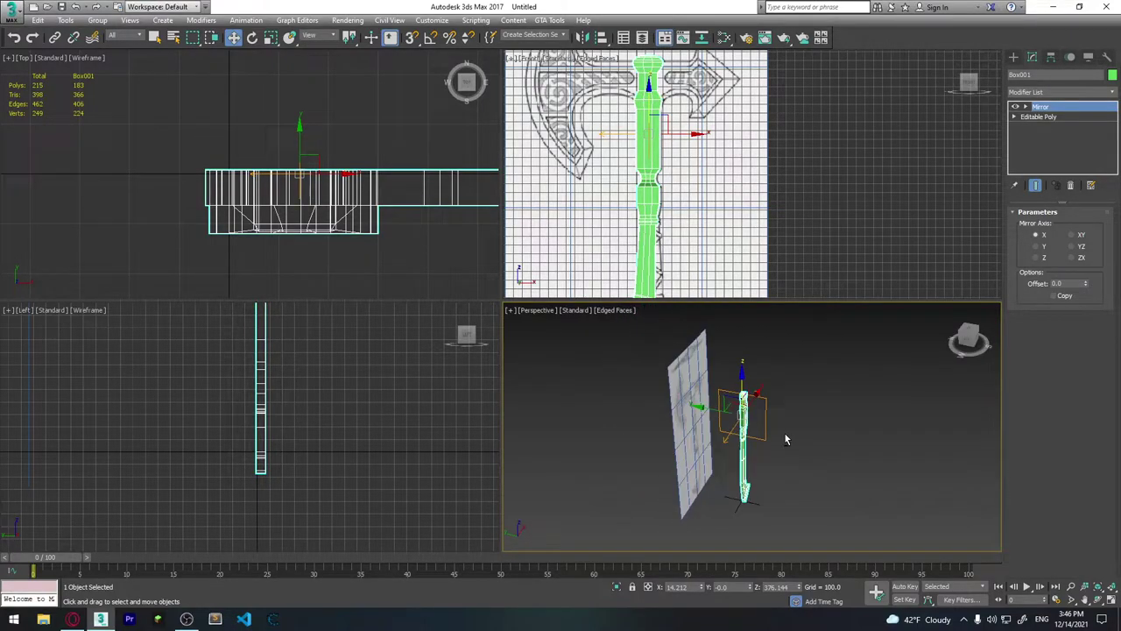
{"action": "left_click", "coordinate": [1037, 258]}
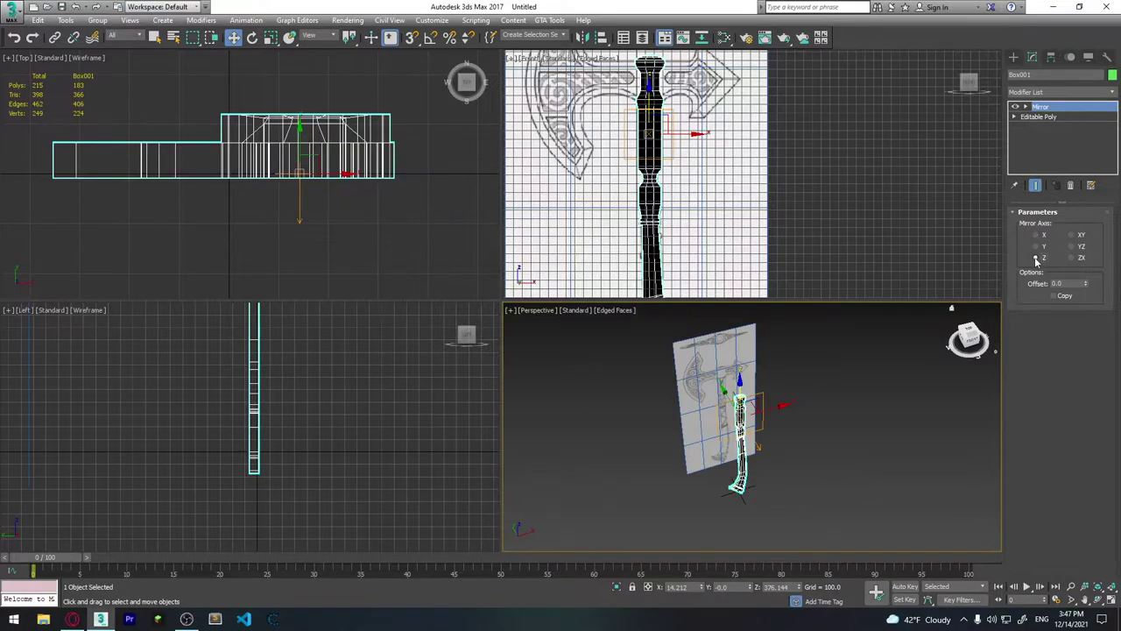
{"action": "mouse_move", "coordinate": [786, 440]}
{"action": "middle_mouse_down", "text": "alt"}
{"action": "mouse_move", "coordinate": [865, 405]}
{"action": "mouse_move", "coordinate": [820, 414]}
{"action": "mouse_move", "coordinate": [802, 447]}
{"action": "mouse_move", "coordinate": [761, 447]}
{"action": "mouse_move", "coordinate": [779, 411]}
{"action": "mouse_move", "coordinate": [814, 393]}
{"action": "middle_mouse_up", "text": "alt"}
{"action": "scroll", "coordinate": [761, 447], "scroll_direction": "up", "scroll_amount": 3}
{"action": "scroll", "coordinate": [686, 424], "scroll_direction": "up", "scroll_amount": 2}
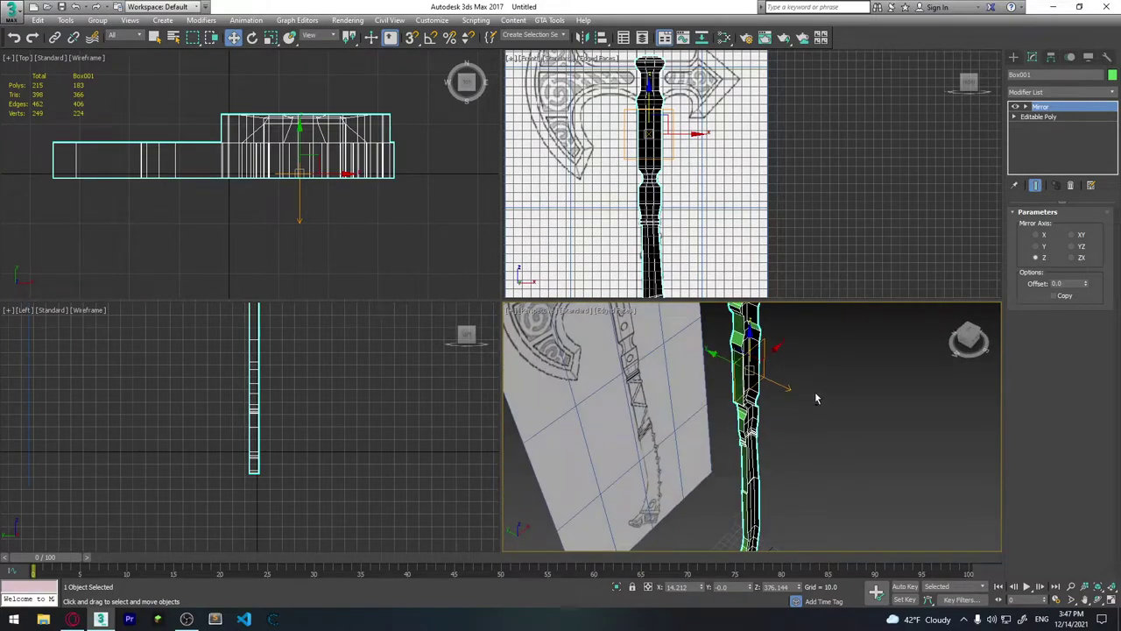
{"action": "left_click", "coordinate": [1054, 296]}
{"action": "mouse_move", "coordinate": [911, 359]}
{"action": "middle_mouse_down", "text": "alt"}
{"action": "mouse_move", "coordinate": [726, 369]}
{"action": "mouse_move", "coordinate": [723, 379]}
{"action": "mouse_move", "coordinate": [740, 379]}
{"action": "mouse_move", "coordinate": [698, 426]}
{"action": "mouse_move", "coordinate": [673, 356]}
{"action": "mouse_move", "coordinate": [712, 382]}
{"action": "middle_mouse_up", "text": "alt"}
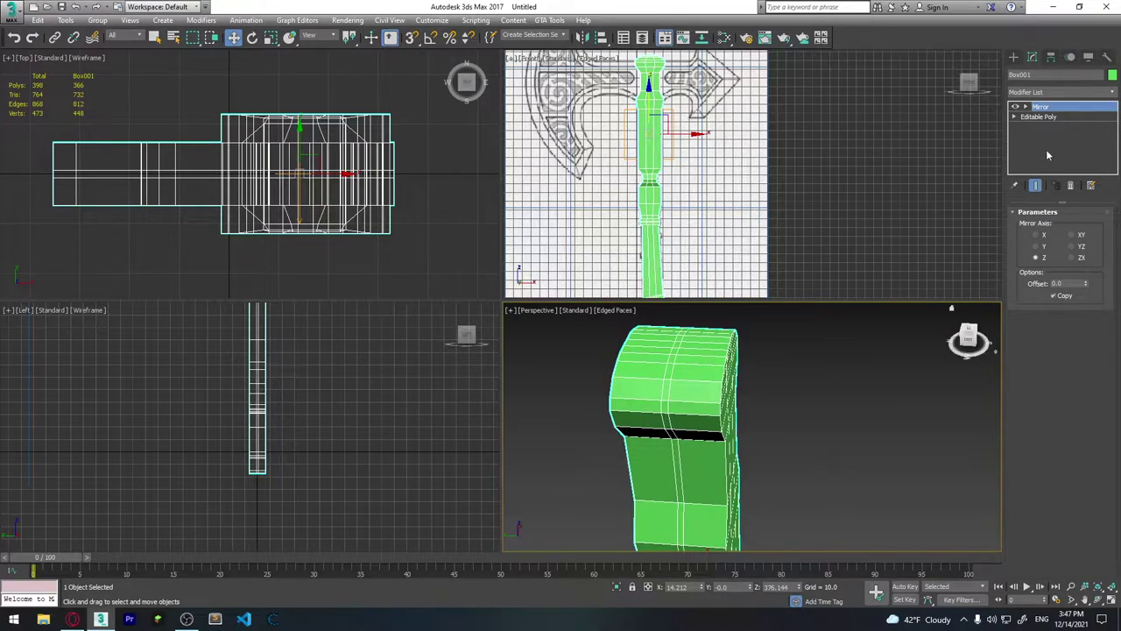
Check the top vertices of the base Editable Poly against the mirrored result.
{"action": "left_click", "coordinate": [1038, 117]}
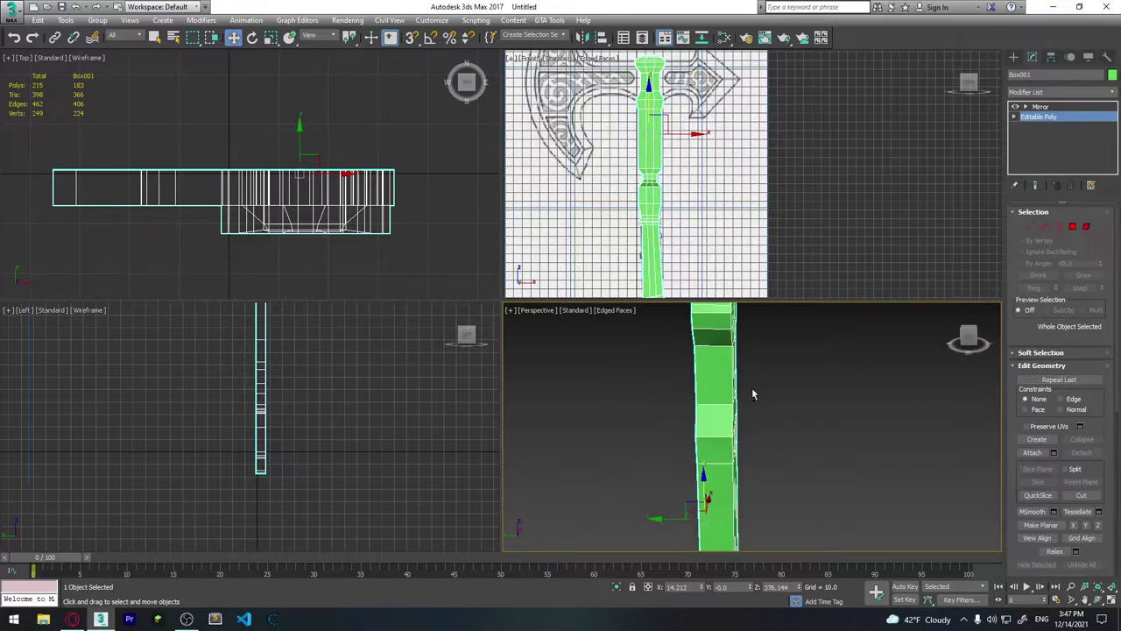
{"action": "middle_click_drag", "start_coordinate": [719, 382], "coordinate": [749, 382], "text": "alt"}
{"action": "left_click", "coordinate": [1031, 228]}
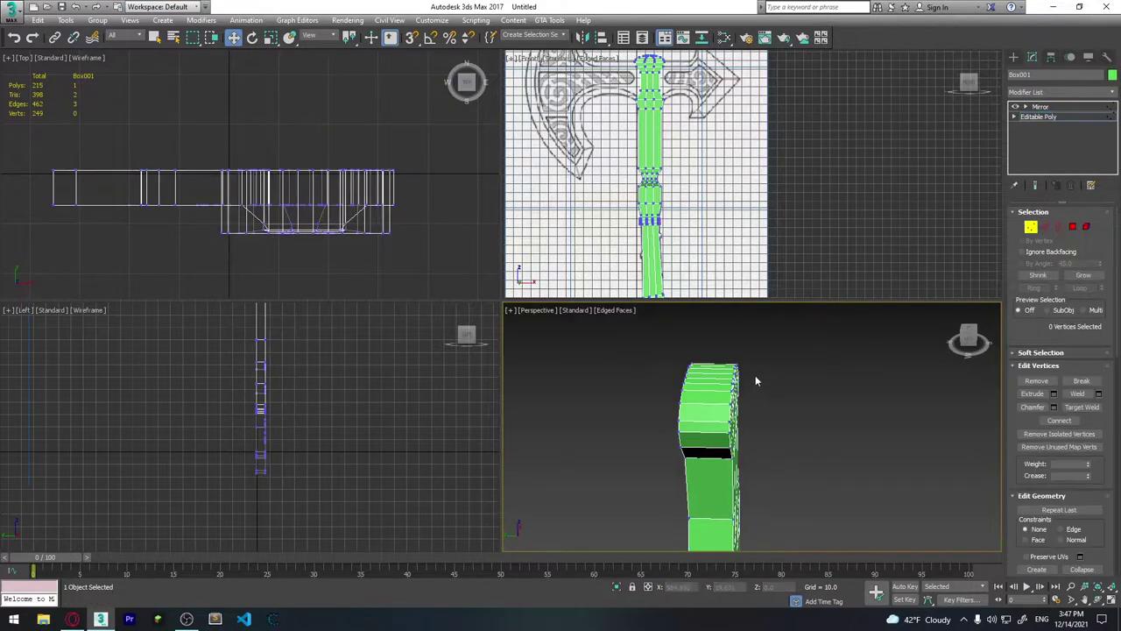
{"action": "mouse_move", "coordinate": [765, 398]}
{"action": "left_mouse_down"}
{"action": "mouse_move", "coordinate": [758, 387]}
{"action": "mouse_move", "coordinate": [736, 408]}
{"action": "left_mouse_up"}
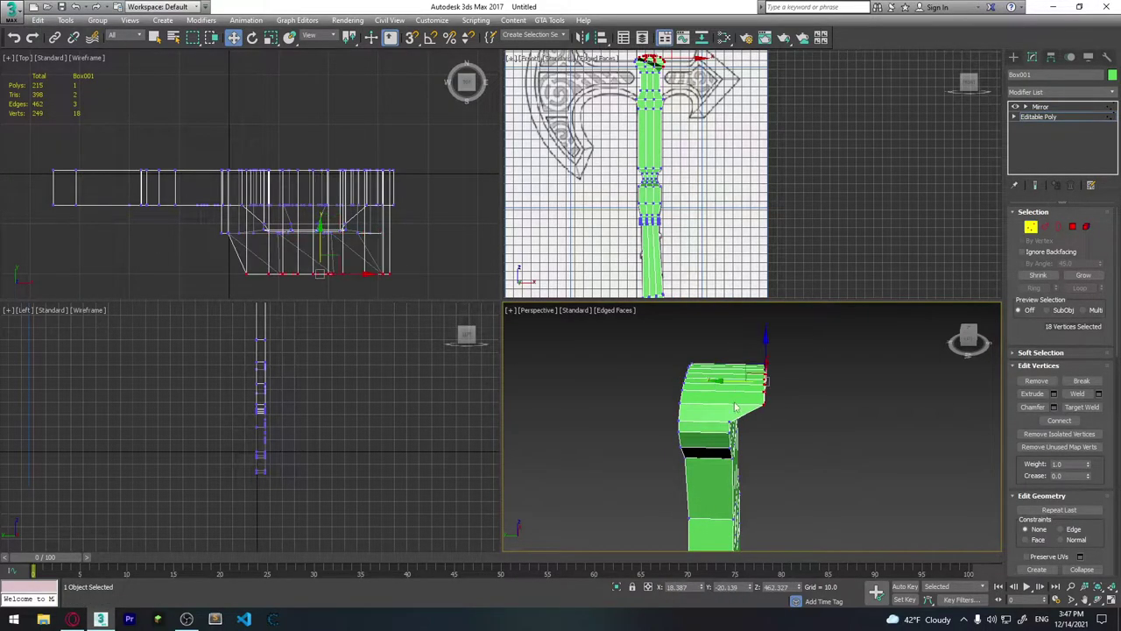
{"action": "left_click", "coordinate": [1040, 106]}
{"action": "mouse_move", "coordinate": [701, 395]}
{"action": "middle_mouse_down", "text": "alt"}
{"action": "mouse_move", "coordinate": [757, 371]}
{"action": "mouse_move", "coordinate": [682, 388]}
{"action": "mouse_move", "coordinate": [671, 403]}
{"action": "mouse_move", "coordinate": [782, 391]}
{"action": "mouse_move", "coordinate": [771, 403]}
{"action": "mouse_move", "coordinate": [785, 375]}
{"action": "mouse_move", "coordinate": [750, 430]}
{"action": "mouse_move", "coordinate": [826, 437]}
{"action": "mouse_move", "coordinate": [837, 468]}
{"action": "middle_mouse_up", "text": "alt"}
{"action": "left_click", "coordinate": [1038, 116]}
{"action": "left_click", "coordinate": [804, 379]}
{"action": "scroll", "coordinate": [750, 430], "scroll_direction": "down", "scroll_amount": 3}
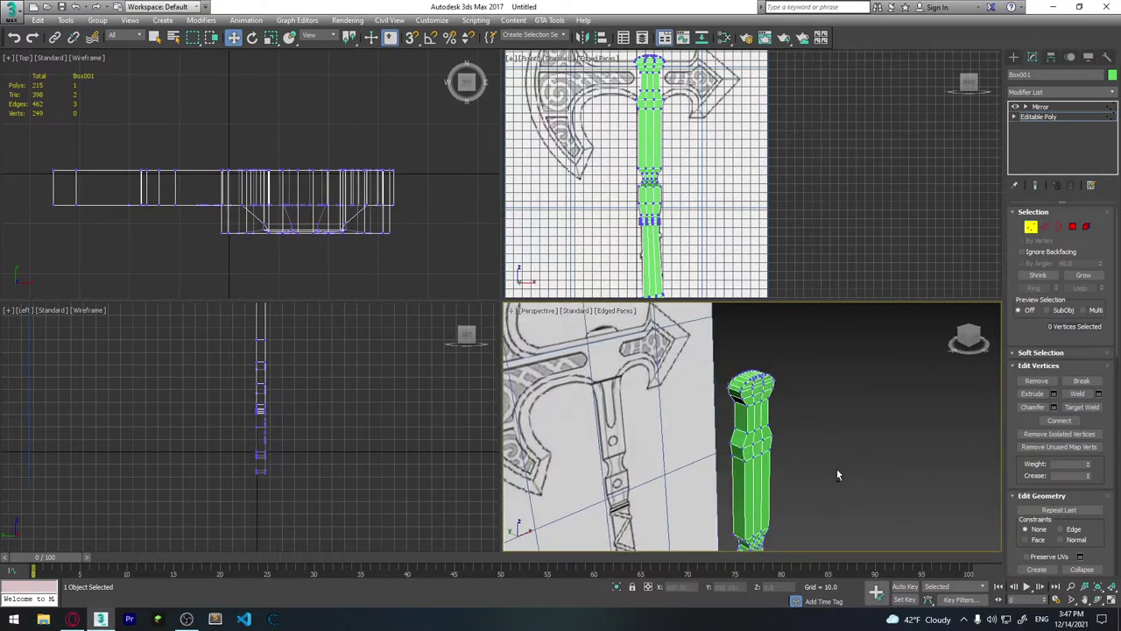
{"action": "scroll", "coordinate": [836, 468], "scroll_direction": "down", "scroll_amount": 2}
{"action": "left_click", "coordinate": [1040, 106]}
{"action": "left_click", "coordinate": [1031, 227]}
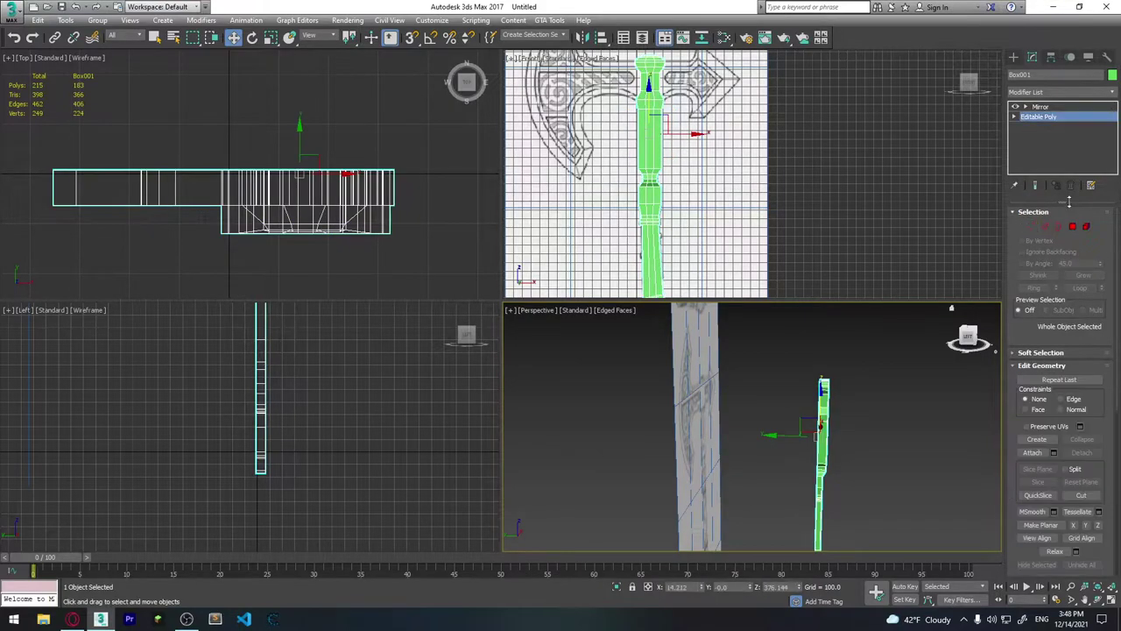
{"action": "left_click", "coordinate": [1043, 107]}
{"action": "mouse_move", "coordinate": [851, 406]}
{"action": "middle_mouse_down", "text": "alt"}
{"action": "mouse_move", "coordinate": [780, 413]}
{"action": "mouse_move", "coordinate": [784, 423]}
{"action": "mouse_move", "coordinate": [786, 362]}
{"action": "middle_mouse_up", "text": "alt"}
{"action": "scroll", "coordinate": [815, 412], "scroll_direction": "up", "scroll_amount": 5}
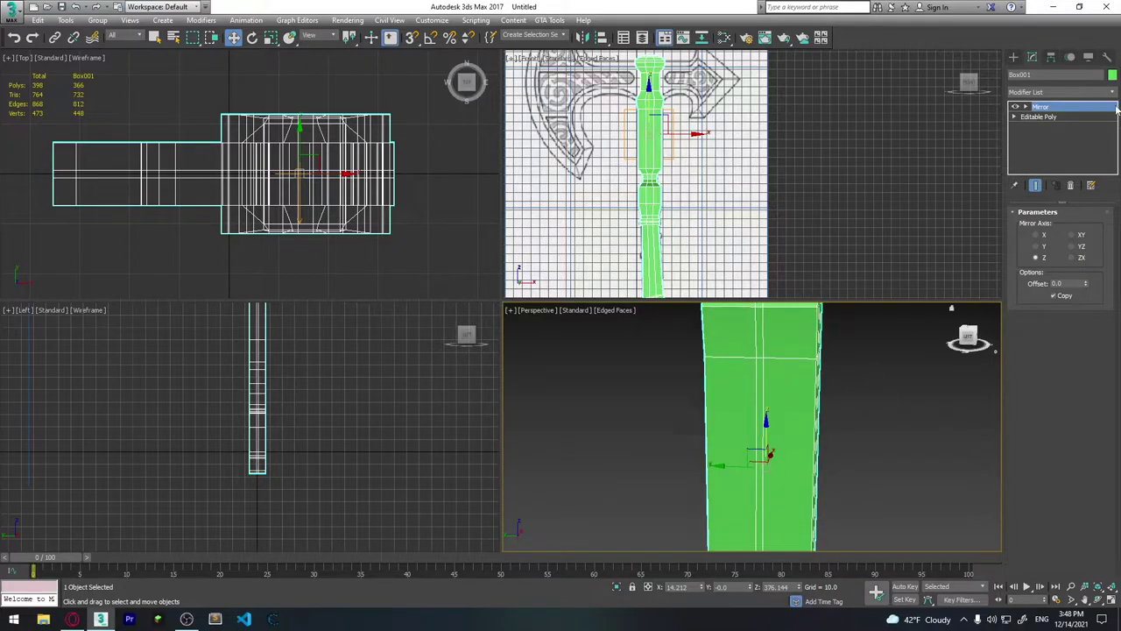
{"action": "scroll", "coordinate": [787, 464], "scroll_direction": "down", "scroll_amount": 3}
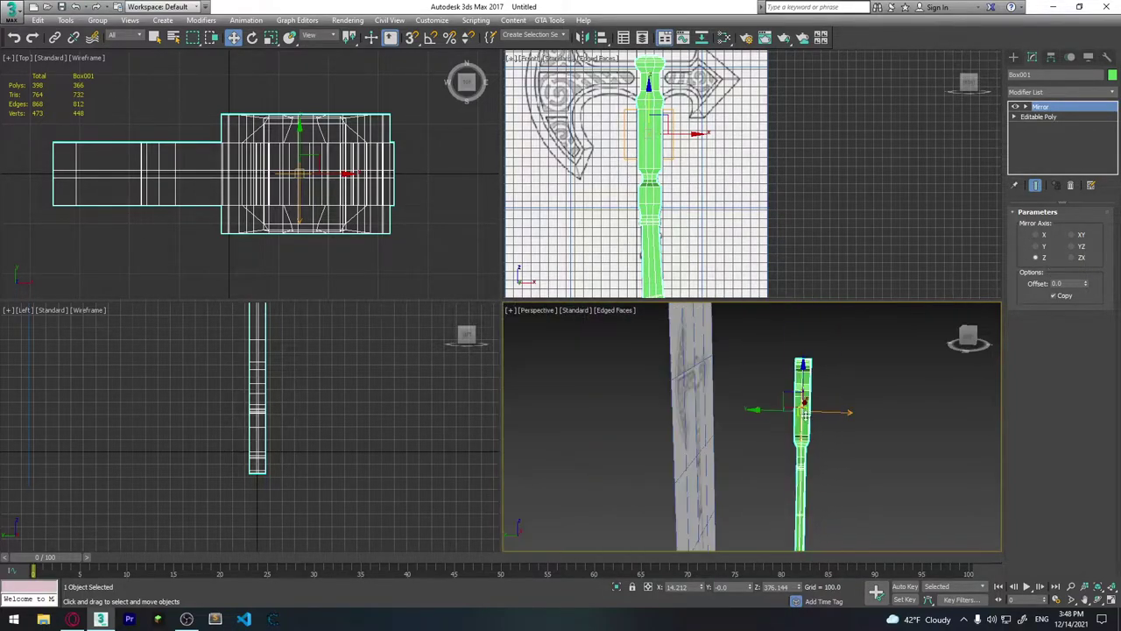
{"action": "scroll", "coordinate": [789, 460], "scroll_direction": "down", "scroll_amount": 1}
{"action": "scroll", "coordinate": [790, 453], "scroll_direction": "down", "scroll_amount": 2}
{"action": "scroll", "coordinate": [778, 392], "scroll_direction": "up", "scroll_amount": 2}
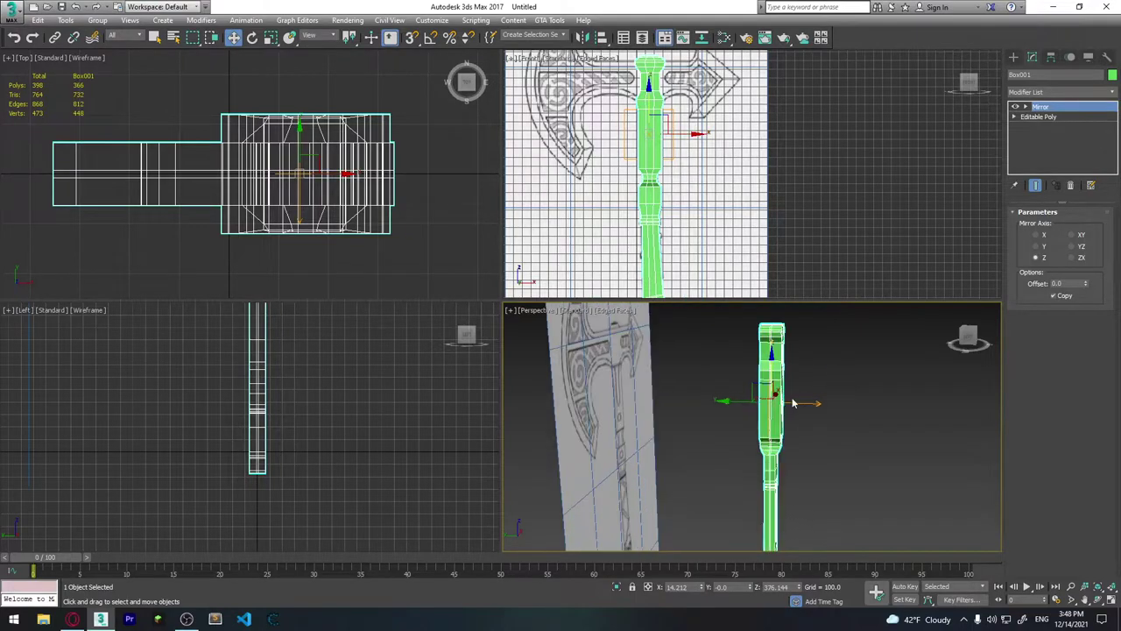
{"action": "scroll", "coordinate": [778, 394], "scroll_direction": "up", "scroll_amount": 2}
Tune the Mirror offset to about -1.531 so the two halves meet.
{"action": "mouse_move", "coordinate": [1085, 281]}
{"action": "left_mouse_down"}
{"action": "mouse_move", "coordinate": [1060, 410]}
{"action": "mouse_move", "coordinate": [1059, 385]}
{"action": "left_mouse_up"}
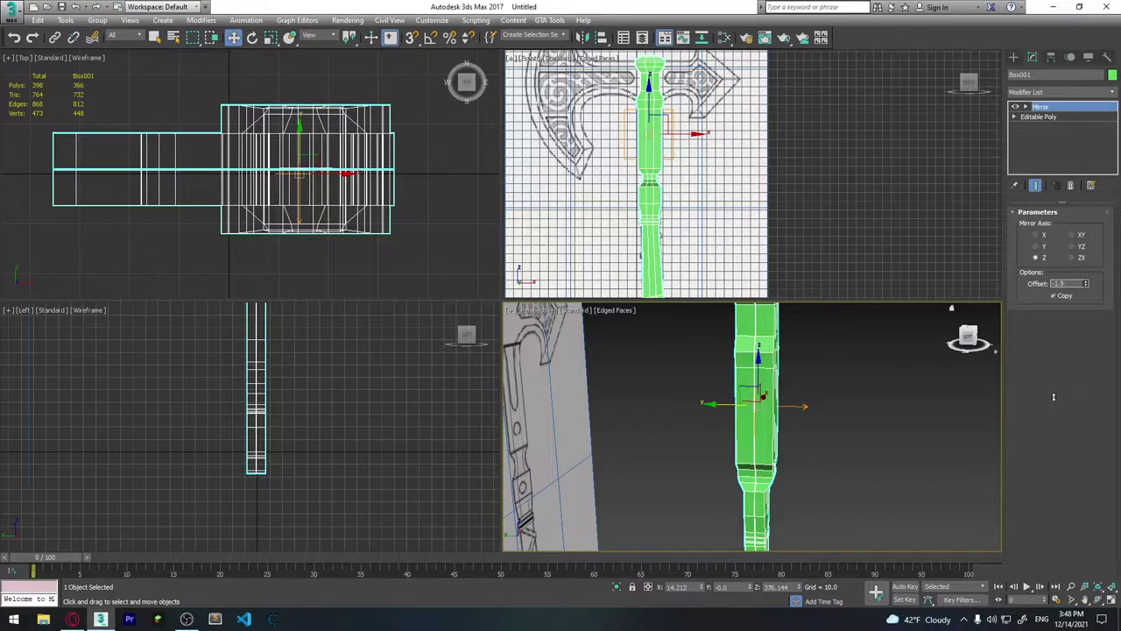
{"action": "left_click_drag", "start_coordinate": [1059, 385], "coordinate": [1059, 399]}
{"action": "scroll", "coordinate": [204, 269], "scroll_direction": "up", "scroll_amount": 3}
{"action": "scroll", "coordinate": [186, 182], "scroll_direction": "up", "scroll_amount": 2}
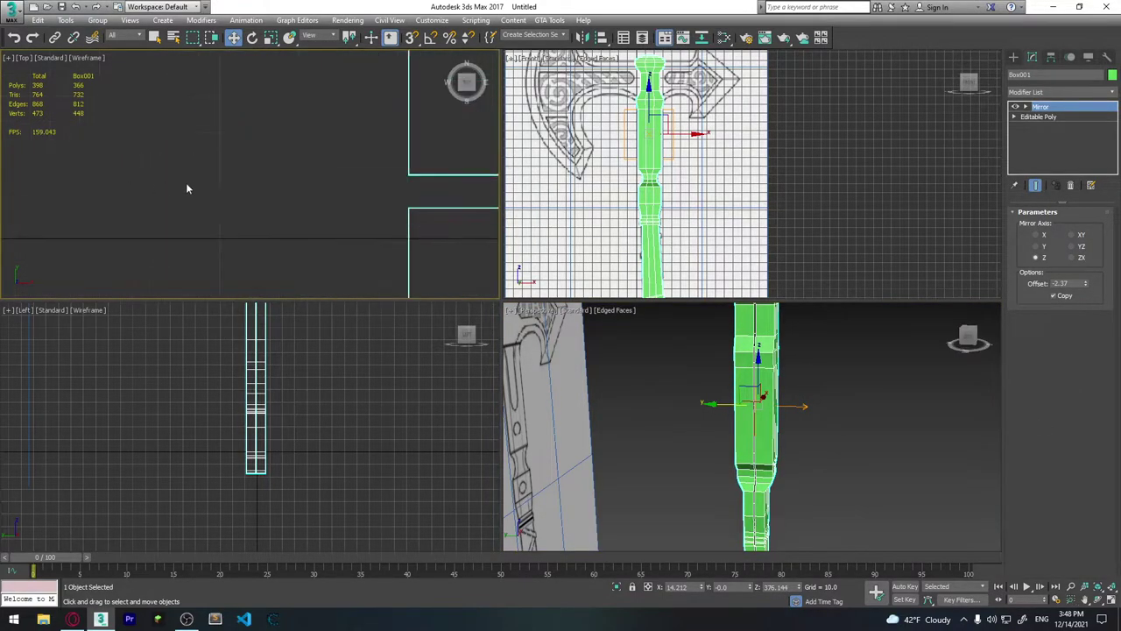
{"action": "scroll", "coordinate": [130, 182], "scroll_direction": "up", "scroll_amount": 2}
{"action": "scroll", "coordinate": [143, 170], "scroll_direction": "up", "scroll_amount": 2}
{"action": "scroll", "coordinate": [143, 171], "scroll_direction": "up", "scroll_amount": 2}
{"action": "scroll", "coordinate": [158, 188], "scroll_direction": "up", "scroll_amount": 2}
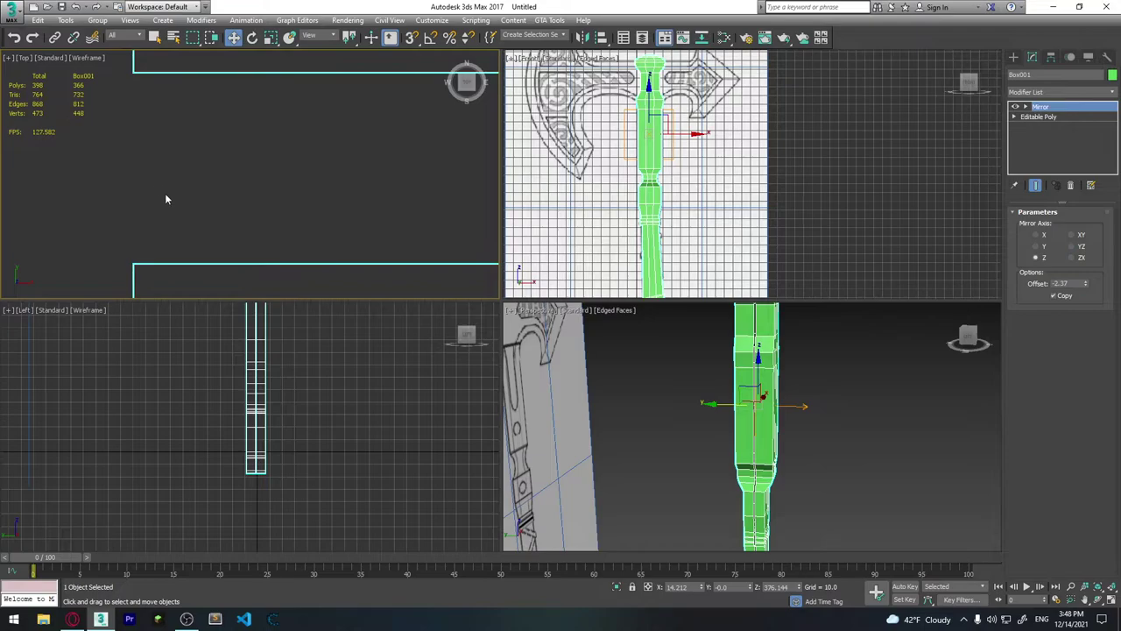
{"action": "left_click_drag", "start_coordinate": [1087, 289], "coordinate": [1074, 262]}
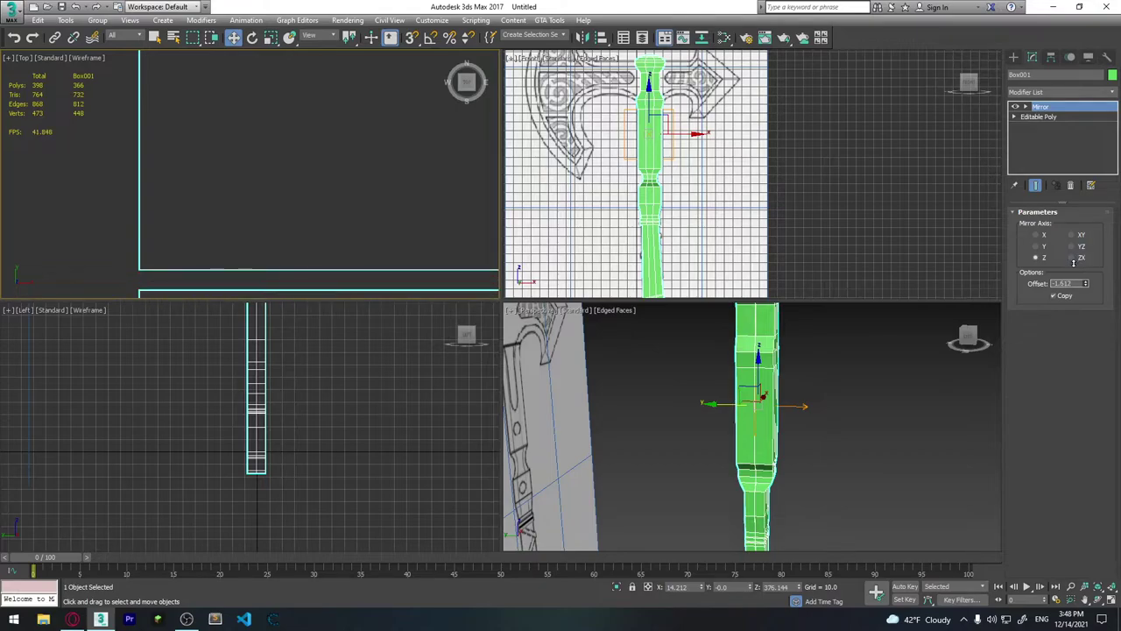
{"action": "scroll", "coordinate": [134, 190], "scroll_direction": "up", "scroll_amount": 2}
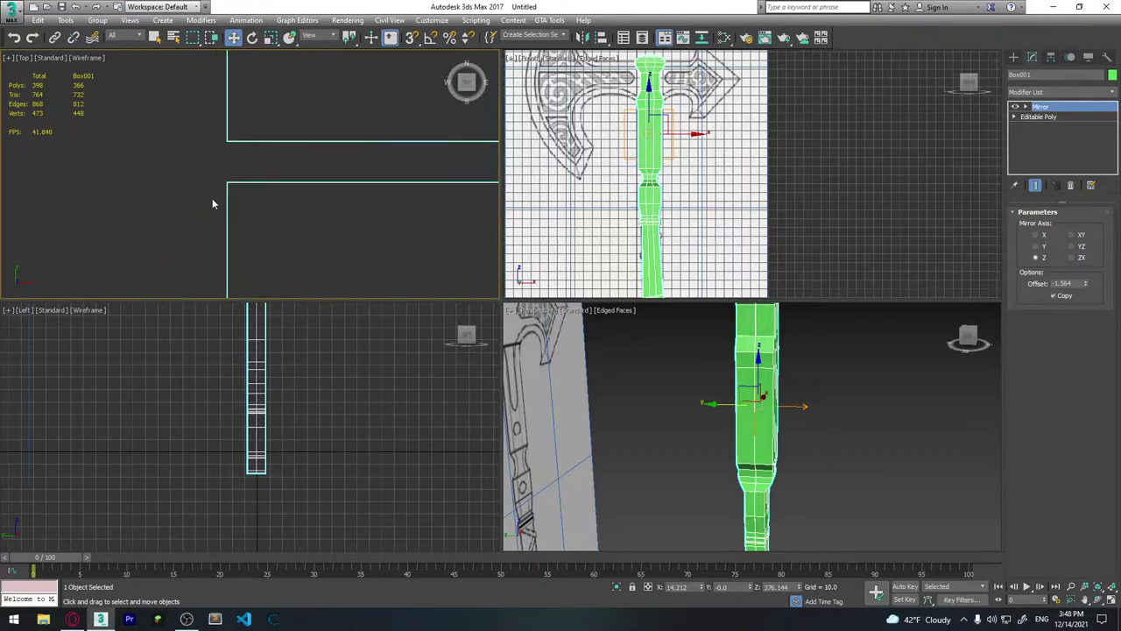
{"action": "scroll", "coordinate": [239, 198], "scroll_direction": "down", "scroll_amount": 2}
{"action": "mouse_move", "coordinate": [239, 193]}
{"action": "middle_mouse_down"}
{"action": "mouse_move", "coordinate": [199, 236]}
{"action": "mouse_move", "coordinate": [214, 206]}
{"action": "middle_mouse_up"}
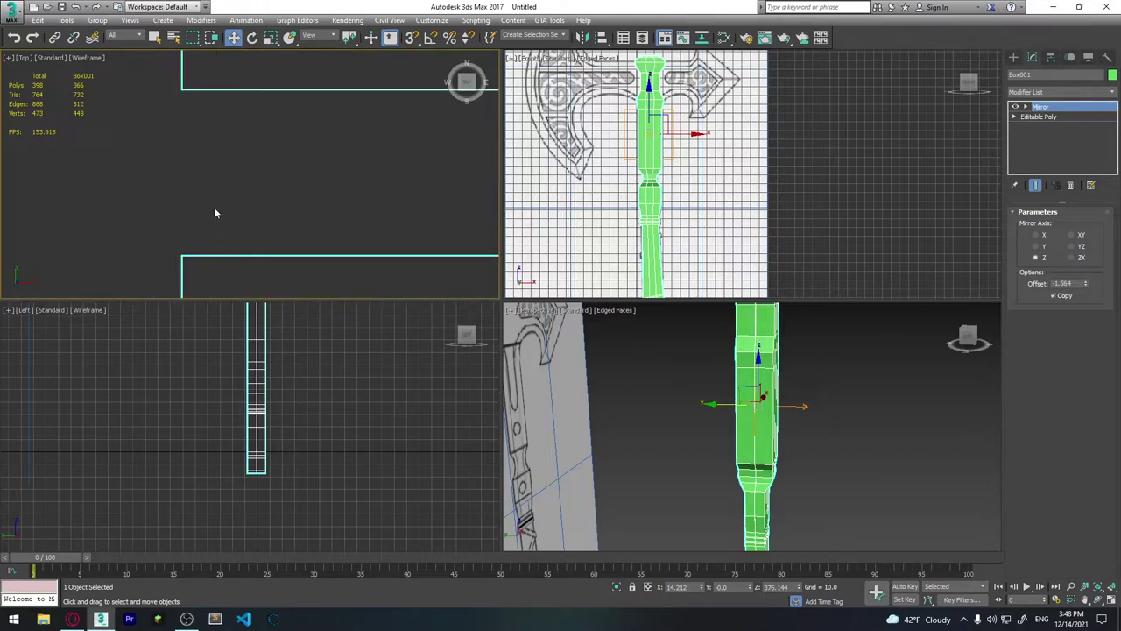
{"action": "scroll", "coordinate": [214, 207], "scroll_direction": "down", "scroll_amount": 1}
{"action": "left_click_drag", "start_coordinate": [1085, 286], "coordinate": [1086, 281]}
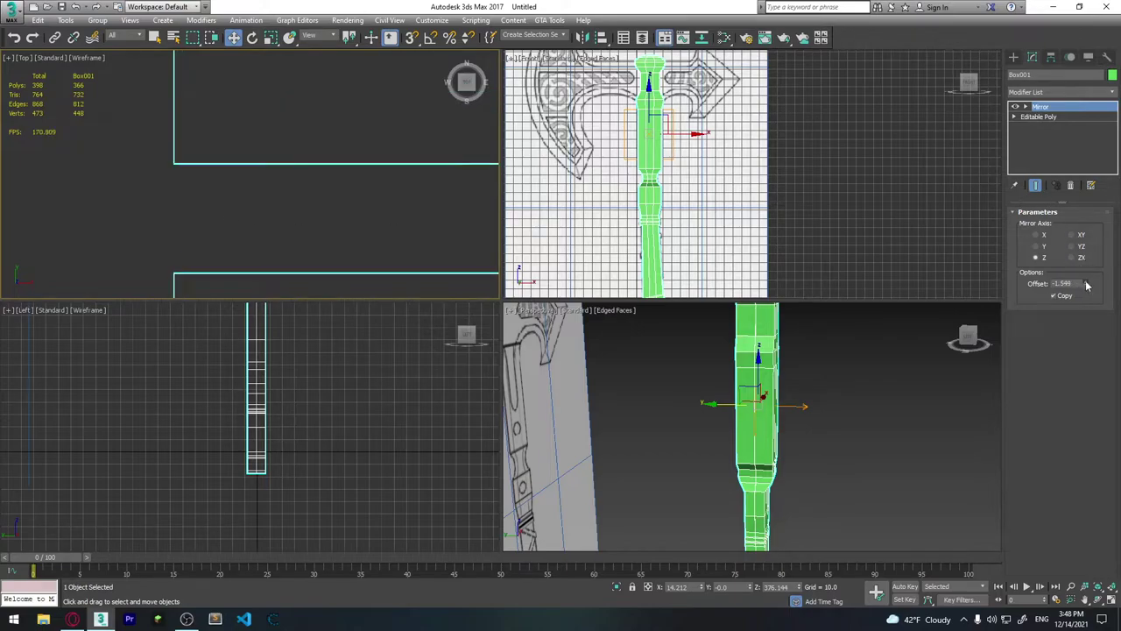
{"action": "scroll", "coordinate": [163, 195], "scroll_direction": "down", "scroll_amount": 1}
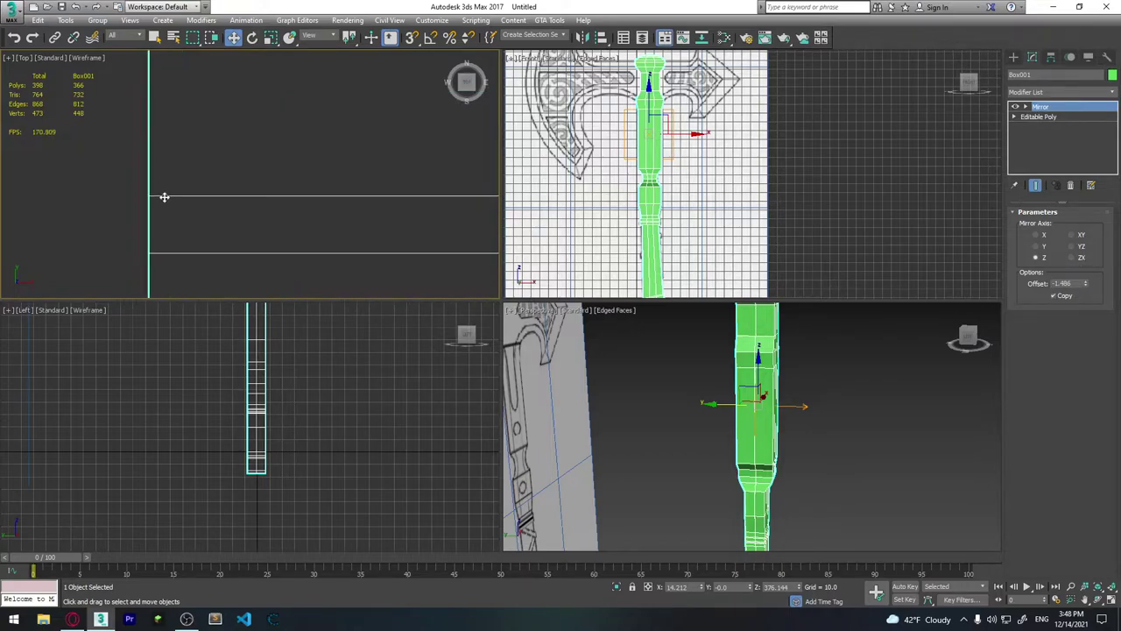
{"action": "scroll", "coordinate": [190, 208], "scroll_direction": "down", "scroll_amount": 2}
{"action": "scroll", "coordinate": [179, 210], "scroll_direction": "up", "scroll_amount": 1}
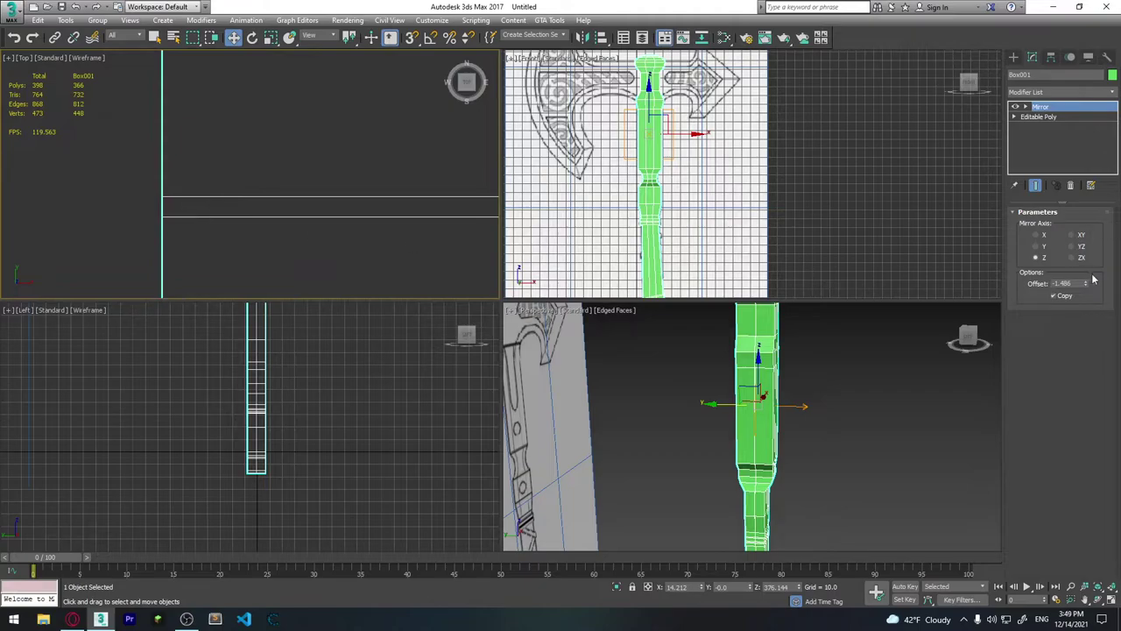
{"action": "left_click_drag", "start_coordinate": [1086, 287], "coordinate": [1086, 292]}
{"action": "scroll", "coordinate": [306, 200], "scroll_direction": "down", "scroll_amount": 3}
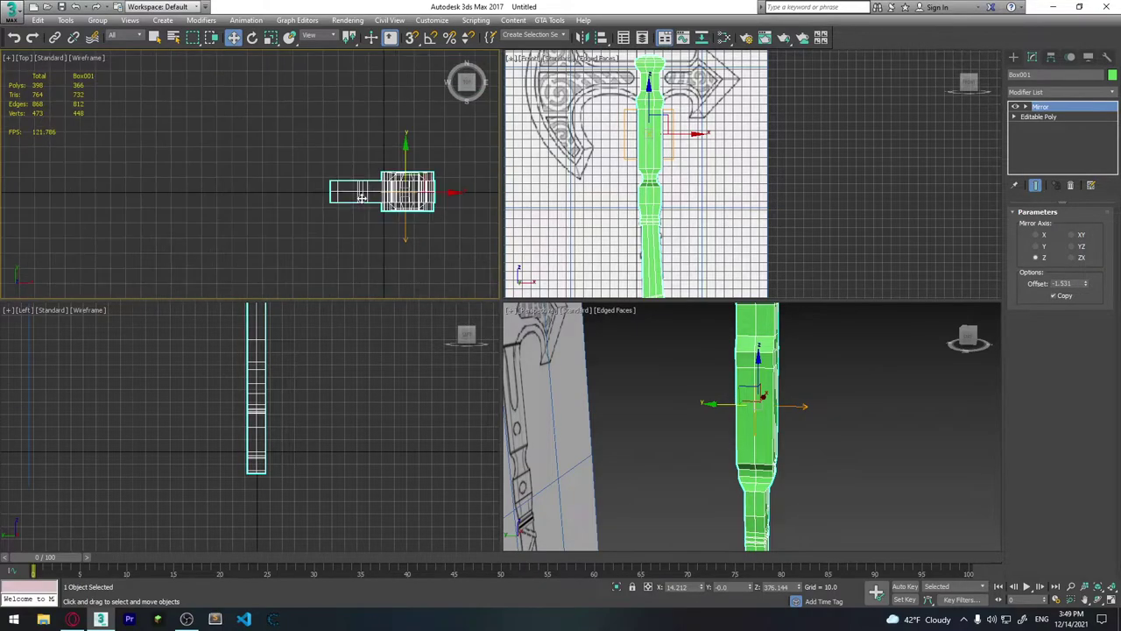
{"action": "scroll", "coordinate": [305, 200], "scroll_direction": "down", "scroll_amount": 2}
{"action": "scroll", "coordinate": [306, 200], "scroll_direction": "up", "scroll_amount": 3}
{"action": "scroll", "coordinate": [305, 199], "scroll_direction": "up", "scroll_amount": 3}
{"action": "scroll", "coordinate": [806, 427], "scroll_direction": "down", "scroll_amount": 2}
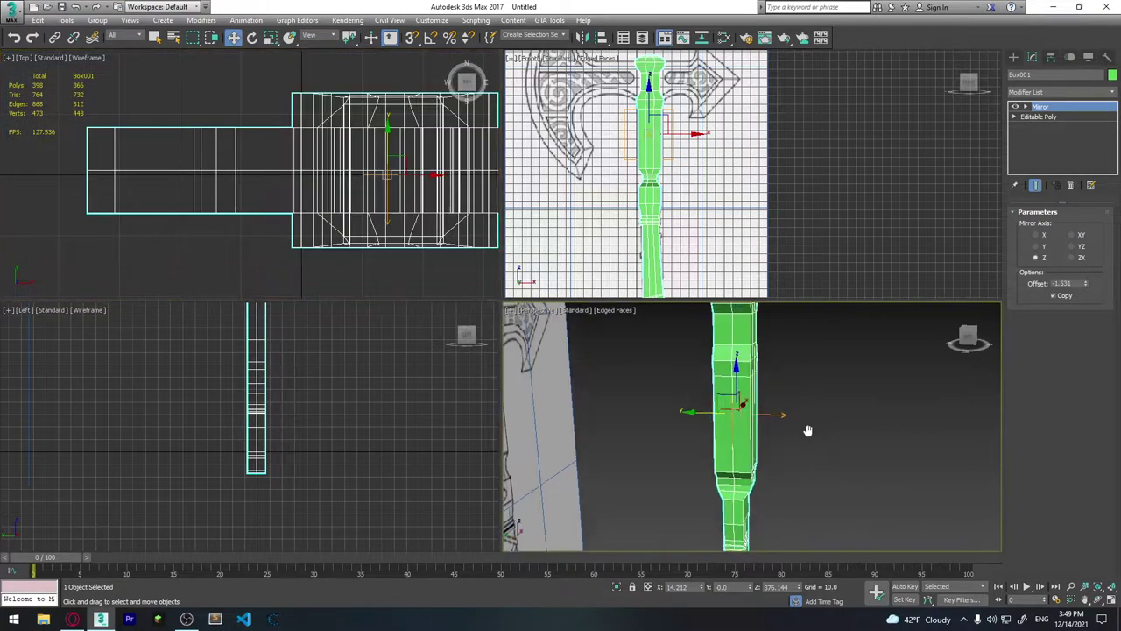
{"action": "scroll", "coordinate": [766, 423], "scroll_direction": "down", "scroll_amount": 1}
{"action": "mouse_move", "coordinate": [780, 427]}
{"action": "middle_mouse_down", "text": "alt"}
{"action": "mouse_move", "coordinate": [769, 413]}
{"action": "mouse_move", "coordinate": [635, 436]}
{"action": "mouse_move", "coordinate": [784, 410]}
{"action": "mouse_move", "coordinate": [687, 427]}
{"action": "mouse_move", "coordinate": [606, 384]}
{"action": "mouse_move", "coordinate": [755, 402]}
{"action": "mouse_move", "coordinate": [686, 424]}
{"action": "mouse_move", "coordinate": [758, 399]}
{"action": "mouse_move", "coordinate": [738, 324]}
{"action": "middle_mouse_up", "text": "alt"}
{"action": "left_click", "coordinate": [1038, 117]}
{"action": "key", "text": "2"}
{"action": "key", "text": "z"}
{"action": "left_click", "coordinate": [637, 363]}
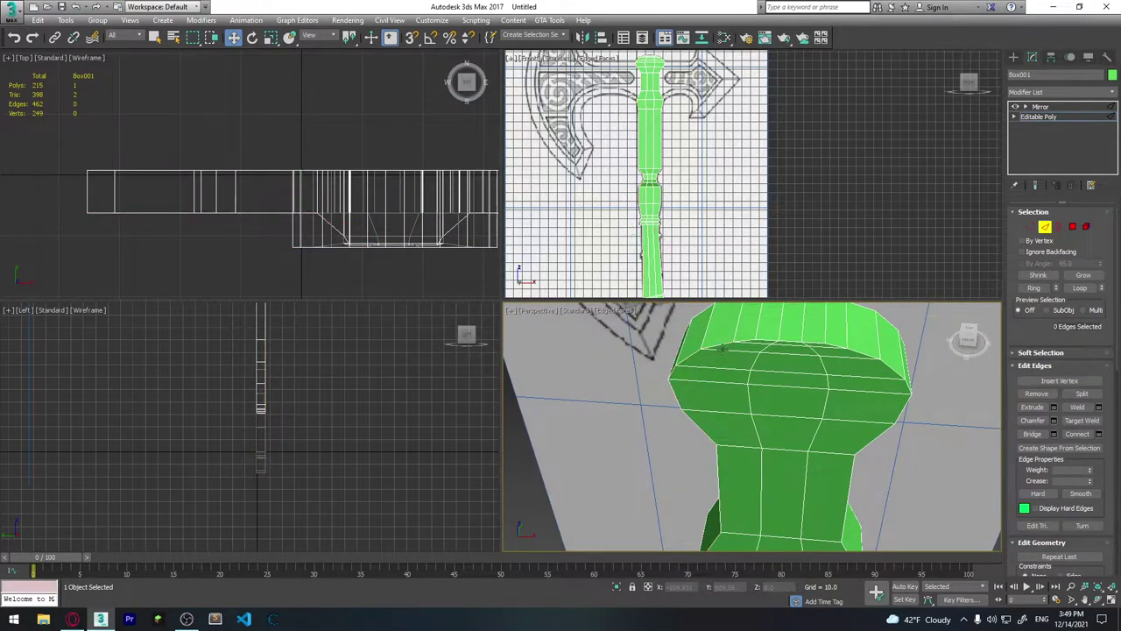
{"action": "left_click", "coordinate": [723, 344]}
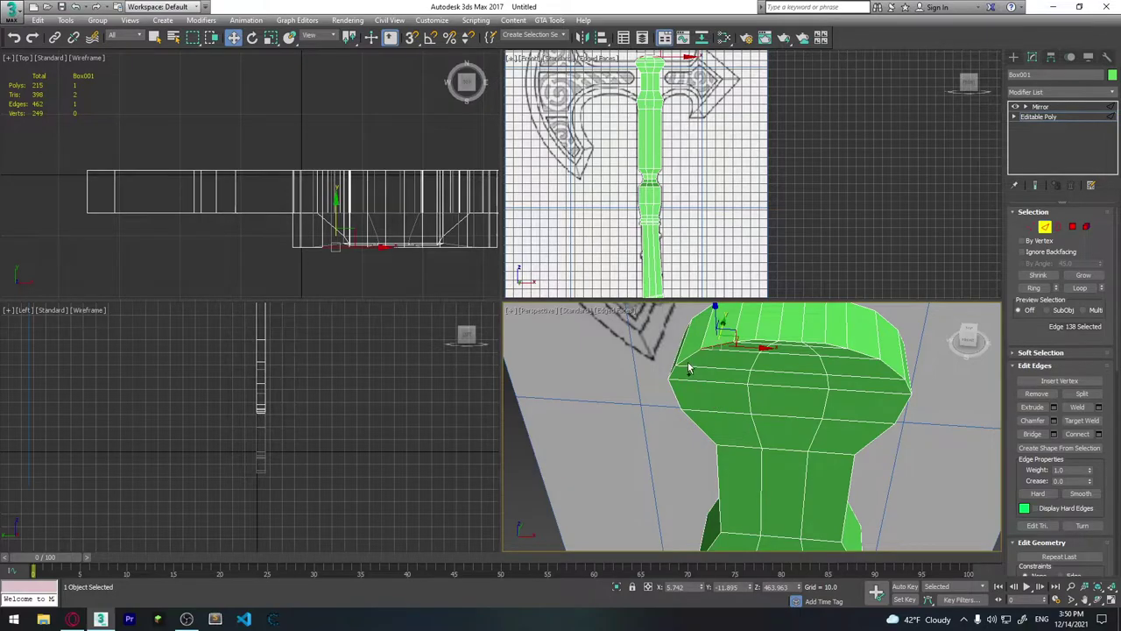
{"action": "double_click", "coordinate": [686, 359]}
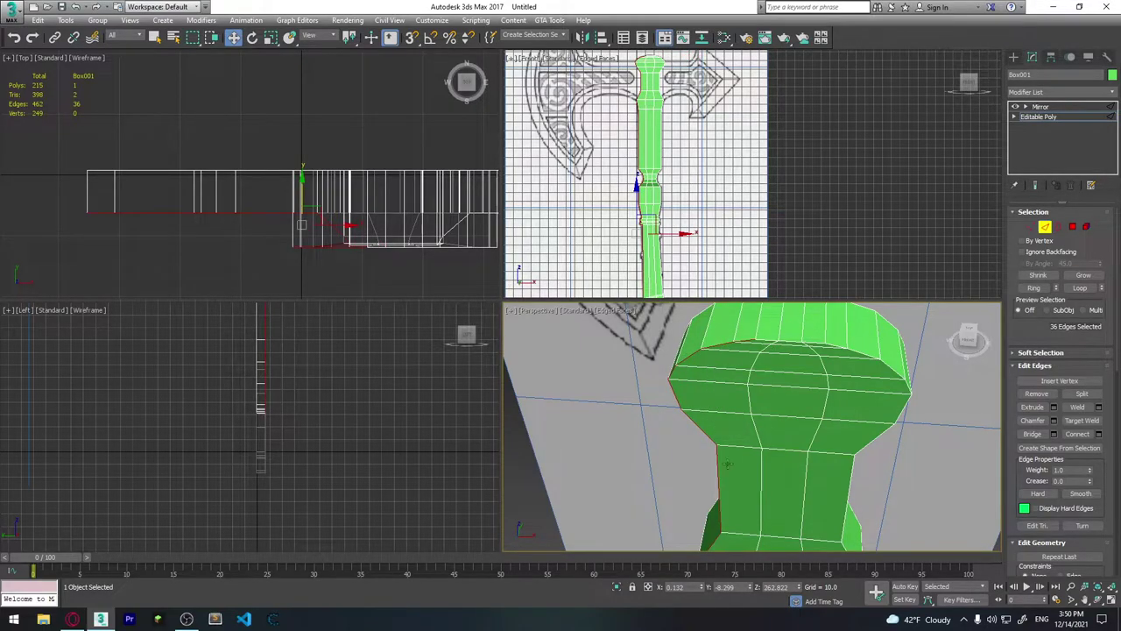
{"action": "scroll", "coordinate": [736, 463], "scroll_direction": "down", "scroll_amount": 1}
{"action": "scroll", "coordinate": [751, 458], "scroll_direction": "down", "scroll_amount": 3}
{"action": "scroll", "coordinate": [762, 438], "scroll_direction": "down", "scroll_amount": 2}
{"action": "scroll", "coordinate": [780, 416], "scroll_direction": "down", "scroll_amount": 2}
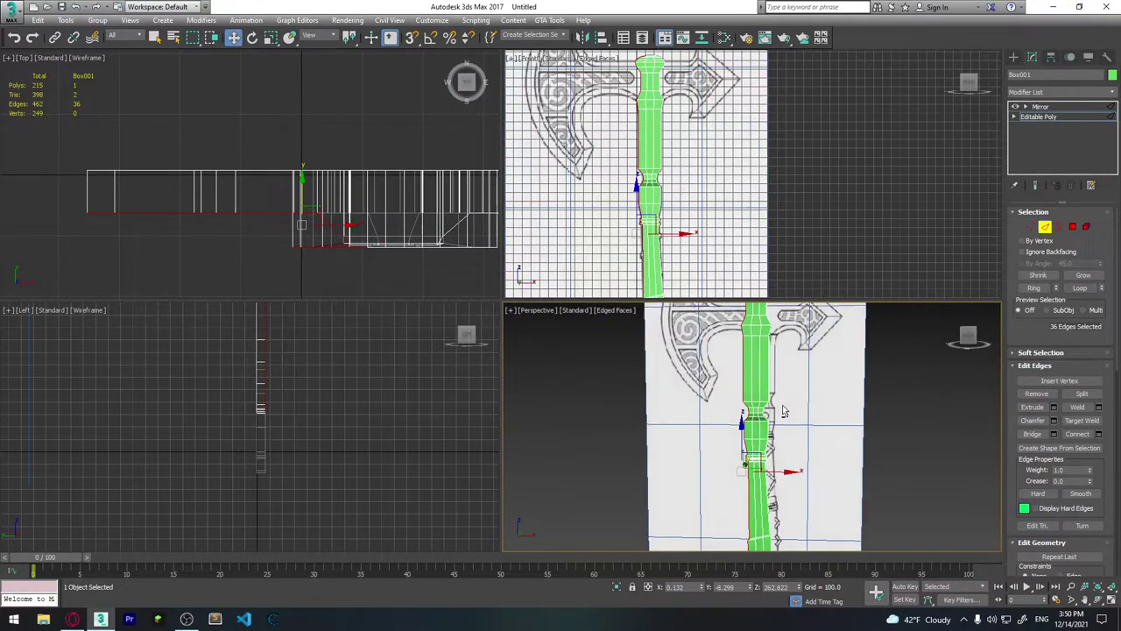
{"action": "middle_click_drag", "start_coordinate": [784, 411], "coordinate": [774, 435]}
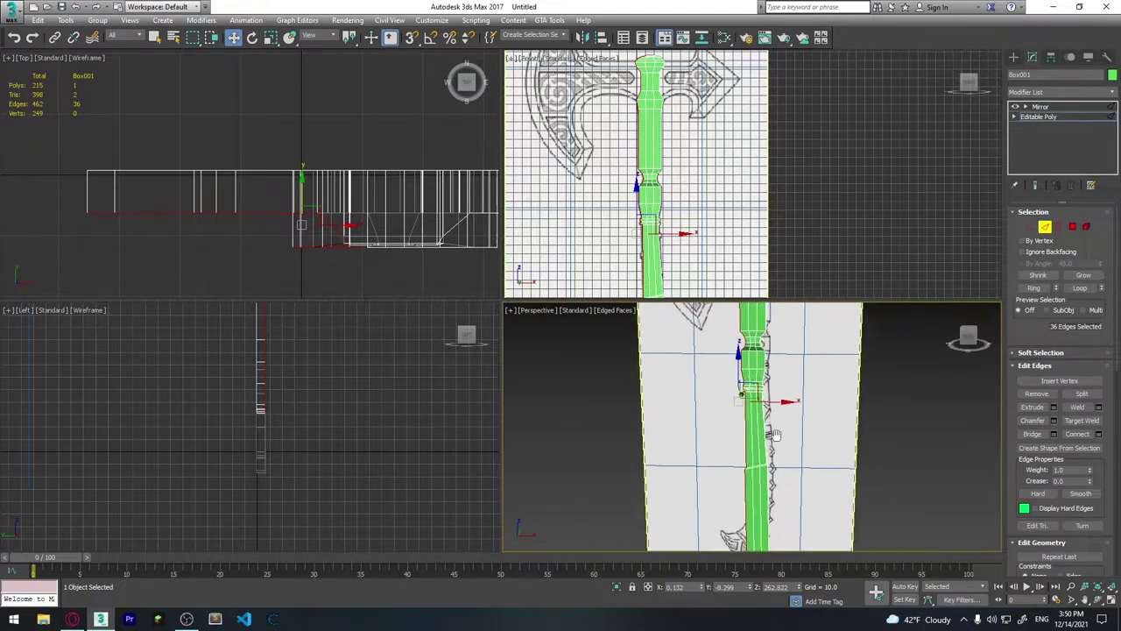
{"action": "left_click_drag", "start_coordinate": [779, 405], "coordinate": [780, 404]}
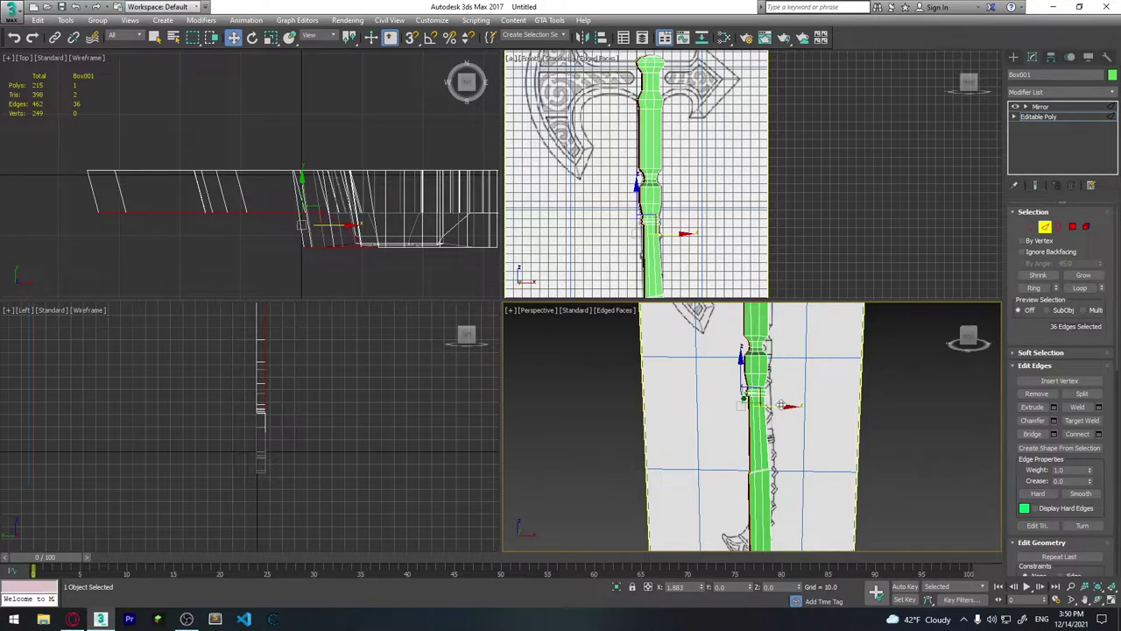
{"action": "scroll", "coordinate": [744, 408], "scroll_direction": "up", "scroll_amount": 2}
{"action": "scroll", "coordinate": [701, 411], "scroll_direction": "up", "scroll_amount": 3}
{"action": "scroll", "coordinate": [673, 414], "scroll_direction": "up", "scroll_amount": 2}
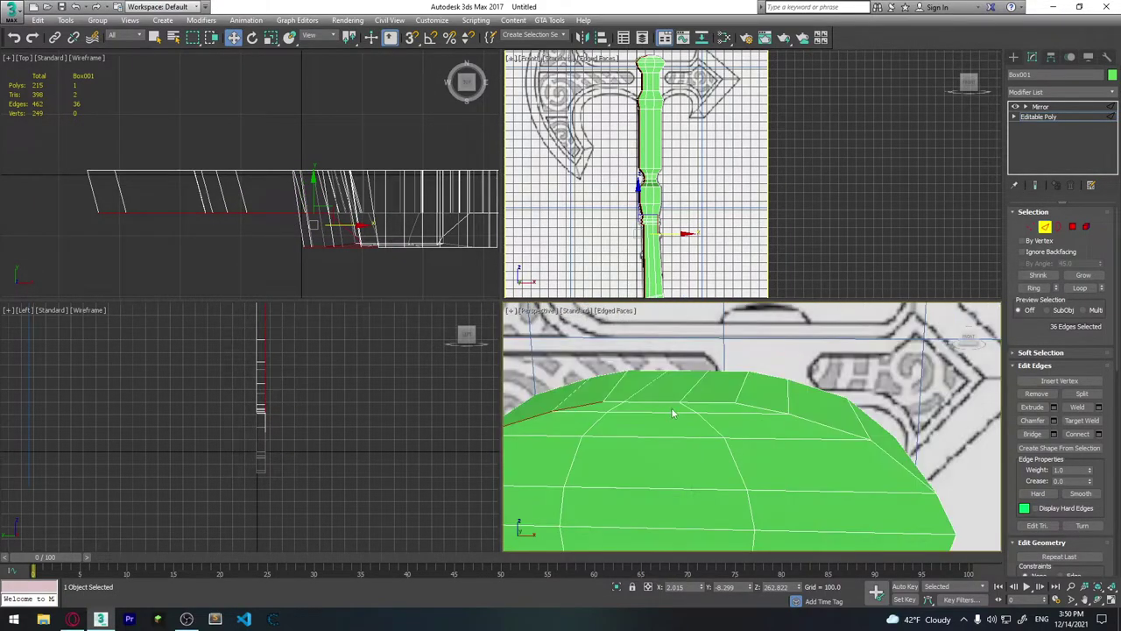
{"action": "mouse_move", "coordinate": [673, 414]}
{"action": "middle_mouse_down", "text": "alt"}
{"action": "mouse_move", "coordinate": [672, 450]}
{"action": "mouse_move", "coordinate": [816, 410]}
{"action": "middle_mouse_up", "text": "alt"}
{"action": "scroll", "coordinate": [706, 442], "scroll_direction": "down", "scroll_amount": 3}
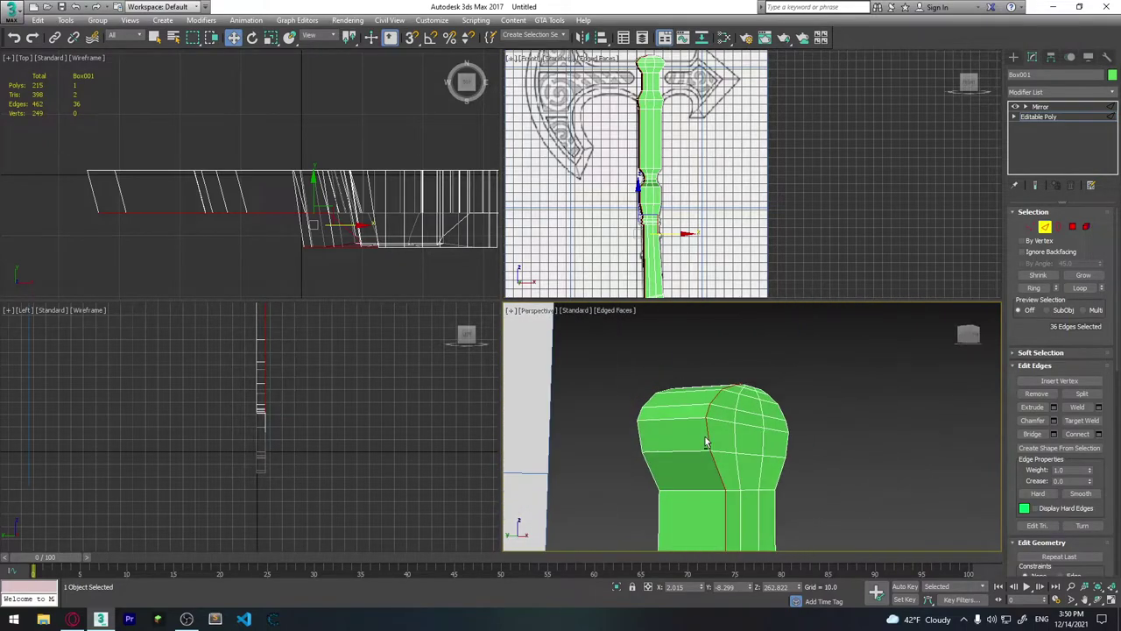
{"action": "scroll", "coordinate": [706, 443], "scroll_direction": "up", "scroll_amount": 1}
{"action": "mouse_move", "coordinate": [707, 443]}
{"action": "middle_mouse_down", "text": "alt"}
{"action": "mouse_move", "coordinate": [714, 453]}
{"action": "mouse_move", "coordinate": [734, 428]}
{"action": "mouse_move", "coordinate": [679, 440]}
{"action": "middle_mouse_up", "text": "alt"}
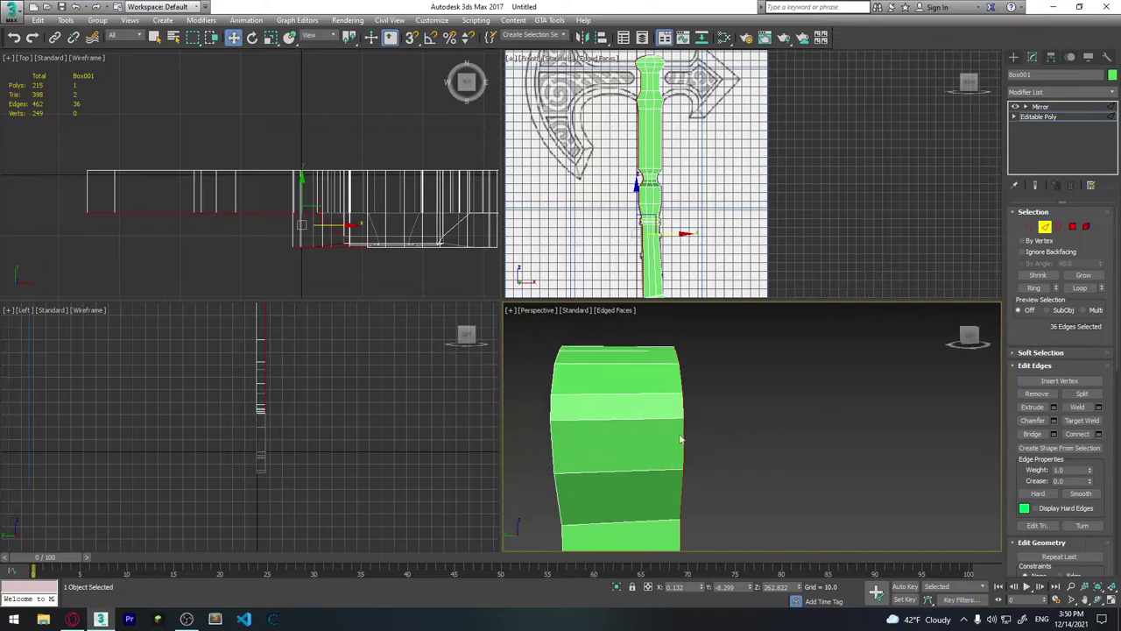
{"action": "scroll", "coordinate": [681, 440], "scroll_direction": "down", "scroll_amount": 1}
{"action": "scroll", "coordinate": [683, 476], "scroll_direction": "down", "scroll_amount": 2}
{"action": "scroll", "coordinate": [686, 401], "scroll_direction": "down", "scroll_amount": 2}
{"action": "scroll", "coordinate": [668, 377], "scroll_direction": "down", "scroll_amount": 1}
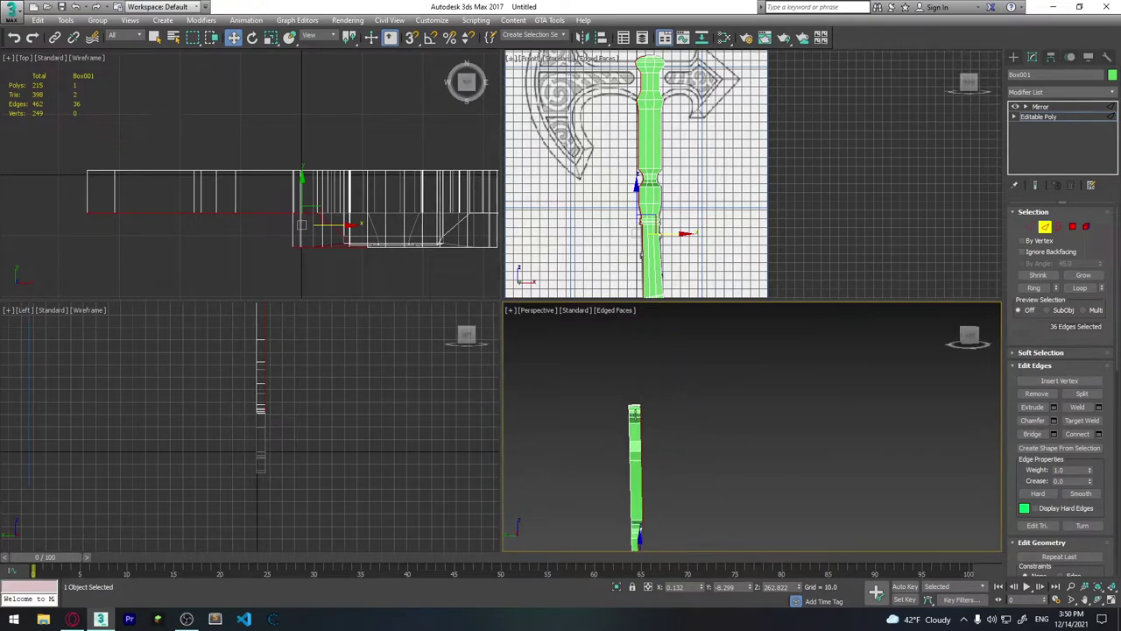
{"action": "scroll", "coordinate": [634, 410], "scroll_direction": "up", "scroll_amount": 3}
{"action": "left_click", "coordinate": [1045, 229]}
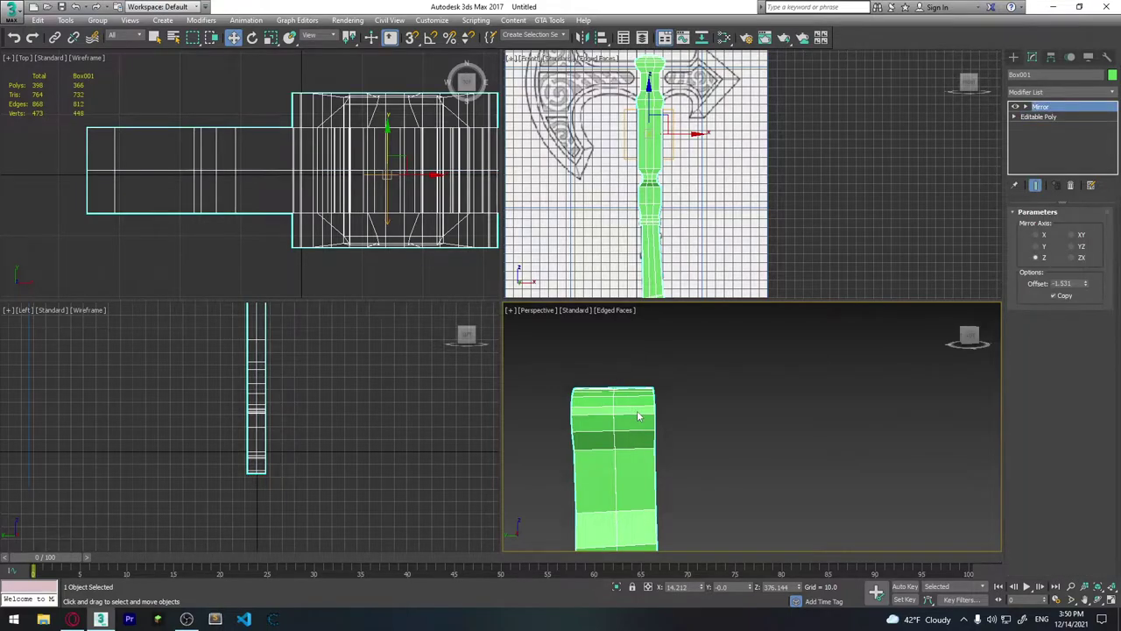
{"action": "left_click", "coordinate": [1050, 120]}
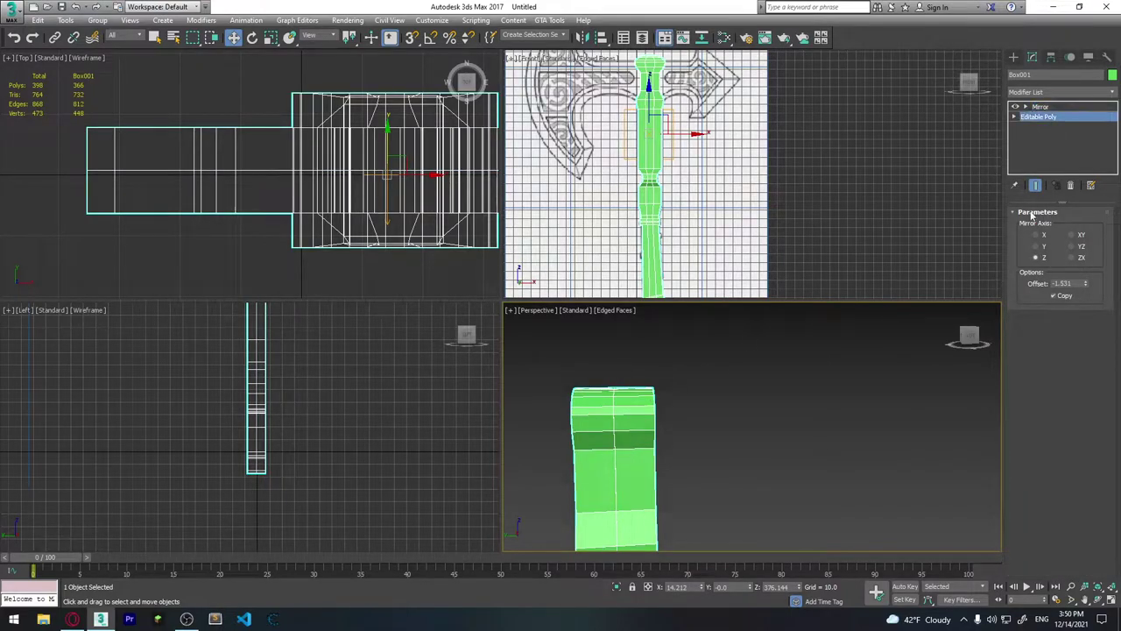
{"action": "left_click", "coordinate": [713, 414]}
{"action": "left_click", "coordinate": [630, 409]}
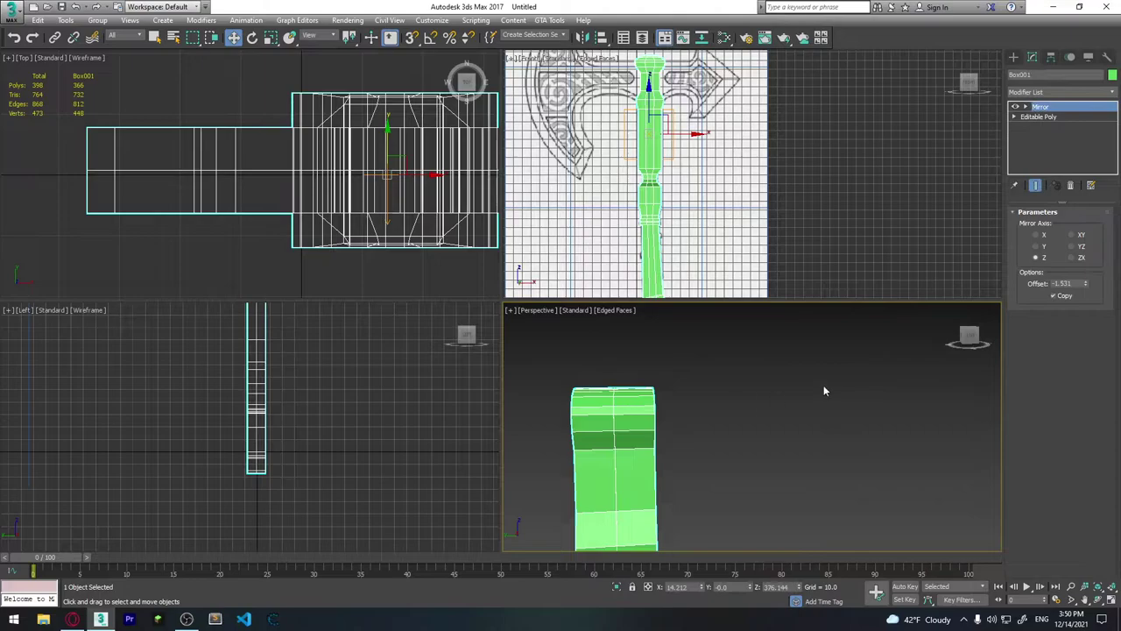
{"action": "left_click", "coordinate": [1051, 117]}
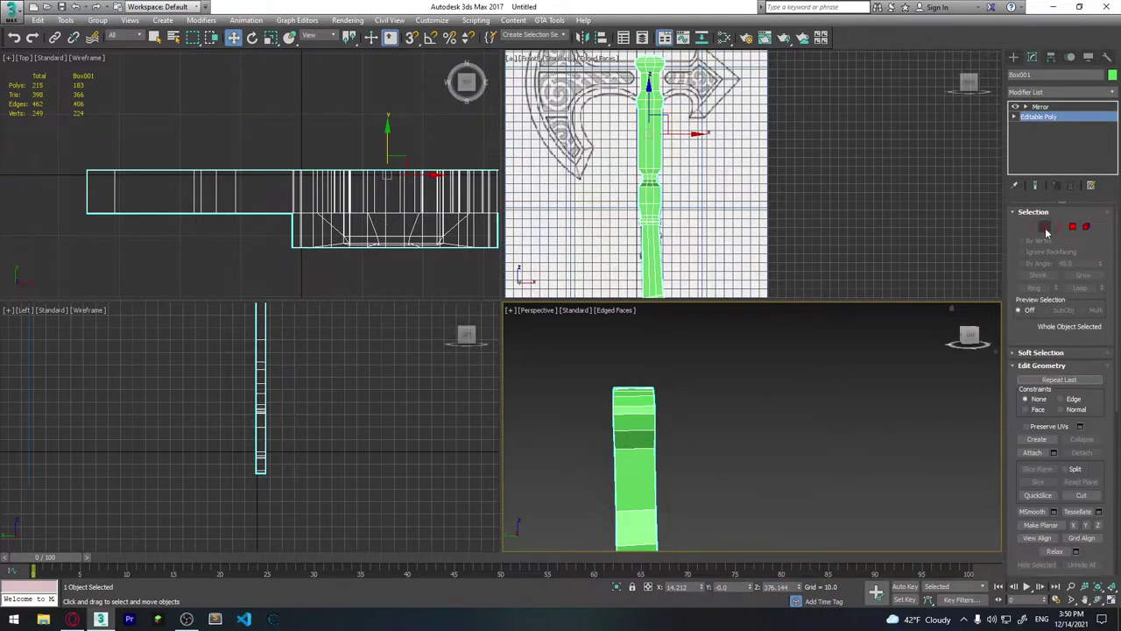
{"action": "left_click", "coordinate": [1058, 228]}
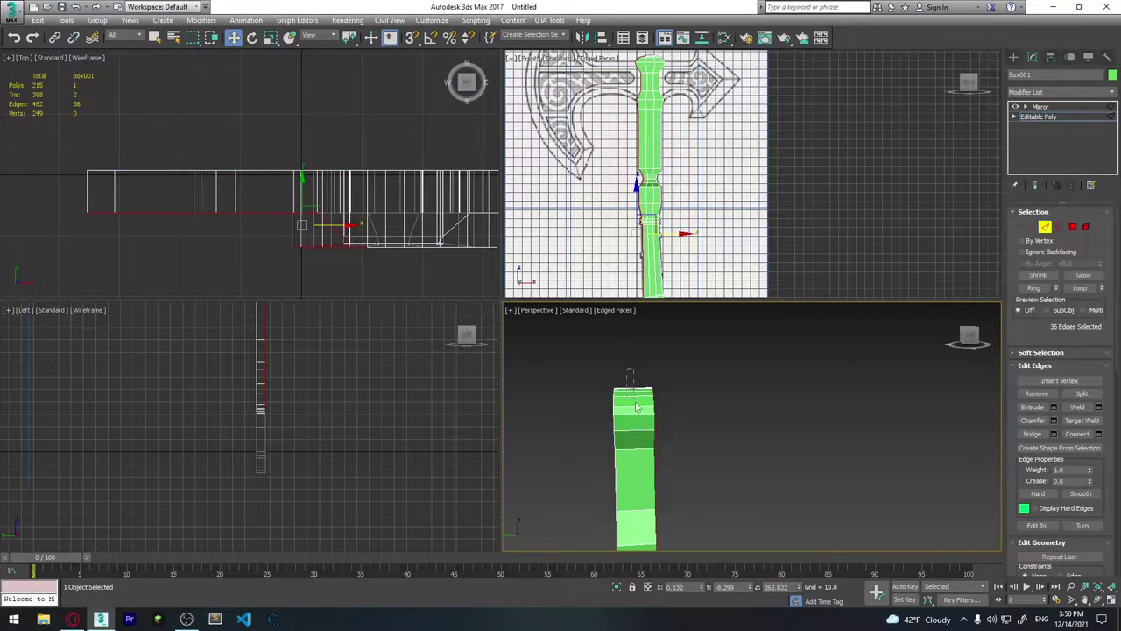
Select the edge ring down the handle and connect one new loop with slide -31.
{"action": "double_click", "coordinate": [641, 444]}
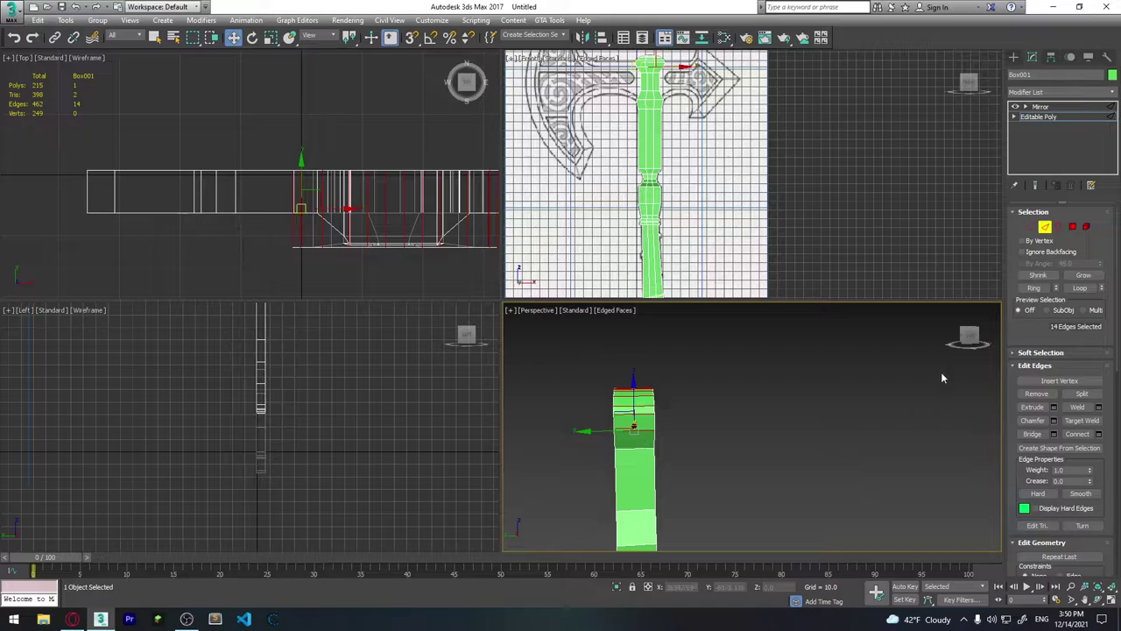
{"action": "left_click", "coordinate": [1035, 288]}
{"action": "mouse_move", "coordinate": [586, 518]}
{"action": "middle_mouse_down", "text": "alt"}
{"action": "mouse_move", "coordinate": [687, 505]}
{"action": "mouse_move", "coordinate": [586, 501]}
{"action": "mouse_move", "coordinate": [646, 470]}
{"action": "middle_mouse_up", "text": "alt"}
{"action": "key", "text": "z"}
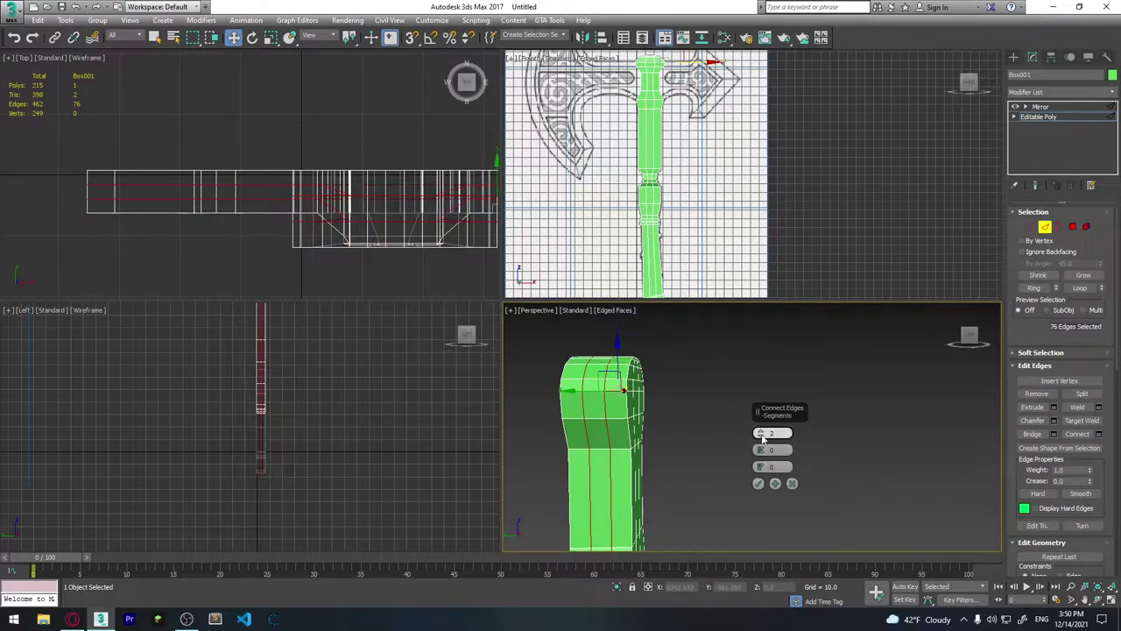
{"action": "left_click", "coordinate": [762, 439]}
{"action": "left_click_drag", "start_coordinate": [760, 467], "coordinate": [760, 486]}
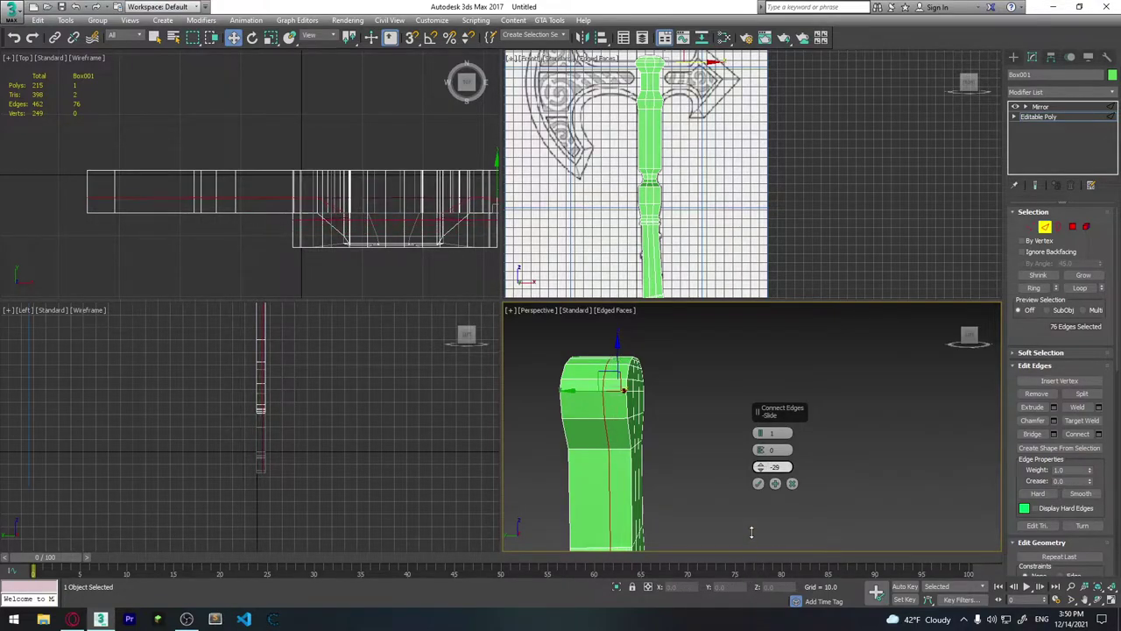
{"action": "left_click_drag", "start_coordinate": [752, 532], "coordinate": [766, 542]}
{"action": "left_click", "coordinate": [759, 485]}
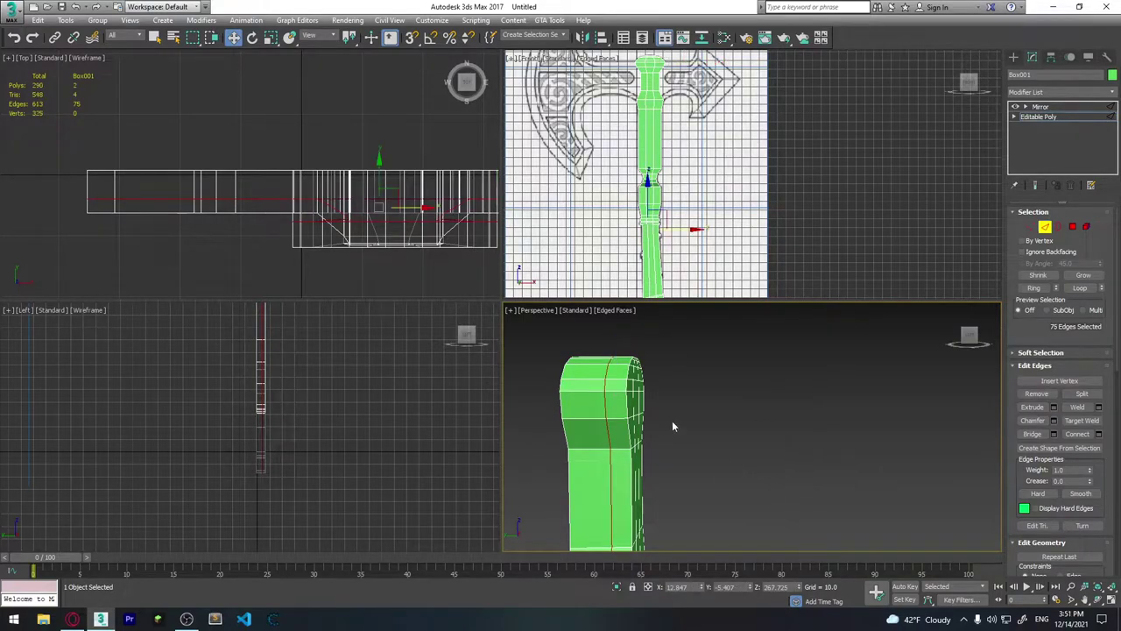
{"action": "mouse_move", "coordinate": [672, 421]}
{"action": "middle_mouse_down", "text": "alt"}
{"action": "mouse_move", "coordinate": [666, 396]}
{"action": "mouse_move", "coordinate": [589, 408]}
{"action": "mouse_move", "coordinate": [623, 440]}
{"action": "middle_mouse_up", "text": "alt"}
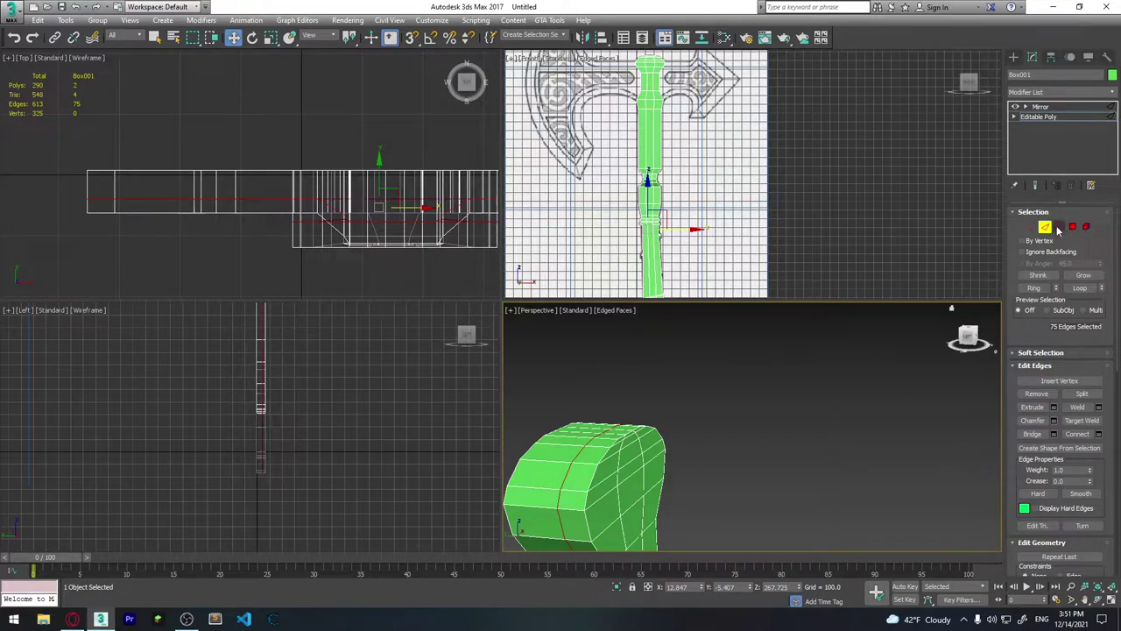
Select the new lengthwise edge loop and shift it slightly sideways along X.
{"action": "left_click", "coordinate": [603, 457]}
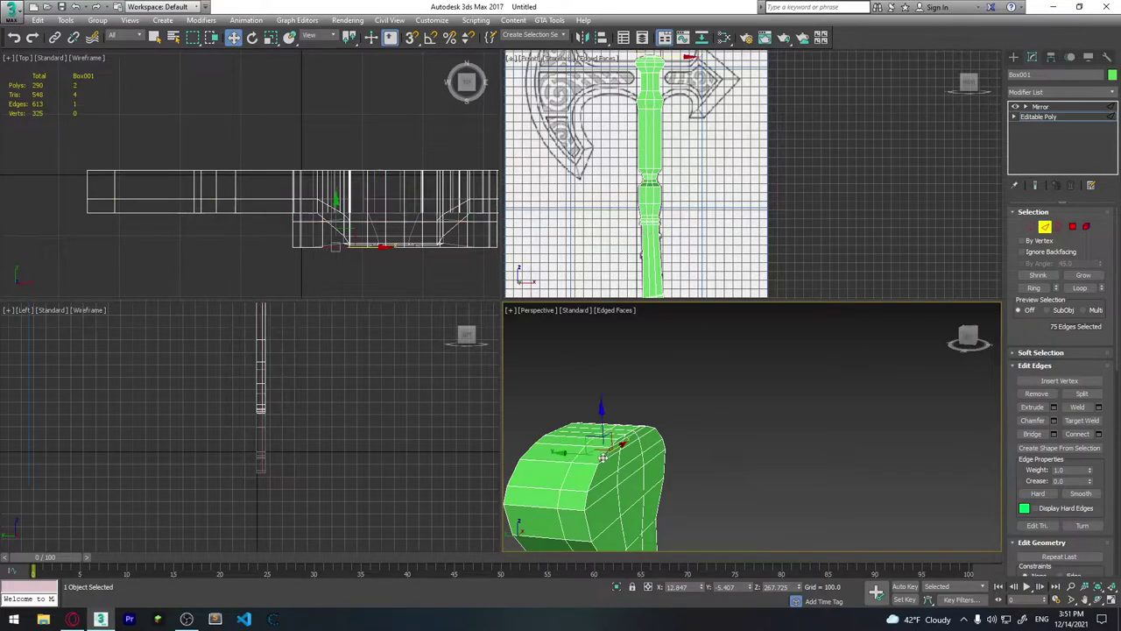
{"action": "double_click", "coordinate": [591, 481]}
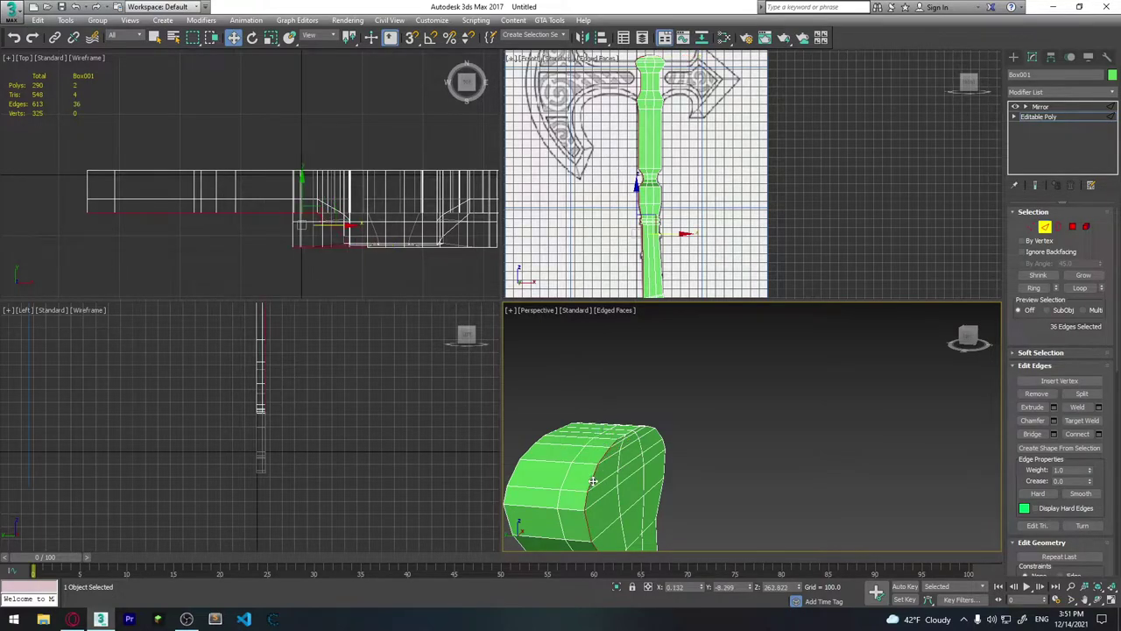
{"action": "middle_click_drag", "start_coordinate": [591, 480], "coordinate": [637, 444], "text": "alt"}
{"action": "key", "text": "alt+w"}
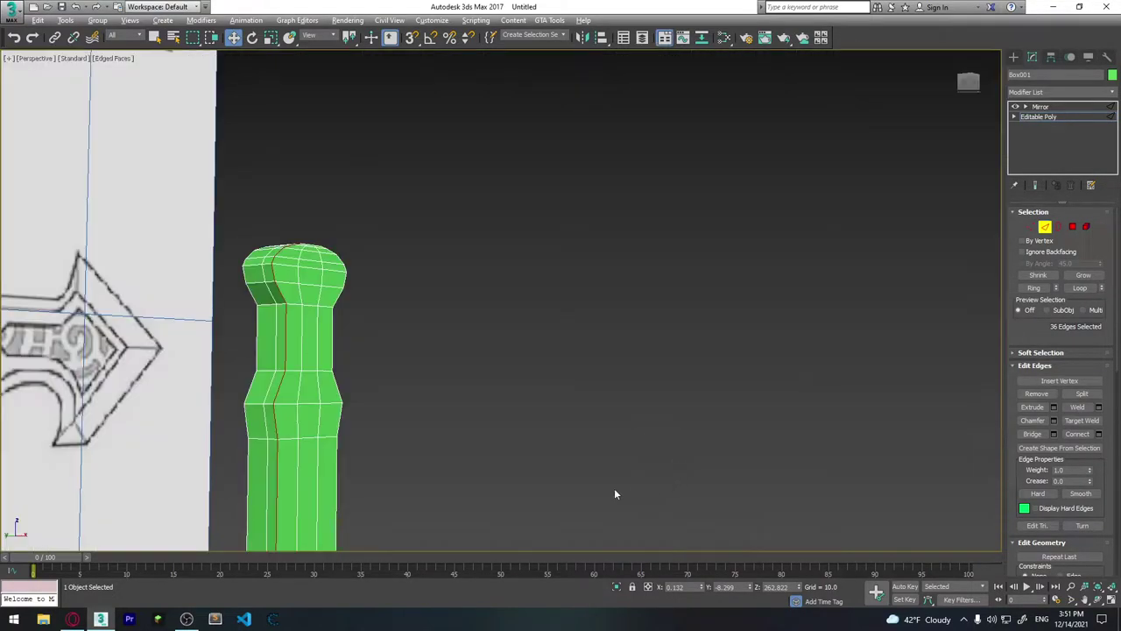
{"action": "scroll", "coordinate": [580, 323], "scroll_direction": "down", "scroll_amount": 3}
{"action": "scroll", "coordinate": [583, 347], "scroll_direction": "down", "scroll_amount": 3}
{"action": "mouse_move", "coordinate": [571, 501]}
{"action": "middle_mouse_down"}
{"action": "mouse_move", "coordinate": [574, 439]}
{"action": "mouse_move", "coordinate": [515, 389]}
{"action": "middle_mouse_up"}
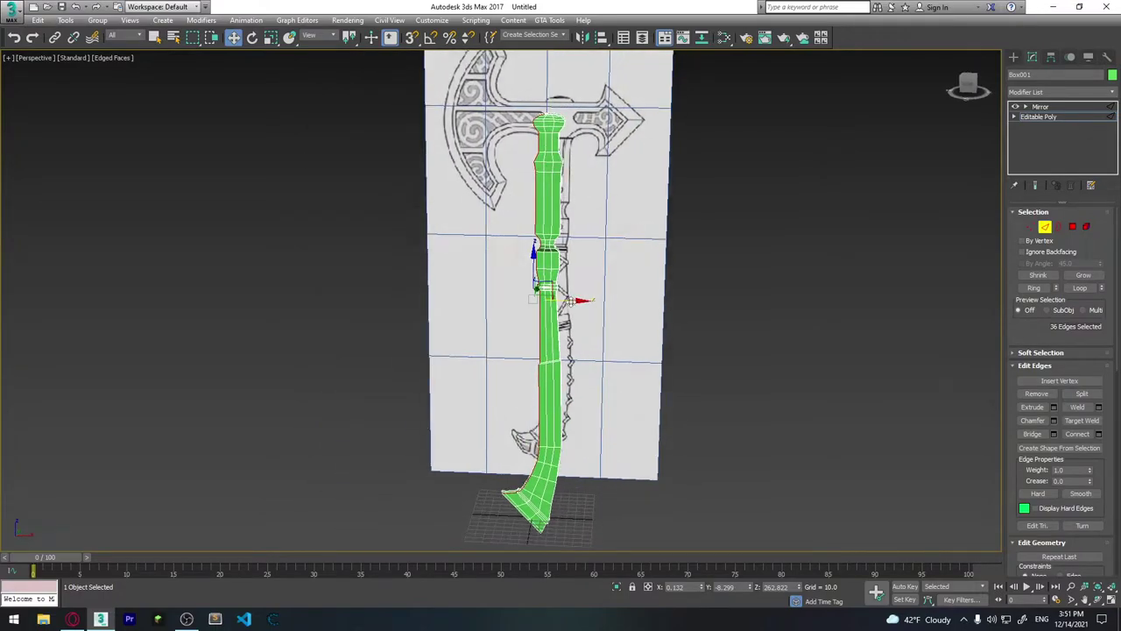
{"action": "left_click_drag", "start_coordinate": [571, 301], "coordinate": [572, 301]}
In Vertex mode, move two pommel-top vertices along X, one noticeably to the left.
{"action": "mouse_move", "coordinate": [574, 368]}
{"action": "middle_mouse_down", "text": "alt"}
{"action": "mouse_move", "coordinate": [551, 468]}
{"action": "mouse_move", "coordinate": [530, 464]}
{"action": "mouse_move", "coordinate": [539, 413]}
{"action": "middle_mouse_up", "text": "alt"}
{"action": "scroll", "coordinate": [521, 480], "scroll_direction": "up", "scroll_amount": 5}
{"action": "scroll", "coordinate": [540, 414], "scroll_direction": "up", "scroll_amount": 4}
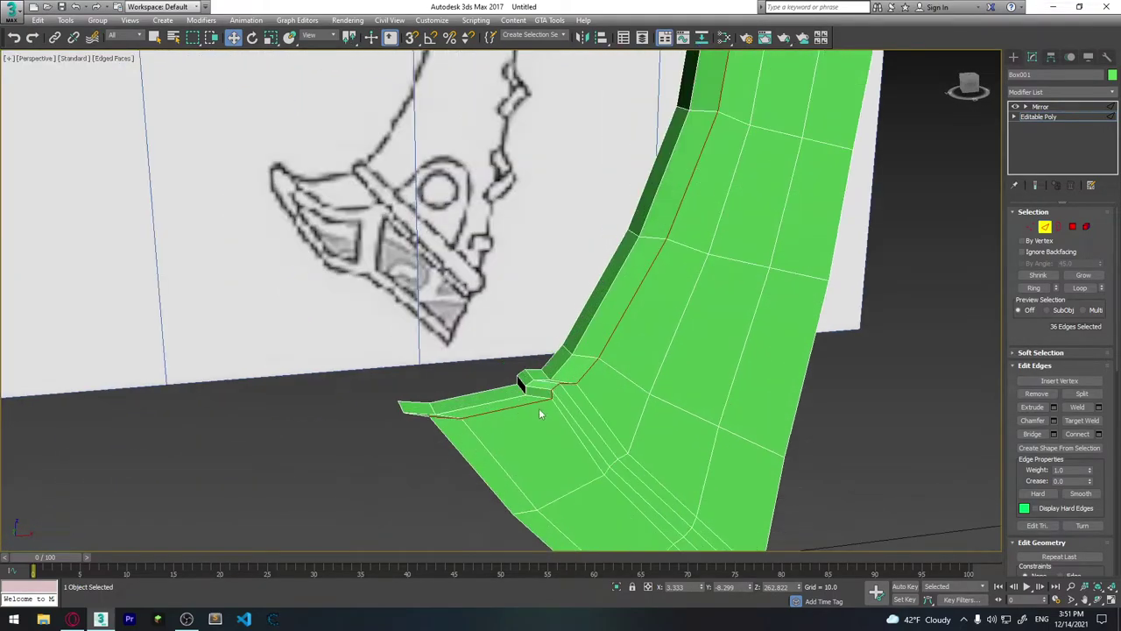
{"action": "scroll", "coordinate": [630, 371], "scroll_direction": "down", "scroll_amount": 5}
{"action": "middle_click_drag", "start_coordinate": [629, 371], "coordinate": [596, 200], "text": "alt"}
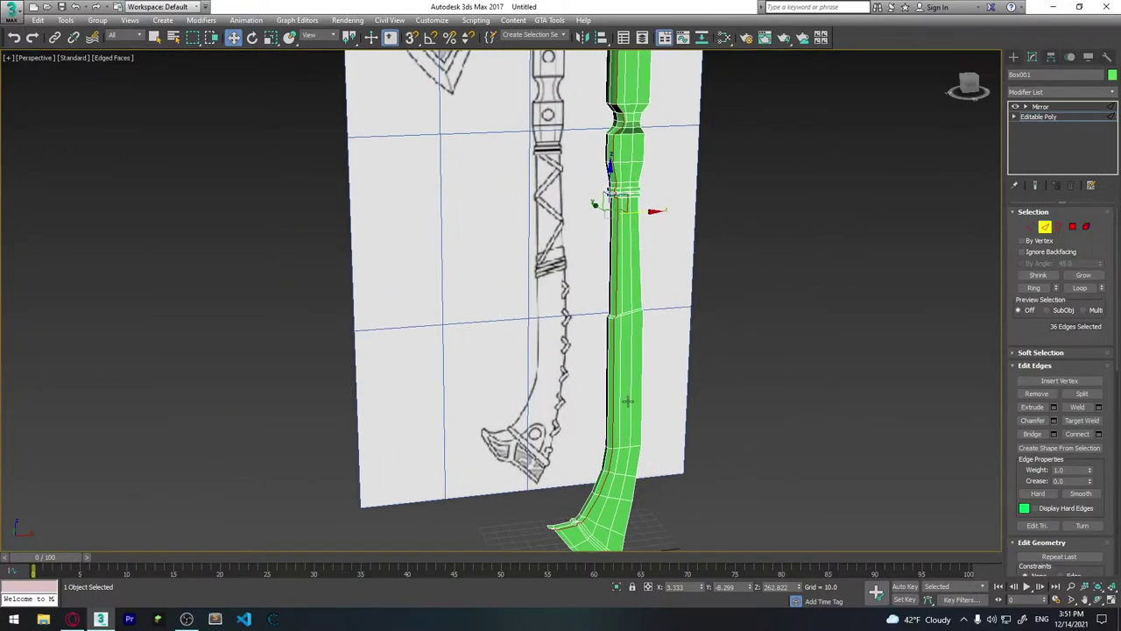
{"action": "scroll", "coordinate": [596, 200], "scroll_direction": "up", "scroll_amount": 2}
{"action": "scroll", "coordinate": [581, 292], "scroll_direction": "up", "scroll_amount": 2}
{"action": "middle_click_drag", "start_coordinate": [629, 252], "coordinate": [601, 406]}
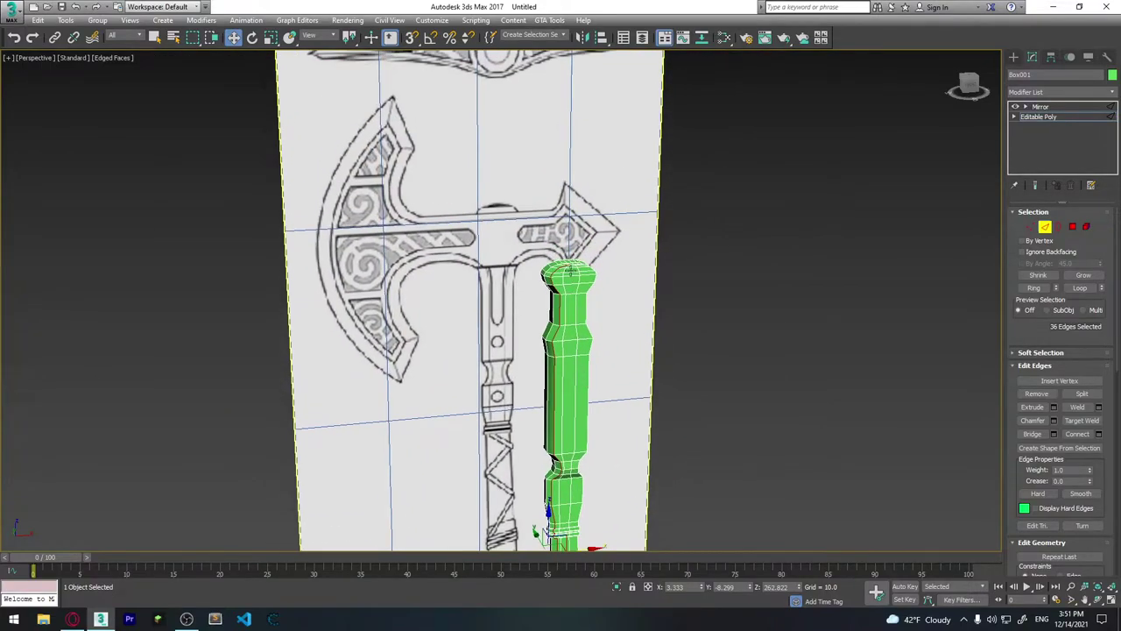
{"action": "scroll", "coordinate": [569, 274], "scroll_direction": "up", "scroll_amount": 3}
{"action": "mouse_move", "coordinate": [586, 287]}
{"action": "middle_mouse_down", "text": "alt"}
{"action": "mouse_move", "coordinate": [561, 306]}
{"action": "mouse_move", "coordinate": [533, 299]}
{"action": "mouse_move", "coordinate": [535, 357]}
{"action": "mouse_move", "coordinate": [591, 377]}
{"action": "mouse_move", "coordinate": [609, 400]}
{"action": "mouse_move", "coordinate": [592, 364]}
{"action": "mouse_move", "coordinate": [666, 351]}
{"action": "mouse_move", "coordinate": [592, 279]}
{"action": "middle_mouse_up", "text": "alt"}
{"action": "scroll", "coordinate": [592, 363], "scroll_direction": "up", "scroll_amount": 2}
{"action": "left_click", "coordinate": [1033, 227]}
{"action": "left_click", "coordinate": [580, 252]}
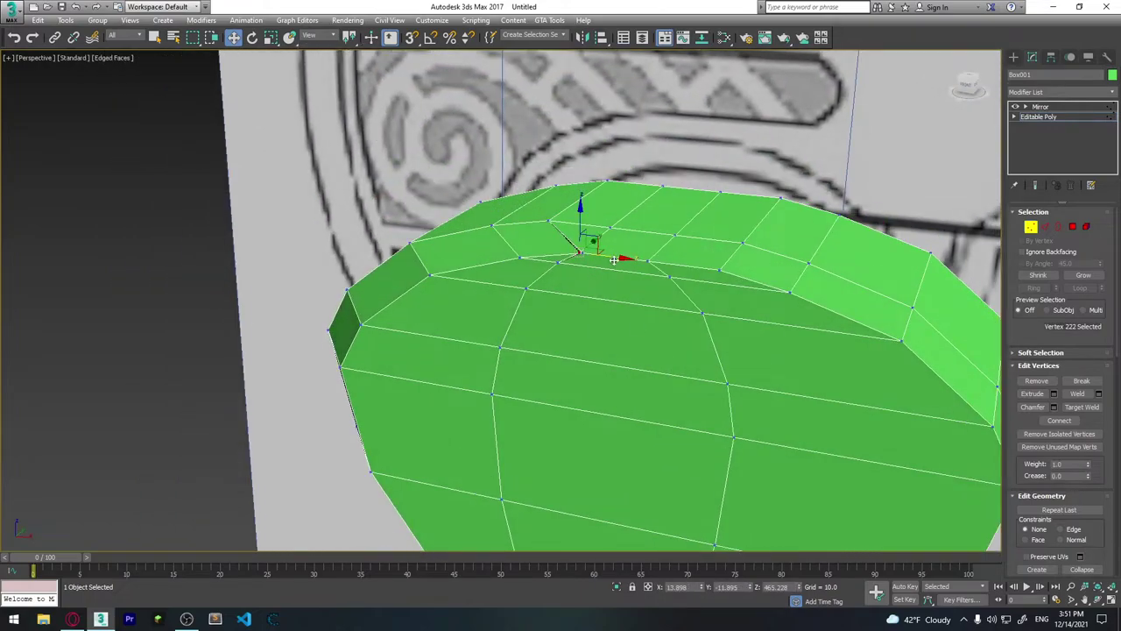
{"action": "left_click_drag", "start_coordinate": [615, 259], "coordinate": [603, 255]}
{"action": "left_click_drag", "start_coordinate": [615, 256], "coordinate": [546, 264]}
Nudge a vertex on the pommel rim slightly left along X.
{"action": "left_click", "coordinate": [521, 255]}
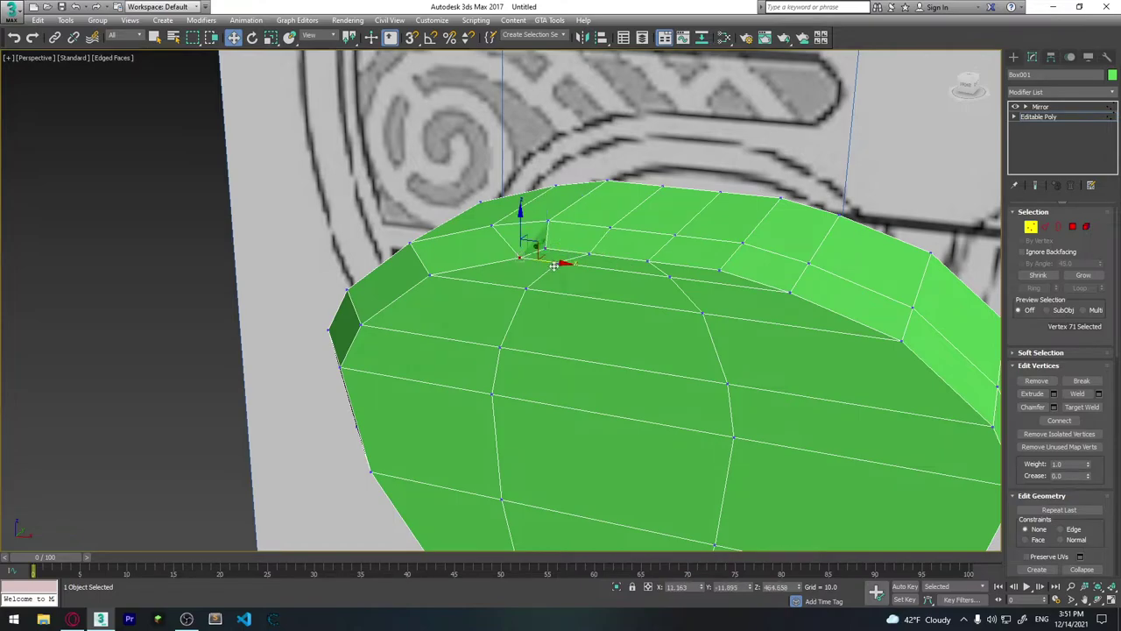
{"action": "mouse_move", "coordinate": [521, 255]}
{"action": "middle_mouse_down", "text": "alt"}
{"action": "mouse_move", "coordinate": [667, 282]}
{"action": "mouse_move", "coordinate": [628, 301]}
{"action": "middle_mouse_up", "text": "alt"}
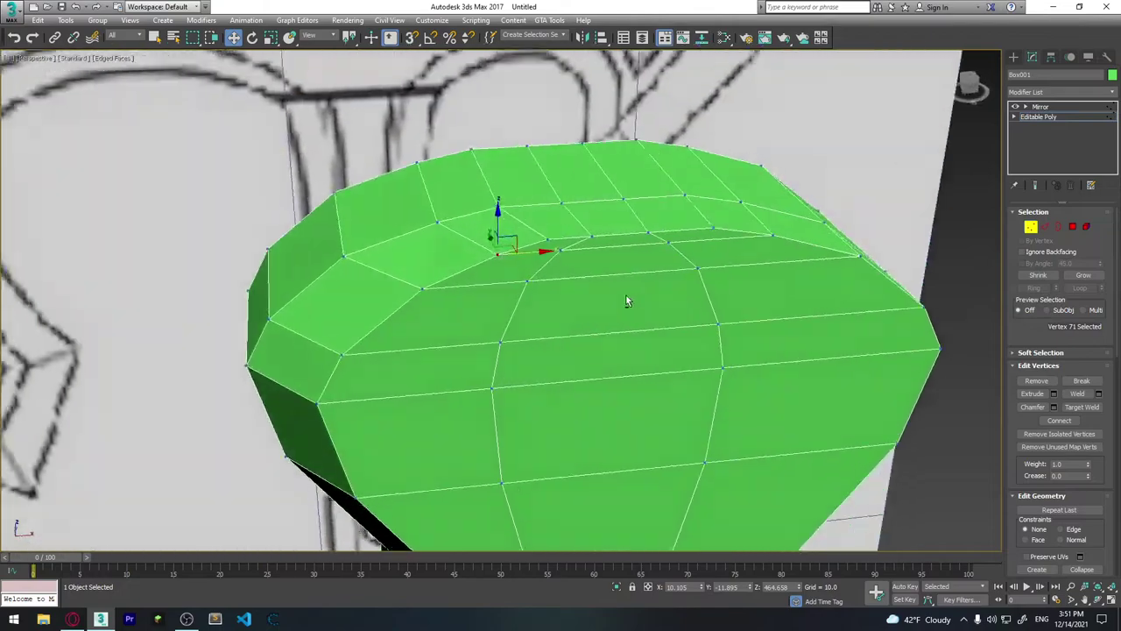
{"action": "scroll", "coordinate": [628, 300], "scroll_direction": "up", "scroll_amount": 3}
{"action": "left_click", "coordinate": [602, 211]}
{"action": "scroll", "coordinate": [574, 263], "scroll_direction": "up", "scroll_amount": 5}
{"action": "scroll", "coordinate": [569, 276], "scroll_direction": "down", "scroll_amount": 5}
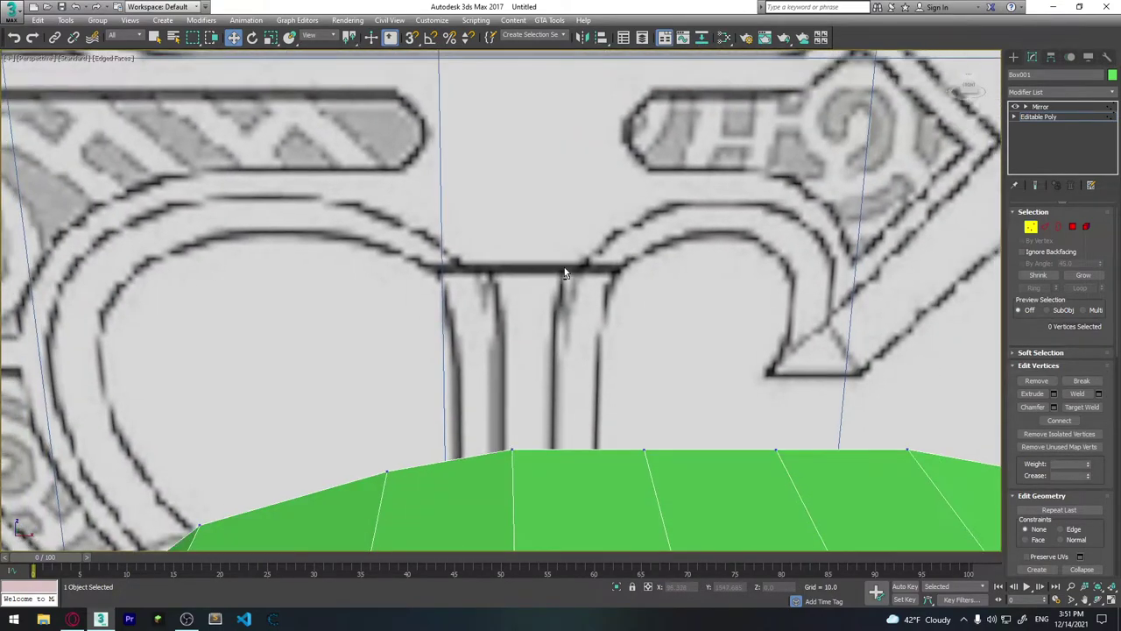
{"action": "middle_click_drag", "start_coordinate": [564, 267], "coordinate": [564, 263], "text": "alt"}
{"action": "scroll", "coordinate": [564, 263], "scroll_direction": "up", "scroll_amount": 2}
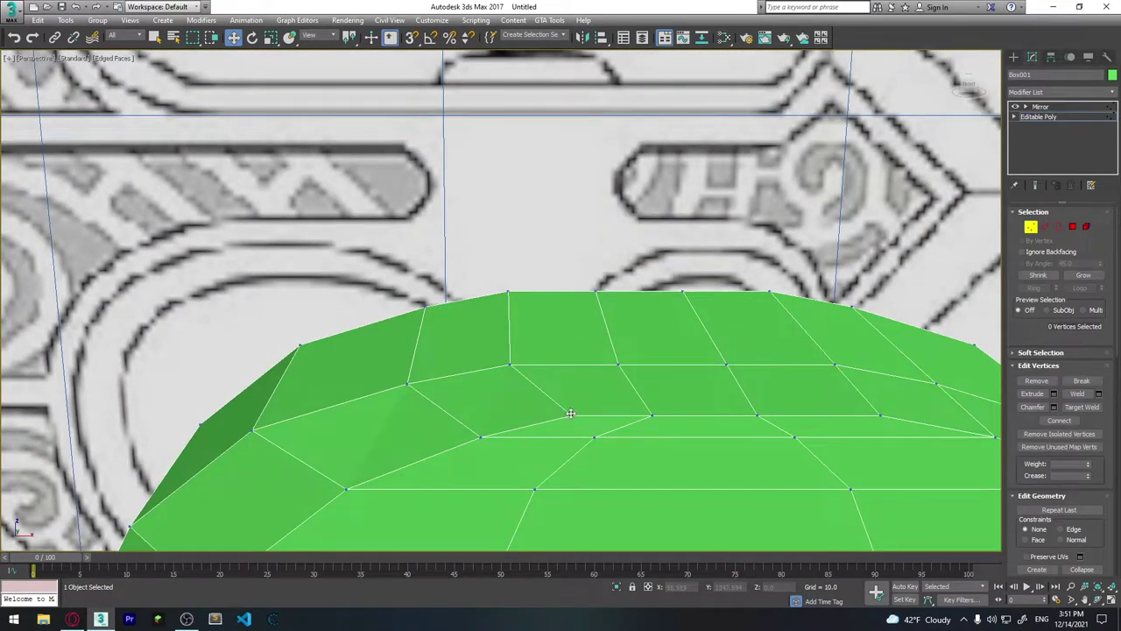
{"action": "left_click", "coordinate": [572, 415]}
{"action": "left_click_drag", "start_coordinate": [599, 415], "coordinate": [589, 416]}
{"action": "mouse_move", "coordinate": [589, 415]}
{"action": "middle_mouse_down", "text": "alt"}
{"action": "mouse_move", "coordinate": [625, 430]}
{"action": "mouse_move", "coordinate": [634, 413]}
{"action": "mouse_move", "coordinate": [656, 427]}
{"action": "mouse_move", "coordinate": [616, 452]}
{"action": "mouse_move", "coordinate": [604, 442]}
{"action": "mouse_move", "coordinate": [623, 437]}
{"action": "mouse_move", "coordinate": [633, 455]}
{"action": "mouse_move", "coordinate": [656, 370]}
{"action": "mouse_move", "coordinate": [661, 403]}
{"action": "mouse_move", "coordinate": [619, 466]}
{"action": "middle_mouse_up", "text": "alt"}
{"action": "scroll", "coordinate": [632, 451], "scroll_direction": "down", "scroll_amount": 3}
{"action": "scroll", "coordinate": [671, 391], "scroll_direction": "down", "scroll_amount": 1}
{"action": "scroll", "coordinate": [671, 391], "scroll_direction": "down", "scroll_amount": 2}
{"action": "scroll", "coordinate": [654, 414], "scroll_direction": "up", "scroll_amount": 2}
Back in Edge mode, shift the selected handle edges slightly to the left.
{"action": "scroll", "coordinate": [619, 466], "scroll_direction": "down", "scroll_amount": 2}
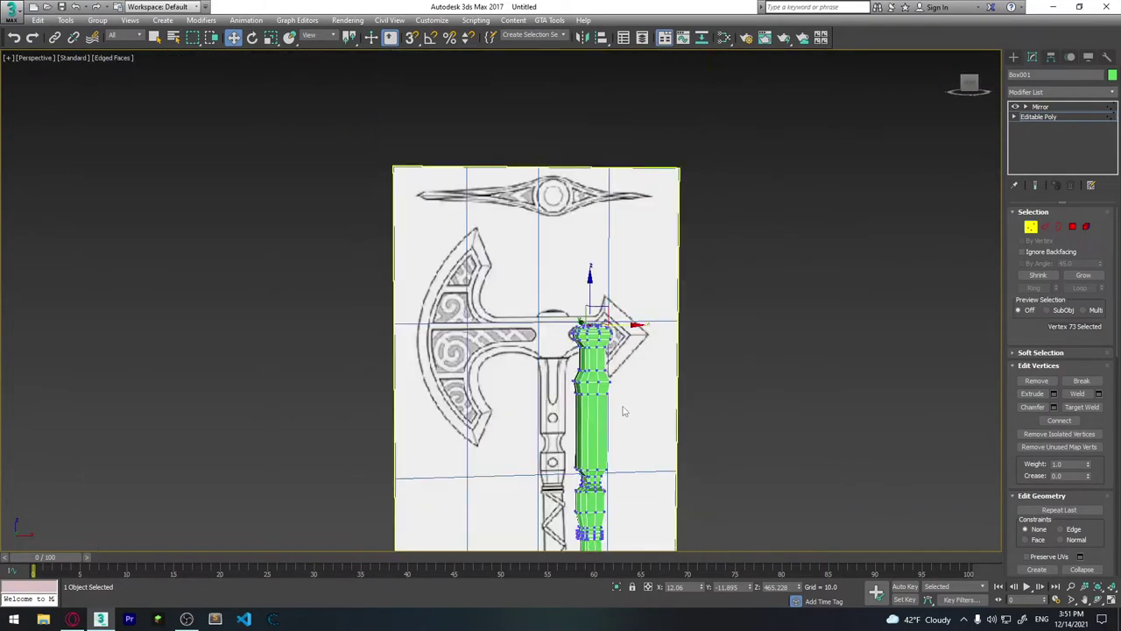
{"action": "mouse_move", "coordinate": [621, 408]}
{"action": "middle_mouse_down", "text": "alt"}
{"action": "mouse_move", "coordinate": [576, 321]}
{"action": "mouse_move", "coordinate": [534, 376]}
{"action": "mouse_move", "coordinate": [526, 313]}
{"action": "mouse_move", "coordinate": [535, 408]}
{"action": "middle_mouse_up", "text": "alt"}
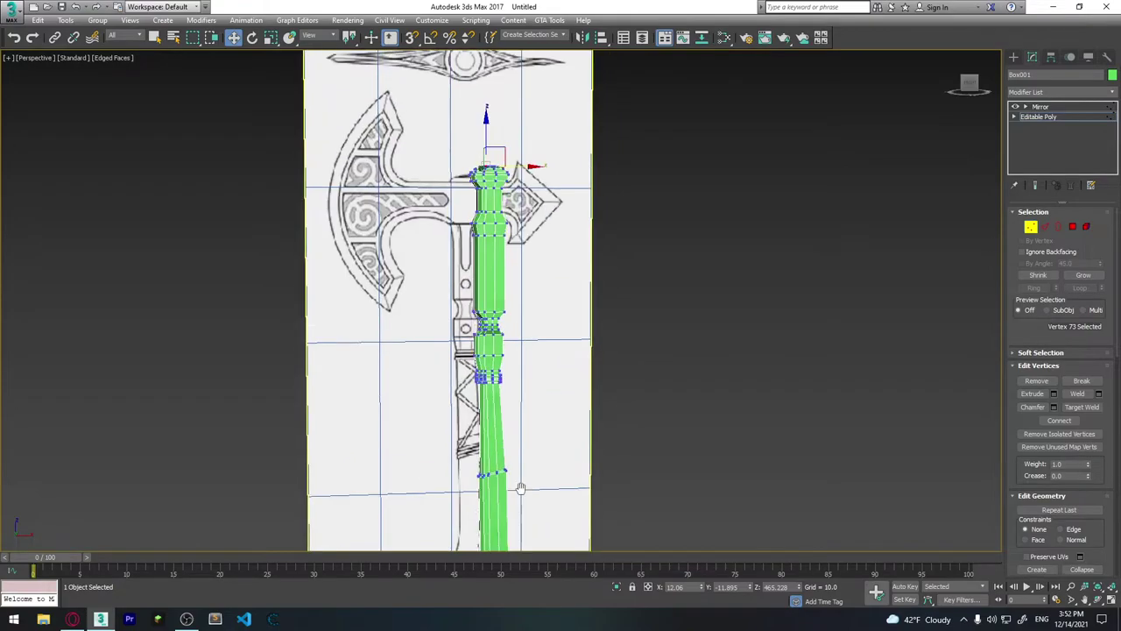
{"action": "scroll", "coordinate": [536, 408], "scroll_direction": "down", "scroll_amount": 2}
{"action": "key", "text": "6"}
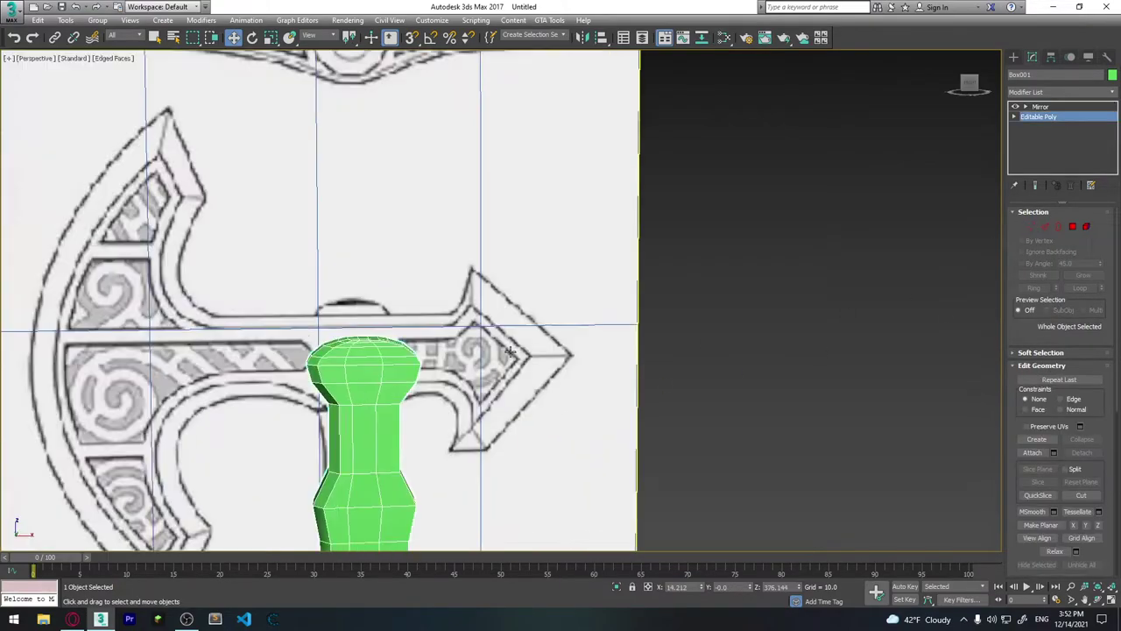
{"action": "scroll", "coordinate": [610, 287], "scroll_direction": "up", "scroll_amount": 5}
{"action": "middle_click_drag", "start_coordinate": [543, 289], "coordinate": [611, 287]}
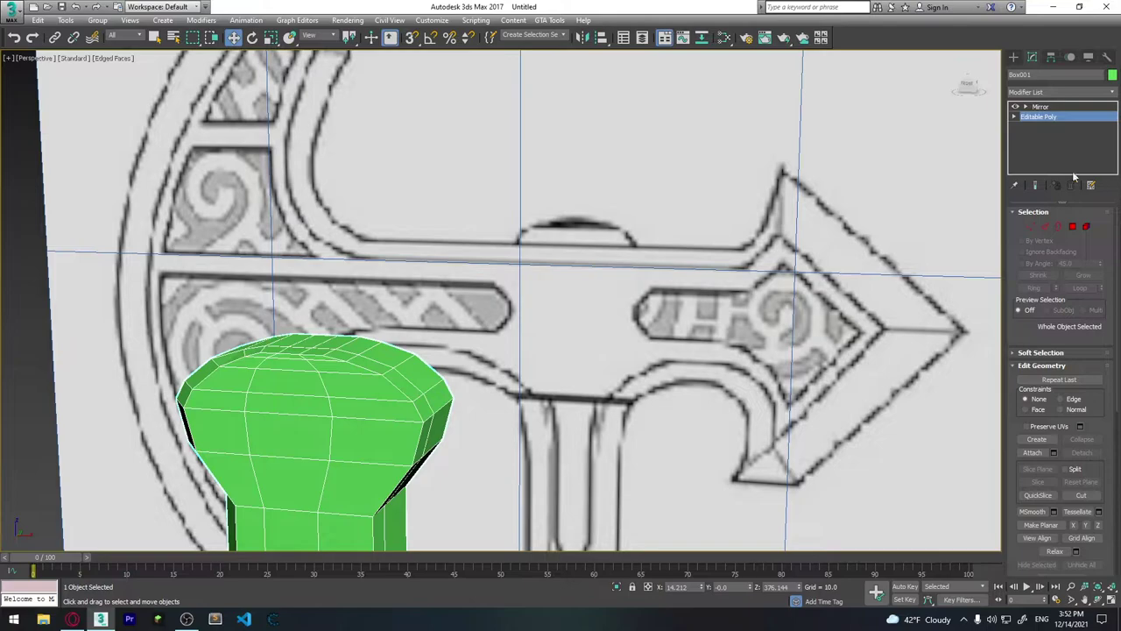
{"action": "left_click", "coordinate": [1045, 227]}
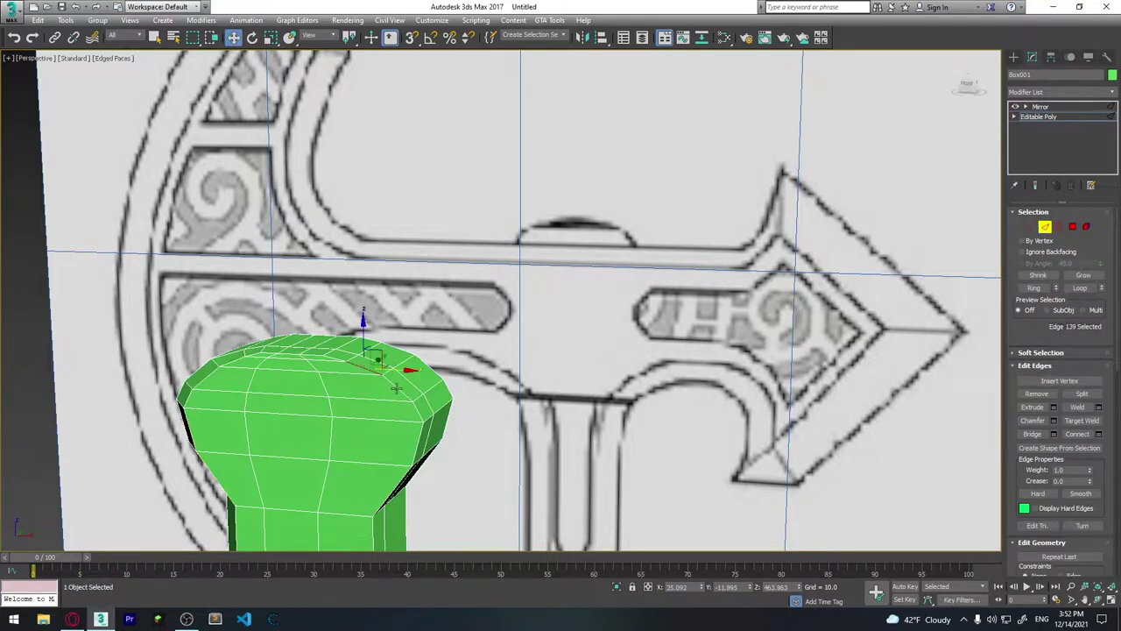
{"action": "scroll", "coordinate": [456, 442], "scroll_direction": "down", "scroll_amount": 5}
{"action": "scroll", "coordinate": [464, 449], "scroll_direction": "down", "scroll_amount": 3}
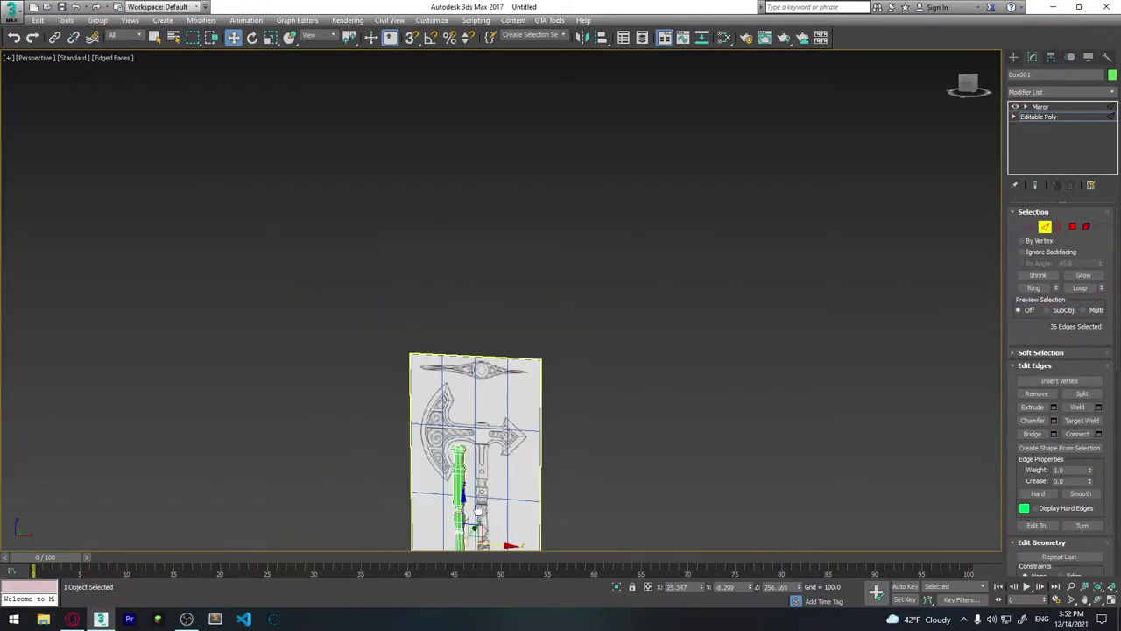
{"action": "mouse_move", "coordinate": [464, 450]}
{"action": "middle_mouse_down", "text": "alt"}
{"action": "mouse_move", "coordinate": [517, 412]}
{"action": "mouse_move", "coordinate": [528, 423]}
{"action": "middle_mouse_up", "text": "alt"}
{"action": "scroll", "coordinate": [529, 423], "scroll_direction": "up", "scroll_amount": 6}
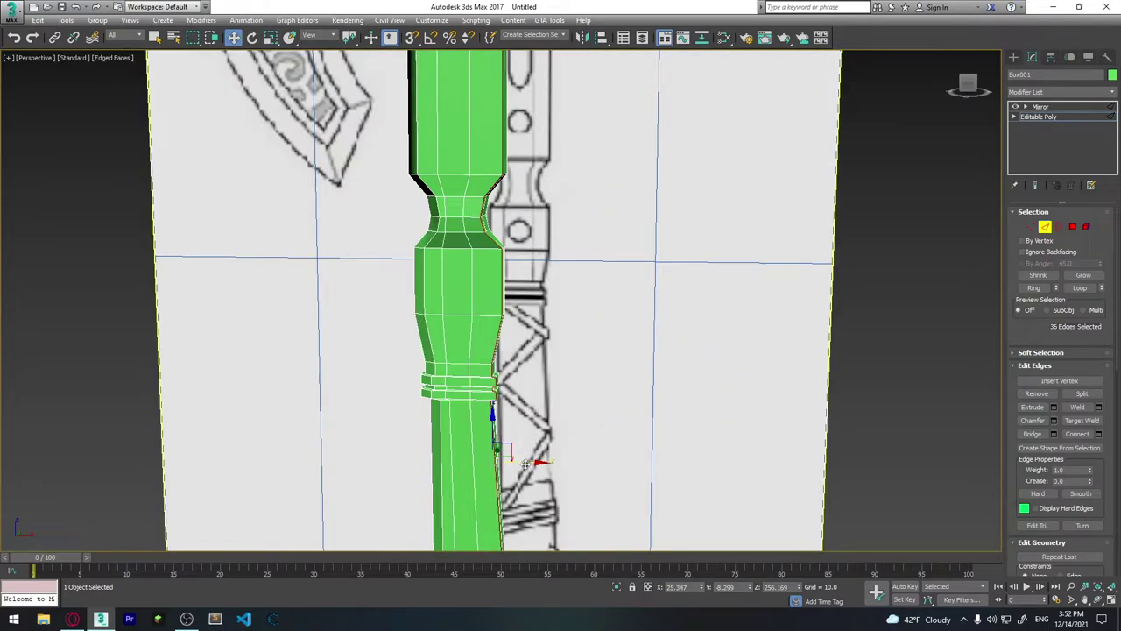
{"action": "left_click_drag", "start_coordinate": [523, 464], "coordinate": [519, 465]}
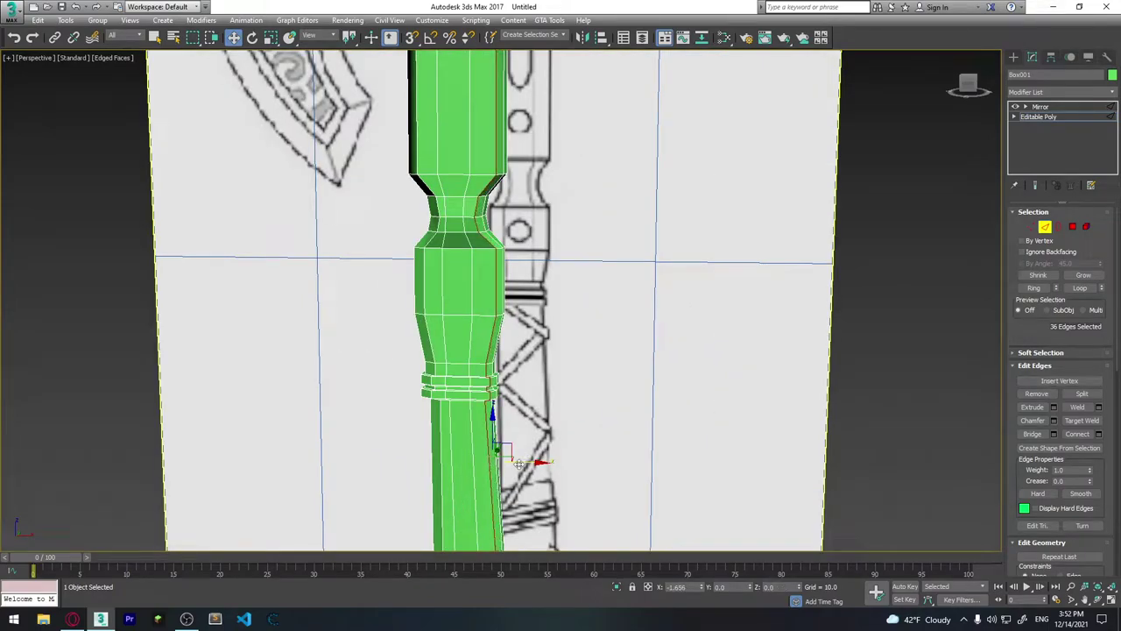
{"action": "mouse_move", "coordinate": [519, 465]}
{"action": "middle_mouse_down", "text": "alt"}
{"action": "mouse_move", "coordinate": [514, 342]}
{"action": "mouse_move", "coordinate": [468, 348]}
{"action": "mouse_move", "coordinate": [482, 360]}
{"action": "mouse_move", "coordinate": [551, 338]}
{"action": "mouse_move", "coordinate": [472, 359]}
{"action": "middle_mouse_up", "text": "alt"}
{"action": "scroll", "coordinate": [517, 421], "scroll_direction": "up", "scroll_amount": 3}
Marquee-select the waist vertices and move them to match the front reference's narrowing.
{"action": "left_click", "coordinate": [1031, 228]}
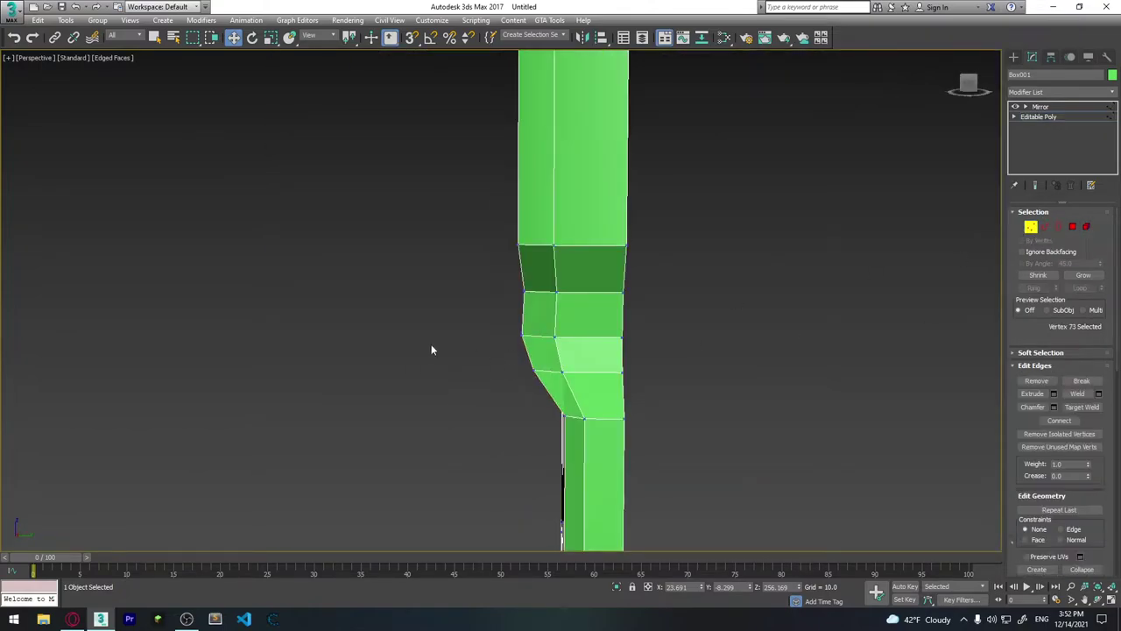
{"action": "mouse_move", "coordinate": [553, 383]}
{"action": "left_mouse_down"}
{"action": "mouse_move", "coordinate": [554, 360]}
{"action": "mouse_move", "coordinate": [610, 345]}
{"action": "left_mouse_up"}
{"action": "left_click_drag", "start_coordinate": [517, 336], "coordinate": [570, 375]}
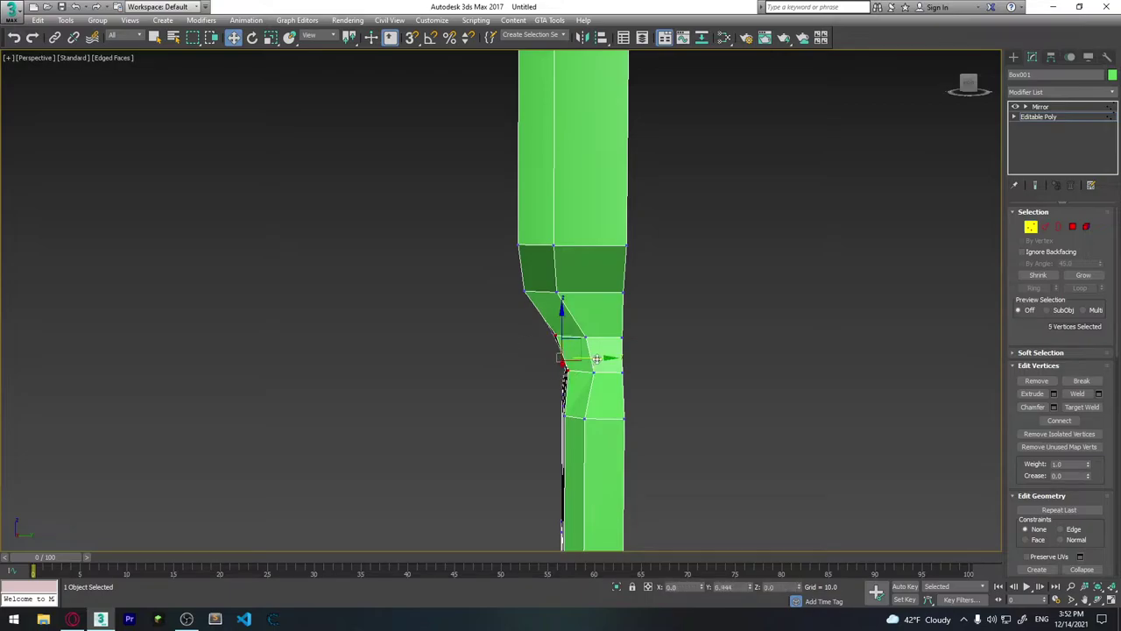
{"action": "mouse_move", "coordinate": [642, 391]}
{"action": "middle_mouse_down", "text": "alt"}
{"action": "mouse_move", "coordinate": [590, 413]}
{"action": "mouse_move", "coordinate": [727, 412]}
{"action": "middle_mouse_up", "text": "alt"}
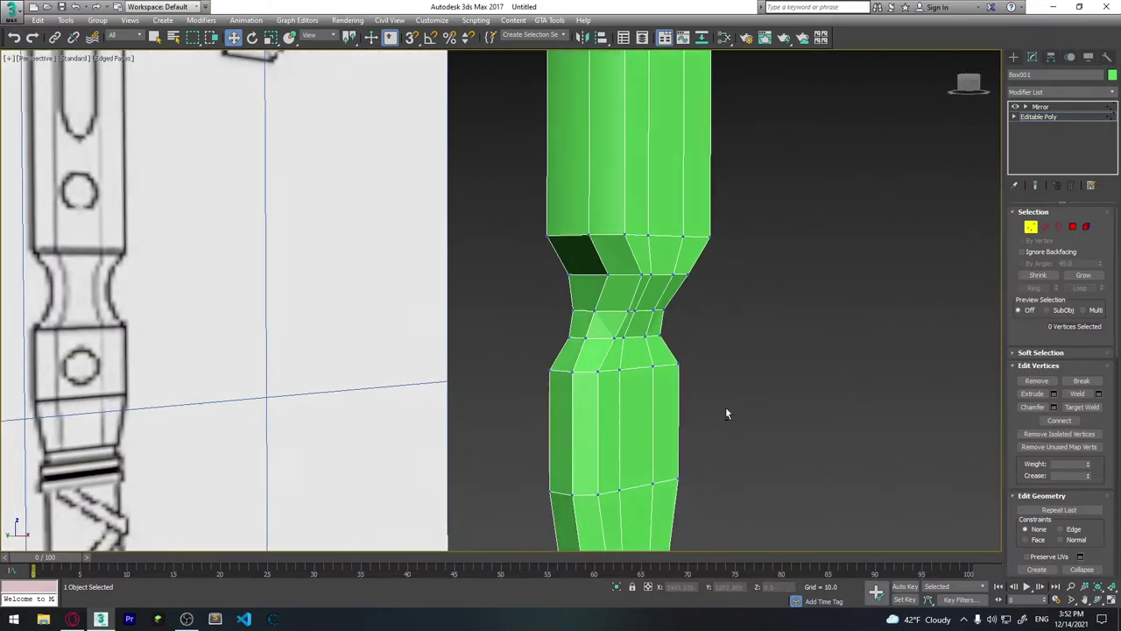
{"action": "scroll", "coordinate": [727, 413], "scroll_direction": "up", "scroll_amount": 3}
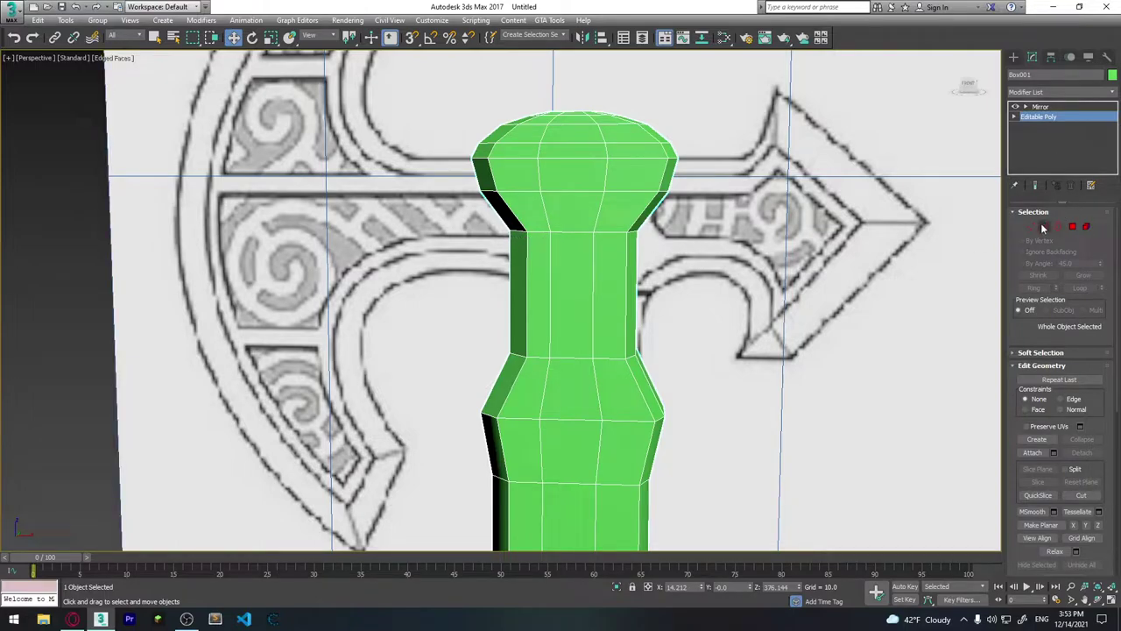
Add TurboSmooth via 'tu', switch it off, and reselect the Editable Poly base.
{"action": "left_click", "coordinate": [1040, 94]}
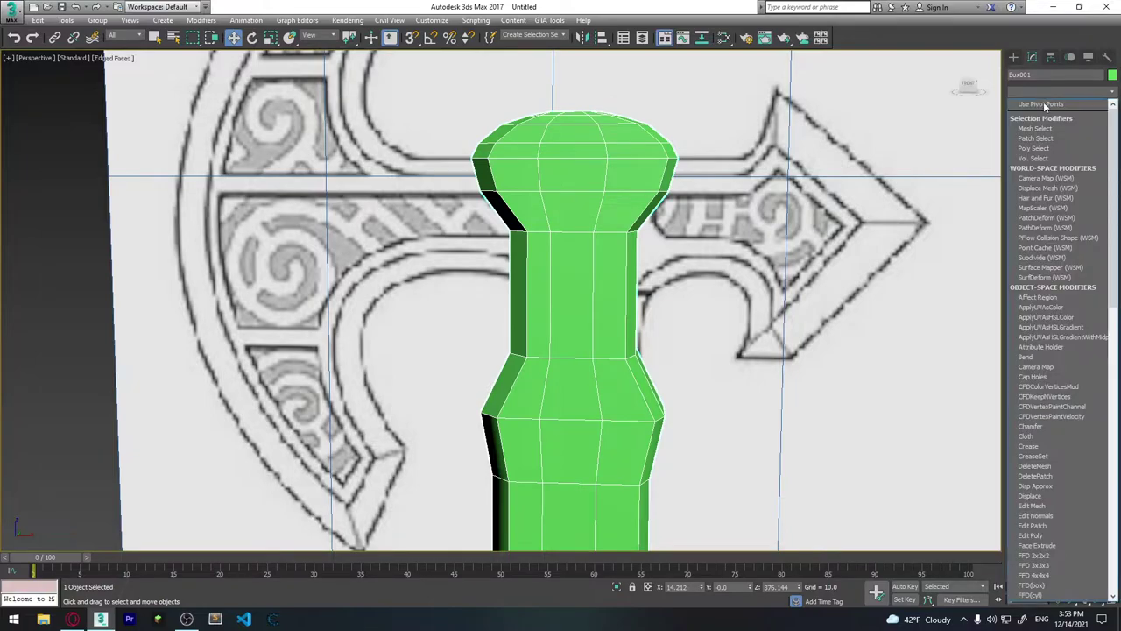
{"action": "type", "text": "tu"}
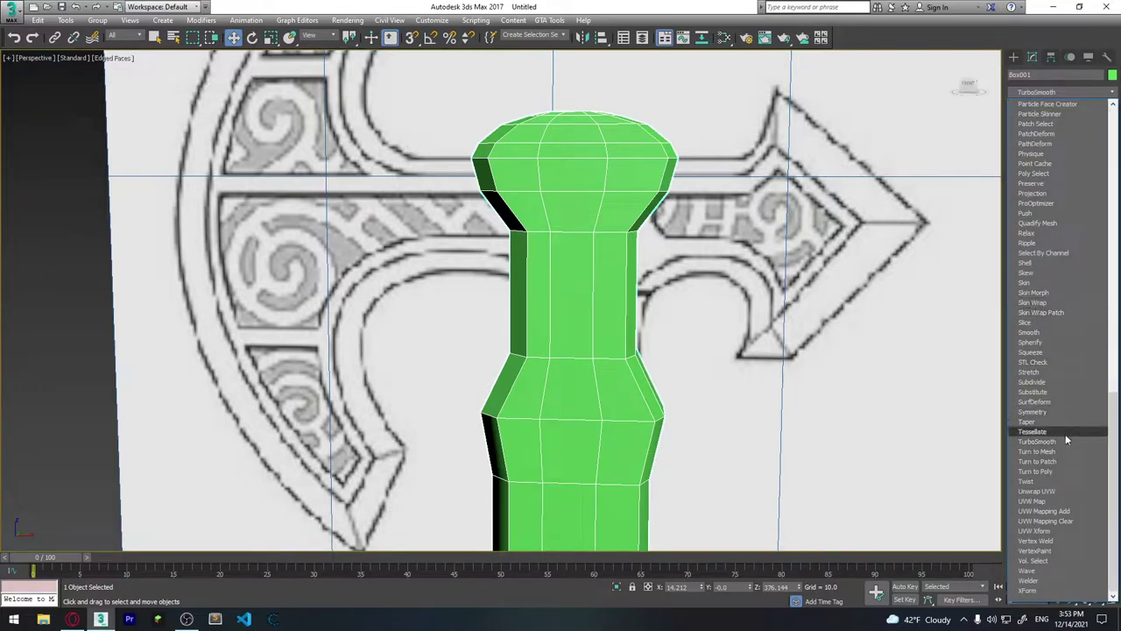
{"action": "left_click", "coordinate": [1065, 440]}
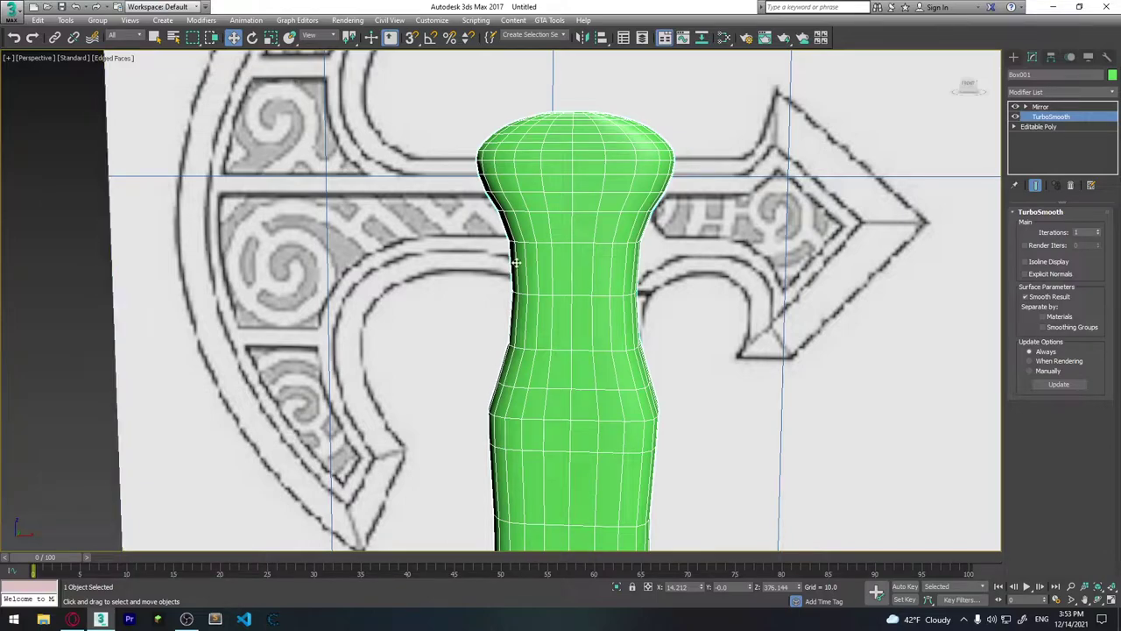
{"action": "left_click", "coordinate": [1017, 117]}
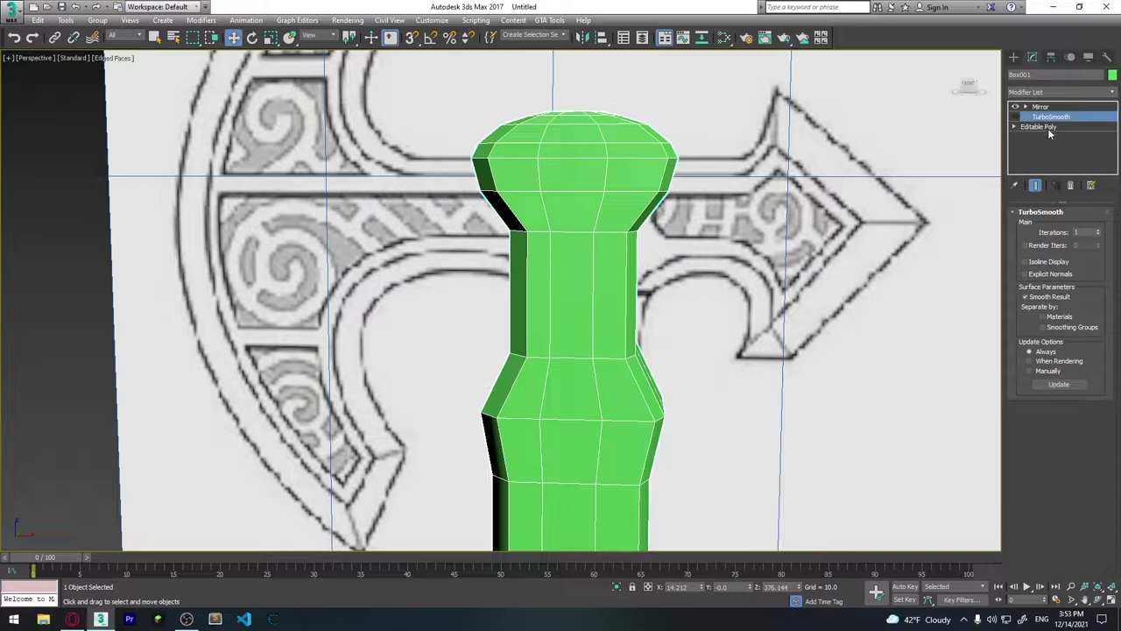
{"action": "left_click", "coordinate": [1048, 127]}
Connect the middle shaft's vertical edges with 2 segments at Slide 0.
{"action": "left_click", "coordinate": [1044, 227]}
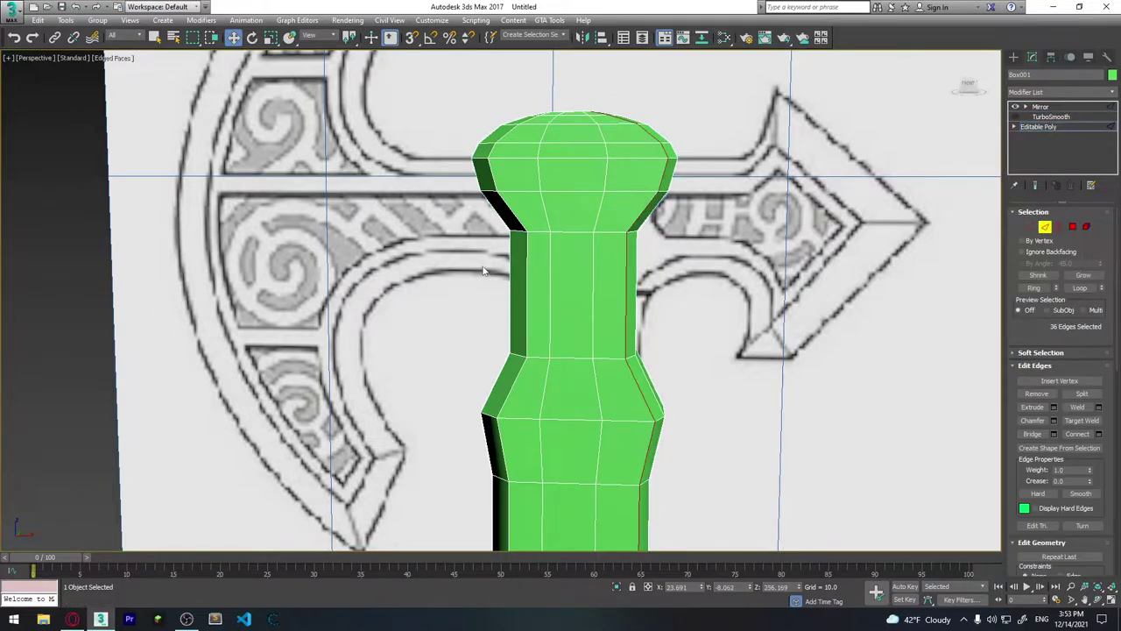
{"action": "left_click_drag", "start_coordinate": [487, 270], "coordinate": [668, 318]}
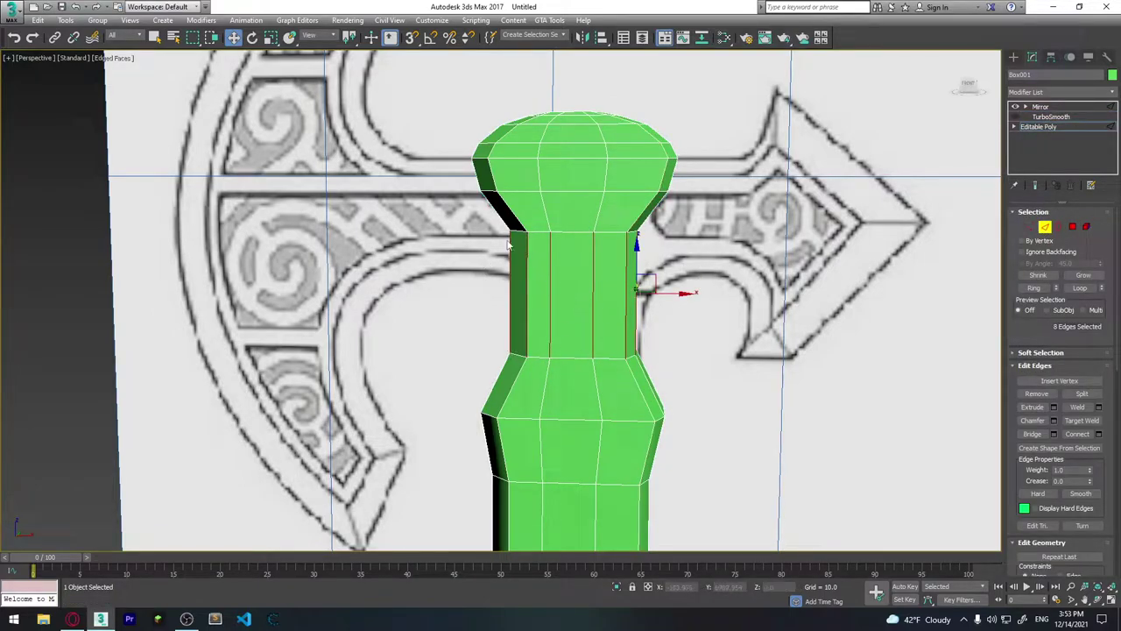
{"action": "left_click", "coordinate": [1099, 436]}
{"action": "left_click_drag", "start_coordinate": [509, 306], "coordinate": [509, 300]}
{"action": "mouse_move", "coordinate": [509, 340]}
{"action": "left_mouse_down"}
{"action": "mouse_move", "coordinate": [530, 340]}
{"action": "mouse_move", "coordinate": [483, 110]}
{"action": "mouse_move", "coordinate": [560, 333]}
{"action": "left_mouse_up"}
{"action": "right_click", "coordinate": [508, 341]}
{"action": "left_click", "coordinate": [507, 357]}
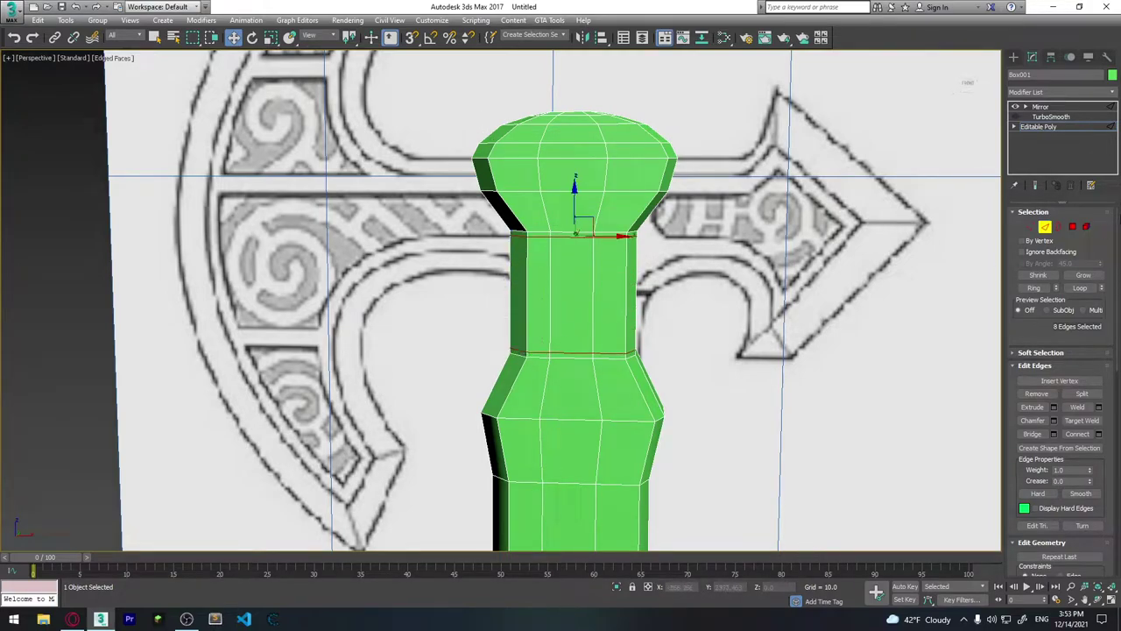
Preview the new loops with TurboSmooth on, then switch smoothing back off.
{"action": "left_click", "coordinate": [1016, 117]}
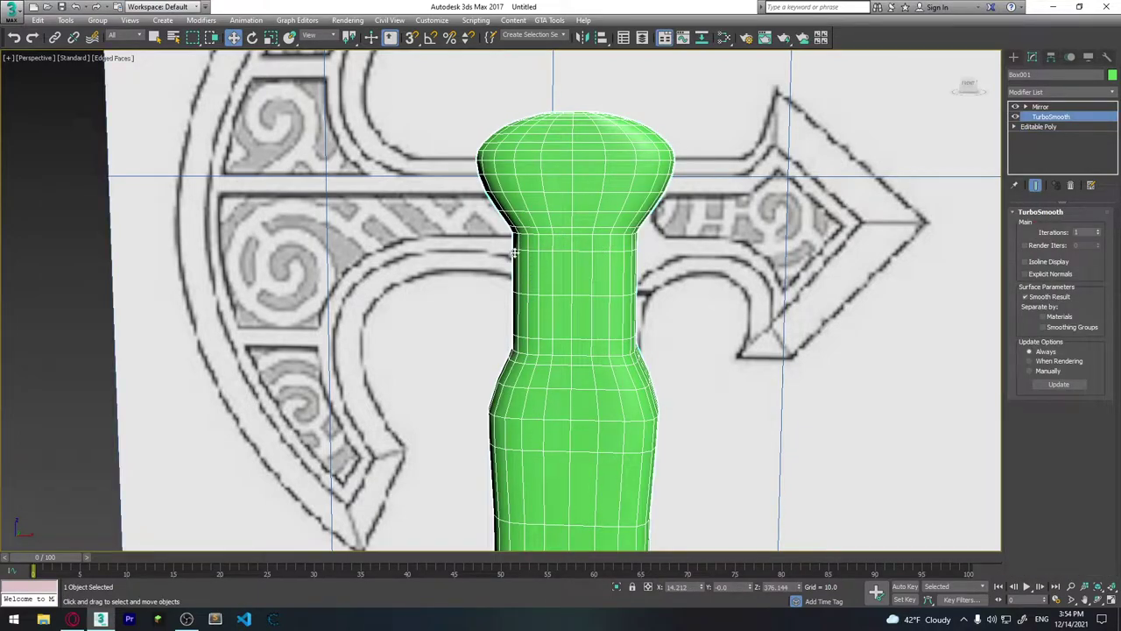
{"action": "left_click", "coordinate": [1016, 117]}
{"action": "middle_click_drag", "start_coordinate": [559, 294], "coordinate": [572, 226]}
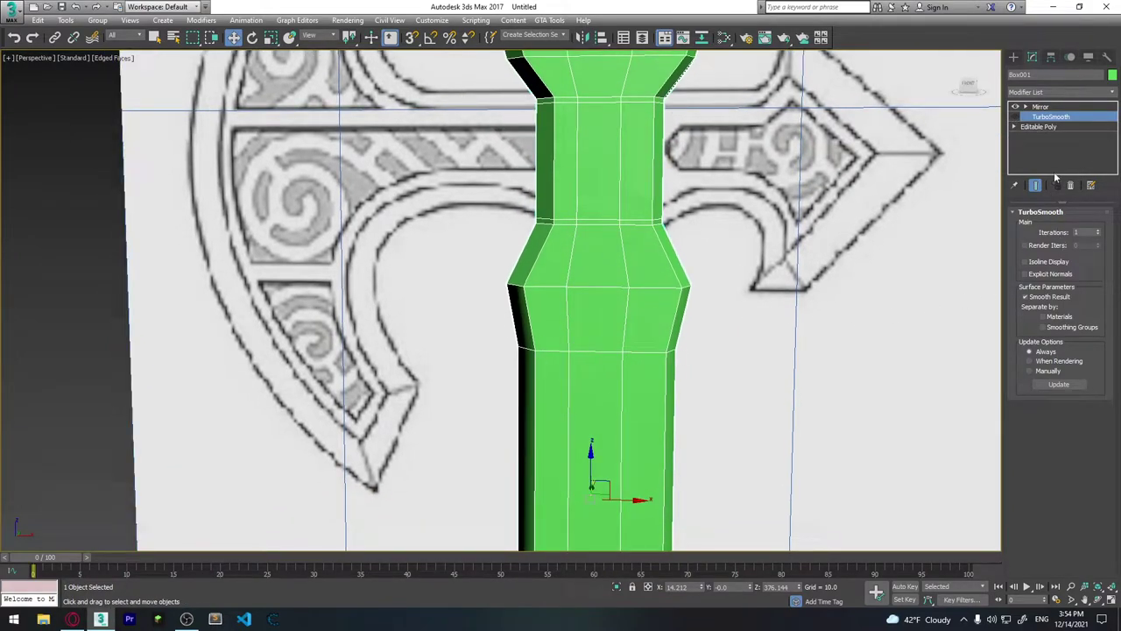
{"action": "middle_click_drag", "start_coordinate": [693, 346], "coordinate": [672, 245]}
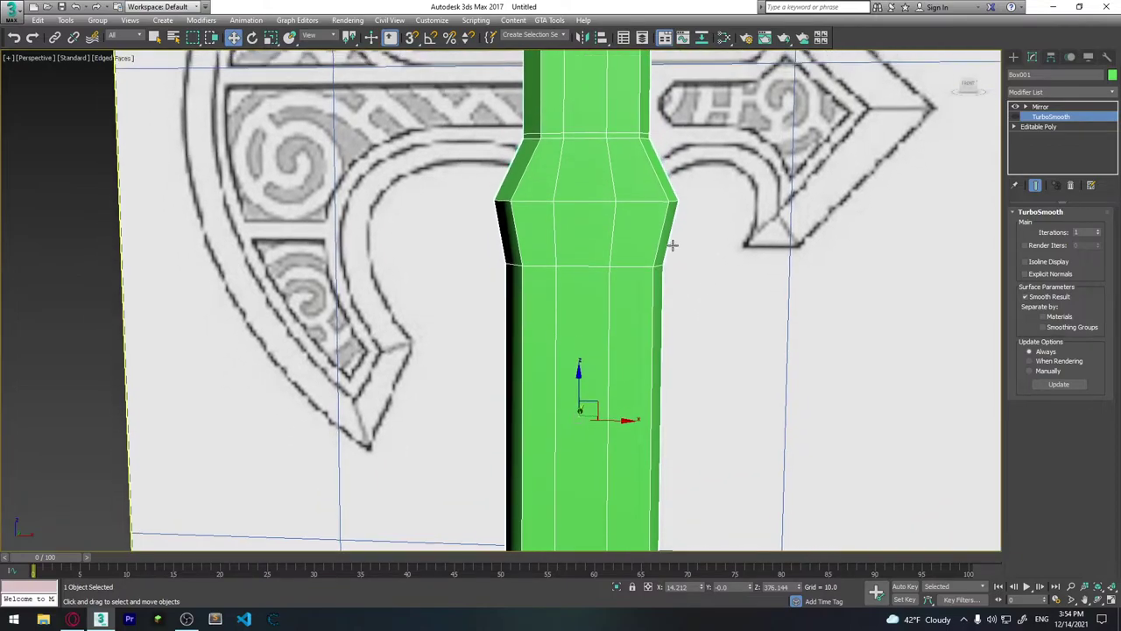
Connect the lower shaft's vertical edges with zero pinch, sliding the loop toward the flare.
{"action": "left_click", "coordinate": [1018, 58]}
{"action": "left_click", "coordinate": [1032, 57]}
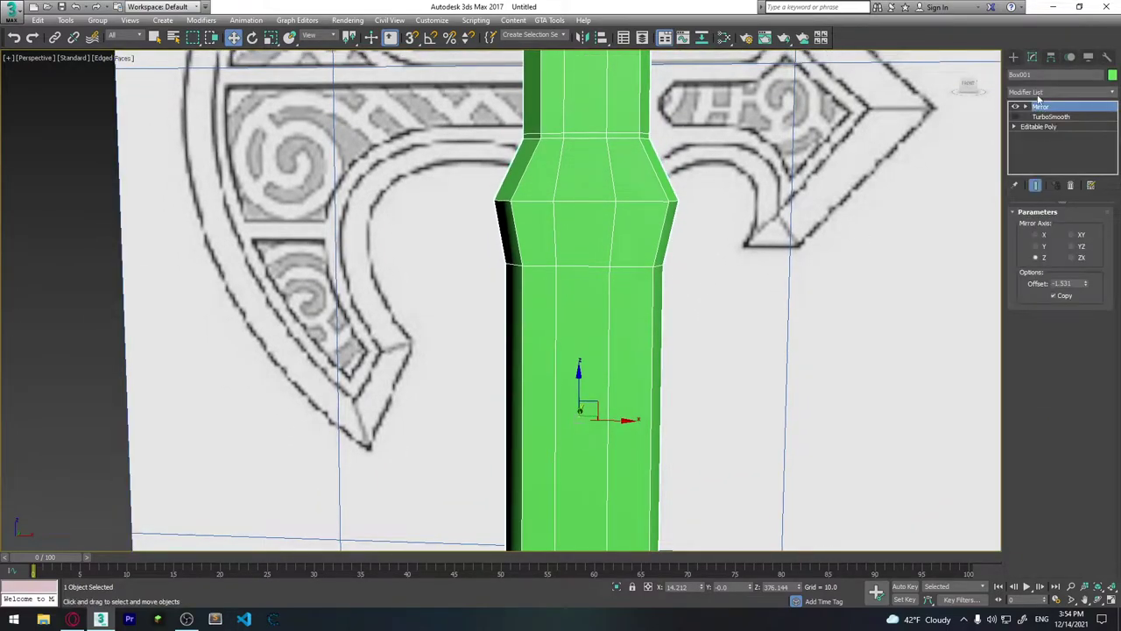
{"action": "left_click", "coordinate": [1039, 128]}
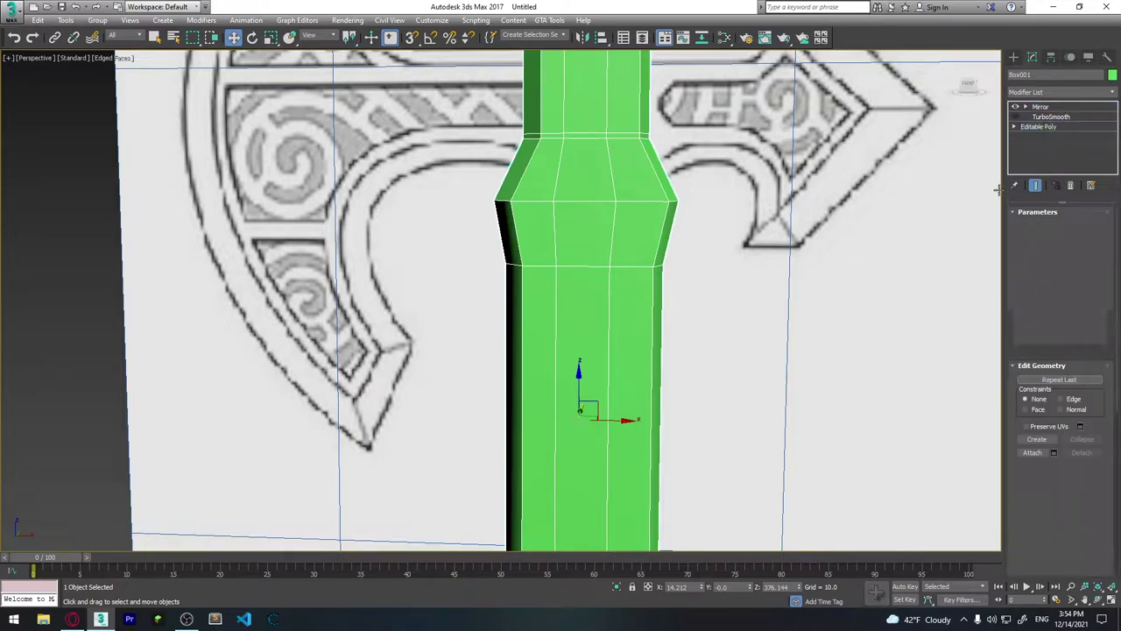
{"action": "left_click", "coordinate": [610, 348], "text": "shift"}
{"action": "left_click", "coordinate": [1098, 435]}
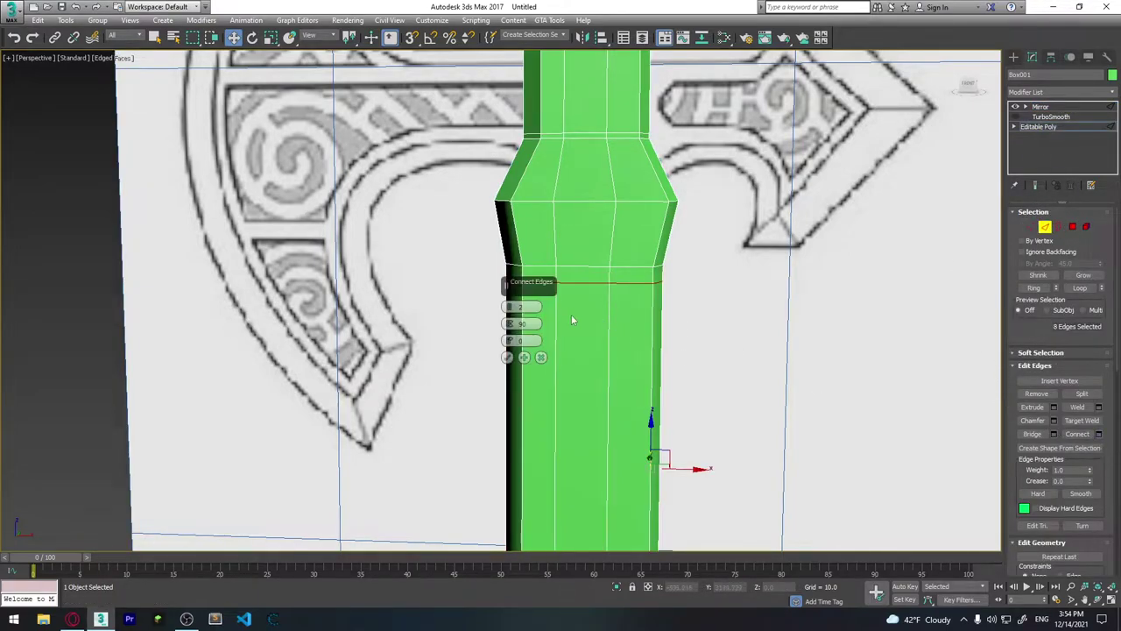
{"action": "left_click", "coordinate": [510, 327]}
{"action": "right_click", "coordinate": [508, 324]}
{"action": "left_click_drag", "start_coordinate": [509, 341], "coordinate": [496, 122]}
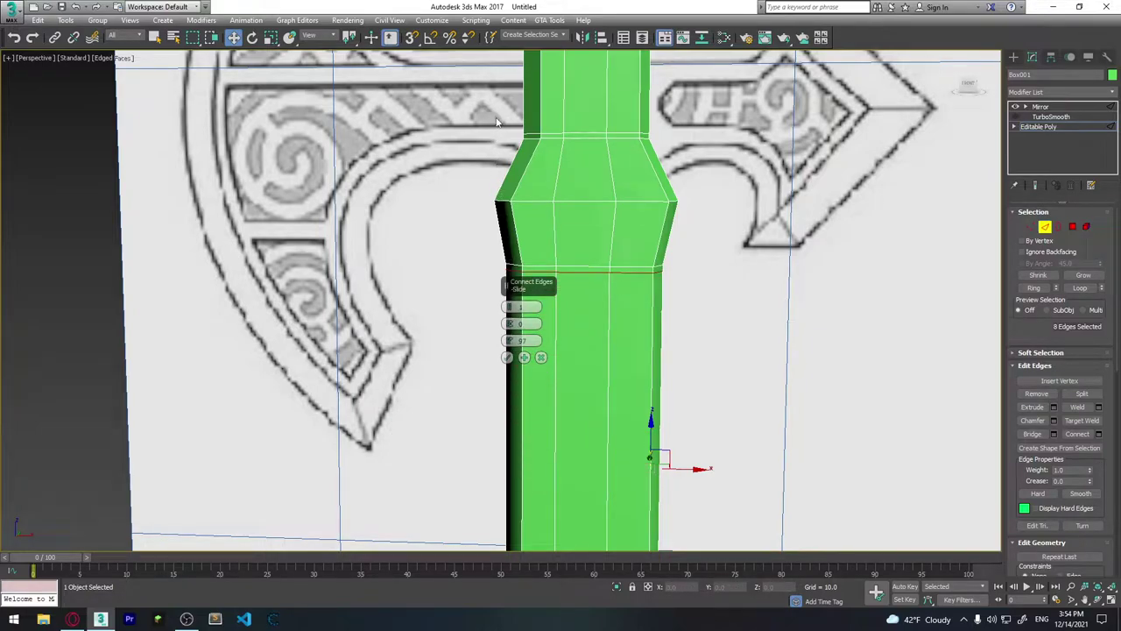
{"action": "left_click", "coordinate": [507, 358]}
Add support loops to the flared band, slid down, and to the upper chamfer.
{"action": "left_click_drag", "start_coordinate": [484, 230], "coordinate": [727, 236]}
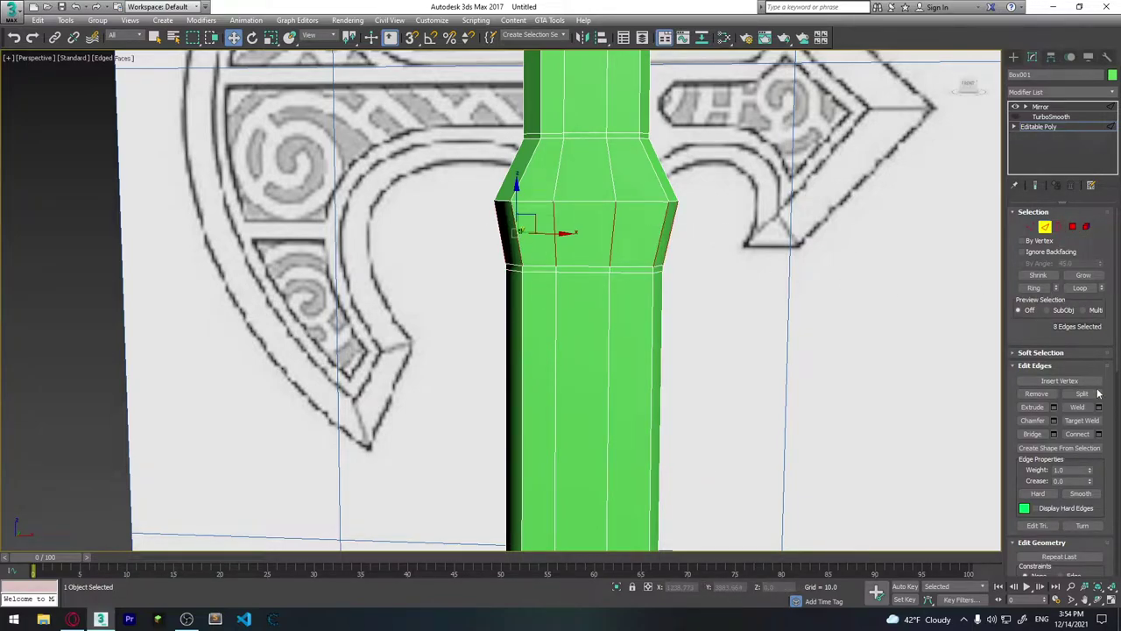
{"action": "left_click", "coordinate": [1101, 434]}
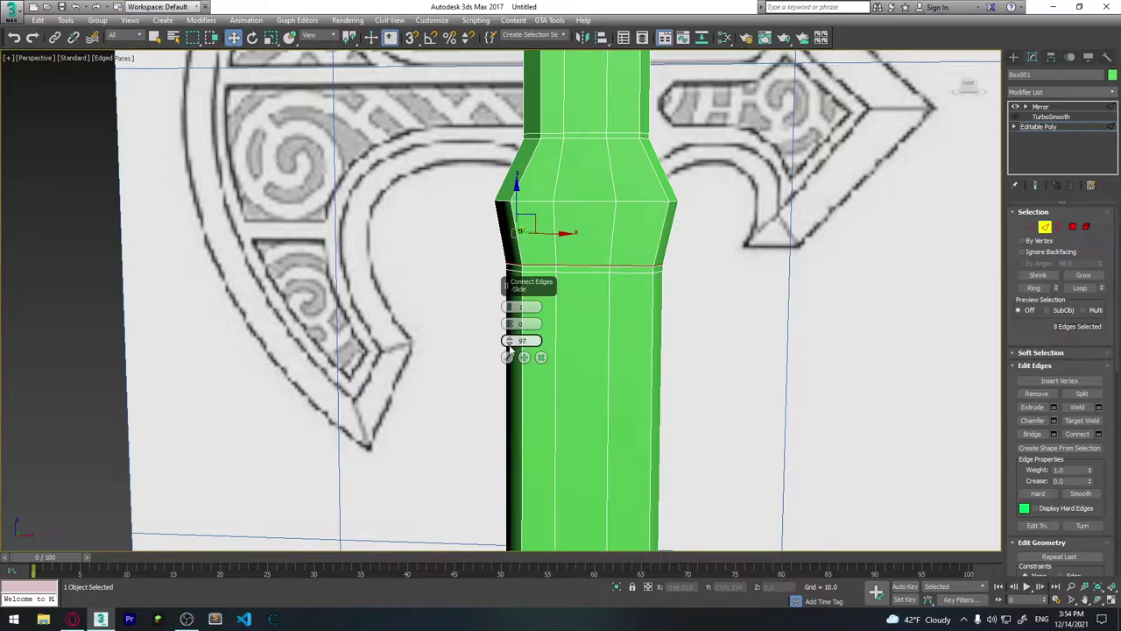
{"action": "left_click_drag", "start_coordinate": [512, 340], "coordinate": [501, 133]}
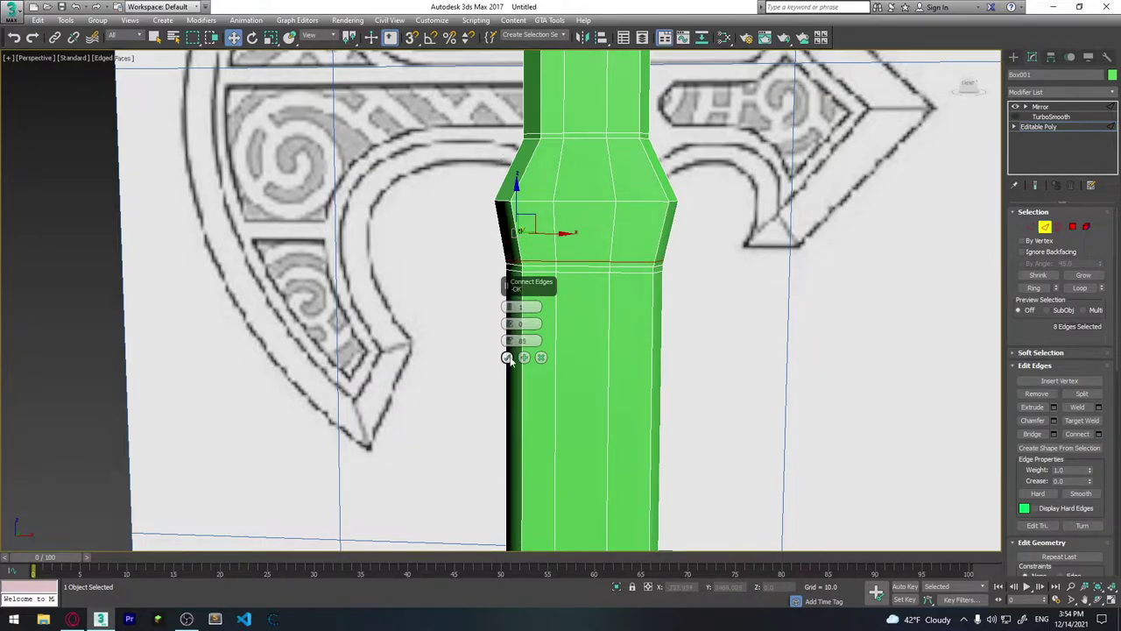
{"action": "left_click", "coordinate": [509, 357]}
{"action": "mouse_move", "coordinate": [680, 413]}
{"action": "middle_mouse_down"}
{"action": "mouse_move", "coordinate": [654, 276]}
{"action": "mouse_move", "coordinate": [605, 293]}
{"action": "mouse_move", "coordinate": [613, 324]}
{"action": "middle_mouse_up"}
{"action": "scroll", "coordinate": [649, 324], "scroll_direction": "down", "scroll_amount": 2}
{"action": "scroll", "coordinate": [601, 258], "scroll_direction": "up", "scroll_amount": 3}
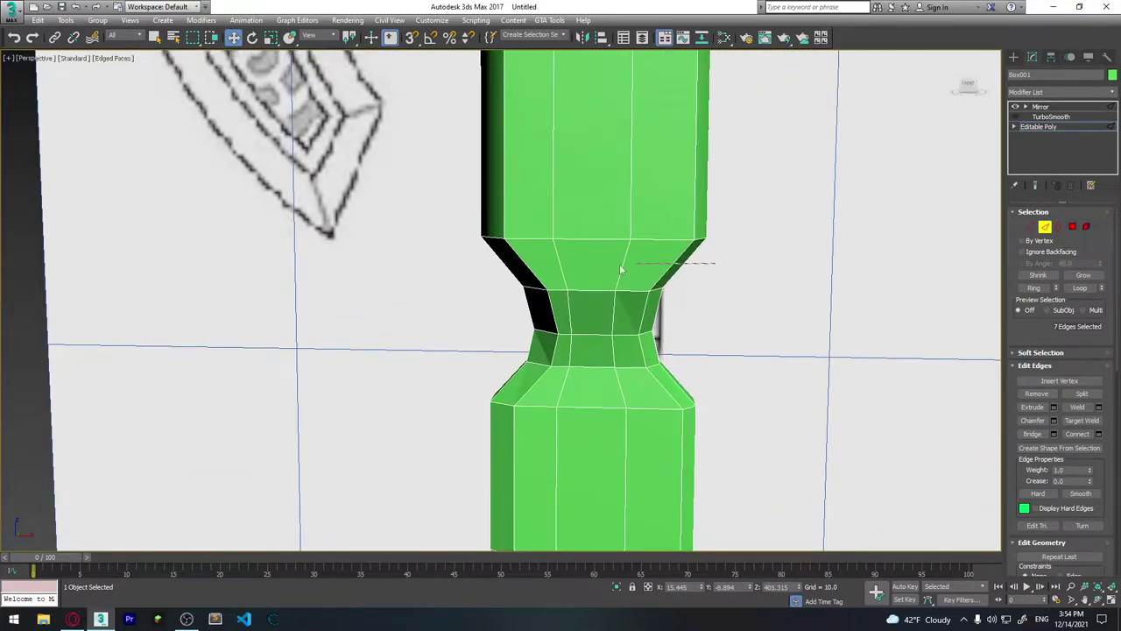
{"action": "left_click", "coordinate": [621, 269]}
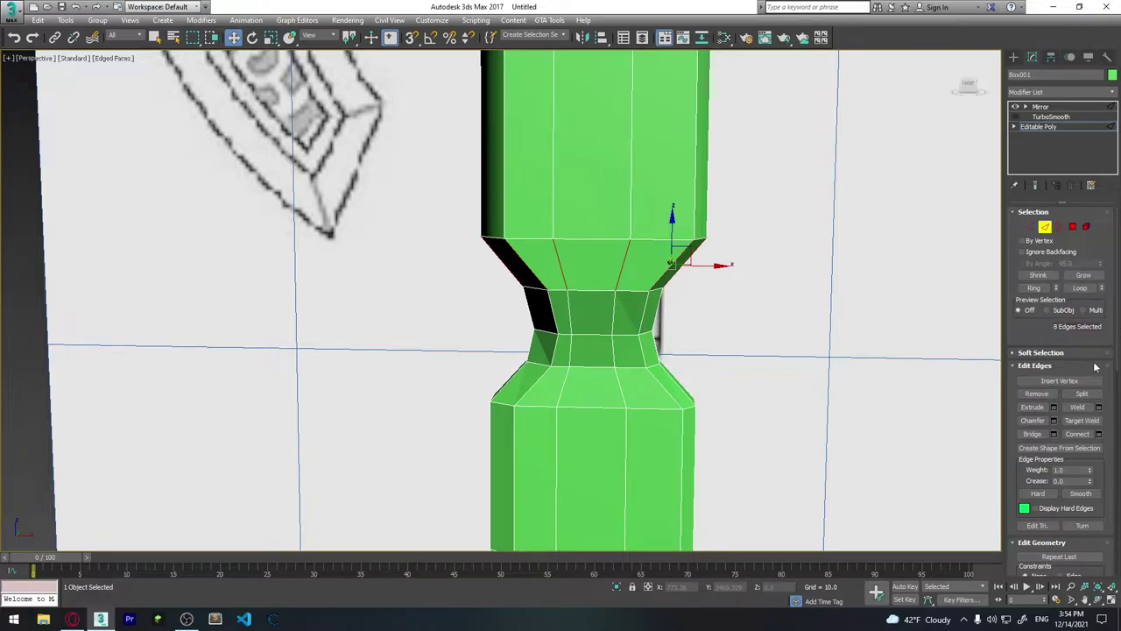
{"action": "left_click", "coordinate": [1099, 434]}
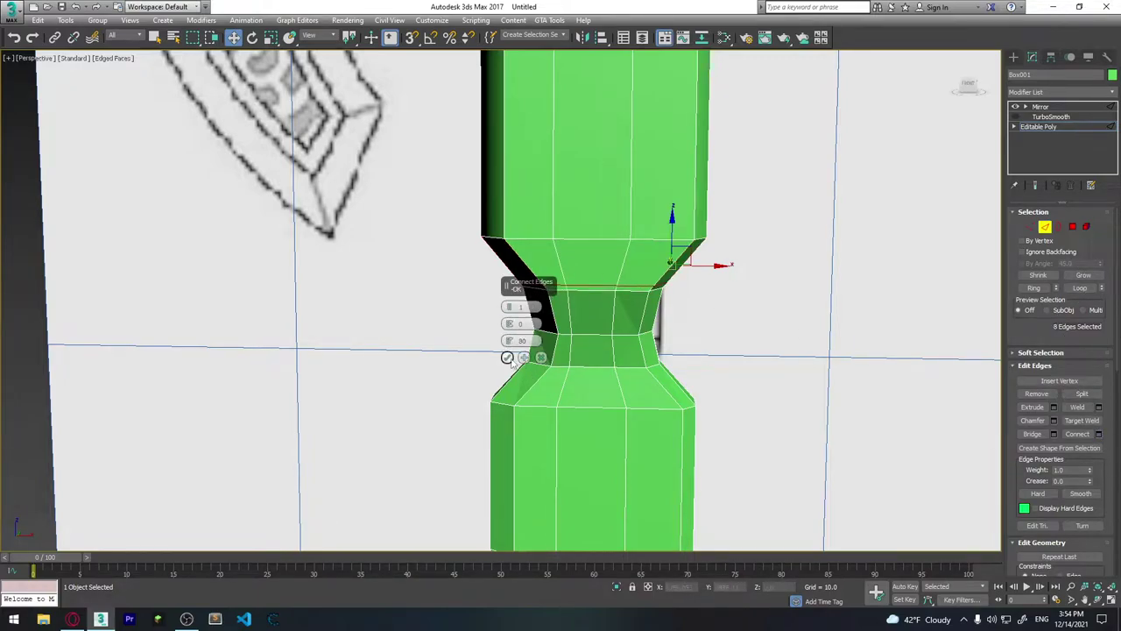
{"action": "left_click", "coordinate": [508, 356]}
Add loops on the lower chamfer band, slid upward, and atop the lower section.
{"action": "middle_click_drag", "start_coordinate": [626, 342], "coordinate": [626, 246]}
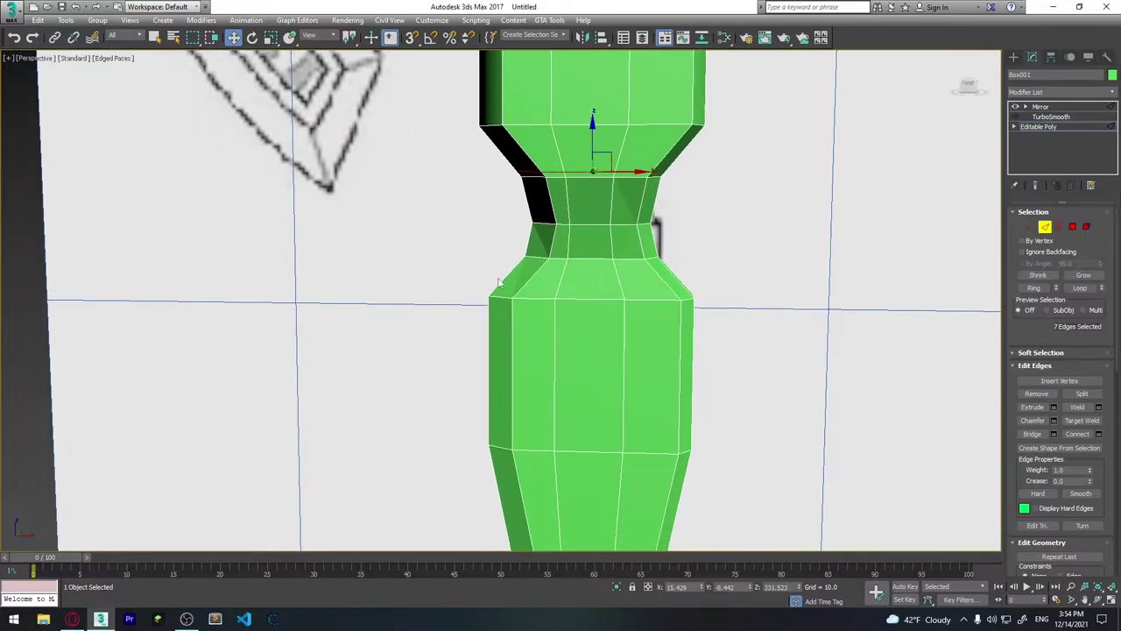
{"action": "left_click_drag", "start_coordinate": [714, 292], "coordinate": [717, 295]}
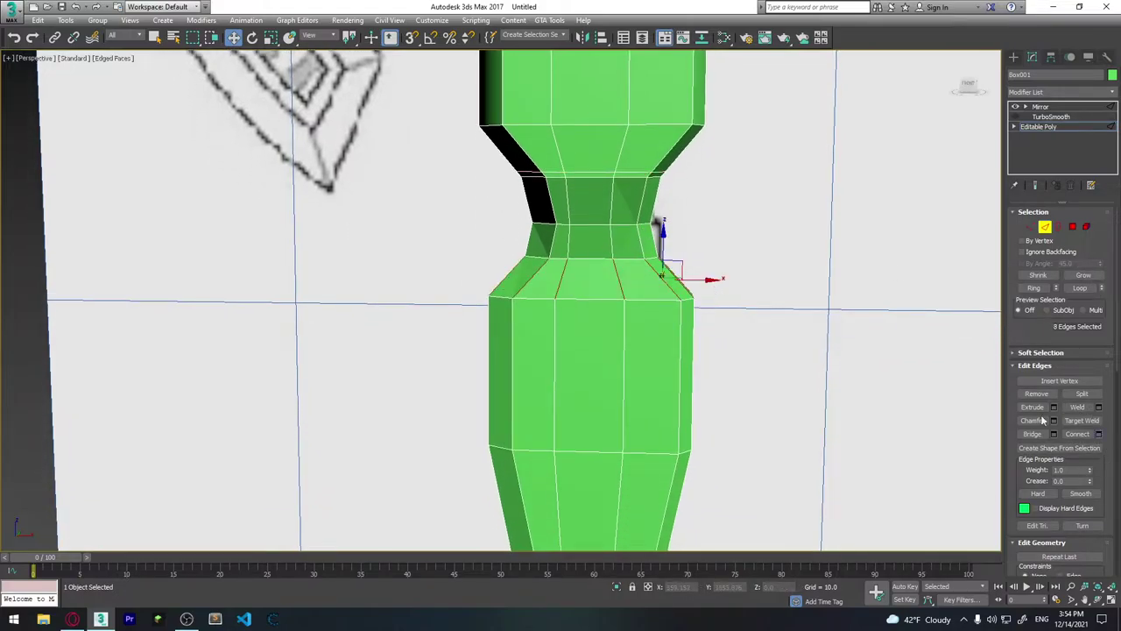
{"action": "left_click", "coordinate": [1098, 434]}
{"action": "mouse_move", "coordinate": [509, 341]}
{"action": "left_mouse_down"}
{"action": "mouse_move", "coordinate": [515, 381]}
{"action": "mouse_move", "coordinate": [524, 377]}
{"action": "left_mouse_up"}
{"action": "left_click", "coordinate": [508, 358]}
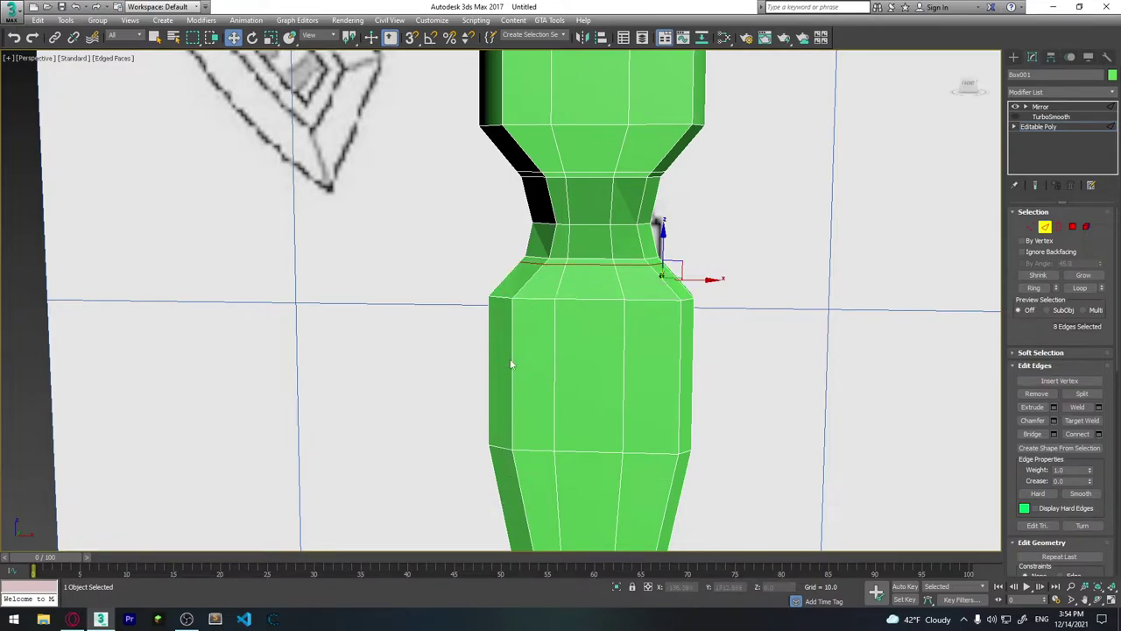
{"action": "double_click", "coordinate": [501, 291]}
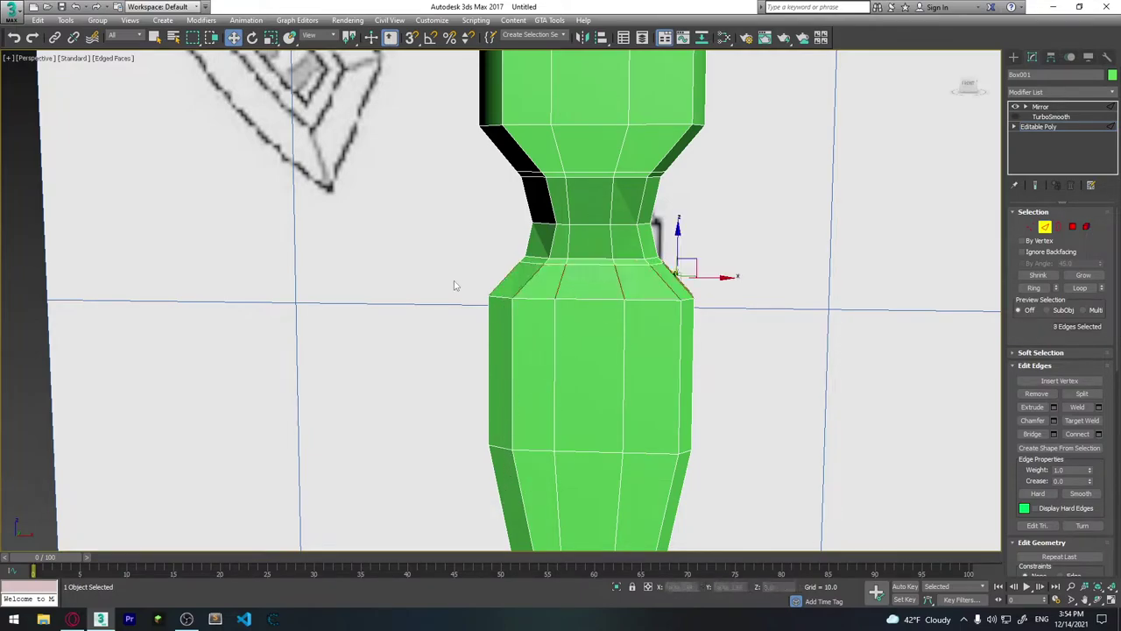
{"action": "left_click", "coordinate": [1099, 433]}
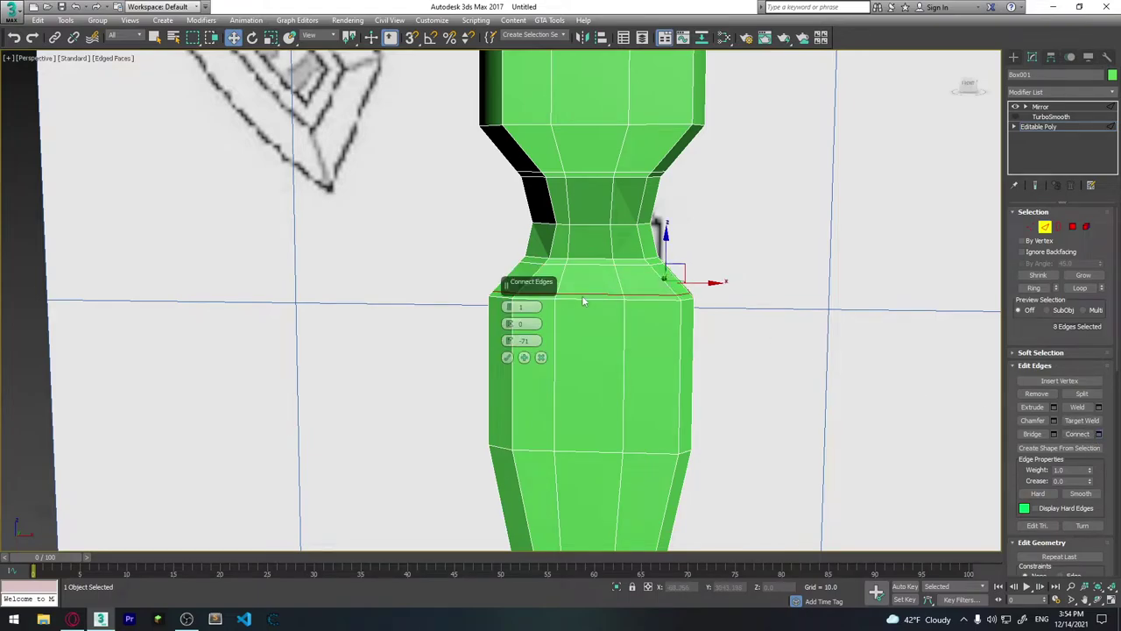
{"action": "left_click_drag", "start_coordinate": [508, 341], "coordinate": [508, 346]}
{"action": "left_click", "coordinate": [507, 357]}
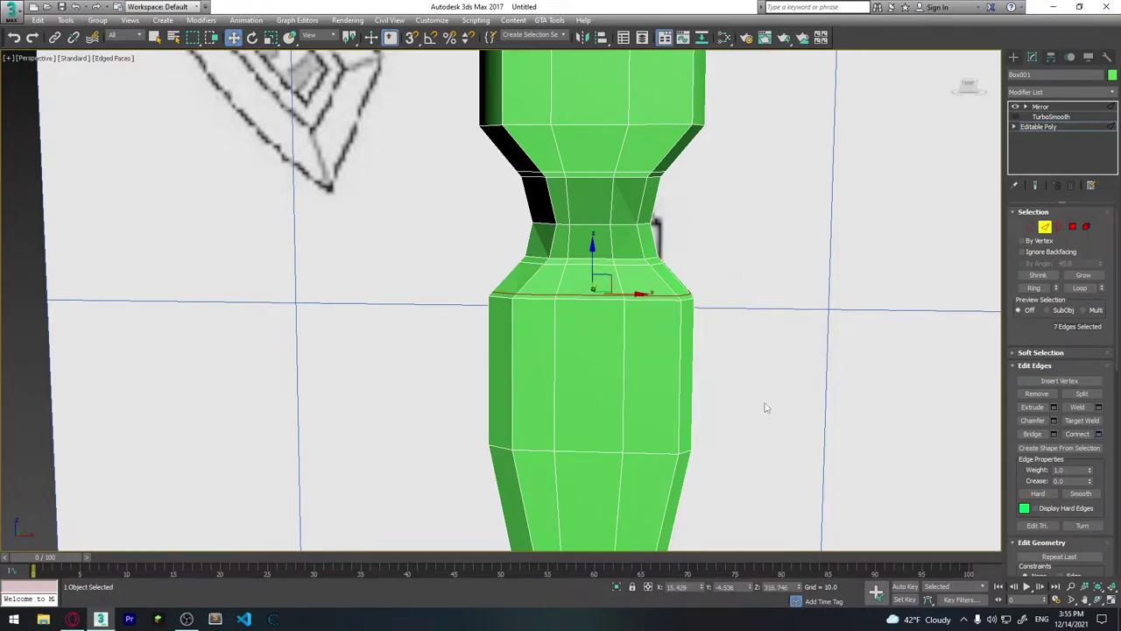
Connect the band under the flare, sliding the new loop down close to the upper ring.
{"action": "mouse_move", "coordinate": [764, 405]}
{"action": "middle_mouse_down"}
{"action": "mouse_move", "coordinate": [634, 273]}
{"action": "mouse_move", "coordinate": [602, 304]}
{"action": "mouse_move", "coordinate": [681, 320]}
{"action": "mouse_move", "coordinate": [551, 296]}
{"action": "mouse_move", "coordinate": [588, 310]}
{"action": "middle_mouse_up"}
{"action": "scroll", "coordinate": [591, 238], "scroll_direction": "up", "scroll_amount": 3}
{"action": "scroll", "coordinate": [586, 257], "scroll_direction": "down", "scroll_amount": 1}
{"action": "mouse_move", "coordinate": [692, 300]}
{"action": "middle_mouse_down", "text": "alt"}
{"action": "mouse_move", "coordinate": [719, 315]}
{"action": "mouse_move", "coordinate": [668, 310]}
{"action": "mouse_move", "coordinate": [704, 293]}
{"action": "mouse_move", "coordinate": [620, 293]}
{"action": "mouse_move", "coordinate": [694, 304]}
{"action": "middle_mouse_up", "text": "alt"}
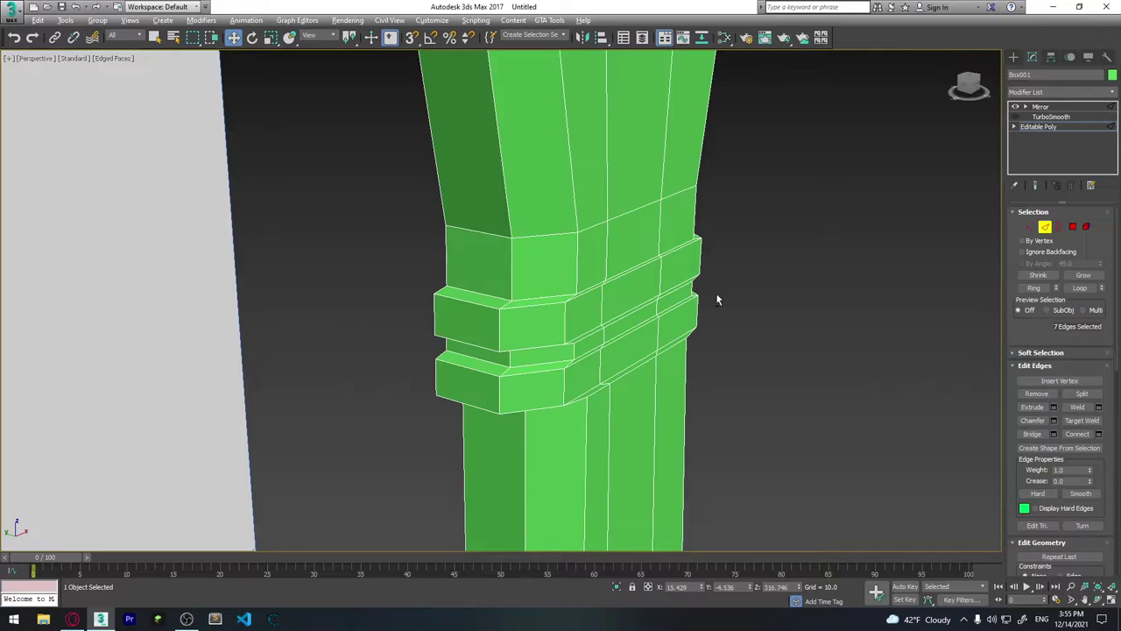
{"action": "mouse_move", "coordinate": [718, 298]}
{"action": "middle_mouse_down", "text": "alt"}
{"action": "mouse_move", "coordinate": [671, 292]}
{"action": "mouse_move", "coordinate": [689, 304]}
{"action": "mouse_move", "coordinate": [675, 313]}
{"action": "mouse_move", "coordinate": [636, 285]}
{"action": "middle_mouse_up", "text": "alt"}
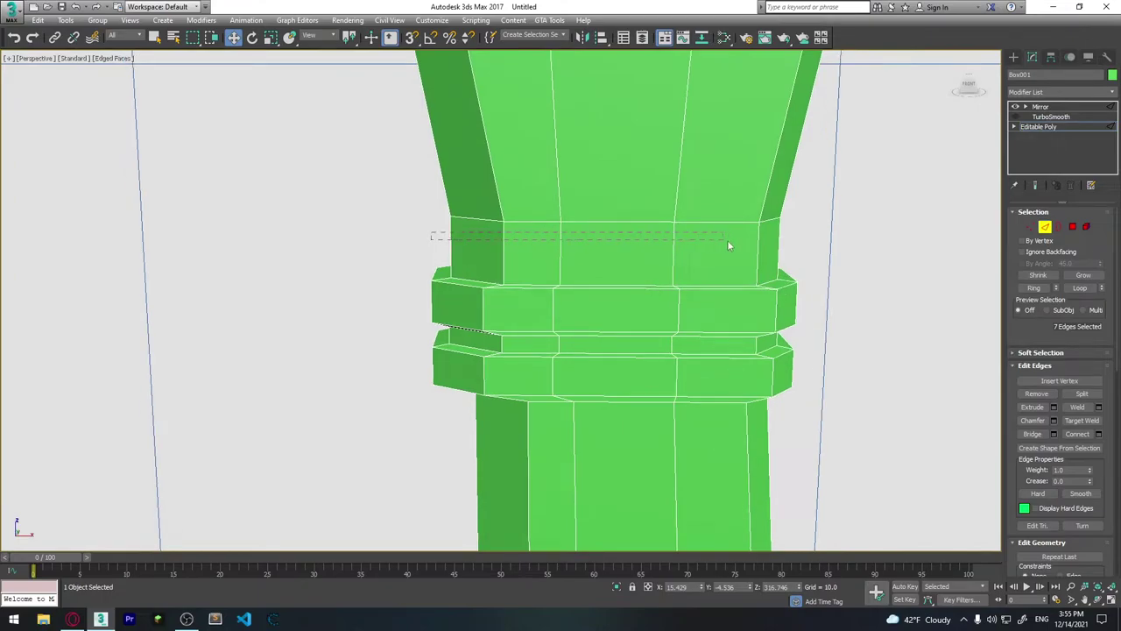
{"action": "left_click_drag", "start_coordinate": [789, 242], "coordinate": [767, 281]}
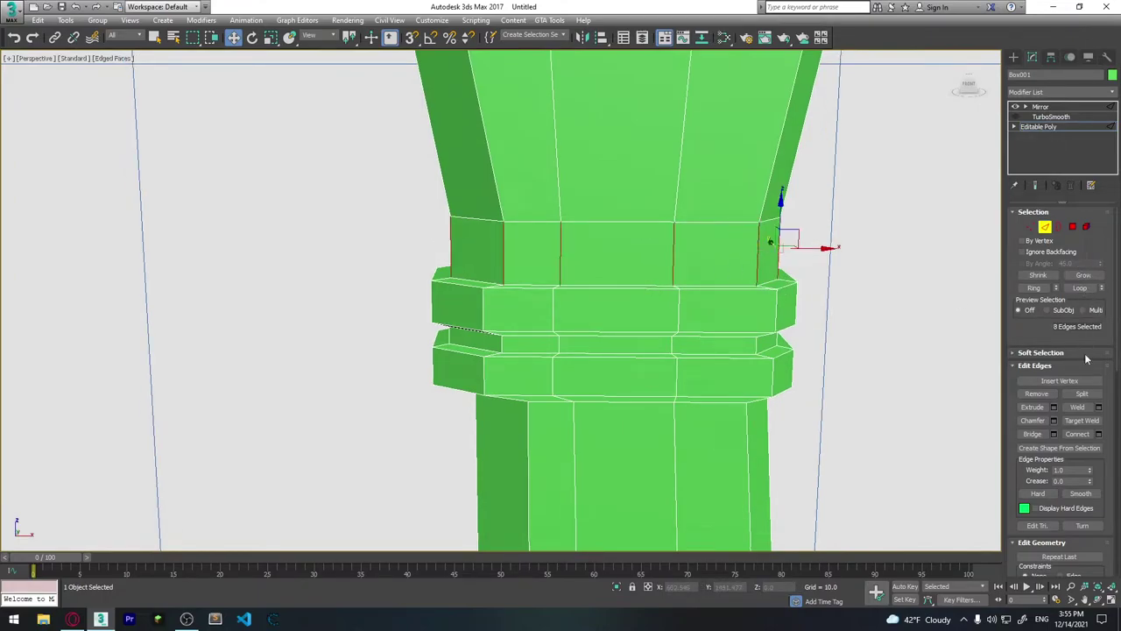
{"action": "left_click", "coordinate": [1101, 434]}
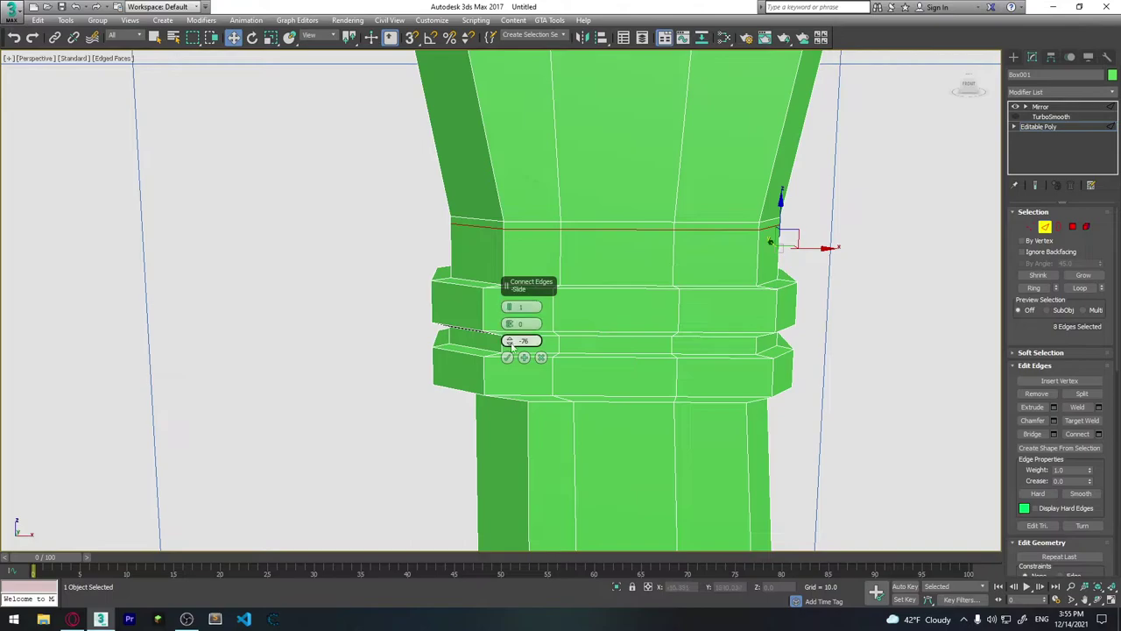
{"action": "mouse_move", "coordinate": [509, 341]}
{"action": "left_mouse_down"}
{"action": "mouse_move", "coordinate": [525, 616]}
{"action": "mouse_move", "coordinate": [524, 603]}
{"action": "left_mouse_up"}
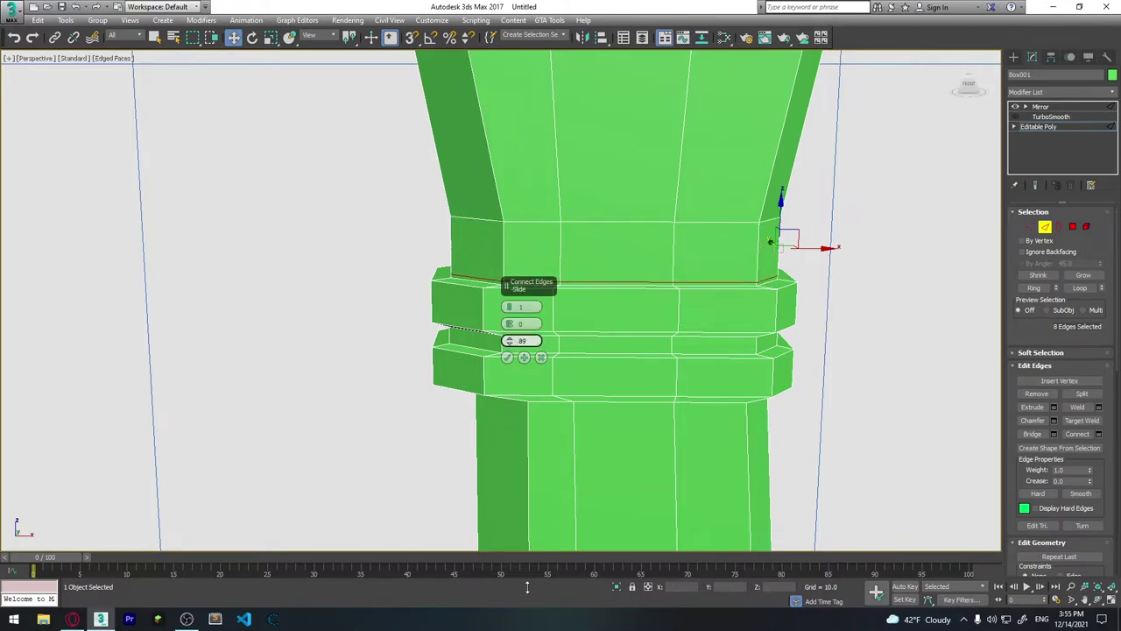
{"action": "left_click", "coordinate": [509, 357]}
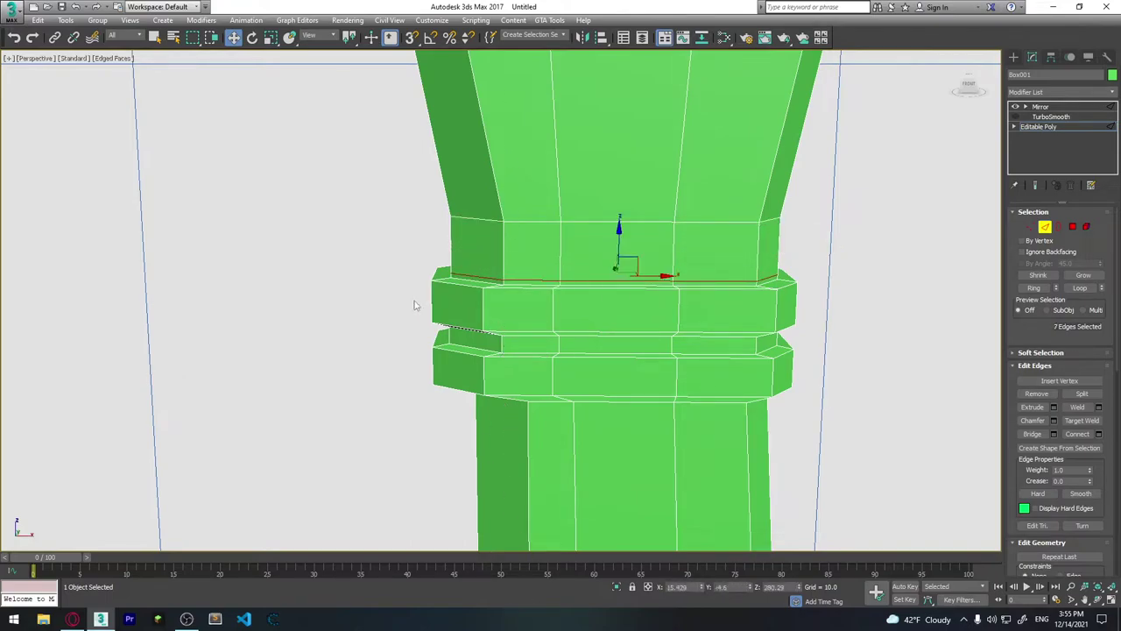
{"action": "mouse_move", "coordinate": [578, 311]}
{"action": "middle_mouse_down", "text": "alt"}
{"action": "mouse_move", "coordinate": [611, 324]}
{"action": "mouse_move", "coordinate": [597, 322]}
{"action": "middle_mouse_up", "text": "alt"}
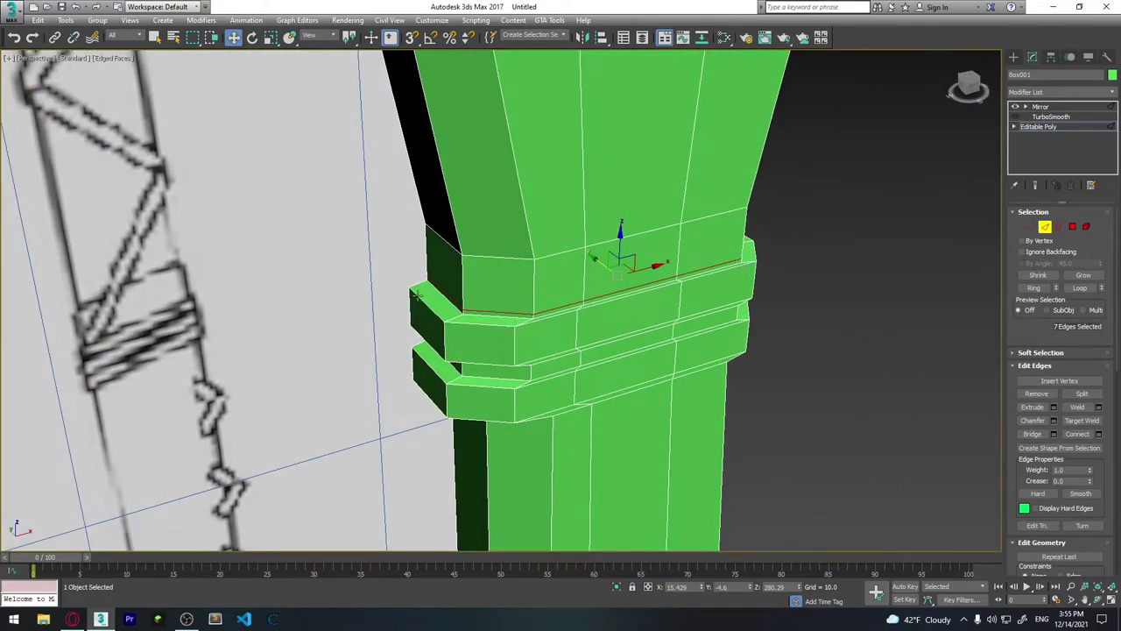
Loop-select the upper ring's edges and connect a centred loop along its top bevel.
{"action": "left_click", "coordinate": [464, 308]}
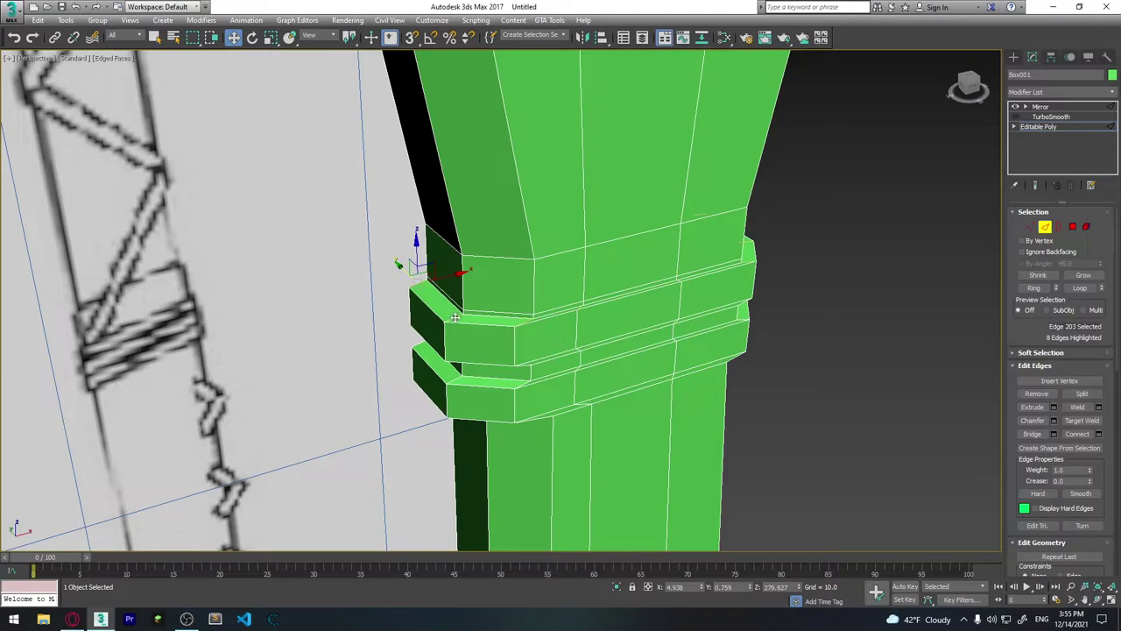
{"action": "double_click", "coordinate": [455, 317]}
{"action": "mouse_move", "coordinate": [731, 259]}
{"action": "middle_mouse_down", "text": "alt"}
{"action": "mouse_move", "coordinate": [724, 355]}
{"action": "mouse_move", "coordinate": [660, 346]}
{"action": "mouse_move", "coordinate": [722, 341]}
{"action": "mouse_move", "coordinate": [740, 353]}
{"action": "middle_mouse_up", "text": "alt"}
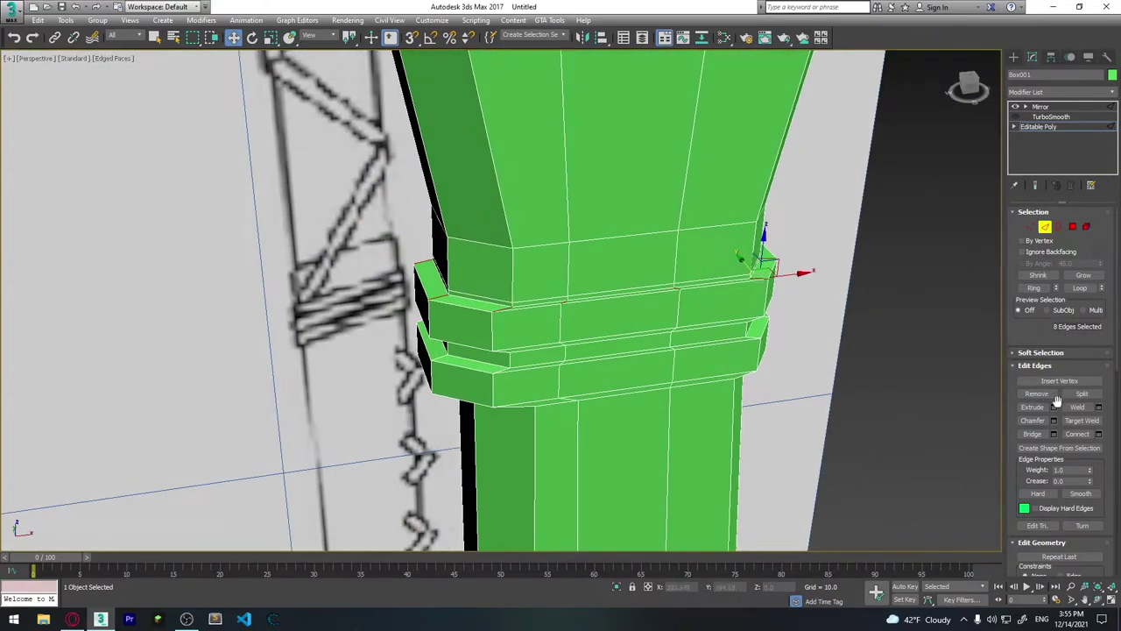
{"action": "left_click", "coordinate": [1098, 435]}
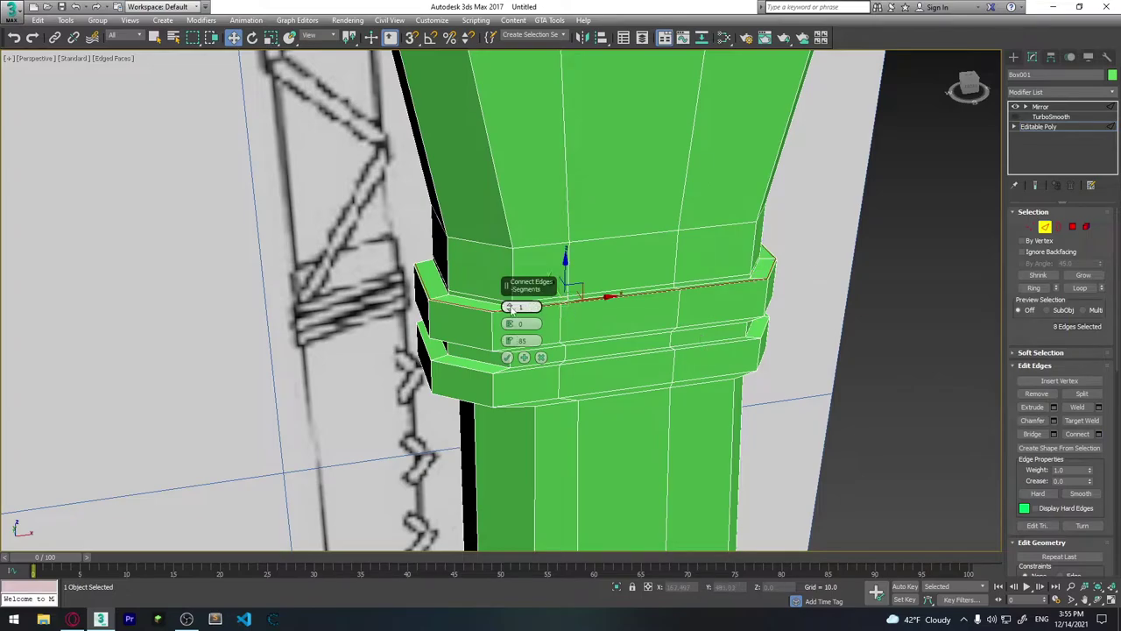
{"action": "right_click", "coordinate": [511, 341]}
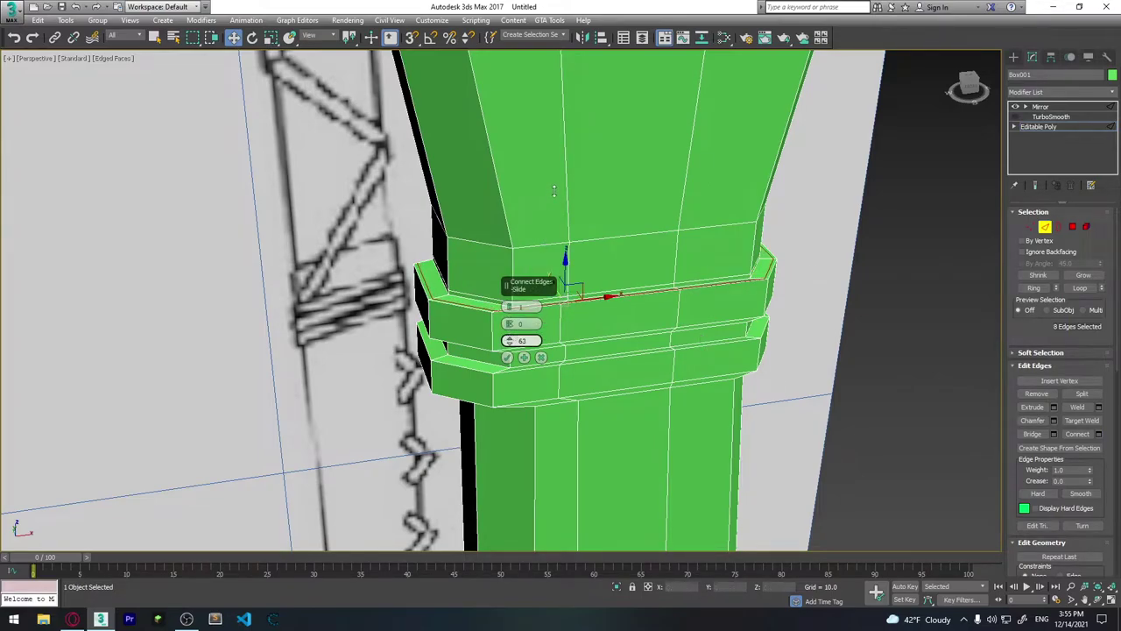
{"action": "left_click", "coordinate": [508, 357]}
{"action": "middle_click_drag", "start_coordinate": [560, 281], "coordinate": [634, 297], "text": "alt"}
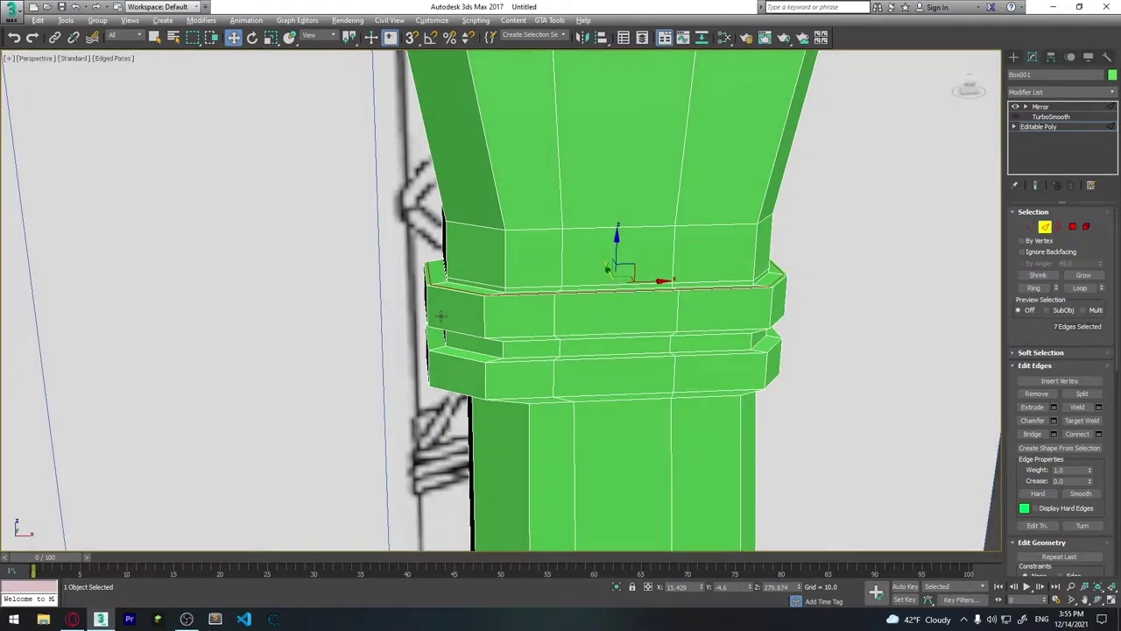
{"action": "mouse_move", "coordinate": [441, 315]}
{"action": "middle_mouse_down", "text": "alt"}
{"action": "mouse_move", "coordinate": [434, 324]}
{"action": "mouse_move", "coordinate": [632, 346]}
{"action": "middle_mouse_up", "text": "alt"}
Ring-select the upper ring's side edges and connect two loops, pinched 85 toward its edges.
{"action": "left_click", "coordinate": [414, 324]}
{"action": "left_click", "coordinate": [475, 337], "text": "shift"}
{"action": "left_click", "coordinate": [1099, 407]}
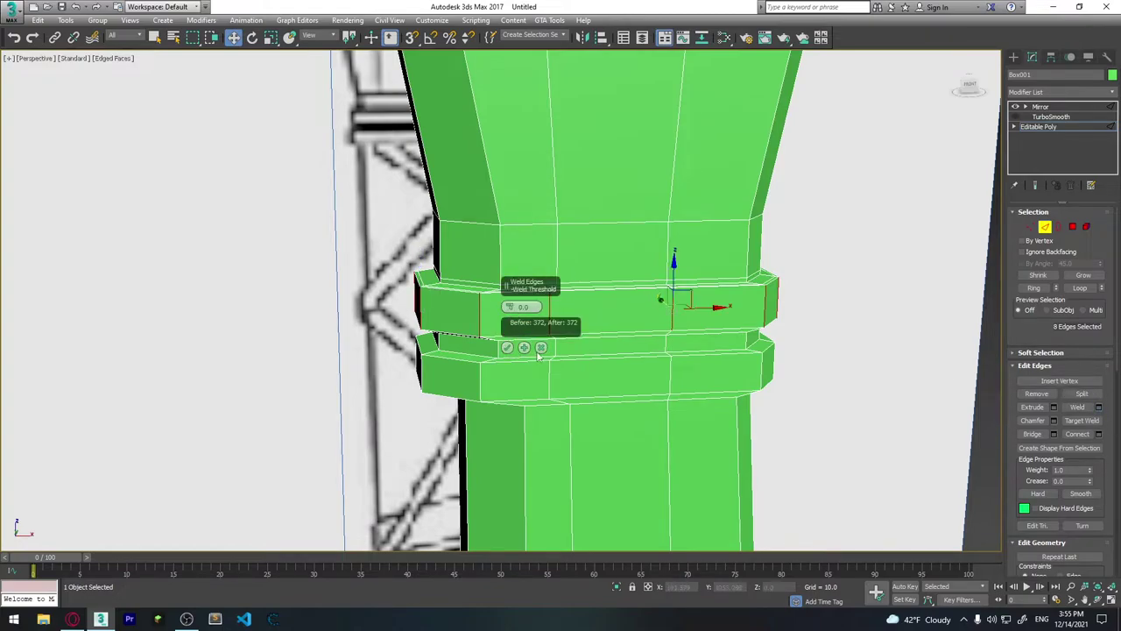
{"action": "left_click", "coordinate": [540, 349]}
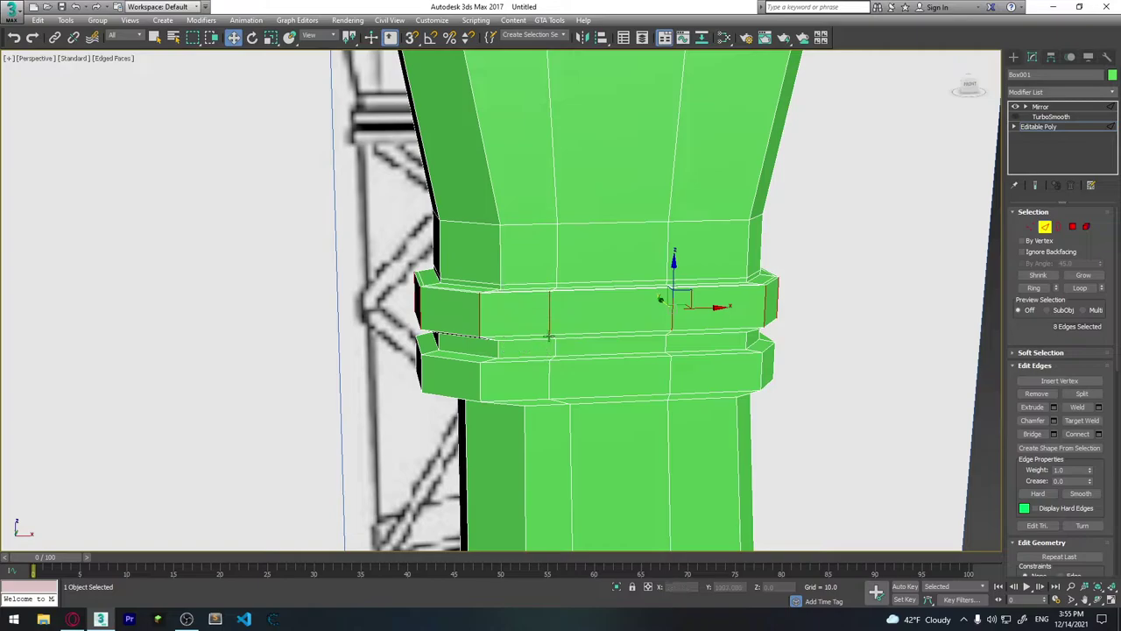
{"action": "left_click", "coordinate": [1099, 436]}
{"action": "left_click_drag", "start_coordinate": [521, 340], "coordinate": [520, 42]}
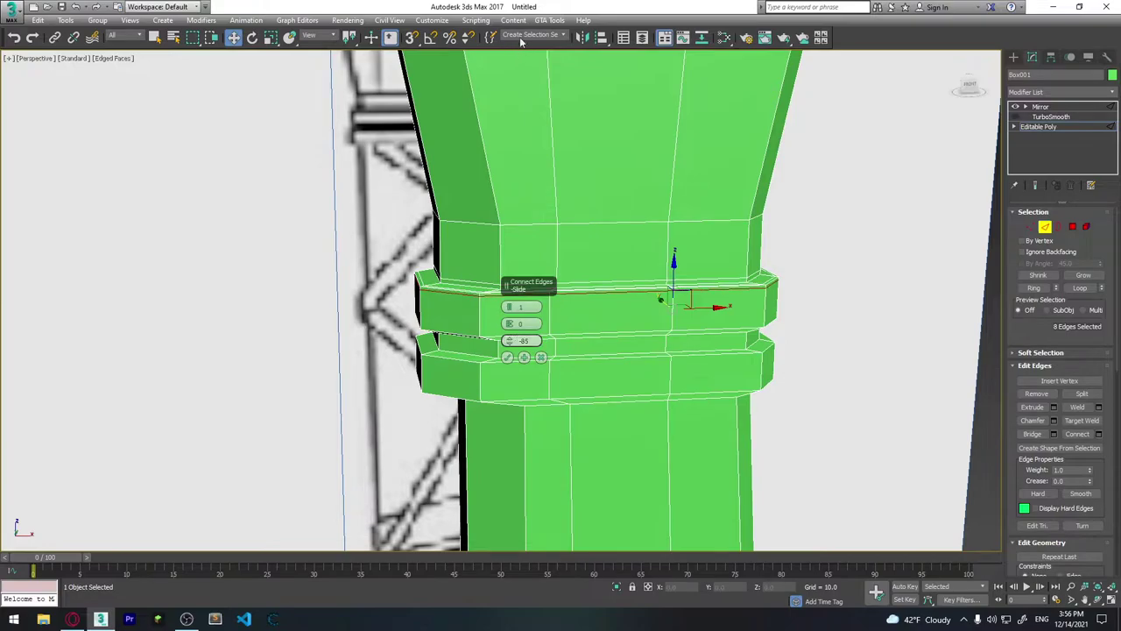
{"action": "left_click_drag", "start_coordinate": [516, 305], "coordinate": [494, 132]}
{"action": "right_click", "coordinate": [517, 339]}
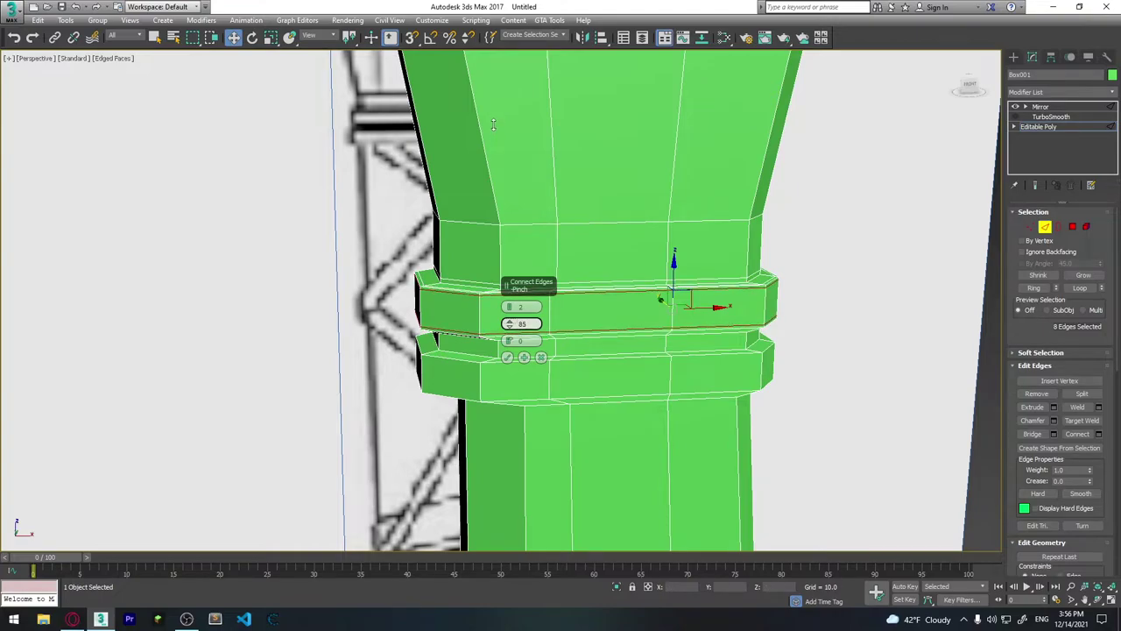
{"action": "left_click", "coordinate": [508, 358]}
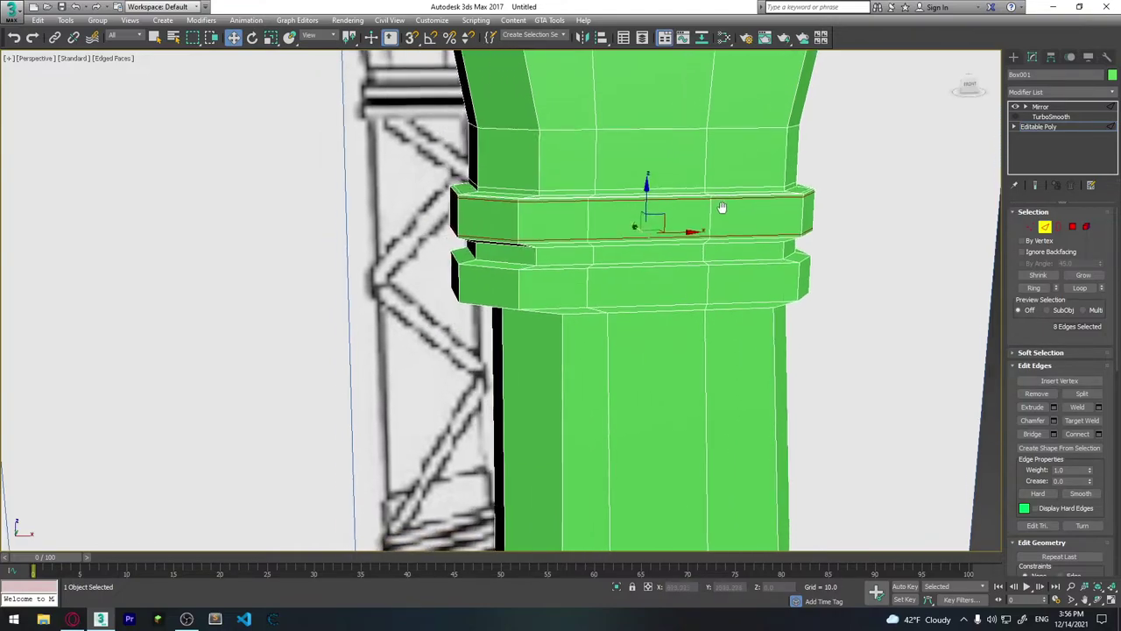
{"action": "mouse_move", "coordinate": [507, 358]}
{"action": "middle_mouse_down", "text": "alt"}
{"action": "mouse_move", "coordinate": [707, 214]}
{"action": "mouse_move", "coordinate": [549, 253]}
{"action": "middle_mouse_up", "text": "alt"}
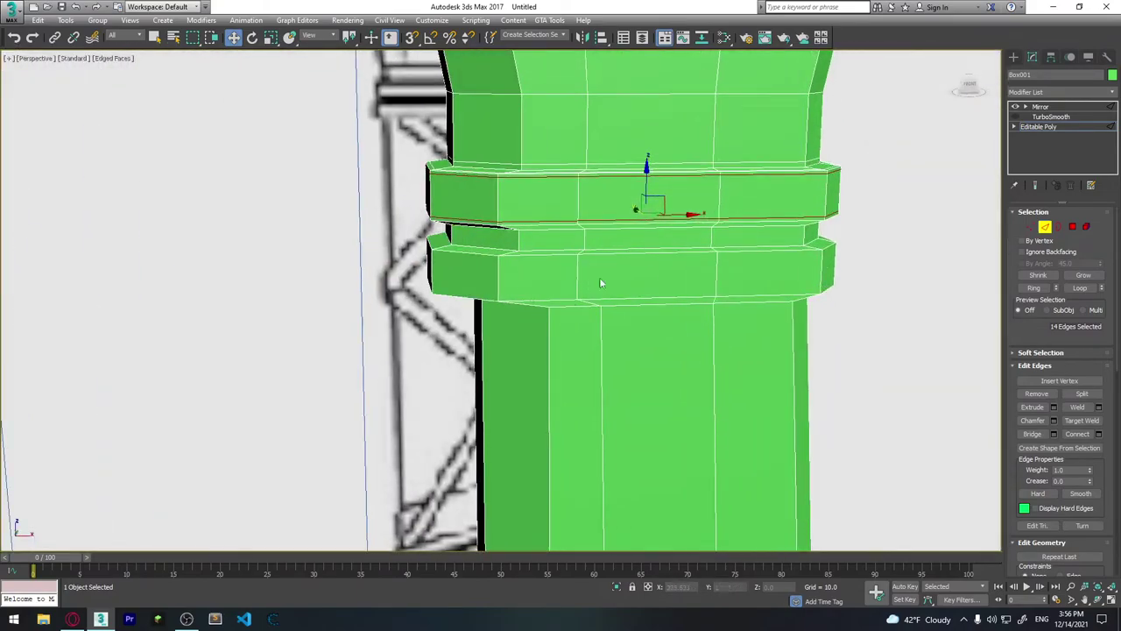
{"action": "middle_click_drag", "start_coordinate": [600, 282], "coordinate": [630, 287], "text": "alt"}
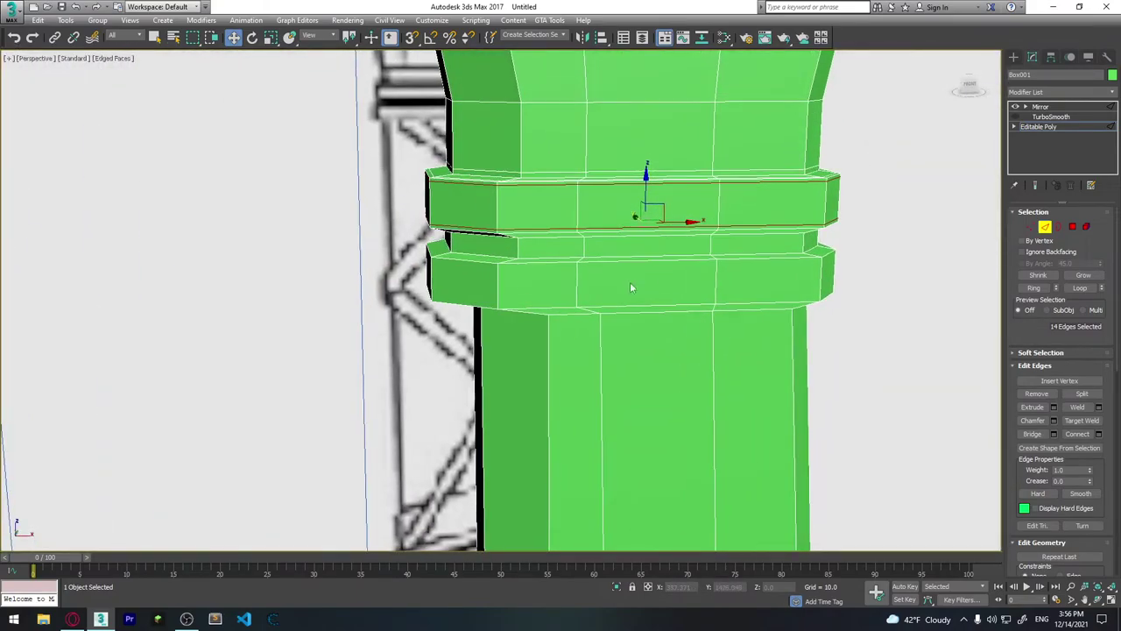
Enable TurboSmooth and inspect the smoothed rings, toggling edged faces with F4.
{"action": "left_click", "coordinate": [1043, 118]}
{"action": "left_click", "coordinate": [1017, 118]}
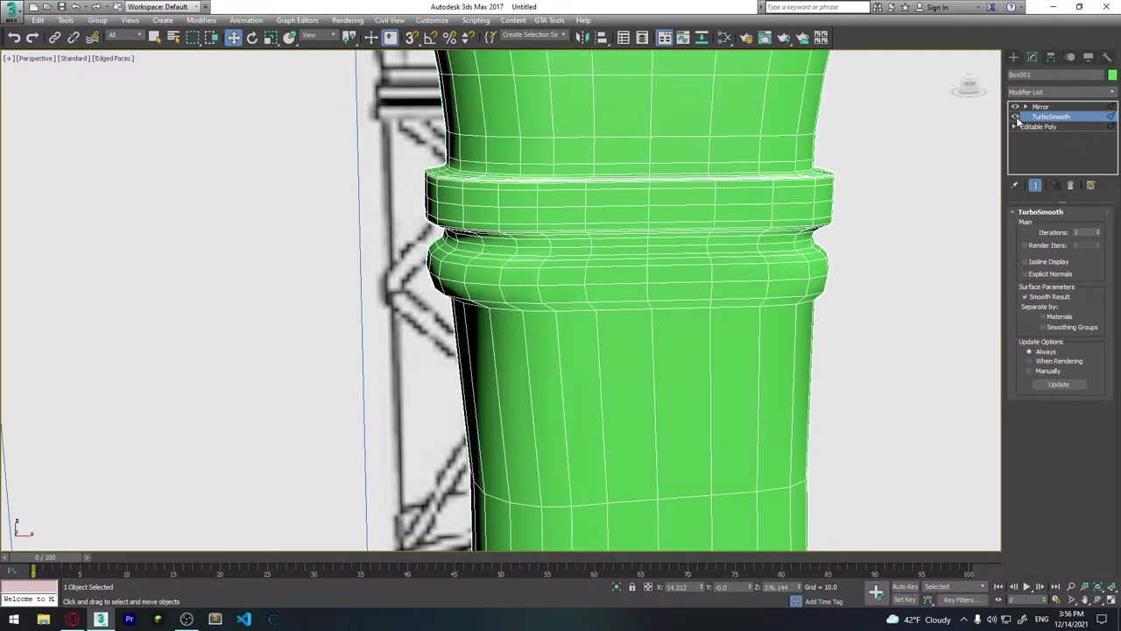
{"action": "left_click", "coordinate": [773, 197]}
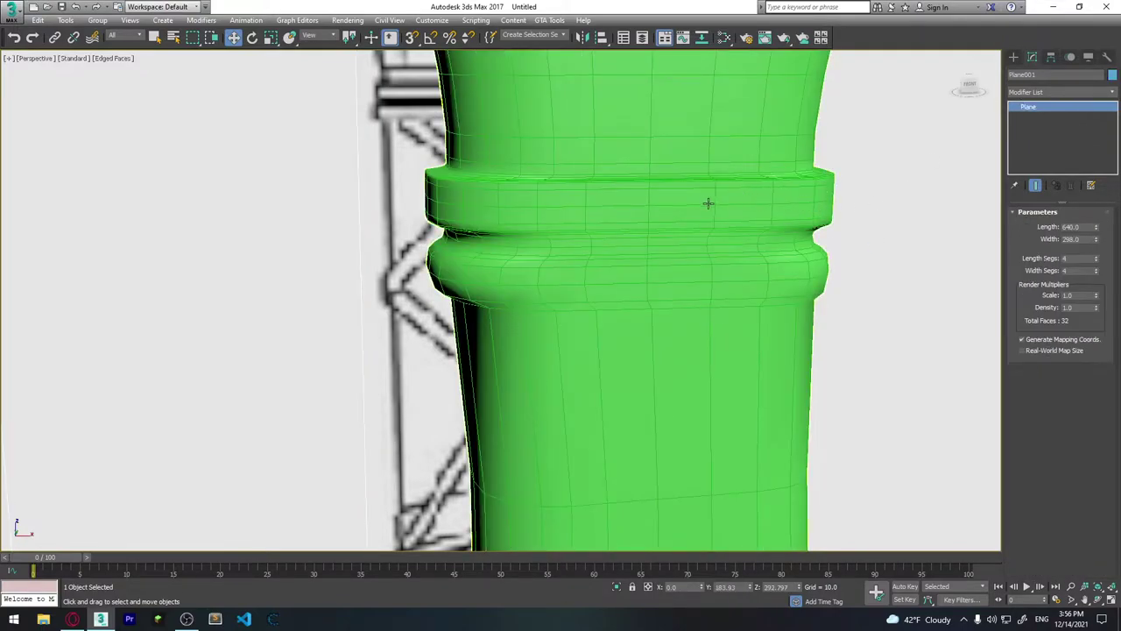
{"action": "left_click", "coordinate": [459, 183]}
{"action": "left_click", "coordinate": [877, 190]}
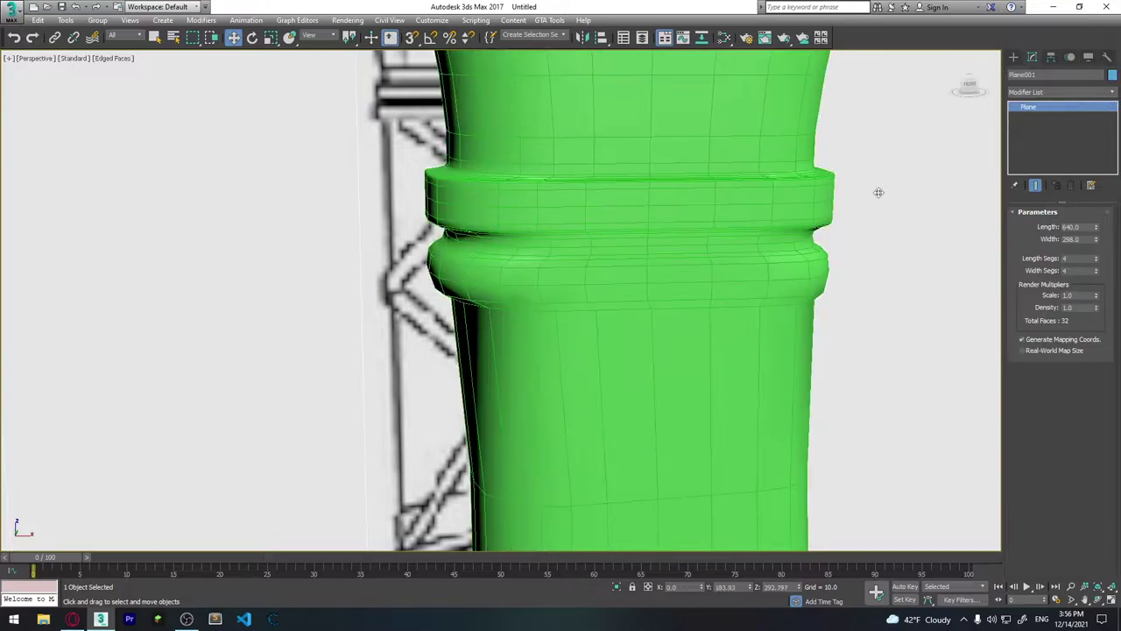
{"action": "middle_click_drag", "start_coordinate": [675, 223], "coordinate": [658, 253], "text": "alt"}
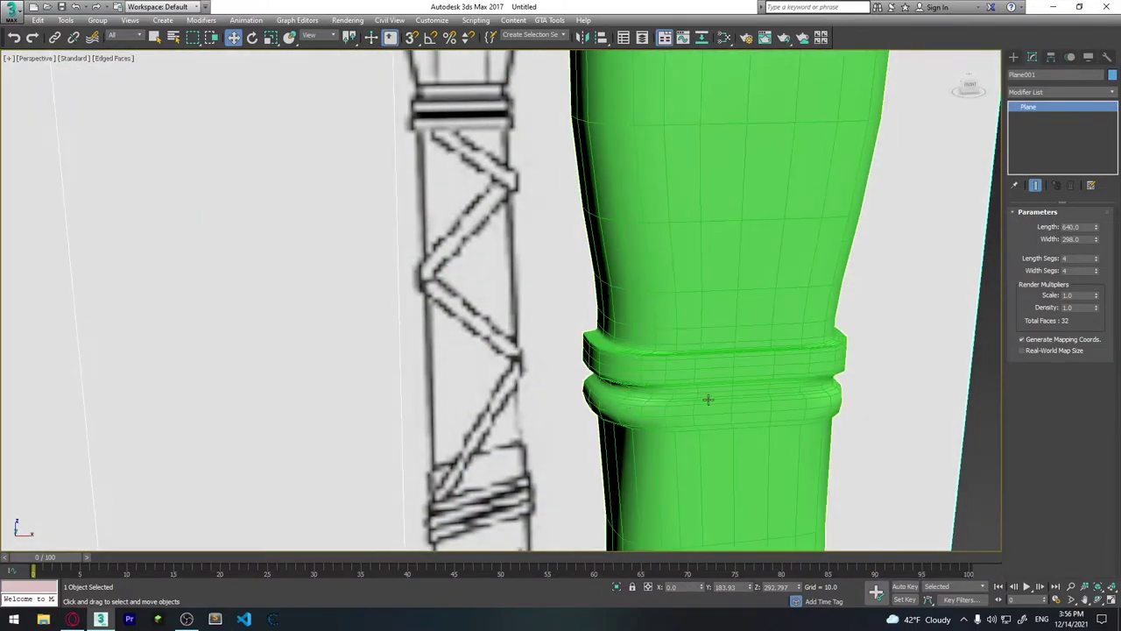
{"action": "middle_click_drag", "start_coordinate": [692, 411], "coordinate": [701, 368], "text": "alt"}
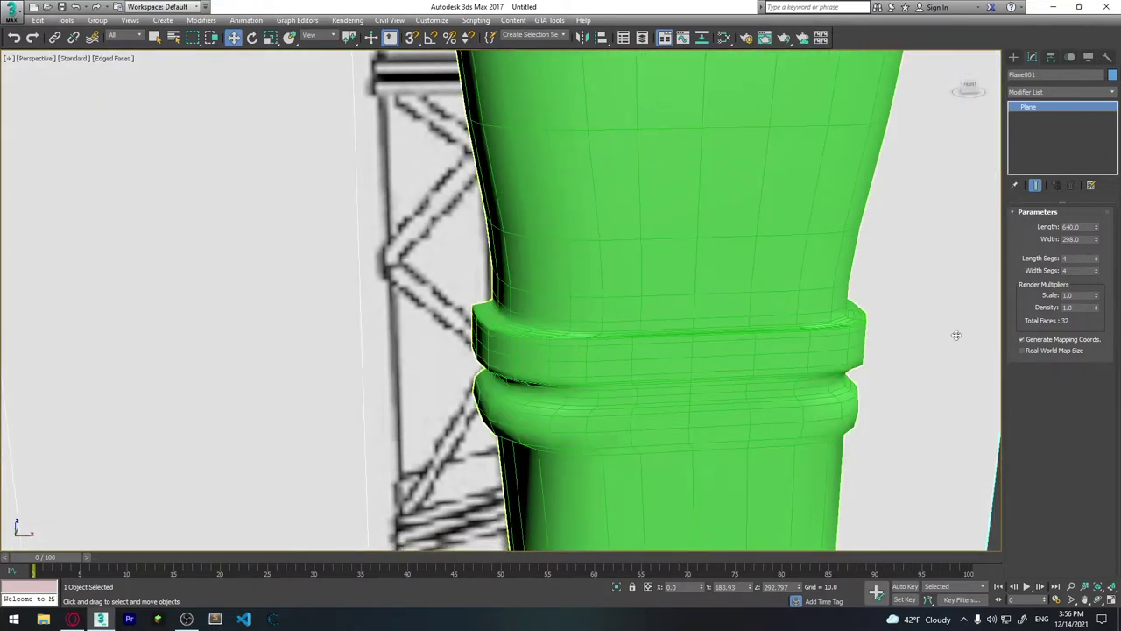
{"action": "key", "text": "F4"}
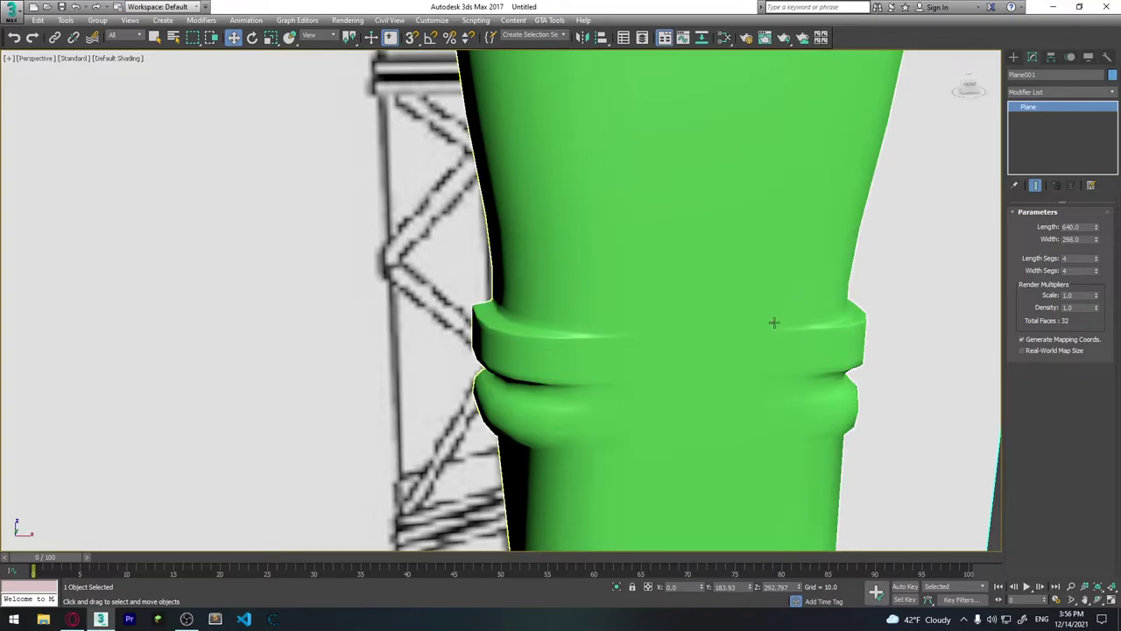
{"action": "key", "text": "F4"}
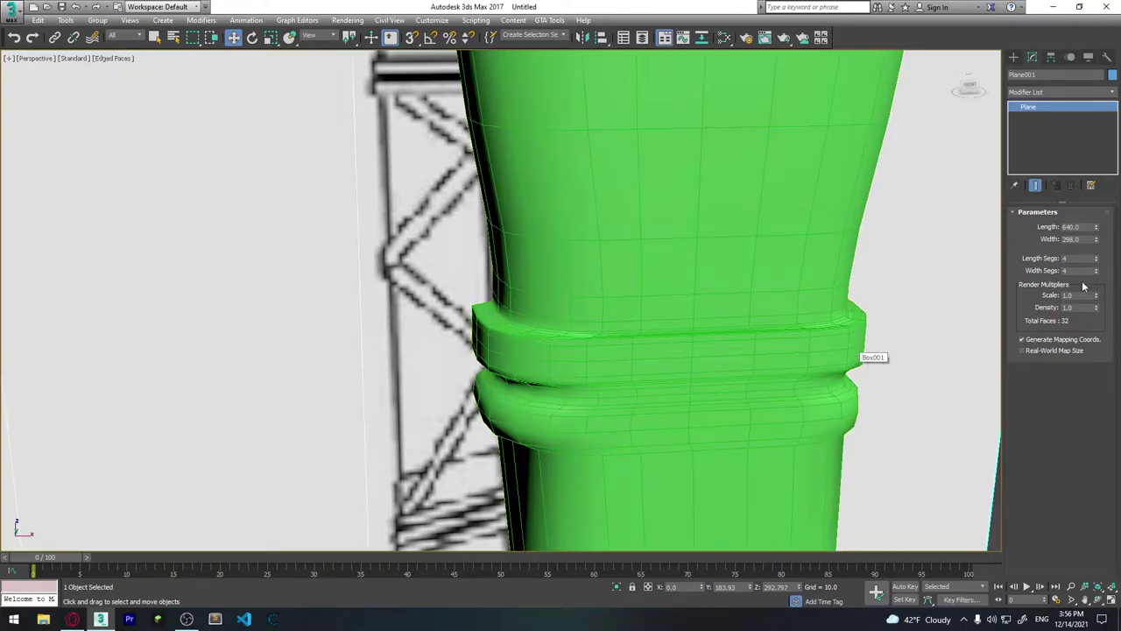
{"action": "left_click", "coordinate": [759, 357]}
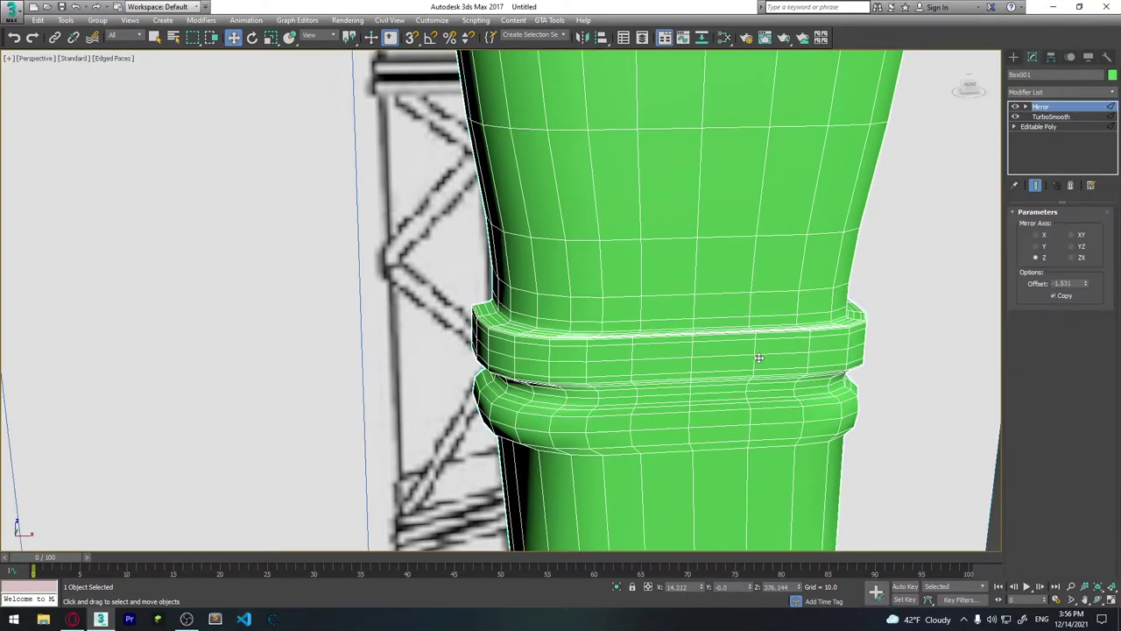
Turn off the TurboSmooth preview so the handle shows its low-poly cage.
{"action": "left_click", "coordinate": [1025, 117]}
{"action": "left_click", "coordinate": [1017, 117]}
{"action": "mouse_move", "coordinate": [864, 280]}
{"action": "middle_mouse_down", "text": "alt"}
{"action": "mouse_move", "coordinate": [726, 315]}
{"action": "mouse_move", "coordinate": [722, 291]}
{"action": "mouse_move", "coordinate": [756, 266]}
{"action": "mouse_move", "coordinate": [762, 279]}
{"action": "mouse_move", "coordinate": [751, 281]}
{"action": "mouse_move", "coordinate": [894, 276]}
{"action": "mouse_move", "coordinate": [789, 263]}
{"action": "middle_mouse_up", "text": "alt"}
Ring-select the lower ring's edges in Editable Poly and Connect two pinched loops across them.
{"action": "left_click", "coordinate": [1038, 126]}
{"action": "key", "text": "2"}
{"action": "left_click", "coordinate": [525, 239]}
{"action": "key", "text": "alt+r"}
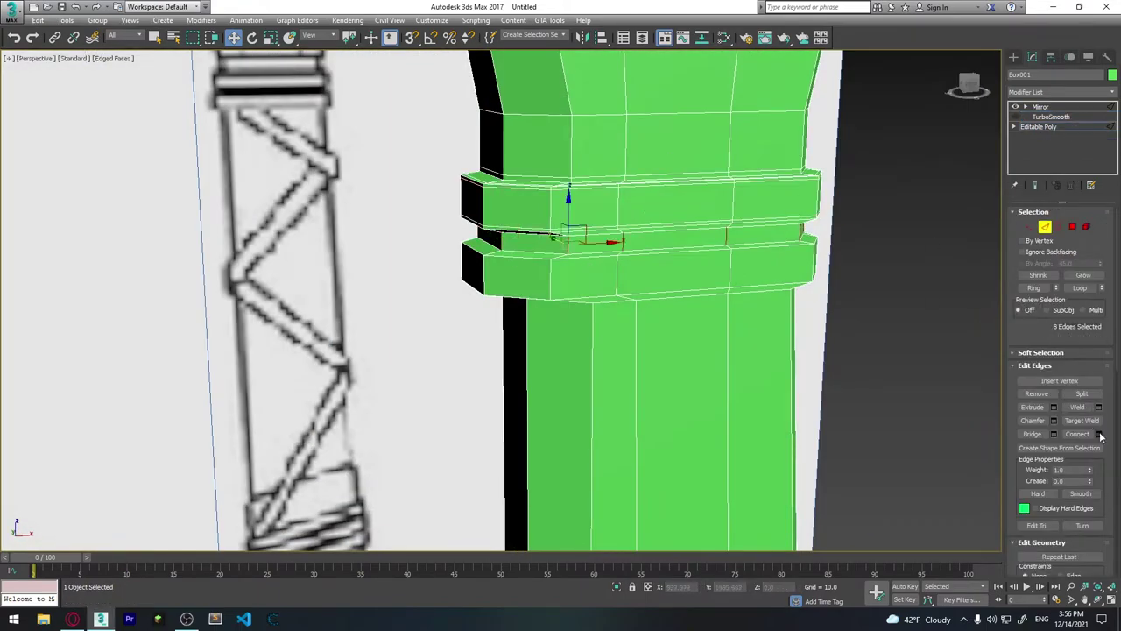
{"action": "left_click", "coordinate": [1054, 434]}
{"action": "left_click_drag", "start_coordinate": [516, 309], "coordinate": [542, 357]}
{"action": "middle_click_drag", "start_coordinate": [541, 358], "coordinate": [526, 333], "text": "alt"}
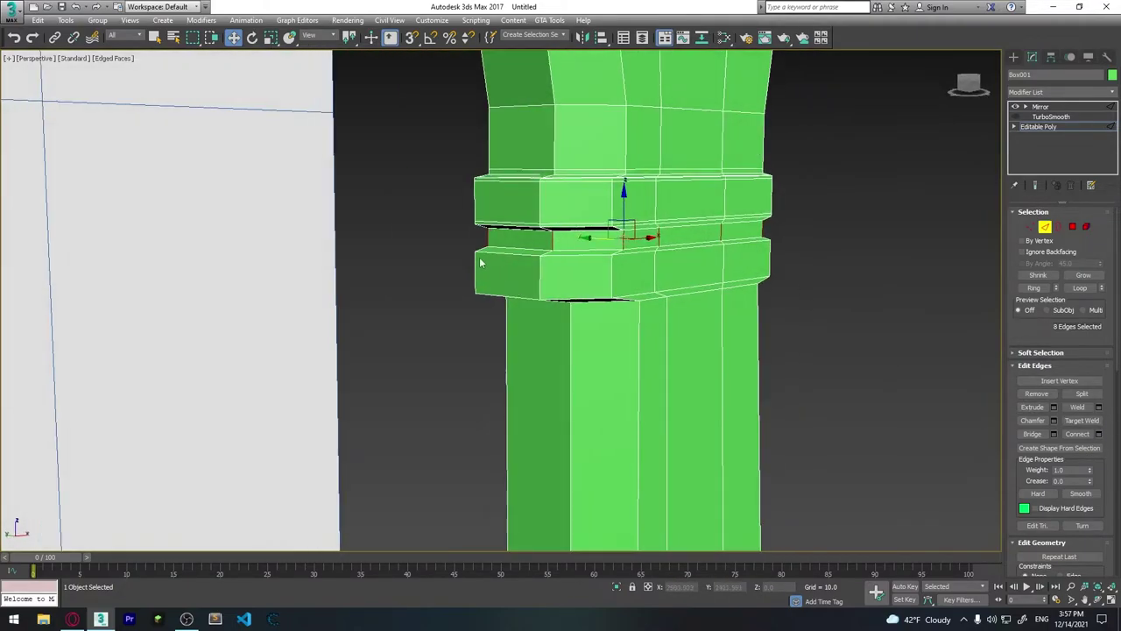
{"action": "scroll", "coordinate": [526, 333], "scroll_direction": "up", "scroll_amount": 2}
{"action": "left_click_drag", "start_coordinate": [515, 307], "coordinate": [510, 331]}
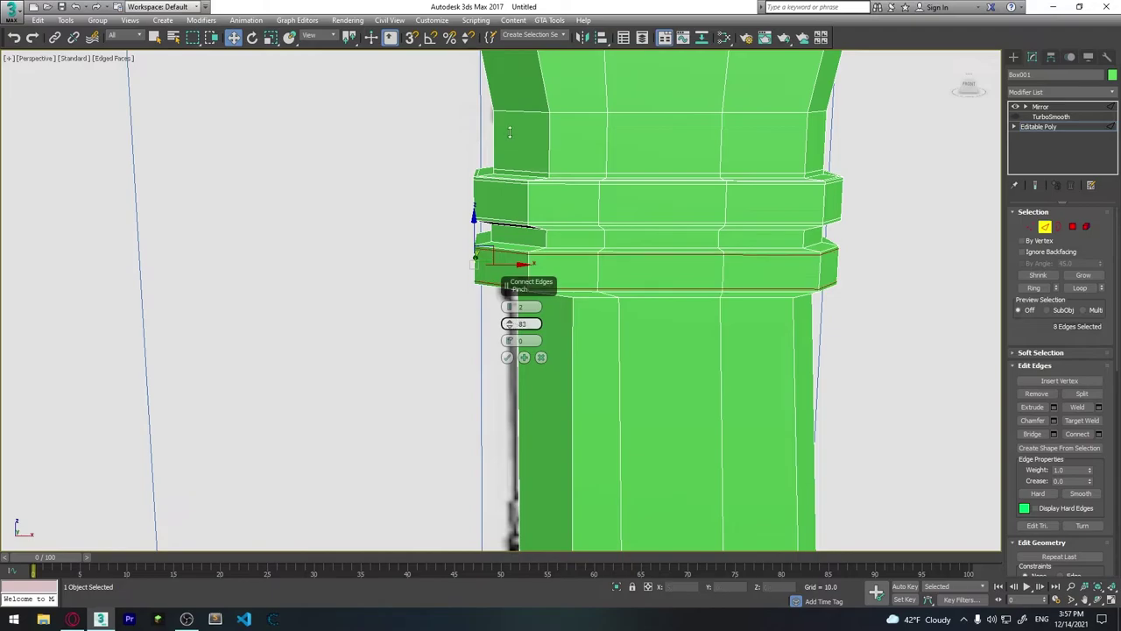
{"action": "middle_click_drag", "start_coordinate": [526, 333], "coordinate": [646, 364], "text": "alt"}
Connect more edge loops along the handle's flared base.
{"action": "scroll", "coordinate": [647, 363], "scroll_direction": "up", "scroll_amount": 3}
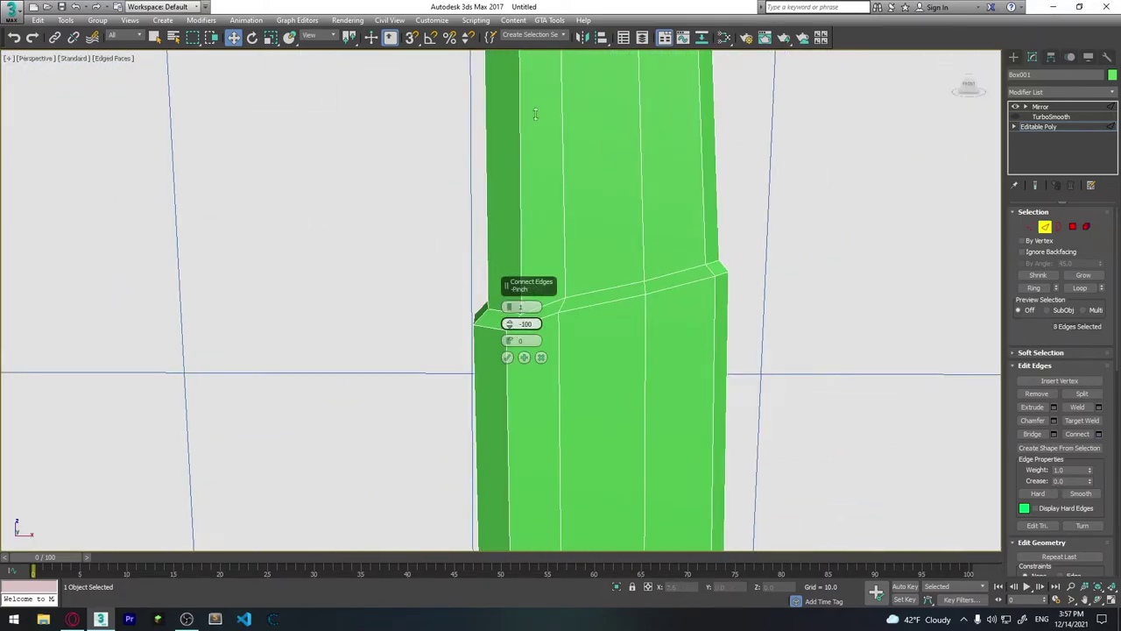
{"action": "scroll", "coordinate": [516, 308], "scroll_direction": "down", "scroll_amount": 3}
{"action": "left_click_drag", "start_coordinate": [510, 307], "coordinate": [520, 333]}
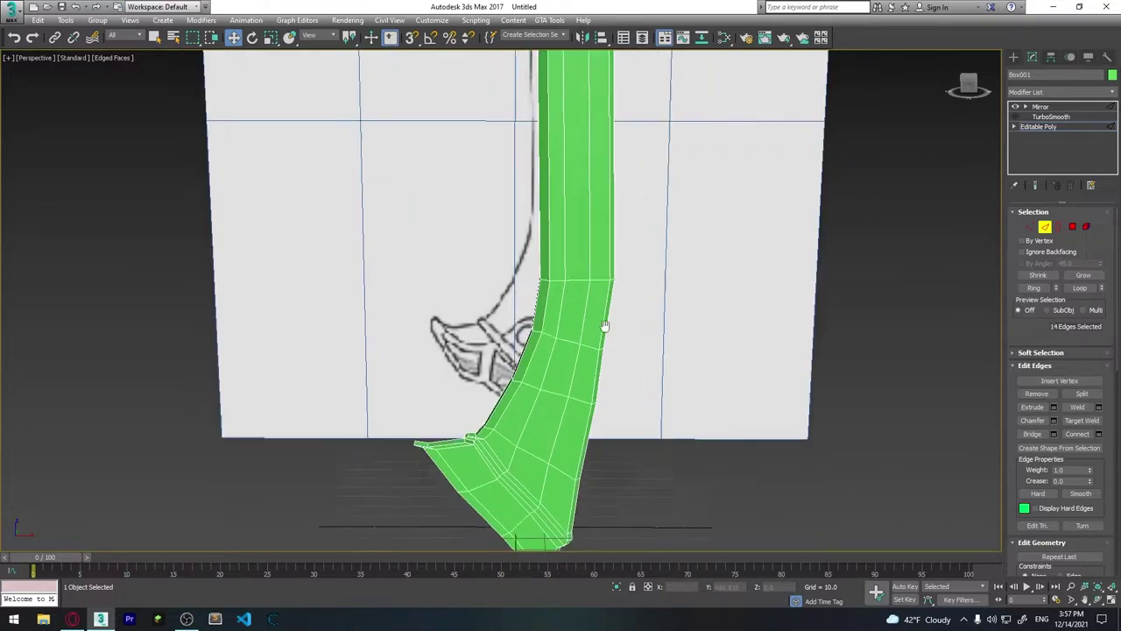
{"action": "middle_click_drag", "start_coordinate": [493, 100], "coordinate": [668, 353], "text": "alt"}
{"action": "scroll", "coordinate": [669, 353], "scroll_direction": "down", "scroll_amount": 5}
{"action": "scroll", "coordinate": [538, 176], "scroll_direction": "up", "scroll_amount": 6}
Switch to Vertex mode with the handle's top framed.
{"action": "mouse_move", "coordinate": [538, 176]}
{"action": "middle_mouse_down", "text": "alt"}
{"action": "mouse_move", "coordinate": [540, 297]}
{"action": "mouse_move", "coordinate": [478, 307]}
{"action": "middle_mouse_up", "text": "alt"}
{"action": "scroll", "coordinate": [539, 297], "scroll_direction": "up", "scroll_amount": 2}
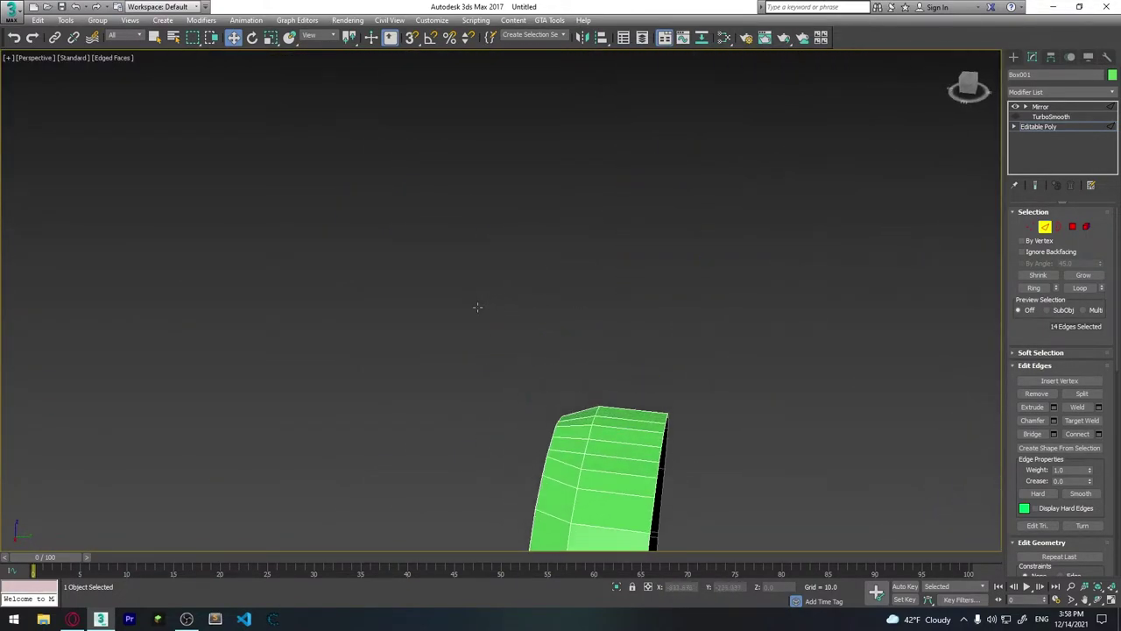
{"action": "left_click", "coordinate": [1030, 227]}
{"action": "mouse_move", "coordinate": [821, 368]}
{"action": "middle_mouse_down", "text": "alt"}
{"action": "mouse_move", "coordinate": [634, 426]}
{"action": "mouse_move", "coordinate": [602, 354]}
{"action": "mouse_move", "coordinate": [671, 365]}
{"action": "mouse_move", "coordinate": [747, 351]}
{"action": "mouse_move", "coordinate": [778, 377]}
{"action": "middle_mouse_up", "text": "alt"}
{"action": "scroll", "coordinate": [746, 352], "scroll_direction": "down", "scroll_amount": 5}
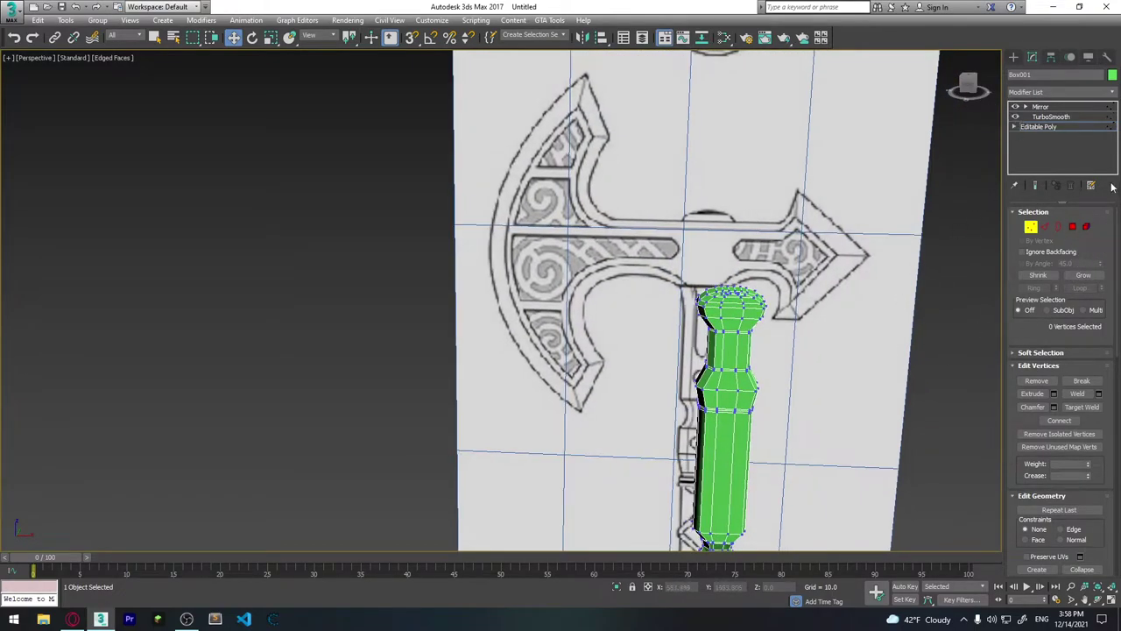
Check the TurboSmooth and Editable Poly levels, leaving the handle smoothed.
{"action": "left_click", "coordinate": [1056, 115]}
{"action": "mouse_move", "coordinate": [876, 351]}
{"action": "middle_mouse_down", "text": "alt"}
{"action": "mouse_move", "coordinate": [794, 388]}
{"action": "mouse_move", "coordinate": [920, 330]}
{"action": "middle_mouse_up", "text": "alt"}
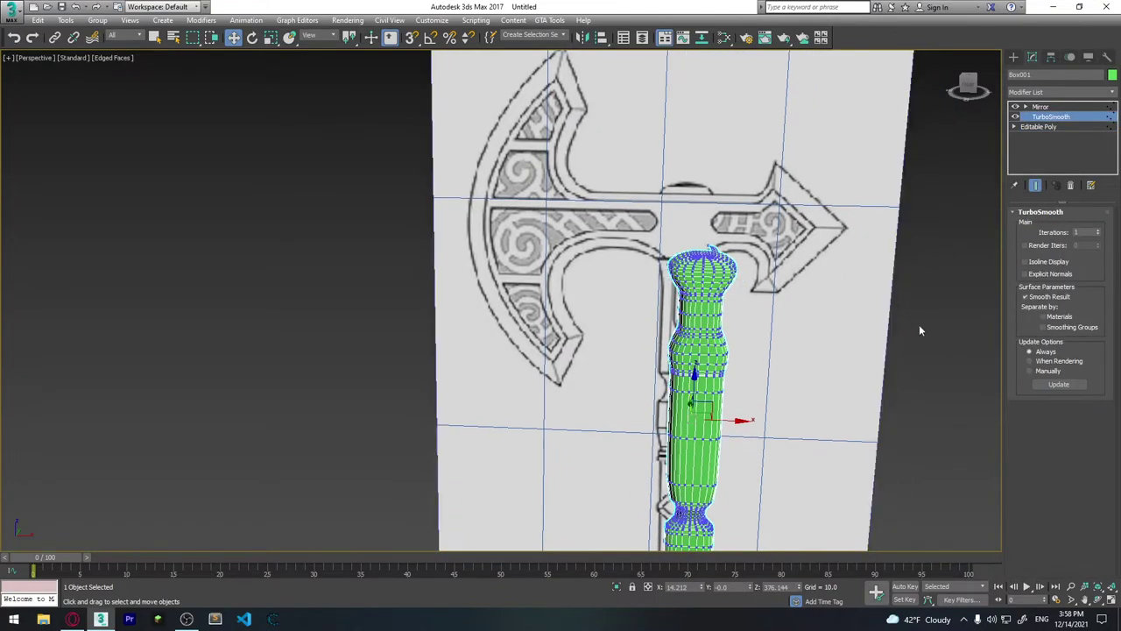
{"action": "left_click", "coordinate": [1032, 127]}
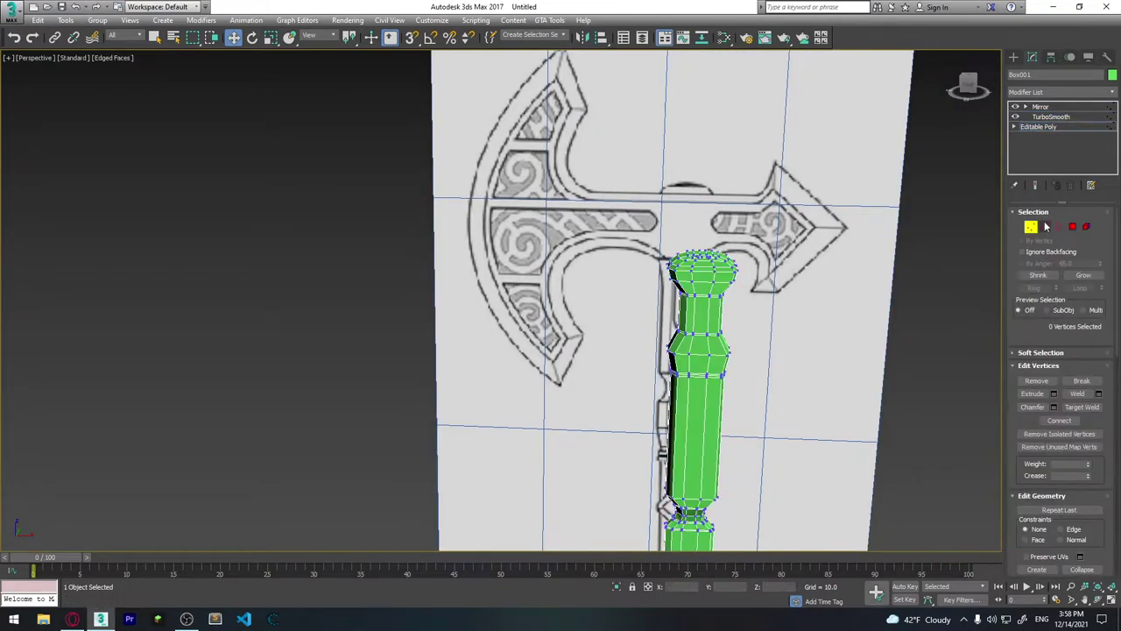
{"action": "left_click", "coordinate": [1052, 116]}
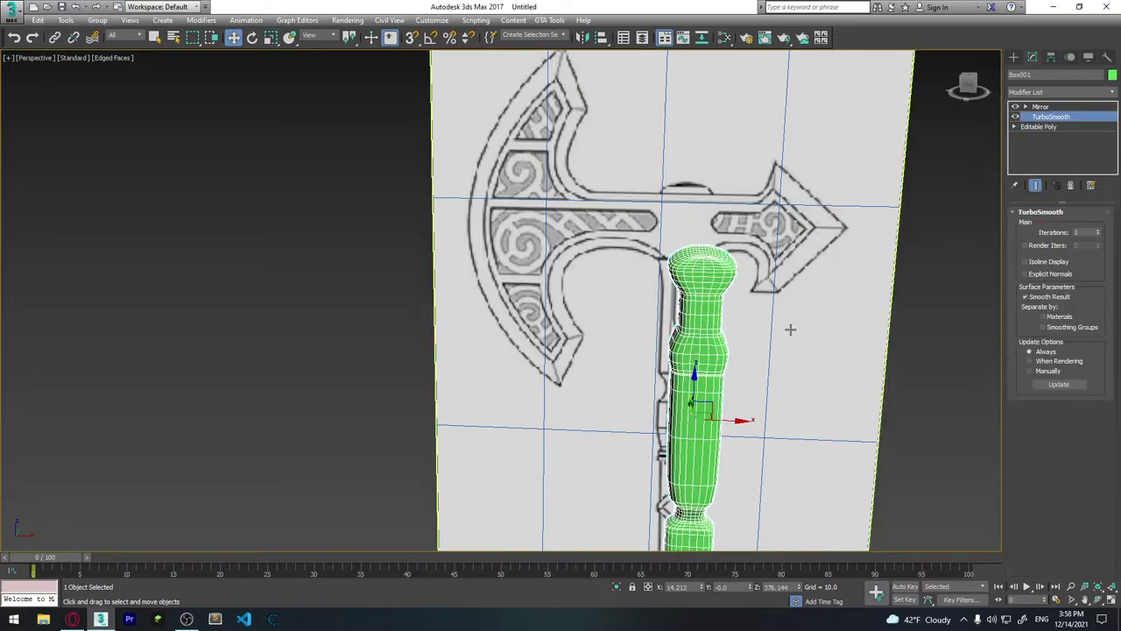
Reselect the green handle from a front-on view and open its Object Color palette.
{"action": "left_click", "coordinate": [941, 329]}
{"action": "mouse_move", "coordinate": [860, 361]}
{"action": "middle_mouse_down", "text": "alt"}
{"action": "mouse_move", "coordinate": [745, 368]}
{"action": "mouse_move", "coordinate": [730, 358]}
{"action": "middle_mouse_up", "text": "alt"}
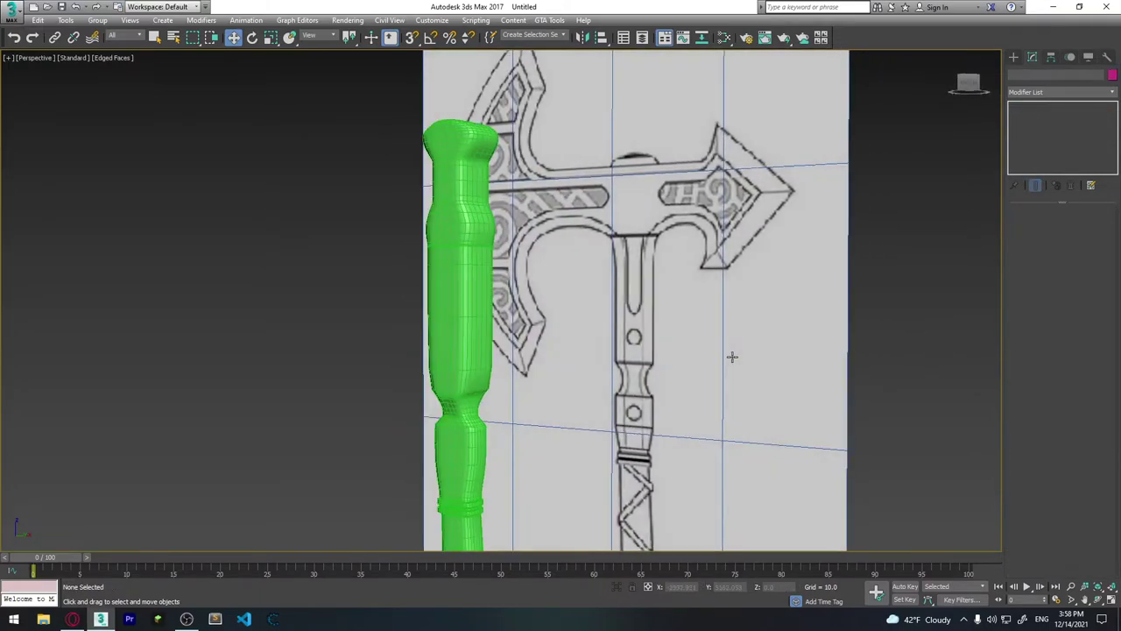
{"action": "scroll", "coordinate": [701, 316], "scroll_direction": "up", "scroll_amount": 3}
{"action": "scroll", "coordinate": [675, 273], "scroll_direction": "down", "scroll_amount": 5}
{"action": "left_click", "coordinate": [675, 273]}
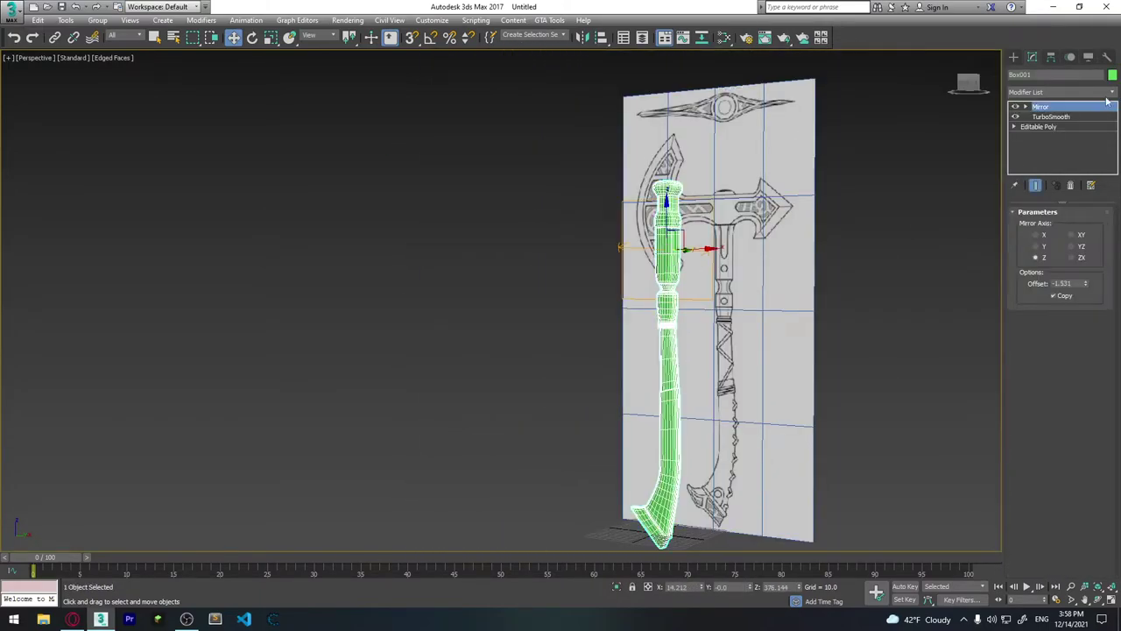
{"action": "left_click", "coordinate": [1112, 75]}
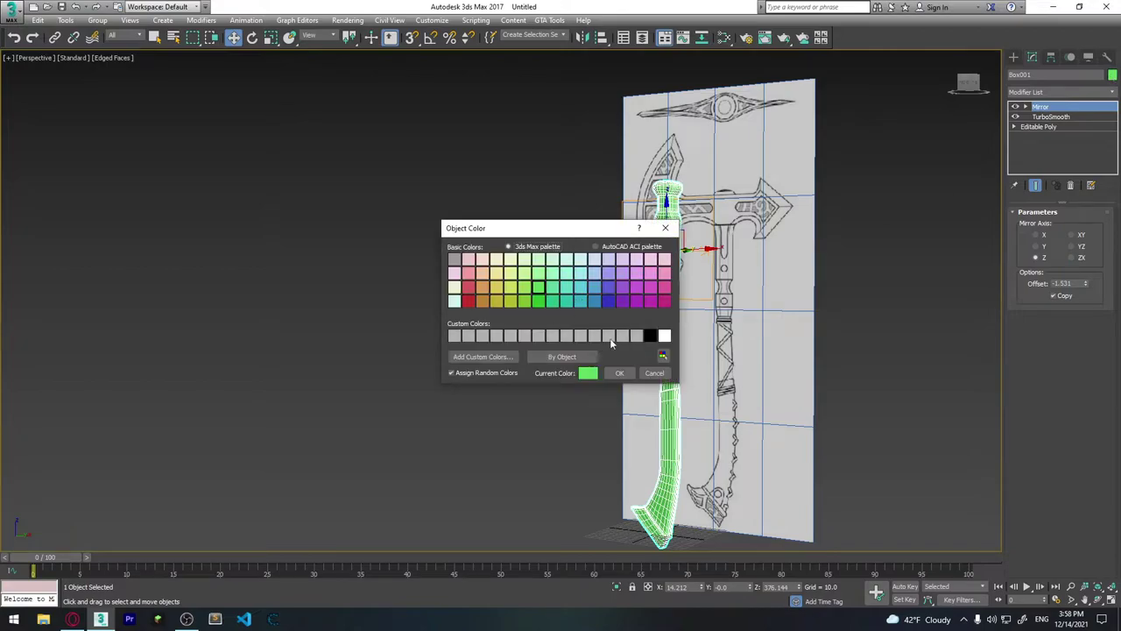
Make the handle grey in Object Color, then look along the recoloured handle.
{"action": "left_click", "coordinate": [619, 373]}
{"action": "left_click", "coordinate": [879, 331]}
{"action": "mouse_move", "coordinate": [878, 332]}
{"action": "middle_mouse_down", "text": "alt"}
{"action": "mouse_move", "coordinate": [671, 315]}
{"action": "mouse_move", "coordinate": [690, 268]}
{"action": "middle_mouse_up", "text": "alt"}
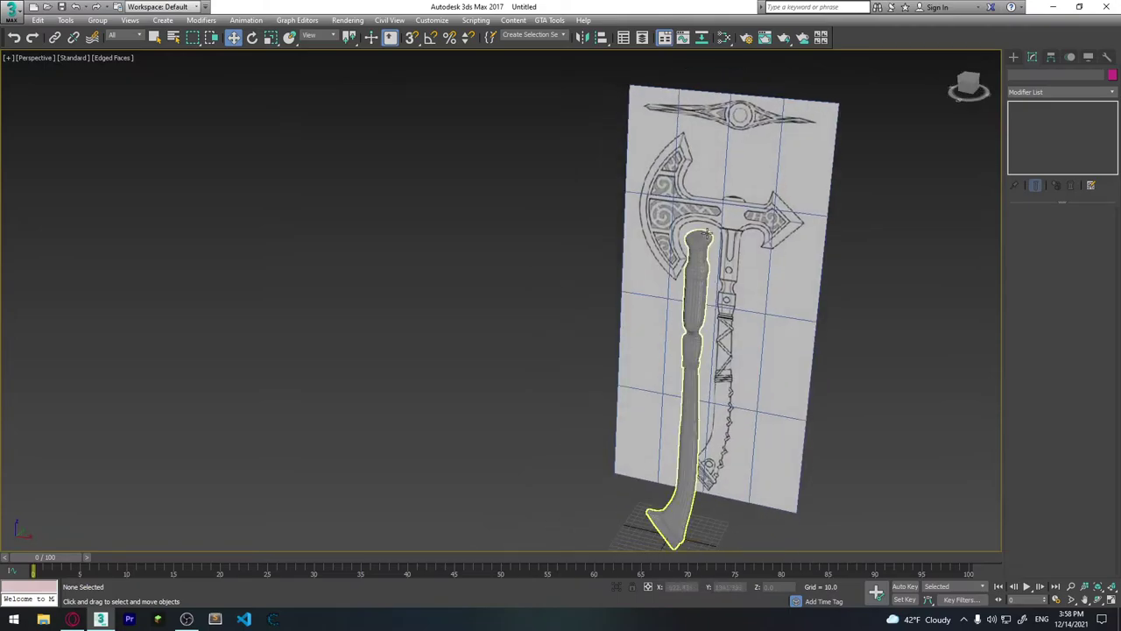
{"action": "scroll", "coordinate": [712, 238], "scroll_direction": "up", "scroll_amount": 5}
{"action": "scroll", "coordinate": [711, 238], "scroll_direction": "down", "scroll_amount": 2}
{"action": "middle_click_drag", "start_coordinate": [686, 321], "coordinate": [698, 210]}
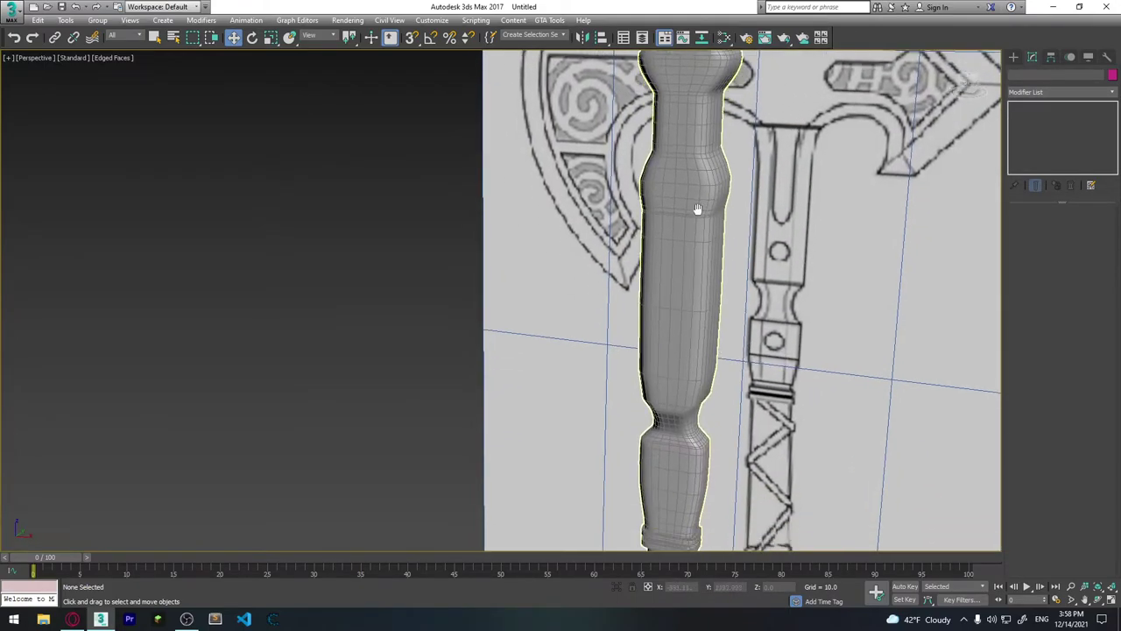
{"action": "mouse_move", "coordinate": [694, 321]}
{"action": "middle_mouse_down"}
{"action": "mouse_move", "coordinate": [721, 228]}
{"action": "mouse_move", "coordinate": [745, 210]}
{"action": "mouse_move", "coordinate": [723, 401]}
{"action": "mouse_move", "coordinate": [726, 208]}
{"action": "mouse_move", "coordinate": [779, 280]}
{"action": "mouse_move", "coordinate": [780, 438]}
{"action": "mouse_move", "coordinate": [751, 533]}
{"action": "middle_mouse_up"}
Frame the handle's flared bottom end over the reference.
{"action": "middle_click_drag", "start_coordinate": [762, 219], "coordinate": [788, 491]}
{"action": "middle_click_drag", "start_coordinate": [789, 350], "coordinate": [842, 374]}
{"action": "scroll", "coordinate": [842, 373], "scroll_direction": "down", "scroll_amount": 2}
{"action": "scroll", "coordinate": [832, 368], "scroll_direction": "down", "scroll_amount": 2}
{"action": "middle_click_drag", "start_coordinate": [802, 525], "coordinate": [807, 307]}
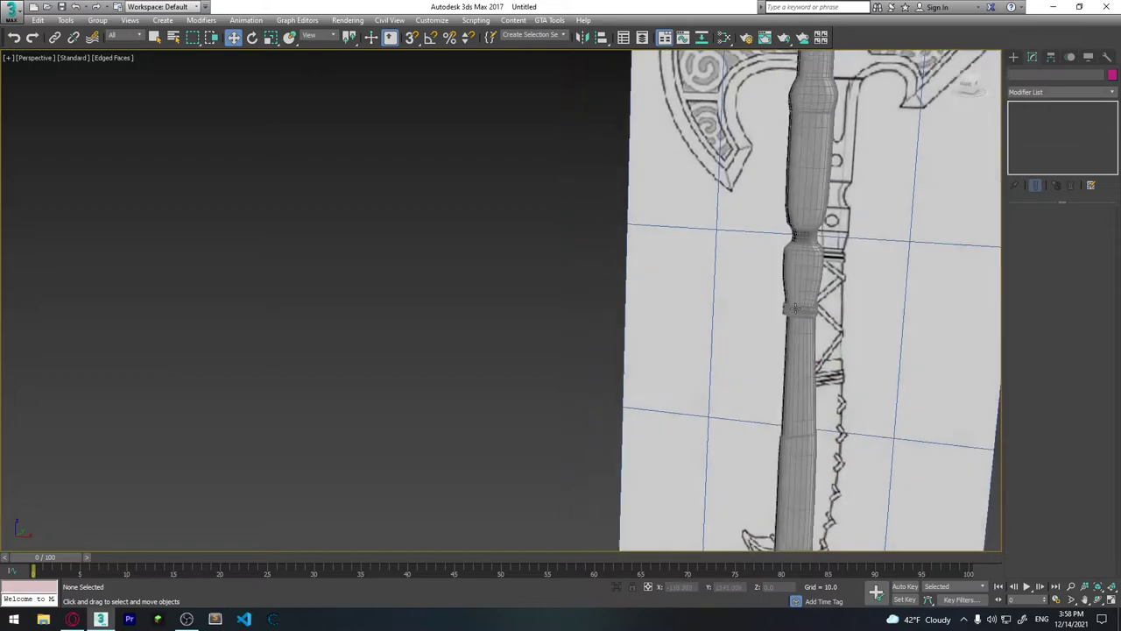
{"action": "scroll", "coordinate": [807, 307], "scroll_direction": "up", "scroll_amount": 1}
{"action": "scroll", "coordinate": [807, 306], "scroll_direction": "down", "scroll_amount": 2}
{"action": "middle_click_drag", "start_coordinate": [788, 368], "coordinate": [777, 400], "text": "alt"}
{"action": "scroll", "coordinate": [776, 401], "scroll_direction": "up", "scroll_amount": 3}
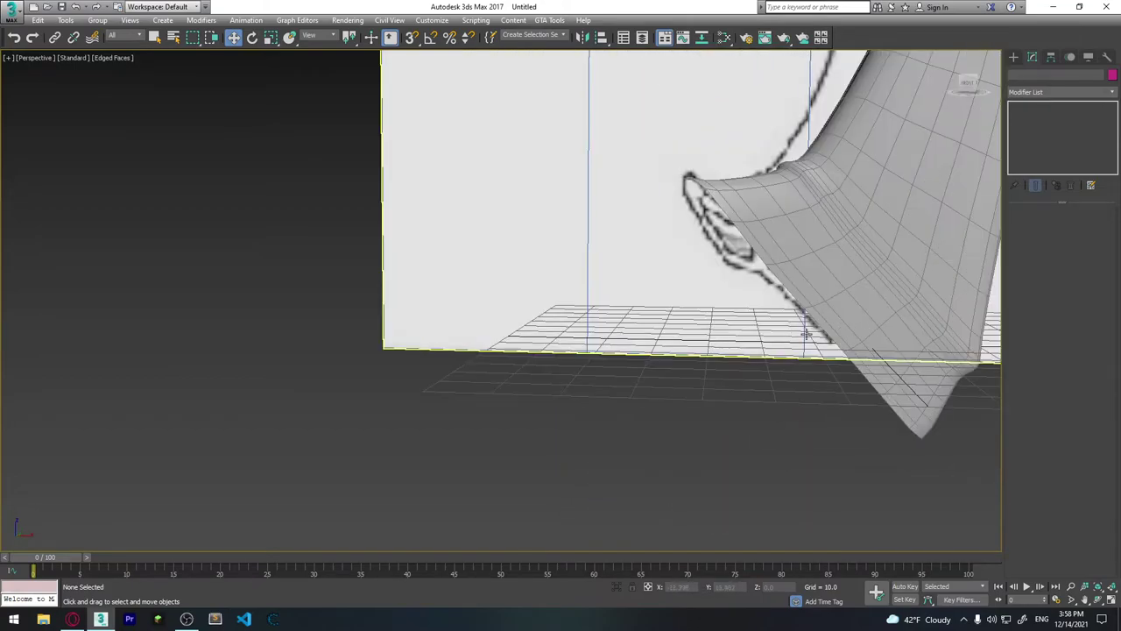
{"action": "scroll", "coordinate": [781, 353], "scroll_direction": "up", "scroll_amount": 2}
{"action": "middle_click_drag", "start_coordinate": [782, 353], "coordinate": [816, 295], "text": "alt"}
Delete the handle's TurboSmooth modifier and drop to the Editable Poly level.
{"action": "left_click", "coordinate": [816, 296]}
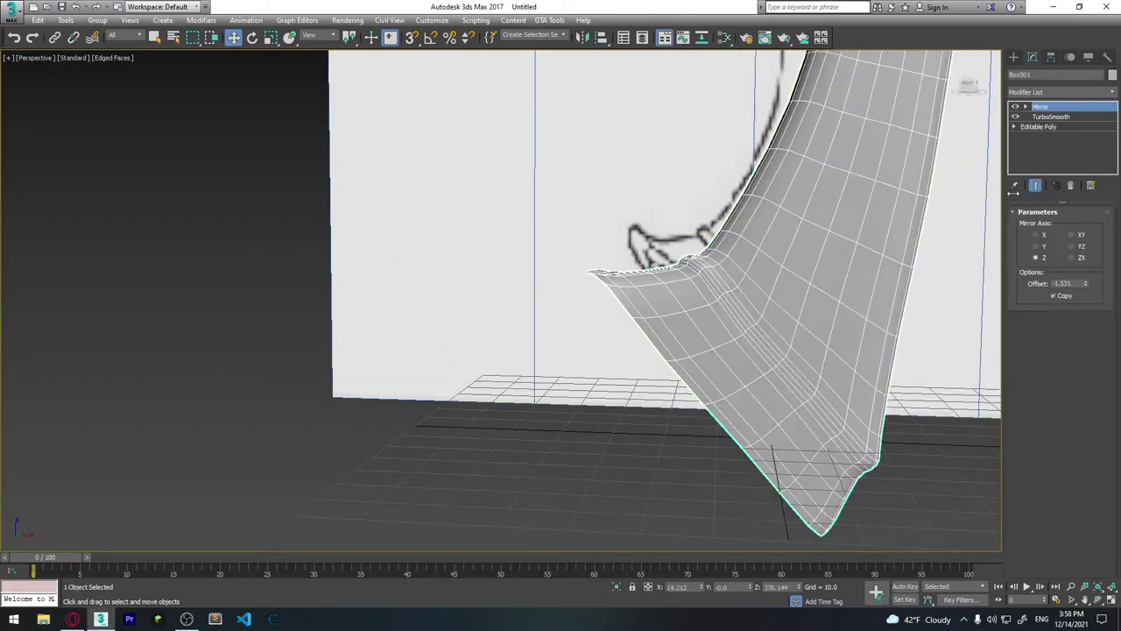
{"action": "left_click", "coordinate": [1016, 116]}
{"action": "left_click", "coordinate": [1060, 117]}
{"action": "right_click", "coordinate": [1071, 117]}
{"action": "left_click", "coordinate": [1032, 136]}
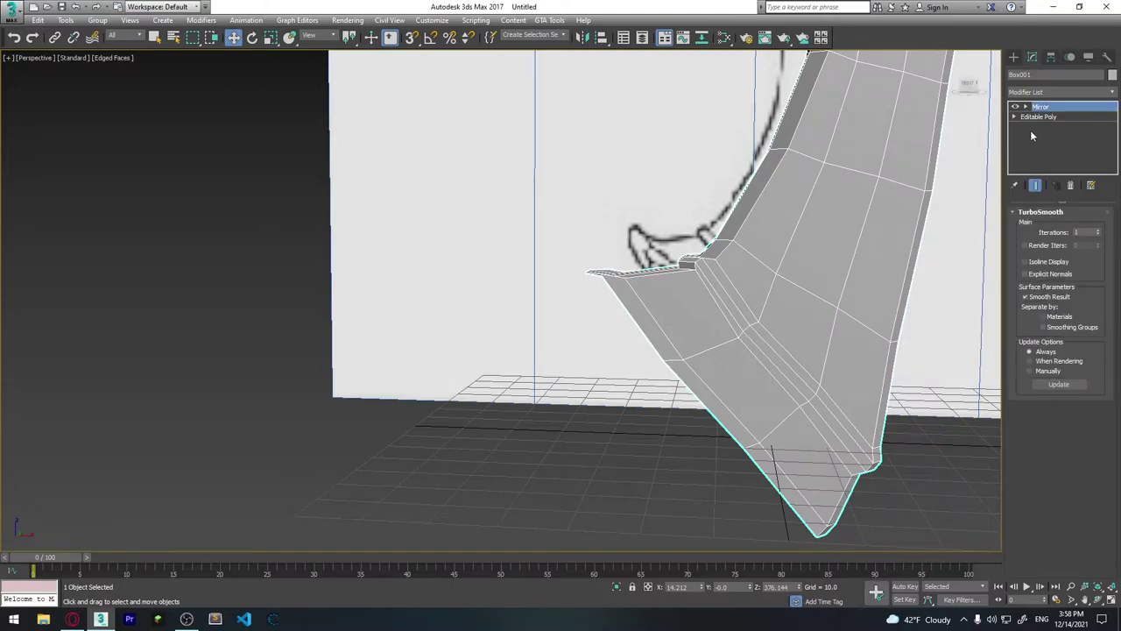
{"action": "left_click", "coordinate": [1038, 117]}
{"action": "middle_click_drag", "start_coordinate": [666, 385], "coordinate": [688, 371], "text": "alt"}
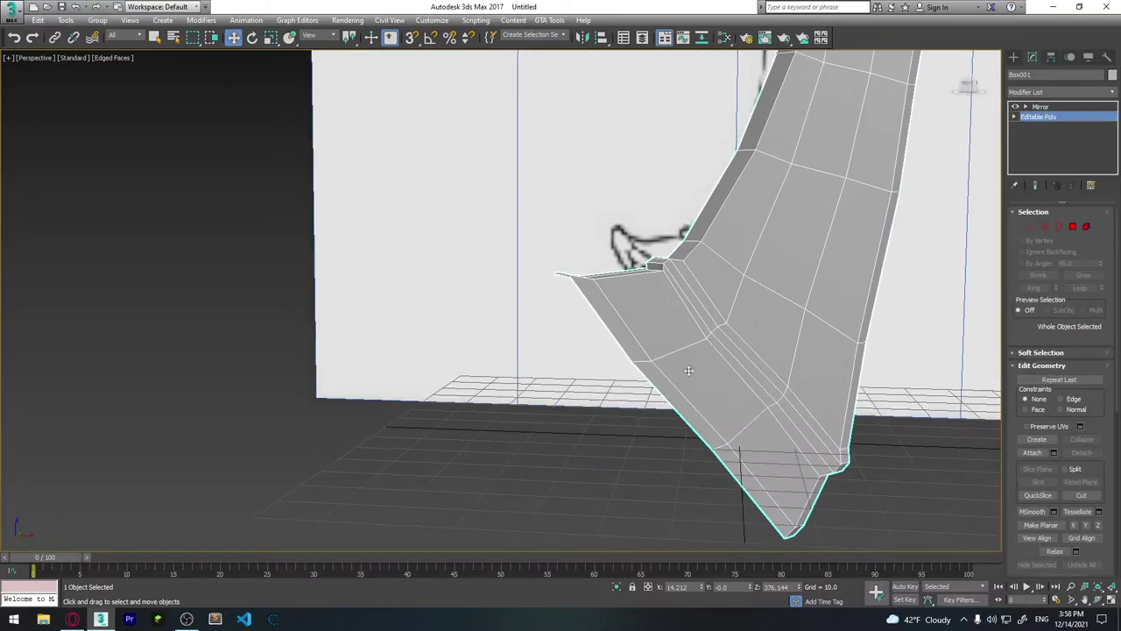
Maximize the Front view with Alt+W and frame the flared end.
{"action": "key", "text": "alt+w"}
{"action": "mouse_move", "coordinate": [769, 262]}
{"action": "middle_mouse_down"}
{"action": "mouse_move", "coordinate": [740, 81]}
{"action": "mouse_move", "coordinate": [756, 76]}
{"action": "middle_mouse_up"}
{"action": "key", "text": "alt+w"}
{"action": "scroll", "coordinate": [549, 245], "scroll_direction": "up", "scroll_amount": 2}
{"action": "scroll", "coordinate": [562, 290], "scroll_direction": "up", "scroll_amount": 2}
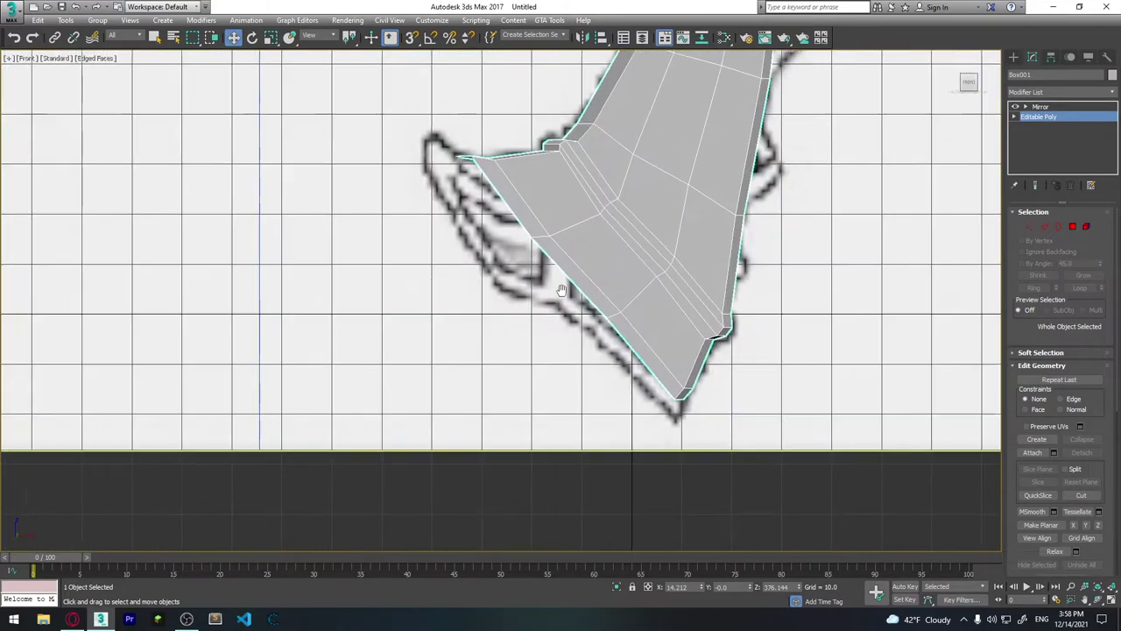
{"action": "middle_click_drag", "start_coordinate": [562, 290], "coordinate": [612, 253]}
{"action": "middle_click_drag", "start_coordinate": [612, 319], "coordinate": [608, 345]}
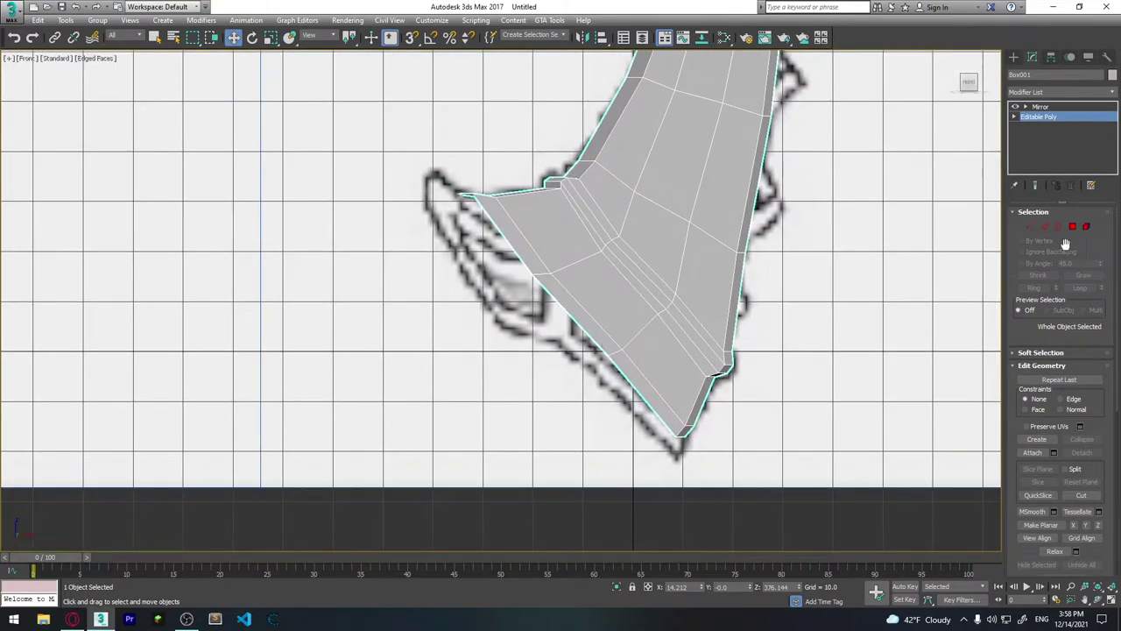
Select the handle's 112 open border edges and orbit to check the flare edge-on.
{"action": "left_click", "coordinate": [1059, 227]}
{"action": "left_click", "coordinate": [560, 306]}
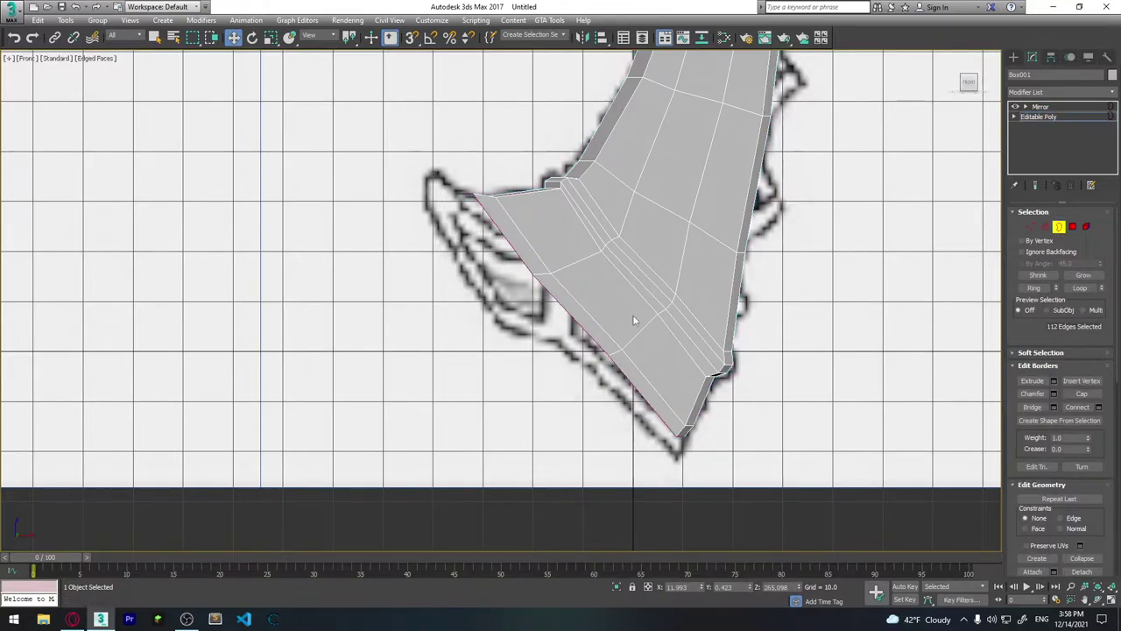
{"action": "scroll", "coordinate": [613, 294], "scroll_direction": "up", "scroll_amount": 2}
{"action": "mouse_move", "coordinate": [600, 271]}
{"action": "middle_mouse_down", "text": "alt"}
{"action": "mouse_move", "coordinate": [738, 284]}
{"action": "mouse_move", "coordinate": [698, 315]}
{"action": "mouse_move", "coordinate": [699, 304]}
{"action": "middle_mouse_up", "text": "alt"}
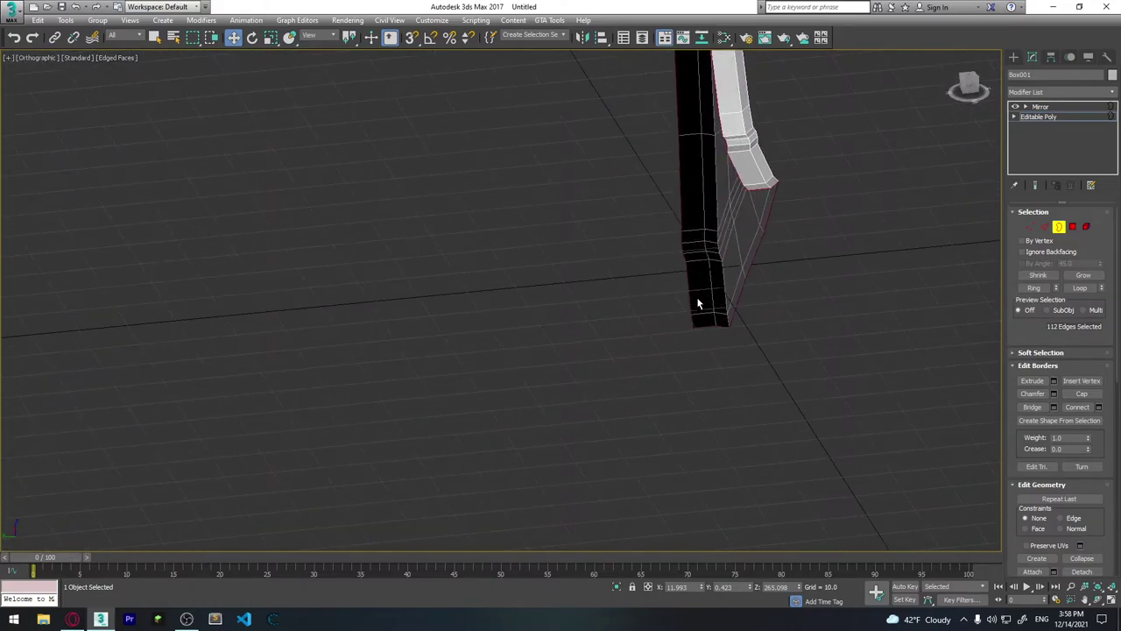
{"action": "mouse_move", "coordinate": [581, 275]}
{"action": "middle_mouse_down", "text": "alt"}
{"action": "mouse_move", "coordinate": [636, 313]}
{"action": "mouse_move", "coordinate": [692, 250]}
{"action": "middle_mouse_up", "text": "alt"}
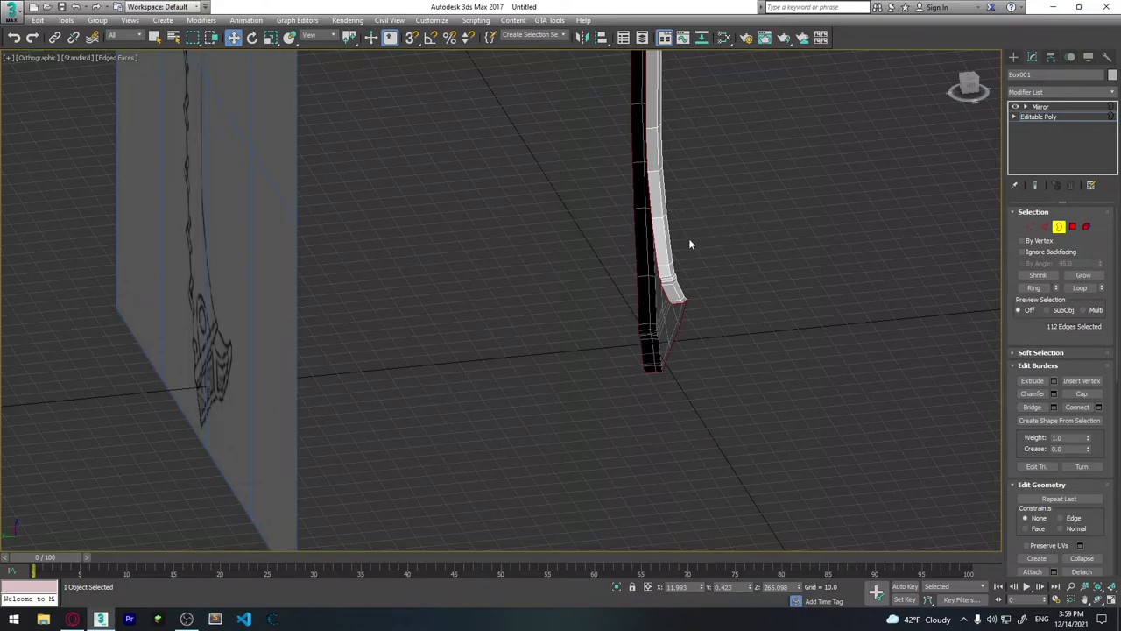
{"action": "middle_click_drag", "start_coordinate": [689, 244], "coordinate": [574, 258]}
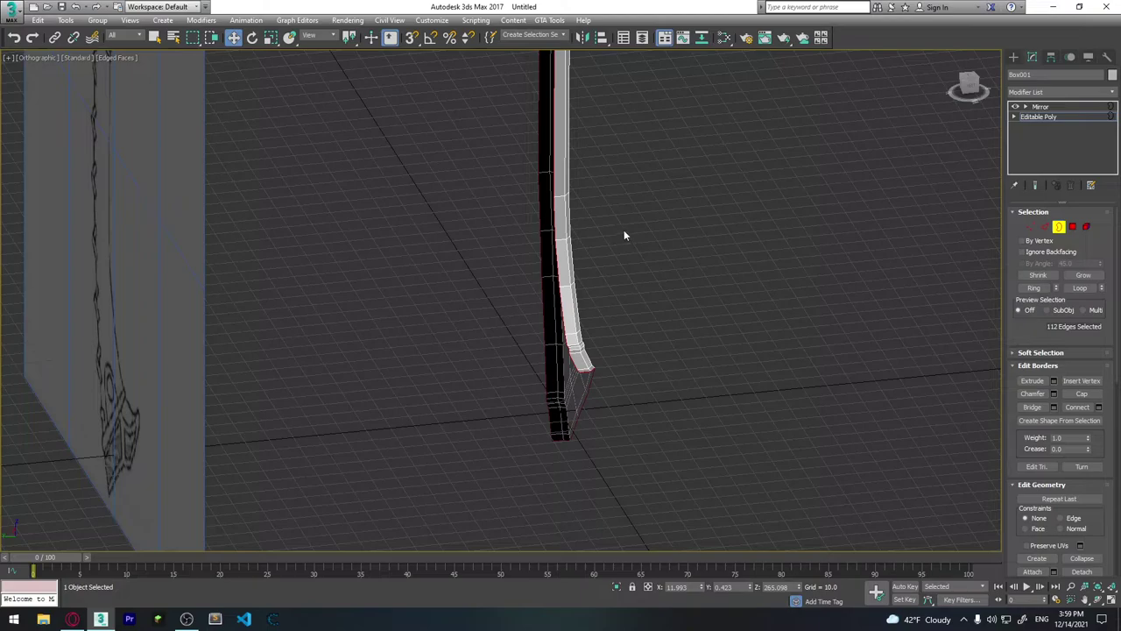
{"action": "middle_click_drag", "start_coordinate": [636, 233], "coordinate": [639, 234], "text": "alt"}
{"action": "scroll", "coordinate": [642, 238], "scroll_direction": "up", "scroll_amount": 2}
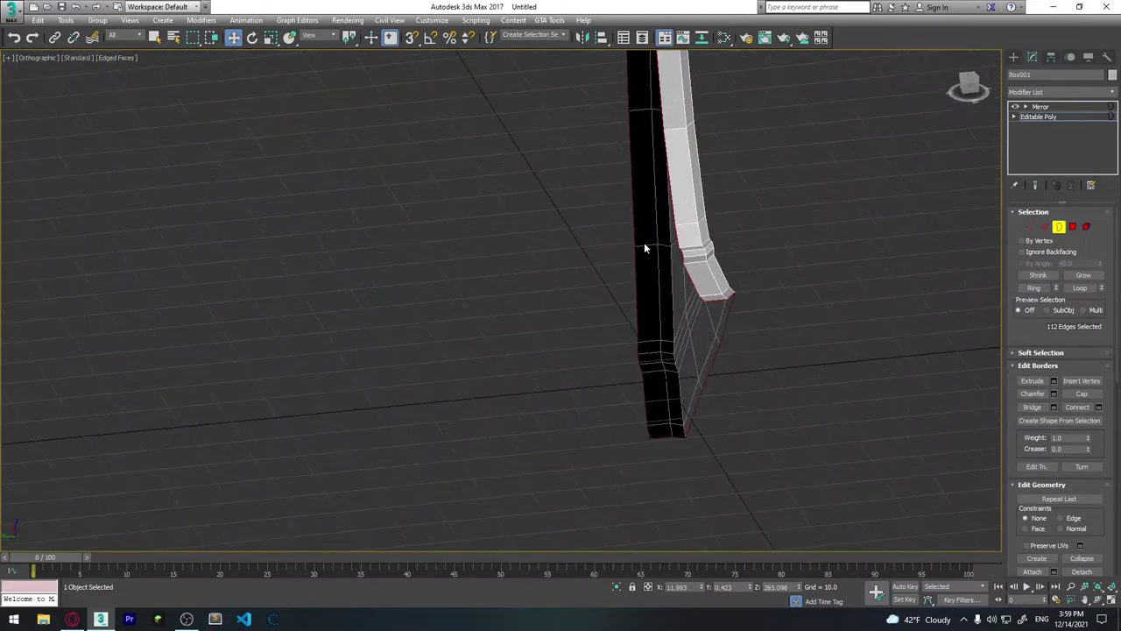
{"action": "scroll", "coordinate": [646, 241], "scroll_direction": "up", "scroll_amount": 1}
Return to the flat front view, reframe it, and inspect the flare from edge-on and three-quarter angles.
{"action": "key", "text": "f"}
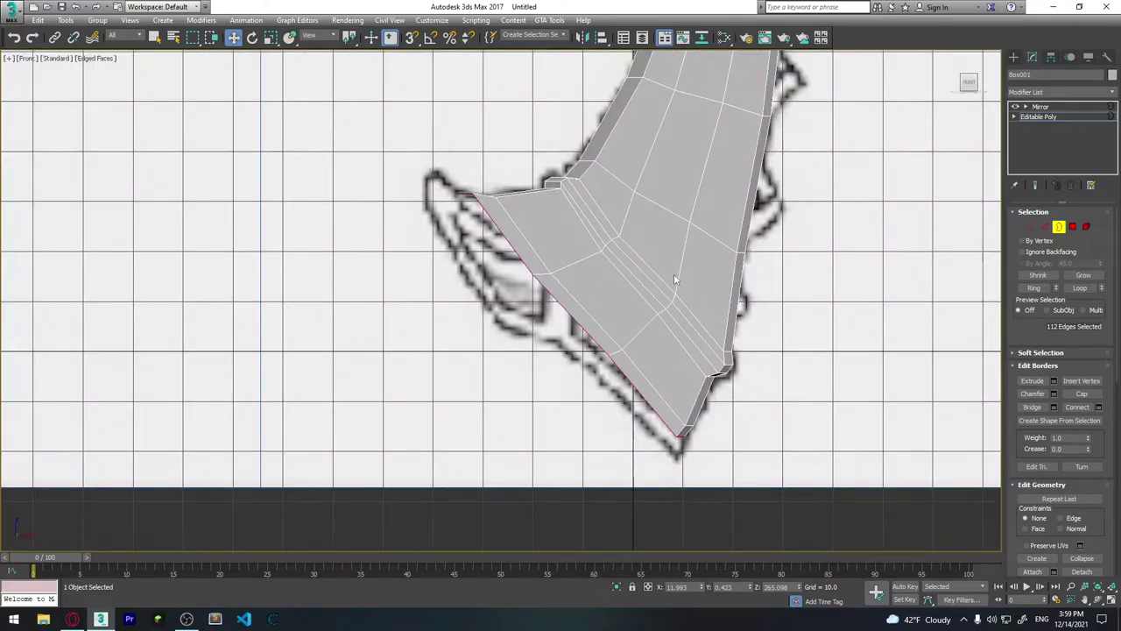
{"action": "scroll", "coordinate": [613, 193], "scroll_direction": "down", "scroll_amount": 2}
{"action": "scroll", "coordinate": [588, 333], "scroll_direction": "down", "scroll_amount": 2}
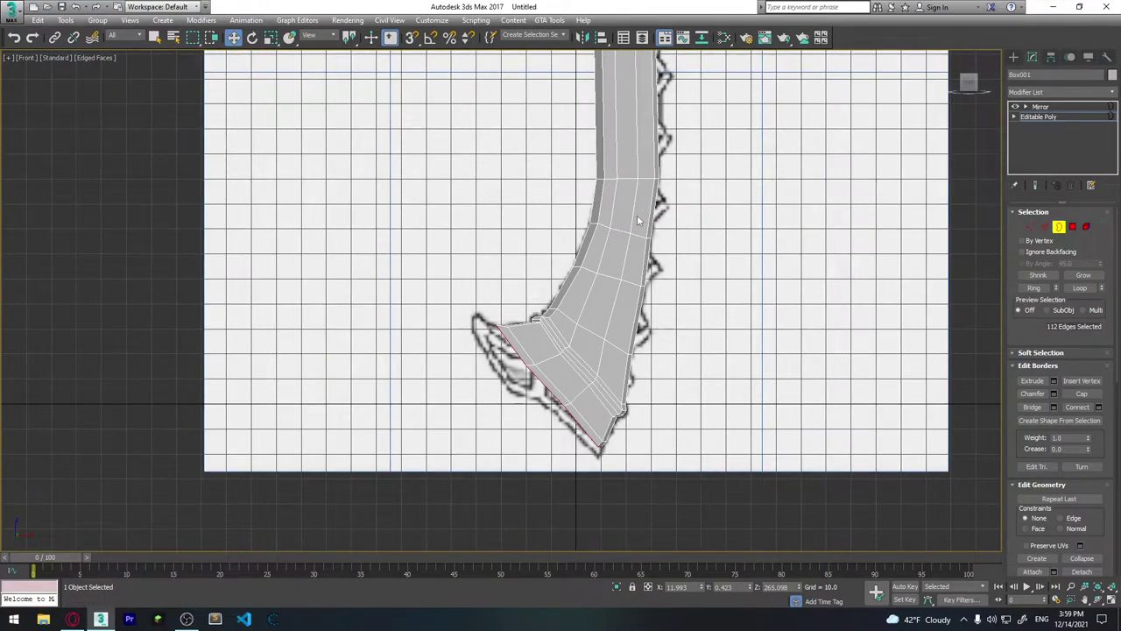
{"action": "scroll", "coordinate": [640, 219], "scroll_direction": "up", "scroll_amount": 2}
{"action": "middle_click_drag", "start_coordinate": [604, 399], "coordinate": [664, 315]}
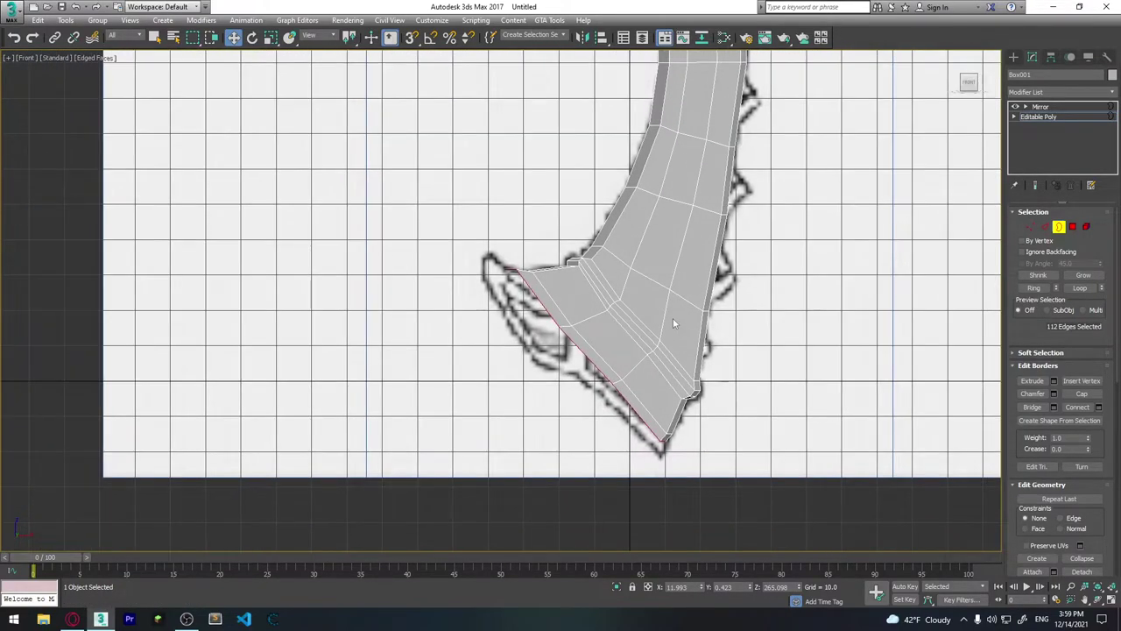
{"action": "scroll", "coordinate": [674, 333], "scroll_direction": "up", "scroll_amount": 1}
{"action": "scroll", "coordinate": [676, 376], "scroll_direction": "up", "scroll_amount": 2}
{"action": "scroll", "coordinate": [673, 421], "scroll_direction": "up", "scroll_amount": 2}
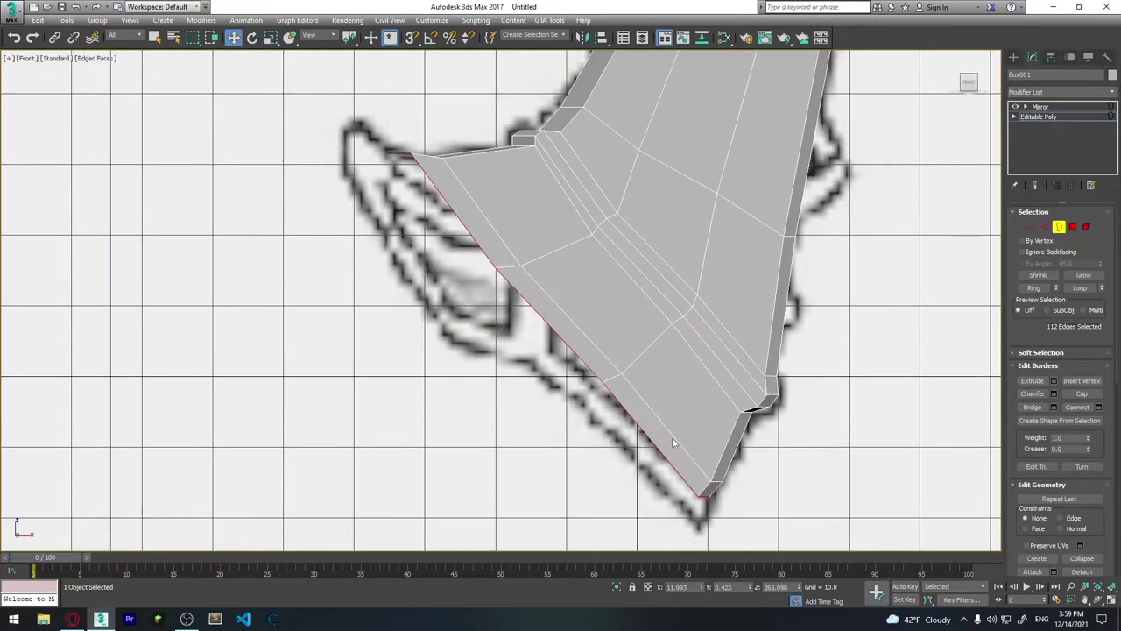
{"action": "middle_click_drag", "start_coordinate": [586, 330], "coordinate": [568, 309]}
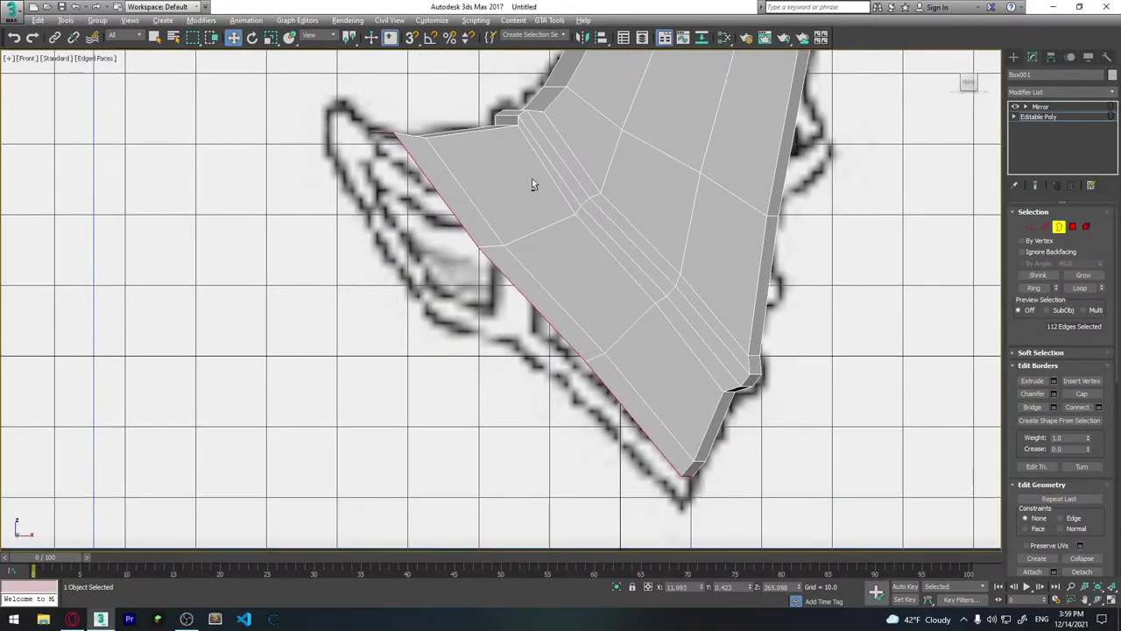
{"action": "mouse_move", "coordinate": [532, 184]}
{"action": "middle_mouse_down", "text": "alt"}
{"action": "mouse_move", "coordinate": [623, 198]}
{"action": "mouse_move", "coordinate": [671, 157]}
{"action": "mouse_move", "coordinate": [749, 360]}
{"action": "middle_mouse_up", "text": "alt"}
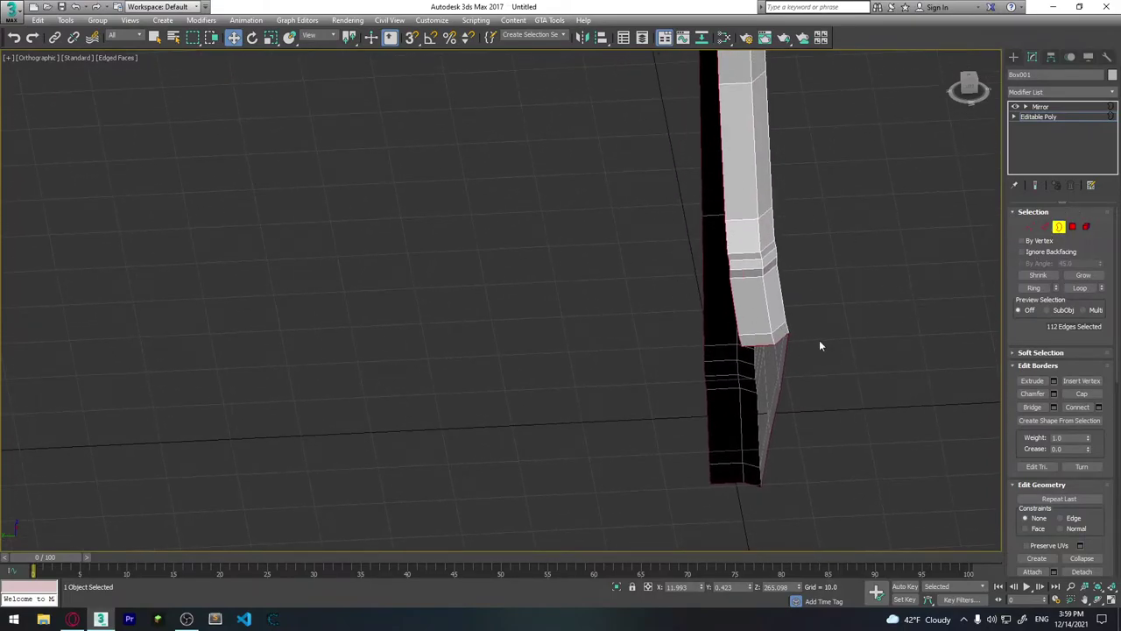
{"action": "middle_click_drag", "start_coordinate": [835, 321], "coordinate": [788, 293], "text": "alt"}
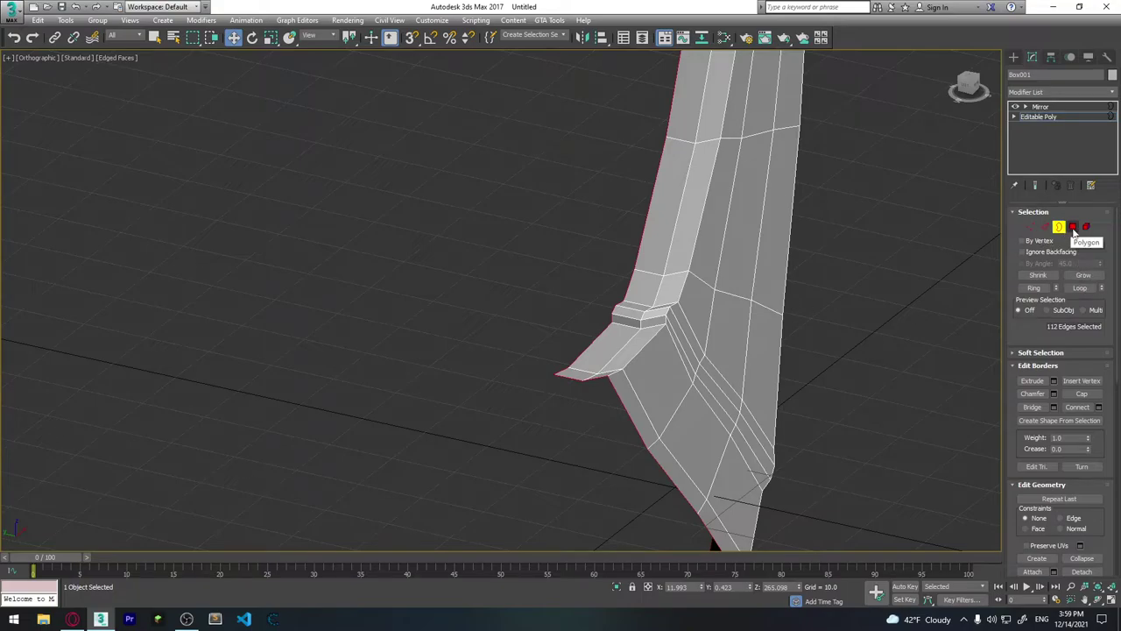
Select the chain of seven edges along the flare's slanted outer rim.
{"action": "left_click", "coordinate": [1046, 228]}
{"action": "mouse_move", "coordinate": [620, 390]}
{"action": "middle_mouse_down", "text": "alt"}
{"action": "mouse_move", "coordinate": [614, 333]}
{"action": "mouse_move", "coordinate": [620, 355]}
{"action": "middle_mouse_up", "text": "alt"}
{"action": "left_click", "coordinate": [584, 328]}
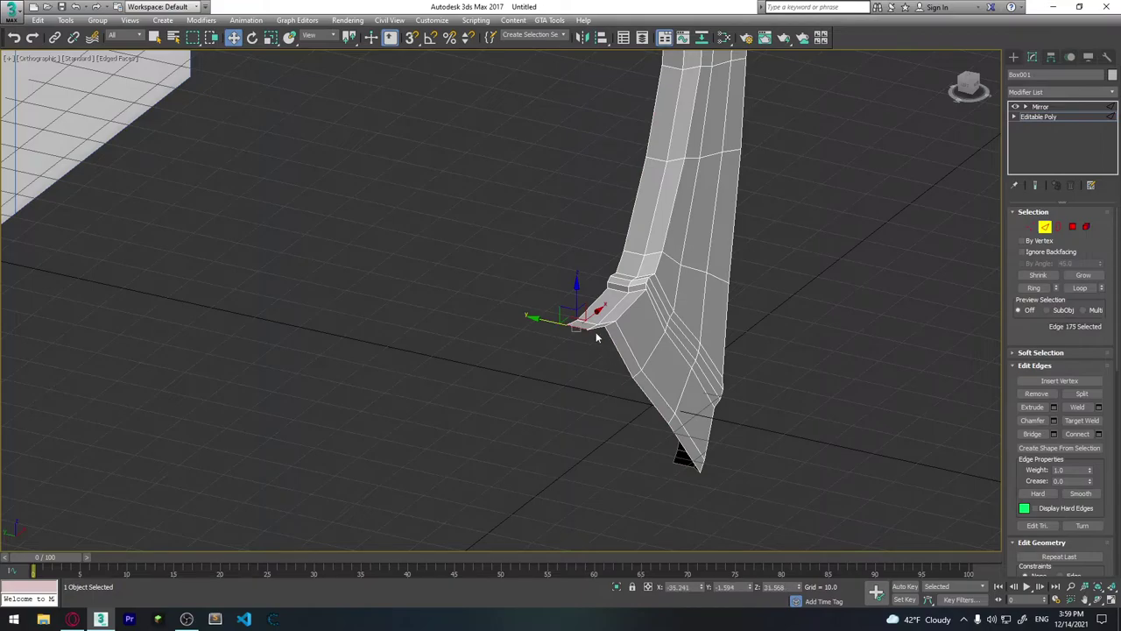
{"action": "left_click", "coordinate": [594, 326], "text": "ctrl"}
{"action": "left_click", "coordinate": [619, 354], "text": "ctrl"}
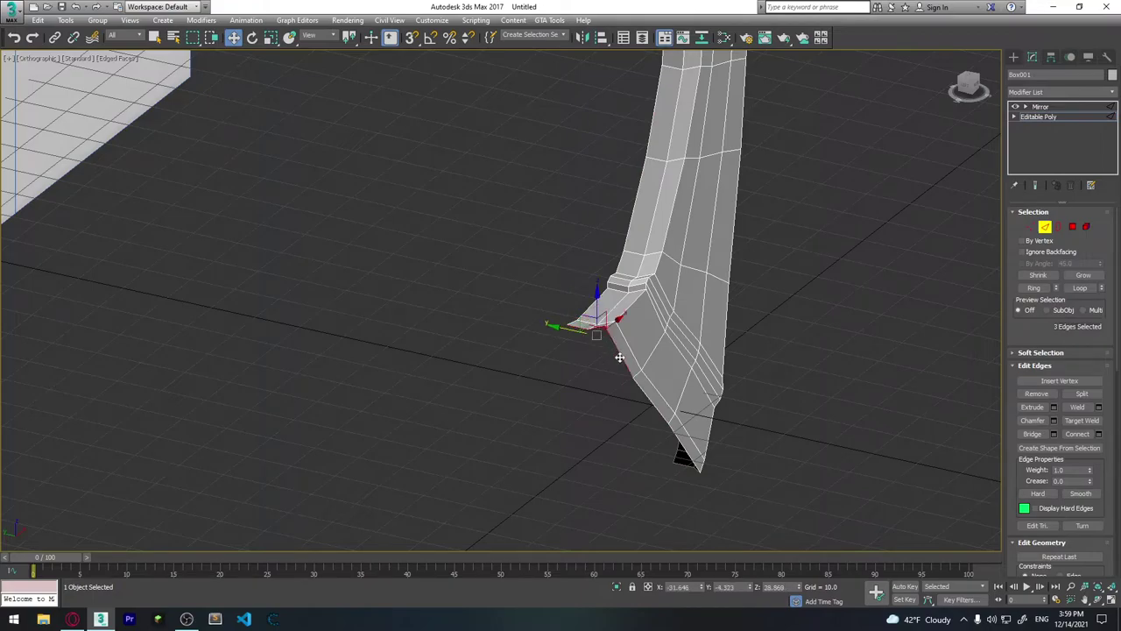
{"action": "left_click", "coordinate": [658, 413], "text": "ctrl"}
{"action": "left_click", "coordinate": [682, 443], "text": "ctrl"}
{"action": "mouse_move", "coordinate": [721, 469]}
{"action": "middle_mouse_down", "text": "alt"}
{"action": "mouse_move", "coordinate": [726, 428]}
{"action": "mouse_move", "coordinate": [755, 442]}
{"action": "middle_mouse_up", "text": "alt"}
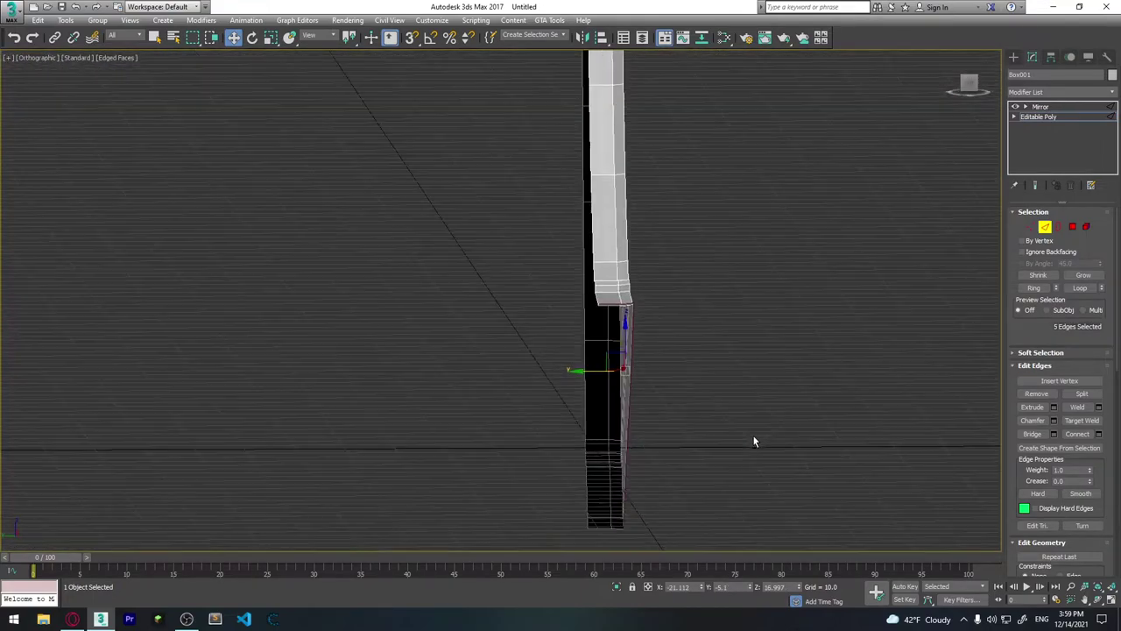
{"action": "left_click", "coordinate": [601, 531], "text": "ctrl"}
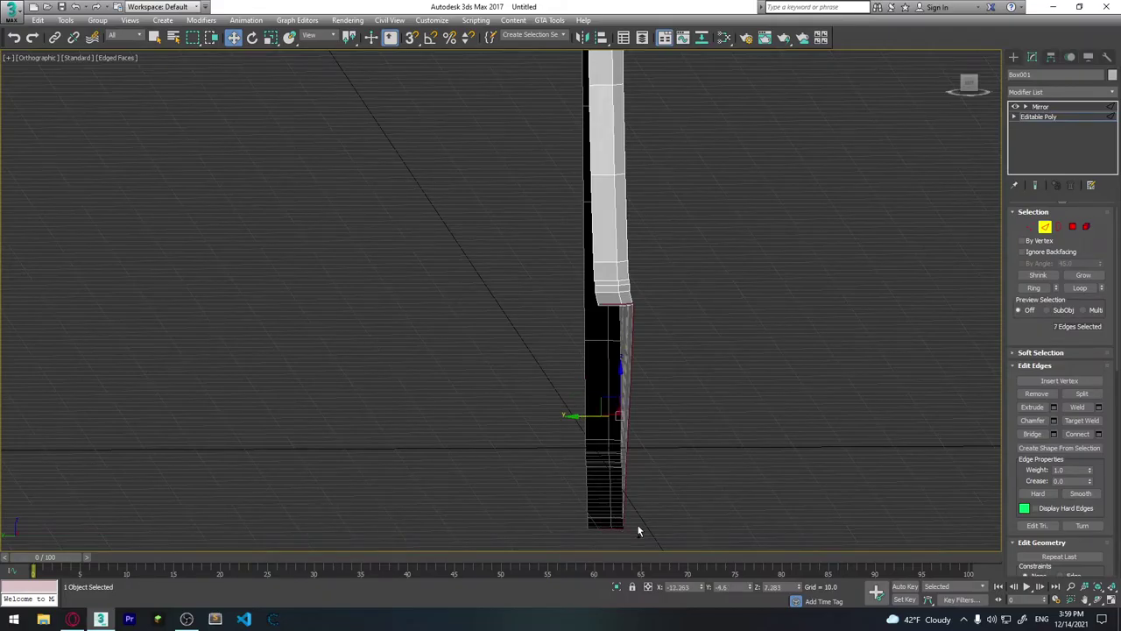
{"action": "mouse_move", "coordinate": [638, 528]}
{"action": "middle_mouse_down", "text": "alt"}
{"action": "mouse_move", "coordinate": [633, 491]}
{"action": "mouse_move", "coordinate": [596, 477]}
{"action": "mouse_move", "coordinate": [575, 490]}
{"action": "mouse_move", "coordinate": [659, 401]}
{"action": "middle_mouse_up", "text": "alt"}
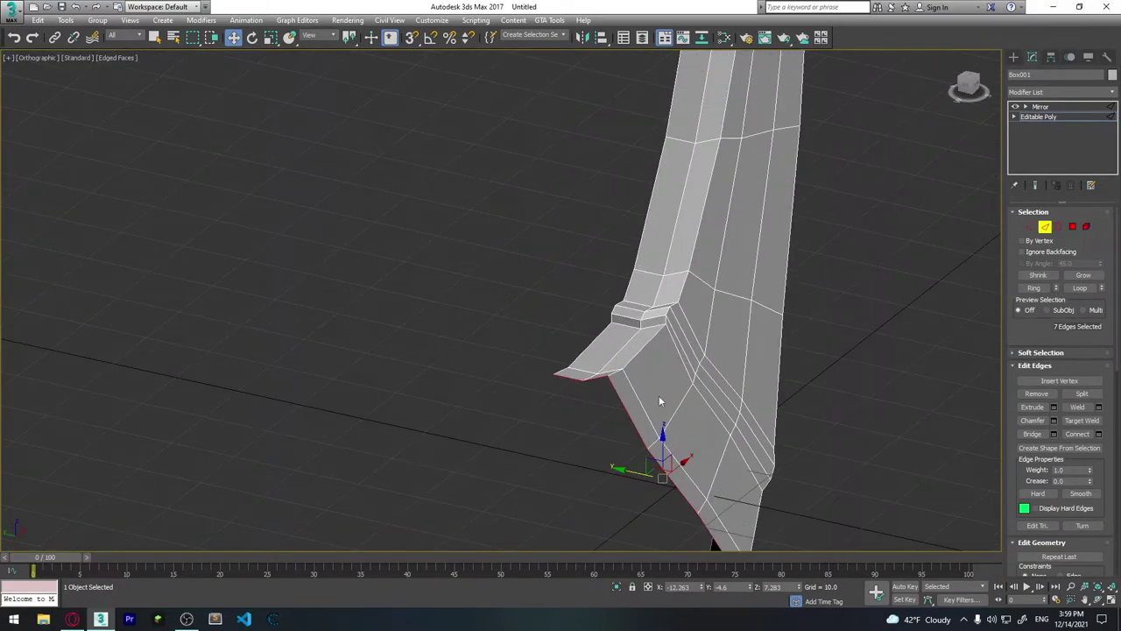
Move the edge chain left and down in the front view, then enable See-Through with Alt+X.
{"action": "key", "text": "f"}
{"action": "key", "text": "alt+w"}
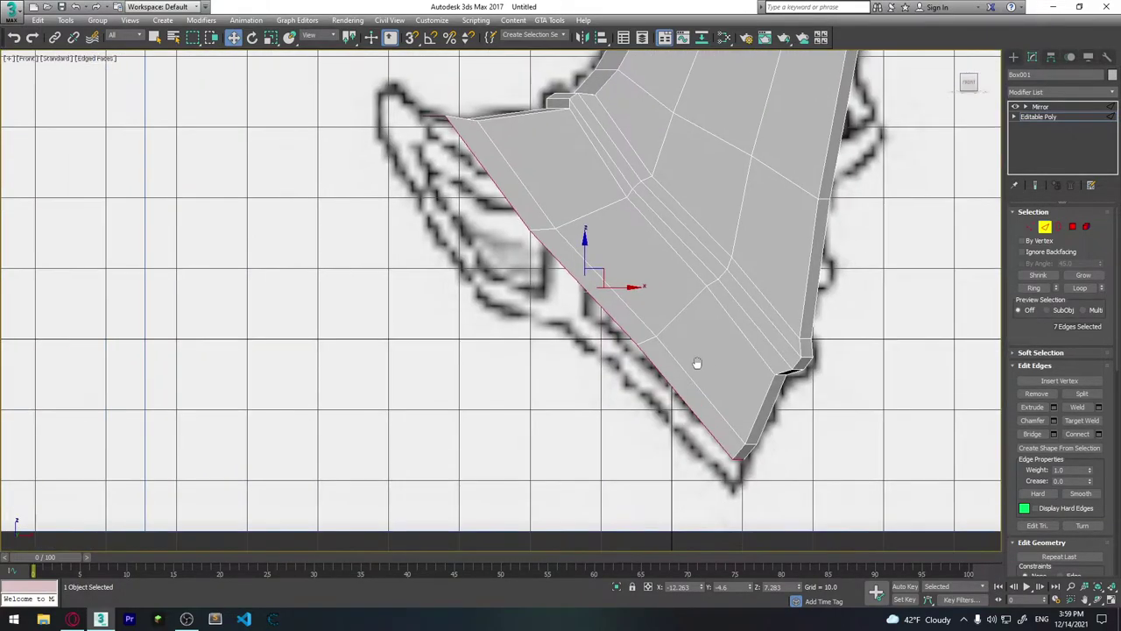
{"action": "left_click_drag", "start_coordinate": [622, 333], "coordinate": [570, 333]}
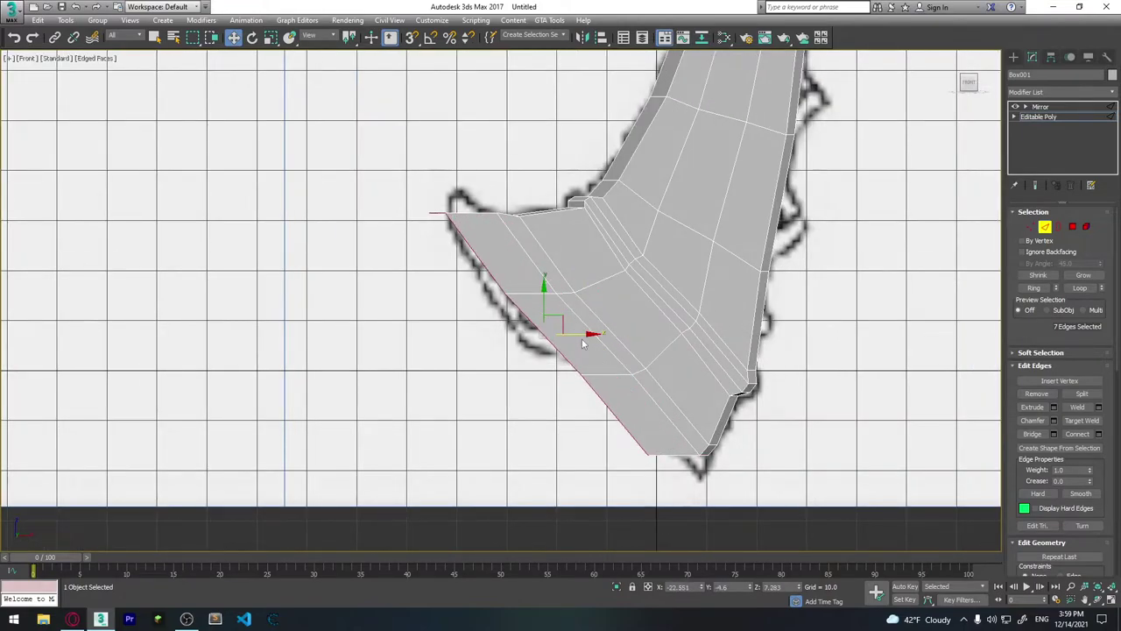
{"action": "left_click_drag", "start_coordinate": [543, 307], "coordinate": [552, 348]}
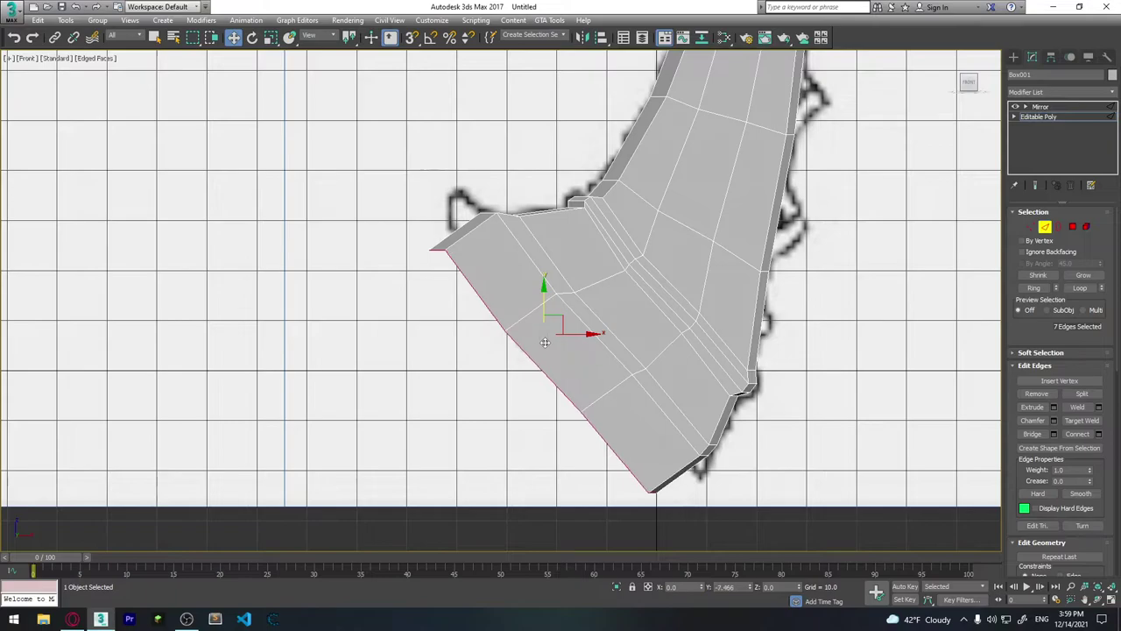
{"action": "scroll", "coordinate": [551, 348], "scroll_direction": "up", "scroll_amount": 2}
{"action": "scroll", "coordinate": [535, 303], "scroll_direction": "up", "scroll_amount": 2}
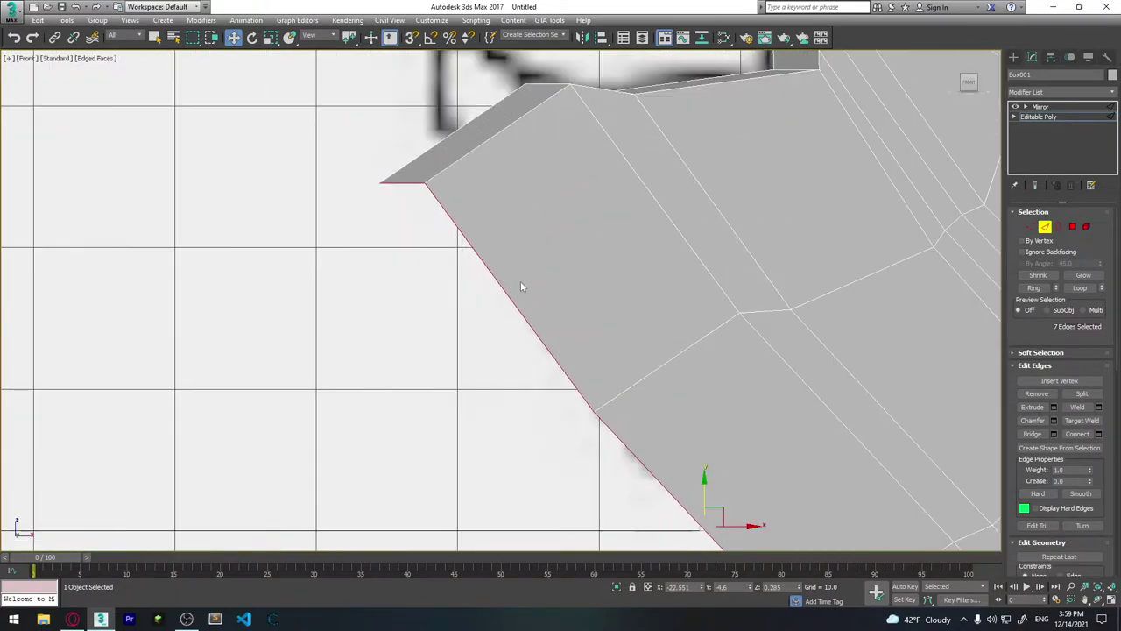
{"action": "scroll", "coordinate": [521, 281], "scroll_direction": "down", "scroll_amount": 2}
{"action": "key", "text": "alt+x"}
{"action": "scroll", "coordinate": [462, 282], "scroll_direction": "up", "scroll_amount": 2}
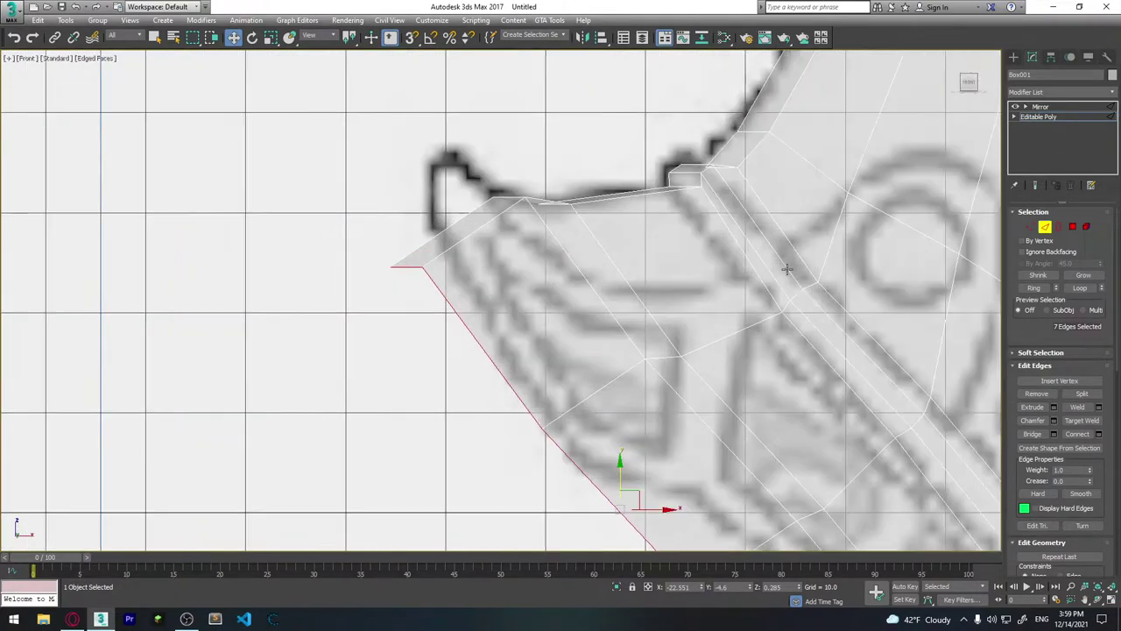
Move the flare's left-edge and tip vertices onto the reference outline.
{"action": "left_click", "coordinate": [1029, 227]}
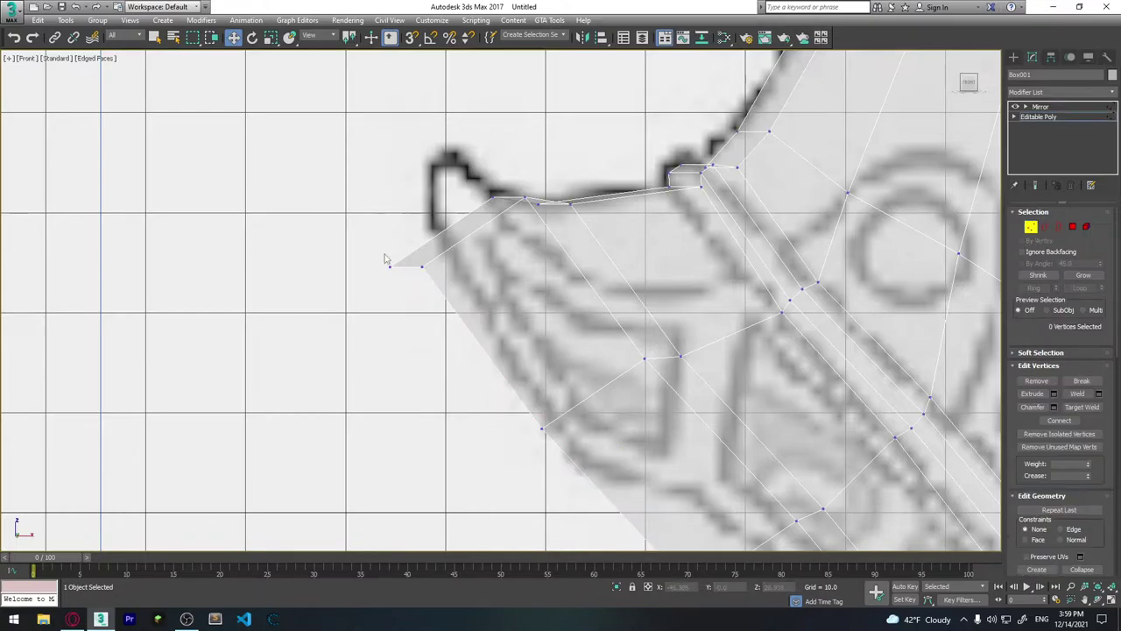
{"action": "mouse_move", "coordinate": [385, 259]}
{"action": "left_mouse_down"}
{"action": "mouse_move", "coordinate": [426, 248]}
{"action": "mouse_move", "coordinate": [482, 181]}
{"action": "mouse_move", "coordinate": [425, 153]}
{"action": "mouse_move", "coordinate": [439, 111]}
{"action": "left_mouse_up"}
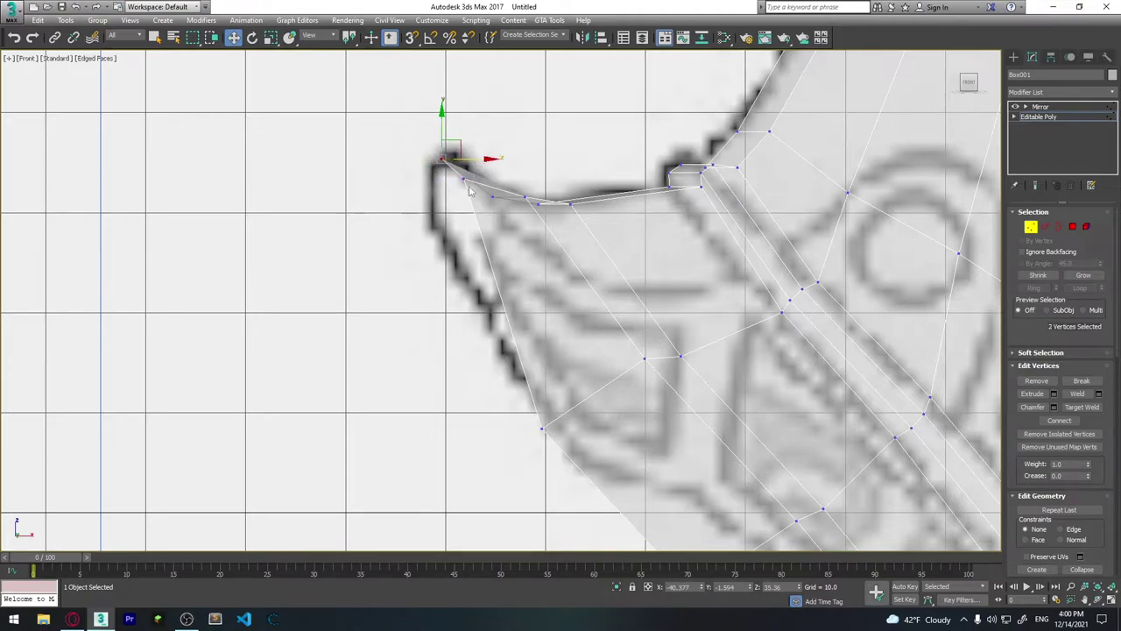
{"action": "left_click", "coordinate": [464, 177]}
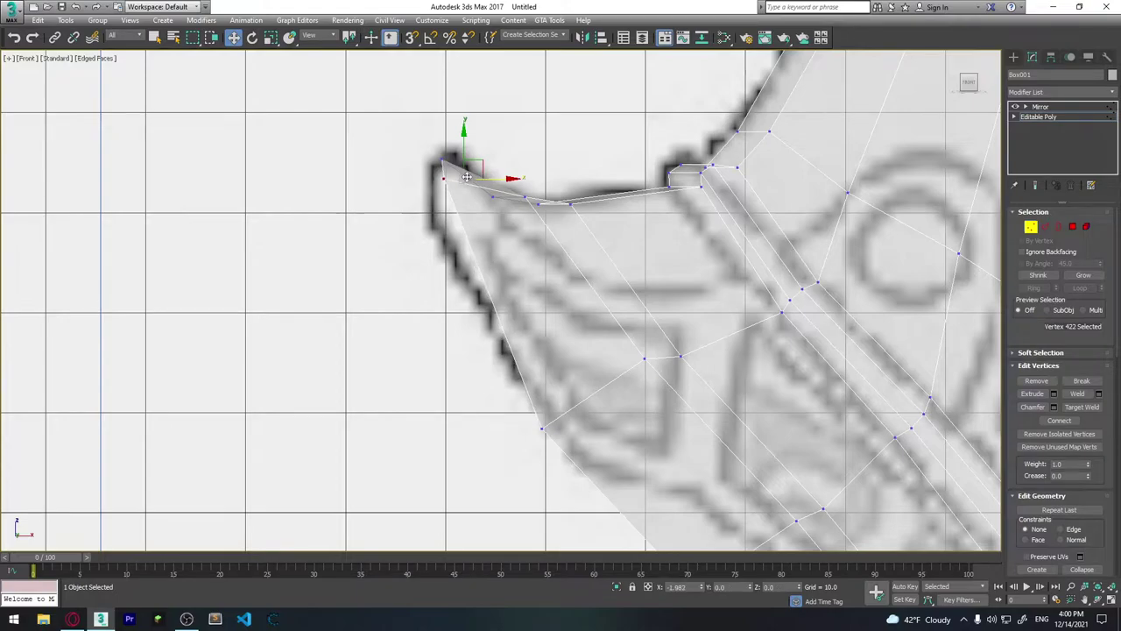
{"action": "middle_click_drag", "start_coordinate": [543, 408], "coordinate": [472, 308]}
{"action": "left_click", "coordinate": [471, 309]}
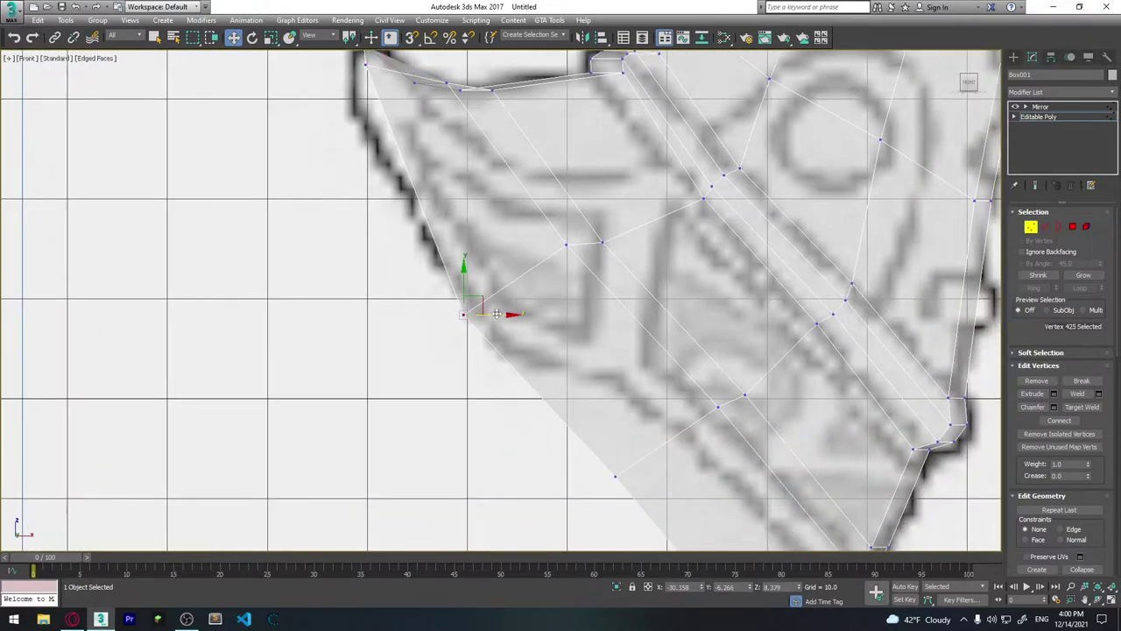
{"action": "left_click_drag", "start_coordinate": [497, 313], "coordinate": [515, 303]}
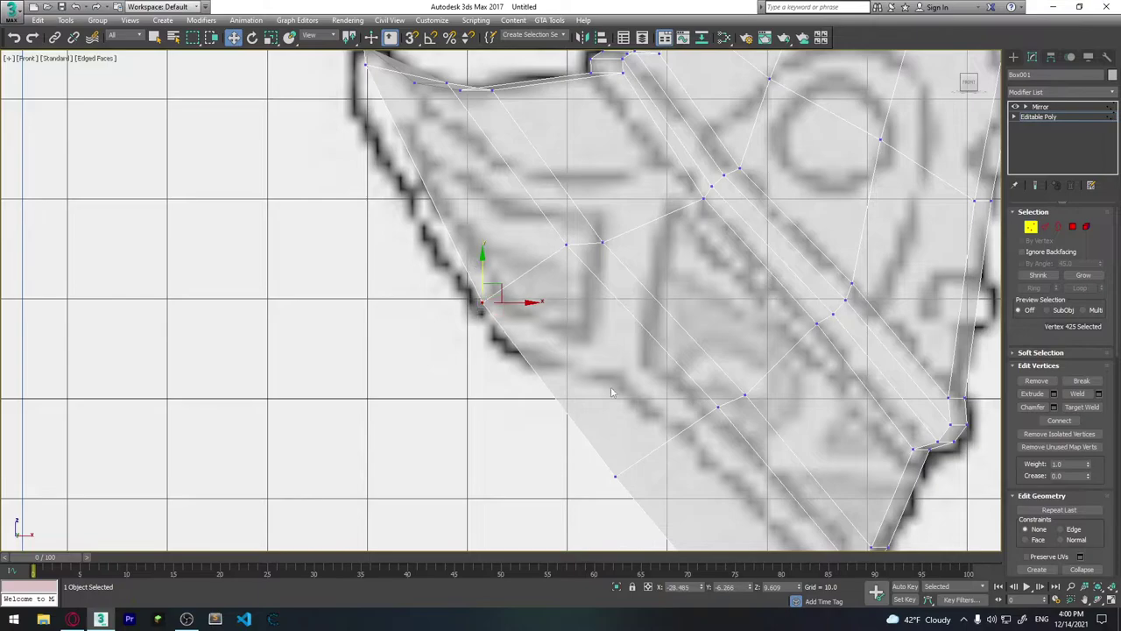
{"action": "middle_click_drag", "start_coordinate": [611, 392], "coordinate": [484, 231]}
{"action": "left_click", "coordinate": [488, 313]}
{"action": "mouse_move", "coordinate": [508, 300]}
{"action": "left_mouse_down"}
{"action": "mouse_move", "coordinate": [567, 301]}
{"action": "mouse_move", "coordinate": [567, 265]}
{"action": "left_mouse_up"}
{"action": "middle_click_drag", "start_coordinate": [640, 388], "coordinate": [547, 272]}
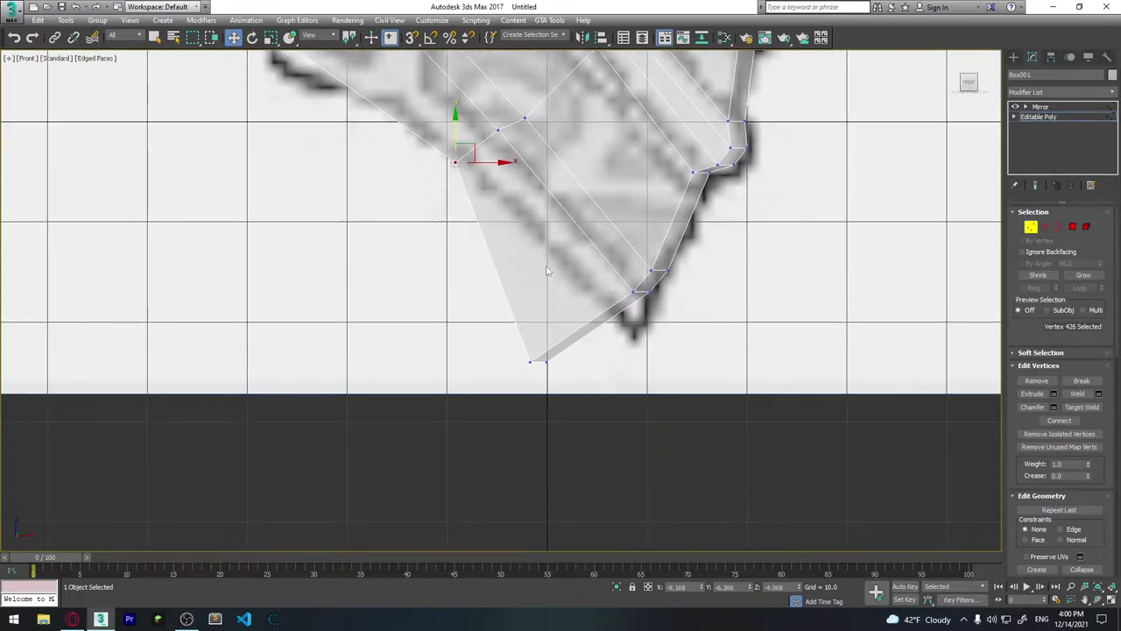
{"action": "mouse_move", "coordinate": [616, 405]}
{"action": "left_mouse_down"}
{"action": "mouse_move", "coordinate": [676, 342]}
{"action": "mouse_move", "coordinate": [632, 302]}
{"action": "left_mouse_up"}
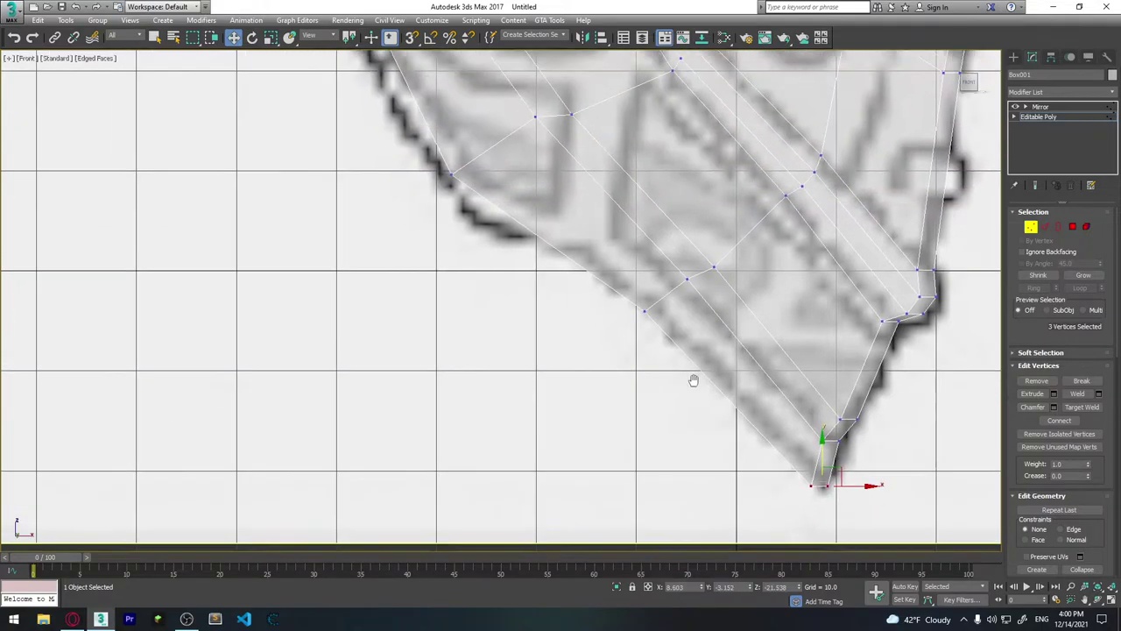
Nudge two interior vertices of the flare into place.
{"action": "scroll", "coordinate": [631, 324], "scroll_direction": "up", "scroll_amount": 2}
{"action": "mouse_move", "coordinate": [506, 270]}
{"action": "middle_mouse_down"}
{"action": "mouse_move", "coordinate": [530, 337]}
{"action": "mouse_move", "coordinate": [519, 318]}
{"action": "middle_mouse_up"}
{"action": "left_click", "coordinate": [526, 215]}
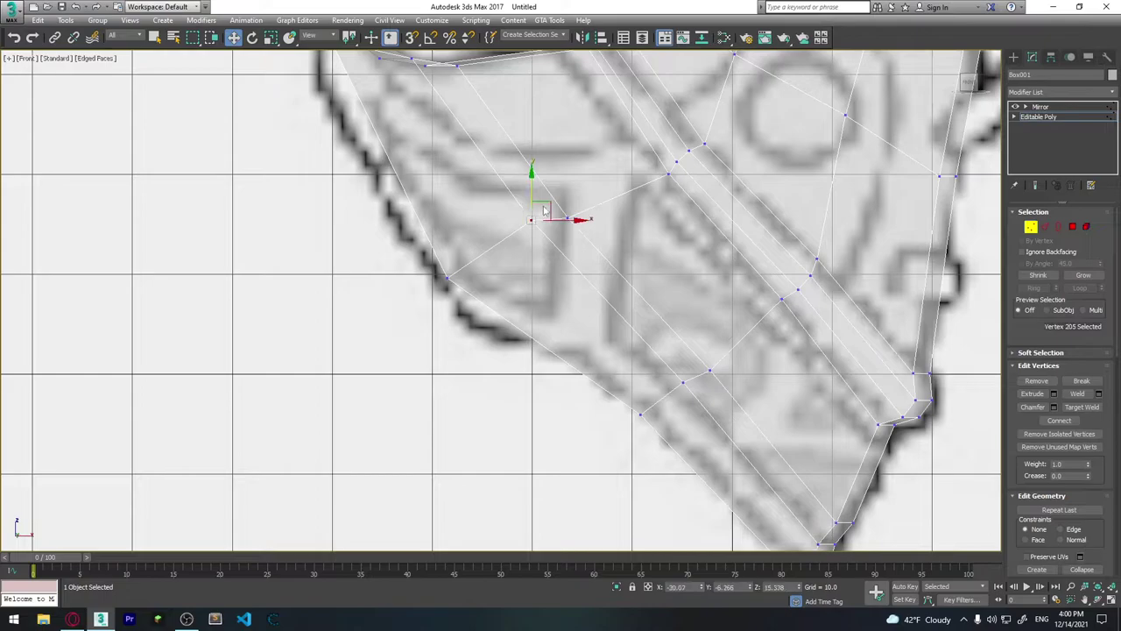
{"action": "mouse_move", "coordinate": [532, 219]}
{"action": "left_mouse_down"}
{"action": "mouse_move", "coordinate": [542, 217]}
{"action": "mouse_move", "coordinate": [534, 213]}
{"action": "left_mouse_up"}
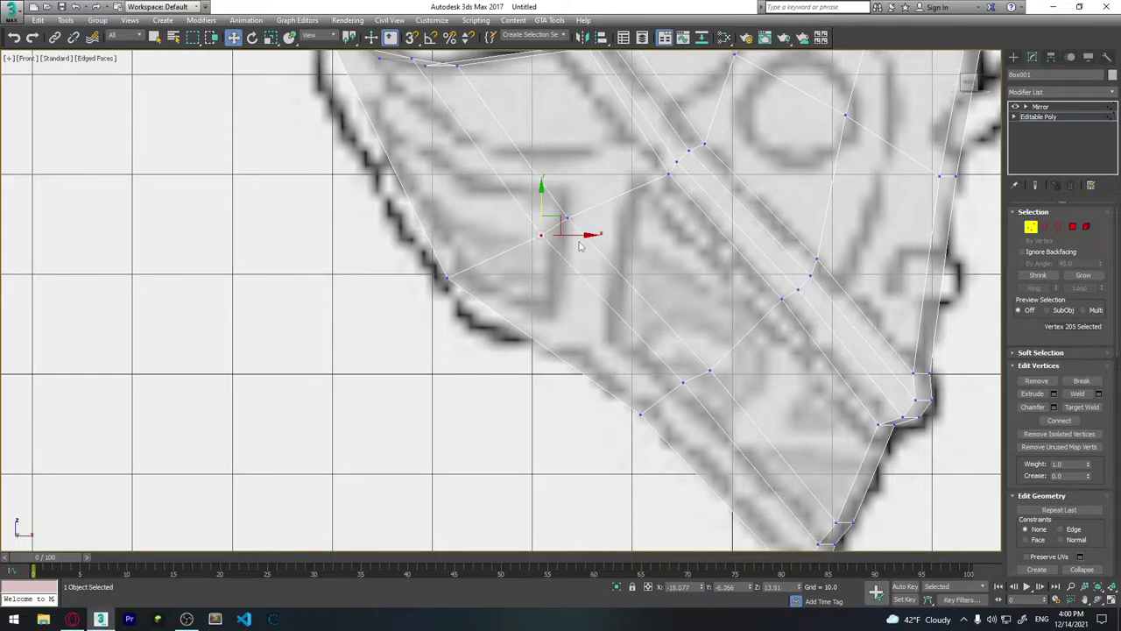
{"action": "middle_click_drag", "start_coordinate": [687, 398], "coordinate": [631, 297]}
{"action": "left_click", "coordinate": [628, 283]}
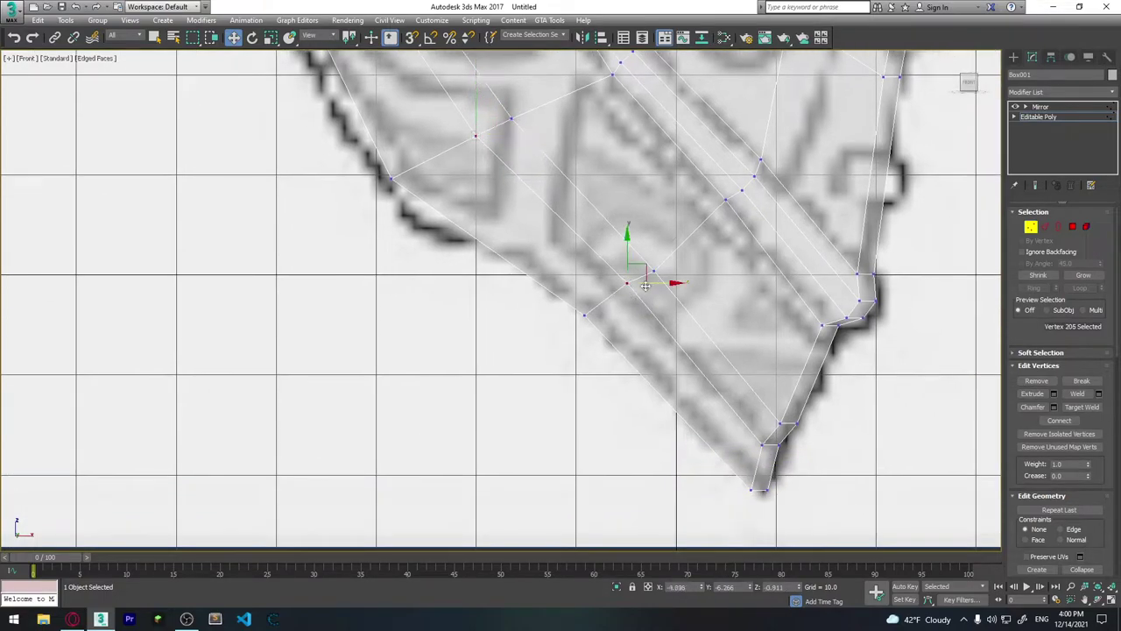
{"action": "left_click_drag", "start_coordinate": [625, 257], "coordinate": [613, 265]}
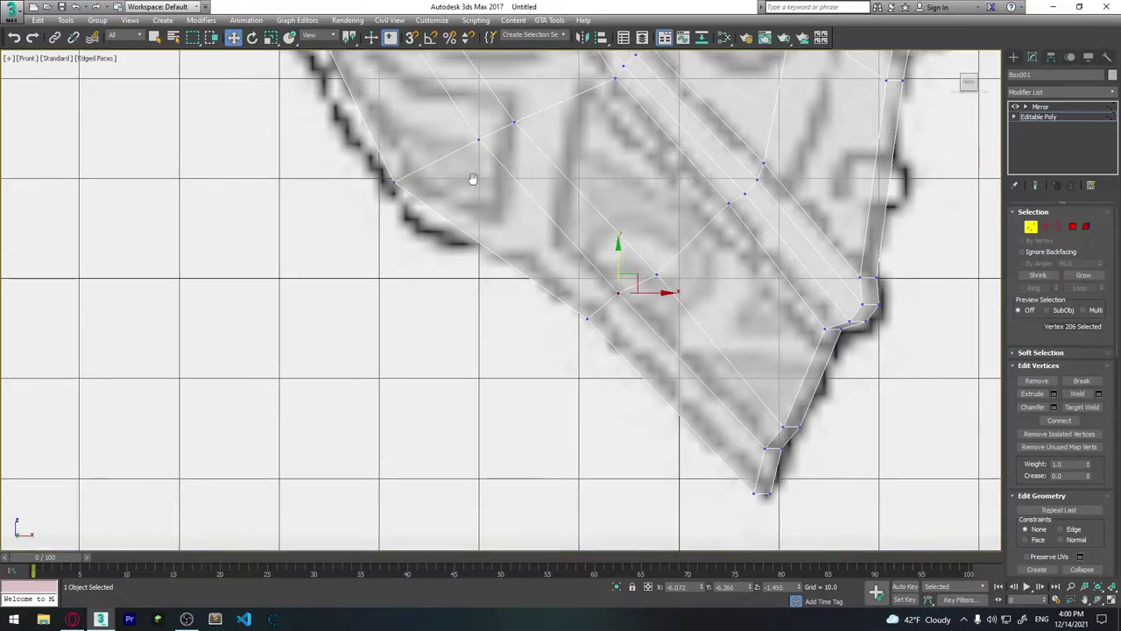
Lower the flare's top corner vertex onto the reference outline.
{"action": "middle_click_drag", "start_coordinate": [397, 117], "coordinate": [486, 243]}
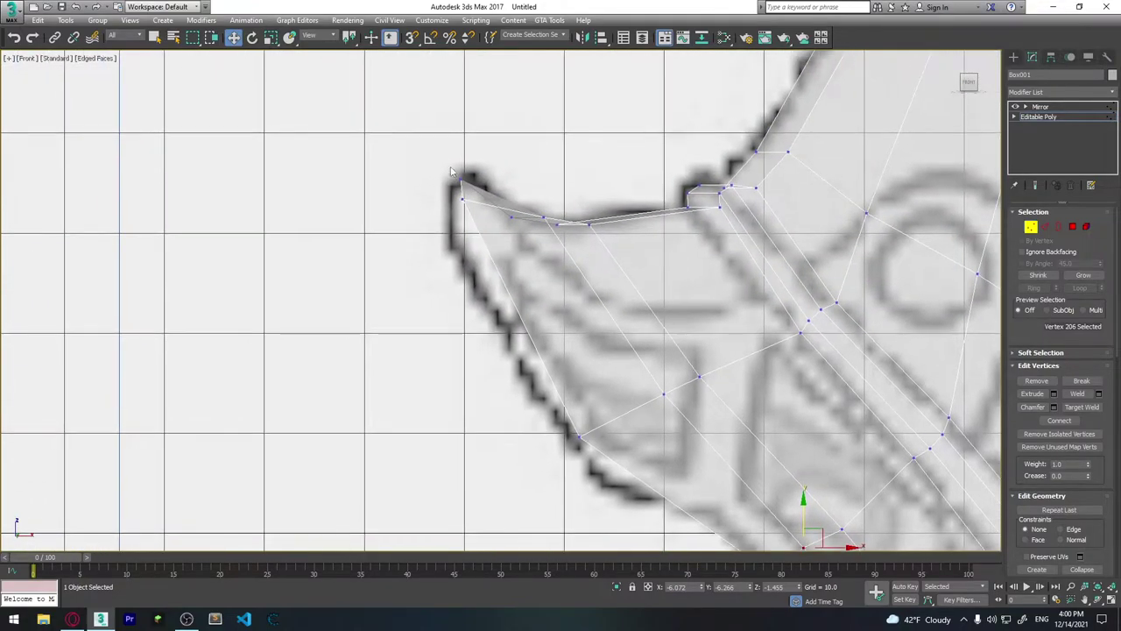
{"action": "left_click", "coordinate": [459, 180]}
{"action": "left_click_drag", "start_coordinate": [483, 183], "coordinate": [487, 198]}
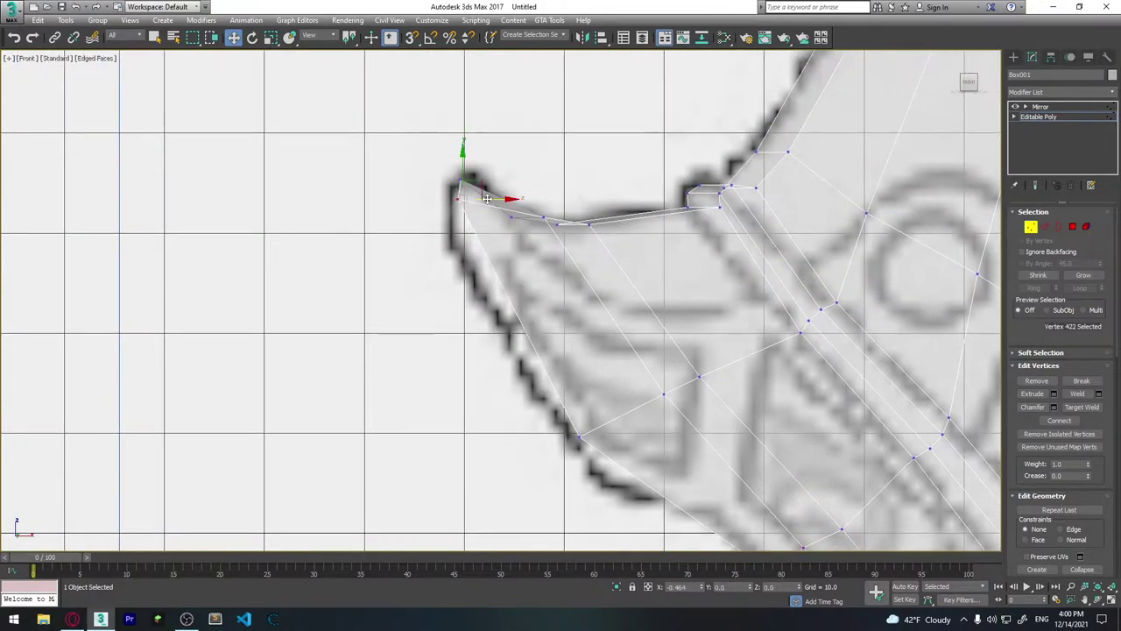
{"action": "middle_click_drag", "start_coordinate": [488, 198], "coordinate": [378, 184]}
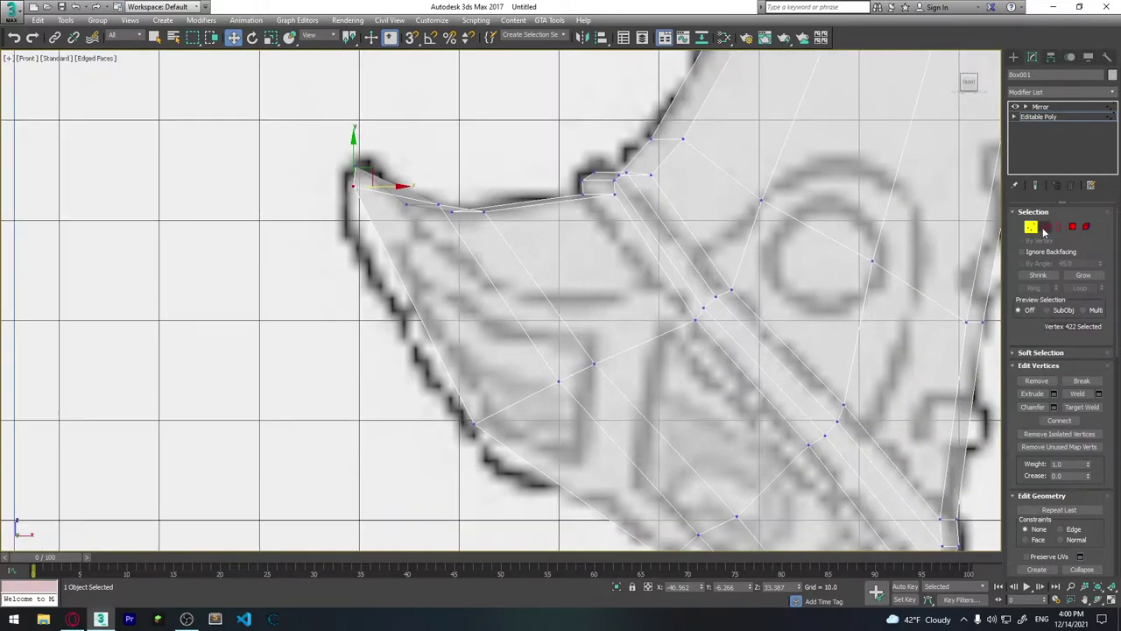
At Edge level, connect two diagonal edges across the flare with new edges.
{"action": "left_click", "coordinate": [1044, 229]}
{"action": "left_click", "coordinate": [412, 302]}
{"action": "left_click", "coordinate": [526, 293], "text": "ctrl"}
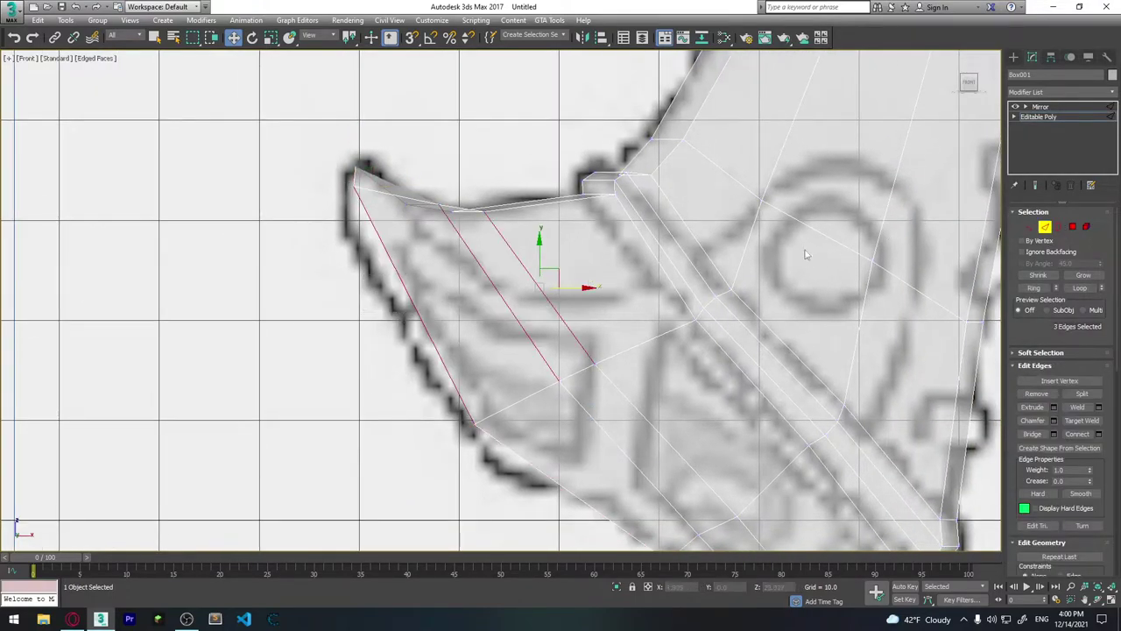
{"action": "left_click", "coordinate": [1099, 434]}
{"action": "left_click", "coordinate": [541, 357]}
Connect the edge ring minus its middle edge with Segments 1 and Pinch 0, then pick its flare vertex.
{"action": "left_click", "coordinate": [1034, 287]}
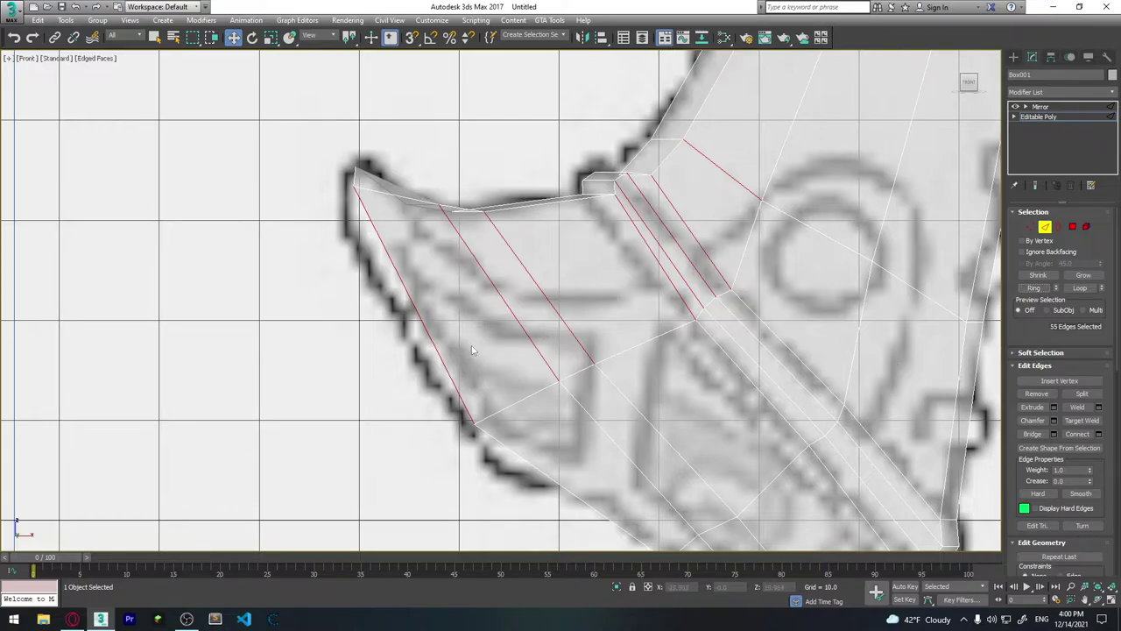
{"action": "key", "text": "w"}
{"action": "left_click", "coordinate": [439, 270], "text": "alt"}
{"action": "left_click", "coordinate": [1099, 435]}
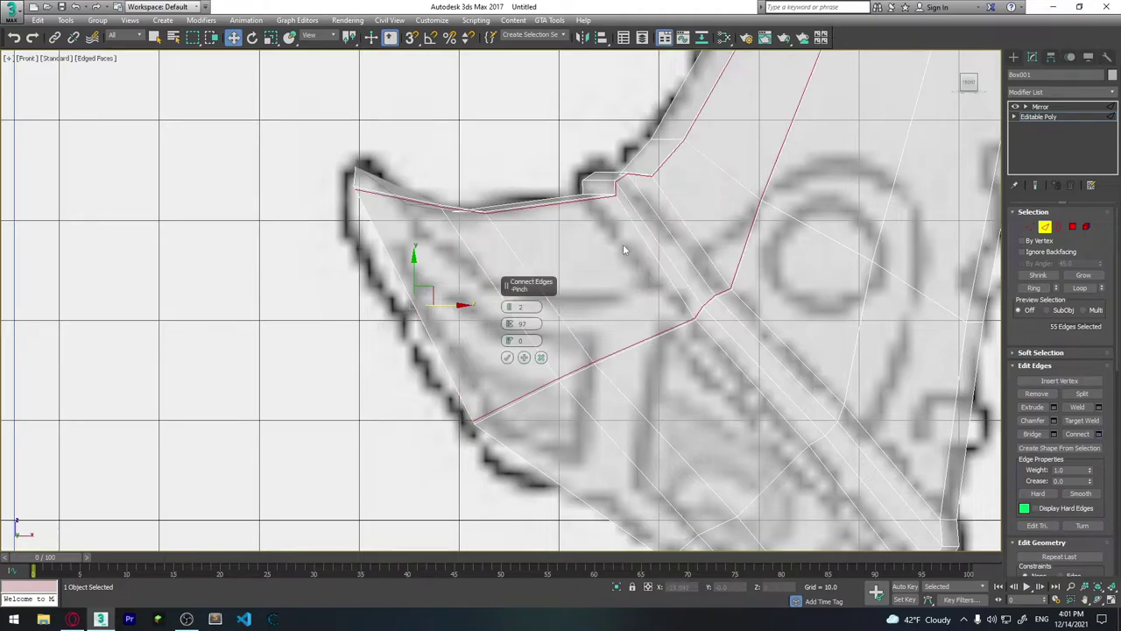
{"action": "right_click", "coordinate": [537, 323]}
{"action": "right_click", "coordinate": [537, 306]}
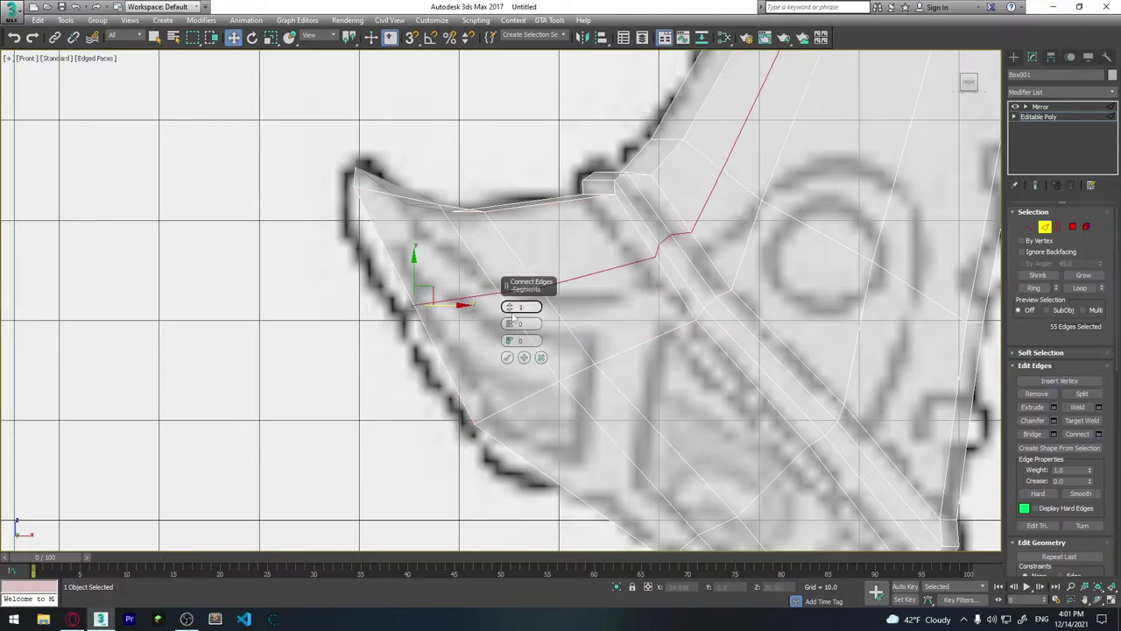
{"action": "left_click", "coordinate": [507, 358]}
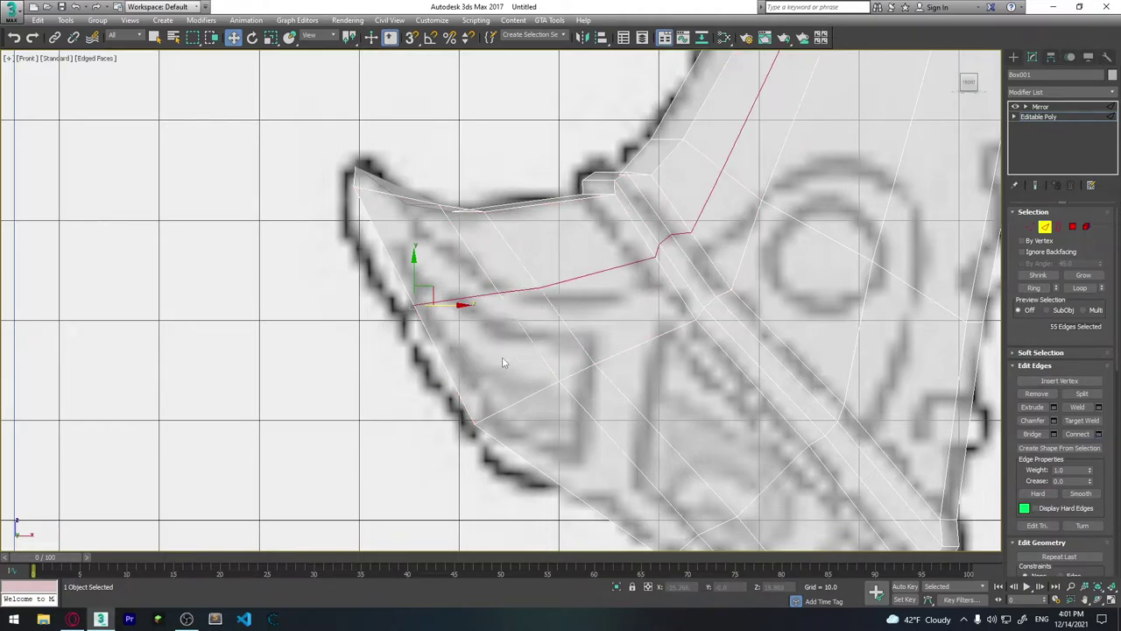
{"action": "left_click", "coordinate": [1031, 227]}
{"action": "left_click", "coordinate": [413, 304]}
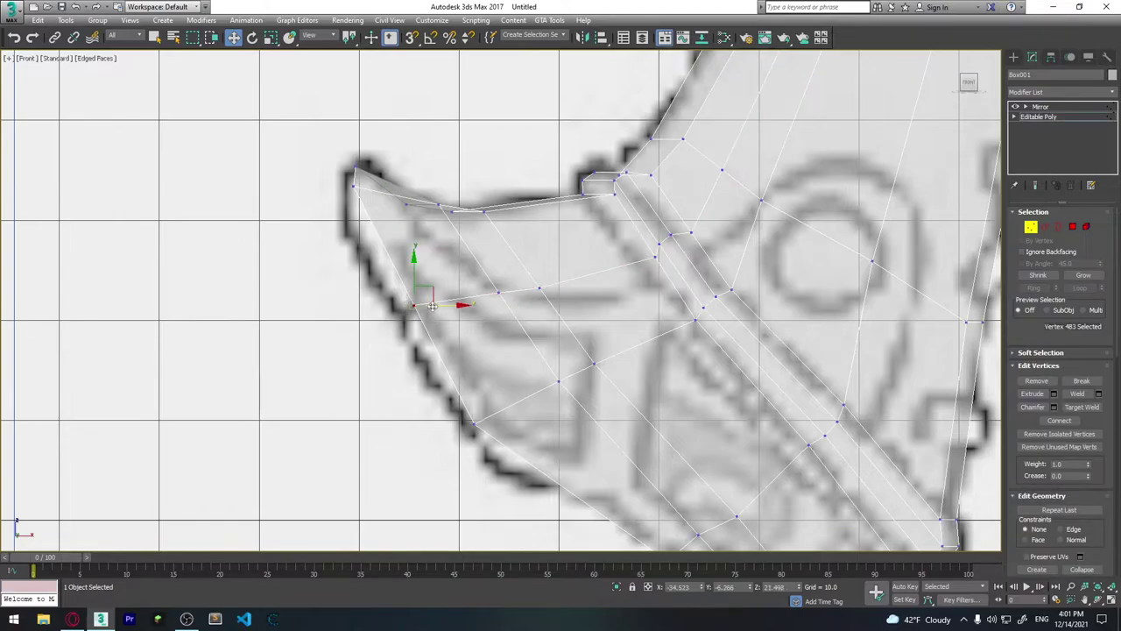
Pull the new loop's flare-edge vertex left onto the reference outline.
{"action": "left_click_drag", "start_coordinate": [450, 305], "coordinate": [425, 304]}
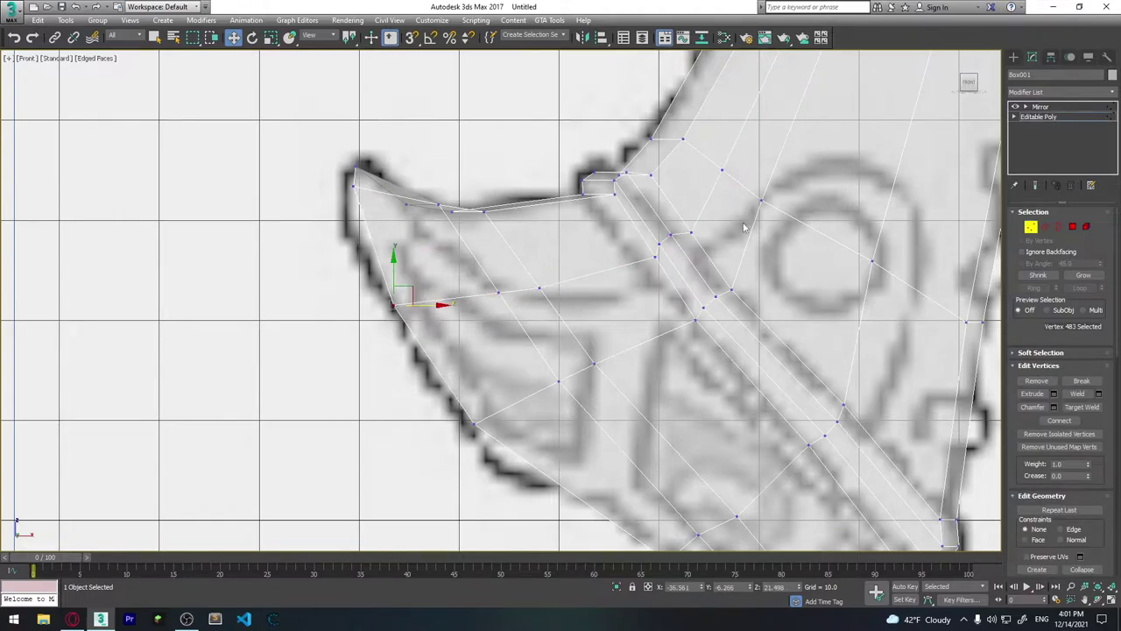
{"action": "mouse_move", "coordinate": [744, 228]}
{"action": "middle_mouse_down"}
{"action": "mouse_move", "coordinate": [478, 6]}
{"action": "mouse_move", "coordinate": [468, 291]}
{"action": "middle_mouse_up"}
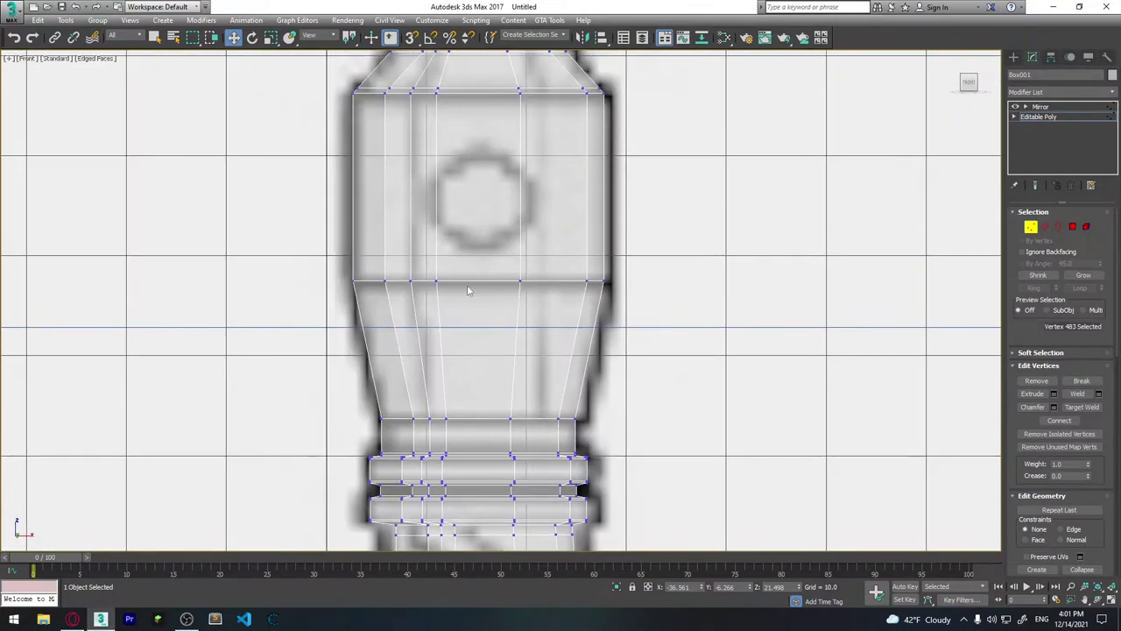
{"action": "scroll", "coordinate": [468, 291], "scroll_direction": "down", "scroll_amount": 3}
{"action": "scroll", "coordinate": [418, 296], "scroll_direction": "up", "scroll_amount": 4}
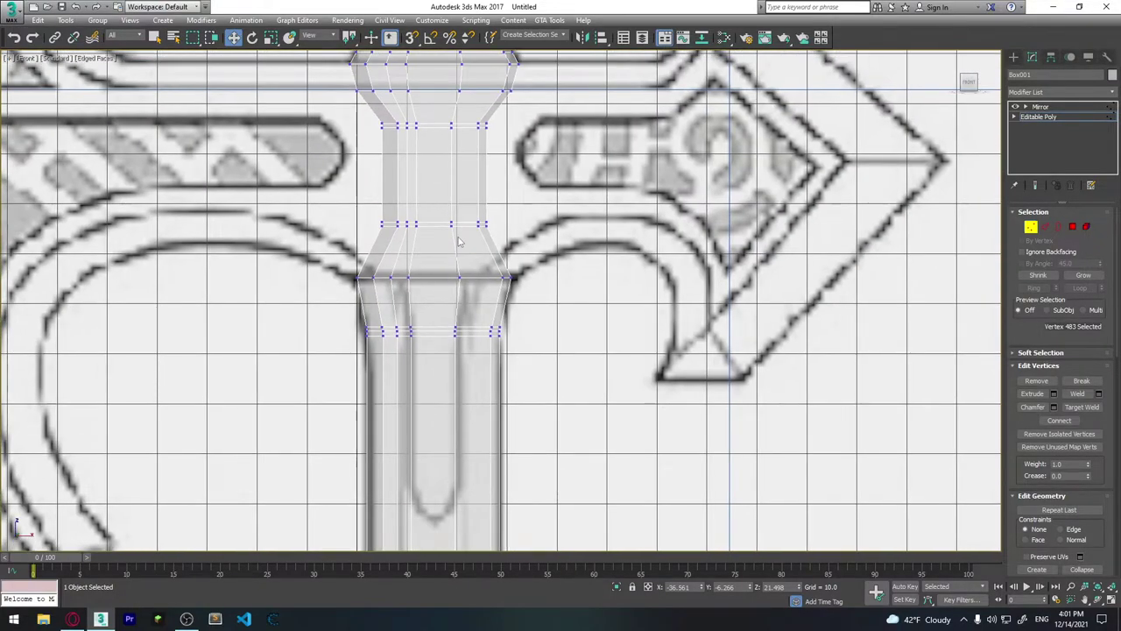
{"action": "middle_click_drag", "start_coordinate": [432, 229], "coordinate": [450, 301]}
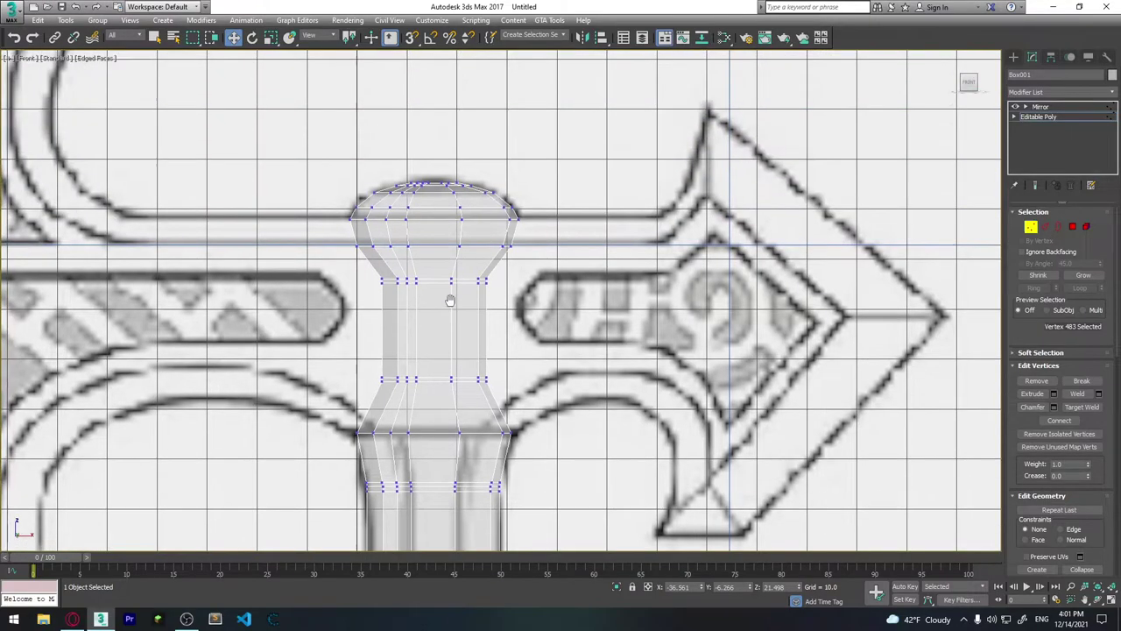
{"action": "middle_click_drag", "start_coordinate": [379, 354], "coordinate": [481, 105]}
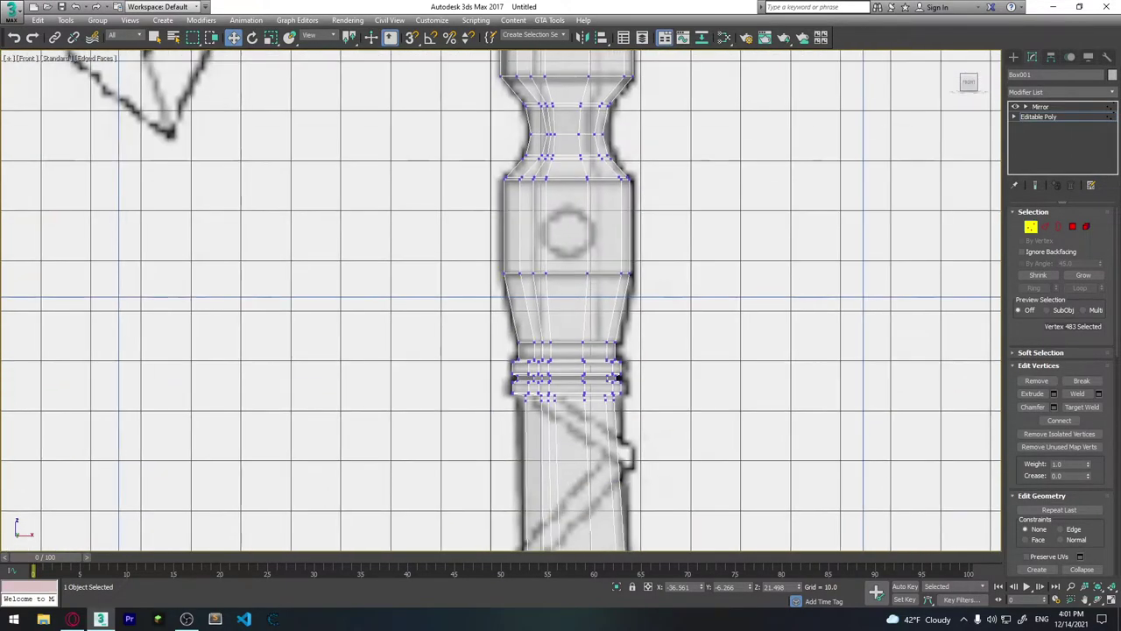
{"action": "middle_click_drag", "start_coordinate": [481, 351], "coordinate": [596, 289]}
{"action": "middle_click_drag", "start_coordinate": [605, 368], "coordinate": [628, 198]}
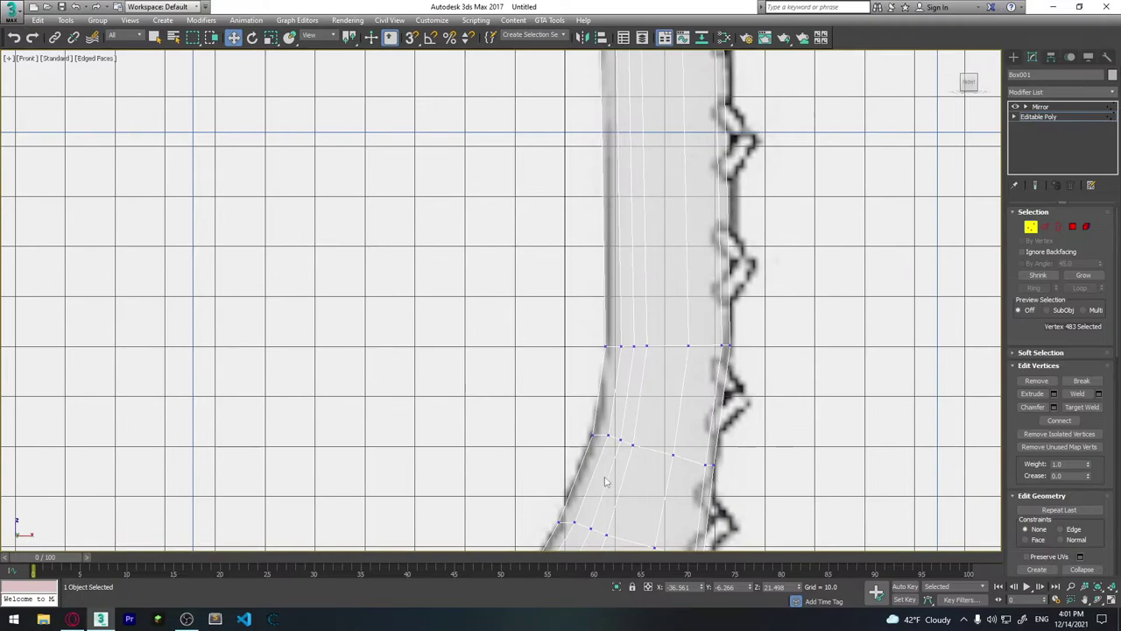
{"action": "middle_click_drag", "start_coordinate": [613, 395], "coordinate": [614, 132]}
{"action": "middle_click_drag", "start_coordinate": [561, 439], "coordinate": [497, 265]}
{"action": "scroll", "coordinate": [497, 264], "scroll_direction": "up", "scroll_amount": 3}
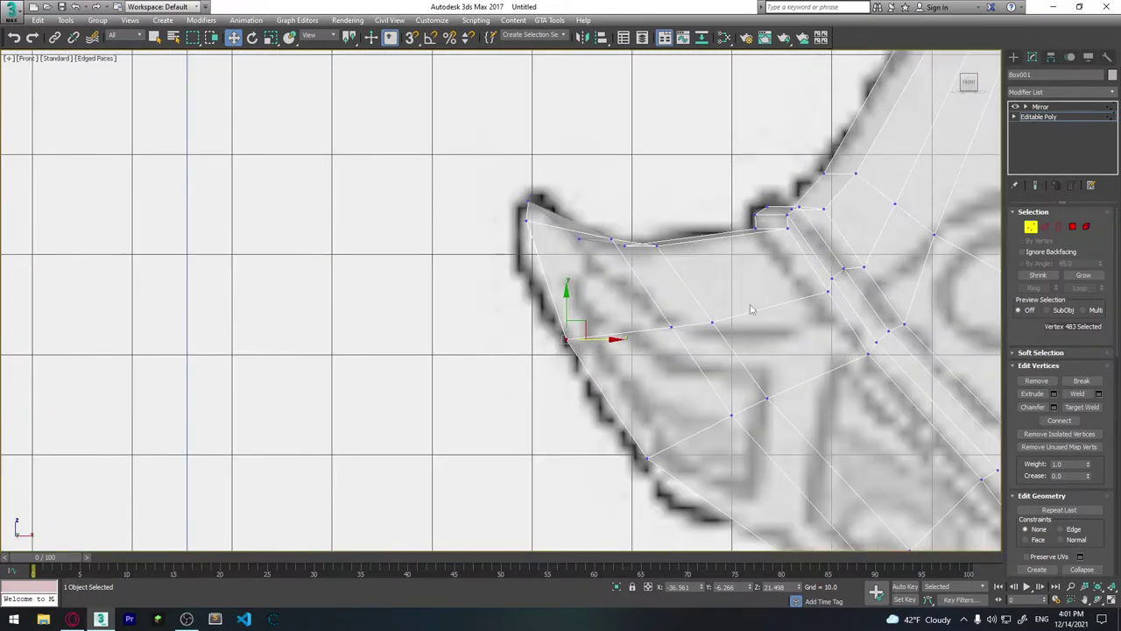
{"action": "middle_click_drag", "start_coordinate": [751, 309], "coordinate": [667, 213]}
{"action": "middle_click_drag", "start_coordinate": [614, 351], "coordinate": [481, 220]}
{"action": "middle_click_drag", "start_coordinate": [561, 394], "coordinate": [499, 332]}
{"action": "middle_click_drag", "start_coordinate": [379, 297], "coordinate": [538, 354]}
Move the flare's left-edge vertex and the pommel tip vertex down onto the outline.
{"action": "left_click", "coordinate": [461, 271]}
{"action": "mouse_move", "coordinate": [461, 270]}
{"action": "left_mouse_down"}
{"action": "mouse_move", "coordinate": [481, 262]}
{"action": "mouse_move", "coordinate": [481, 289]}
{"action": "left_mouse_up"}
{"action": "middle_click_drag", "start_coordinate": [481, 289], "coordinate": [566, 463]}
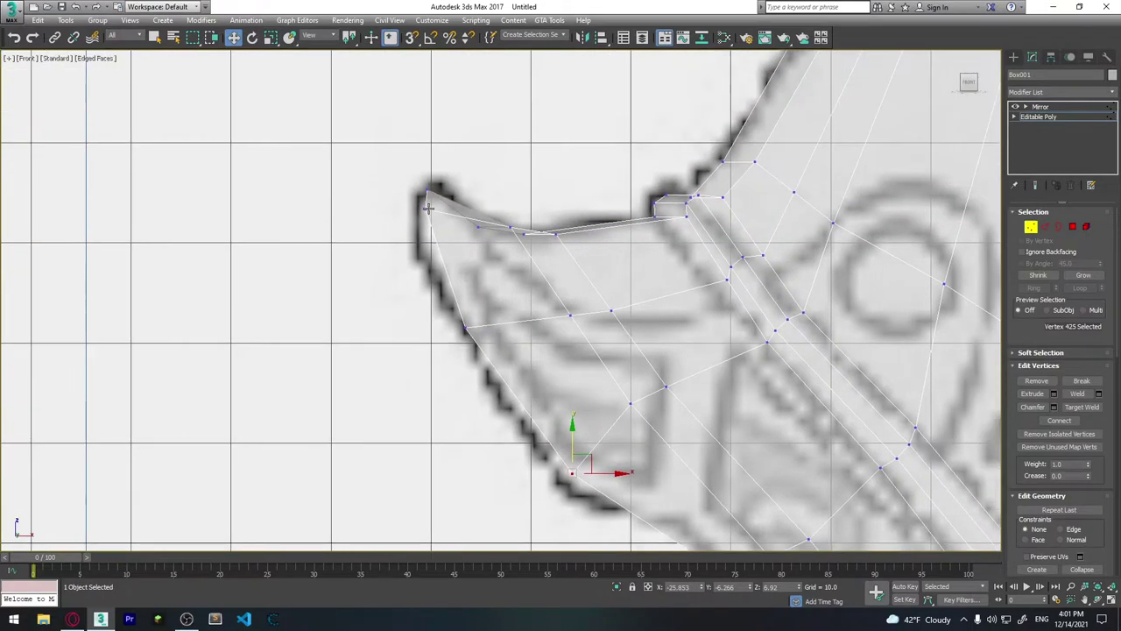
{"action": "left_click_drag", "start_coordinate": [428, 191], "coordinate": [424, 207]}
{"action": "middle_click_drag", "start_coordinate": [552, 337], "coordinate": [508, 317]}
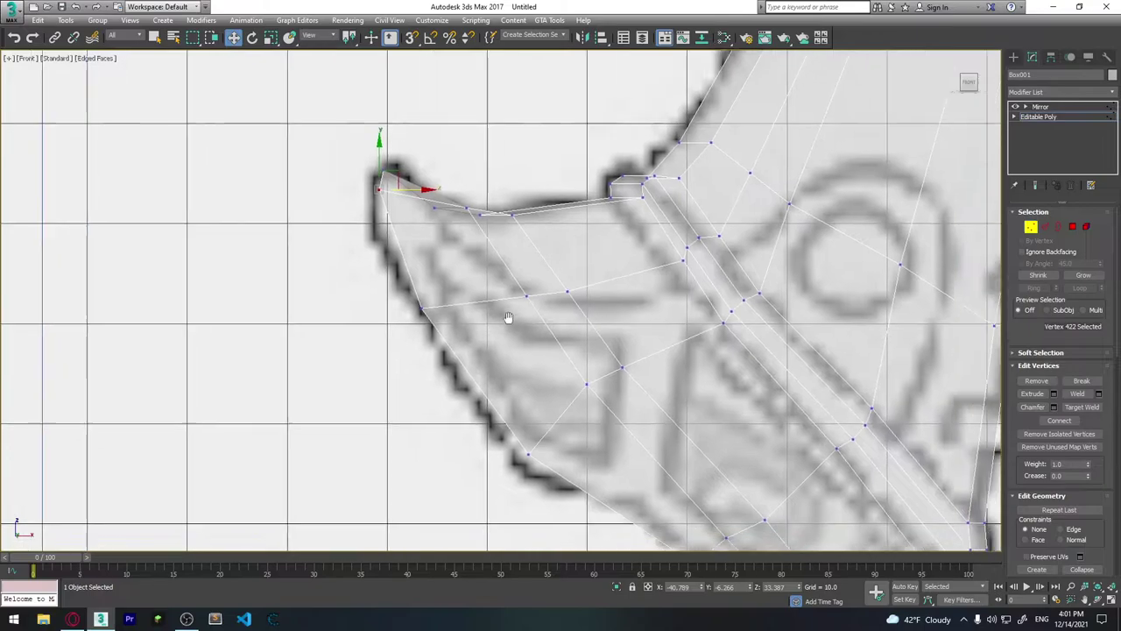
{"action": "scroll", "coordinate": [508, 317], "scroll_direction": "down", "scroll_amount": 3}
{"action": "scroll", "coordinate": [638, 344], "scroll_direction": "down", "scroll_amount": 2}
{"action": "scroll", "coordinate": [697, 354], "scroll_direction": "down", "scroll_amount": 2}
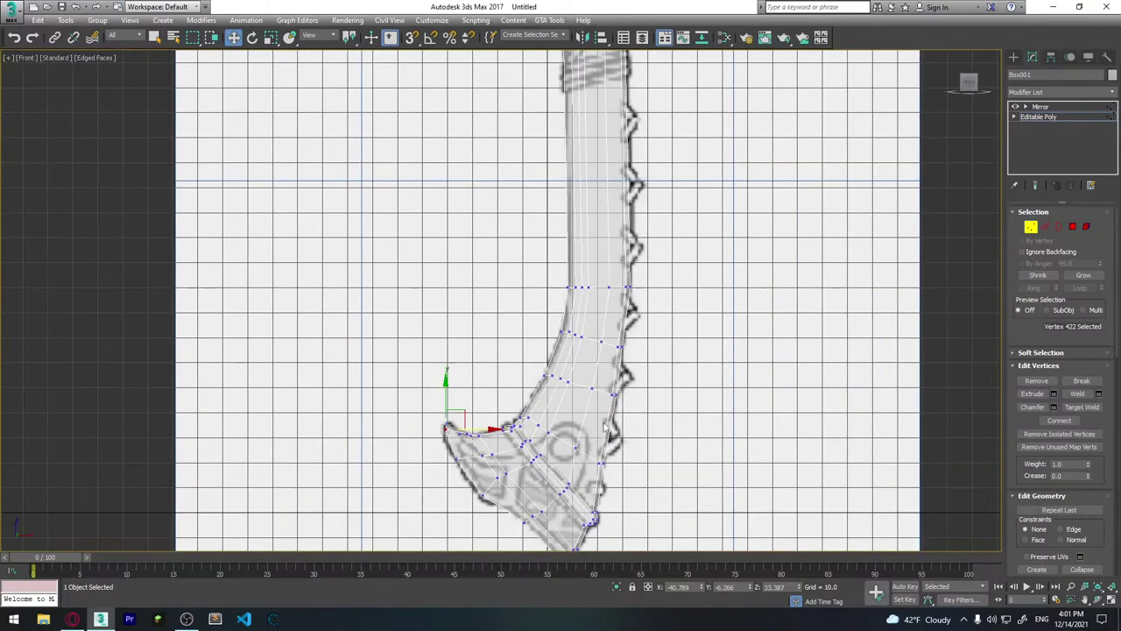
{"action": "scroll", "coordinate": [560, 175], "scroll_direction": "up", "scroll_amount": 3}
{"action": "mouse_move", "coordinate": [561, 176]}
{"action": "middle_mouse_down"}
{"action": "mouse_move", "coordinate": [539, 281]}
{"action": "mouse_move", "coordinate": [559, 280]}
{"action": "middle_mouse_up"}
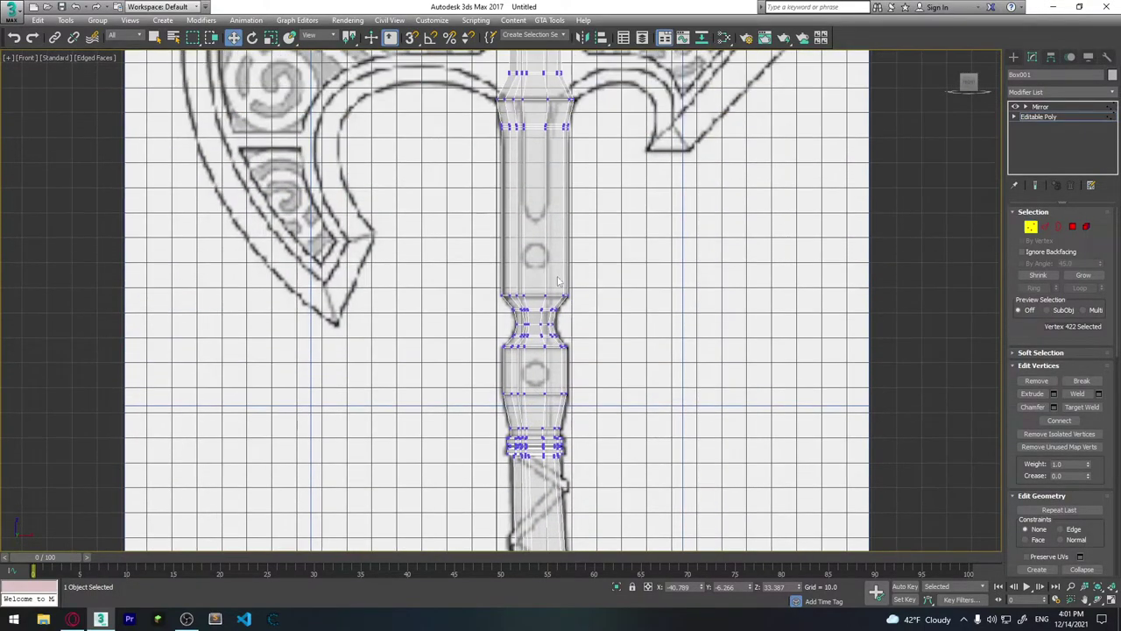
{"action": "scroll", "coordinate": [551, 206], "scroll_direction": "down", "scroll_amount": 2}
{"action": "scroll", "coordinate": [551, 202], "scroll_direction": "up", "scroll_amount": 5}
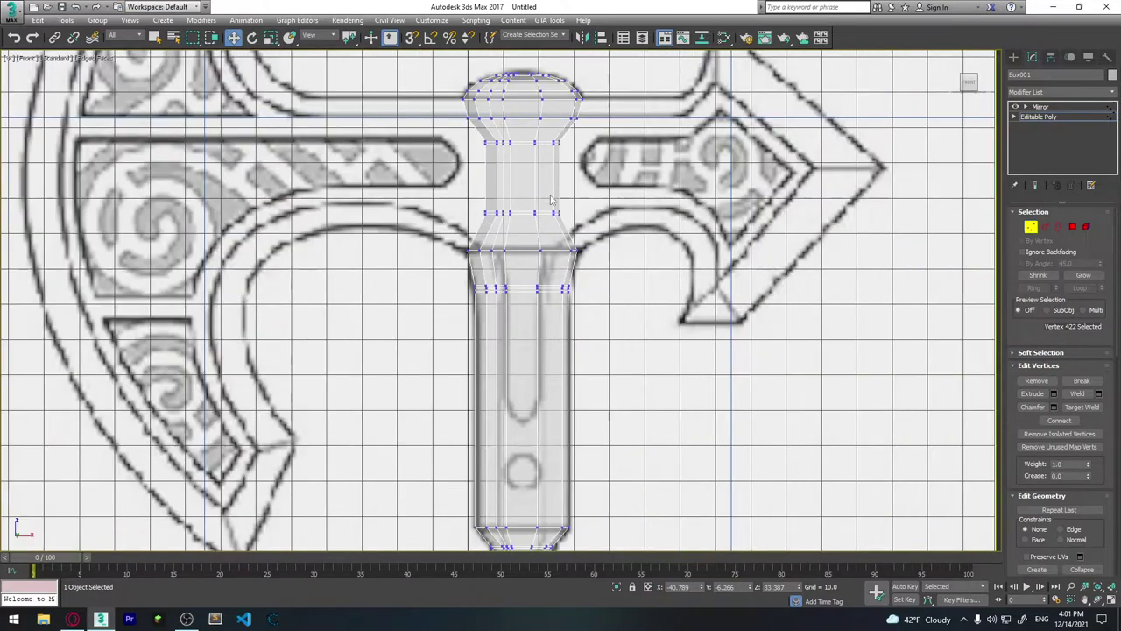
Add TurboSmooth (1 iteration) above Editable Poly and inspect the smoothed knob and waist.
{"action": "left_click", "coordinate": [1042, 92]}
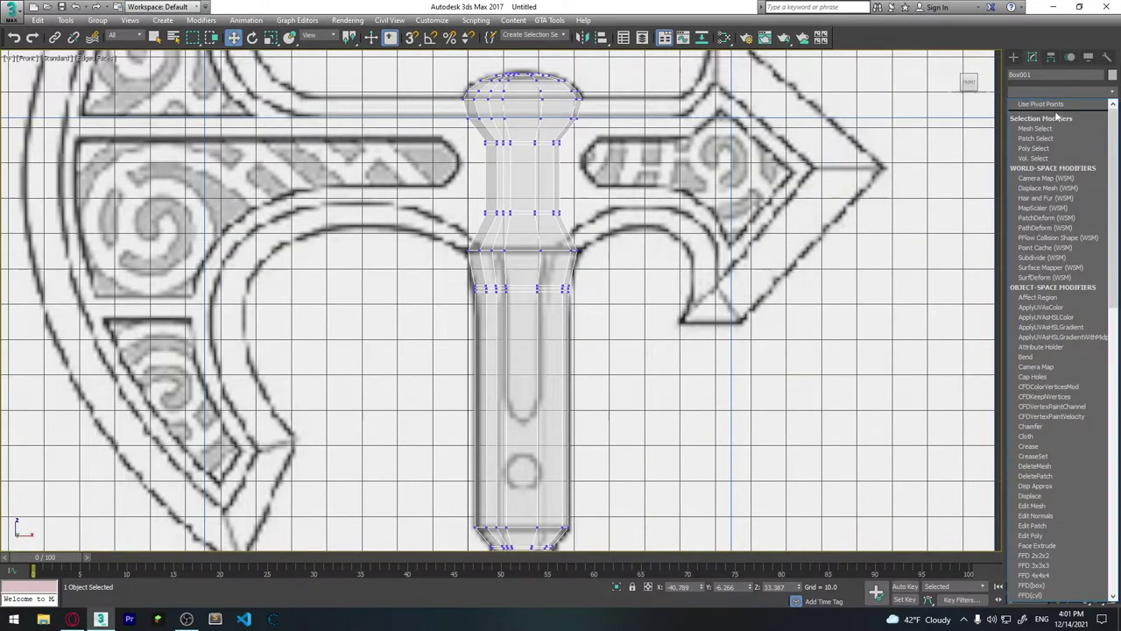
{"action": "scroll", "coordinate": [1055, 111], "scroll_direction": "down", "scroll_amount": 5}
{"action": "left_click", "coordinate": [1034, 426]}
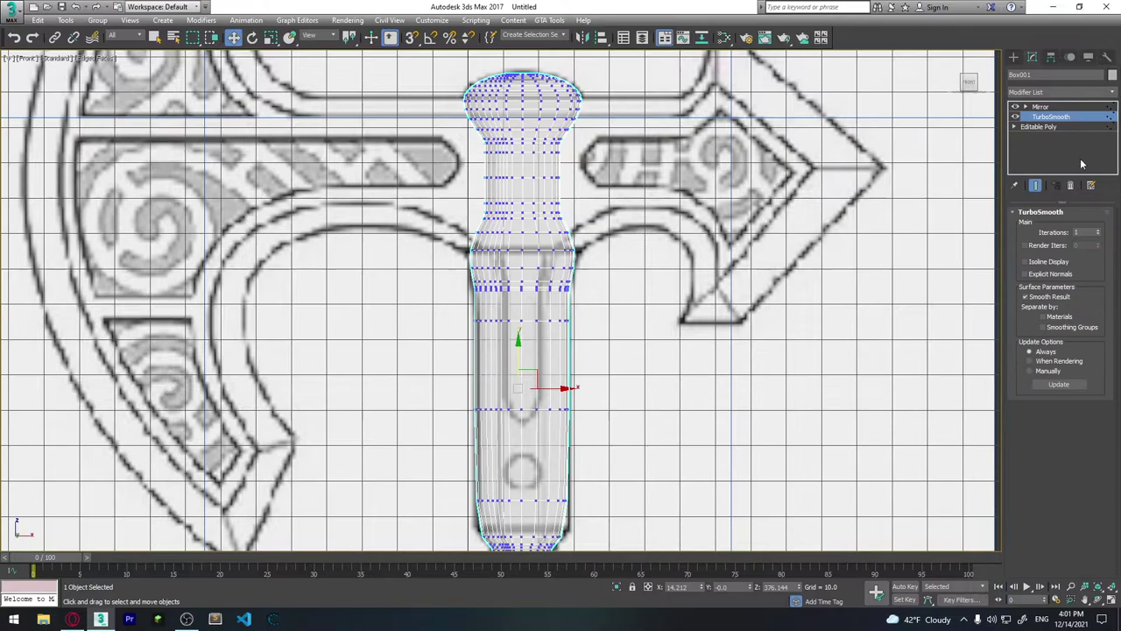
{"action": "scroll", "coordinate": [548, 151], "scroll_direction": "up", "scroll_amount": 3}
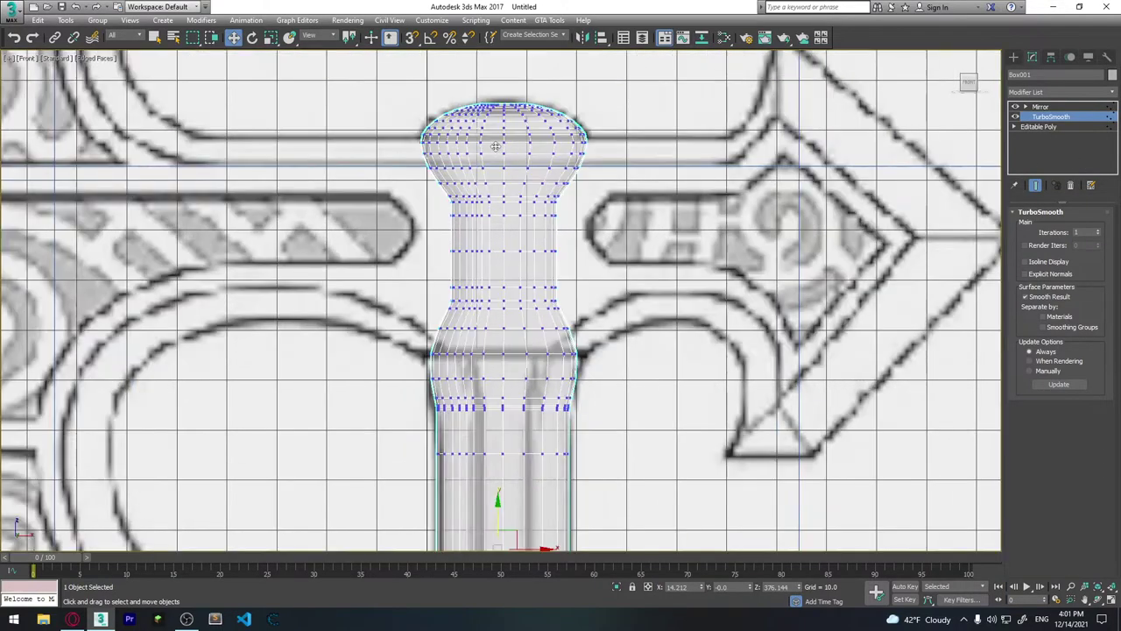
{"action": "scroll", "coordinate": [547, 151], "scroll_direction": "up", "scroll_amount": 2}
{"action": "middle_click_drag", "start_coordinate": [550, 439], "coordinate": [551, 167]}
{"action": "scroll", "coordinate": [552, 466], "scroll_direction": "down", "scroll_amount": 2}
{"action": "middle_click_drag", "start_coordinate": [552, 465], "coordinate": [530, 260]}
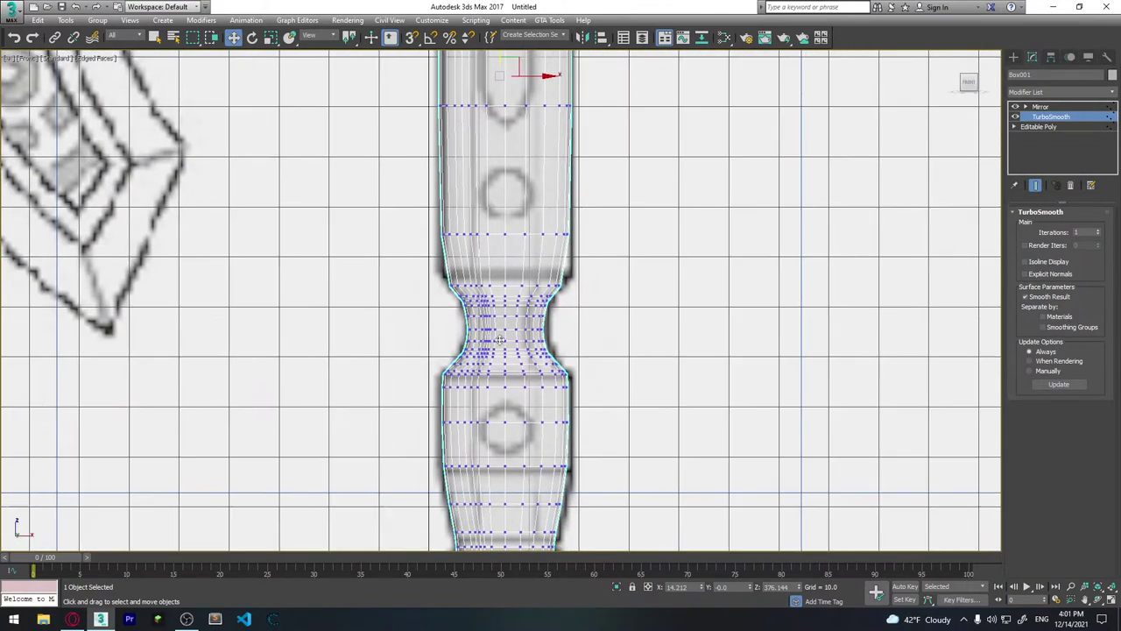
{"action": "scroll", "coordinate": [482, 293], "scroll_direction": "up", "scroll_amount": 2}
{"action": "scroll", "coordinate": [493, 299], "scroll_direction": "up", "scroll_amount": 2}
{"action": "scroll", "coordinate": [473, 254], "scroll_direction": "up", "scroll_amount": 2}
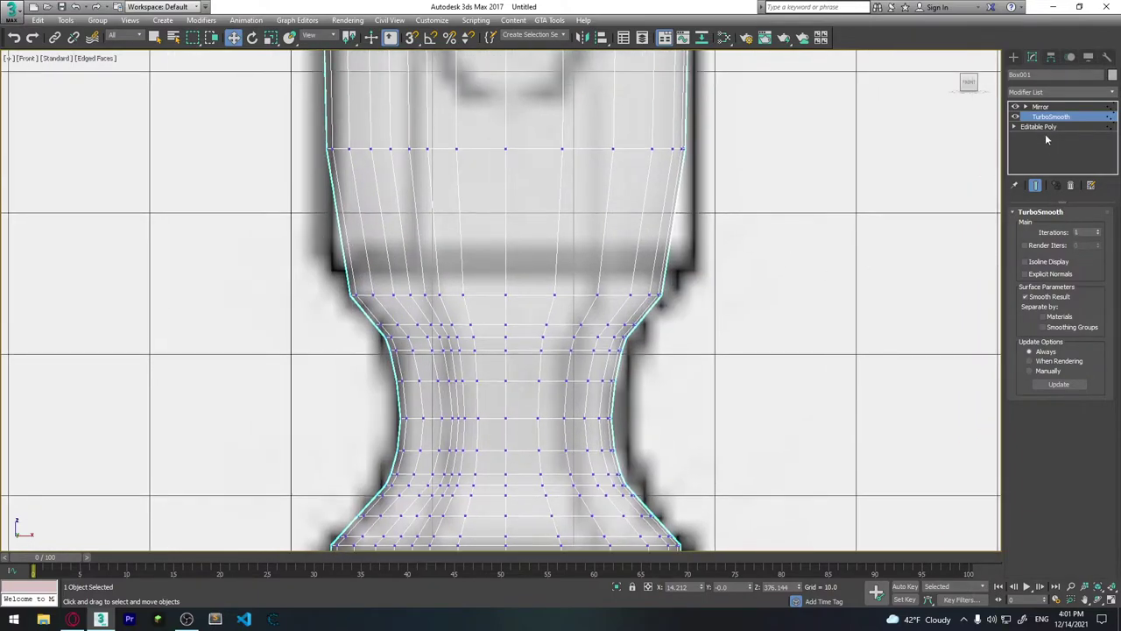
In Editable Poly at Edge level, box-select the grip's vertical edges above the waist.
{"action": "left_click", "coordinate": [1051, 128]}
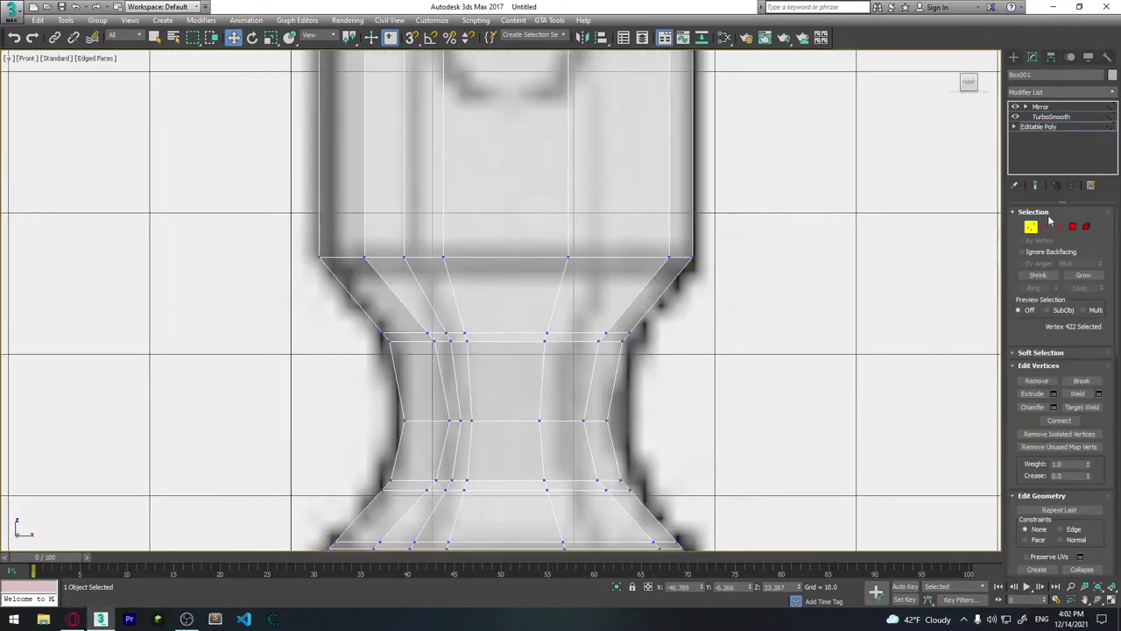
{"action": "key", "text": "2"}
{"action": "left_click_drag", "start_coordinate": [826, 155], "coordinate": [237, 201]}
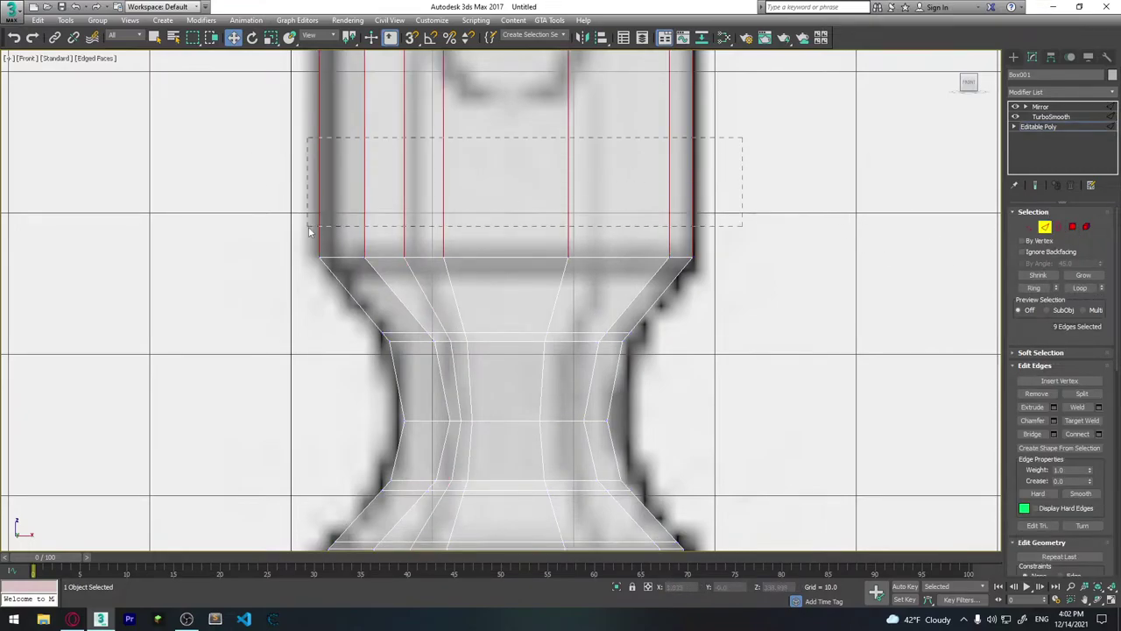
Connect those edges with 2 segments and Pinch 93 to add support loops.
{"action": "left_click", "coordinate": [1096, 434]}
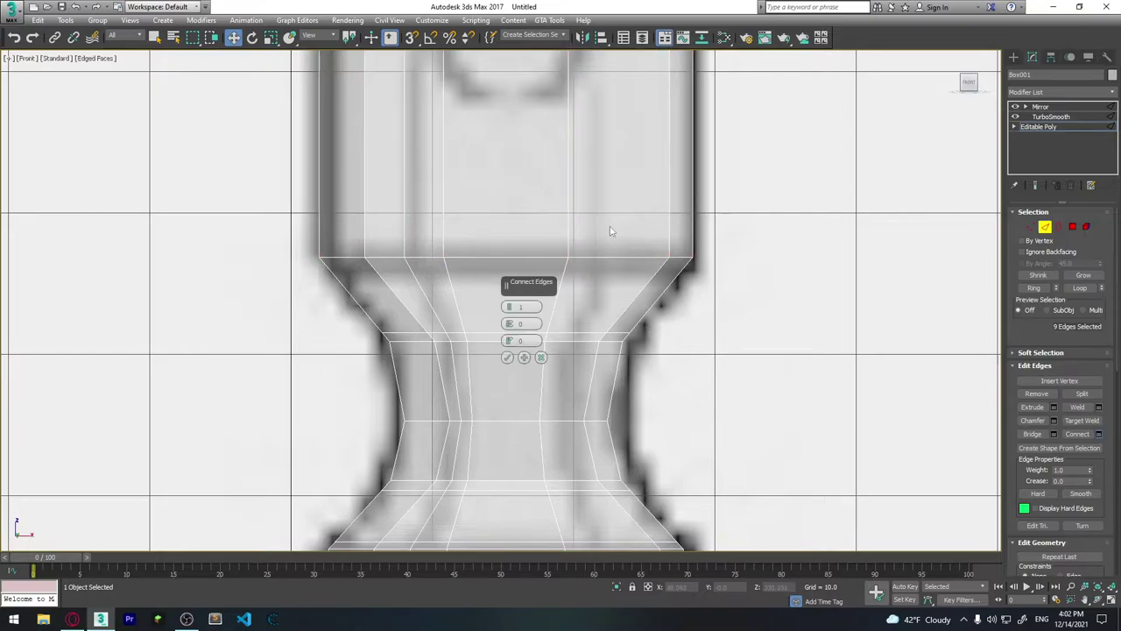
{"action": "scroll", "coordinate": [617, 289], "scroll_direction": "down", "scroll_amount": 3}
{"action": "scroll", "coordinate": [617, 289], "scroll_direction": "down", "scroll_amount": 2}
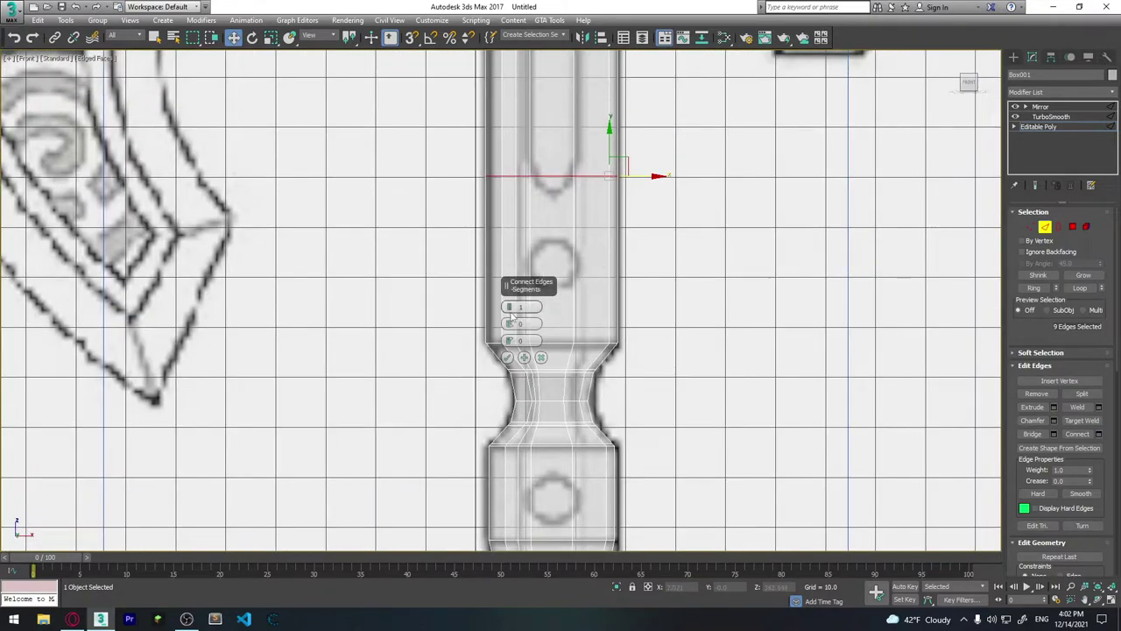
{"action": "left_click_drag", "start_coordinate": [509, 309], "coordinate": [507, 301]}
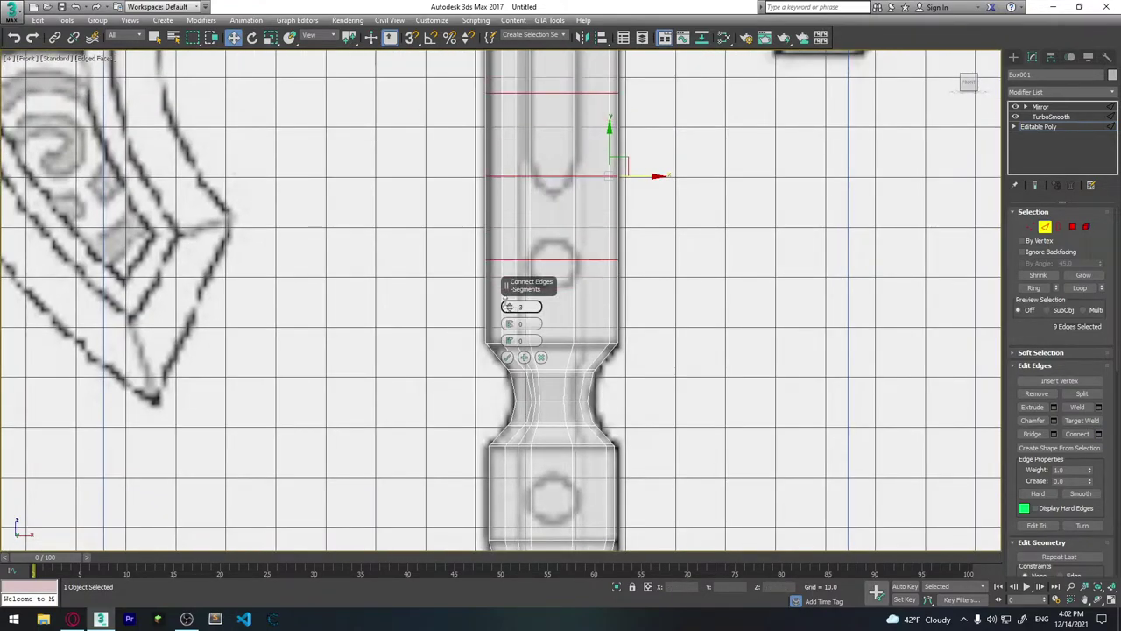
{"action": "key", "text": "Tab"}
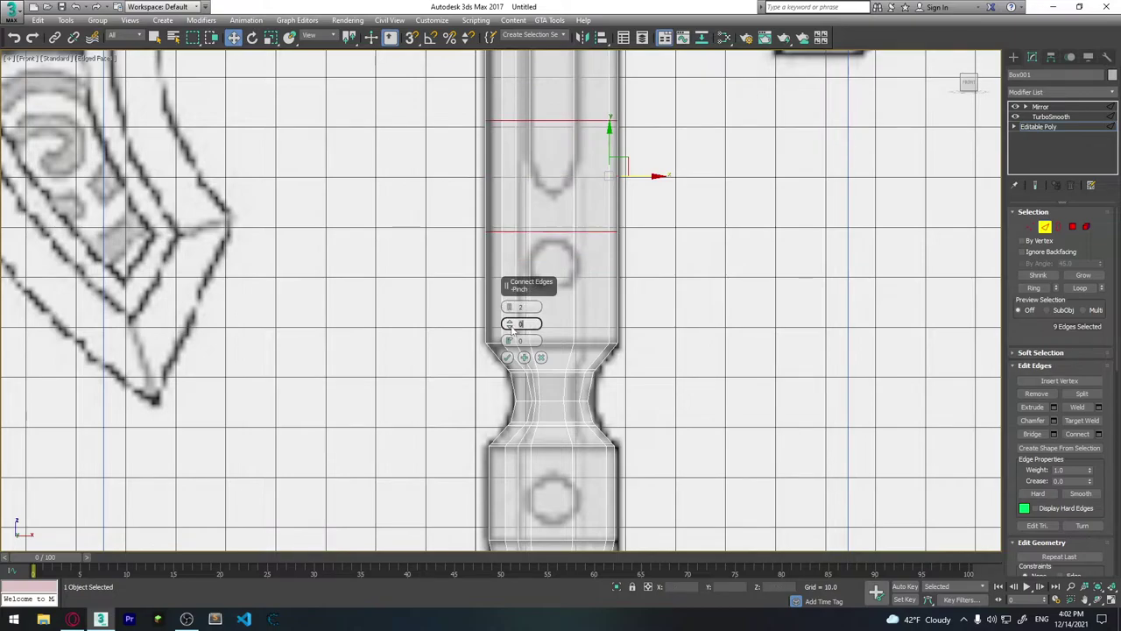
{"action": "mouse_move", "coordinate": [510, 324]}
{"action": "left_mouse_down"}
{"action": "mouse_move", "coordinate": [500, 91]}
{"action": "mouse_move", "coordinate": [513, 226]}
{"action": "left_mouse_up"}
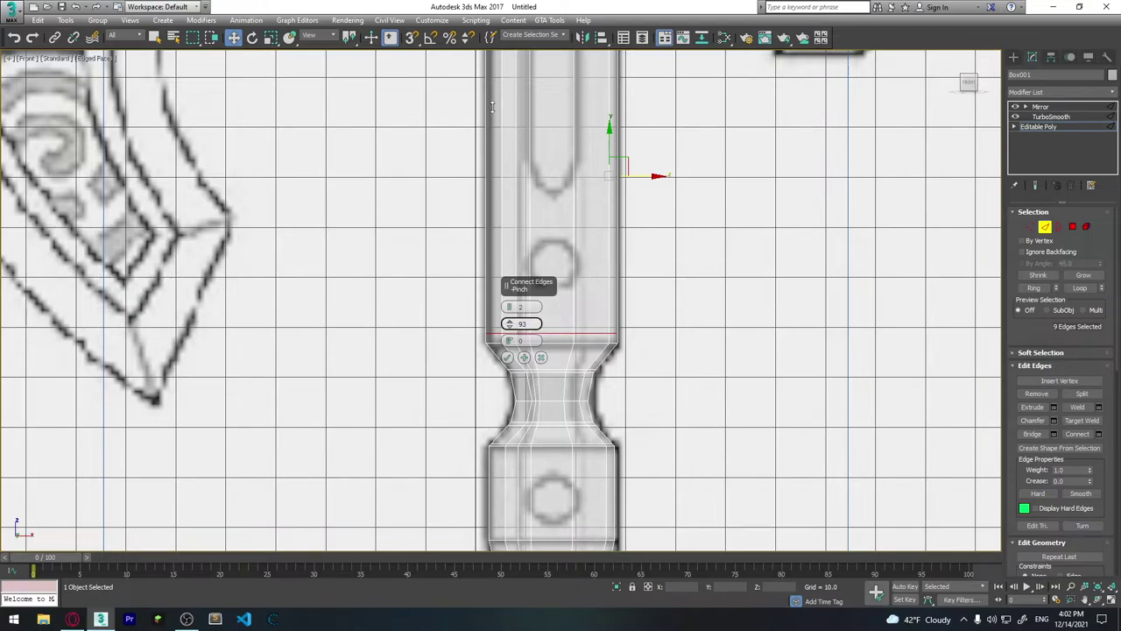
{"action": "left_click", "coordinate": [507, 357]}
{"action": "scroll", "coordinate": [549, 341], "scroll_direction": "up", "scroll_amount": 3}
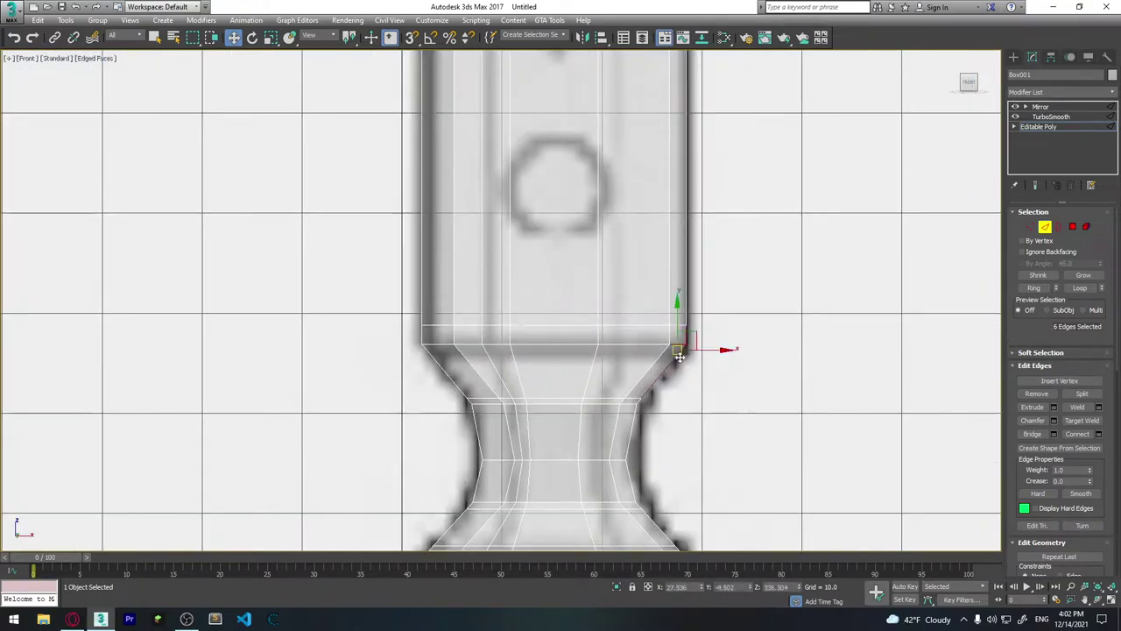
{"action": "left_click", "coordinate": [843, 342]}
{"action": "middle_click_drag", "start_coordinate": [640, 371], "coordinate": [644, 304]}
{"action": "scroll", "coordinate": [644, 304], "scroll_direction": "up", "scroll_amount": 2}
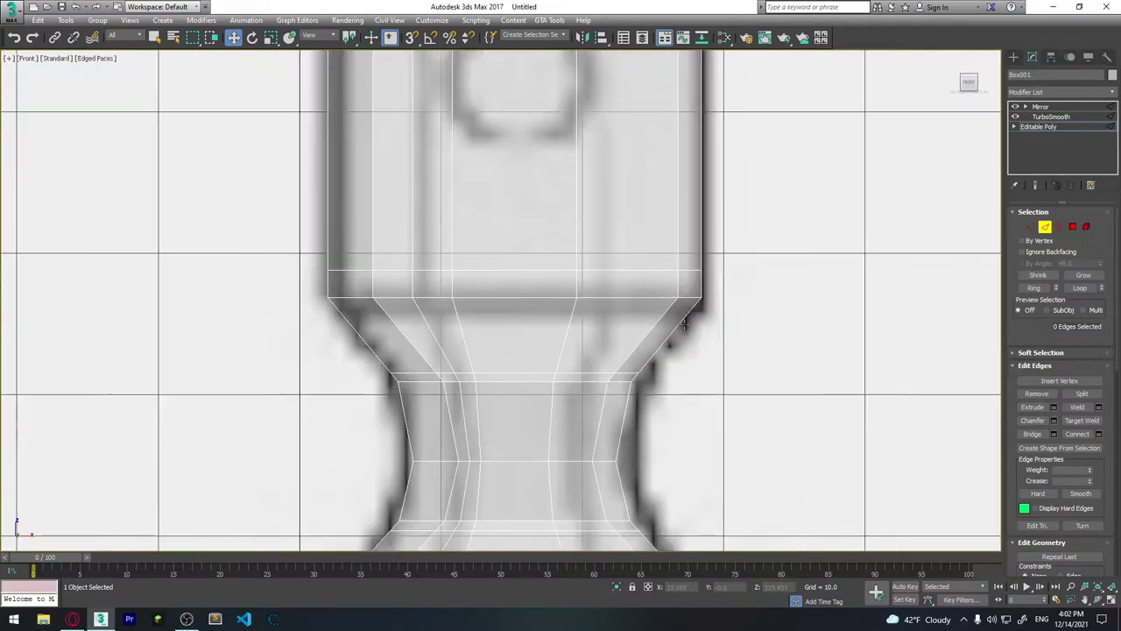
Show the TurboSmooth result and pan along the handle to its lower tapered tip.
{"action": "left_click", "coordinate": [1052, 117]}
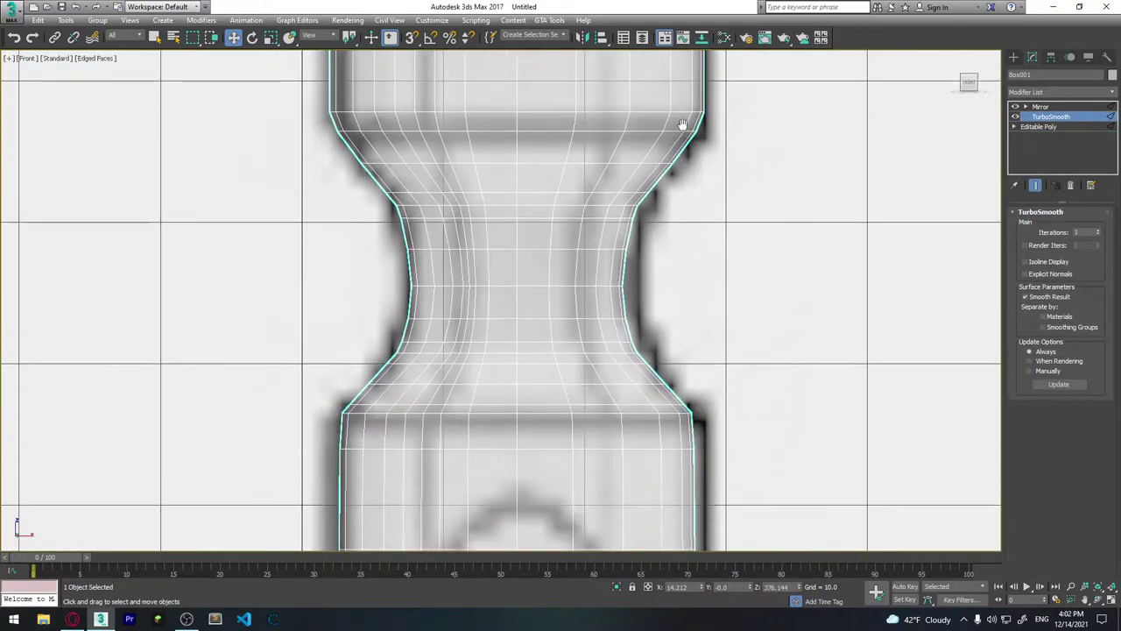
{"action": "mouse_move", "coordinate": [681, 120]}
{"action": "middle_mouse_down"}
{"action": "mouse_move", "coordinate": [641, 371]}
{"action": "mouse_move", "coordinate": [631, 228]}
{"action": "middle_mouse_up"}
{"action": "scroll", "coordinate": [641, 370], "scroll_direction": "down", "scroll_amount": 2}
{"action": "middle_click_drag", "start_coordinate": [647, 379], "coordinate": [631, 346]}
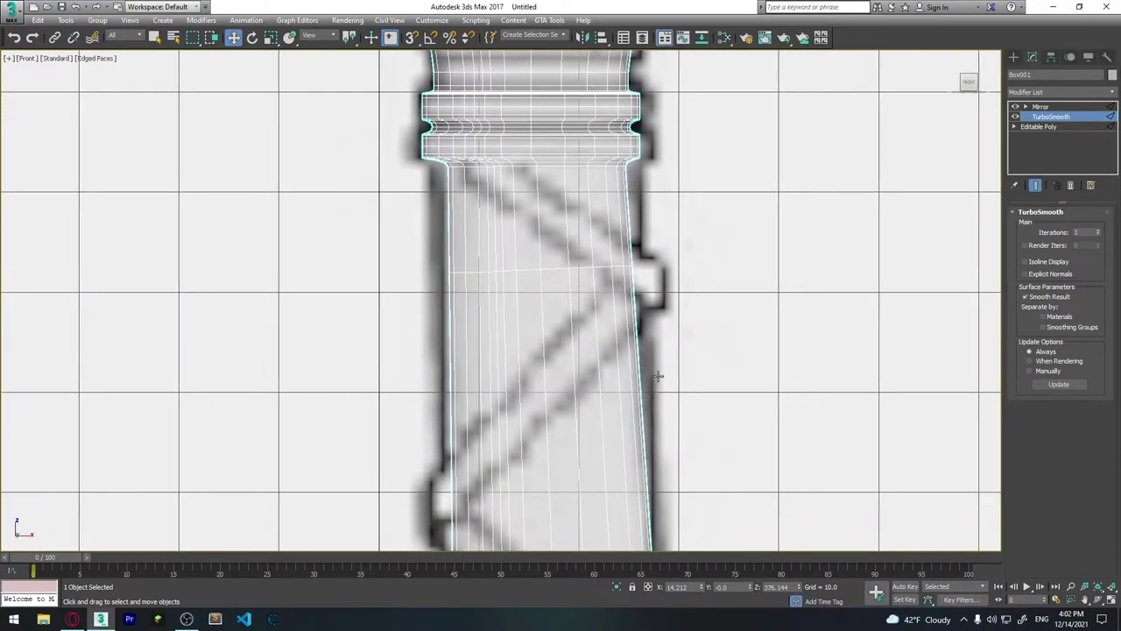
{"action": "mouse_move", "coordinate": [641, 263]}
{"action": "middle_mouse_down"}
{"action": "mouse_move", "coordinate": [634, 208]}
{"action": "mouse_move", "coordinate": [640, 263]}
{"action": "mouse_move", "coordinate": [658, 258]}
{"action": "mouse_move", "coordinate": [648, 301]}
{"action": "mouse_move", "coordinate": [648, 79]}
{"action": "middle_mouse_up"}
{"action": "middle_click_drag", "start_coordinate": [649, 368], "coordinate": [663, 184]}
{"action": "middle_click_drag", "start_coordinate": [663, 289], "coordinate": [709, 167]}
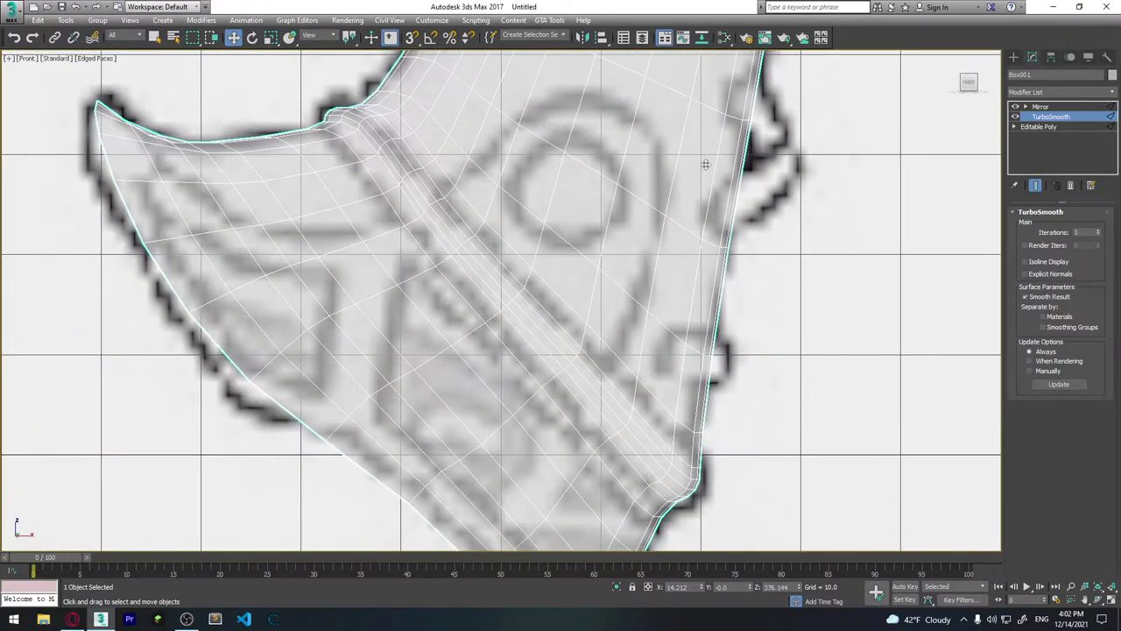
{"action": "mouse_move", "coordinate": [715, 377]}
{"action": "middle_mouse_down"}
{"action": "mouse_move", "coordinate": [715, 272]}
{"action": "mouse_move", "coordinate": [658, 333]}
{"action": "mouse_move", "coordinate": [578, 315]}
{"action": "mouse_move", "coordinate": [748, 301]}
{"action": "mouse_move", "coordinate": [613, 402]}
{"action": "middle_mouse_up"}
{"action": "scroll", "coordinate": [613, 402], "scroll_direction": "down", "scroll_amount": 5}
Reframe to compare the whole smoothed handle and axe head against the blueprint.
{"action": "mouse_move", "coordinate": [723, 253]}
{"action": "middle_mouse_down"}
{"action": "mouse_move", "coordinate": [555, 518]}
{"action": "mouse_move", "coordinate": [559, 6]}
{"action": "mouse_move", "coordinate": [538, 276]}
{"action": "middle_mouse_up"}
{"action": "scroll", "coordinate": [521, 335], "scroll_direction": "up", "scroll_amount": 2}
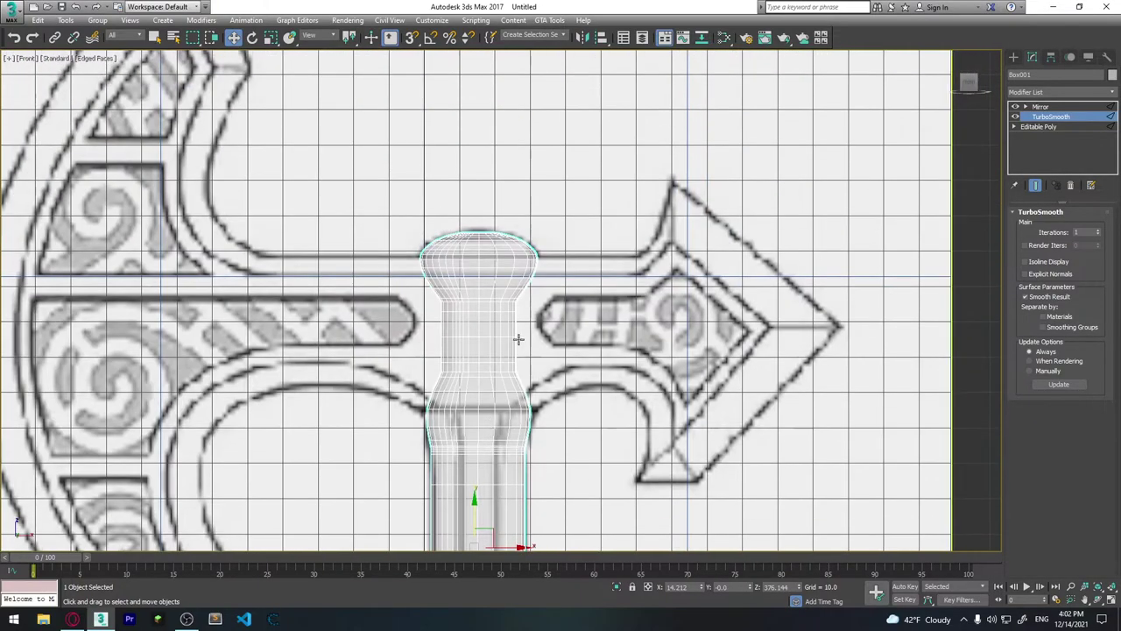
{"action": "middle_click_drag", "start_coordinate": [509, 484], "coordinate": [497, 374]}
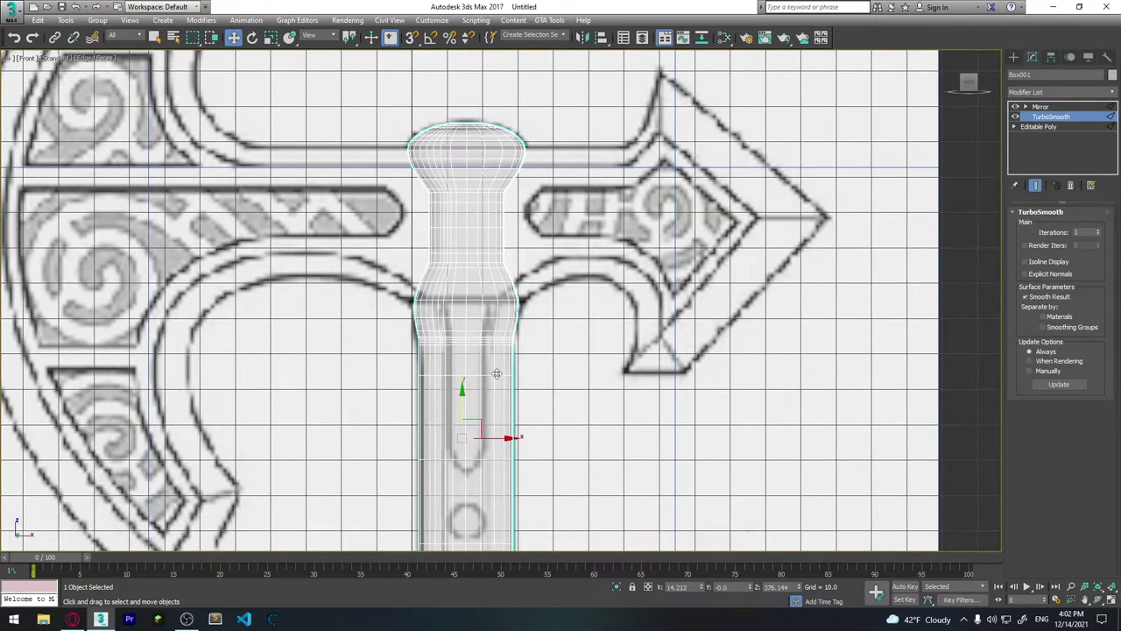
{"action": "scroll", "coordinate": [578, 421], "scroll_direction": "down", "scroll_amount": 1}
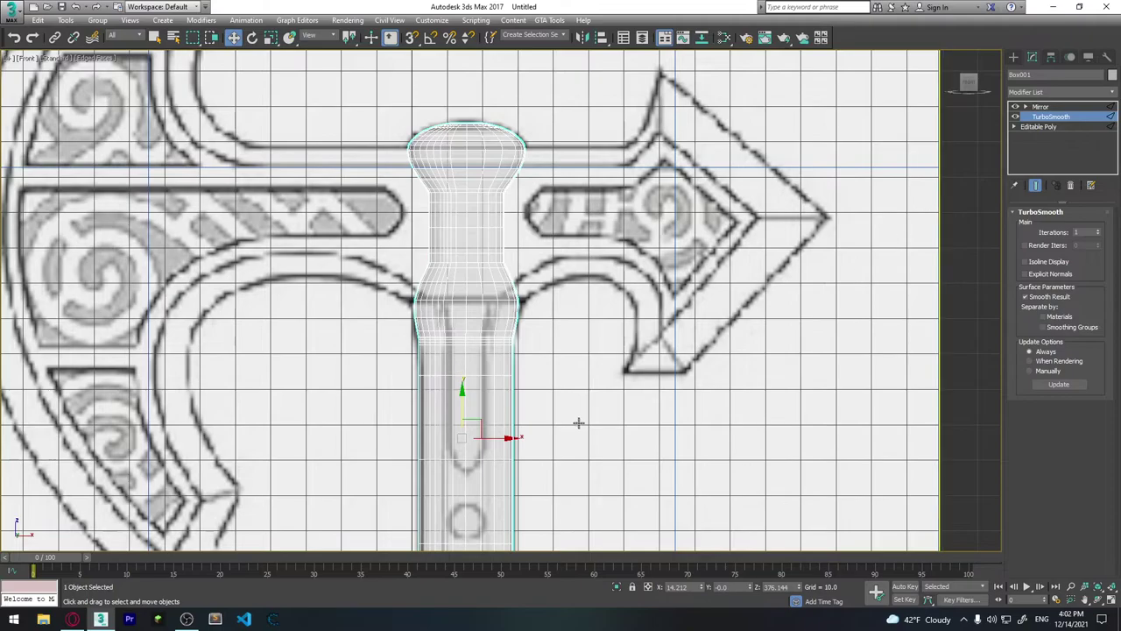
{"action": "scroll", "coordinate": [578, 403], "scroll_direction": "down", "scroll_amount": 4}
{"action": "middle_click_drag", "start_coordinate": [587, 394], "coordinate": [531, 282]}
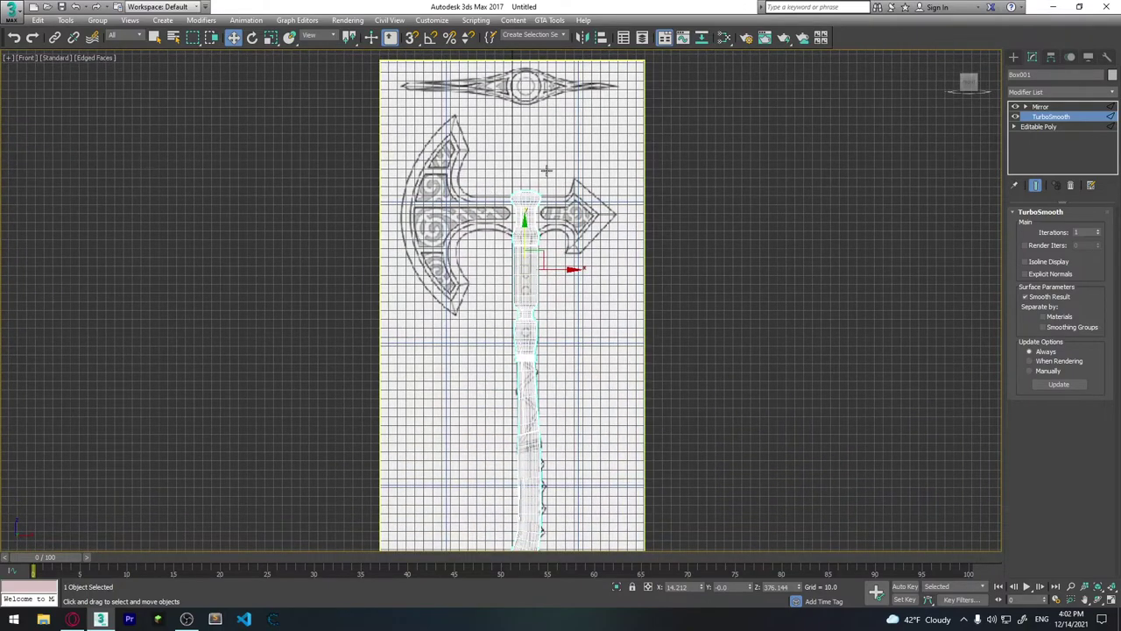
{"action": "middle_click_drag", "start_coordinate": [547, 170], "coordinate": [522, 343]}
{"action": "scroll", "coordinate": [504, 247], "scroll_direction": "up", "scroll_amount": 1}
{"action": "scroll", "coordinate": [504, 247], "scroll_direction": "up", "scroll_amount": 2}
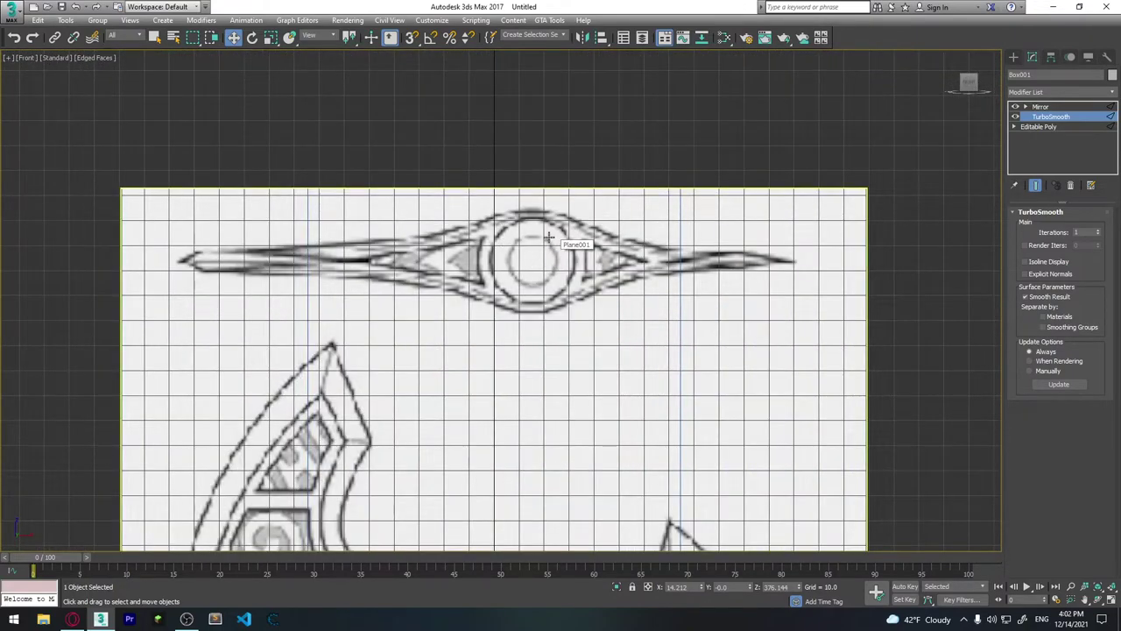
{"action": "scroll", "coordinate": [560, 245], "scroll_direction": "down", "scroll_amount": 3}
{"action": "middle_click_drag", "start_coordinate": [592, 427], "coordinate": [547, 297]}
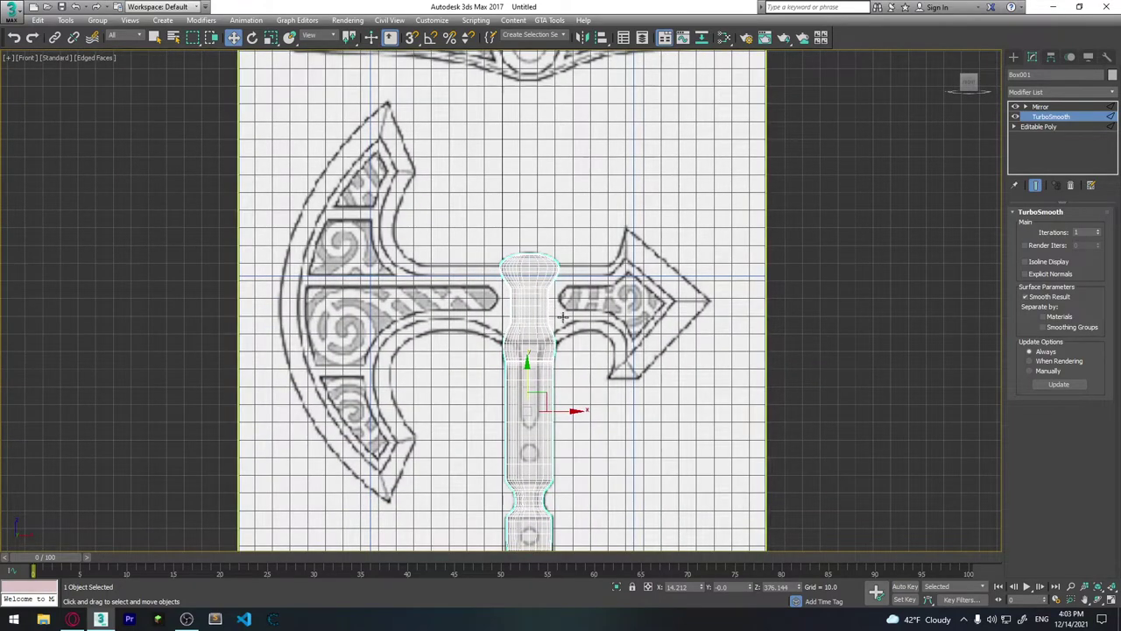
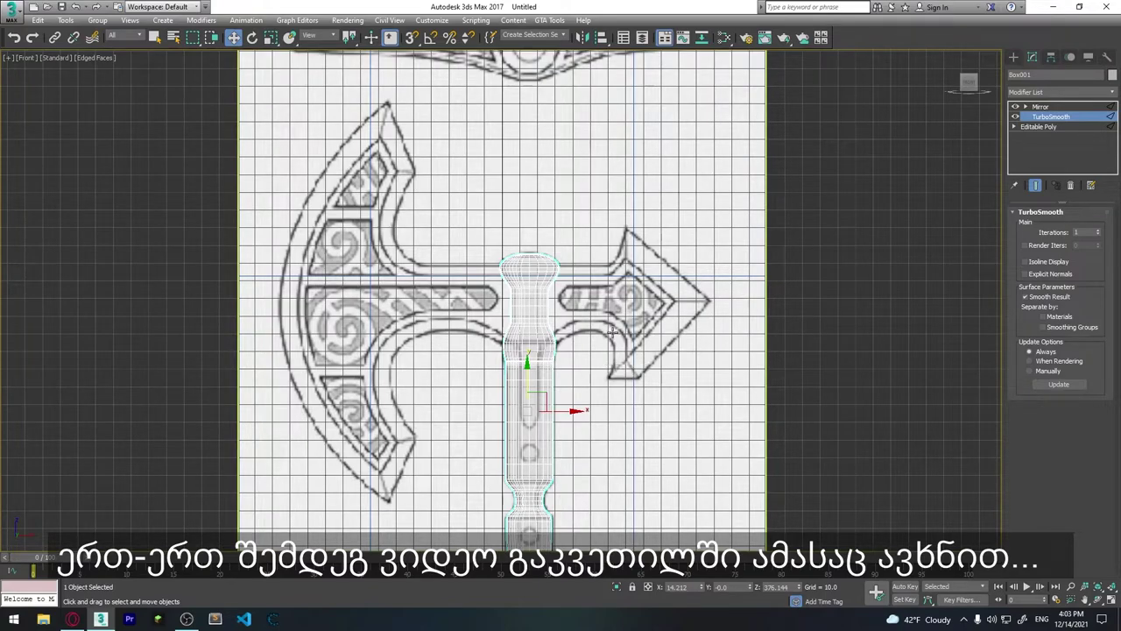
Pan and zoom the Front view to compare the axe handle against the reference image.
{"action": "middle_click_drag", "start_coordinate": [611, 372], "coordinate": [598, 260]}
{"action": "scroll", "coordinate": [506, 311], "scroll_direction": "down", "scroll_amount": 3}
{"action": "scroll", "coordinate": [506, 311], "scroll_direction": "up", "scroll_amount": 8}
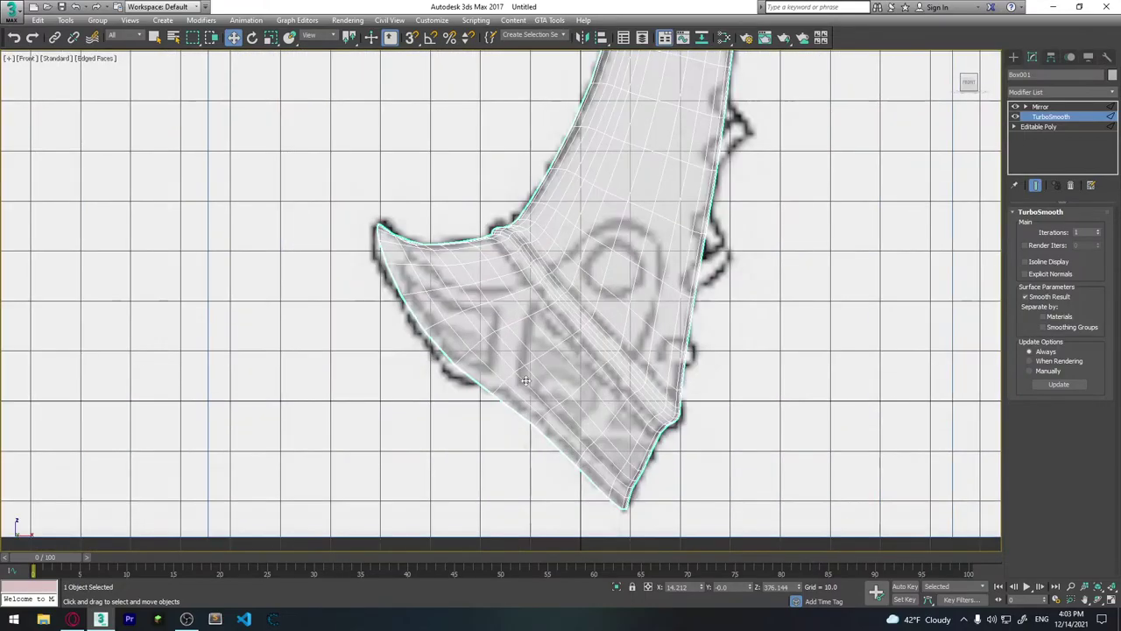
{"action": "scroll", "coordinate": [626, 212], "scroll_direction": "up", "scroll_amount": 1}
{"action": "scroll", "coordinate": [626, 212], "scroll_direction": "down", "scroll_amount": 5}
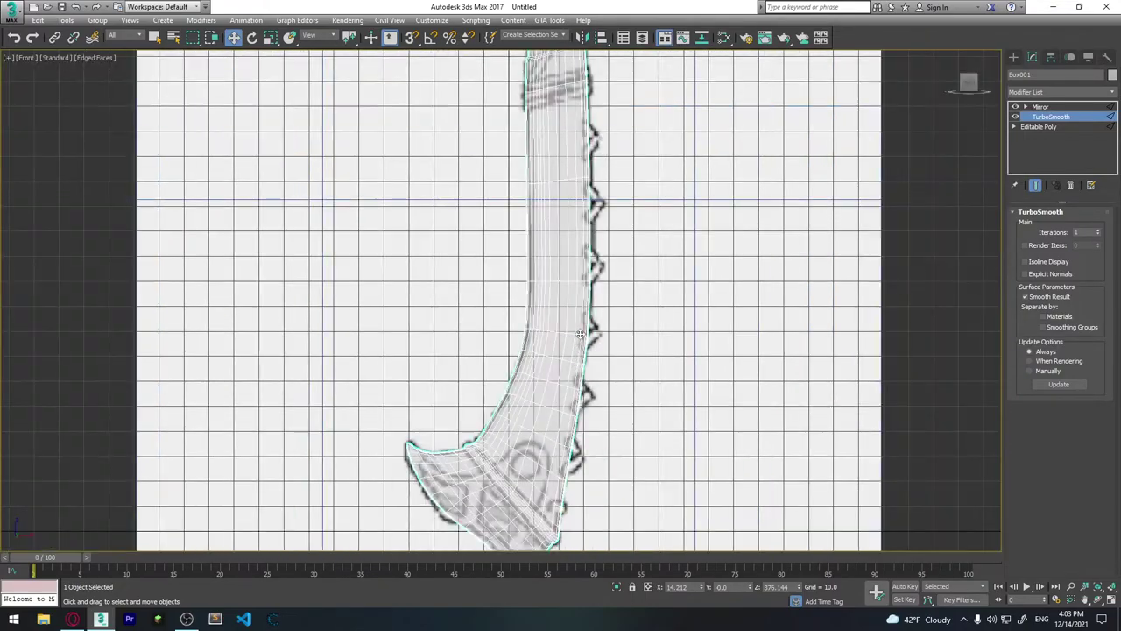
{"action": "scroll", "coordinate": [517, 255], "scroll_direction": "down", "scroll_amount": 3}
{"action": "scroll", "coordinate": [517, 254], "scroll_direction": "up", "scroll_amount": 5}
{"action": "scroll", "coordinate": [514, 241], "scroll_direction": "up", "scroll_amount": 2}
{"action": "scroll", "coordinate": [514, 241], "scroll_direction": "down", "scroll_amount": 2}
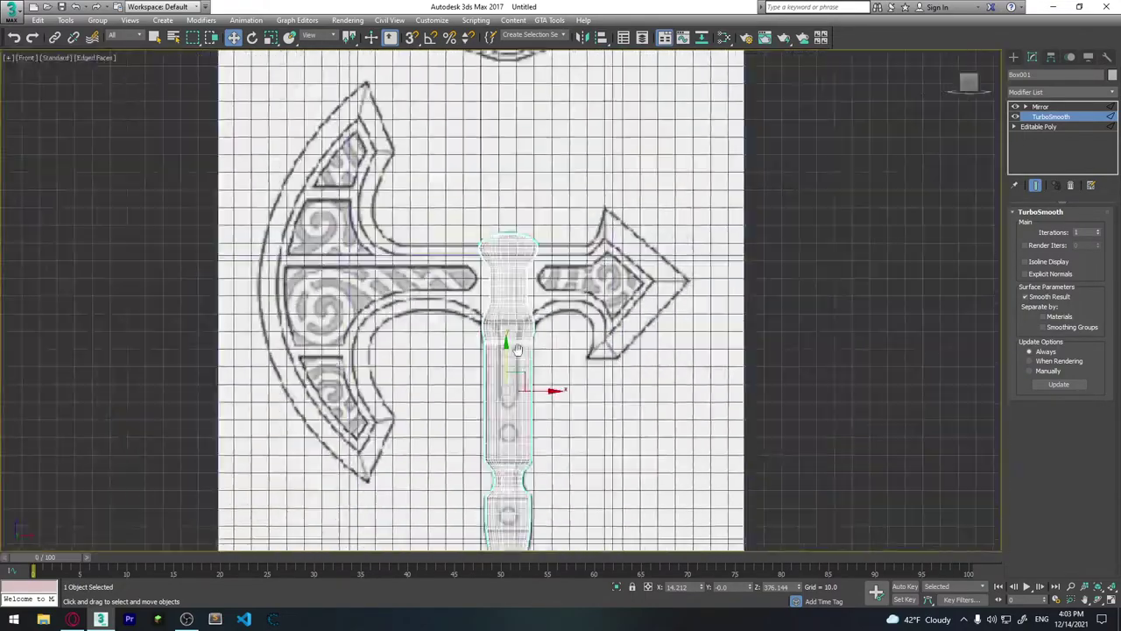
{"action": "scroll", "coordinate": [514, 241], "scroll_direction": "down", "scroll_amount": 2}
{"action": "scroll", "coordinate": [526, 237], "scroll_direction": "down", "scroll_amount": 2}
{"action": "scroll", "coordinate": [559, 232], "scroll_direction": "up", "scroll_amount": 7}
Maximize the Perspective viewport with Alt+W and orbit to look along the axe's thin edge.
{"action": "key", "text": "alt+w"}
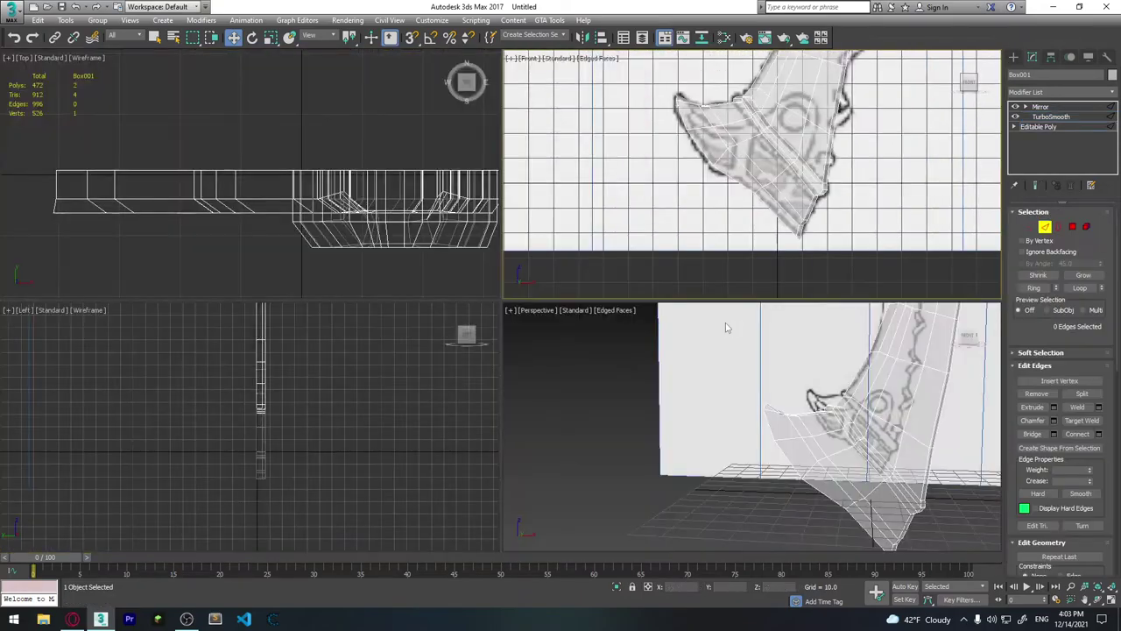
{"action": "middle_click_drag", "start_coordinate": [729, 328], "coordinate": [679, 434], "text": "alt"}
{"action": "key", "text": "alt+w"}
{"action": "mouse_move", "coordinate": [606, 413]}
{"action": "middle_mouse_down", "text": "alt"}
{"action": "mouse_move", "coordinate": [601, 406]}
{"action": "mouse_move", "coordinate": [686, 376]}
{"action": "mouse_move", "coordinate": [730, 346]}
{"action": "mouse_move", "coordinate": [696, 317]}
{"action": "middle_mouse_up", "text": "alt"}
{"action": "scroll", "coordinate": [683, 309], "scroll_direction": "up", "scroll_amount": 2}
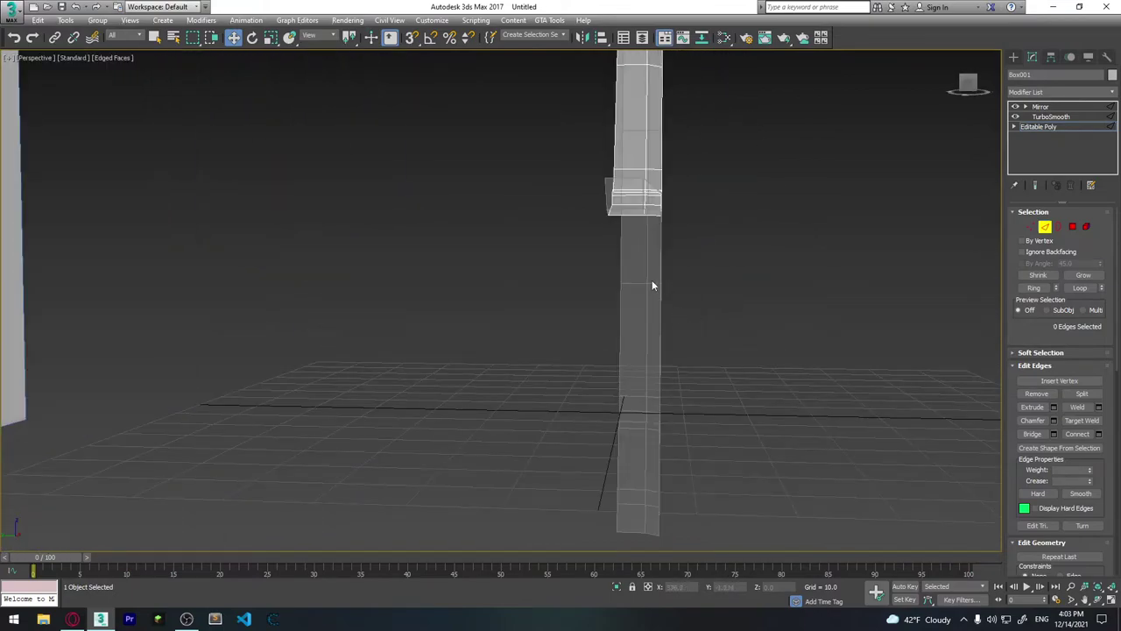
Inspect the full mirrored axe at the Mirror level, then return to Editable Poly in a side view.
{"action": "left_click", "coordinate": [1045, 226]}
{"action": "left_click", "coordinate": [1040, 106]}
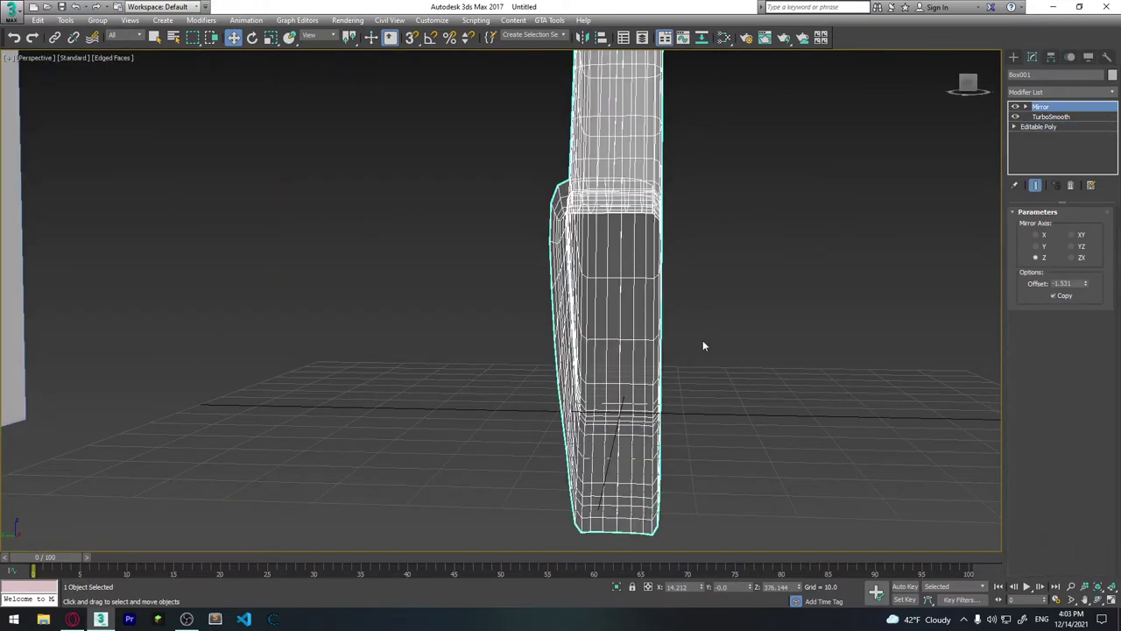
{"action": "mouse_move", "coordinate": [703, 340]}
{"action": "middle_mouse_down", "text": "alt"}
{"action": "mouse_move", "coordinate": [674, 331]}
{"action": "mouse_move", "coordinate": [701, 291]}
{"action": "middle_mouse_up", "text": "alt"}
{"action": "middle_click_drag", "start_coordinate": [701, 333], "coordinate": [681, 357], "text": "alt"}
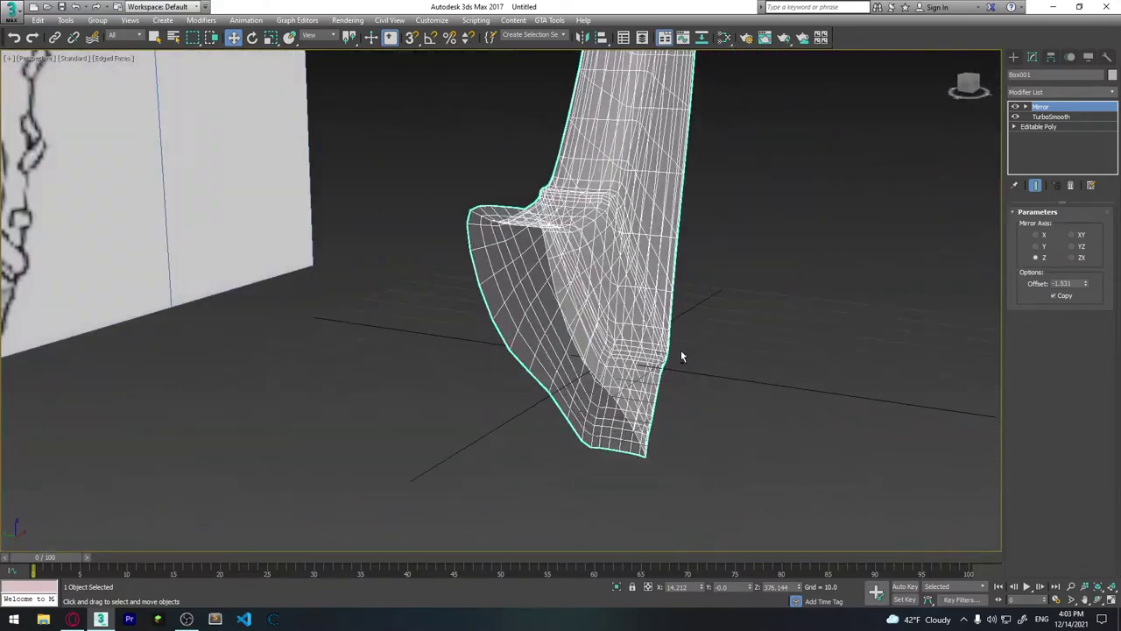
{"action": "left_click", "coordinate": [1039, 126]}
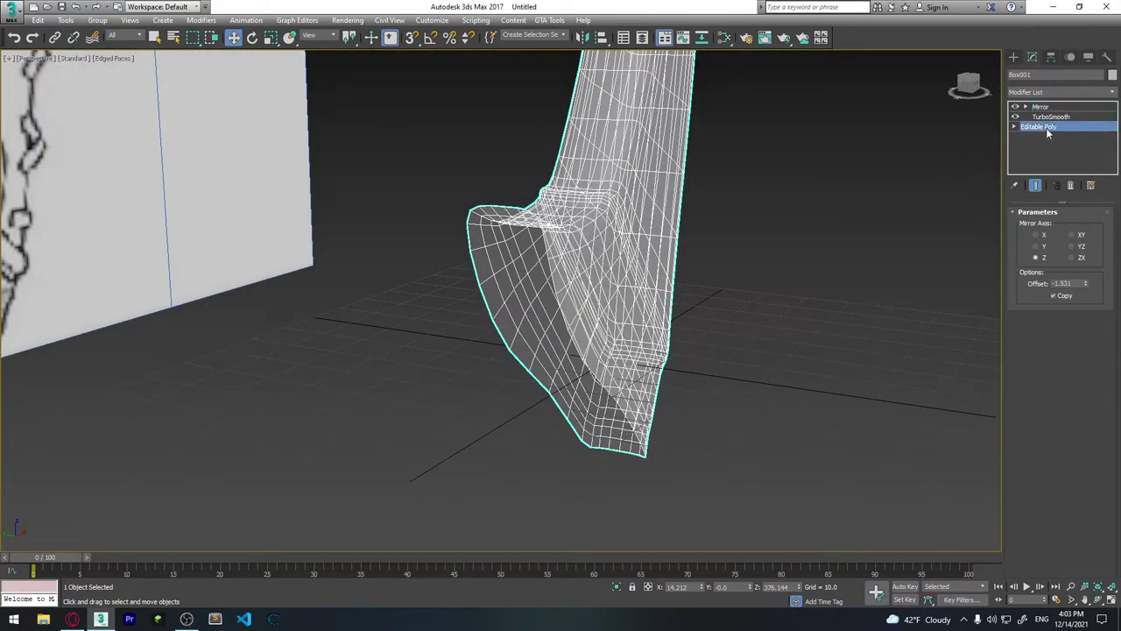
{"action": "mouse_move", "coordinate": [666, 315]}
{"action": "middle_mouse_down", "text": "alt"}
{"action": "mouse_move", "coordinate": [596, 328]}
{"action": "mouse_move", "coordinate": [663, 238]}
{"action": "mouse_move", "coordinate": [649, 276]}
{"action": "mouse_move", "coordinate": [605, 253]}
{"action": "mouse_move", "coordinate": [586, 285]}
{"action": "mouse_move", "coordinate": [597, 287]}
{"action": "middle_mouse_up", "text": "alt"}
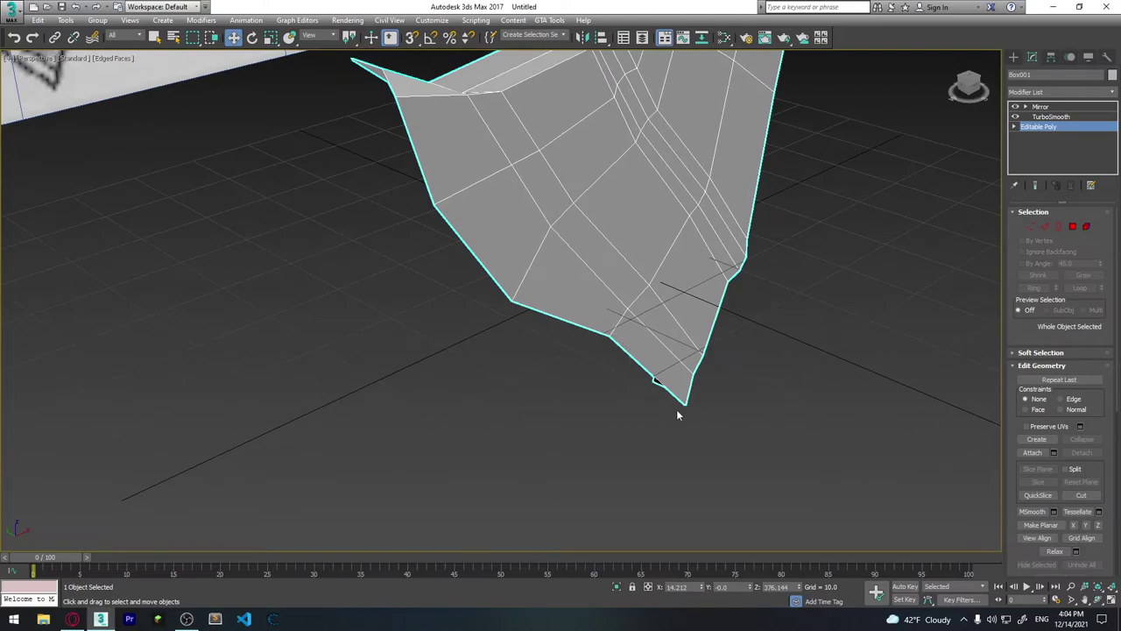
{"action": "mouse_move", "coordinate": [531, 200]}
{"action": "middle_mouse_down", "text": "alt"}
{"action": "mouse_move", "coordinate": [566, 185]}
{"action": "mouse_move", "coordinate": [571, 228]}
{"action": "mouse_move", "coordinate": [583, 219]}
{"action": "middle_mouse_up", "text": "alt"}
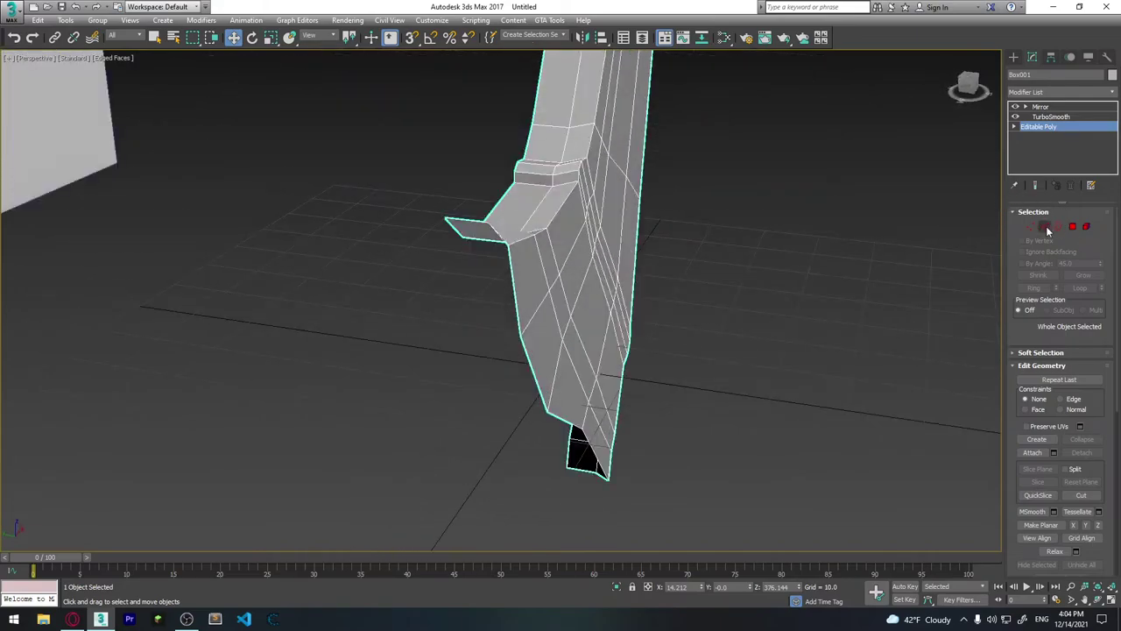
Shift-drag the side shoulder edge down into a new face, then raise its bottom edge to shorten it.
{"action": "left_click", "coordinate": [1046, 226]}
{"action": "mouse_move", "coordinate": [829, 280]}
{"action": "middle_mouse_down", "text": "alt"}
{"action": "mouse_move", "coordinate": [608, 306]}
{"action": "mouse_move", "coordinate": [622, 288]}
{"action": "mouse_move", "coordinate": [596, 303]}
{"action": "mouse_move", "coordinate": [525, 281]}
{"action": "middle_mouse_up", "text": "alt"}
{"action": "left_click", "coordinate": [435, 236]}
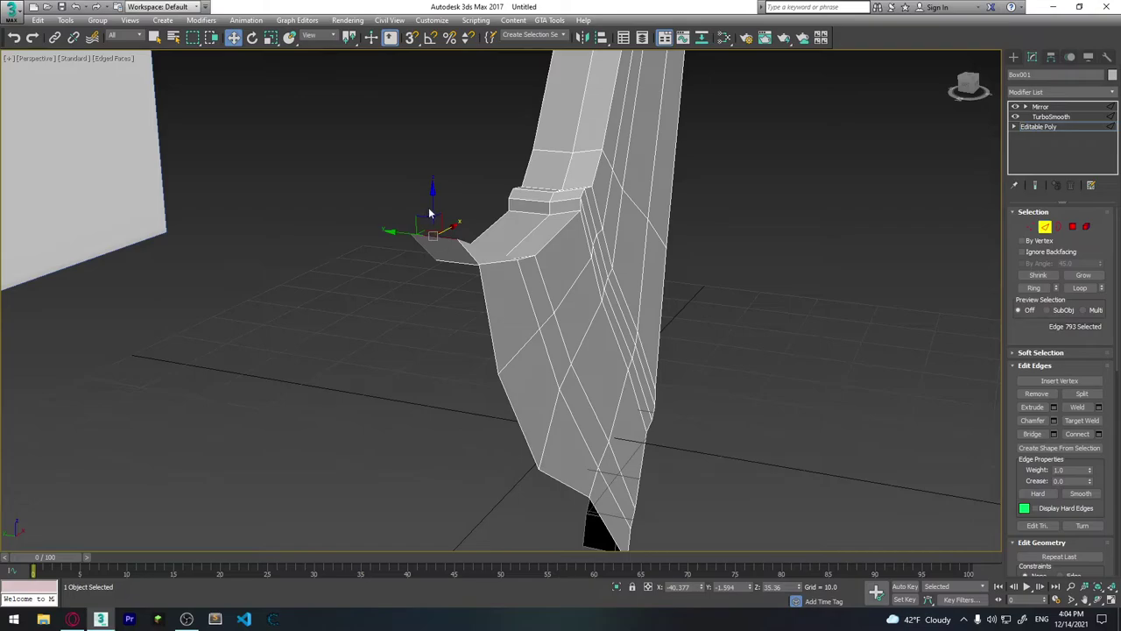
{"action": "left_click_drag", "start_coordinate": [432, 204], "coordinate": [432, 254], "text": "shift"}
{"action": "scroll", "coordinate": [466, 277], "scroll_direction": "up", "scroll_amount": 3}
{"action": "mouse_move", "coordinate": [432, 254]}
{"action": "middle_mouse_down", "text": "alt"}
{"action": "mouse_move", "coordinate": [466, 277]}
{"action": "mouse_move", "coordinate": [441, 271]}
{"action": "middle_mouse_up", "text": "alt"}
{"action": "left_click_drag", "start_coordinate": [422, 268], "coordinate": [421, 237]}
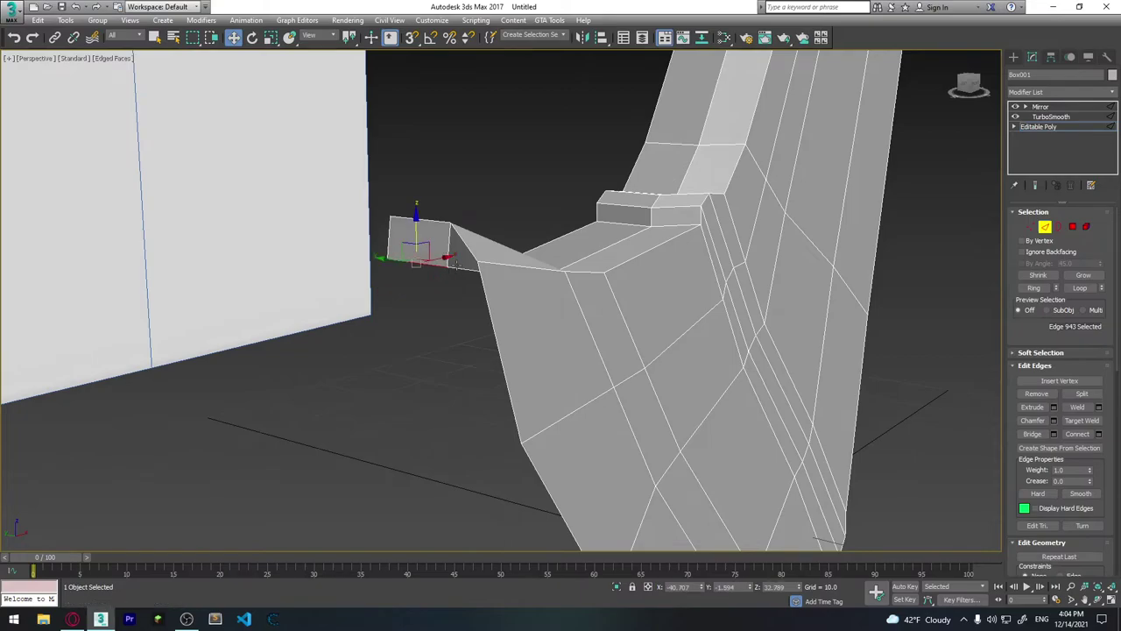
Select the neighbouring edges of the new flap from a closer oblique angle.
{"action": "mouse_move", "coordinate": [469, 268]}
{"action": "middle_mouse_down", "text": "alt"}
{"action": "mouse_move", "coordinate": [513, 251]}
{"action": "mouse_move", "coordinate": [526, 258]}
{"action": "mouse_move", "coordinate": [473, 289]}
{"action": "mouse_move", "coordinate": [464, 316]}
{"action": "mouse_move", "coordinate": [523, 265]}
{"action": "middle_mouse_up", "text": "alt"}
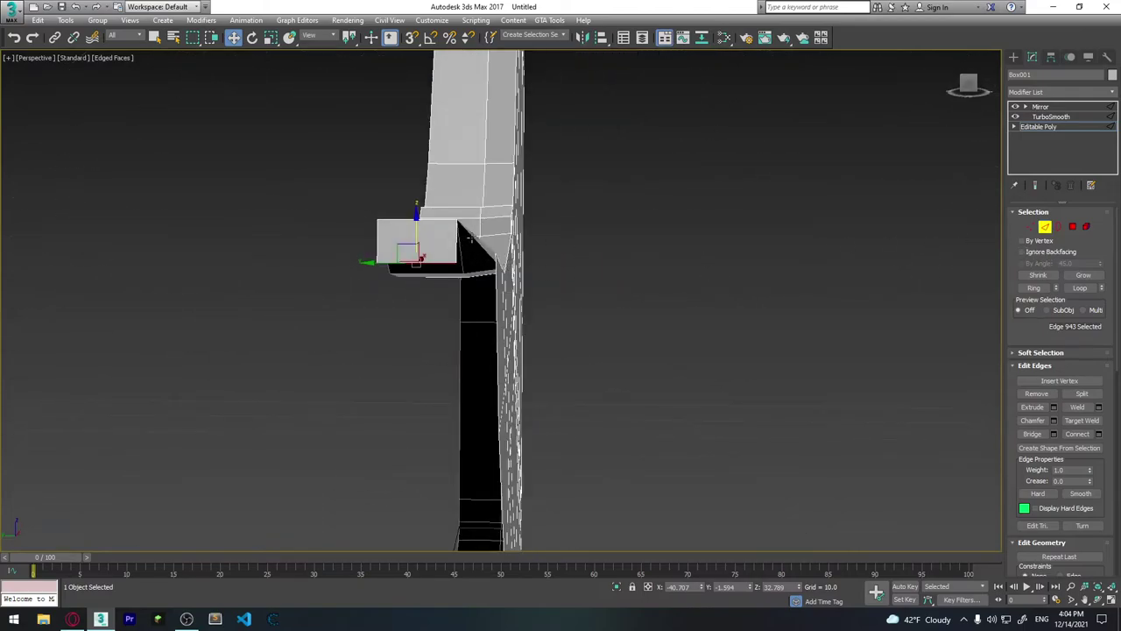
{"action": "left_click", "coordinate": [478, 240]}
{"action": "left_click", "coordinate": [472, 250]}
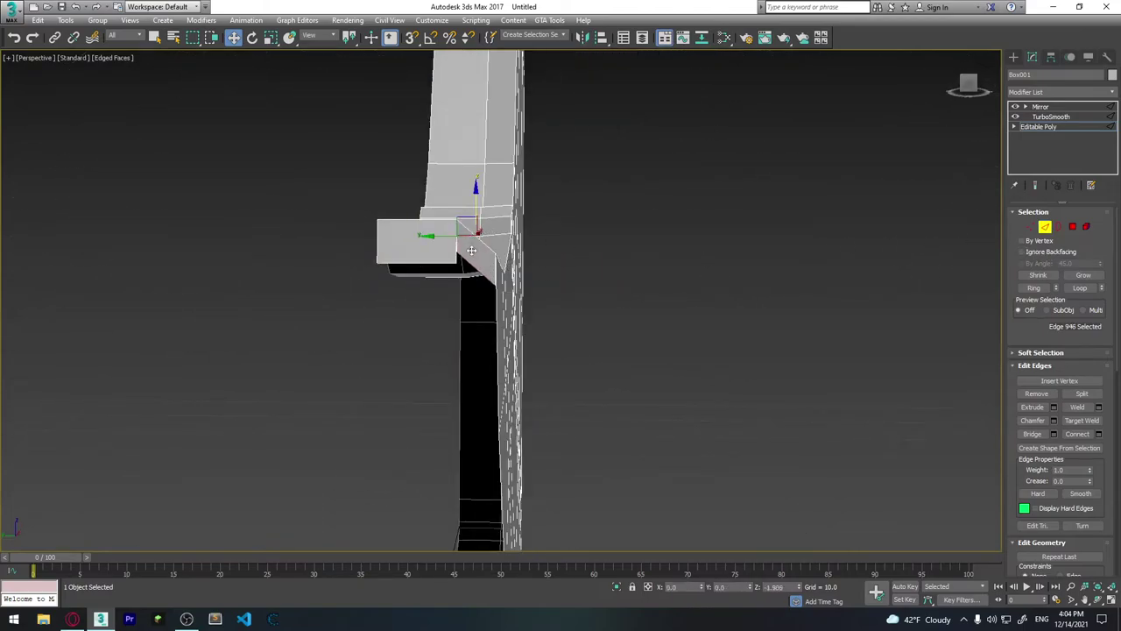
{"action": "mouse_move", "coordinate": [470, 254]}
{"action": "middle_mouse_down", "text": "alt"}
{"action": "mouse_move", "coordinate": [477, 233]}
{"action": "mouse_move", "coordinate": [446, 263]}
{"action": "mouse_move", "coordinate": [476, 251]}
{"action": "mouse_move", "coordinate": [491, 273]}
{"action": "mouse_move", "coordinate": [544, 275]}
{"action": "mouse_move", "coordinate": [507, 284]}
{"action": "mouse_move", "coordinate": [523, 273]}
{"action": "mouse_move", "coordinate": [529, 292]}
{"action": "mouse_move", "coordinate": [495, 261]}
{"action": "middle_mouse_up", "text": "alt"}
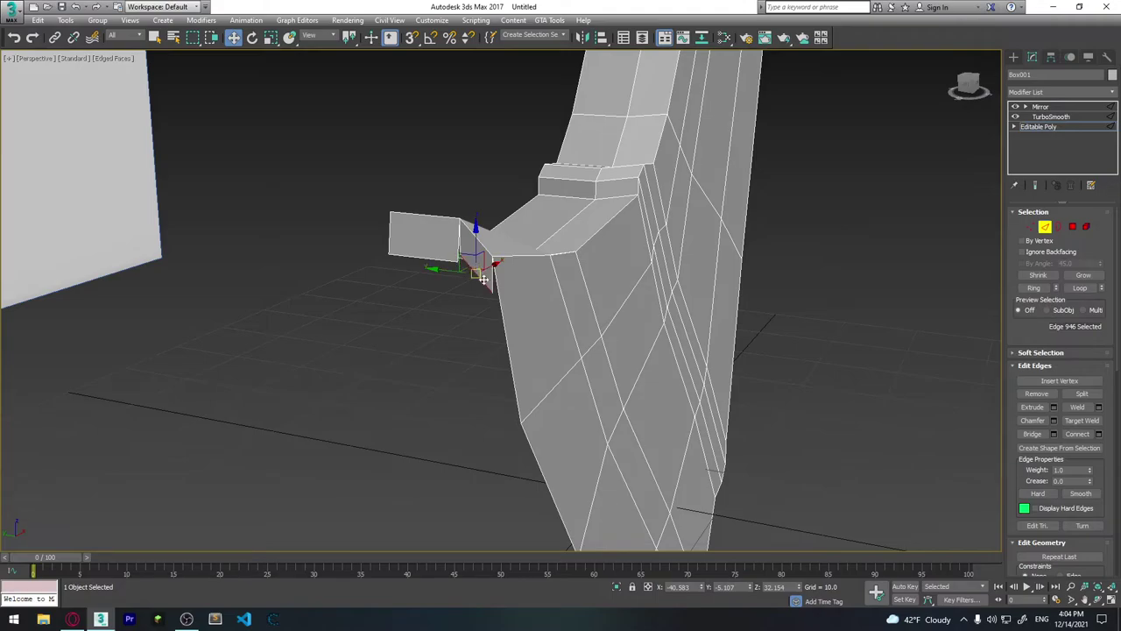
In Vertex mode, pull the fold vertex down and select the flap's corner vertex.
{"action": "left_click", "coordinate": [1032, 228]}
{"action": "mouse_move", "coordinate": [488, 295]}
{"action": "left_mouse_down"}
{"action": "mouse_move", "coordinate": [512, 412]}
{"action": "mouse_move", "coordinate": [529, 409]}
{"action": "left_mouse_up"}
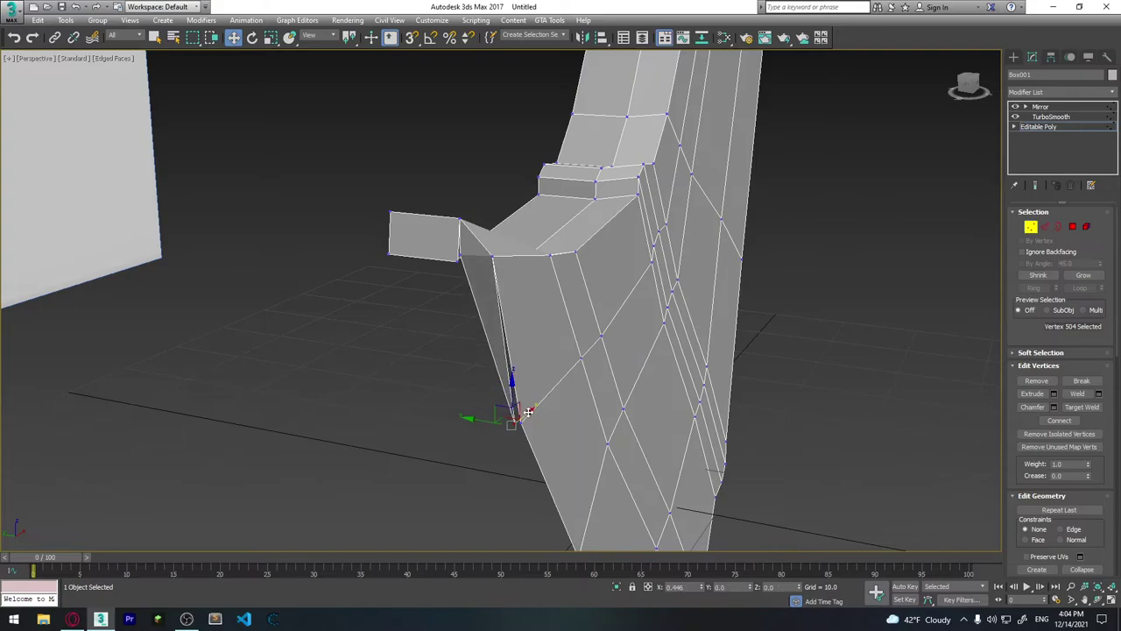
{"action": "left_click", "coordinate": [458, 235]}
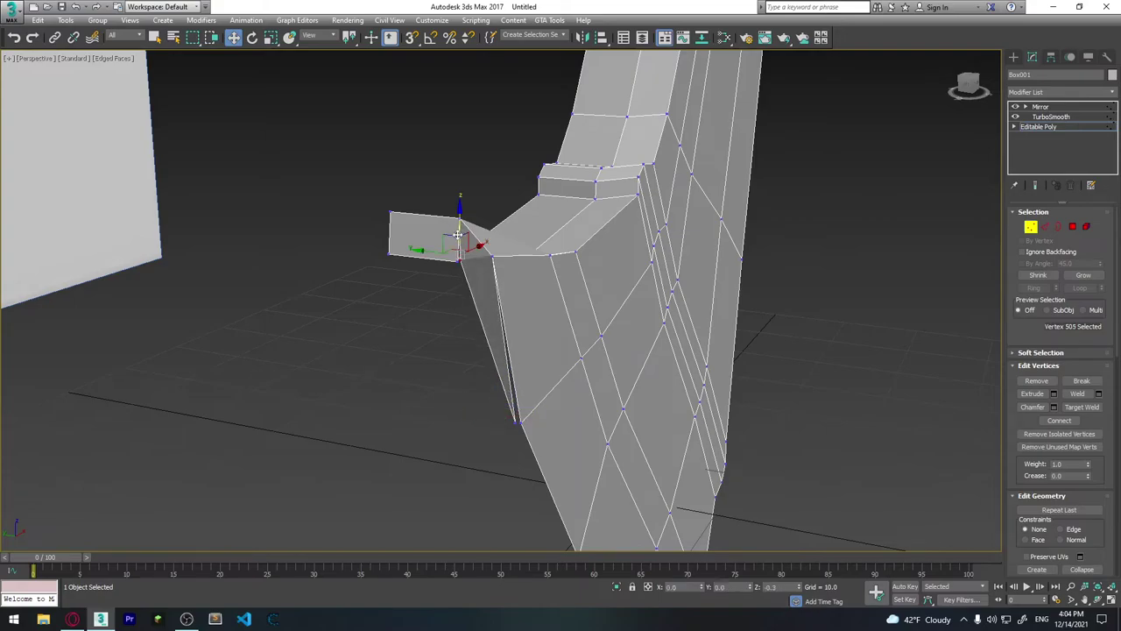
{"action": "scroll", "coordinate": [457, 237], "scroll_direction": "up", "scroll_amount": 3}
{"action": "scroll", "coordinate": [451, 263], "scroll_direction": "up", "scroll_amount": 2}
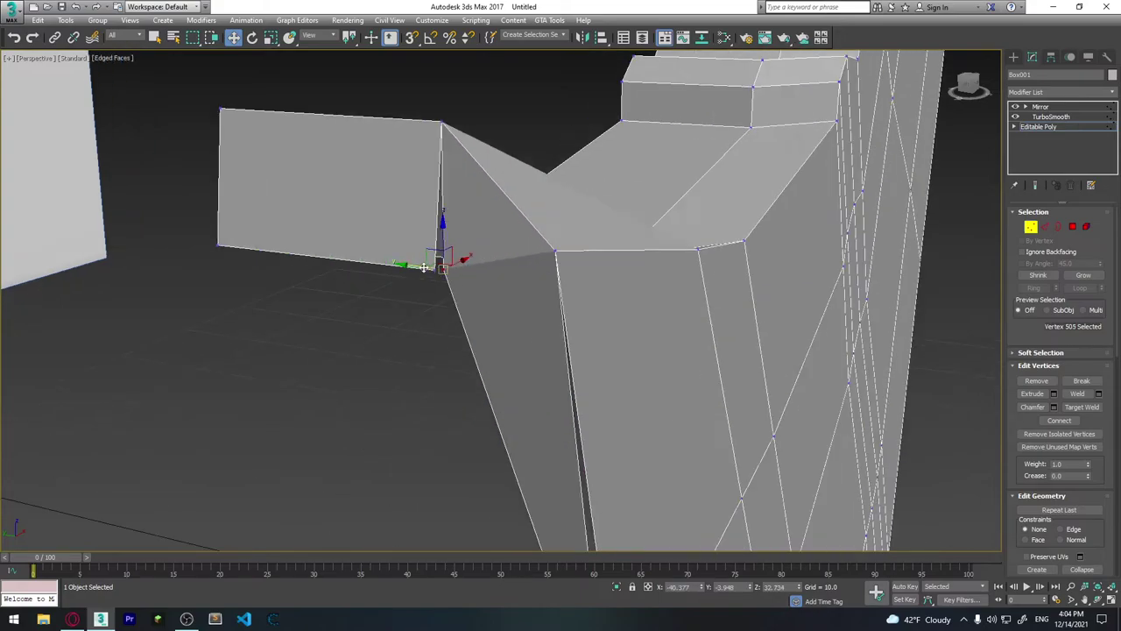
{"action": "mouse_move", "coordinate": [438, 271]}
{"action": "middle_mouse_down", "text": "alt"}
{"action": "mouse_move", "coordinate": [532, 257]}
{"action": "mouse_move", "coordinate": [611, 271]}
{"action": "mouse_move", "coordinate": [379, 284]}
{"action": "mouse_move", "coordinate": [431, 277]}
{"action": "middle_mouse_up", "text": "alt"}
{"action": "scroll", "coordinate": [431, 277], "scroll_direction": "up", "scroll_amount": 2}
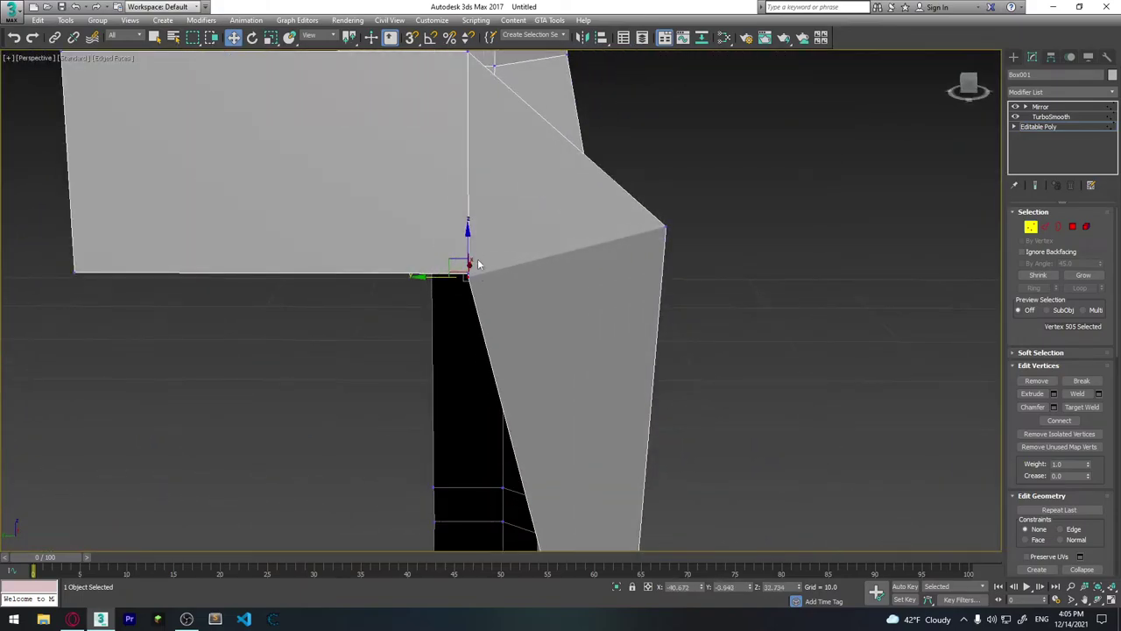
{"action": "middle_click_drag", "start_coordinate": [464, 266], "coordinate": [488, 291], "text": "alt"}
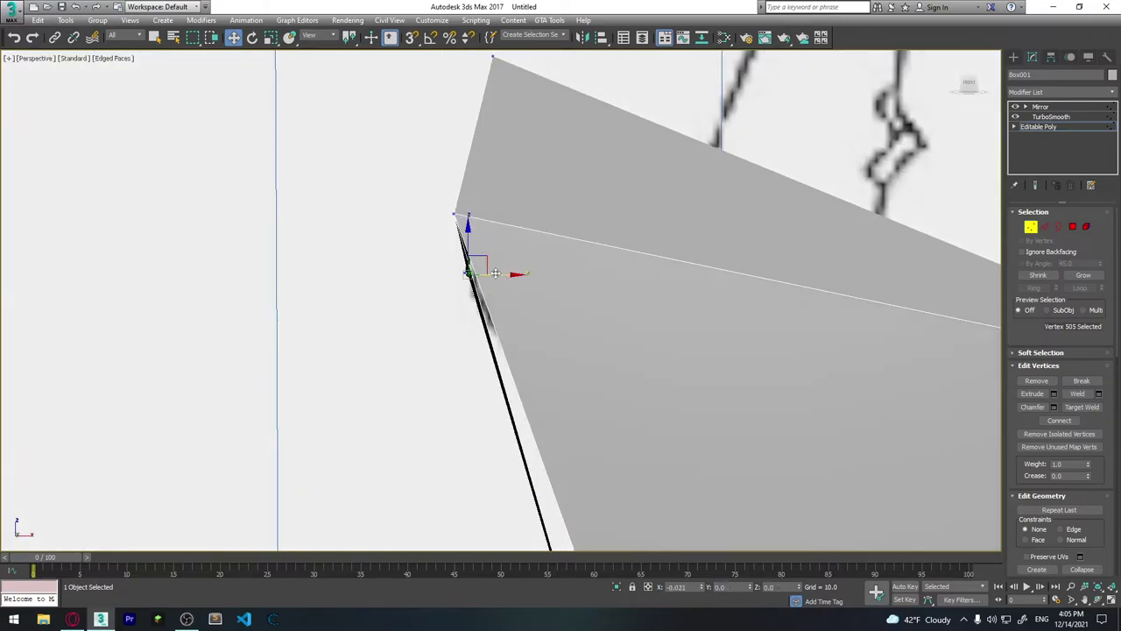
Nudge the flap's corner vertex slightly along X, then reselect the fold vertex.
{"action": "left_click_drag", "start_coordinate": [495, 273], "coordinate": [496, 273]}
{"action": "mouse_move", "coordinate": [466, 301]}
{"action": "middle_mouse_down", "text": "alt"}
{"action": "mouse_move", "coordinate": [526, 310]}
{"action": "mouse_move", "coordinate": [556, 351]}
{"action": "mouse_move", "coordinate": [551, 368]}
{"action": "mouse_move", "coordinate": [611, 498]}
{"action": "mouse_move", "coordinate": [543, 253]}
{"action": "mouse_move", "coordinate": [553, 338]}
{"action": "mouse_move", "coordinate": [558, 303]}
{"action": "mouse_move", "coordinate": [597, 302]}
{"action": "mouse_move", "coordinate": [570, 224]}
{"action": "mouse_move", "coordinate": [580, 200]}
{"action": "mouse_move", "coordinate": [588, 260]}
{"action": "mouse_move", "coordinate": [693, 235]}
{"action": "mouse_move", "coordinate": [734, 248]}
{"action": "mouse_move", "coordinate": [592, 263]}
{"action": "mouse_move", "coordinate": [584, 213]}
{"action": "middle_mouse_up", "text": "alt"}
{"action": "scroll", "coordinate": [595, 302], "scroll_direction": "down", "scroll_amount": 5}
{"action": "left_click", "coordinate": [563, 219]}
{"action": "scroll", "coordinate": [561, 237], "scroll_direction": "up", "scroll_amount": 5}
{"action": "scroll", "coordinate": [592, 263], "scroll_direction": "down", "scroll_amount": 3}
{"action": "scroll", "coordinate": [586, 211], "scroll_direction": "up", "scroll_amount": 3}
Weld the two vertices at the flap's upper corner into one.
{"action": "scroll", "coordinate": [550, 230], "scroll_direction": "up", "scroll_amount": 3}
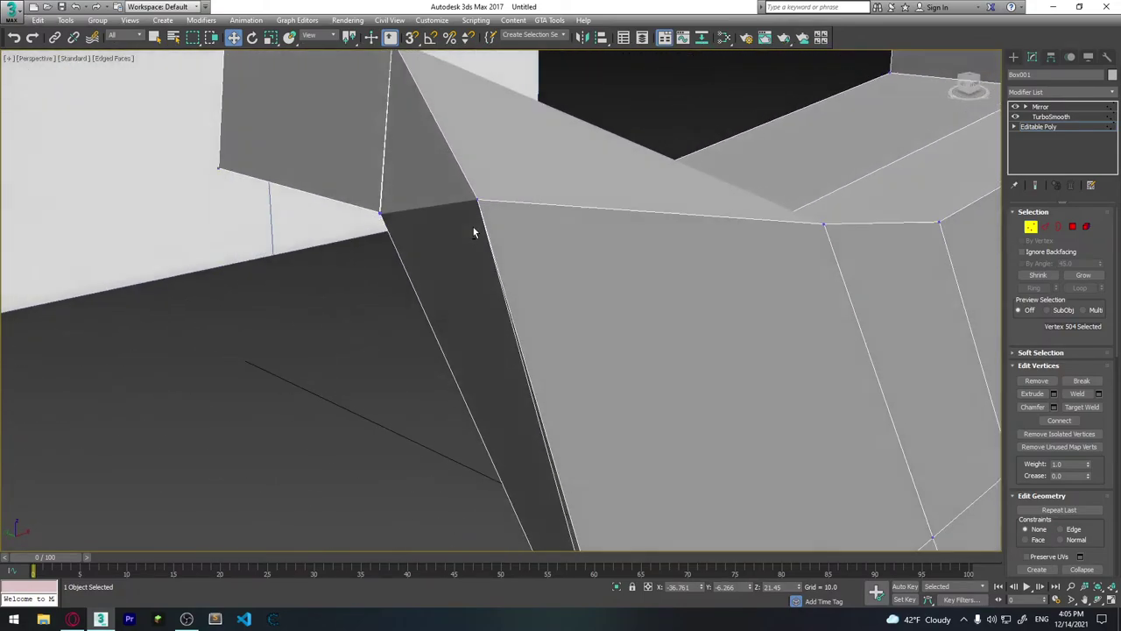
{"action": "scroll", "coordinate": [475, 229], "scroll_direction": "up", "scroll_amount": 2}
{"action": "left_click_drag", "start_coordinate": [391, 223], "coordinate": [371, 198]}
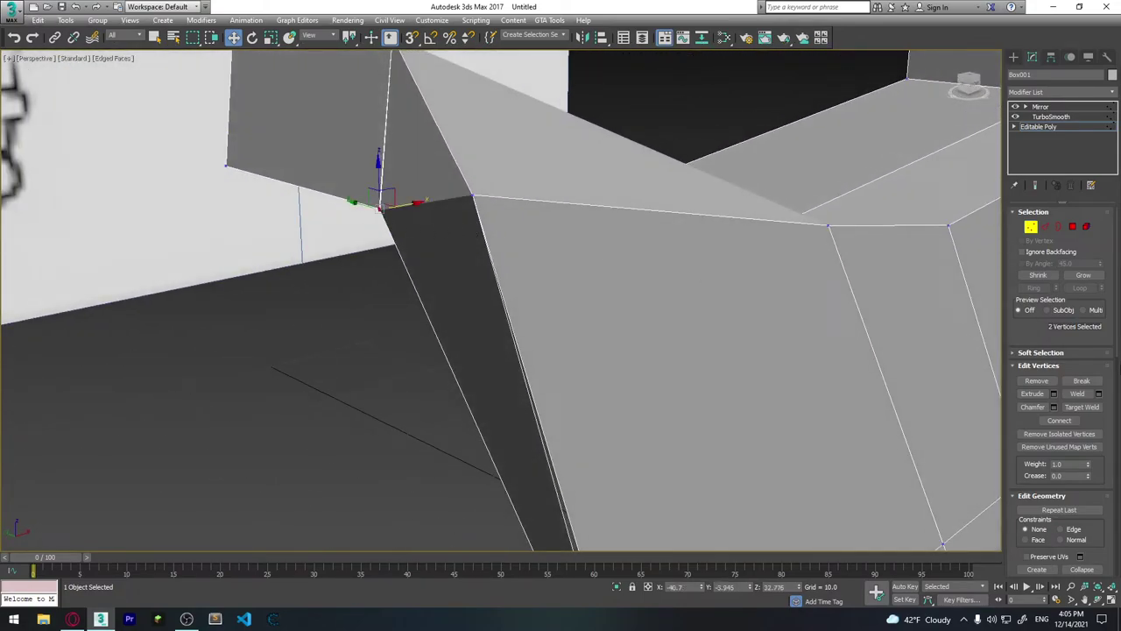
{"action": "left_click", "coordinate": [1101, 394]}
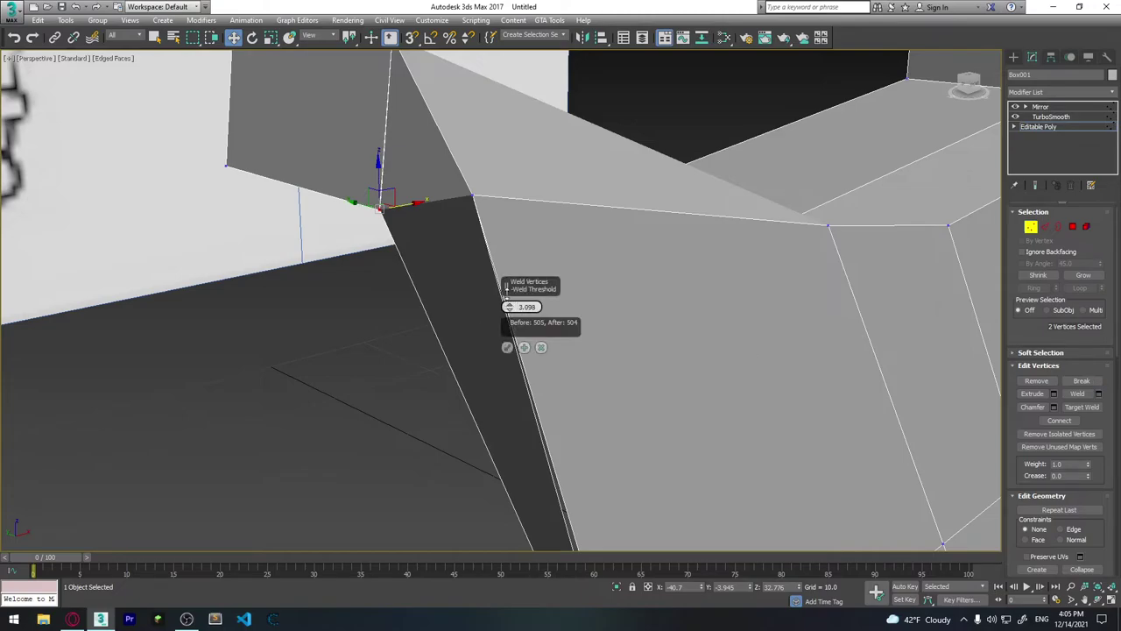
{"action": "left_click", "coordinate": [507, 347]}
{"action": "middle_click_drag", "start_coordinate": [508, 347], "coordinate": [485, 248]}
Weld the two vertices at the lower corner and orbit to check both welds.
{"action": "scroll", "coordinate": [478, 338], "scroll_direction": "up", "scroll_amount": 3}
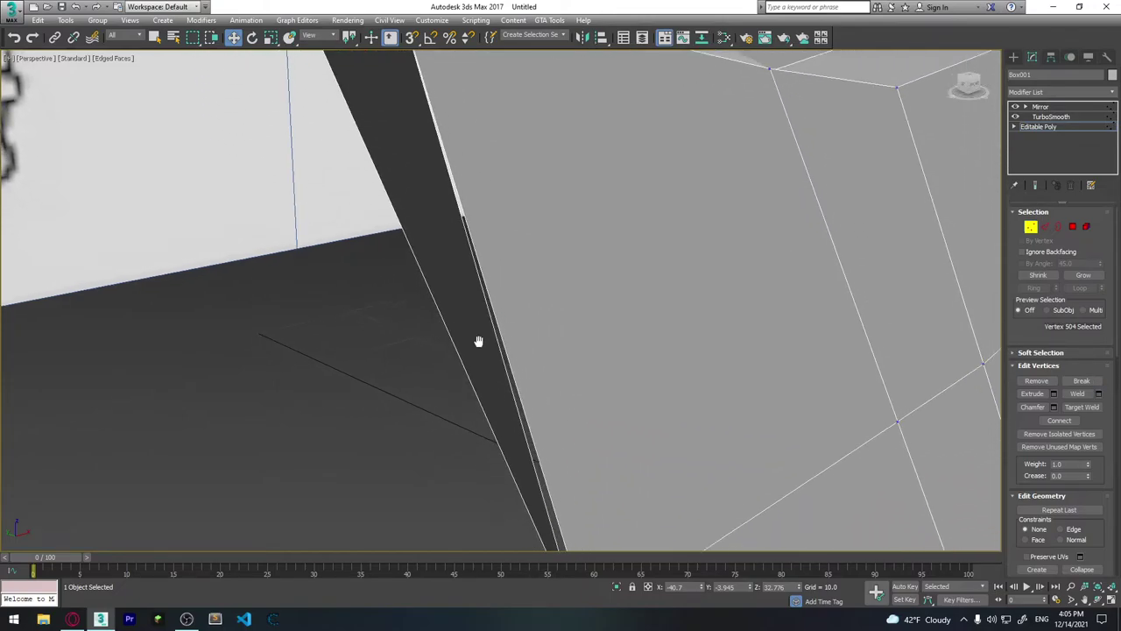
{"action": "mouse_move", "coordinate": [478, 338]}
{"action": "middle_mouse_down"}
{"action": "mouse_move", "coordinate": [471, 360]}
{"action": "mouse_move", "coordinate": [488, 410]}
{"action": "middle_mouse_up"}
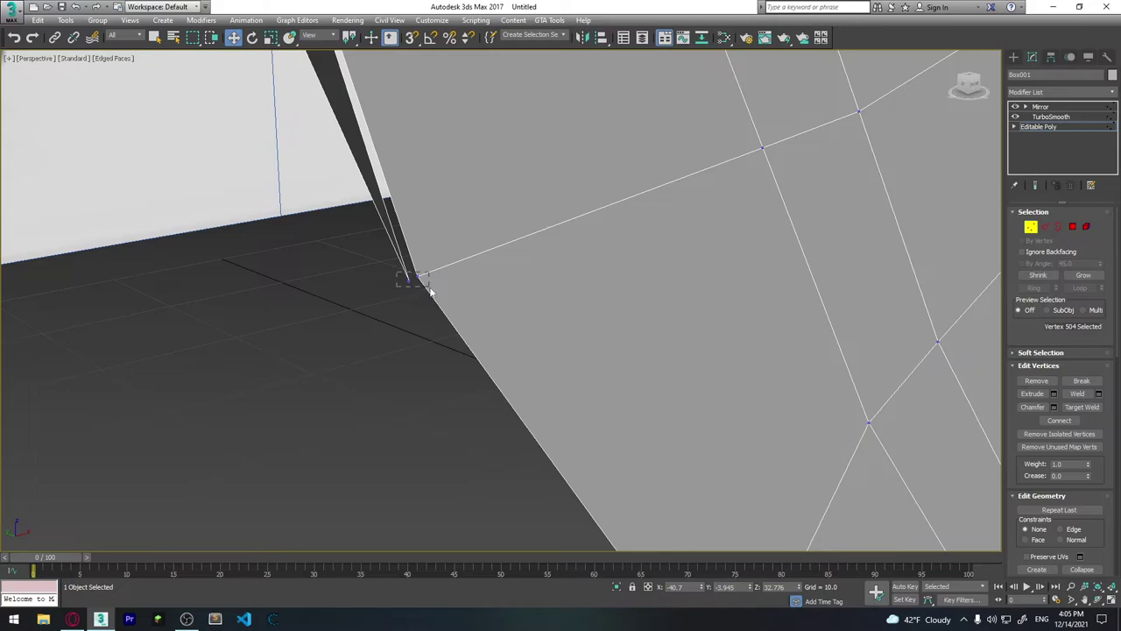
{"action": "left_click_drag", "start_coordinate": [397, 274], "coordinate": [430, 289]}
{"action": "left_click", "coordinate": [1100, 394]}
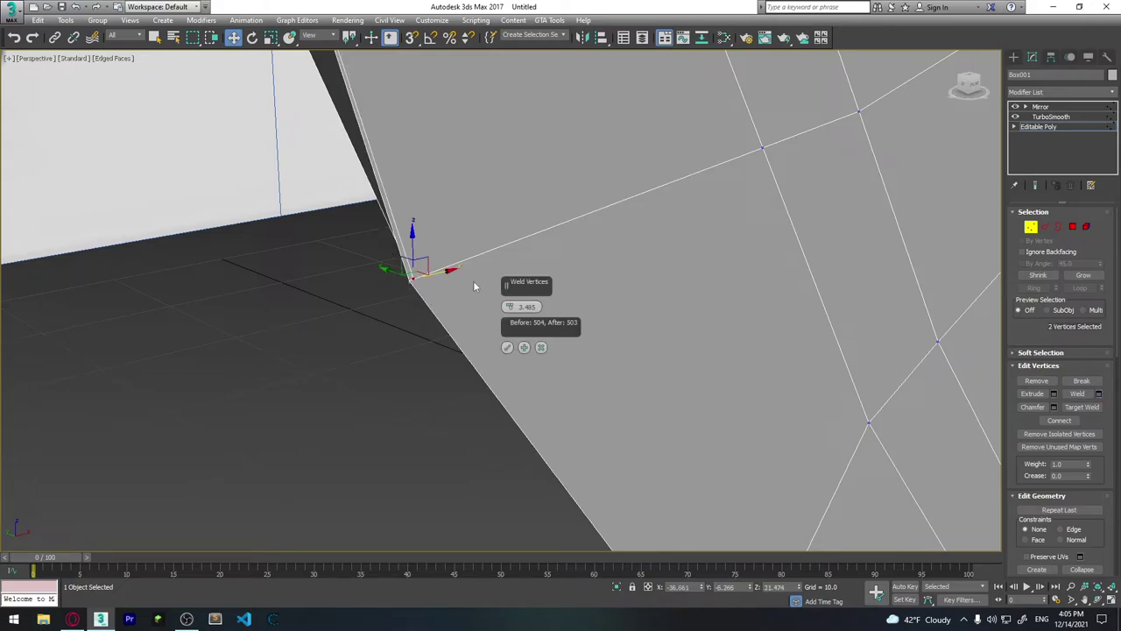
{"action": "left_click", "coordinate": [506, 348]}
{"action": "scroll", "coordinate": [491, 259], "scroll_direction": "down", "scroll_amount": 3}
{"action": "scroll", "coordinate": [500, 262], "scroll_direction": "down", "scroll_amount": 3}
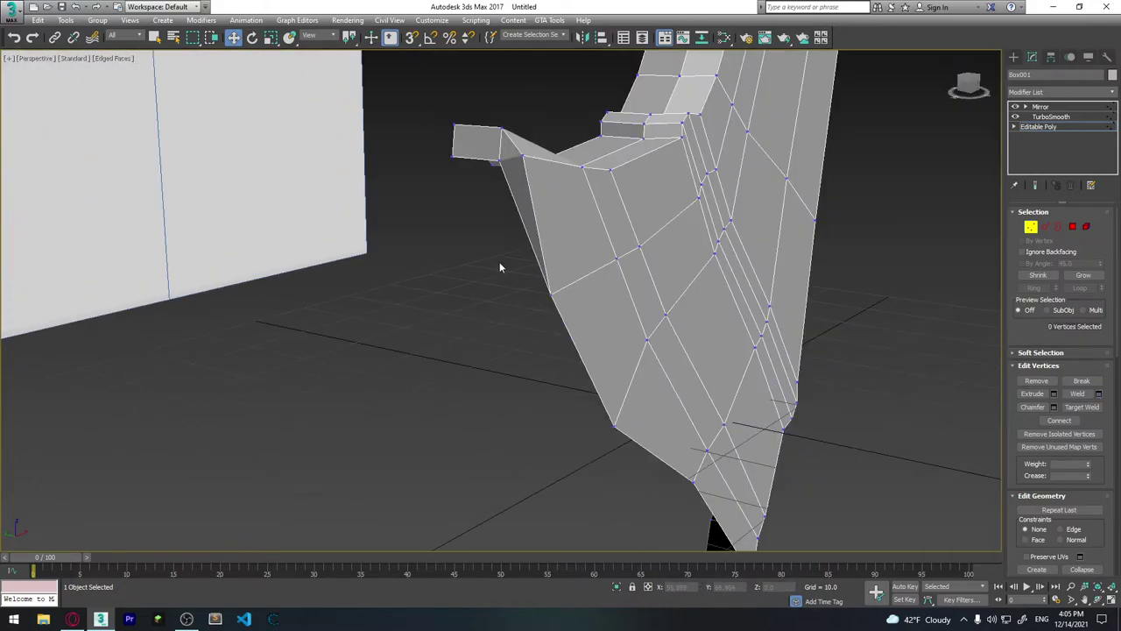
{"action": "mouse_move", "coordinate": [499, 267]}
{"action": "middle_mouse_down", "text": "alt"}
{"action": "mouse_move", "coordinate": [604, 237]}
{"action": "mouse_move", "coordinate": [540, 220]}
{"action": "mouse_move", "coordinate": [655, 271]}
{"action": "mouse_move", "coordinate": [614, 375]}
{"action": "mouse_move", "coordinate": [573, 283]}
{"action": "mouse_move", "coordinate": [553, 304]}
{"action": "mouse_move", "coordinate": [564, 295]}
{"action": "mouse_move", "coordinate": [610, 307]}
{"action": "mouse_move", "coordinate": [563, 295]}
{"action": "mouse_move", "coordinate": [544, 221]}
{"action": "middle_mouse_up", "text": "alt"}
{"action": "scroll", "coordinate": [541, 221], "scroll_direction": "up", "scroll_amount": 3}
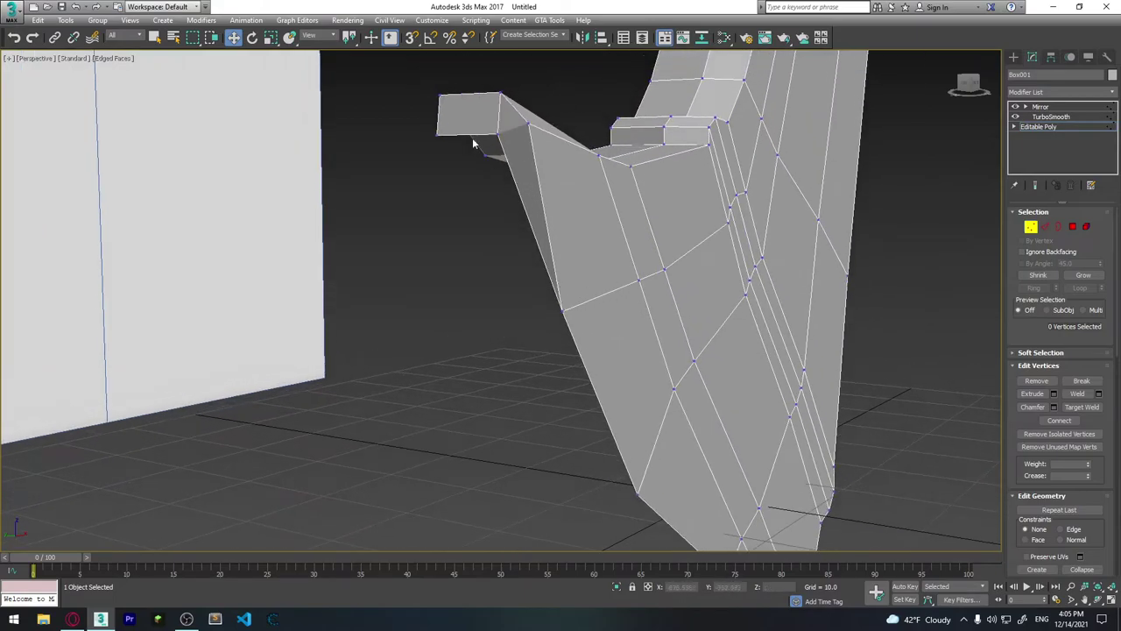
Shift-drag the small block's bottom edge down into a new face and slide its bottom edge right.
{"action": "key", "text": "2"}
{"action": "left_click", "coordinate": [505, 157]}
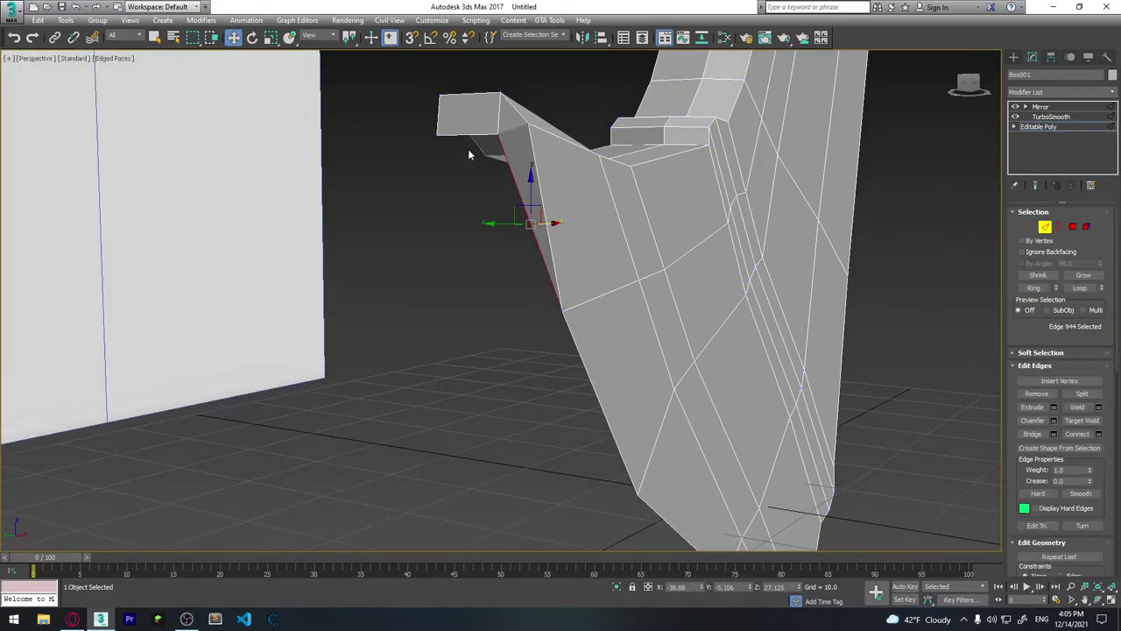
{"action": "left_click", "coordinate": [466, 137]}
{"action": "left_click_drag", "start_coordinate": [468, 99], "coordinate": [468, 259], "text": "shift"}
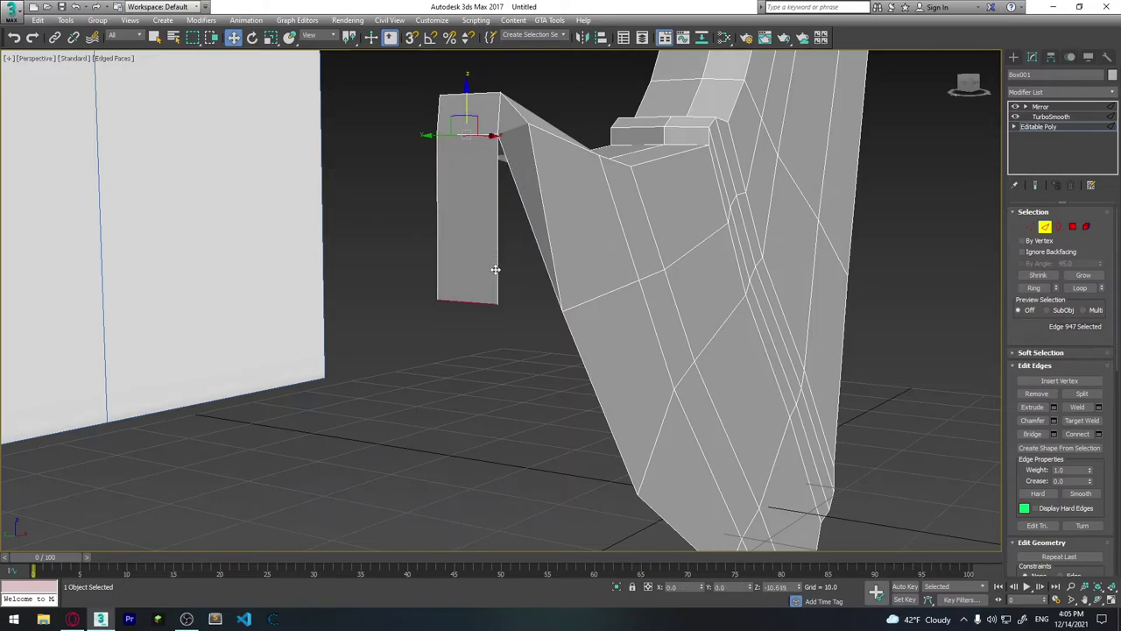
{"action": "scroll", "coordinate": [506, 298], "scroll_direction": "up", "scroll_amount": 4}
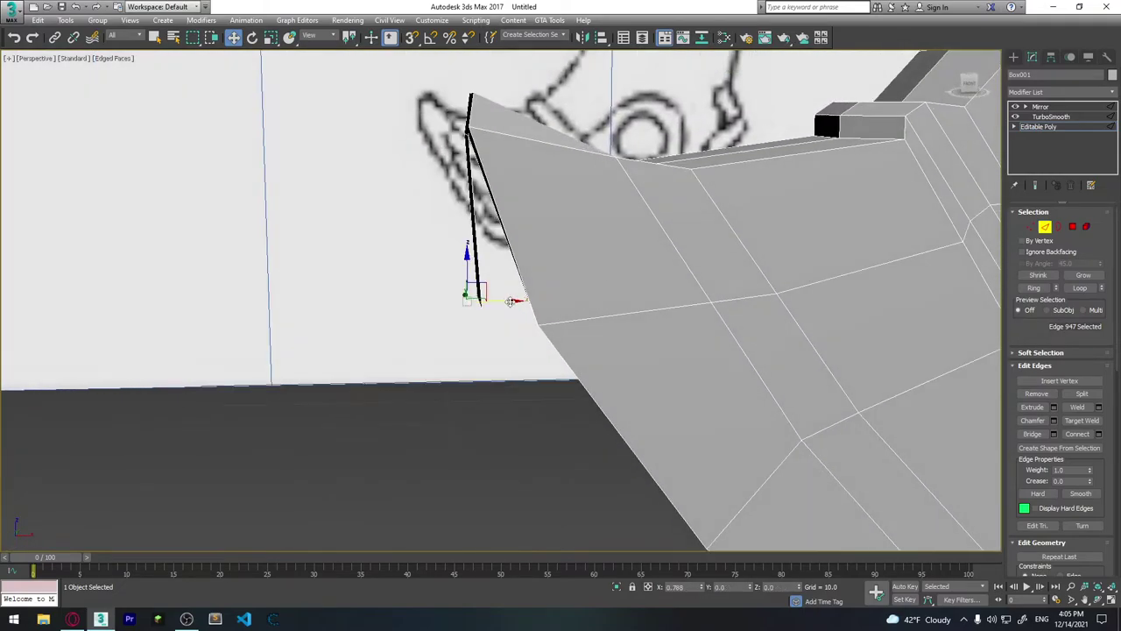
{"action": "mouse_move", "coordinate": [506, 300]}
{"action": "left_mouse_down"}
{"action": "mouse_move", "coordinate": [552, 295]}
{"action": "mouse_move", "coordinate": [559, 330]}
{"action": "left_mouse_up"}
{"action": "mouse_move", "coordinate": [559, 330]}
{"action": "middle_mouse_down", "text": "alt"}
{"action": "mouse_move", "coordinate": [608, 315]}
{"action": "mouse_move", "coordinate": [645, 333]}
{"action": "middle_mouse_up", "text": "alt"}
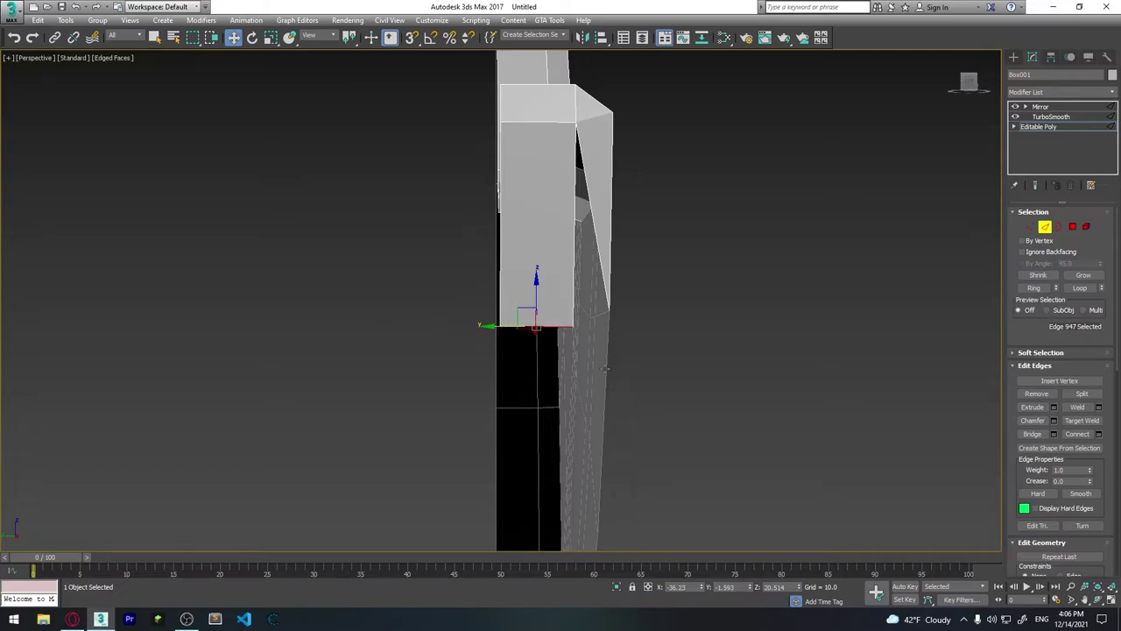
{"action": "middle_click_drag", "start_coordinate": [605, 369], "coordinate": [495, 382]}
In Vertex mode, move the new face's lower-right corner vertex onto the blade's edge.
{"action": "left_click", "coordinate": [1031, 228]}
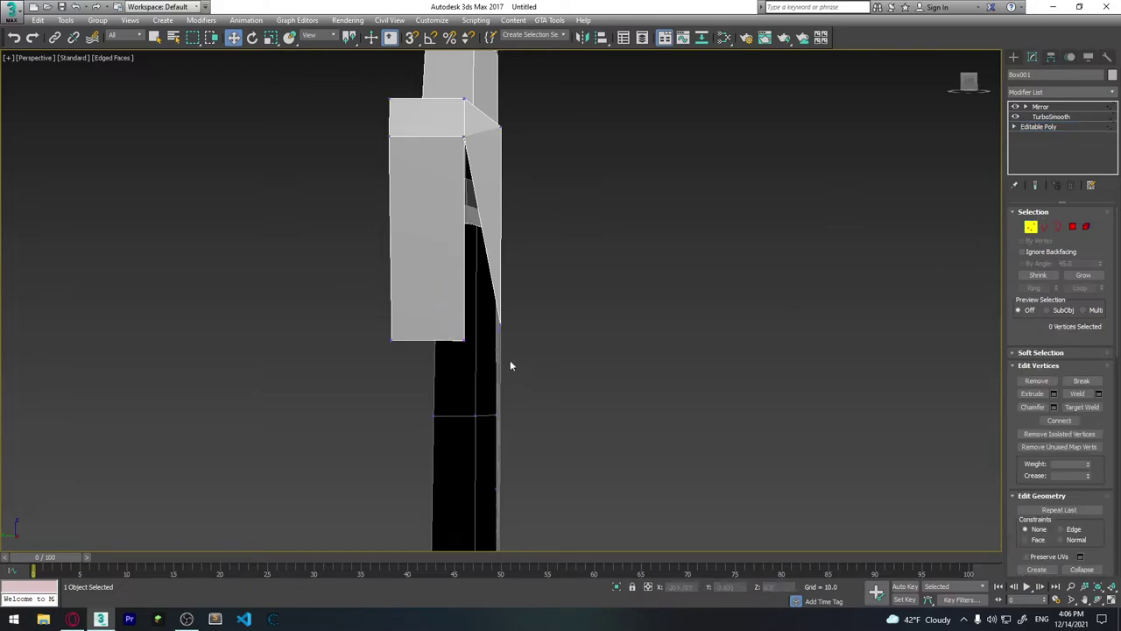
{"action": "left_click", "coordinate": [462, 340]}
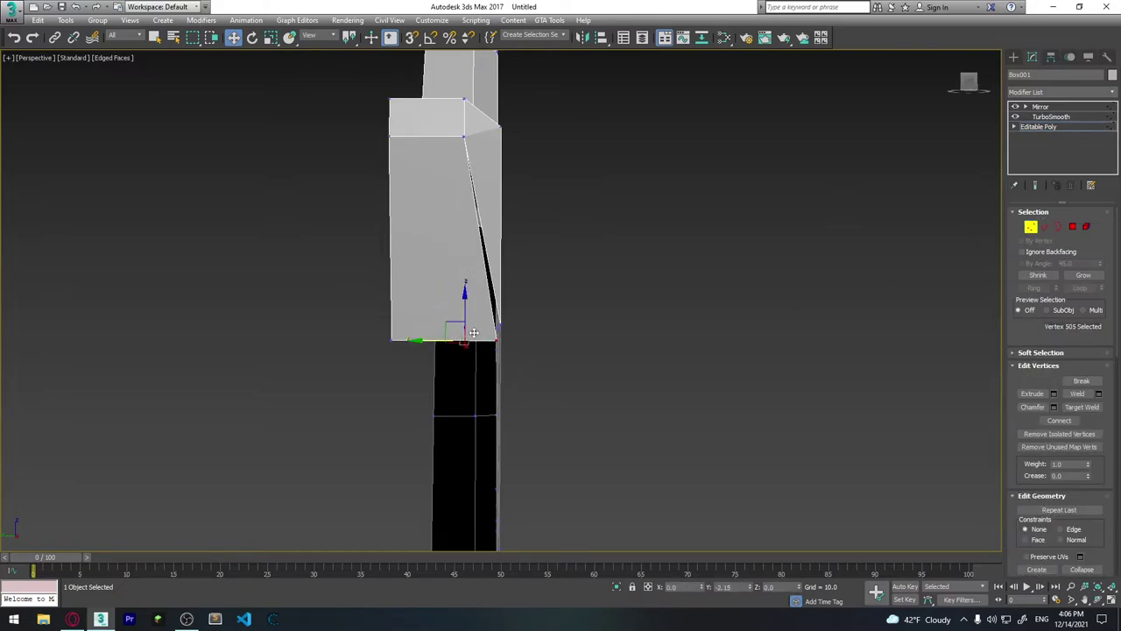
{"action": "left_click_drag", "start_coordinate": [443, 341], "coordinate": [495, 303]}
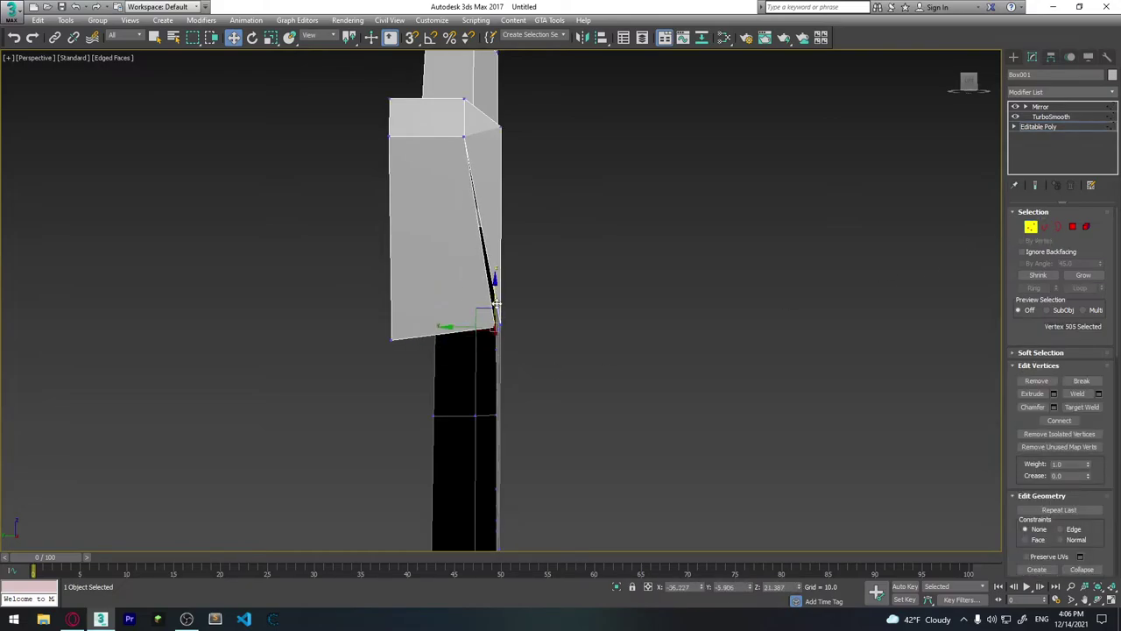
{"action": "mouse_move", "coordinate": [469, 330]}
{"action": "middle_mouse_down", "text": "alt"}
{"action": "mouse_move", "coordinate": [500, 344]}
{"action": "mouse_move", "coordinate": [485, 350]}
{"action": "mouse_move", "coordinate": [474, 342]}
{"action": "mouse_move", "coordinate": [513, 333]}
{"action": "mouse_move", "coordinate": [491, 354]}
{"action": "middle_mouse_up", "text": "alt"}
{"action": "scroll", "coordinate": [511, 342], "scroll_direction": "up", "scroll_amount": 3}
{"action": "scroll", "coordinate": [505, 338], "scroll_direction": "up", "scroll_amount": 2}
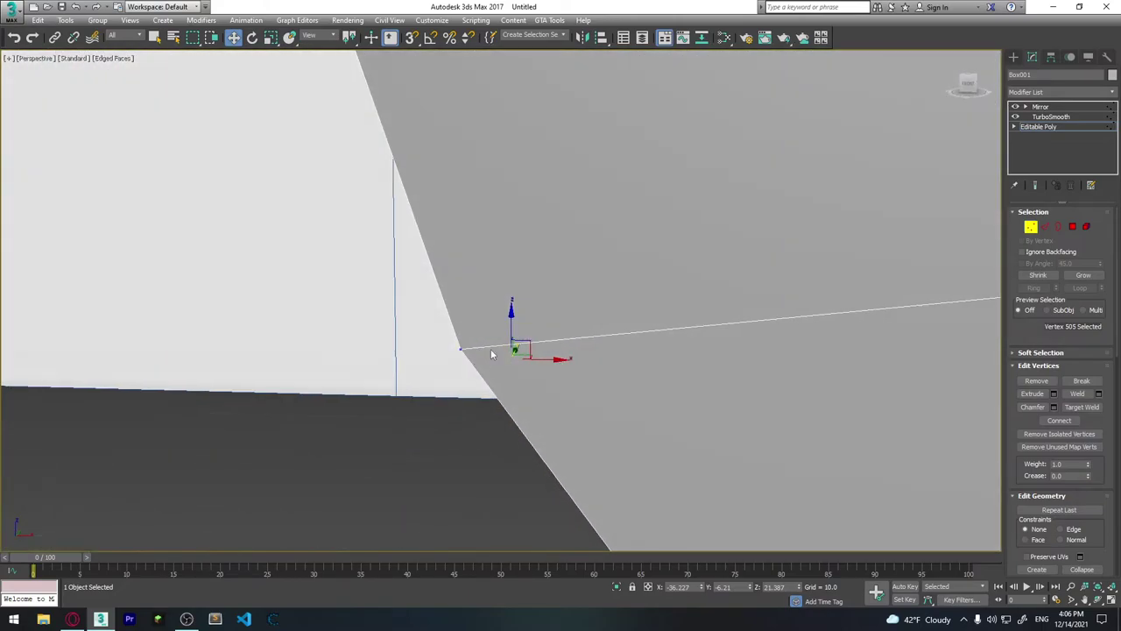
{"action": "mouse_move", "coordinate": [537, 350]}
{"action": "left_mouse_down"}
{"action": "mouse_move", "coordinate": [482, 359]}
{"action": "mouse_move", "coordinate": [493, 358]}
{"action": "left_mouse_up"}
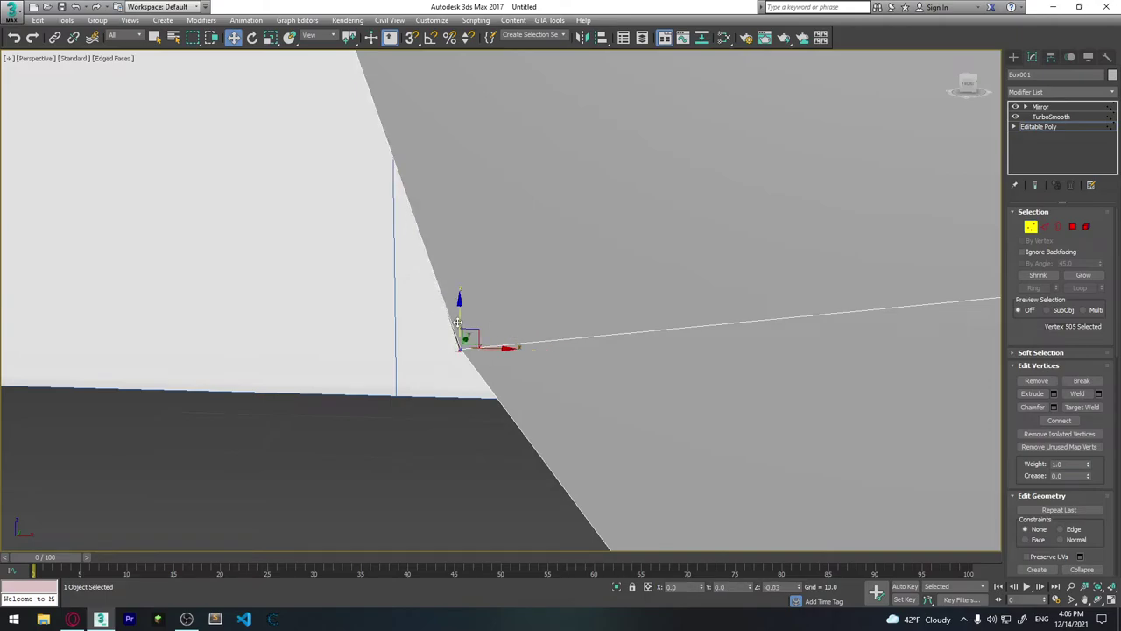
{"action": "mouse_move", "coordinate": [450, 363]}
{"action": "middle_mouse_down", "text": "alt"}
{"action": "mouse_move", "coordinate": [551, 343]}
{"action": "mouse_move", "coordinate": [438, 352]}
{"action": "mouse_move", "coordinate": [418, 373]}
{"action": "mouse_move", "coordinate": [459, 387]}
{"action": "middle_mouse_up", "text": "alt"}
Weld the two overlapping corner vertices into one.
{"action": "left_click", "coordinate": [463, 359]}
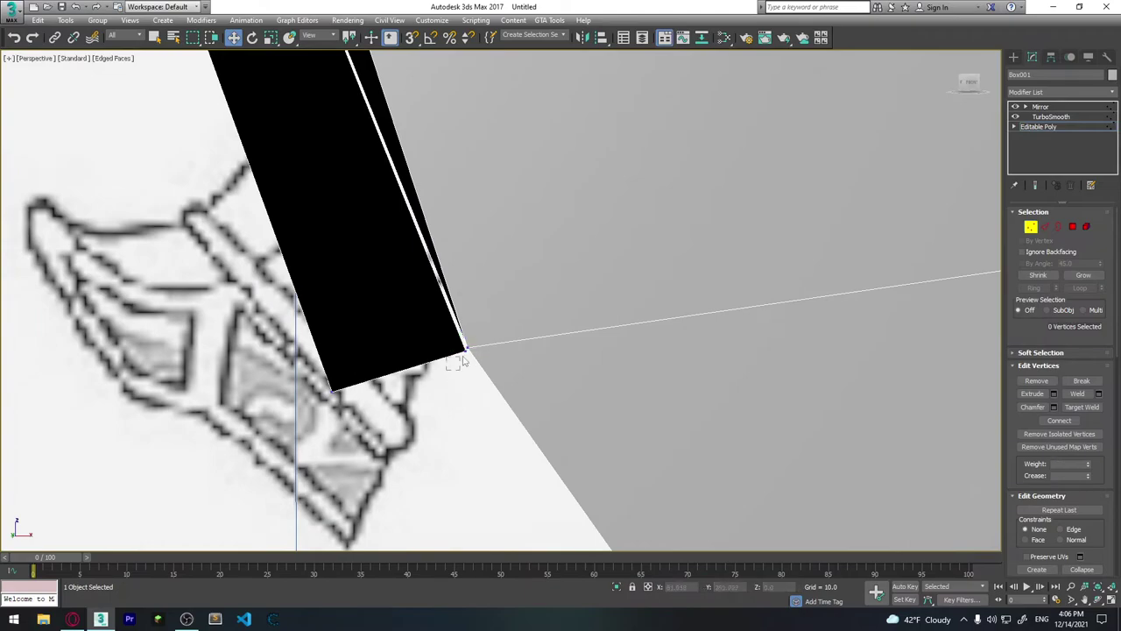
{"action": "left_click_drag", "start_coordinate": [469, 349], "coordinate": [471, 347]}
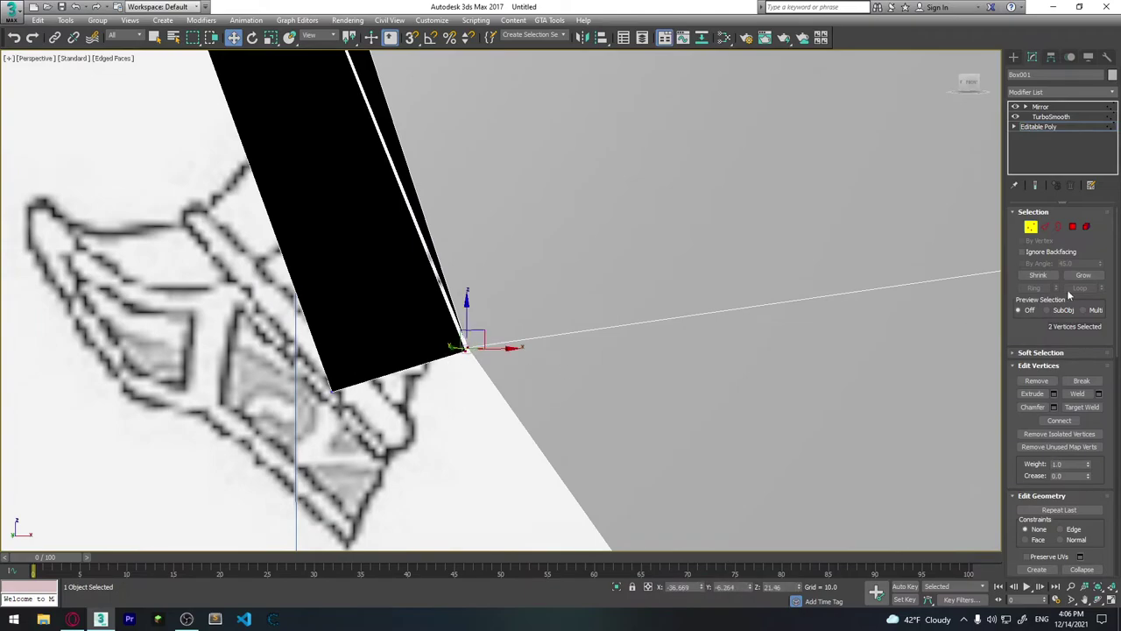
{"action": "left_click", "coordinate": [1101, 396]}
{"action": "left_click", "coordinate": [506, 348]}
{"action": "mouse_move", "coordinate": [506, 348]}
{"action": "middle_mouse_down", "text": "alt"}
{"action": "mouse_move", "coordinate": [607, 345]}
{"action": "mouse_move", "coordinate": [575, 237]}
{"action": "mouse_move", "coordinate": [508, 314]}
{"action": "mouse_move", "coordinate": [549, 318]}
{"action": "mouse_move", "coordinate": [532, 315]}
{"action": "middle_mouse_up", "text": "alt"}
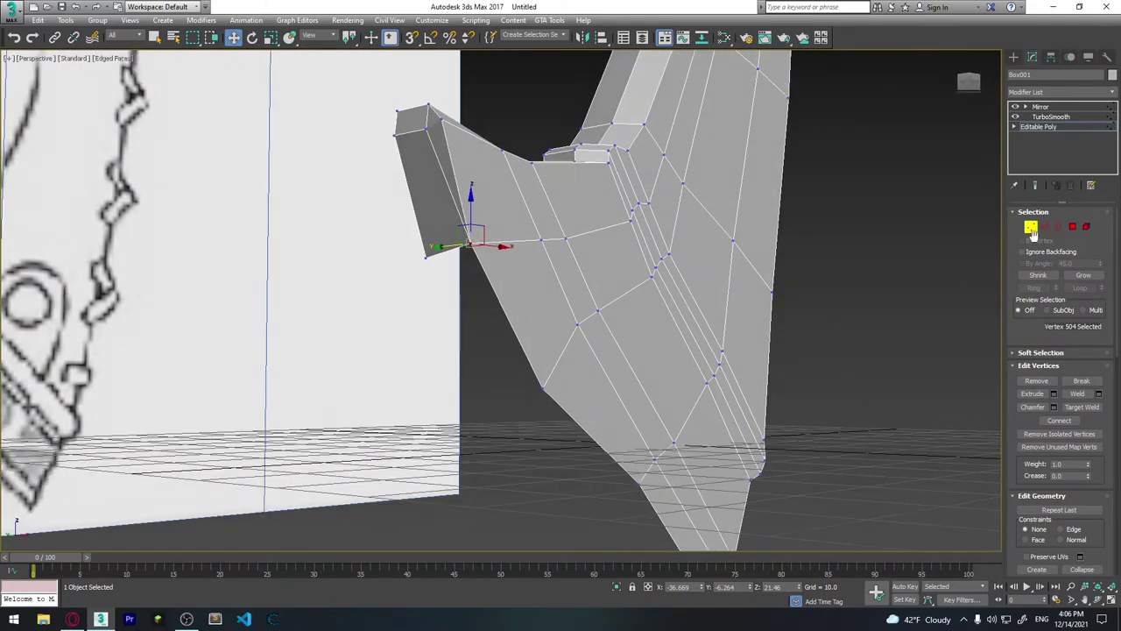
Shift-drag the next edge outward into a new face and shift it slightly left.
{"action": "left_click", "coordinate": [1046, 227]}
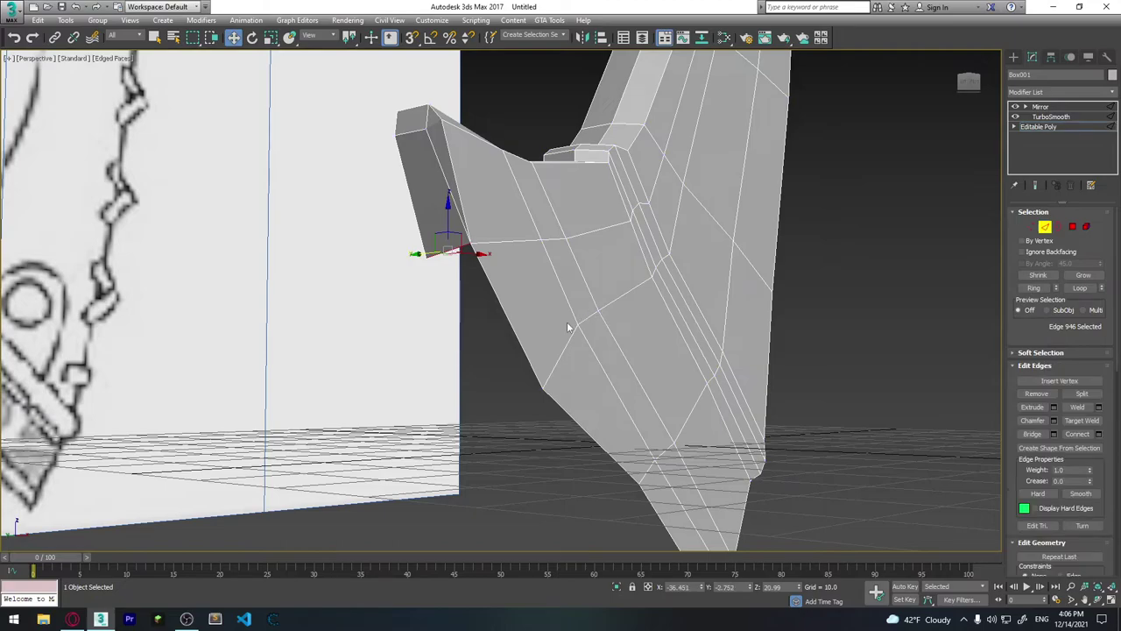
{"action": "left_click", "coordinate": [509, 325]}
{"action": "mouse_move", "coordinate": [509, 325]}
{"action": "middle_mouse_down", "text": "alt"}
{"action": "mouse_move", "coordinate": [593, 275]}
{"action": "mouse_move", "coordinate": [541, 311]}
{"action": "middle_mouse_up", "text": "alt"}
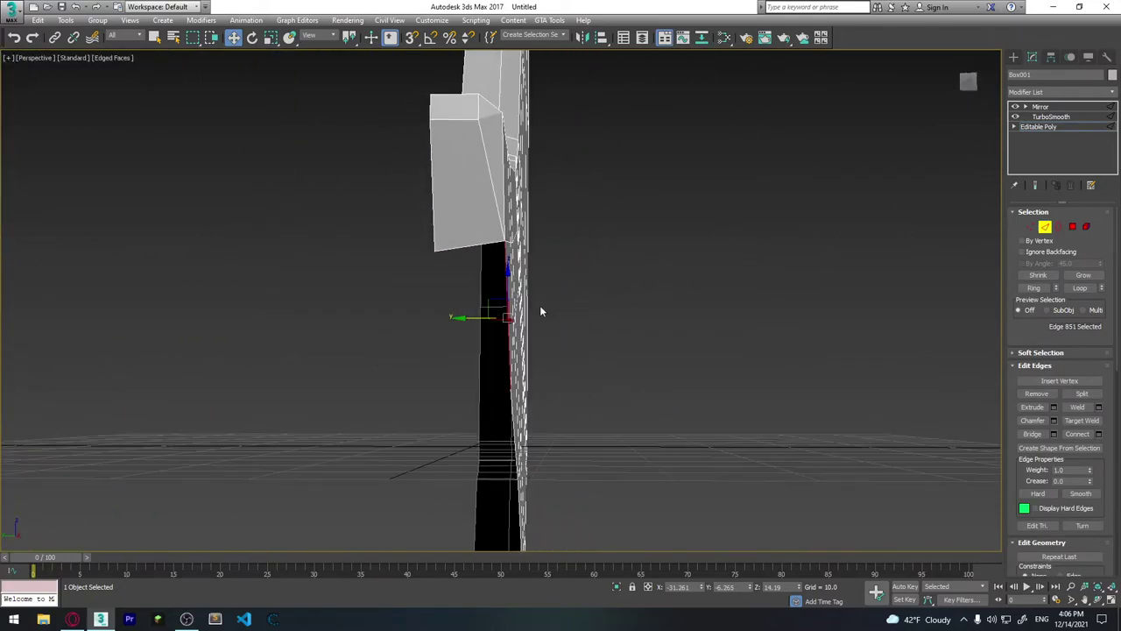
{"action": "left_click_drag", "start_coordinate": [475, 318], "coordinate": [408, 324], "text": "shift"}
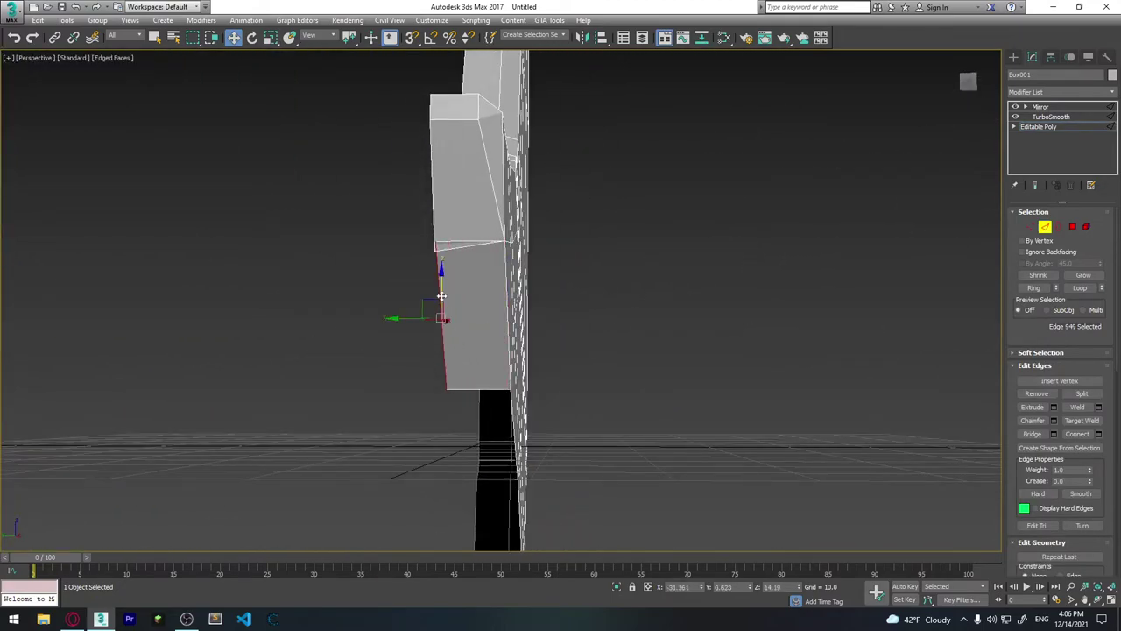
{"action": "scroll", "coordinate": [445, 289], "scroll_direction": "up", "scroll_amount": 3}
{"action": "scroll", "coordinate": [447, 232], "scroll_direction": "up", "scroll_amount": 2}
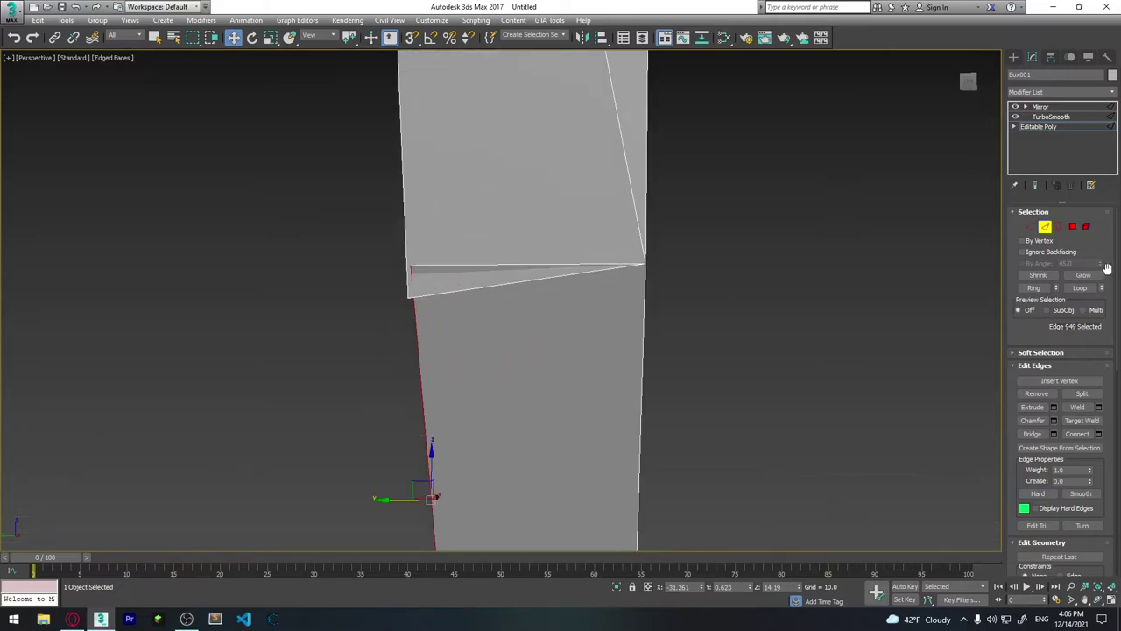
{"action": "left_click_drag", "start_coordinate": [407, 500], "coordinate": [391, 498]}
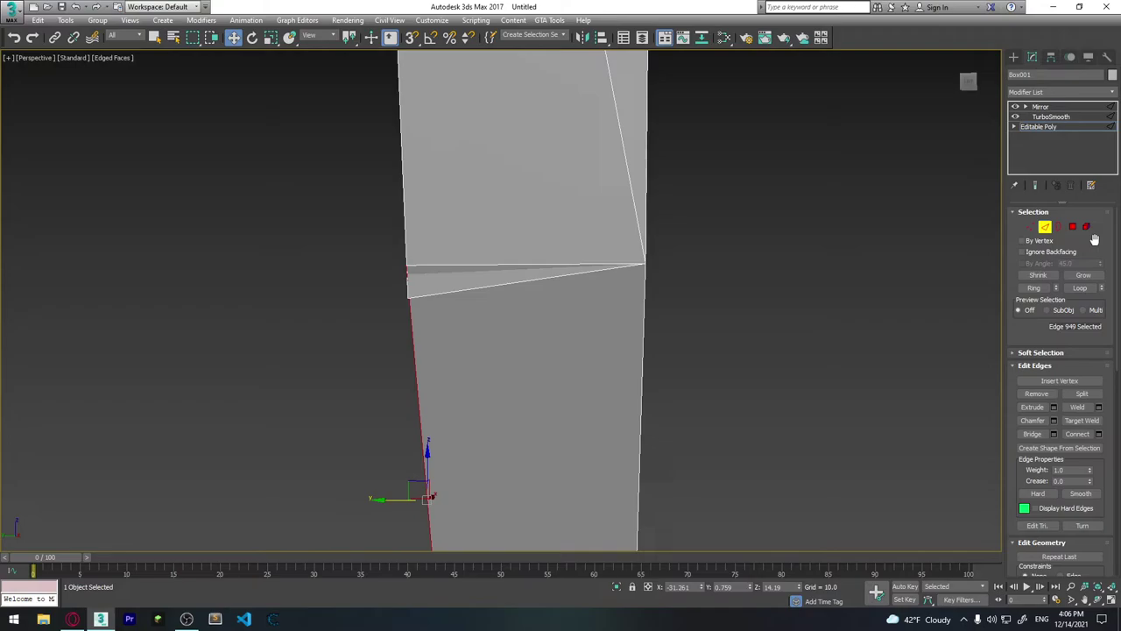
Pull the new face's left vertex onto the sloped edge and weld the overlapping left-corner vertices.
{"action": "left_click", "coordinate": [1031, 227]}
{"action": "left_click", "coordinate": [408, 265]}
{"action": "left_click_drag", "start_coordinate": [407, 263], "coordinate": [404, 296]}
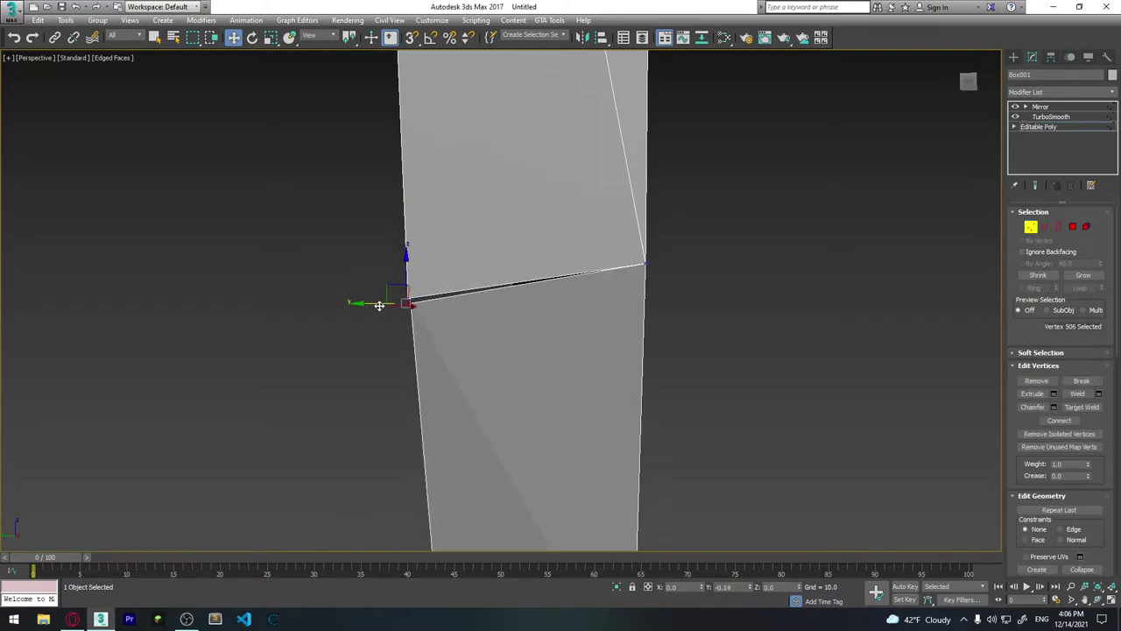
{"action": "left_click", "coordinate": [371, 283]}
{"action": "left_click_drag", "start_coordinate": [389, 288], "coordinate": [414, 311]}
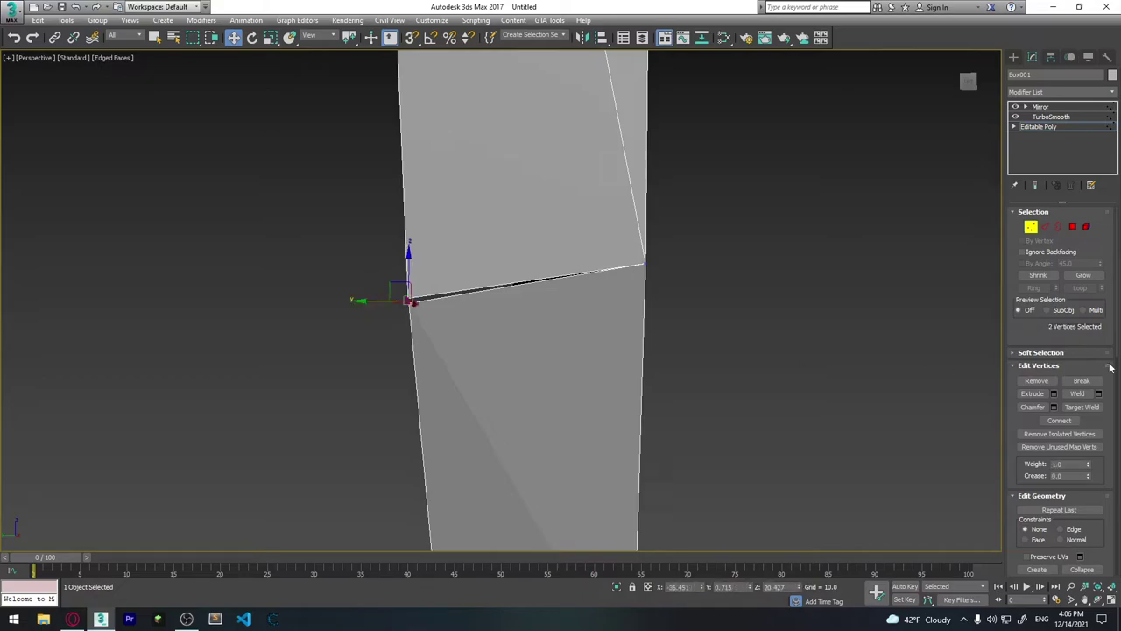
{"action": "left_click", "coordinate": [1100, 395]}
{"action": "left_click", "coordinate": [507, 347]}
{"action": "mouse_move", "coordinate": [507, 347]}
{"action": "middle_mouse_down"}
{"action": "mouse_move", "coordinate": [398, 132]}
{"action": "mouse_move", "coordinate": [409, 195]}
{"action": "mouse_move", "coordinate": [427, 204]}
{"action": "mouse_move", "coordinate": [462, 267]}
{"action": "middle_mouse_up"}
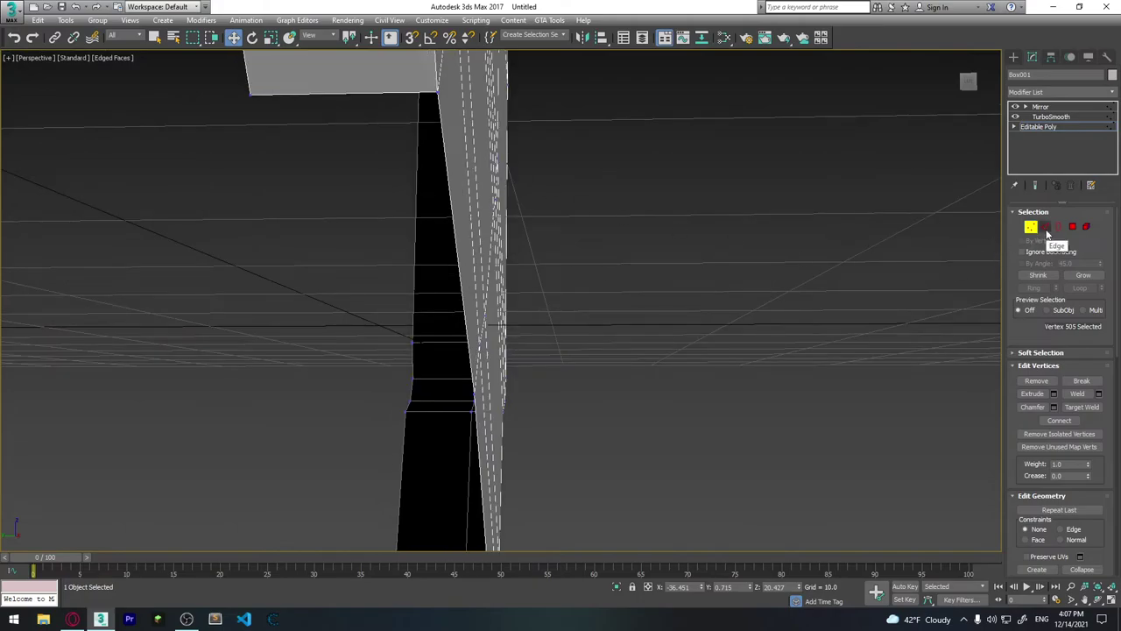
Weld the new face's corner vertices using a weld threshold of 3.872.
{"action": "left_click", "coordinate": [1047, 230]}
{"action": "left_click", "coordinate": [453, 216]}
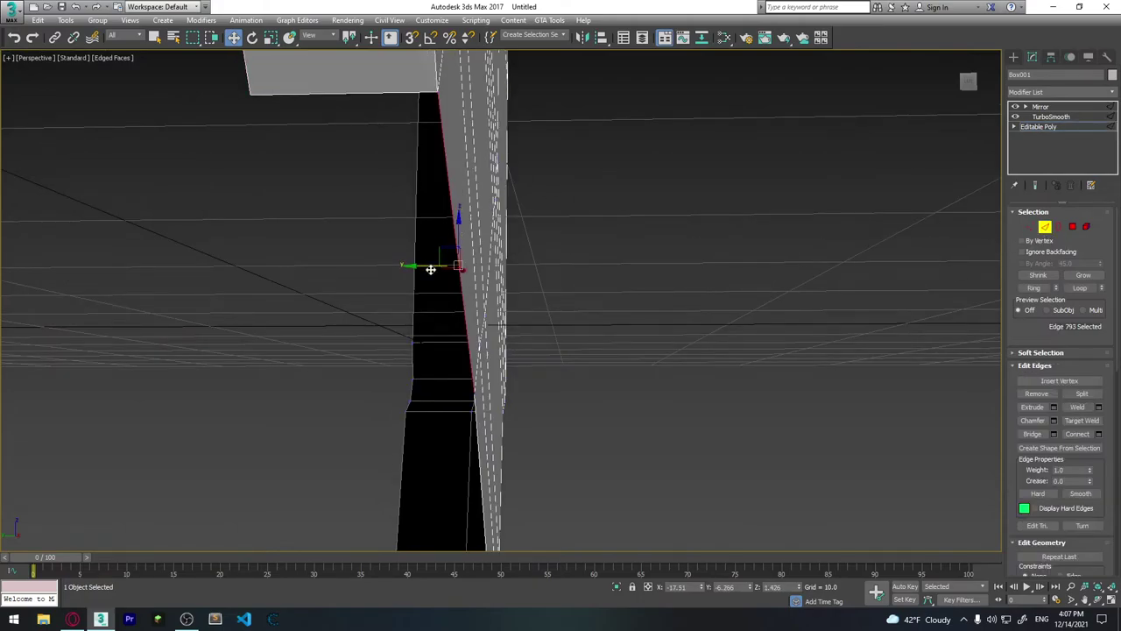
{"action": "middle_click_drag", "start_coordinate": [430, 269], "coordinate": [280, 268], "text": "alt"}
{"action": "left_click", "coordinate": [345, 169]}
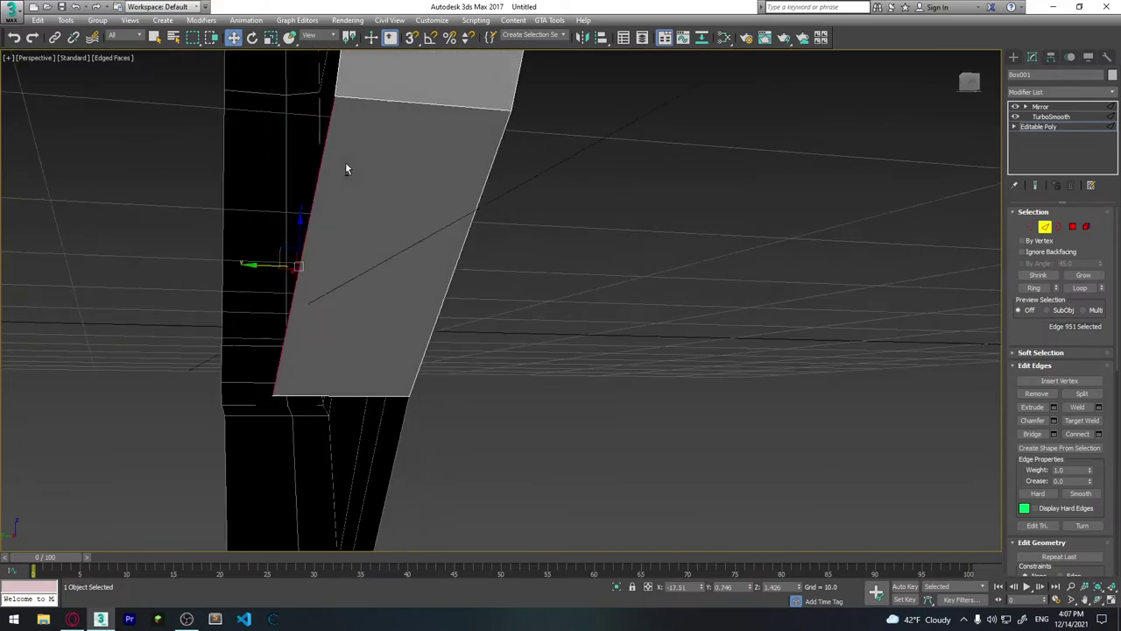
{"action": "mouse_move", "coordinate": [345, 169]}
{"action": "middle_mouse_down", "text": "alt"}
{"action": "mouse_move", "coordinate": [369, 180]}
{"action": "mouse_move", "coordinate": [307, 173]}
{"action": "mouse_move", "coordinate": [417, 187]}
{"action": "middle_mouse_up", "text": "alt"}
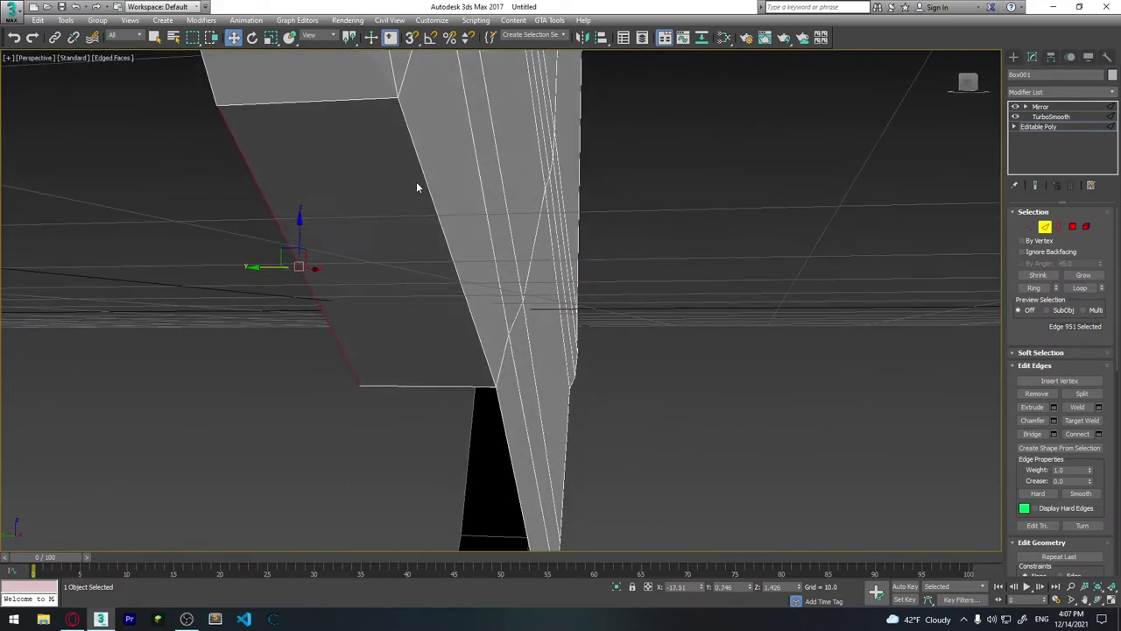
{"action": "left_click", "coordinate": [1032, 226]}
{"action": "middle_click_drag", "start_coordinate": [906, 217], "coordinate": [319, 190], "text": "alt"}
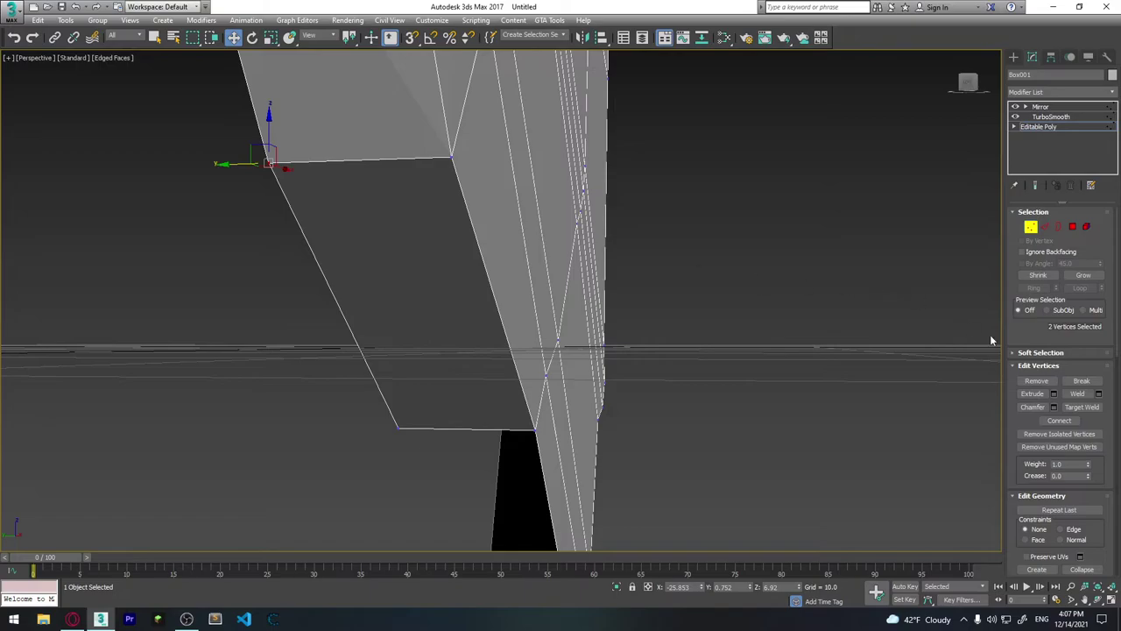
{"action": "left_click", "coordinate": [1100, 395]}
{"action": "left_click_drag", "start_coordinate": [509, 306], "coordinate": [510, 298]}
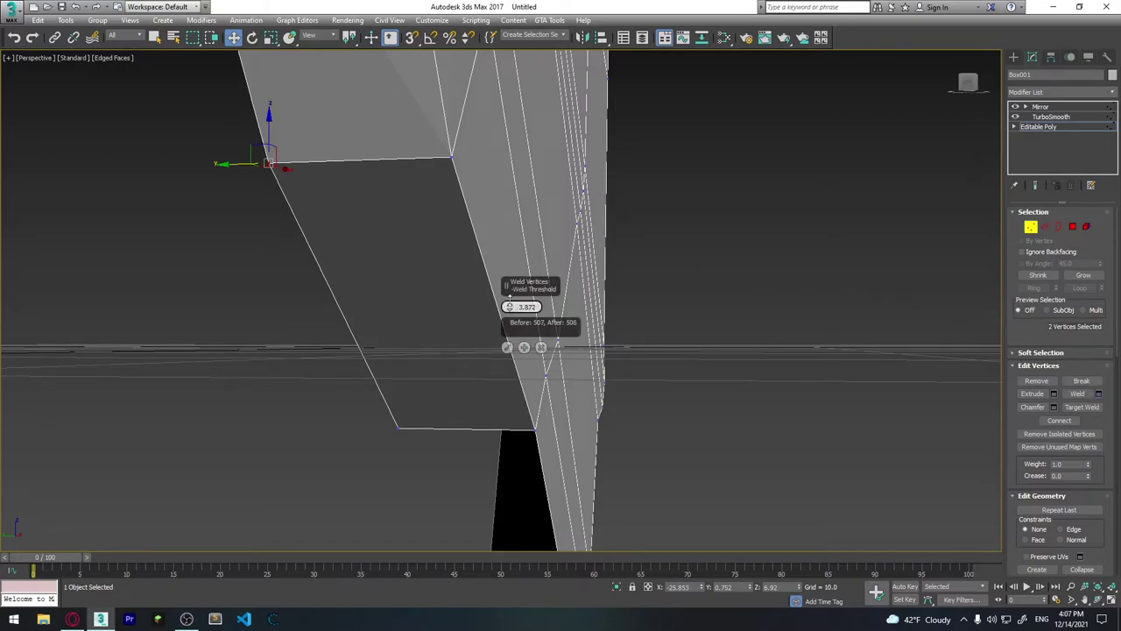
{"action": "left_click", "coordinate": [506, 348]}
{"action": "mouse_move", "coordinate": [454, 348]}
{"action": "middle_mouse_down"}
{"action": "mouse_move", "coordinate": [450, 241]}
{"action": "mouse_move", "coordinate": [520, 272]}
{"action": "middle_mouse_up"}
Extrude the lower section's left silhouette edge leftward into a face and nudge it along Y.
{"action": "left_click", "coordinate": [1045, 228]}
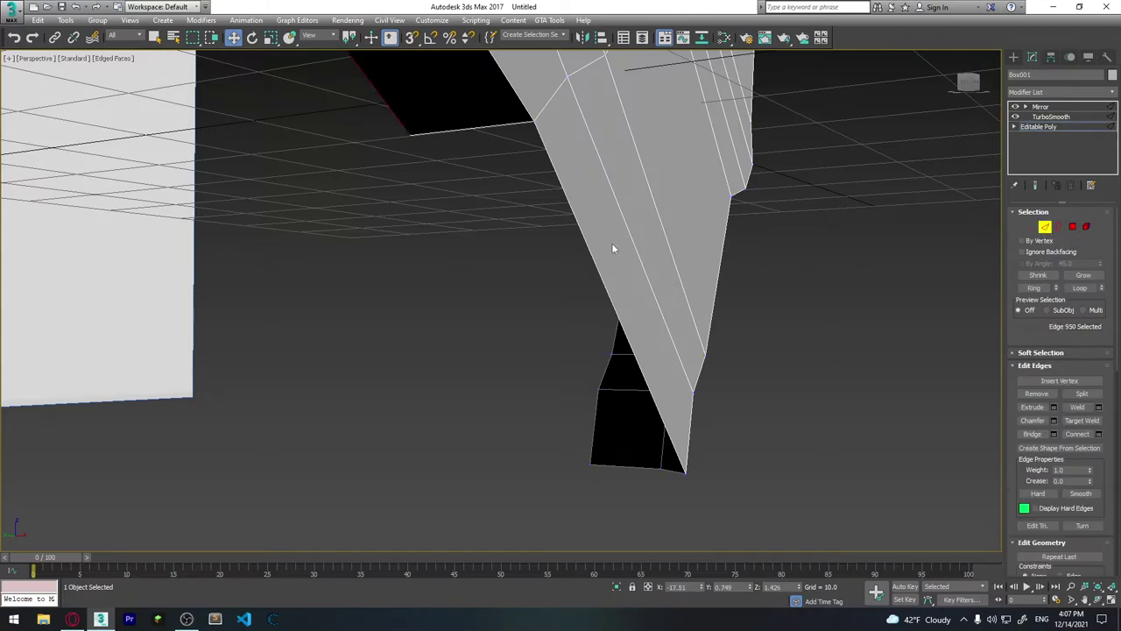
{"action": "left_click", "coordinate": [587, 244]}
{"action": "left_click_drag", "start_coordinate": [594, 315], "coordinate": [480, 325], "text": "shift"}
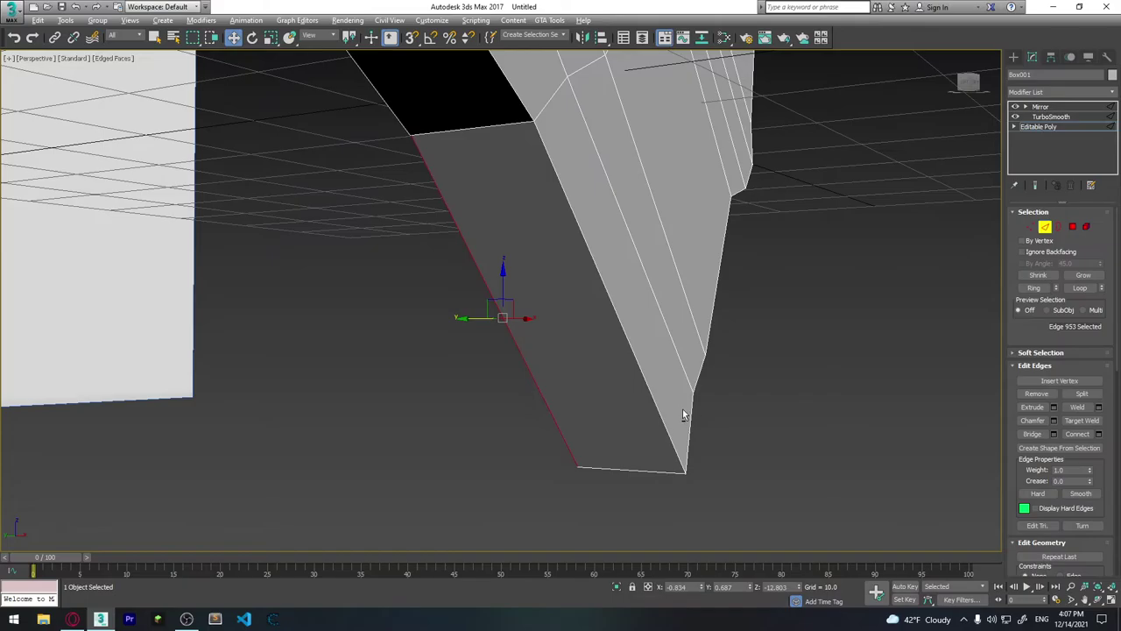
{"action": "mouse_move", "coordinate": [481, 325]}
{"action": "middle_mouse_down", "text": "alt"}
{"action": "mouse_move", "coordinate": [579, 322]}
{"action": "mouse_move", "coordinate": [566, 327]}
{"action": "mouse_move", "coordinate": [684, 302]}
{"action": "mouse_move", "coordinate": [706, 379]}
{"action": "mouse_move", "coordinate": [479, 327]}
{"action": "middle_mouse_up", "text": "alt"}
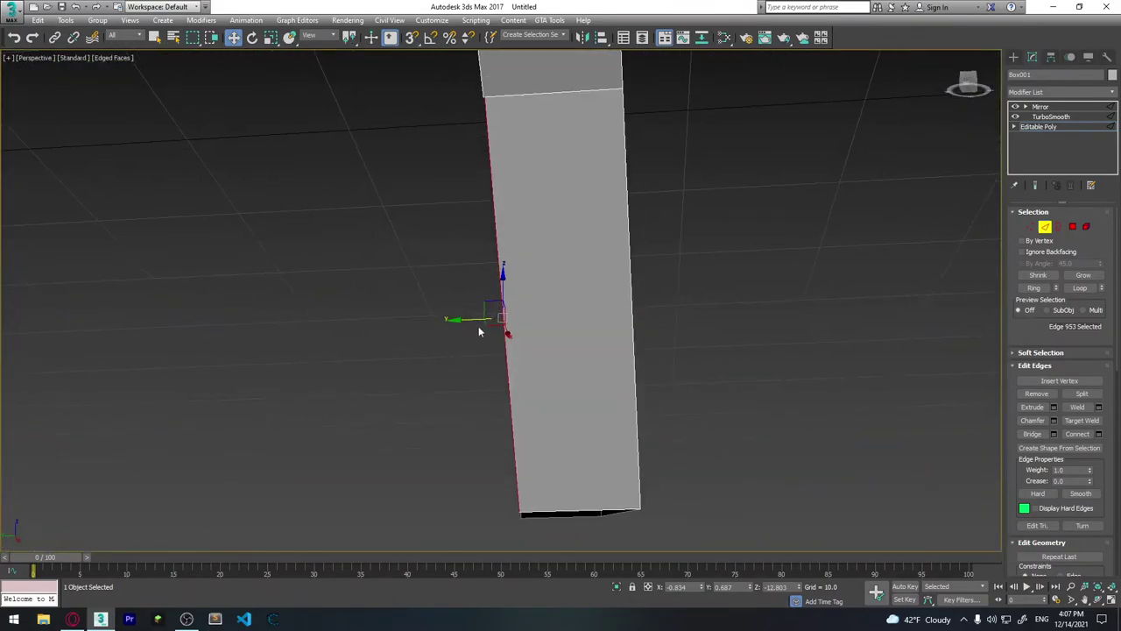
{"action": "left_click_drag", "start_coordinate": [468, 319], "coordinate": [466, 319]}
{"action": "mouse_move", "coordinate": [468, 319]}
{"action": "middle_mouse_down"}
{"action": "mouse_move", "coordinate": [540, 368]}
{"action": "mouse_move", "coordinate": [516, 255]}
{"action": "mouse_move", "coordinate": [580, 307]}
{"action": "middle_mouse_up"}
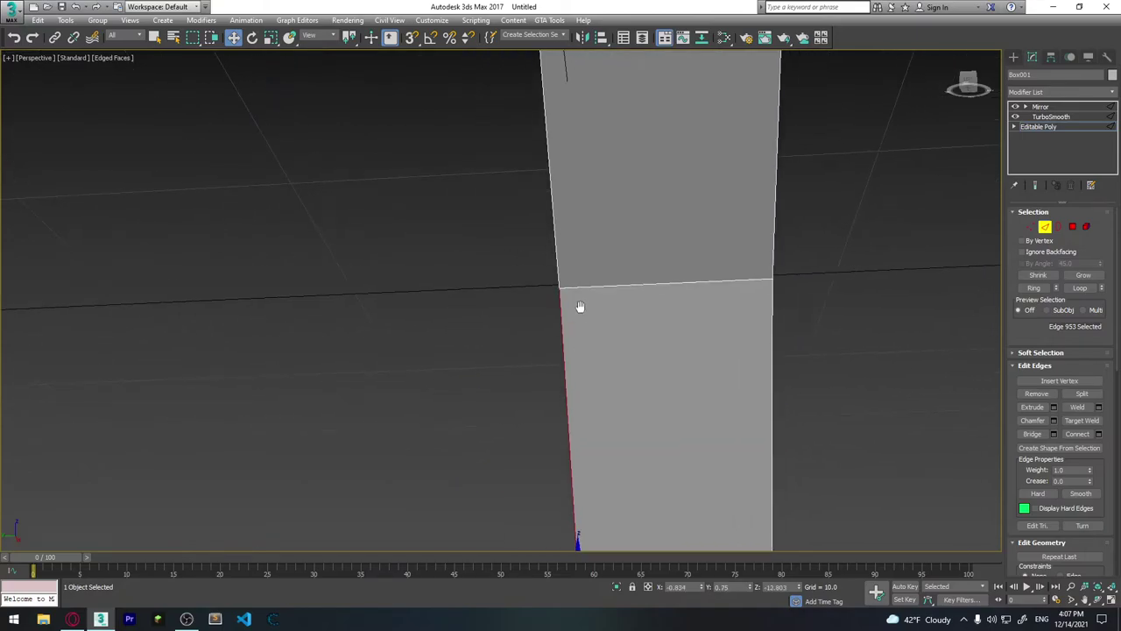
Weld the two coincident corner vertices and show statistics confirming 532 vertices.
{"action": "left_click", "coordinate": [1031, 227]}
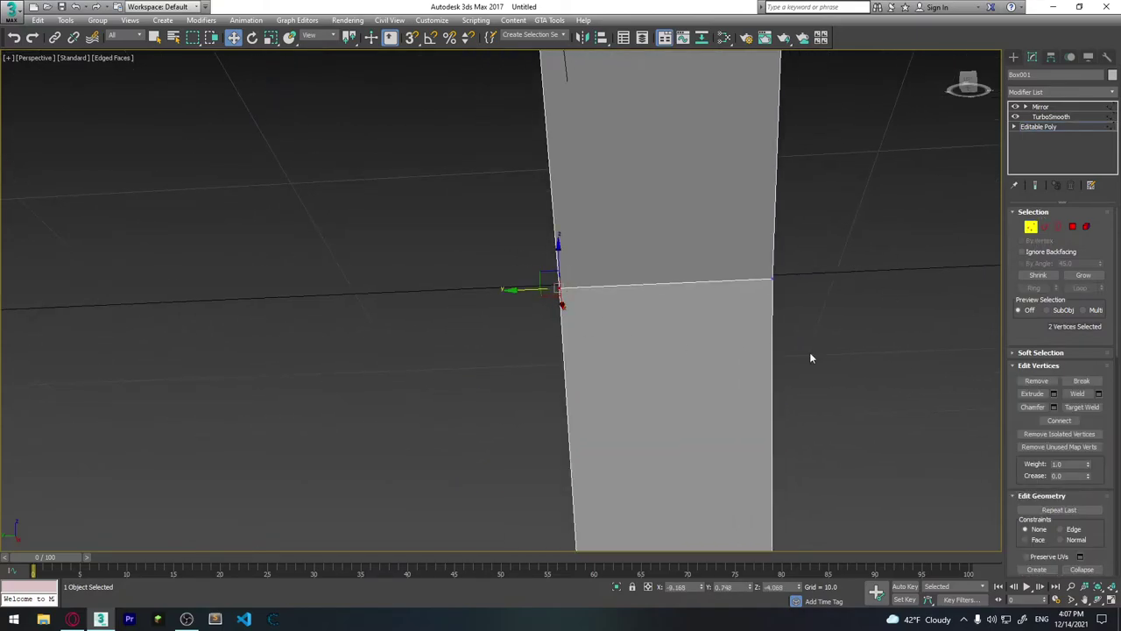
{"action": "left_click", "coordinate": [1100, 395]}
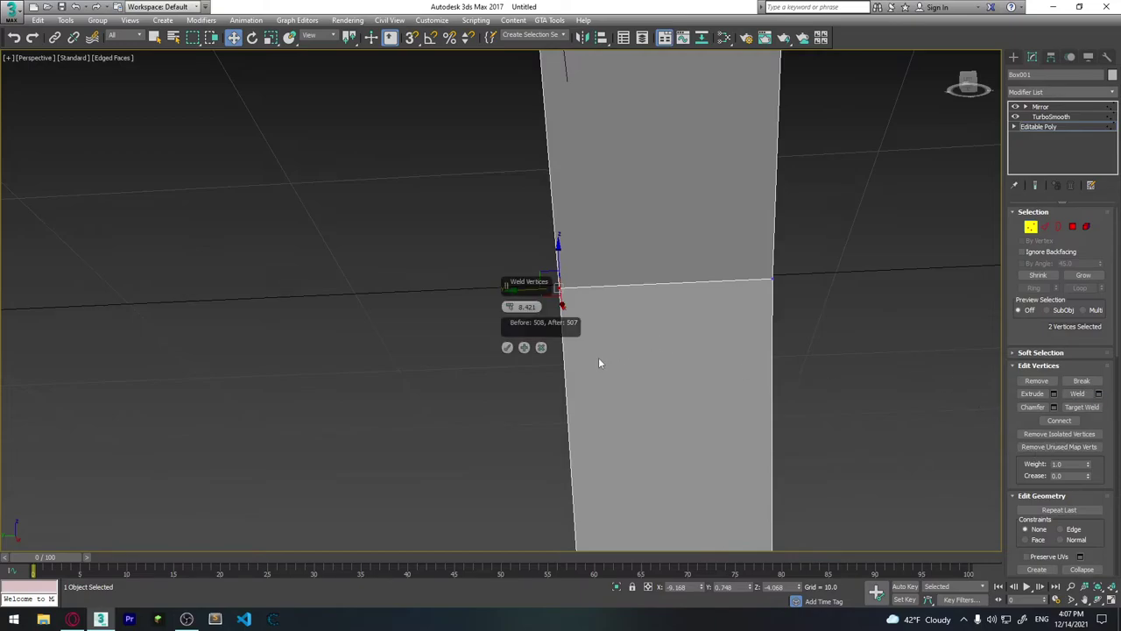
{"action": "left_click", "coordinate": [506, 347]}
{"action": "mouse_move", "coordinate": [505, 346]}
{"action": "middle_mouse_down", "text": "alt"}
{"action": "mouse_move", "coordinate": [616, 293]}
{"action": "mouse_move", "coordinate": [655, 325]}
{"action": "mouse_move", "coordinate": [591, 313]}
{"action": "middle_mouse_up", "text": "alt"}
{"action": "key", "text": "7"}
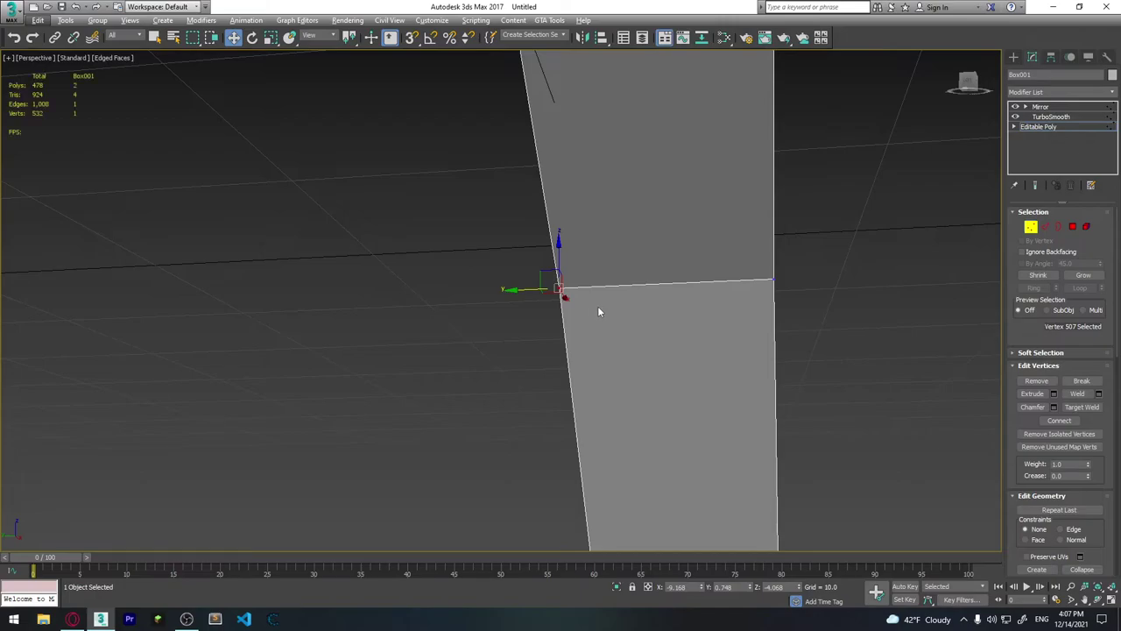
{"action": "mouse_move", "coordinate": [547, 279]}
{"action": "middle_mouse_down", "text": "alt"}
{"action": "mouse_move", "coordinate": [580, 290]}
{"action": "mouse_move", "coordinate": [554, 280]}
{"action": "mouse_move", "coordinate": [607, 343]}
{"action": "mouse_move", "coordinate": [601, 260]}
{"action": "mouse_move", "coordinate": [625, 312]}
{"action": "mouse_move", "coordinate": [672, 281]}
{"action": "mouse_move", "coordinate": [614, 272]}
{"action": "mouse_move", "coordinate": [628, 231]}
{"action": "mouse_move", "coordinate": [573, 245]}
{"action": "mouse_move", "coordinate": [707, 265]}
{"action": "mouse_move", "coordinate": [561, 280]}
{"action": "mouse_move", "coordinate": [709, 281]}
{"action": "mouse_move", "coordinate": [625, 321]}
{"action": "mouse_move", "coordinate": [566, 333]}
{"action": "mouse_move", "coordinate": [601, 342]}
{"action": "mouse_move", "coordinate": [619, 333]}
{"action": "mouse_move", "coordinate": [596, 293]}
{"action": "mouse_move", "coordinate": [603, 345]}
{"action": "mouse_move", "coordinate": [604, 331]}
{"action": "middle_mouse_up", "text": "alt"}
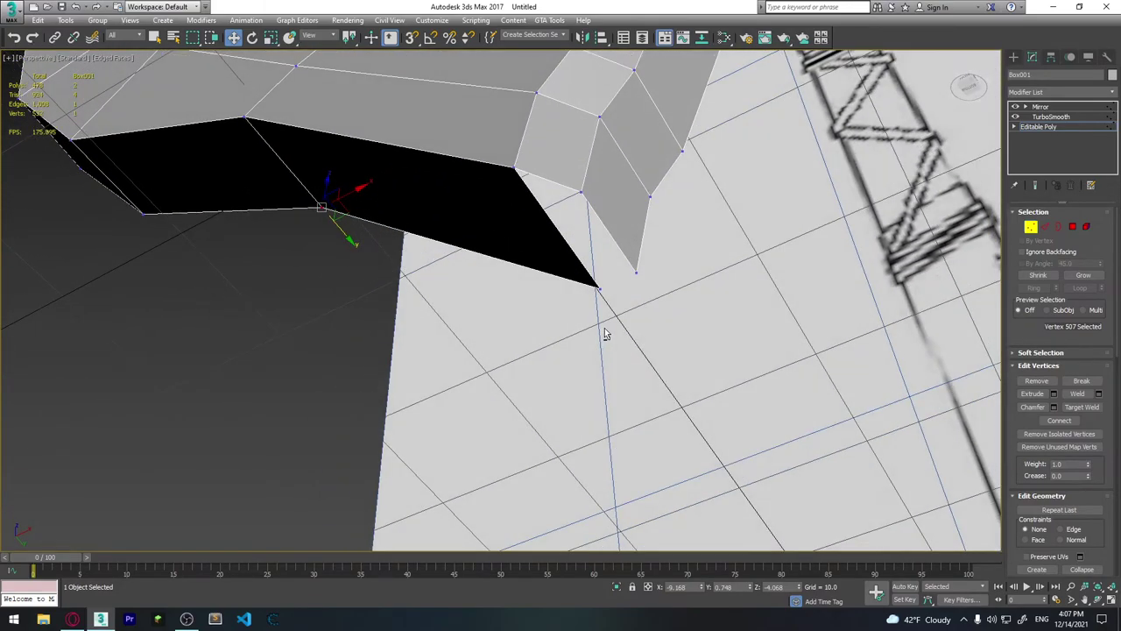
Shift-drag the open corner edge of the handle to extrude a new polygon strip.
{"action": "left_click", "coordinate": [1044, 228]}
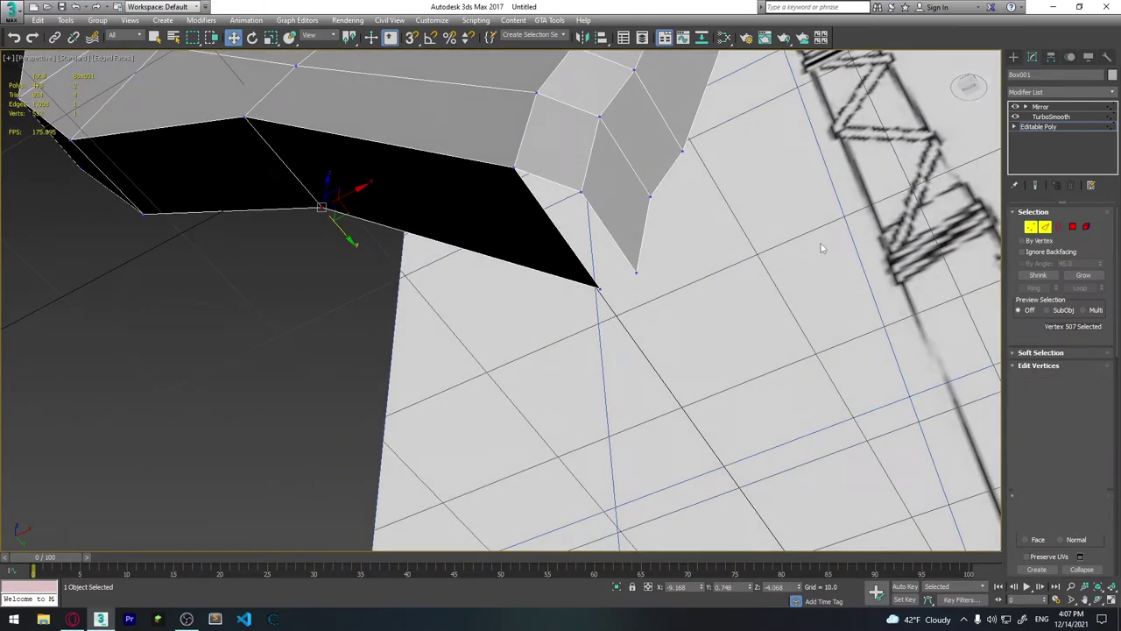
{"action": "left_click", "coordinate": [558, 186]}
{"action": "left_click_drag", "start_coordinate": [568, 206], "coordinate": [645, 298], "text": "shift"}
{"action": "scroll", "coordinate": [666, 321], "scroll_direction": "down", "scroll_amount": 4}
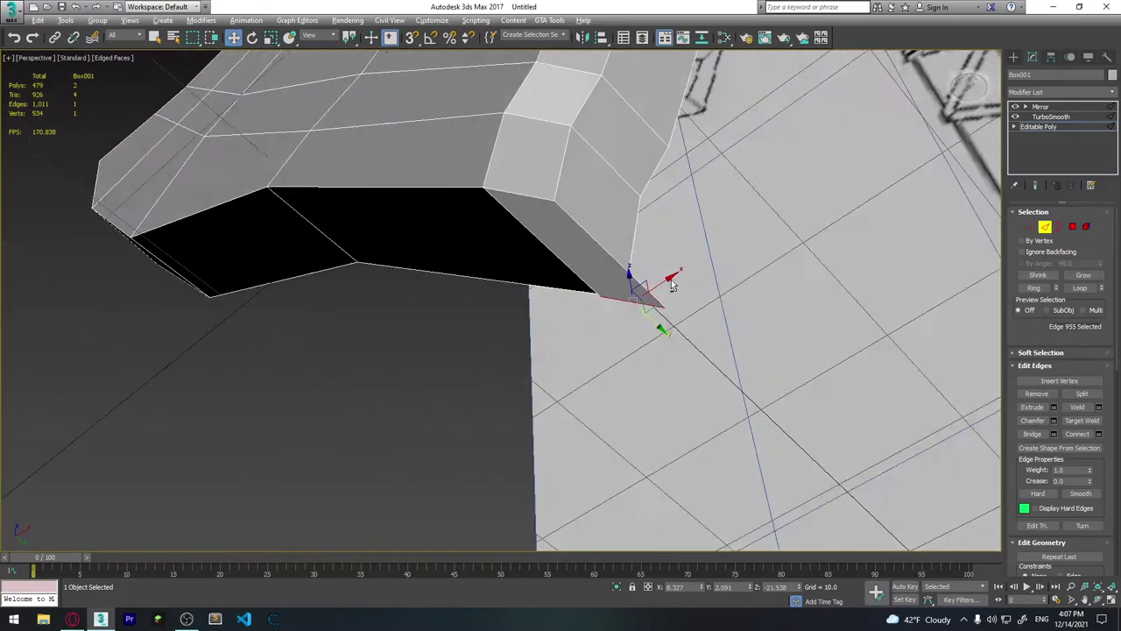
{"action": "mouse_move", "coordinate": [666, 320]}
{"action": "middle_mouse_down", "text": "alt"}
{"action": "mouse_move", "coordinate": [604, 310]}
{"action": "mouse_move", "coordinate": [501, 340]}
{"action": "mouse_move", "coordinate": [871, 277]}
{"action": "middle_mouse_up", "text": "alt"}
Weld the first pair of loose corner vertices into one.
{"action": "left_click", "coordinate": [1032, 228]}
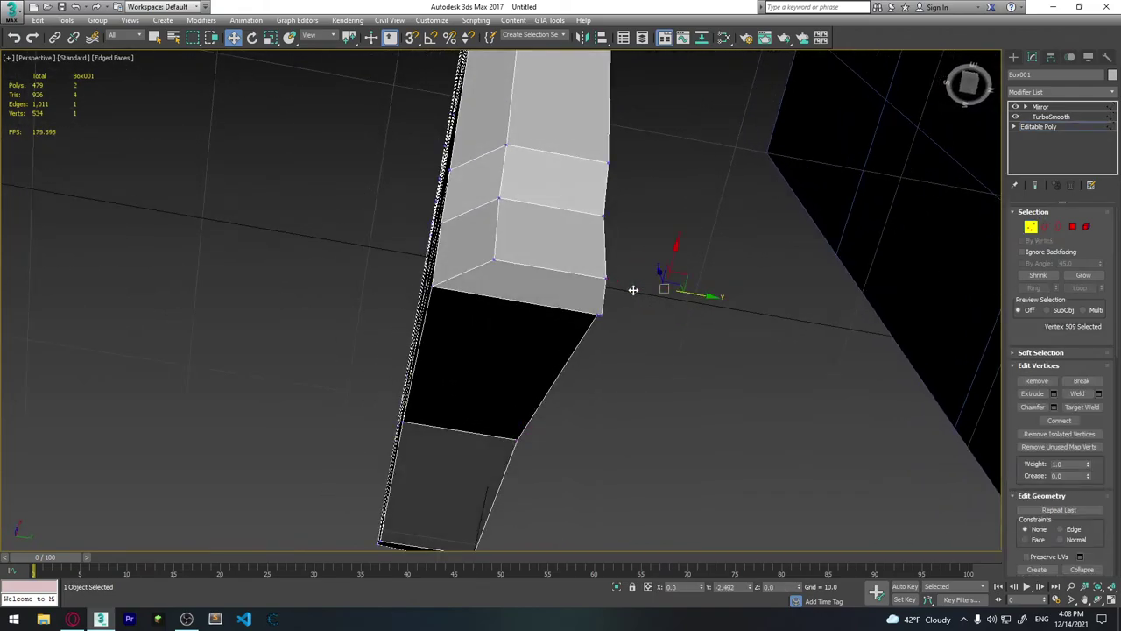
{"action": "middle_click_drag", "start_coordinate": [633, 290], "coordinate": [609, 282], "text": "alt"}
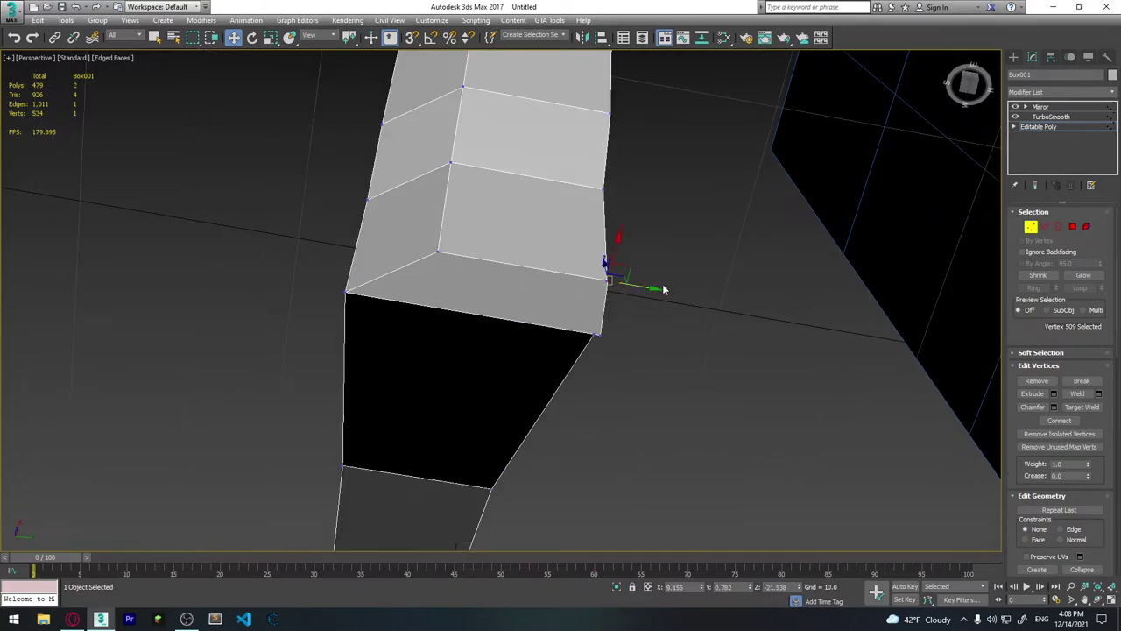
{"action": "left_click", "coordinate": [603, 283]}
{"action": "left_click", "coordinate": [1100, 394]}
{"action": "left_click", "coordinate": [506, 347]}
{"action": "left_click", "coordinate": [603, 342]}
Weld the second pair of corner vertices, then orbit to view the whole handle.
{"action": "left_click", "coordinate": [598, 334]}
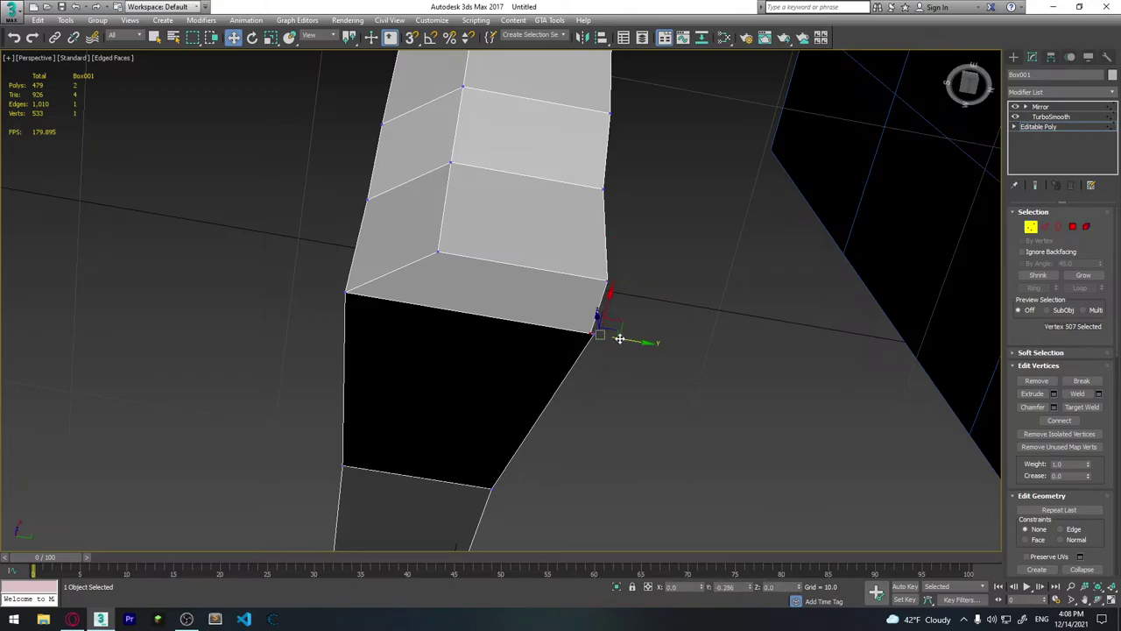
{"action": "left_click", "coordinate": [601, 341], "text": "ctrl"}
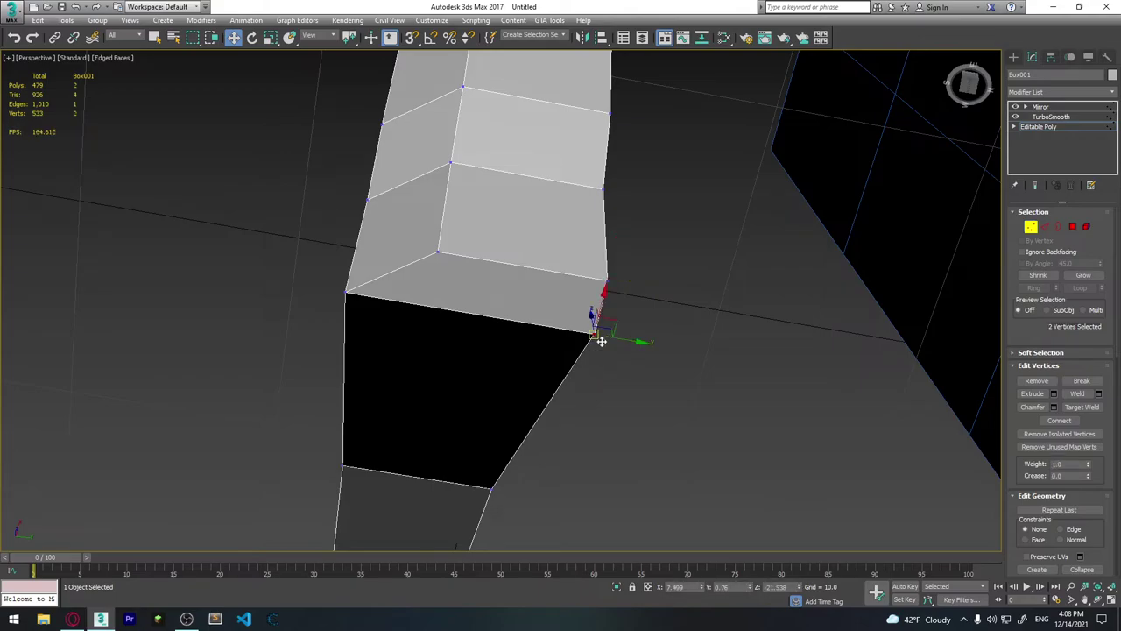
{"action": "left_click", "coordinate": [1099, 394]}
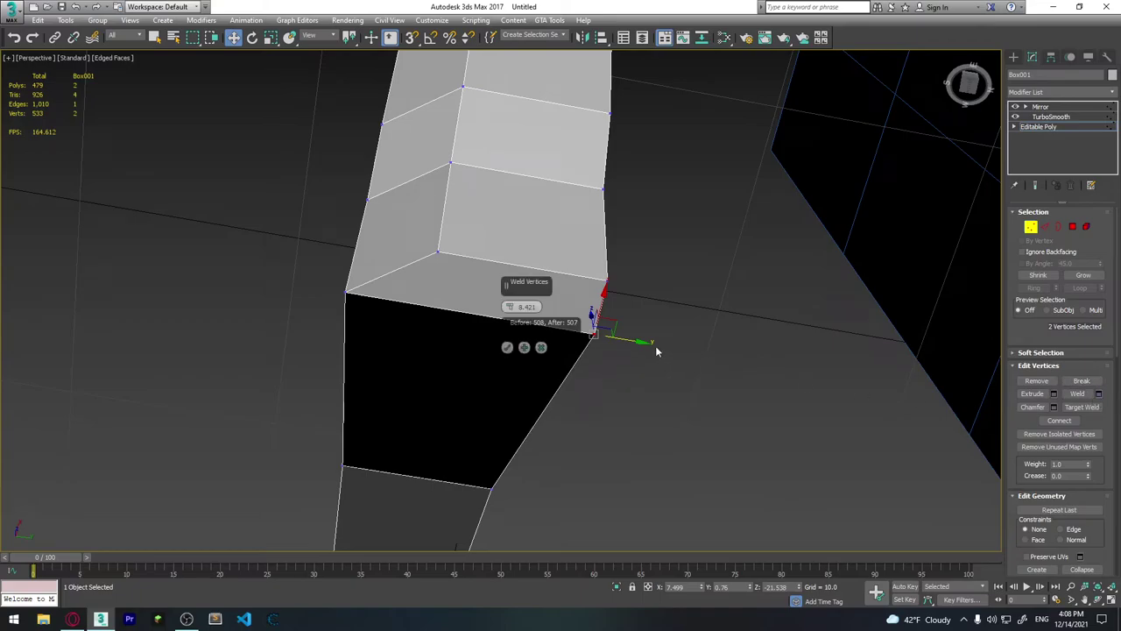
{"action": "left_click", "coordinate": [506, 348]}
{"action": "left_click", "coordinate": [638, 251]}
{"action": "scroll", "coordinate": [638, 251], "scroll_direction": "down", "scroll_amount": 5}
{"action": "scroll", "coordinate": [638, 258], "scroll_direction": "up", "scroll_amount": 2}
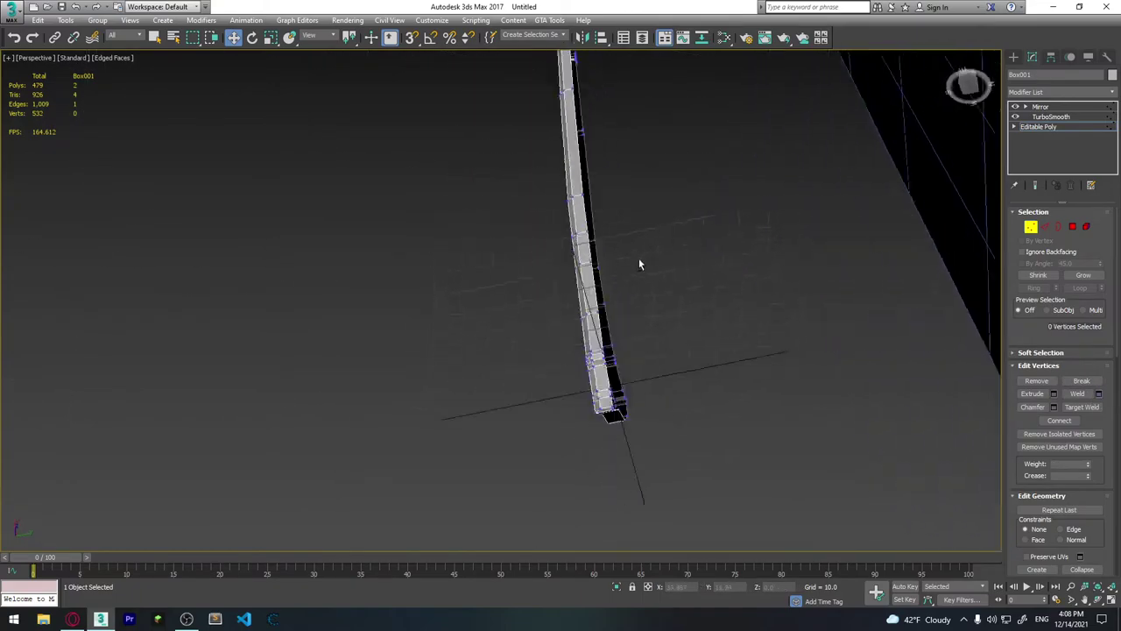
{"action": "mouse_move", "coordinate": [639, 264]}
{"action": "middle_mouse_down", "text": "alt"}
{"action": "mouse_move", "coordinate": [571, 259]}
{"action": "mouse_move", "coordinate": [569, 306]}
{"action": "mouse_move", "coordinate": [430, 328]}
{"action": "mouse_move", "coordinate": [456, 349]}
{"action": "mouse_move", "coordinate": [399, 347]}
{"action": "mouse_move", "coordinate": [438, 316]}
{"action": "middle_mouse_up", "text": "alt"}
{"action": "scroll", "coordinate": [464, 289], "scroll_direction": "up", "scroll_amount": 3}
{"action": "scroll", "coordinate": [471, 283], "scroll_direction": "up", "scroll_amount": 3}
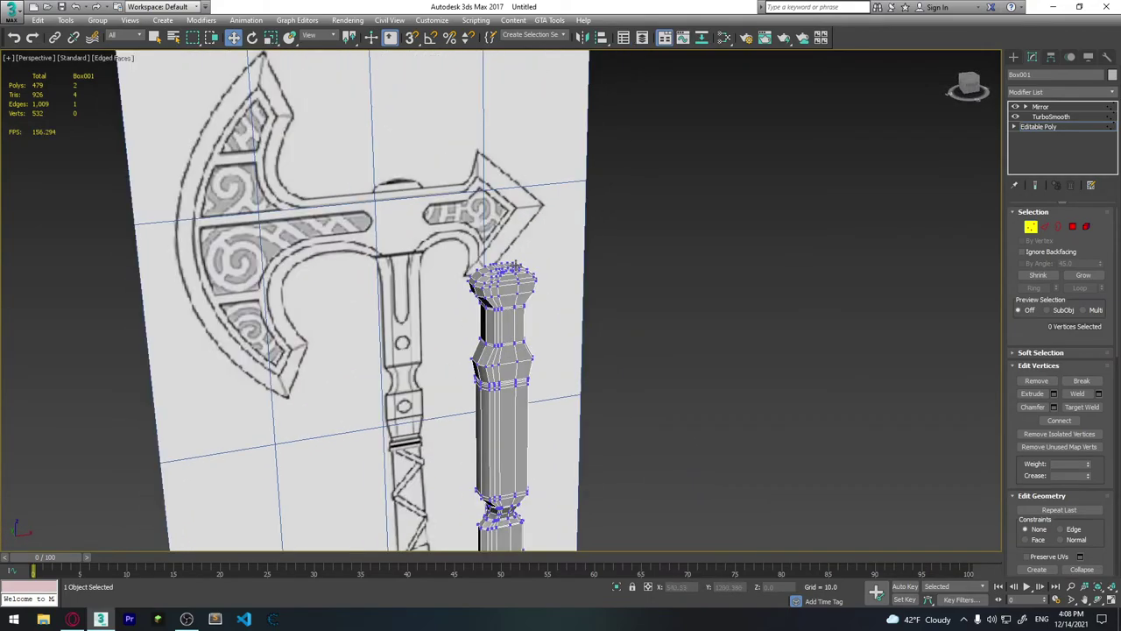
{"action": "scroll", "coordinate": [471, 282], "scroll_direction": "down", "scroll_amount": 4}
{"action": "middle_click_drag", "start_coordinate": [471, 282], "coordinate": [477, 340], "text": "alt"}
{"action": "scroll", "coordinate": [476, 340], "scroll_direction": "up", "scroll_amount": 4}
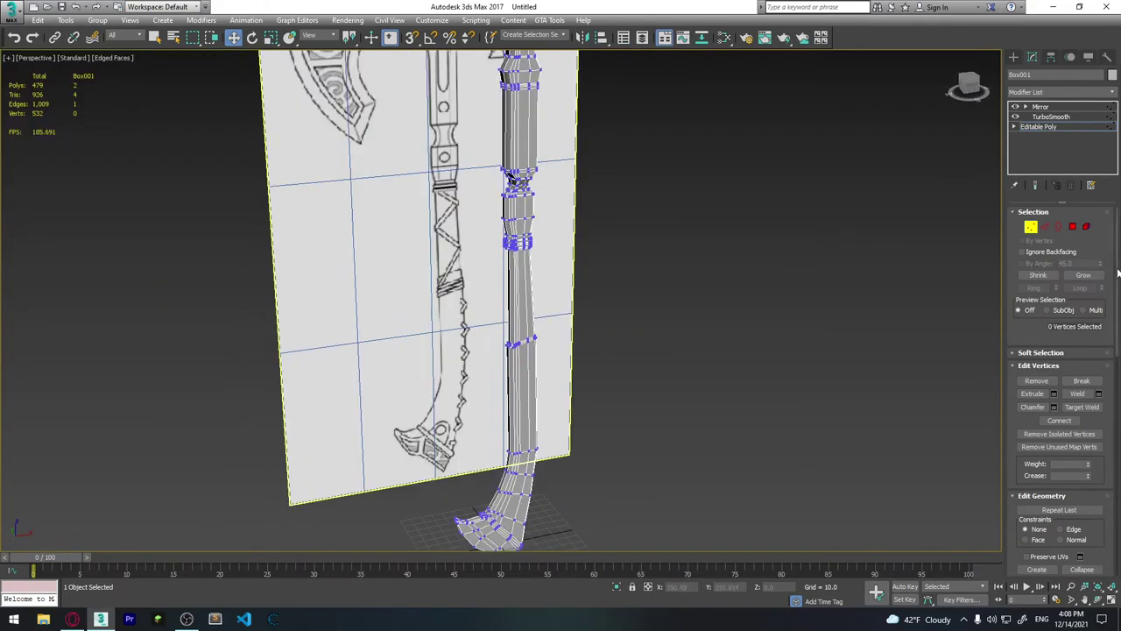
{"action": "key", "text": "1"}
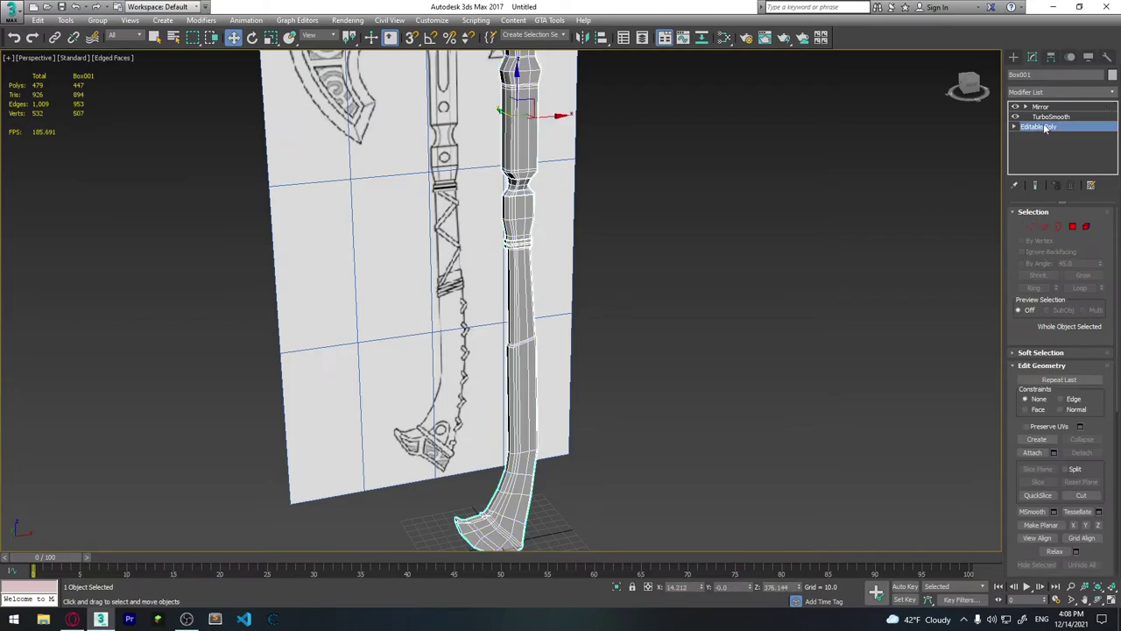
{"action": "left_click", "coordinate": [1050, 117]}
{"action": "left_click", "coordinate": [687, 270]}
{"action": "mouse_move", "coordinate": [686, 270]}
{"action": "middle_mouse_down", "text": "alt"}
{"action": "mouse_move", "coordinate": [539, 427]}
{"action": "mouse_move", "coordinate": [381, 395]}
{"action": "middle_mouse_up", "text": "alt"}
{"action": "scroll", "coordinate": [465, 368], "scroll_direction": "up", "scroll_amount": 4}
{"action": "mouse_move", "coordinate": [465, 368]}
{"action": "middle_mouse_down"}
{"action": "mouse_move", "coordinate": [464, 439]}
{"action": "mouse_move", "coordinate": [646, 318]}
{"action": "mouse_move", "coordinate": [657, 342]}
{"action": "mouse_move", "coordinate": [671, 338]}
{"action": "mouse_move", "coordinate": [611, 371]}
{"action": "mouse_move", "coordinate": [570, 246]}
{"action": "mouse_move", "coordinate": [549, 311]}
{"action": "mouse_move", "coordinate": [524, 45]}
{"action": "mouse_move", "coordinate": [476, 120]}
{"action": "middle_mouse_up"}
{"action": "scroll", "coordinate": [464, 439], "scroll_direction": "down", "scroll_amount": 4}
{"action": "scroll", "coordinate": [550, 311], "scroll_direction": "up", "scroll_amount": 4}
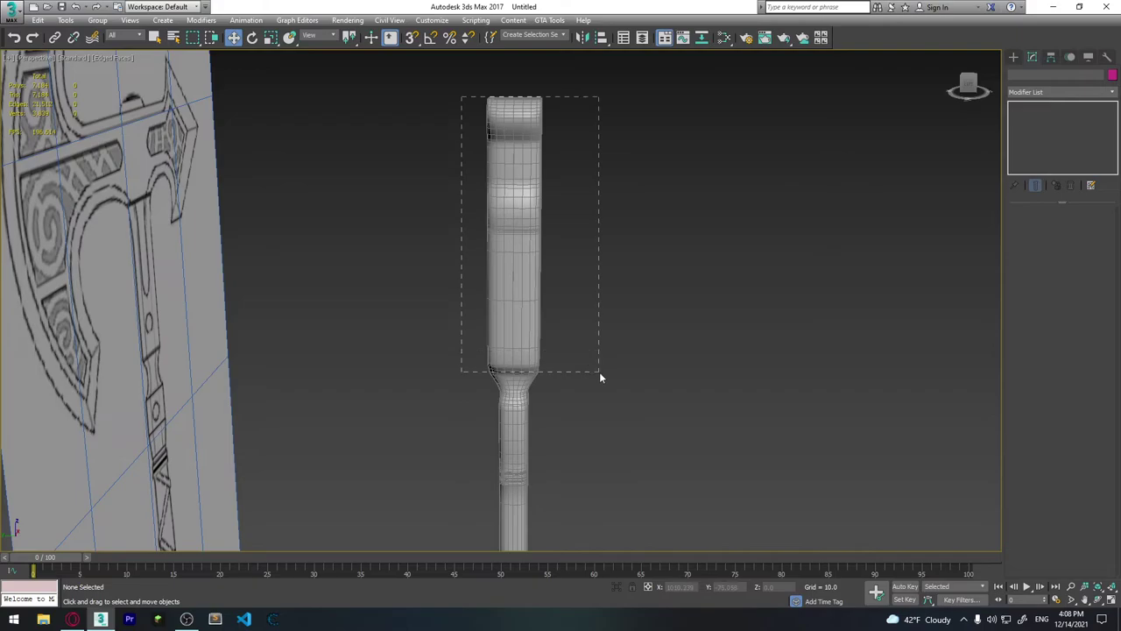
{"action": "left_click_drag", "start_coordinate": [601, 378], "coordinate": [600, 378]}
{"action": "mouse_move", "coordinate": [555, 431]}
{"action": "middle_mouse_down", "text": "alt"}
{"action": "mouse_move", "coordinate": [571, 318]}
{"action": "mouse_move", "coordinate": [551, 328]}
{"action": "mouse_move", "coordinate": [517, 201]}
{"action": "mouse_move", "coordinate": [514, 271]}
{"action": "middle_mouse_up", "text": "alt"}
{"action": "left_click", "coordinate": [516, 270]}
{"action": "scroll", "coordinate": [516, 271], "scroll_direction": "up", "scroll_amount": 3}
{"action": "left_click", "coordinate": [464, 290]}
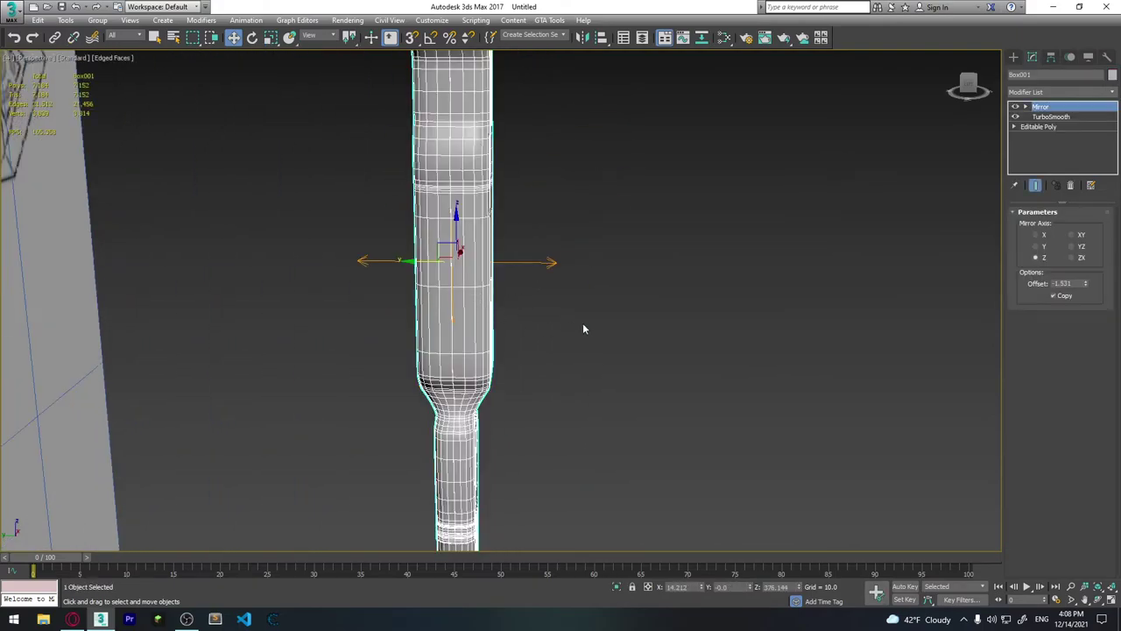
{"action": "left_click", "coordinate": [1041, 128]}
{"action": "mouse_move", "coordinate": [605, 240]}
{"action": "middle_mouse_down", "text": "alt"}
{"action": "mouse_move", "coordinate": [531, 243]}
{"action": "mouse_move", "coordinate": [531, 280]}
{"action": "mouse_move", "coordinate": [506, 318]}
{"action": "mouse_move", "coordinate": [508, 295]}
{"action": "mouse_move", "coordinate": [526, 305]}
{"action": "mouse_move", "coordinate": [535, 282]}
{"action": "mouse_move", "coordinate": [892, 241]}
{"action": "middle_mouse_up", "text": "alt"}
{"action": "left_click", "coordinate": [1035, 228]}
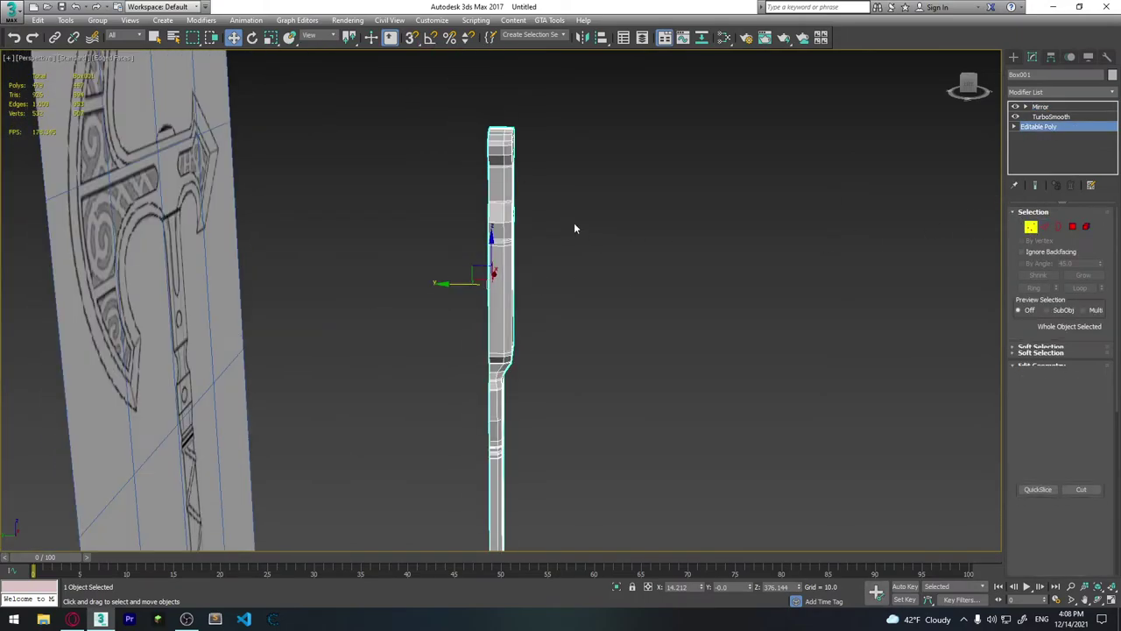
{"action": "mouse_move", "coordinate": [542, 185]}
{"action": "middle_mouse_down", "text": "alt"}
{"action": "mouse_move", "coordinate": [445, 189]}
{"action": "mouse_move", "coordinate": [526, 197]}
{"action": "mouse_move", "coordinate": [434, 203]}
{"action": "middle_mouse_up", "text": "alt"}
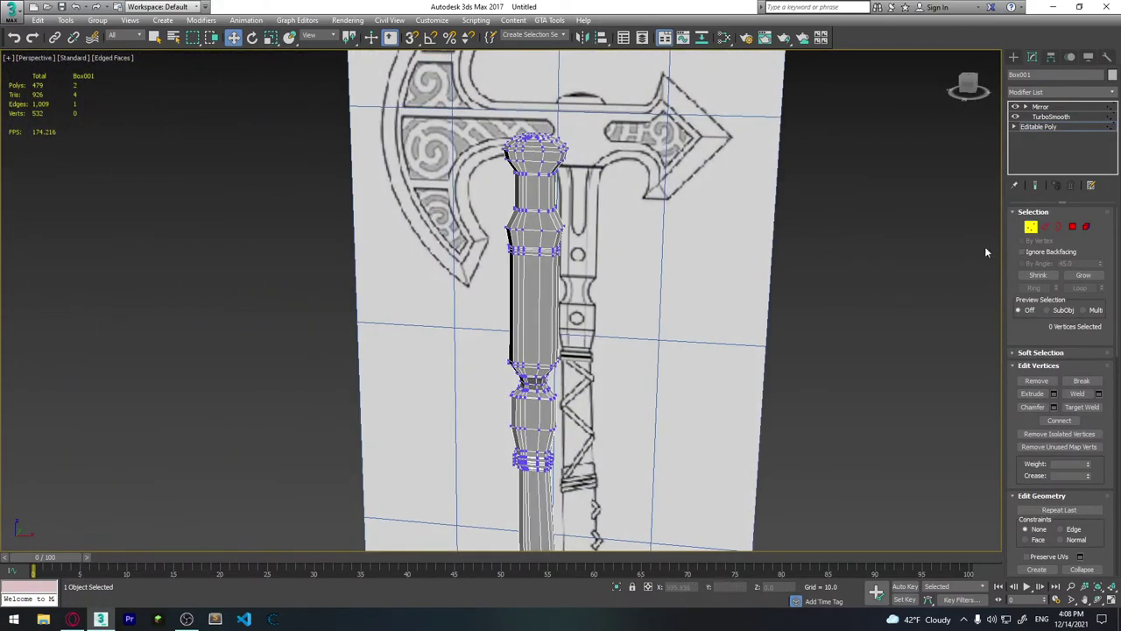
{"action": "left_click", "coordinate": [1032, 228]}
{"action": "left_click", "coordinate": [1035, 227]}
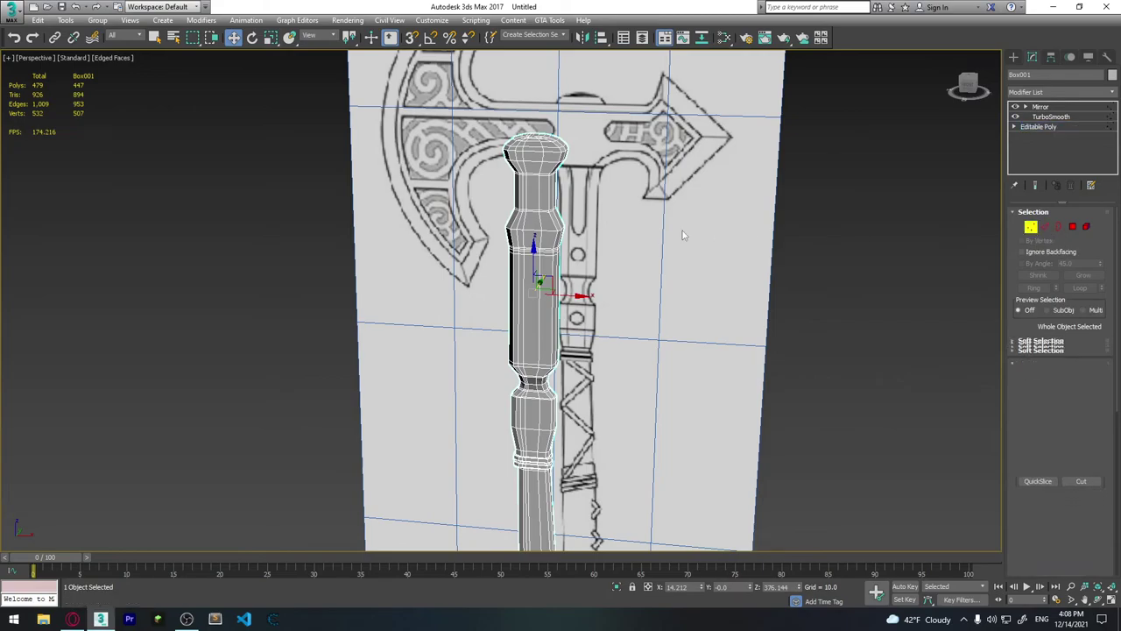
{"action": "mouse_move", "coordinate": [682, 230]}
{"action": "middle_mouse_down", "text": "alt"}
{"action": "mouse_move", "coordinate": [627, 239]}
{"action": "mouse_move", "coordinate": [636, 245]}
{"action": "mouse_move", "coordinate": [572, 218]}
{"action": "mouse_move", "coordinate": [527, 224]}
{"action": "middle_mouse_up", "text": "alt"}
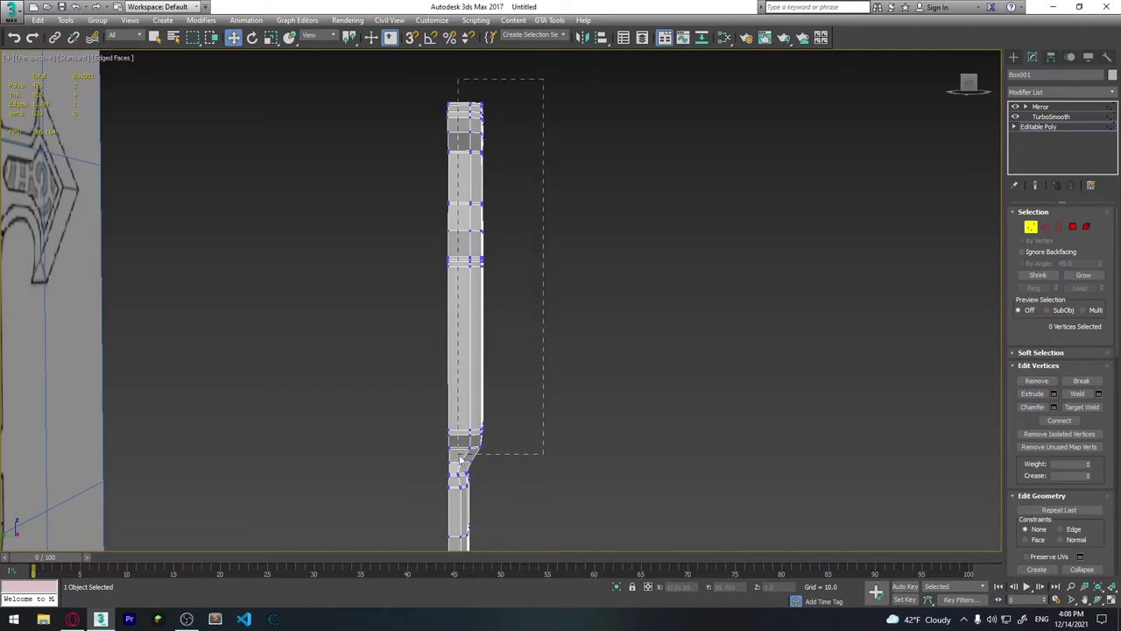
Thin the handle's upper part by shifting its selected vertices.
{"action": "left_click_drag", "start_coordinate": [459, 458], "coordinate": [459, 457]}
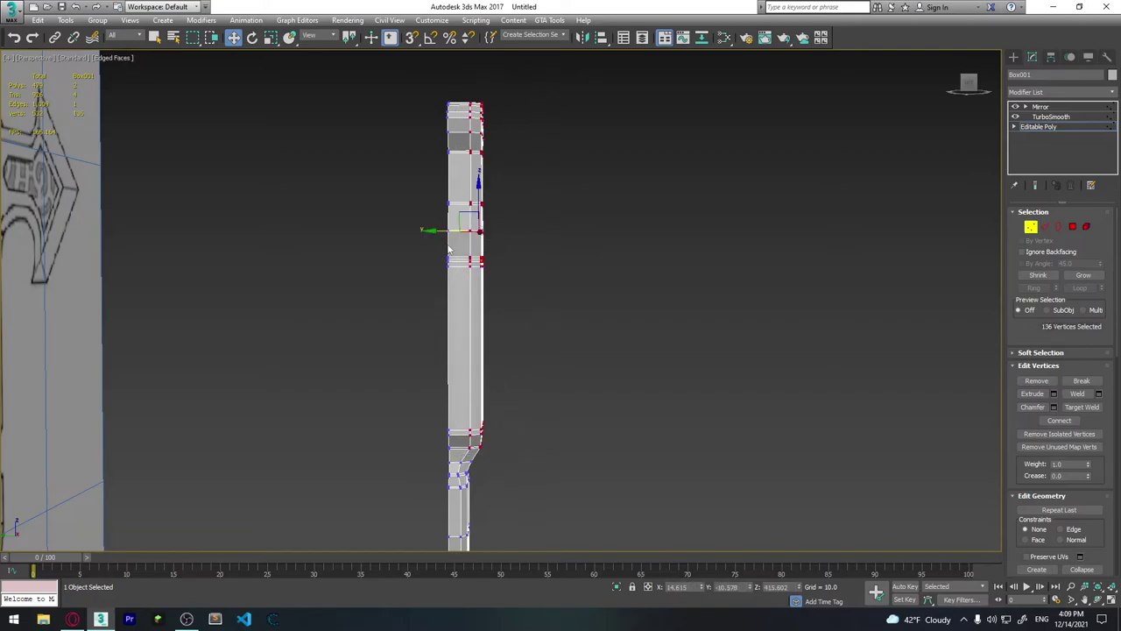
{"action": "left_click_drag", "start_coordinate": [447, 230], "coordinate": [441, 231]}
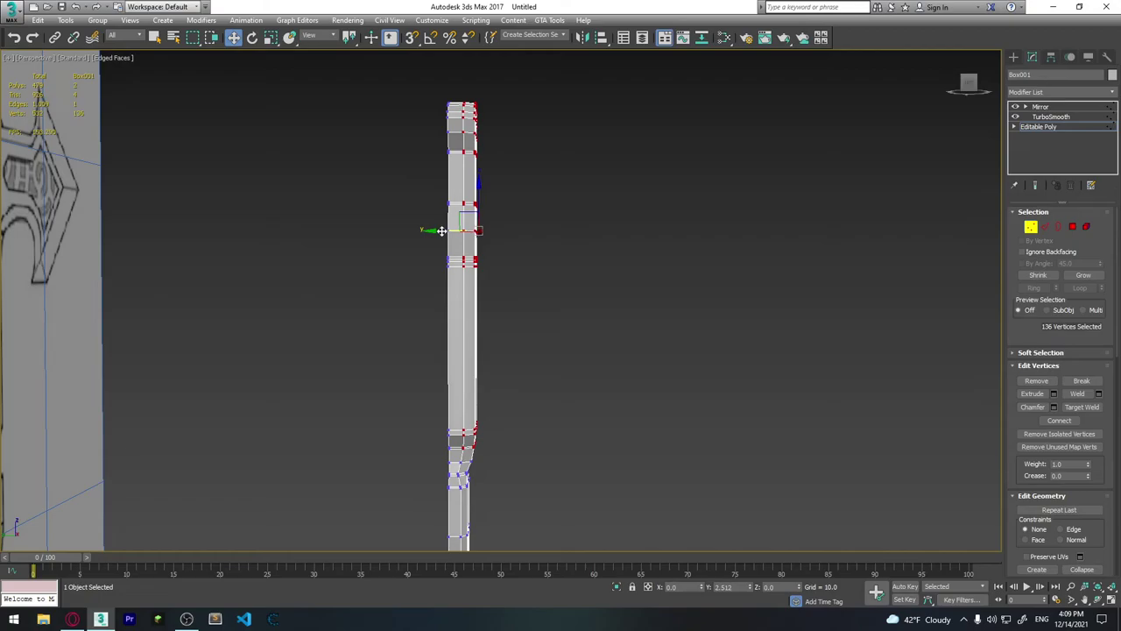
{"action": "scroll", "coordinate": [486, 458], "scroll_direction": "up", "scroll_amount": 3}
{"action": "scroll", "coordinate": [491, 423], "scroll_direction": "up", "scroll_amount": 2}
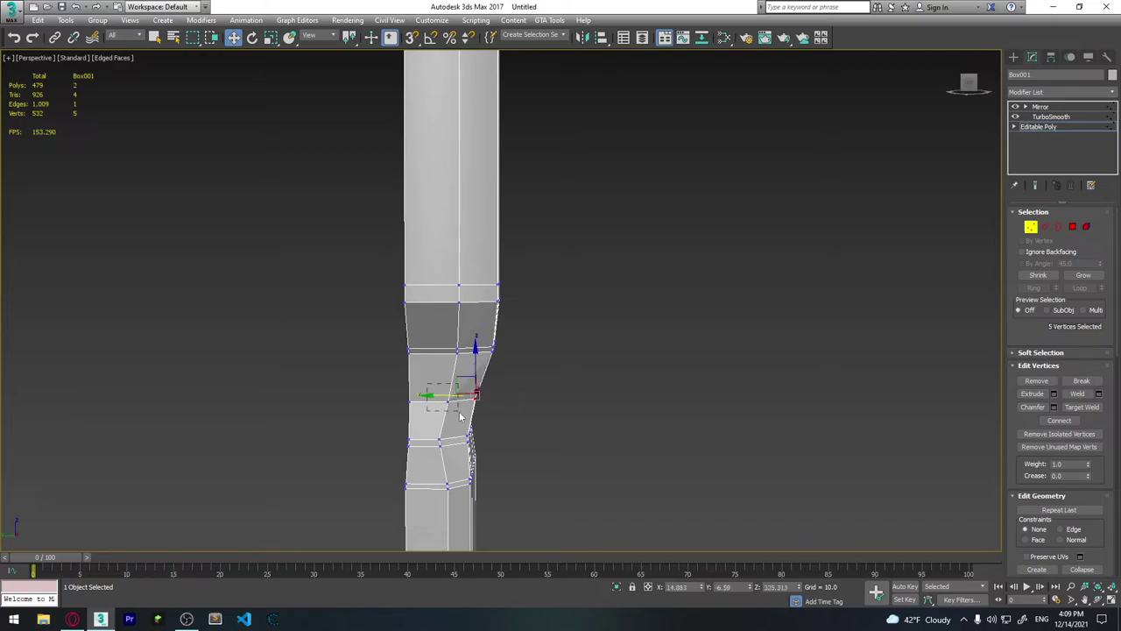
Turn on see-through display and move the first grip ring's vertices to shape the grip.
{"action": "key", "text": "alt+x"}
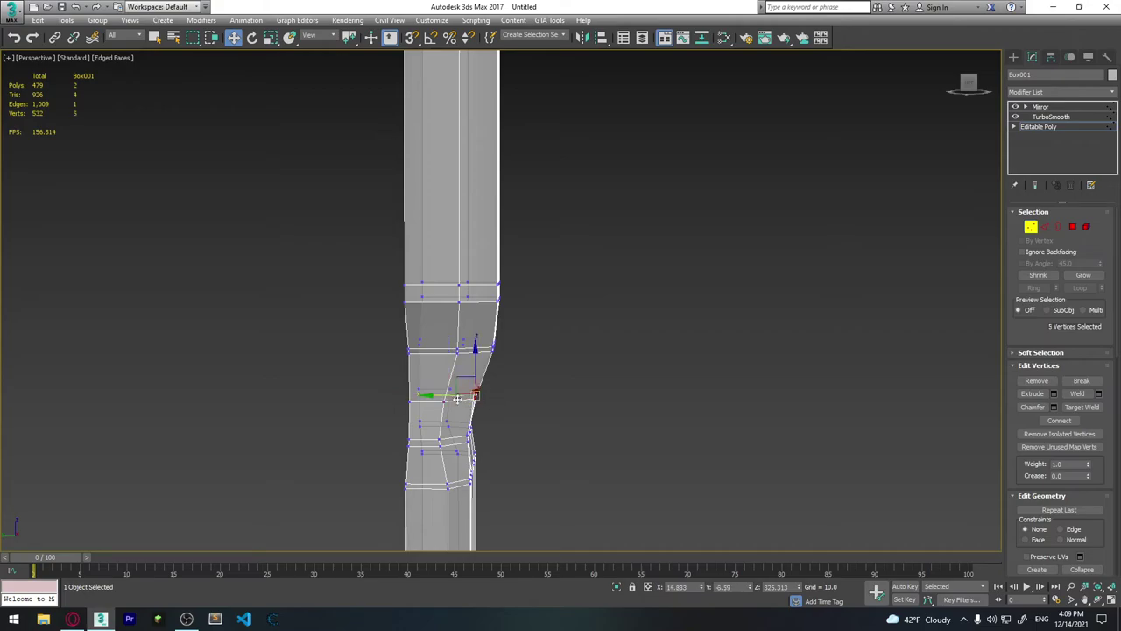
{"action": "middle_click_drag", "start_coordinate": [456, 398], "coordinate": [531, 422], "text": "alt"}
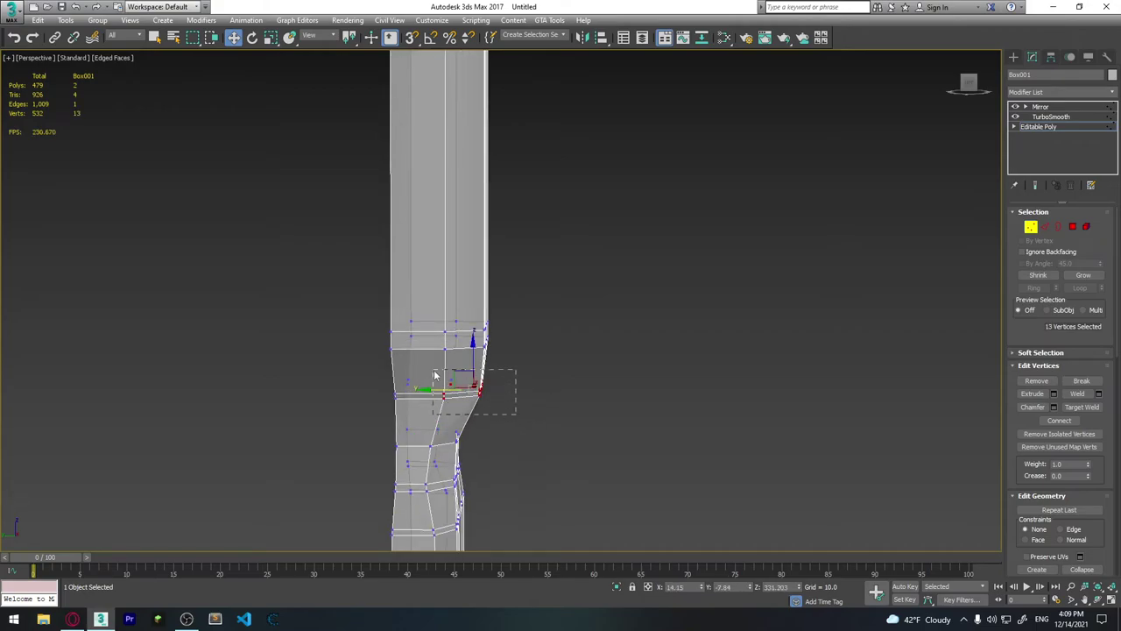
{"action": "left_click_drag", "start_coordinate": [450, 391], "coordinate": [425, 386]}
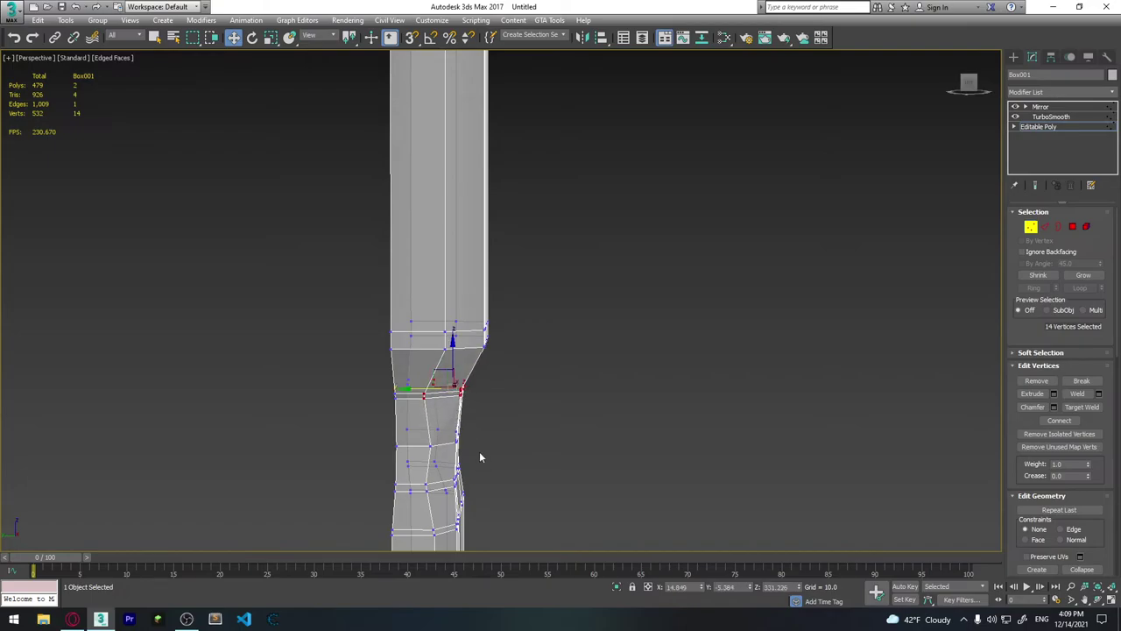
{"action": "left_click_drag", "start_coordinate": [480, 452], "coordinate": [432, 426]}
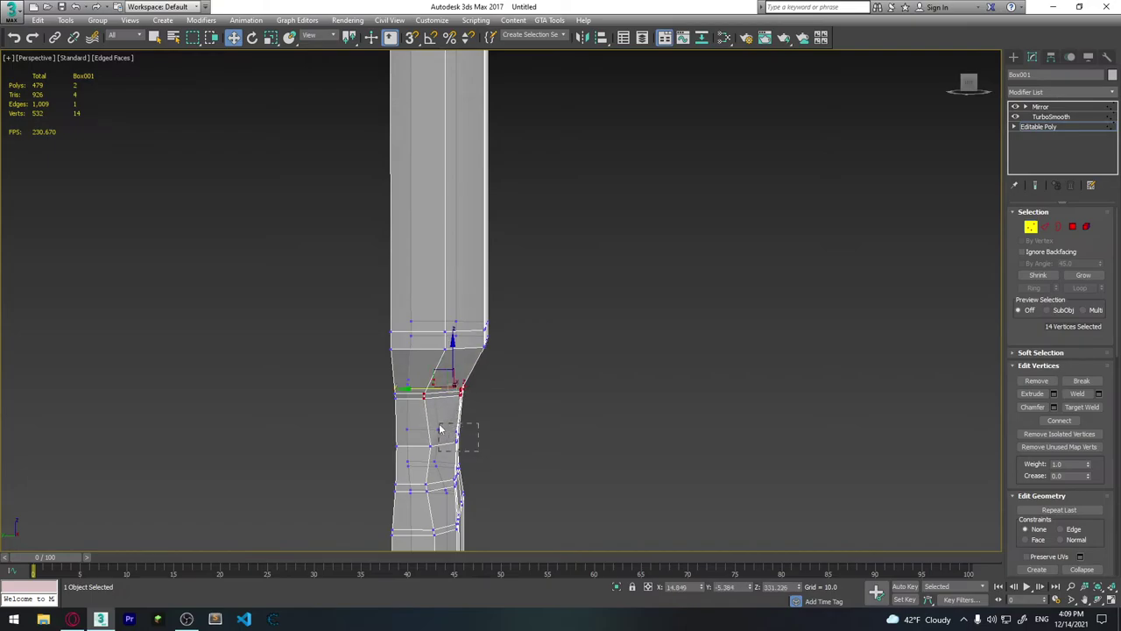
{"action": "left_click", "coordinate": [486, 434]}
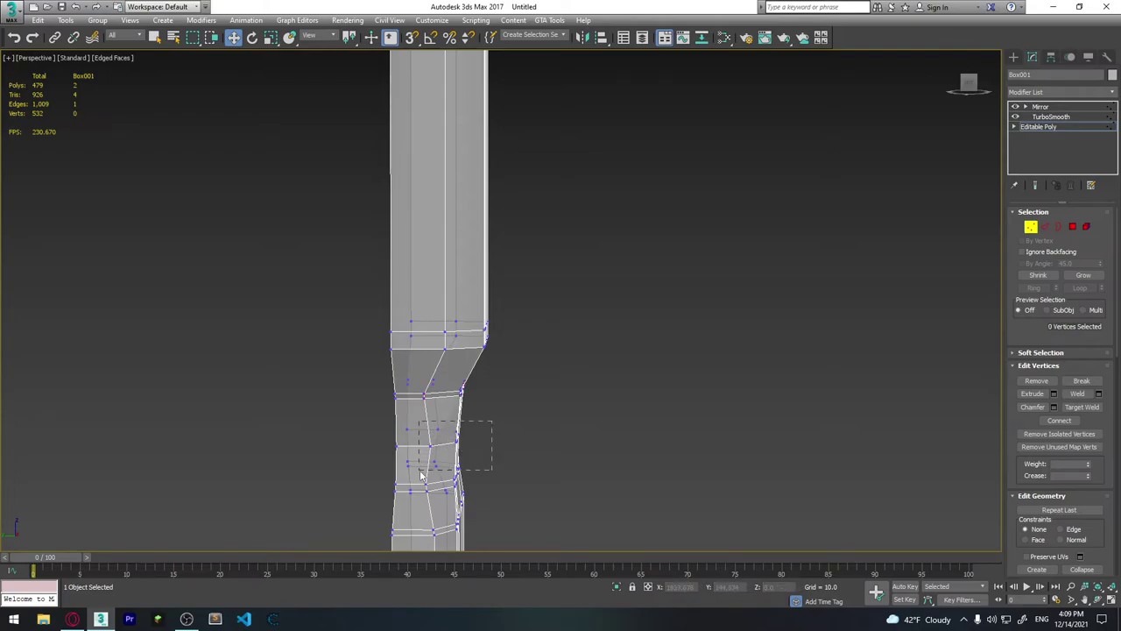
Switch to the four-viewport layout and frame the grip in the side view.
{"action": "left_click_drag", "start_coordinate": [421, 474], "coordinate": [414, 448]}
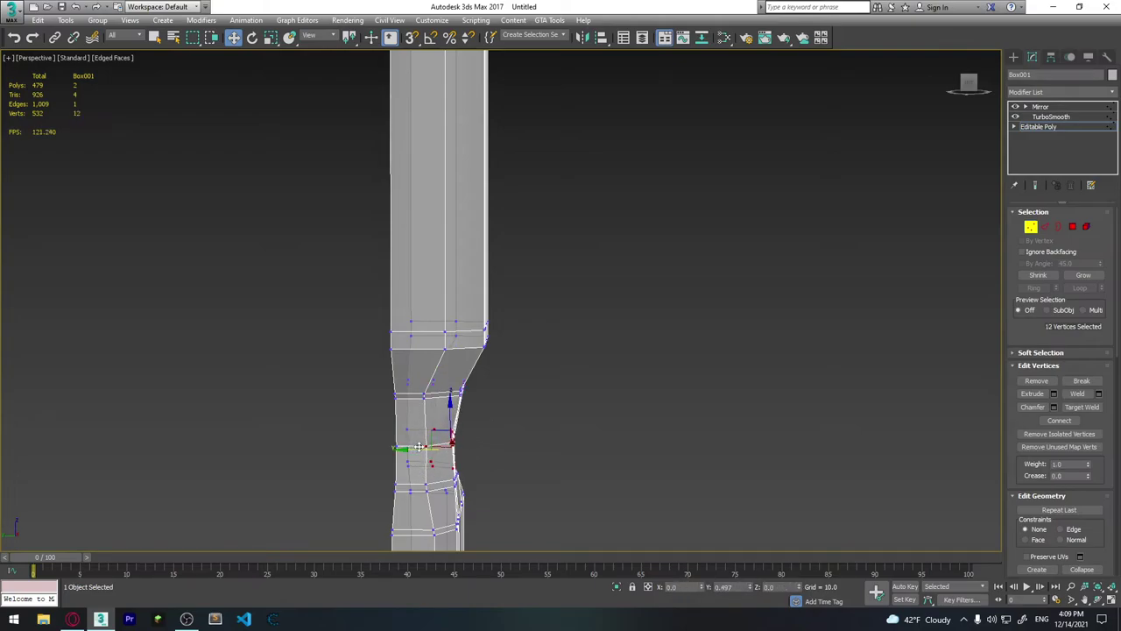
{"action": "key", "text": "shift+z"}
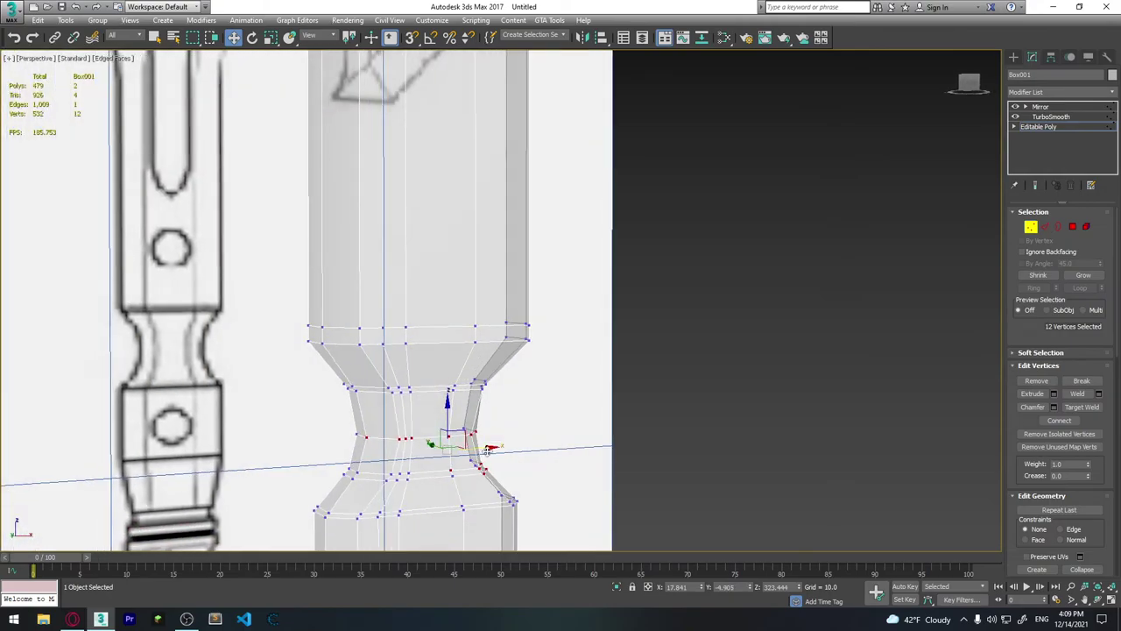
{"action": "key", "text": "shift+z"}
{"action": "key", "text": "shift+z"}
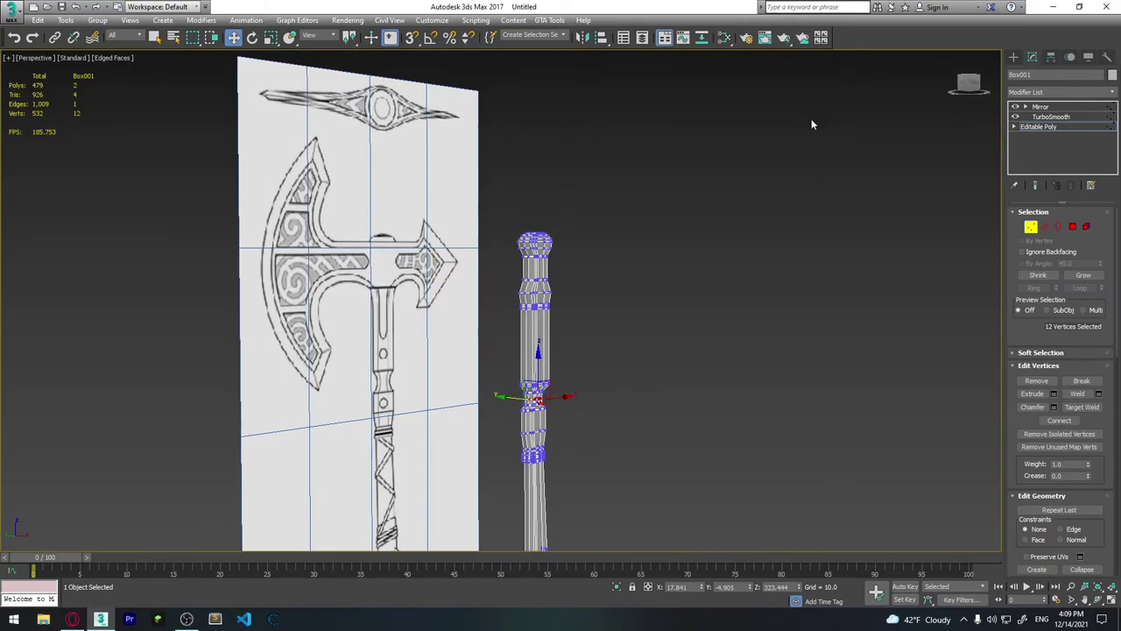
{"action": "key", "text": "alt+w"}
{"action": "middle_click_drag", "start_coordinate": [405, 220], "coordinate": [304, 205]}
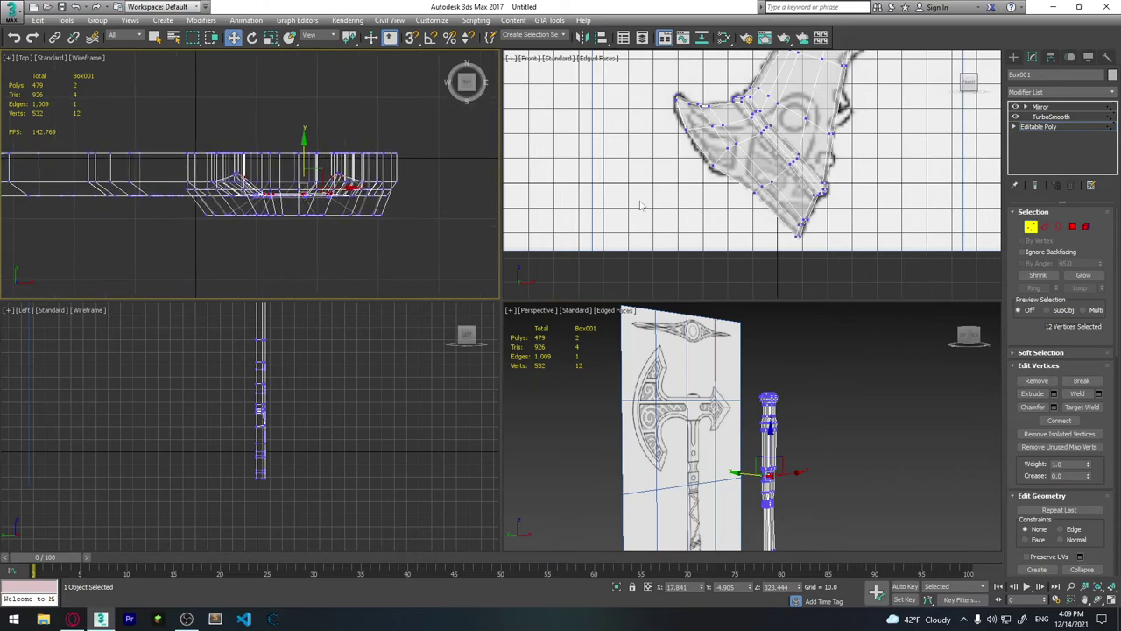
{"action": "scroll", "coordinate": [355, 375], "scroll_direction": "up", "scroll_amount": 2}
{"action": "scroll", "coordinate": [327, 408], "scroll_direction": "up", "scroll_amount": 2}
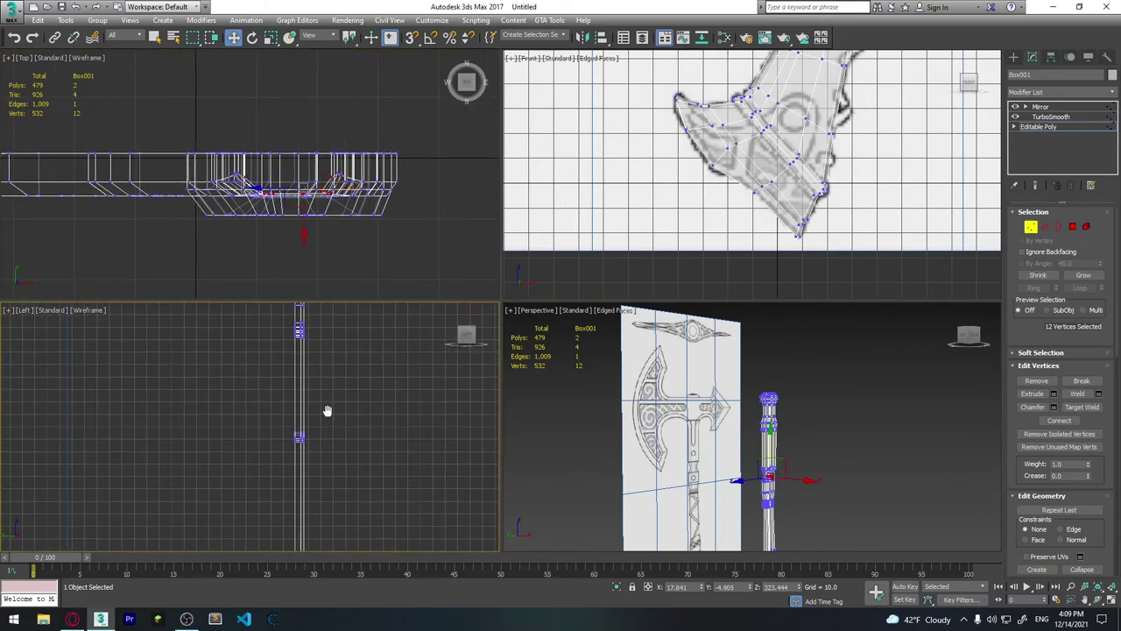
{"action": "scroll", "coordinate": [298, 418], "scroll_direction": "up", "scroll_amount": 2}
{"action": "scroll", "coordinate": [312, 453], "scroll_direction": "up", "scroll_amount": 2}
{"action": "scroll", "coordinate": [312, 453], "scroll_direction": "up", "scroll_amount": 1}
{"action": "scroll", "coordinate": [316, 429], "scroll_direction": "up", "scroll_amount": 1}
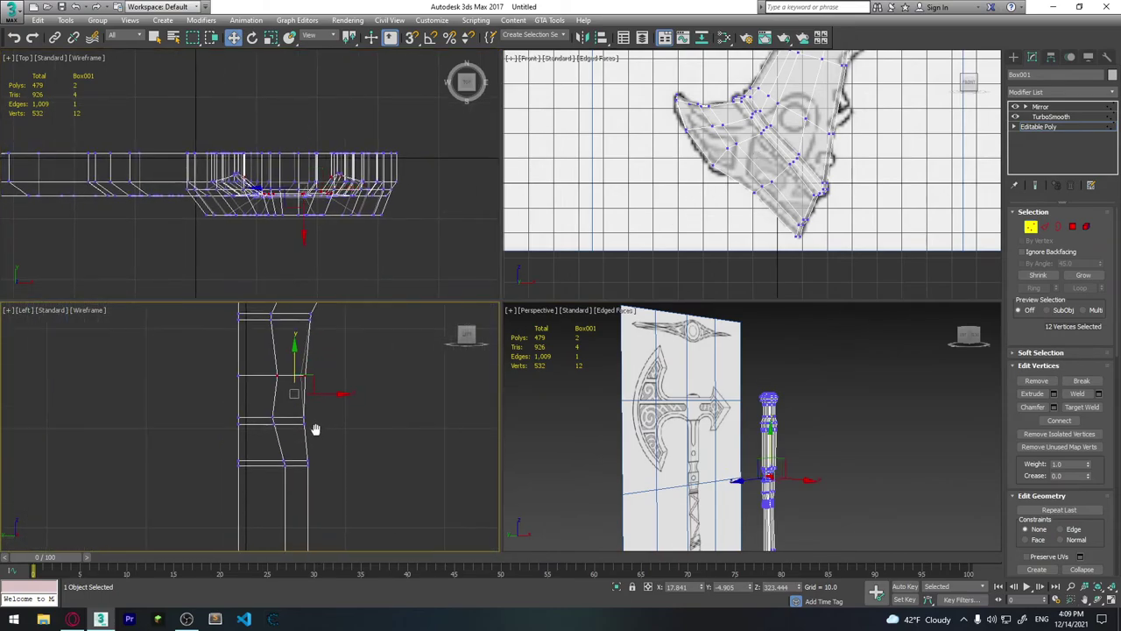
{"action": "scroll", "coordinate": [316, 417], "scroll_direction": "up", "scroll_amount": 1}
{"action": "scroll", "coordinate": [329, 418], "scroll_direction": "up", "scroll_amount": 2}
{"action": "scroll", "coordinate": [329, 418], "scroll_direction": "up", "scroll_amount": 1}
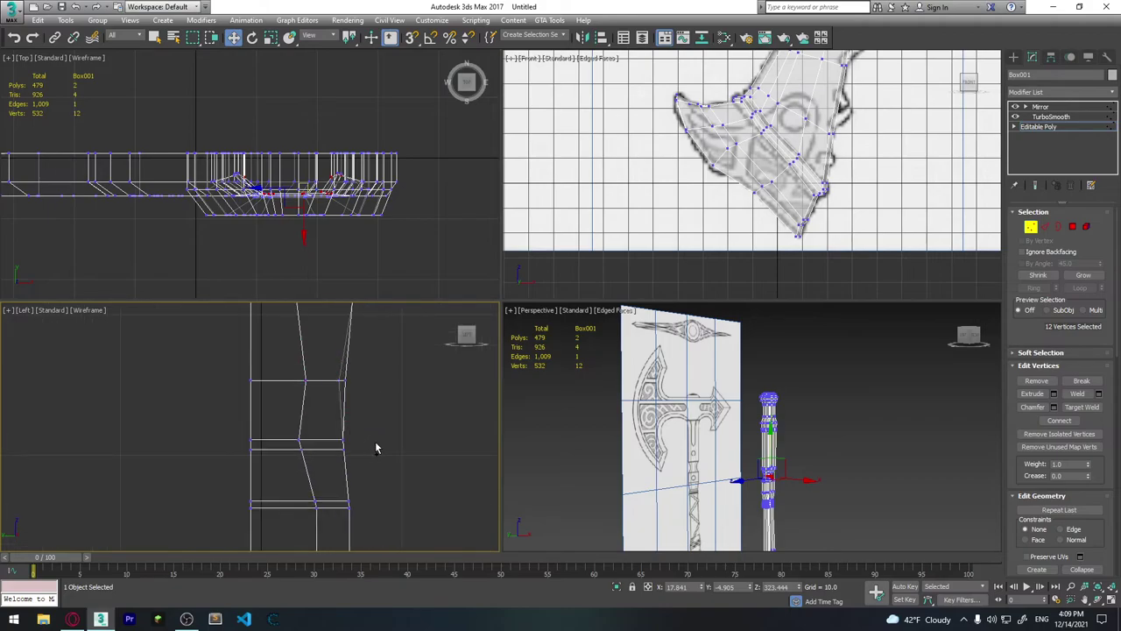
{"action": "left_click_drag", "start_coordinate": [375, 441], "coordinate": [369, 395]}
{"action": "scroll", "coordinate": [370, 395], "scroll_direction": "down", "scroll_amount": 1}
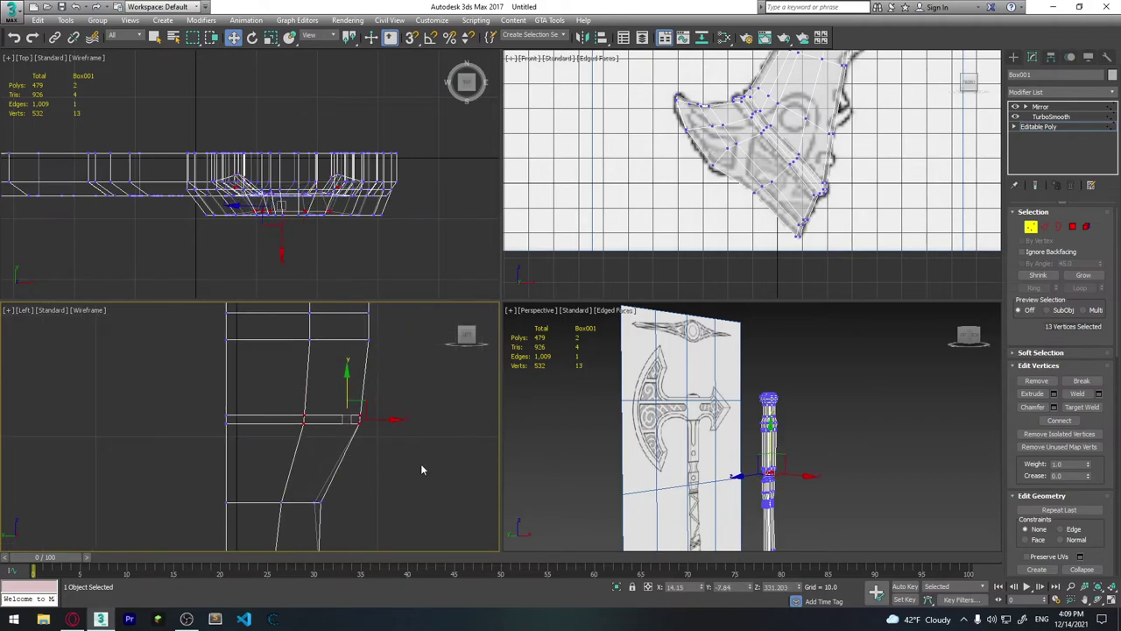
{"action": "scroll", "coordinate": [420, 464], "scroll_direction": "down", "scroll_amount": 1}
{"action": "scroll", "coordinate": [394, 456], "scroll_direction": "down", "scroll_amount": 1}
{"action": "scroll", "coordinate": [377, 452], "scroll_direction": "up", "scroll_amount": 1}
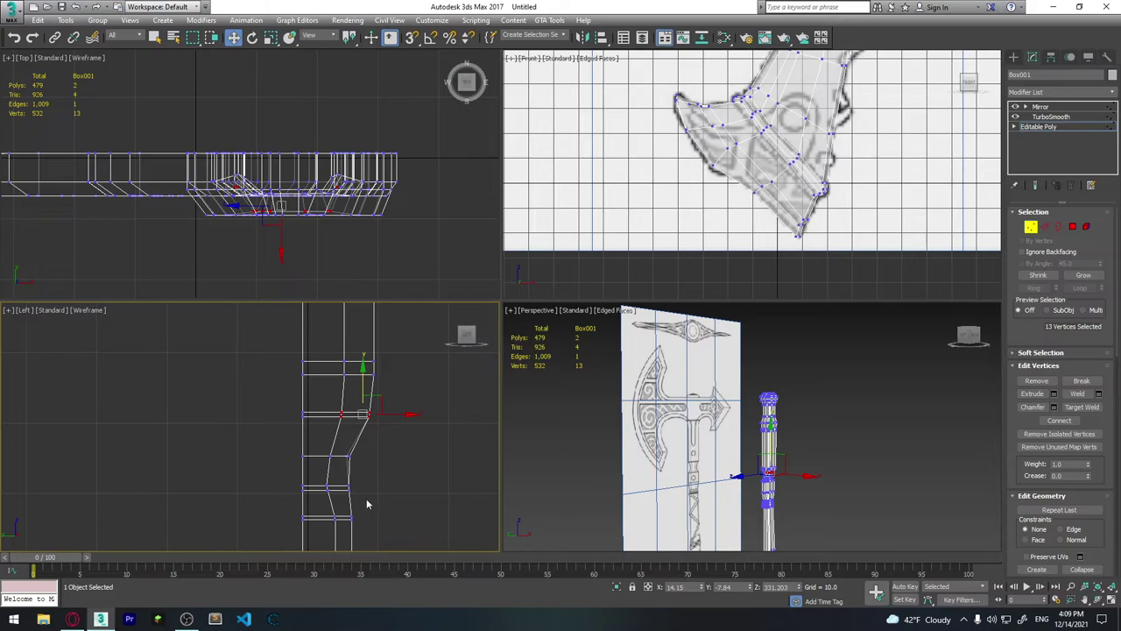
Move the lower grip's vertex rows in the side view to match the reference.
{"action": "left_click_drag", "start_coordinate": [320, 482], "coordinate": [323, 487]}
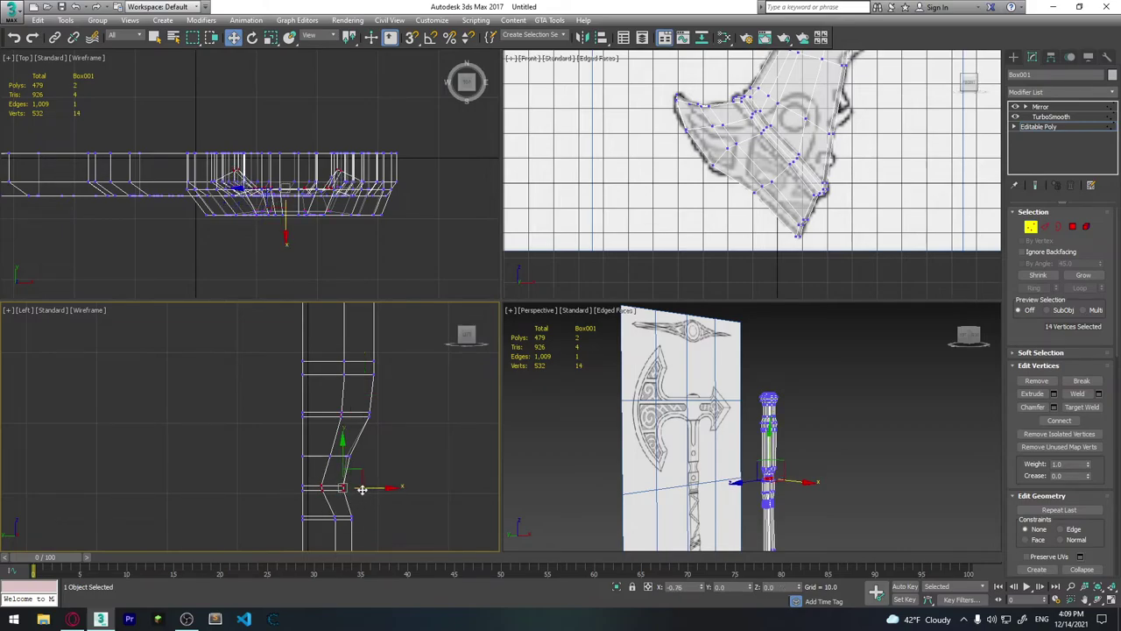
{"action": "left_click_drag", "start_coordinate": [341, 533], "coordinate": [347, 526]}
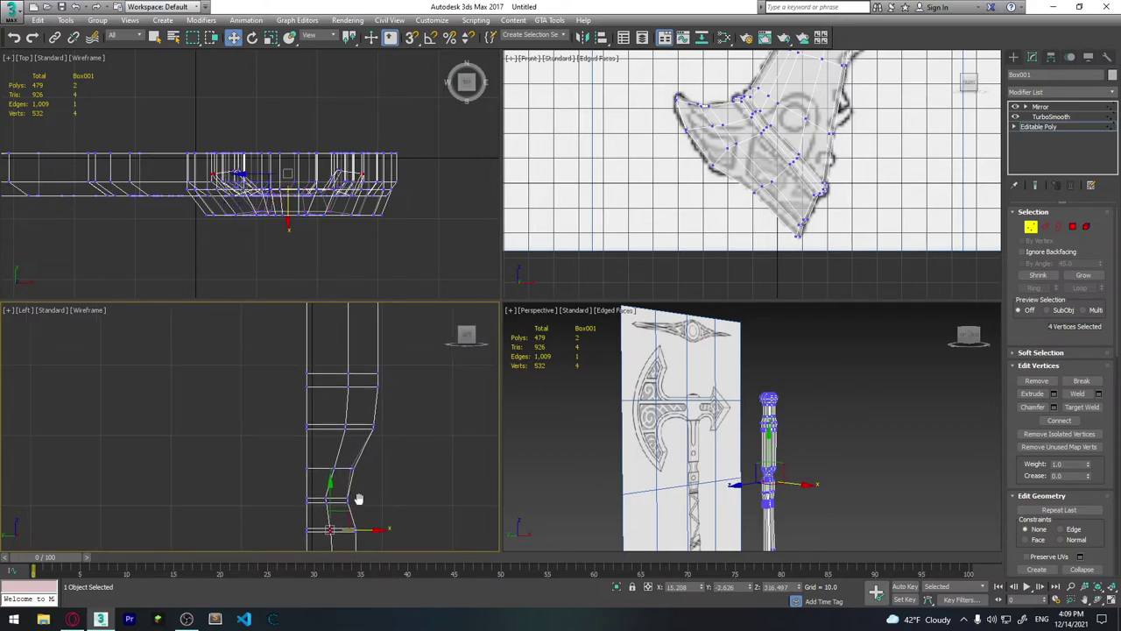
{"action": "middle_click_drag", "start_coordinate": [352, 518], "coordinate": [361, 546]}
{"action": "left_click_drag", "start_coordinate": [322, 476], "coordinate": [372, 492]}
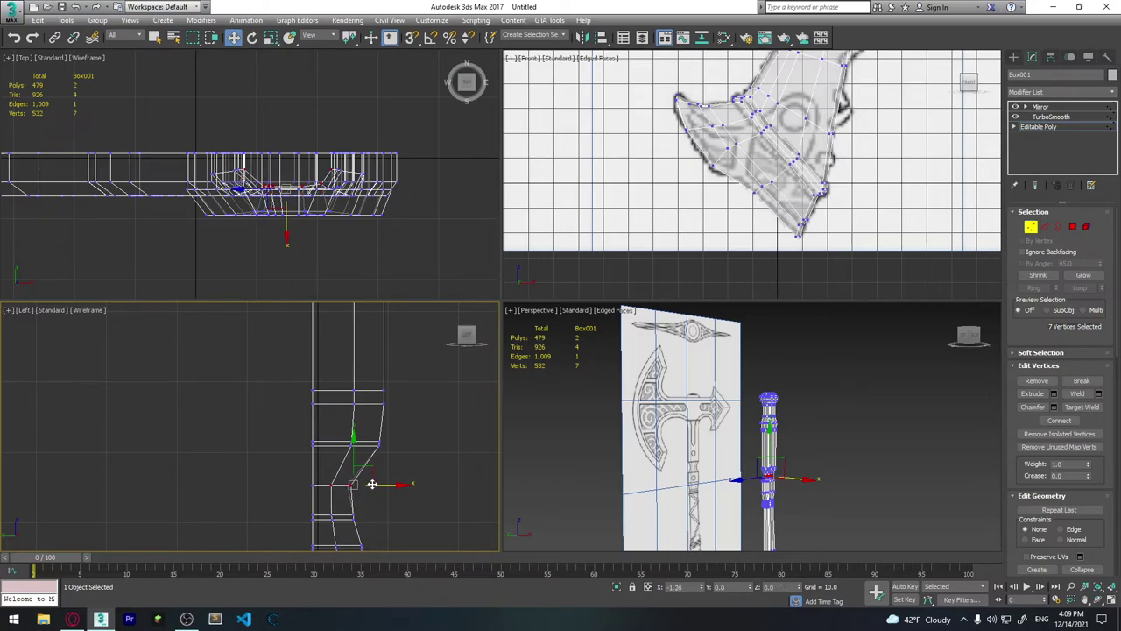
{"action": "middle_click_drag", "start_coordinate": [372, 484], "coordinate": [380, 490]}
{"action": "left_click", "coordinate": [384, 492]}
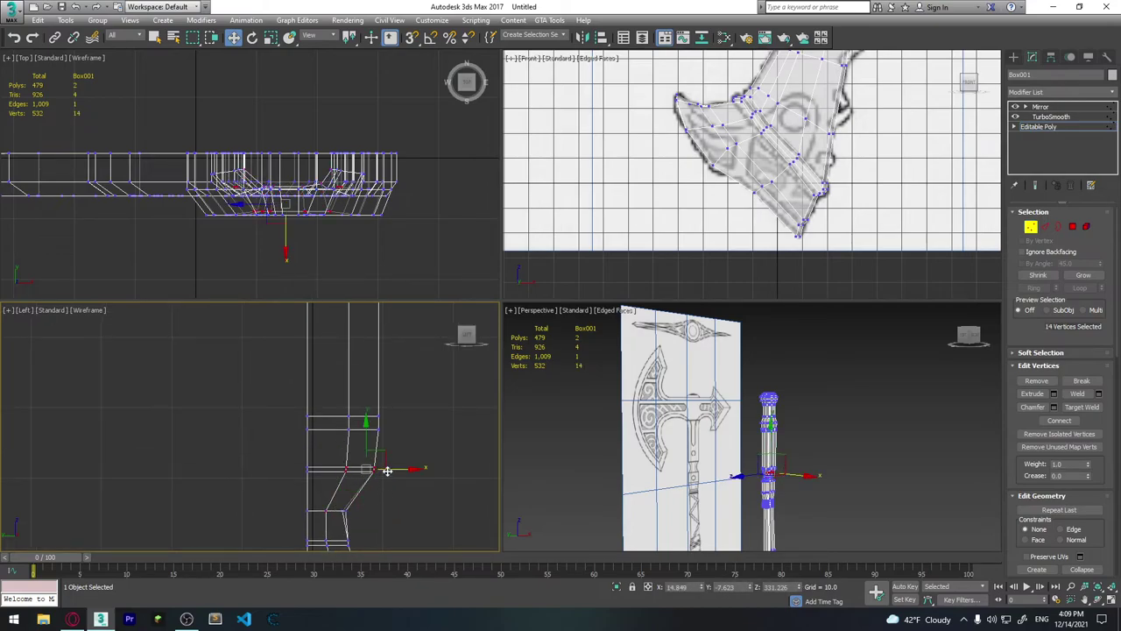
Nudge the vertices at the top of the handle slightly in the side view.
{"action": "left_click_drag", "start_coordinate": [390, 477], "coordinate": [337, 460]}
{"action": "scroll", "coordinate": [377, 482], "scroll_direction": "down", "scroll_amount": 2}
{"action": "scroll", "coordinate": [381, 473], "scroll_direction": "down", "scroll_amount": 3}
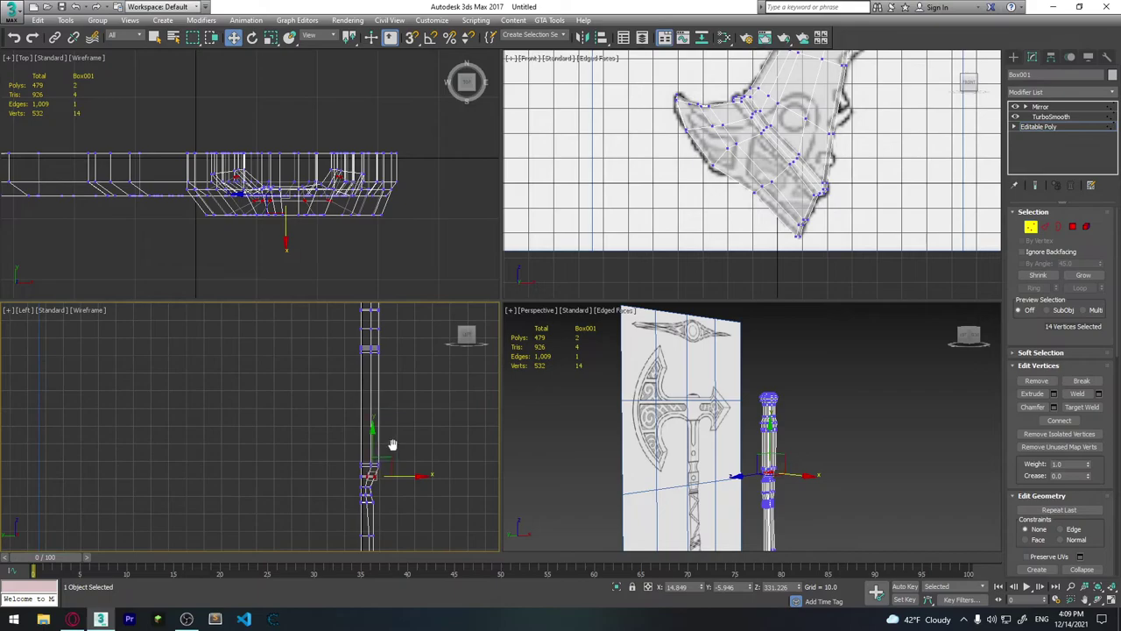
{"action": "scroll", "coordinate": [376, 482], "scroll_direction": "down", "scroll_amount": 3}
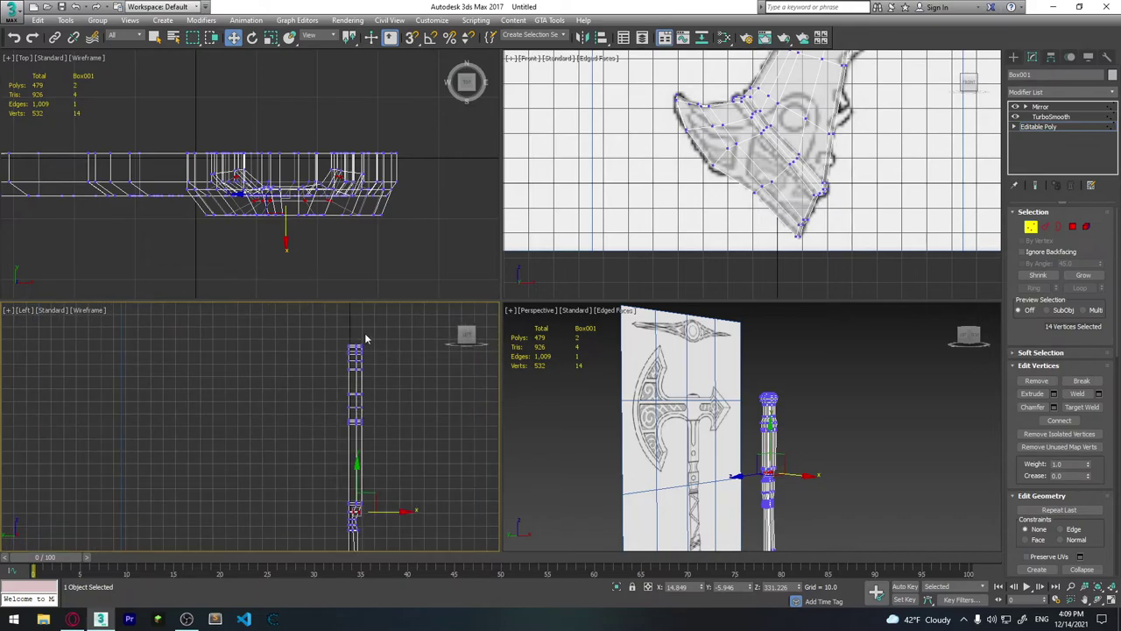
{"action": "scroll", "coordinate": [375, 338], "scroll_direction": "up", "scroll_amount": 3}
{"action": "scroll", "coordinate": [342, 377], "scroll_direction": "up", "scroll_amount": 3}
{"action": "mouse_move", "coordinate": [342, 386]}
{"action": "middle_mouse_down"}
{"action": "mouse_move", "coordinate": [342, 334]}
{"action": "mouse_move", "coordinate": [373, 343]}
{"action": "middle_mouse_up"}
{"action": "left_click_drag", "start_coordinate": [322, 383], "coordinate": [322, 384]}
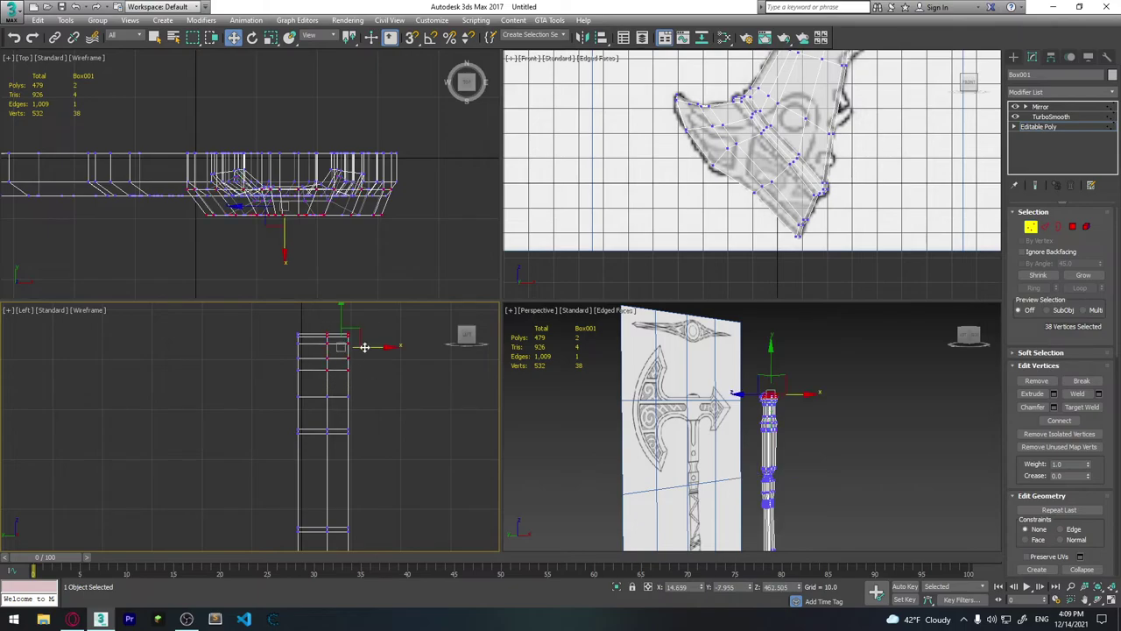
{"action": "mouse_move", "coordinate": [368, 347]}
{"action": "left_mouse_down"}
{"action": "mouse_move", "coordinate": [379, 337]}
{"action": "mouse_move", "coordinate": [367, 365]}
{"action": "mouse_move", "coordinate": [357, 350]}
{"action": "left_mouse_up"}
{"action": "left_click", "coordinate": [369, 336]}
{"action": "left_click", "coordinate": [360, 332]}
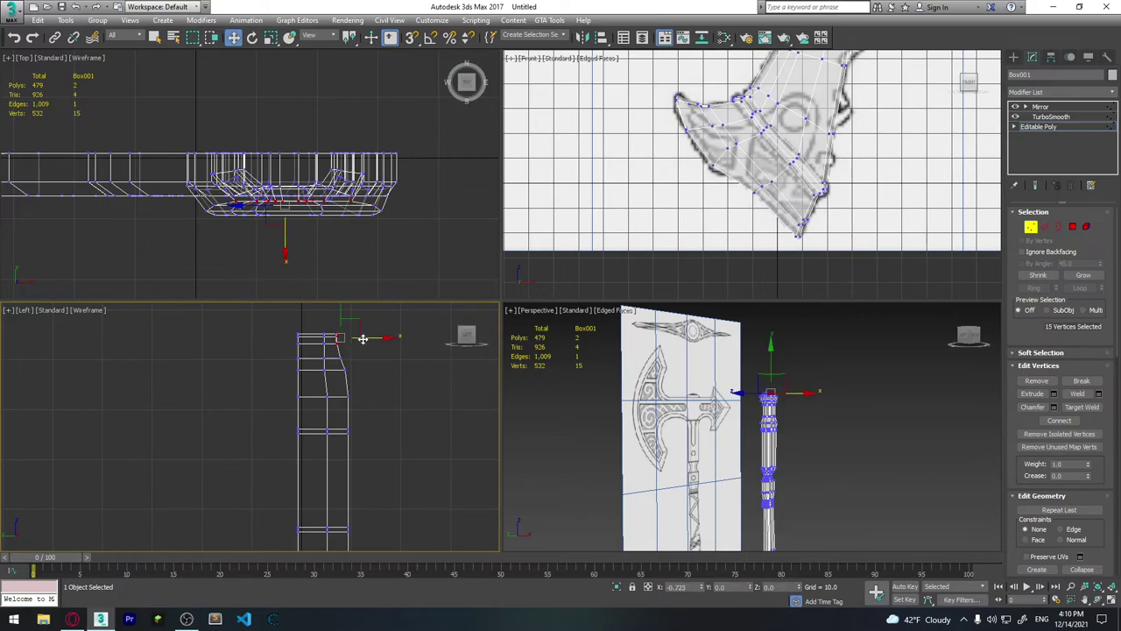
{"action": "left_click", "coordinate": [344, 343]}
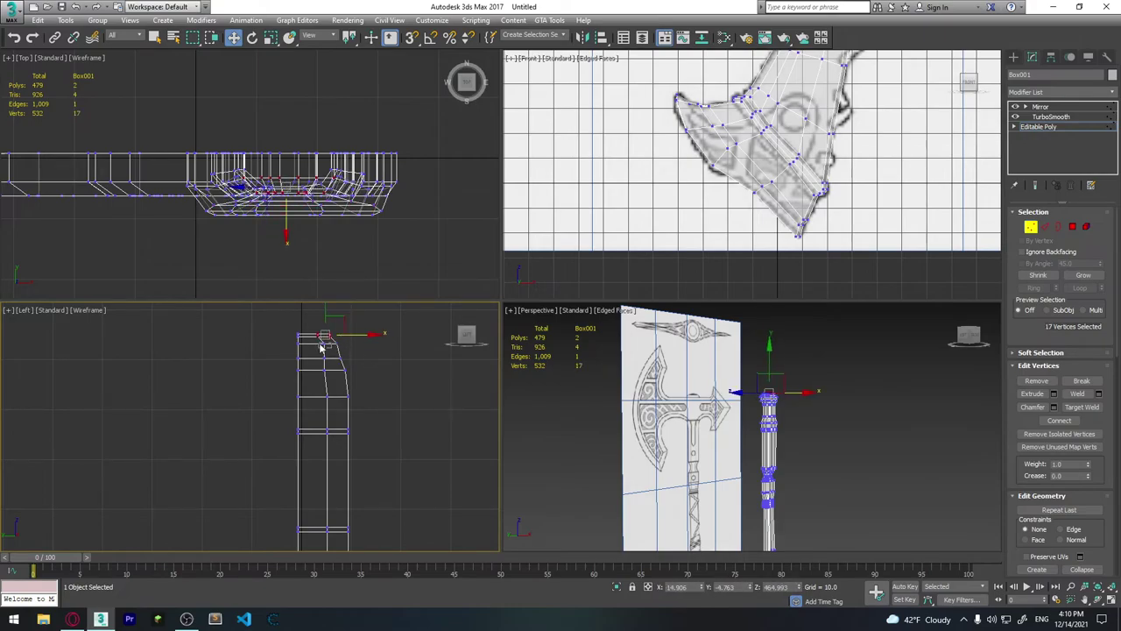
Move the handle-top corner vertices to round off the top end.
{"action": "mouse_move", "coordinate": [333, 349]}
{"action": "left_mouse_down"}
{"action": "mouse_move", "coordinate": [355, 379]}
{"action": "mouse_move", "coordinate": [351, 362]}
{"action": "mouse_move", "coordinate": [285, 365]}
{"action": "mouse_move", "coordinate": [321, 376]}
{"action": "left_mouse_up"}
{"action": "scroll", "coordinate": [350, 363], "scroll_direction": "up", "scroll_amount": 2}
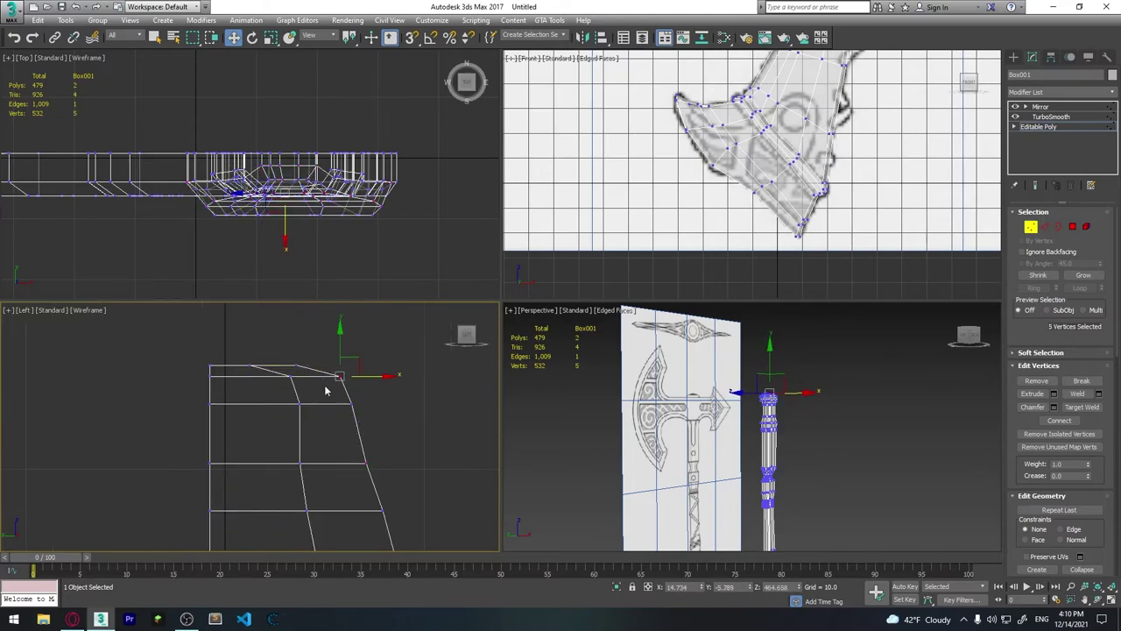
{"action": "scroll", "coordinate": [342, 390], "scroll_direction": "down", "scroll_amount": 2}
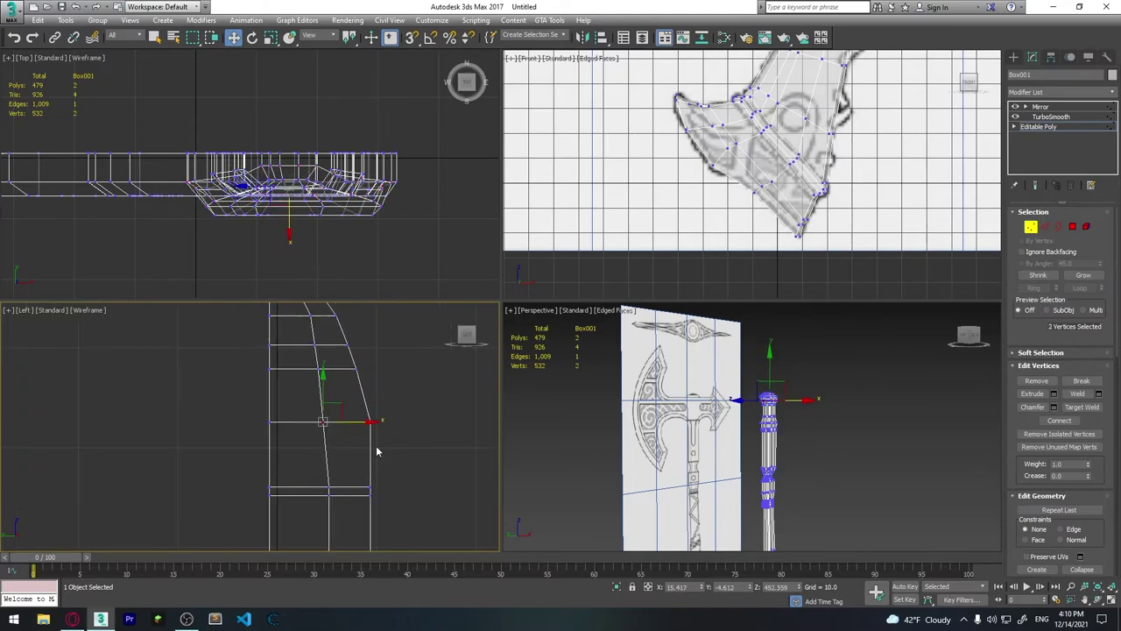
{"action": "middle_click_drag", "start_coordinate": [349, 384], "coordinate": [380, 463]}
{"action": "left_click_drag", "start_coordinate": [357, 426], "coordinate": [326, 379]}
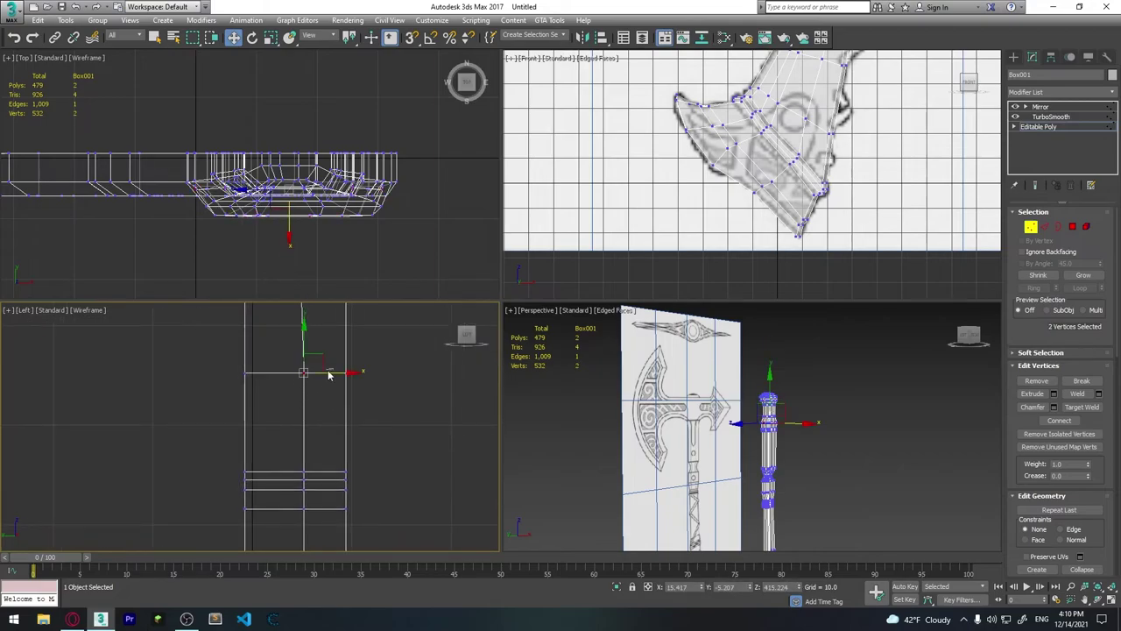
{"action": "scroll", "coordinate": [330, 375], "scroll_direction": "down", "scroll_amount": 2}
{"action": "scroll", "coordinate": [731, 402], "scroll_direction": "up", "scroll_amount": 3}
Orbit the perspective view to inspect the axe and turn see-through display off.
{"action": "mouse_move", "coordinate": [732, 402]}
{"action": "middle_mouse_down", "text": "alt"}
{"action": "mouse_move", "coordinate": [610, 416]}
{"action": "mouse_move", "coordinate": [757, 430]}
{"action": "middle_mouse_up", "text": "alt"}
{"action": "scroll", "coordinate": [666, 438], "scroll_direction": "down", "scroll_amount": 2}
{"action": "scroll", "coordinate": [666, 444], "scroll_direction": "up", "scroll_amount": 3}
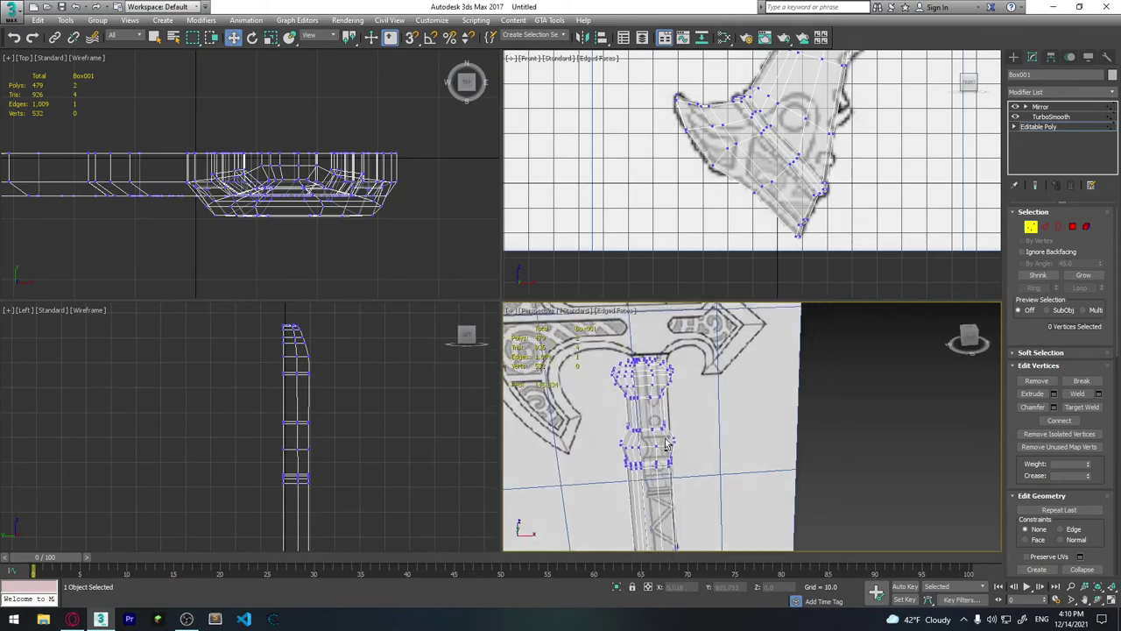
{"action": "scroll", "coordinate": [666, 444], "scroll_direction": "up", "scroll_amount": 2}
{"action": "mouse_move", "coordinate": [666, 444]}
{"action": "middle_mouse_down", "text": "alt"}
{"action": "mouse_move", "coordinate": [678, 369]}
{"action": "mouse_move", "coordinate": [702, 391]}
{"action": "mouse_move", "coordinate": [678, 398]}
{"action": "mouse_move", "coordinate": [740, 451]}
{"action": "mouse_move", "coordinate": [719, 438]}
{"action": "middle_mouse_up", "text": "alt"}
{"action": "scroll", "coordinate": [677, 368], "scroll_direction": "down", "scroll_amount": 2}
{"action": "key", "text": "alt+x"}
{"action": "scroll", "coordinate": [677, 400], "scroll_direction": "down", "scroll_amount": 2}
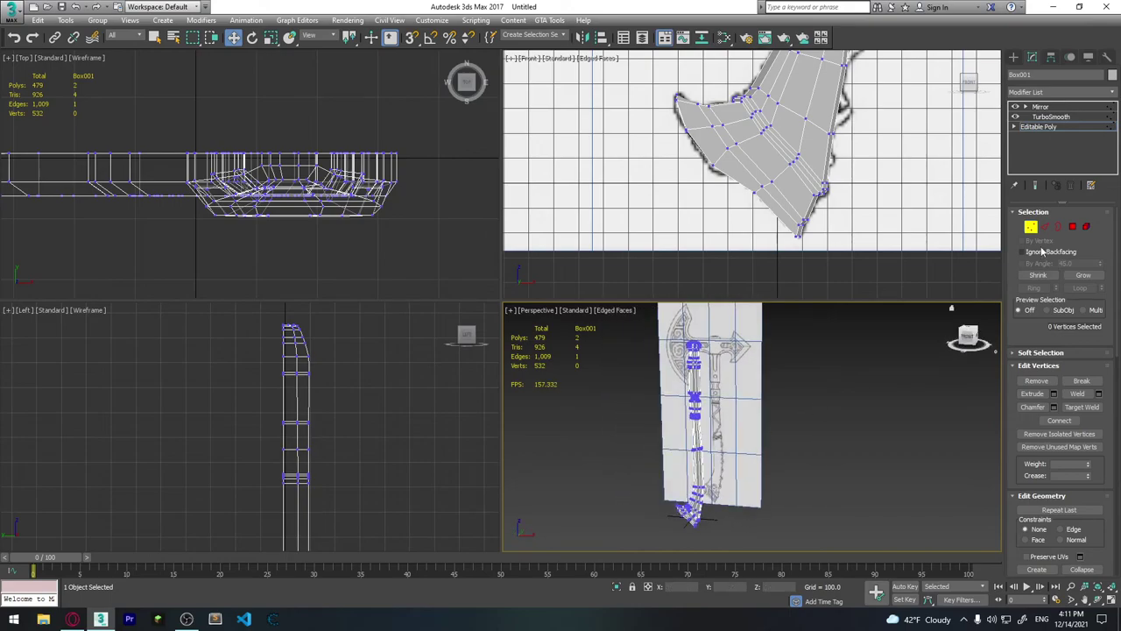
Exit vertex editing, deselect the axe, and orbit to face the reference image.
{"action": "left_click", "coordinate": [1031, 231]}
{"action": "left_click", "coordinate": [818, 376]}
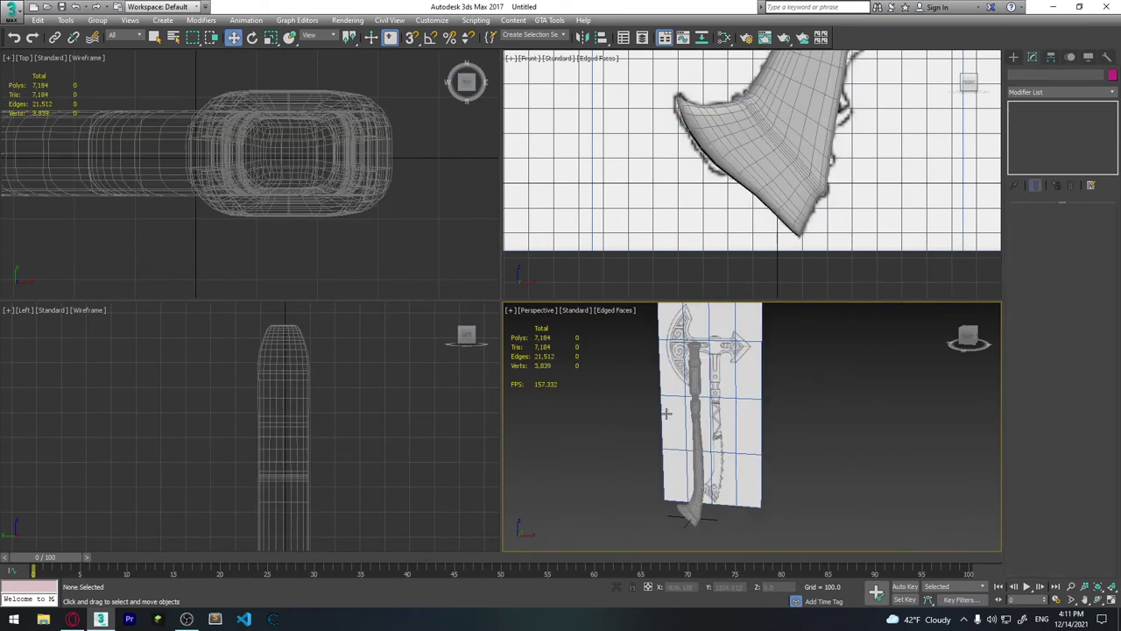
{"action": "middle_click_drag", "start_coordinate": [746, 405], "coordinate": [831, 423], "text": "alt"}
{"action": "scroll", "coordinate": [823, 407], "scroll_direction": "up", "scroll_amount": 3}
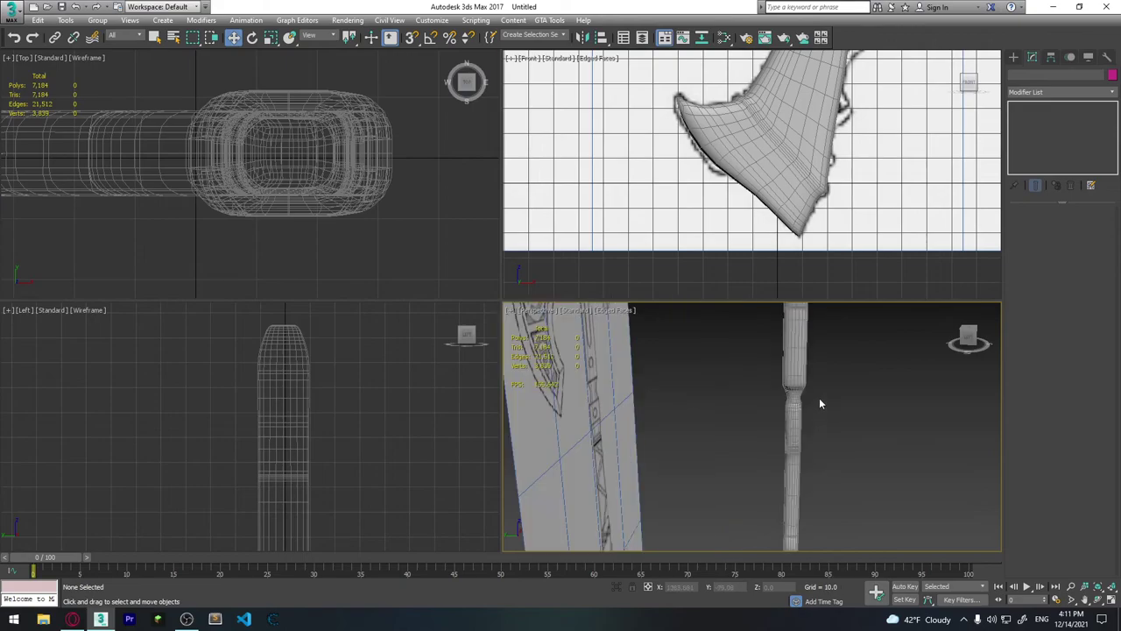
{"action": "scroll", "coordinate": [771, 386], "scroll_direction": "up", "scroll_amount": 2}
{"action": "middle_click_drag", "start_coordinate": [758, 387], "coordinate": [660, 416], "text": "alt"}
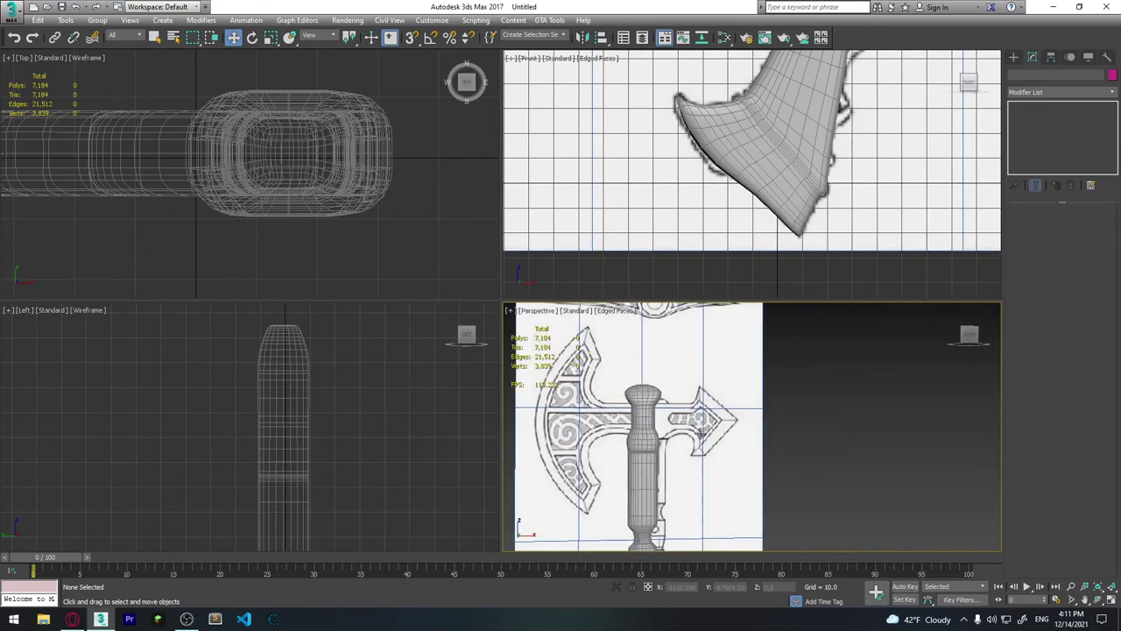
{"action": "scroll", "coordinate": [660, 416], "scroll_direction": "up", "scroll_amount": 3}
{"action": "scroll", "coordinate": [660, 416], "scroll_direction": "down", "scroll_amount": 3}
{"action": "scroll", "coordinate": [675, 420], "scroll_direction": "down", "scroll_amount": 2}
Select the handle object Box001 and make it see-through with Alt+X.
{"action": "left_click", "coordinate": [692, 428]}
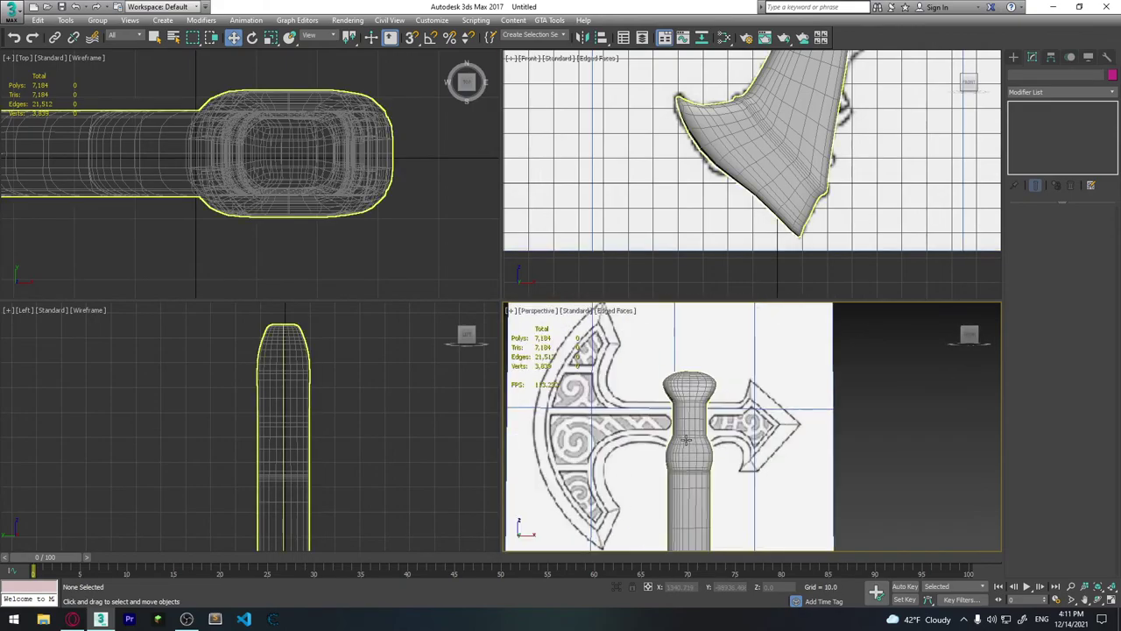
{"action": "scroll", "coordinate": [702, 433], "scroll_direction": "up", "scroll_amount": 2}
{"action": "scroll", "coordinate": [702, 433], "scroll_direction": "up", "scroll_amount": 2}
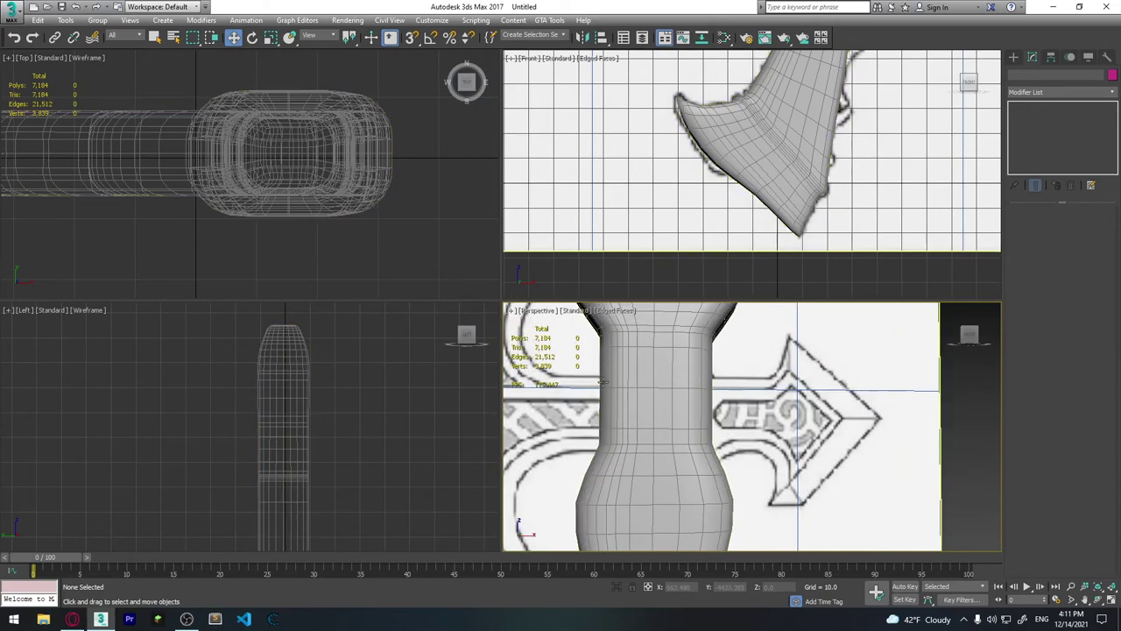
{"action": "left_click", "coordinate": [664, 327]}
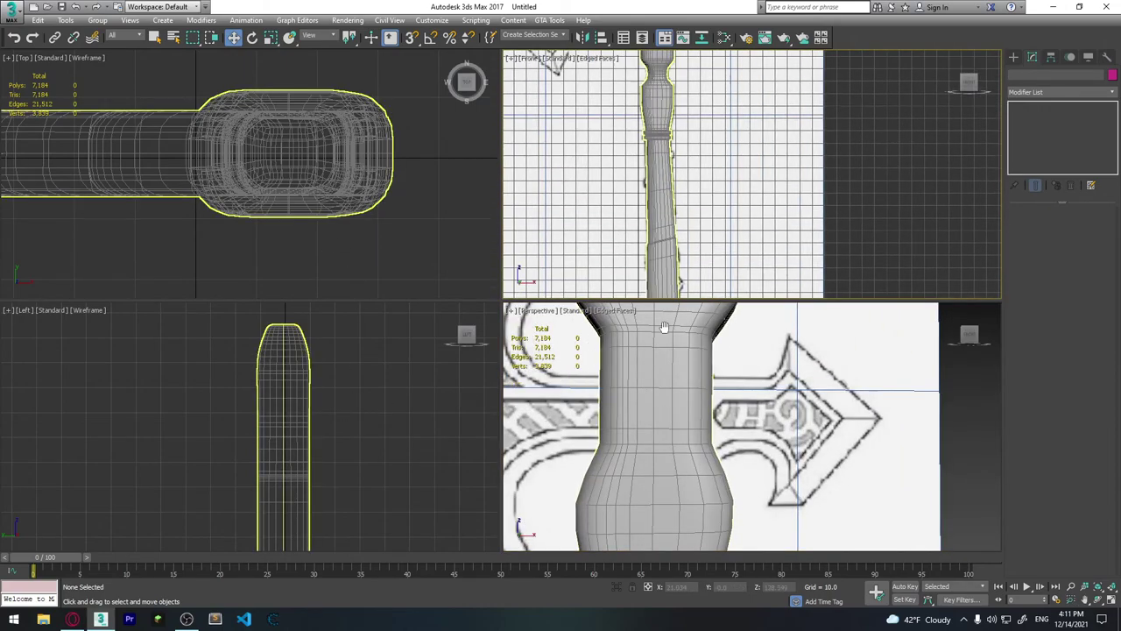
{"action": "left_click", "coordinate": [656, 321]}
{"action": "scroll", "coordinate": [648, 157], "scroll_direction": "up", "scroll_amount": 3}
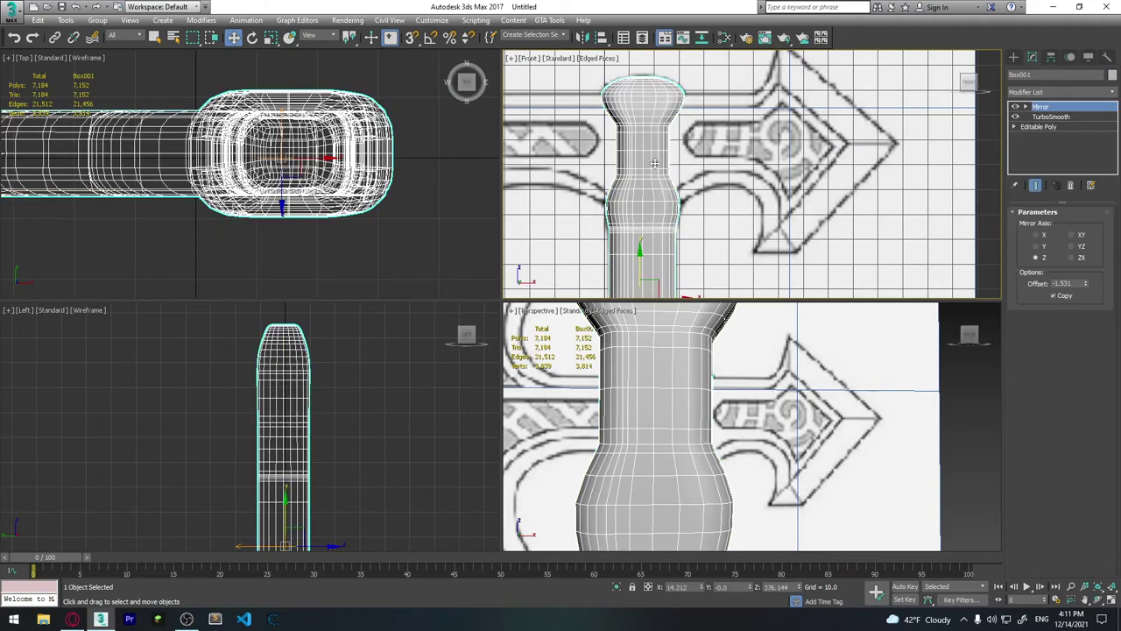
{"action": "key", "text": "alt+x"}
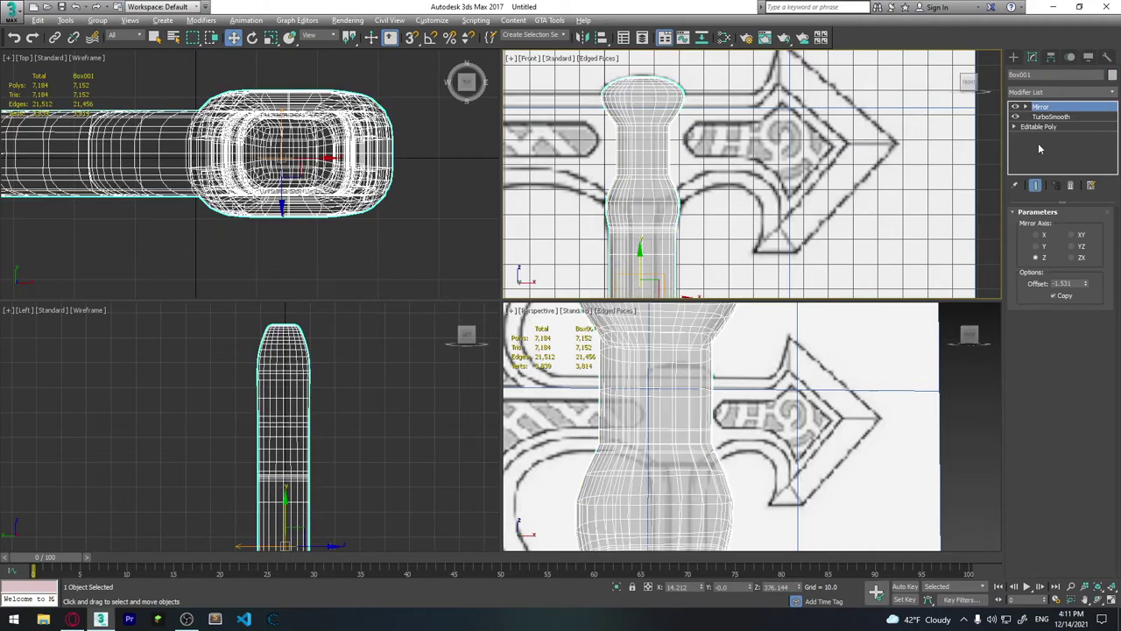
Ring-select the grip edges and Connect them with 1 segment and pinch 0.
{"action": "left_click", "coordinate": [1050, 129]}
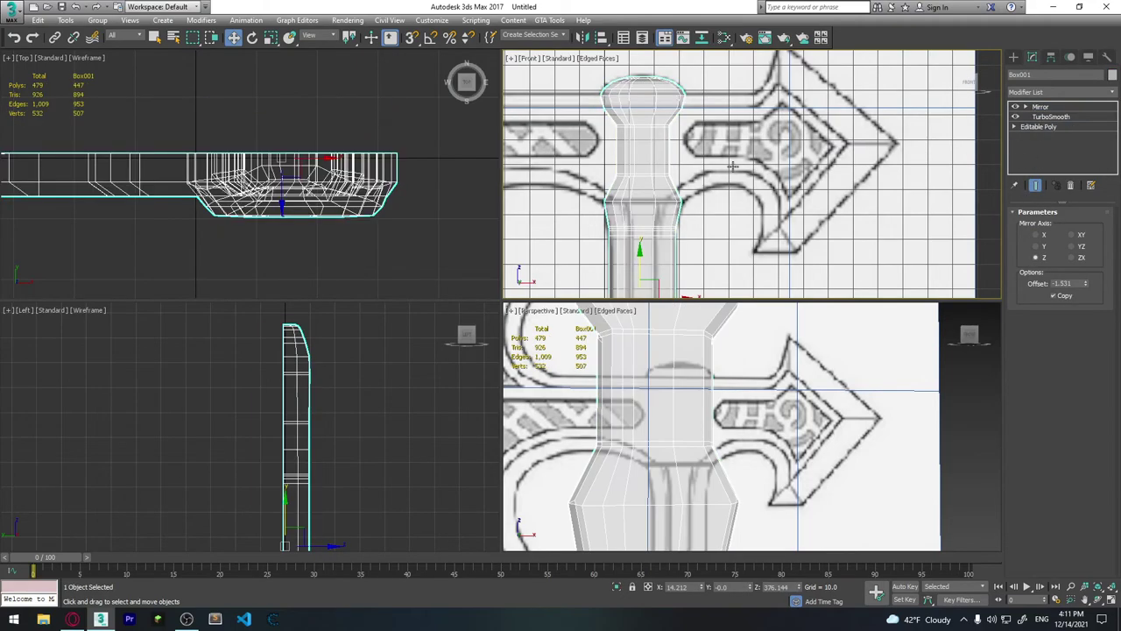
{"action": "scroll", "coordinate": [557, 241], "scroll_direction": "up", "scroll_amount": 2}
{"action": "scroll", "coordinate": [557, 242], "scroll_direction": "up", "scroll_amount": 1}
{"action": "scroll", "coordinate": [557, 241], "scroll_direction": "up", "scroll_amount": 1}
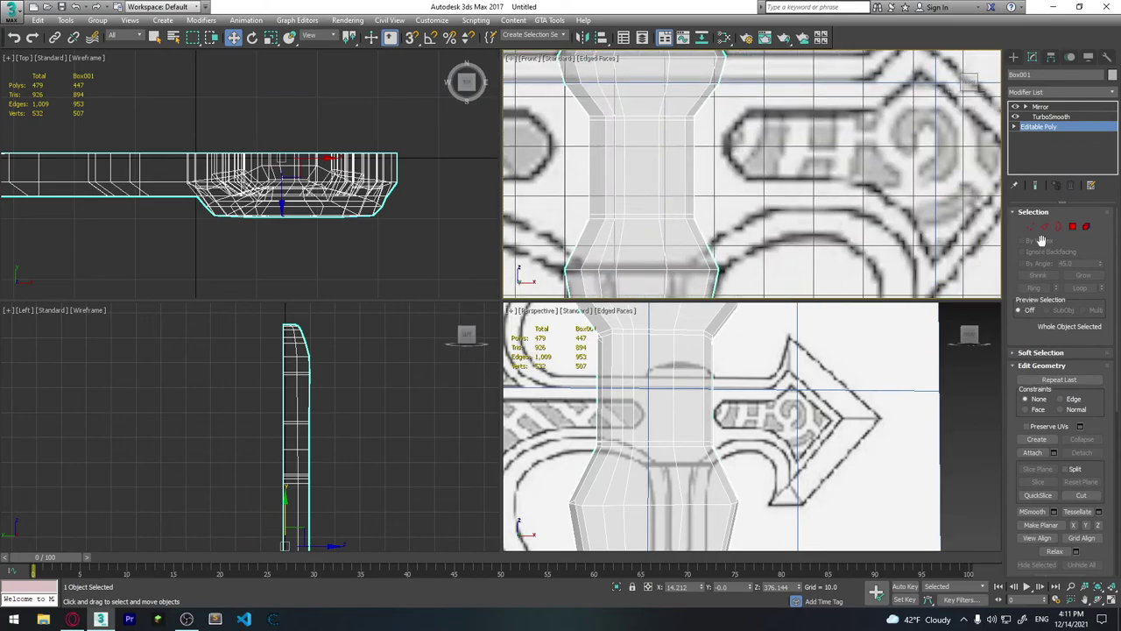
{"action": "left_click", "coordinate": [1030, 227]}
{"action": "mouse_move", "coordinate": [666, 184]}
{"action": "middle_mouse_down"}
{"action": "mouse_move", "coordinate": [660, 163]}
{"action": "mouse_move", "coordinate": [707, 192]}
{"action": "middle_mouse_up"}
{"action": "key", "text": "2"}
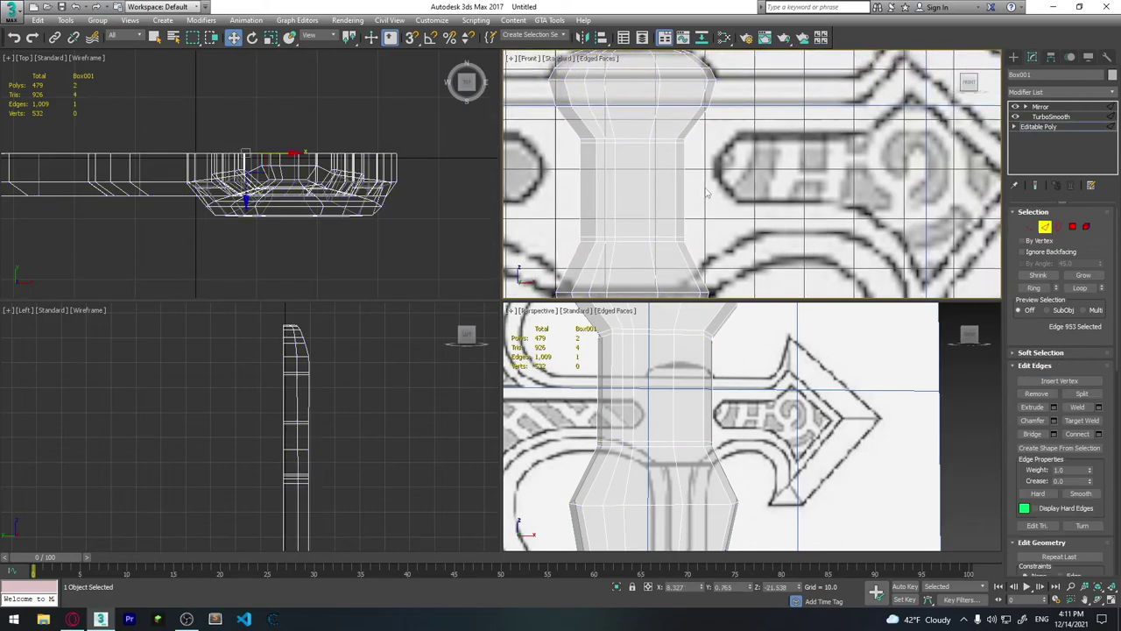
{"action": "left_click", "coordinate": [594, 206], "text": "shift"}
{"action": "left_click", "coordinate": [1097, 433]}
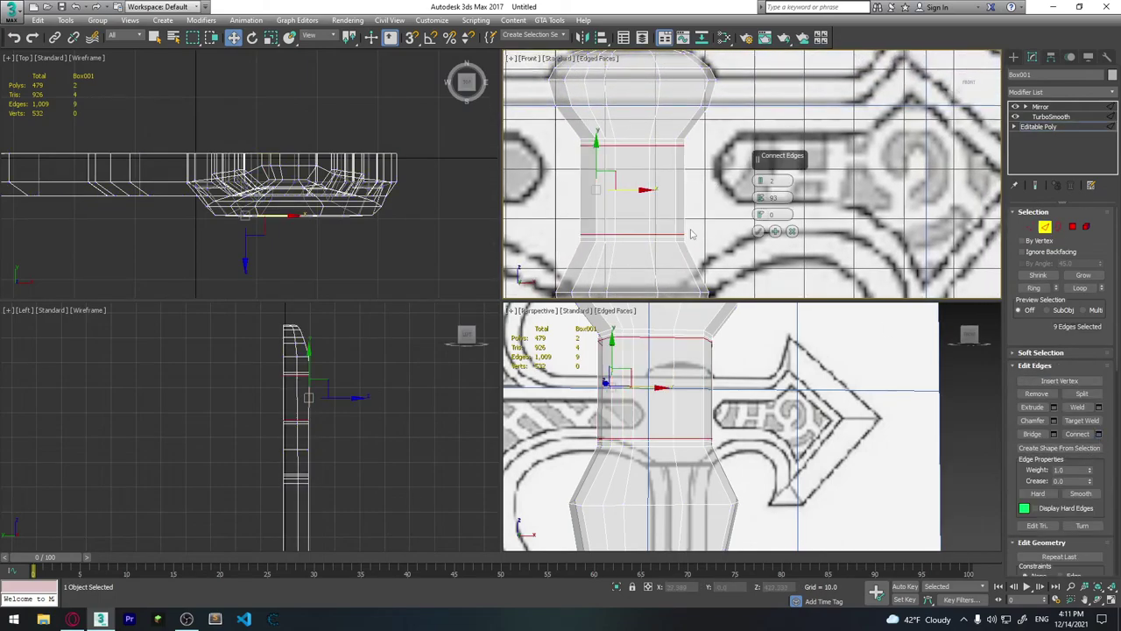
{"action": "right_click", "coordinate": [759, 197]}
{"action": "right_click", "coordinate": [759, 181]}
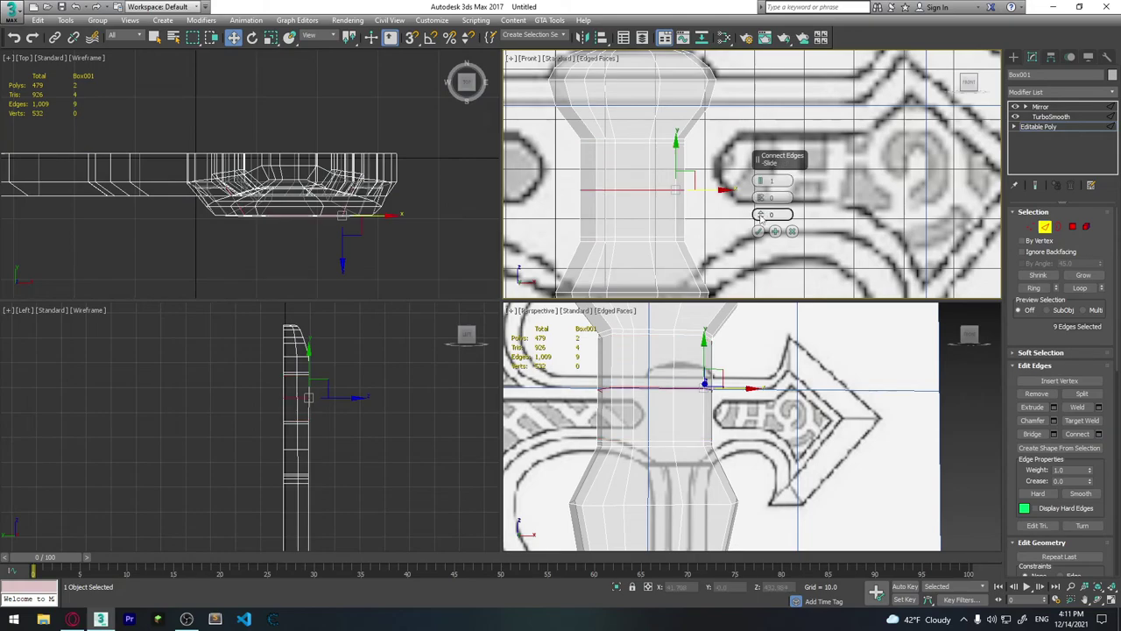
{"action": "left_click", "coordinate": [759, 232]}
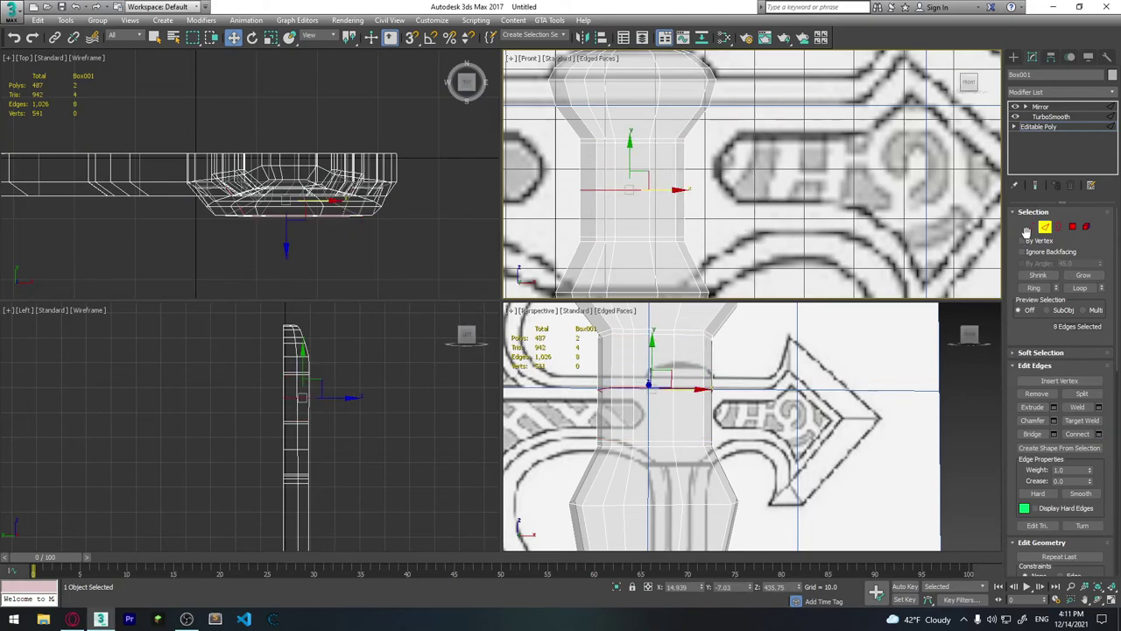
Uniformly scale the new middle loop's vertices inward to pinch the grip's waist.
{"action": "left_click", "coordinate": [1029, 229]}
{"action": "left_click_drag", "start_coordinate": [694, 213], "coordinate": [653, 190]}
{"action": "key", "text": "r"}
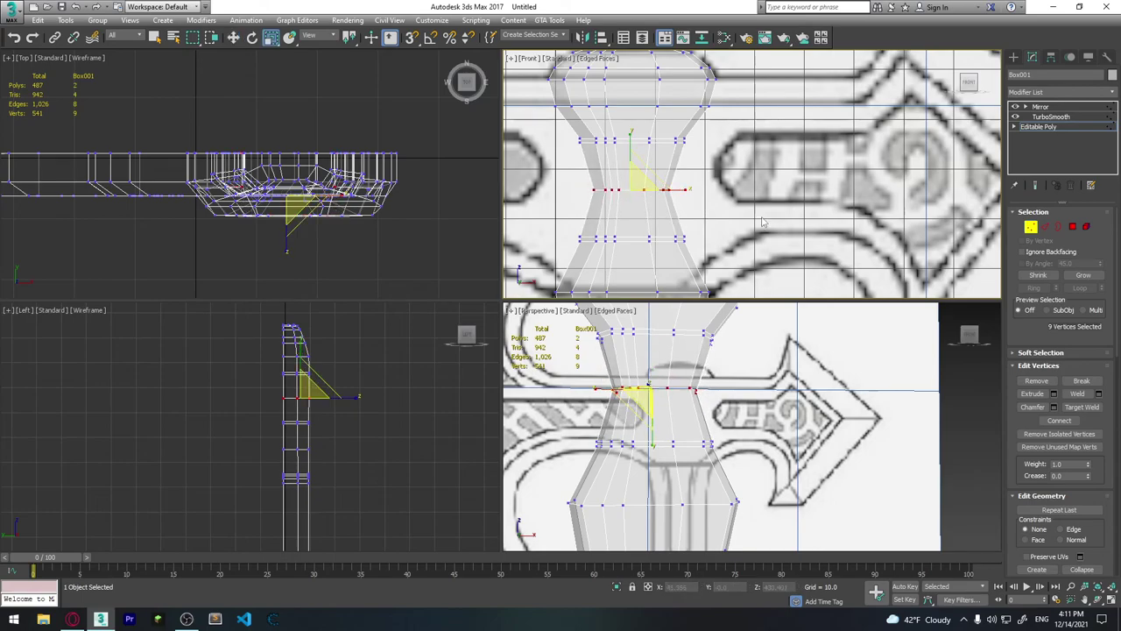
{"action": "left_click", "coordinate": [784, 293]}
Leave vertex editing, deselect the handle, and orbit to view the smoothed axe.
{"action": "left_click", "coordinate": [1030, 227]}
{"action": "scroll", "coordinate": [753, 438], "scroll_direction": "down", "scroll_amount": 5}
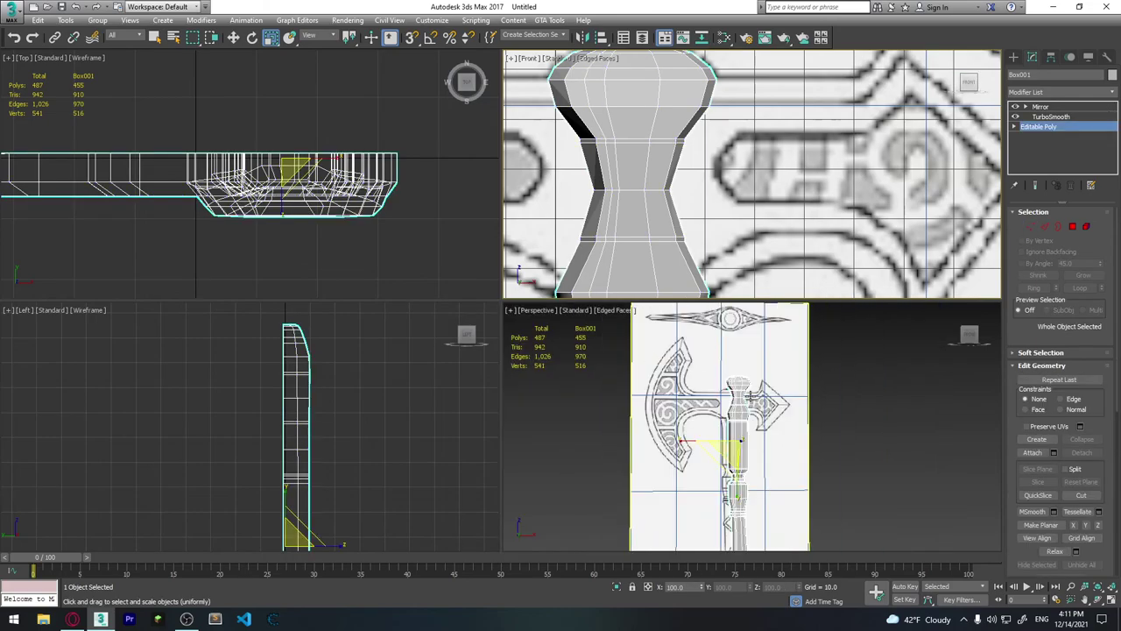
{"action": "scroll", "coordinate": [753, 438], "scroll_direction": "up", "scroll_amount": 2}
{"action": "mouse_move", "coordinate": [754, 439]}
{"action": "middle_mouse_down", "text": "alt"}
{"action": "mouse_move", "coordinate": [794, 470]}
{"action": "mouse_move", "coordinate": [856, 419]}
{"action": "mouse_move", "coordinate": [826, 423]}
{"action": "mouse_move", "coordinate": [842, 396]}
{"action": "middle_mouse_up", "text": "alt"}
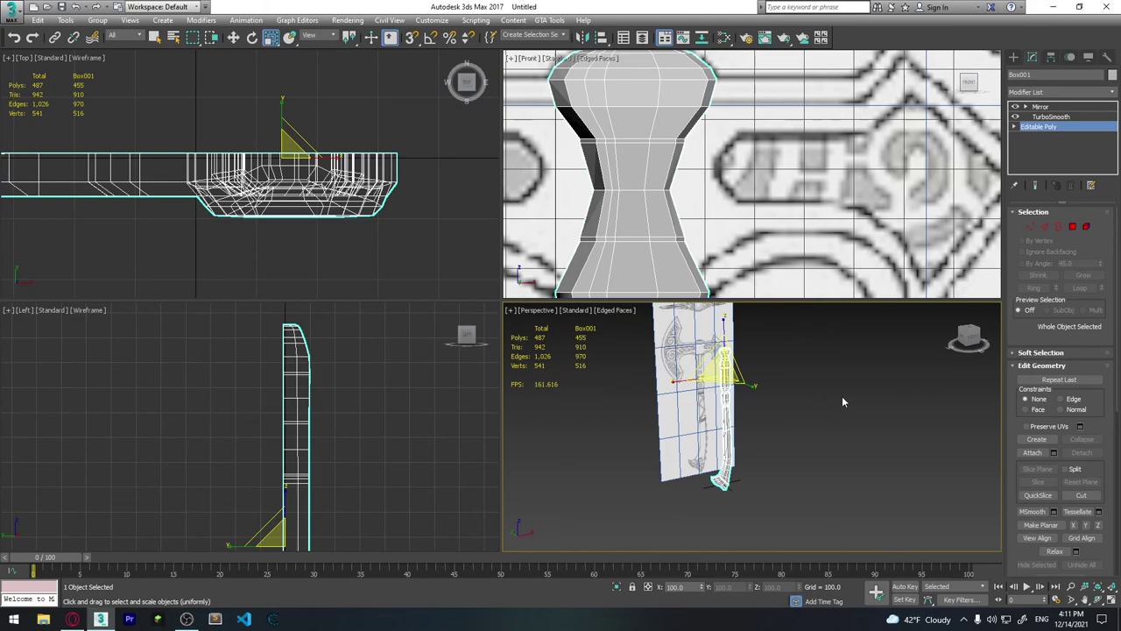
{"action": "left_click", "coordinate": [724, 386]}
{"action": "mouse_move", "coordinate": [723, 385]}
{"action": "middle_mouse_down", "text": "alt"}
{"action": "mouse_move", "coordinate": [737, 391]}
{"action": "mouse_move", "coordinate": [692, 386]}
{"action": "middle_mouse_up", "text": "alt"}
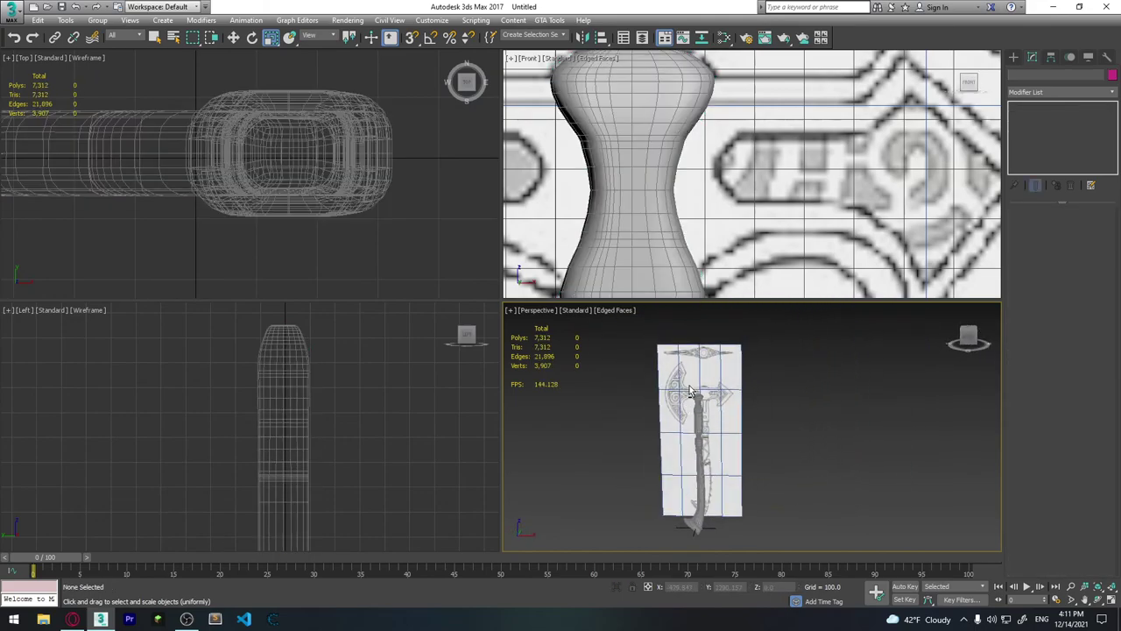
{"action": "scroll", "coordinate": [692, 385], "scroll_direction": "up", "scroll_amount": 5}
{"action": "scroll", "coordinate": [692, 385], "scroll_direction": "down", "scroll_amount": 5}
{"action": "left_click", "coordinate": [734, 401]}
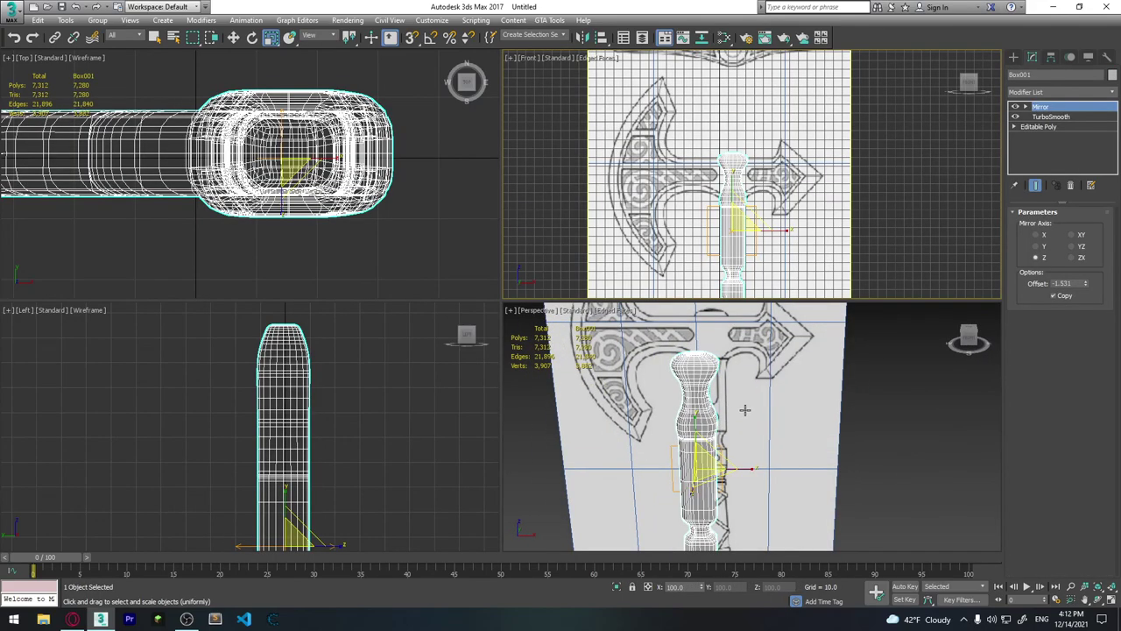
{"action": "mouse_move", "coordinate": [750, 401]}
{"action": "middle_mouse_down", "text": "alt"}
{"action": "mouse_move", "coordinate": [726, 450]}
{"action": "mouse_move", "coordinate": [735, 418]}
{"action": "mouse_move", "coordinate": [725, 428]}
{"action": "mouse_move", "coordinate": [754, 459]}
{"action": "mouse_move", "coordinate": [771, 448]}
{"action": "mouse_move", "coordinate": [762, 452]}
{"action": "middle_mouse_up", "text": "alt"}
{"action": "left_click", "coordinate": [743, 423]}
{"action": "scroll", "coordinate": [727, 450], "scroll_direction": "down", "scroll_amount": 5}
{"action": "scroll", "coordinate": [726, 428], "scroll_direction": "up", "scroll_amount": 3}
{"action": "scroll", "coordinate": [760, 475], "scroll_direction": "down", "scroll_amount": 4}
{"action": "scroll", "coordinate": [761, 453], "scroll_direction": "up", "scroll_amount": 3}
{"action": "key", "text": "ctrl+shift+z"}
{"action": "middle_click_drag", "start_coordinate": [343, 203], "coordinate": [356, 196]}
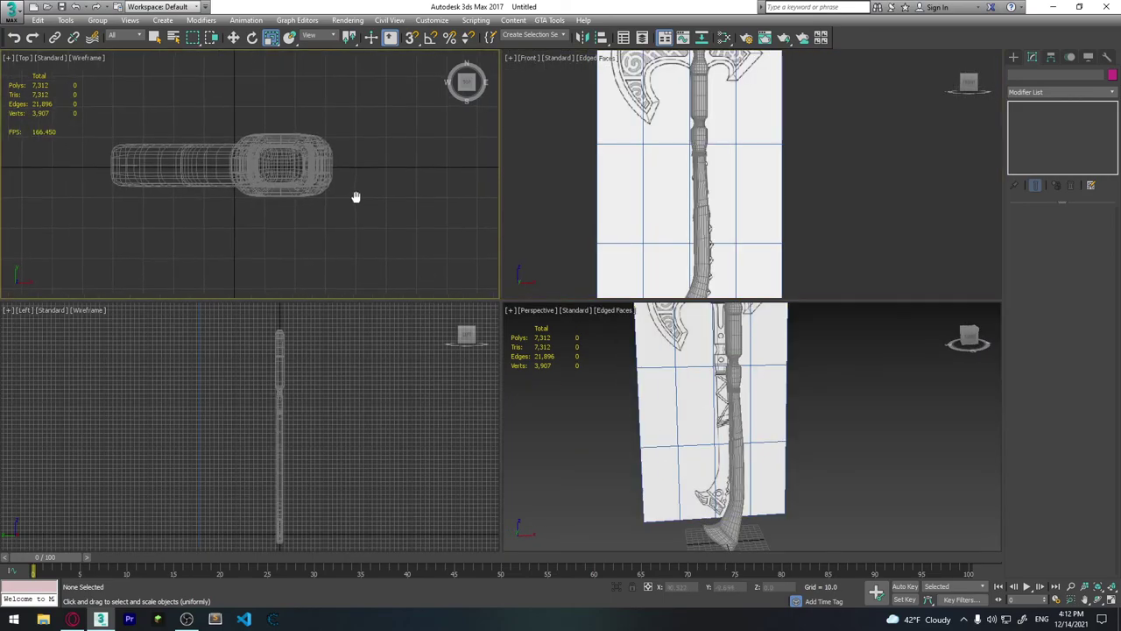
{"action": "left_click", "coordinate": [790, 202]}
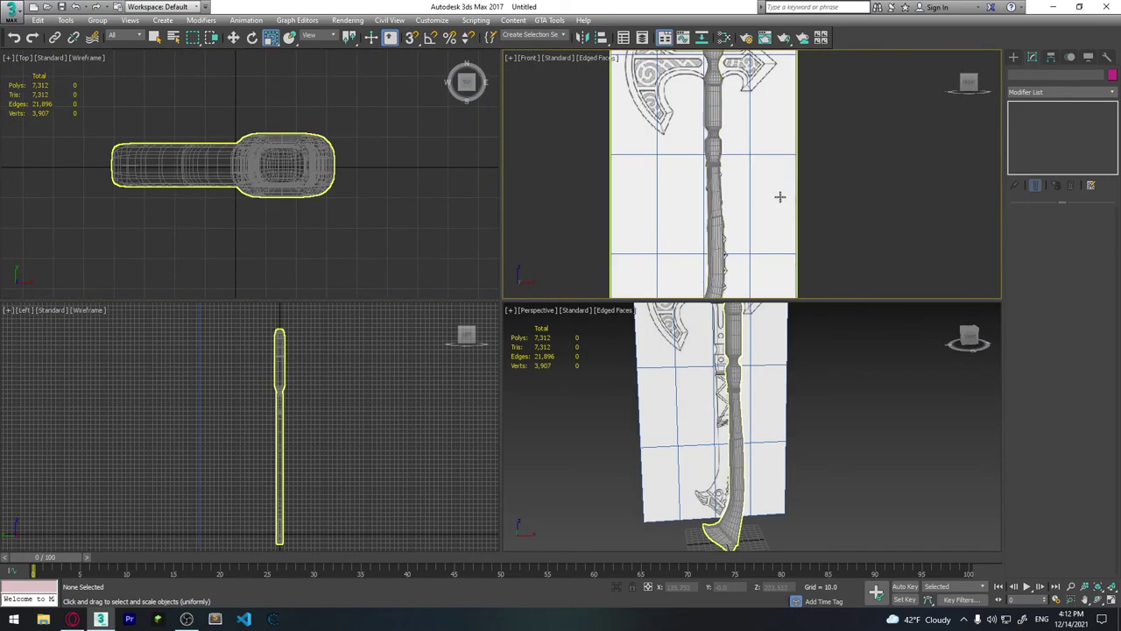
{"action": "key", "text": "g"}
{"action": "middle_click_drag", "start_coordinate": [744, 206], "coordinate": [762, 201]}
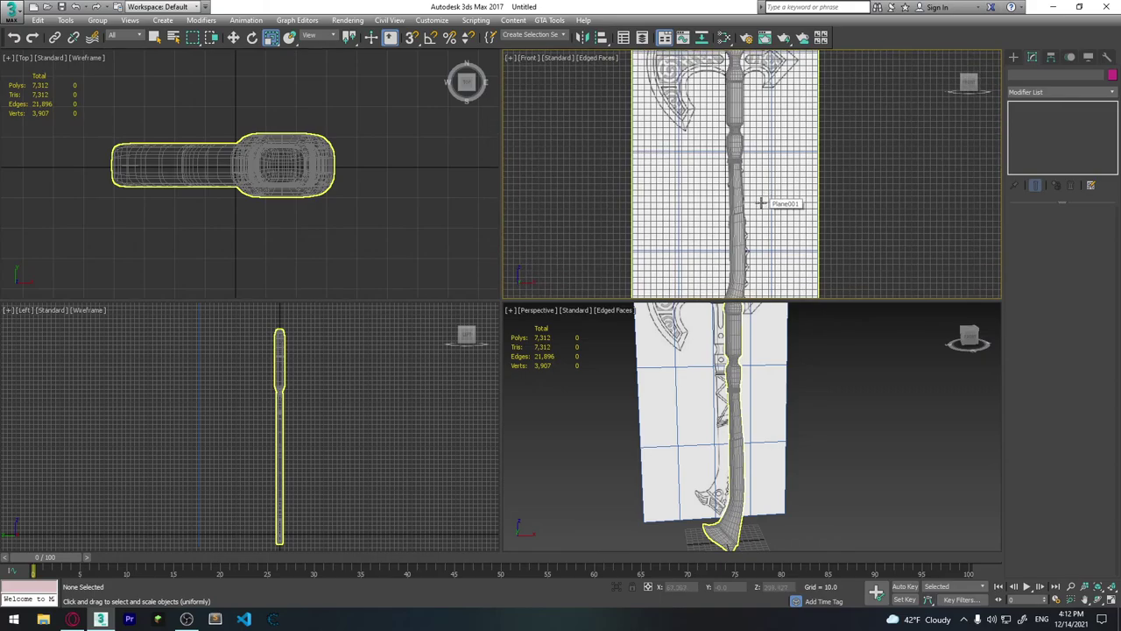
{"action": "key", "text": "g"}
{"action": "key", "text": "g"}
{"action": "key", "text": "g"}
{"action": "left_click", "coordinate": [752, 436]}
{"action": "middle_click_drag", "start_coordinate": [741, 544], "coordinate": [752, 436]}
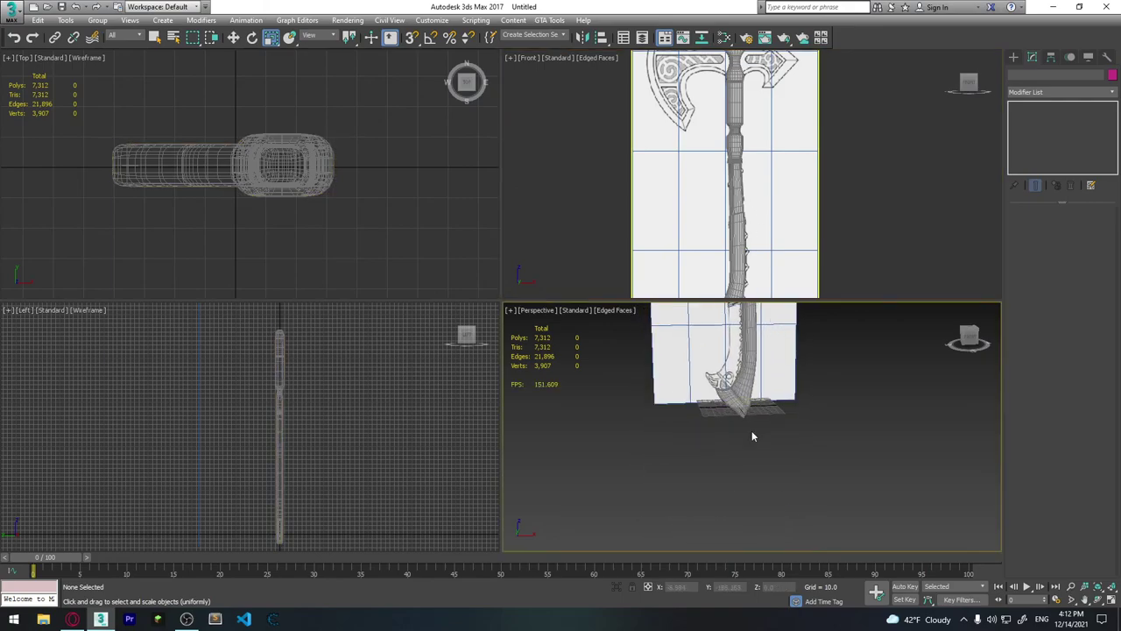
{"action": "scroll", "coordinate": [752, 435], "scroll_direction": "up", "scroll_amount": 2}
{"action": "middle_click_drag", "start_coordinate": [347, 408], "coordinate": [305, 367]}
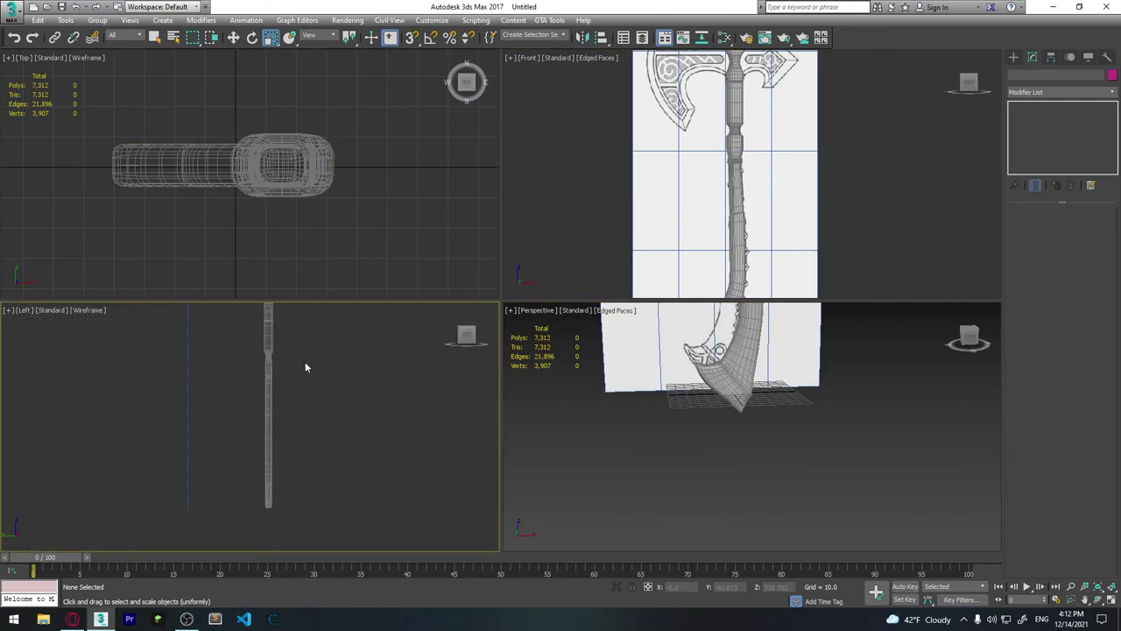
{"action": "scroll", "coordinate": [305, 367], "scroll_direction": "down", "scroll_amount": 2}
{"action": "key", "text": "g"}
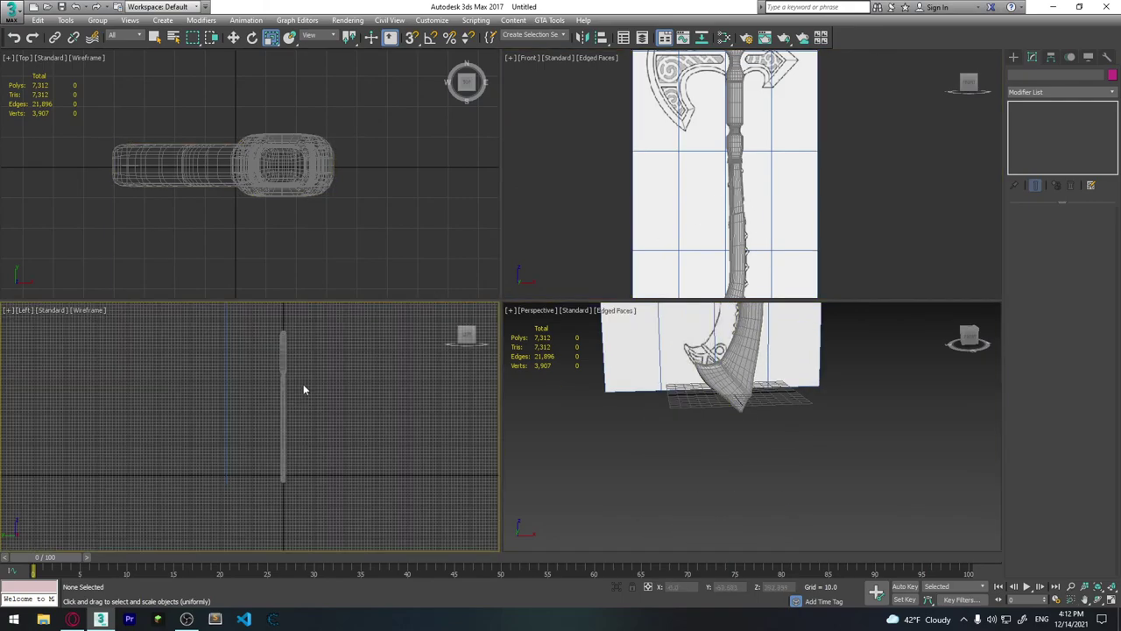
{"action": "scroll", "coordinate": [656, 181], "scroll_direction": "down", "scroll_amount": 2}
{"action": "scroll", "coordinate": [692, 179], "scroll_direction": "up", "scroll_amount": 1}
{"action": "key", "text": "g"}
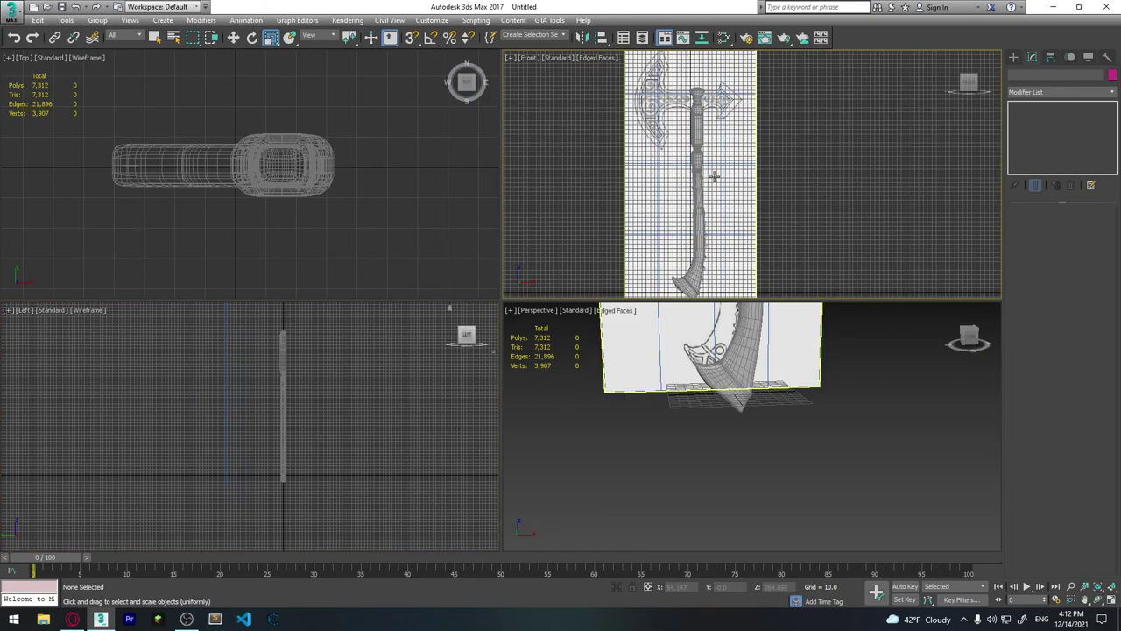
{"action": "scroll", "coordinate": [715, 176], "scroll_direction": "down", "scroll_amount": 1}
{"action": "scroll", "coordinate": [715, 177], "scroll_direction": "up", "scroll_amount": 1}
{"action": "middle_click_drag", "start_coordinate": [717, 188], "coordinate": [736, 215]}
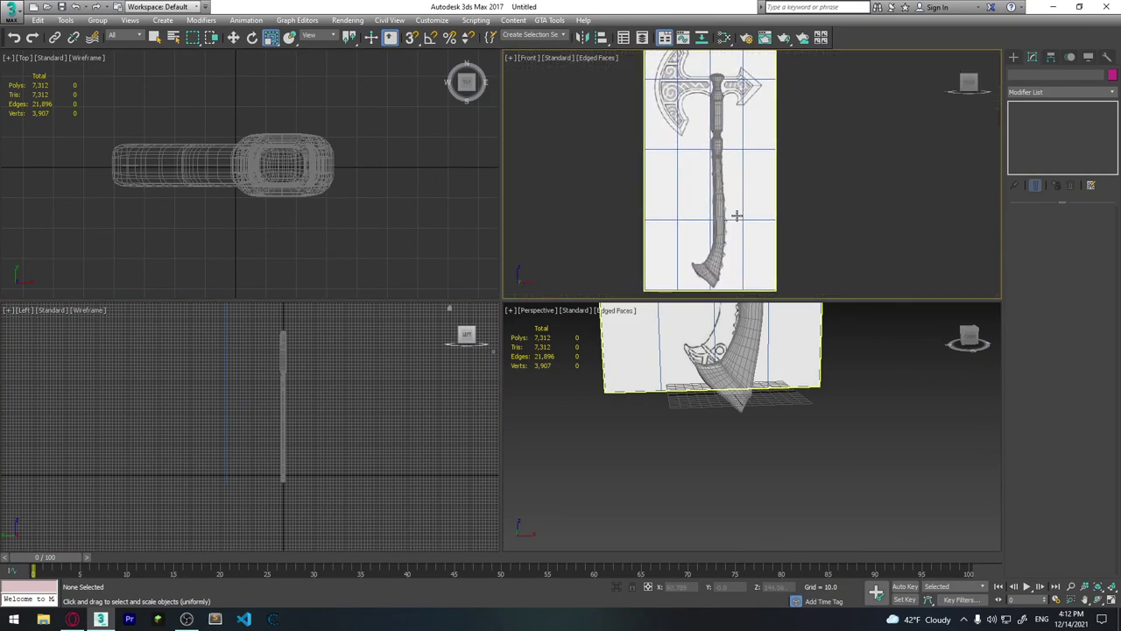
{"action": "middle_click_drag", "start_coordinate": [773, 366], "coordinate": [841, 486], "text": "alt"}
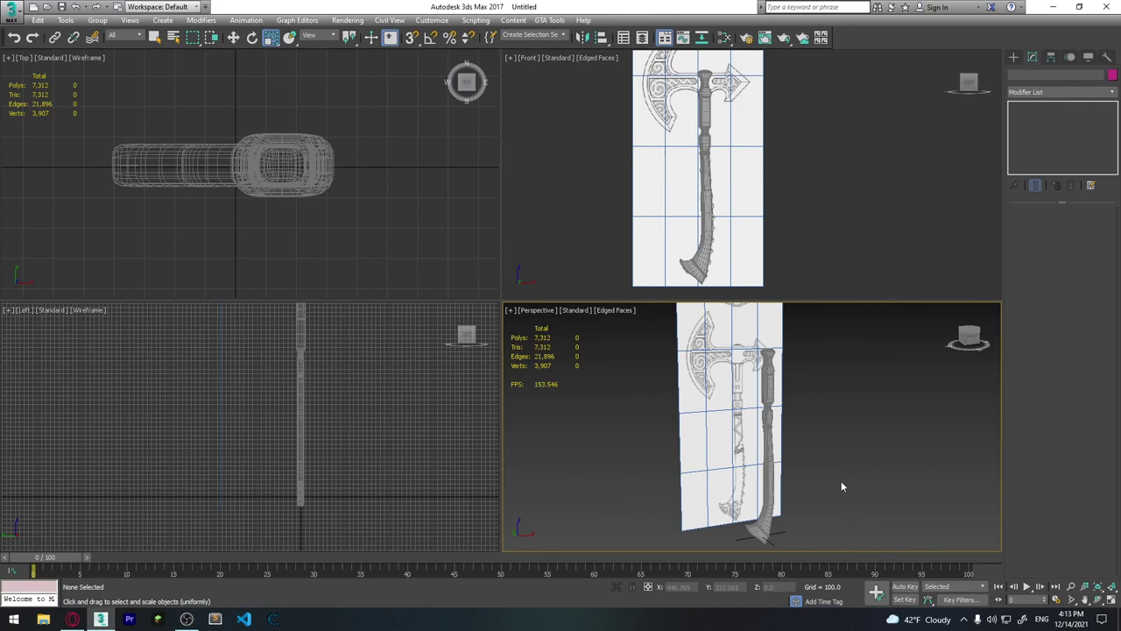